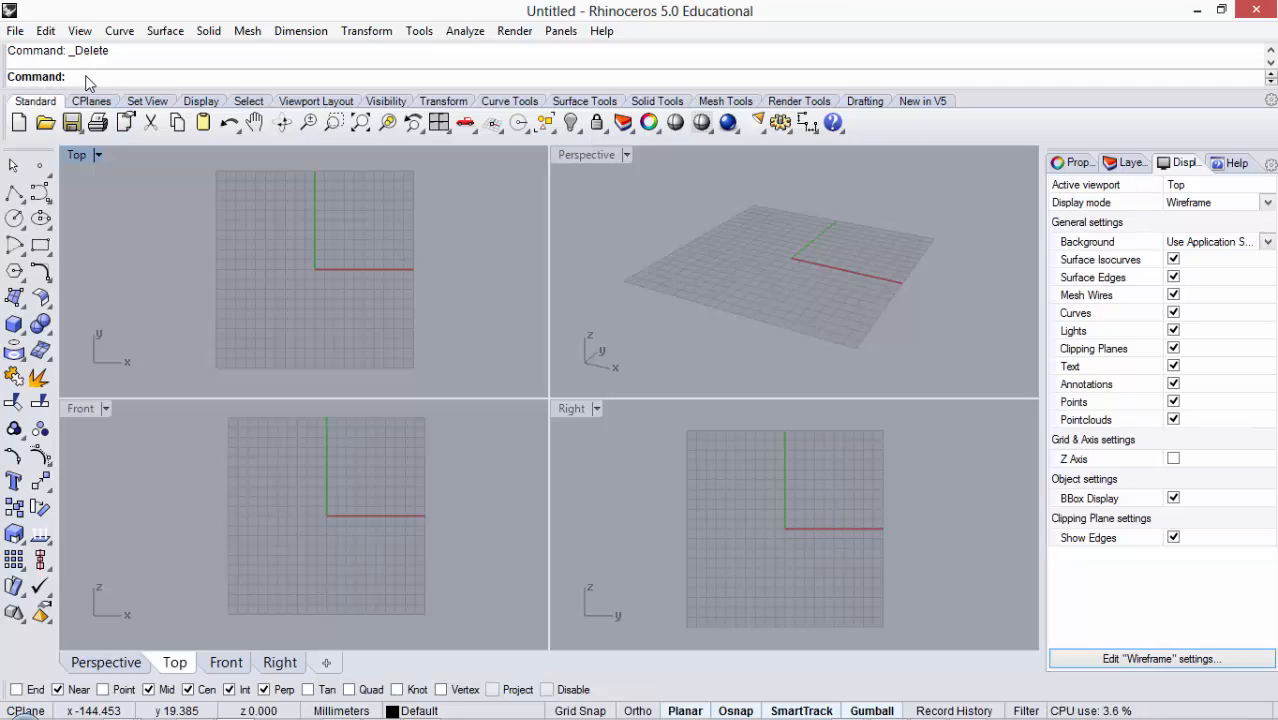
Step: Set the document's model units to Millimeters and maximize the Top viewport
{"action": "type", "text": "nits"}
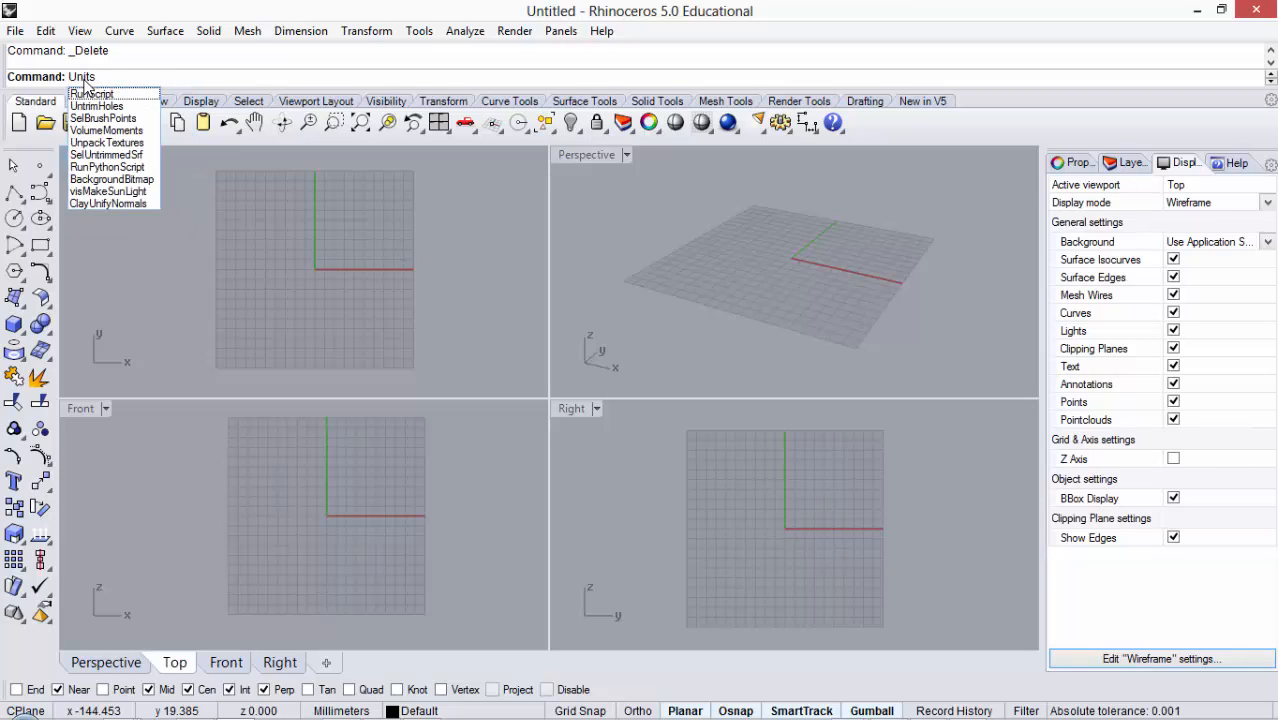
{"action": "key", "text": "Return"}
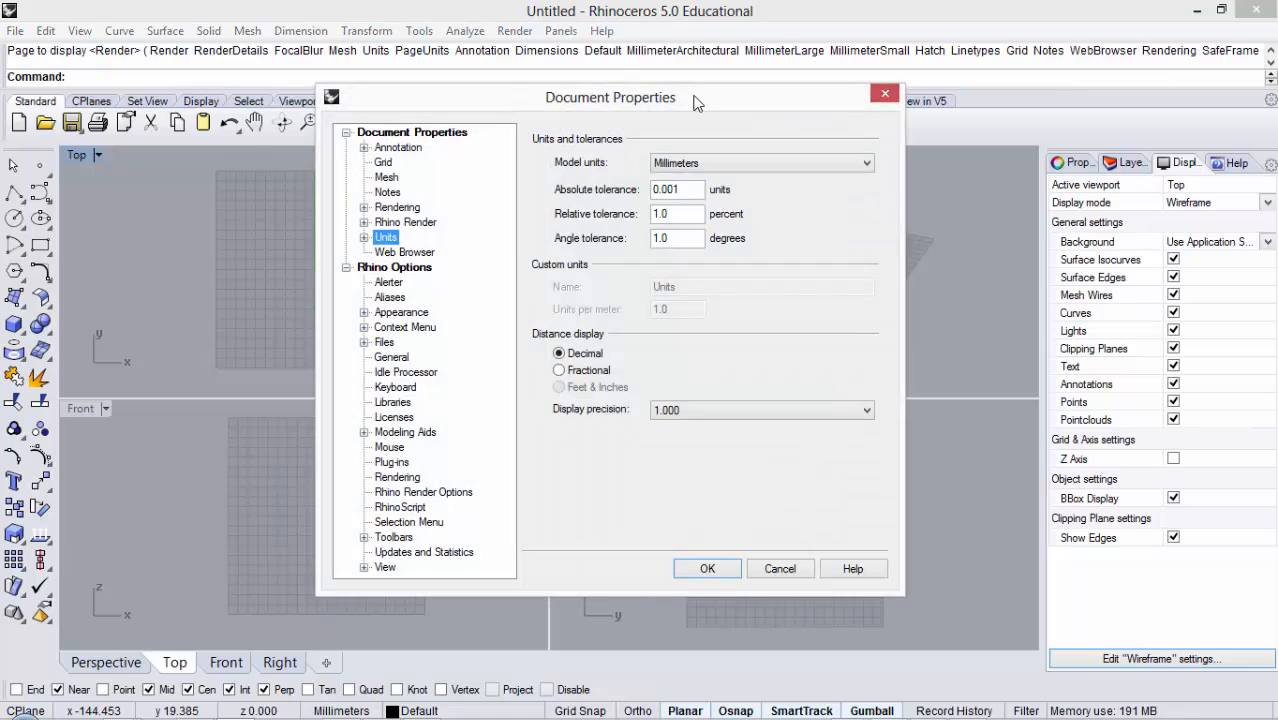
{"action": "left_click_drag", "start_coordinate": [693, 102], "coordinate": [725, 115]}
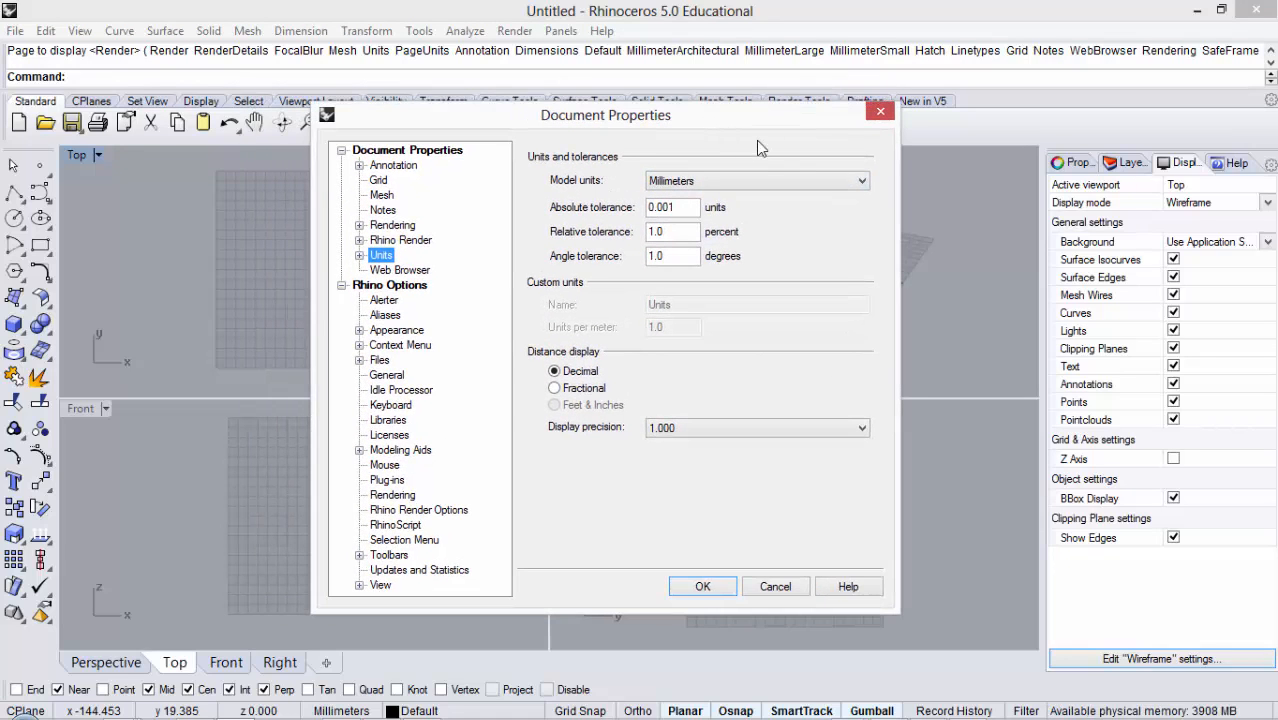
{"action": "left_click", "coordinate": [799, 178]}
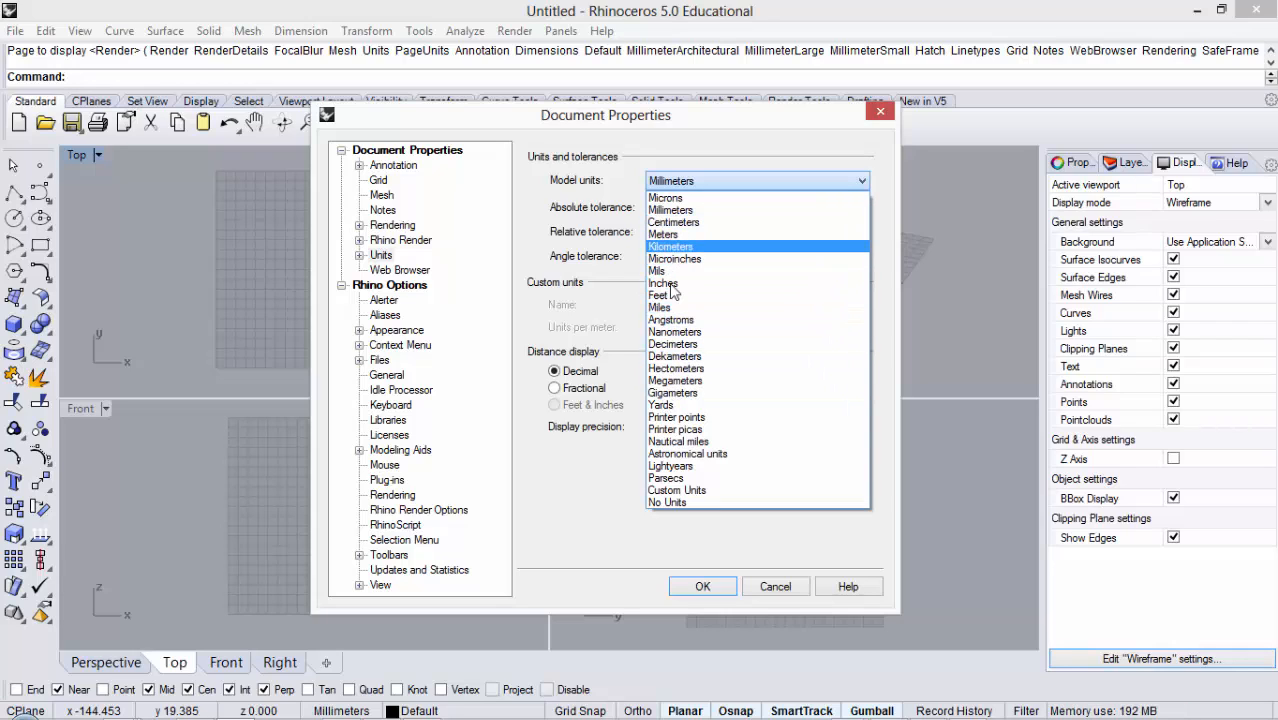
{"action": "left_click", "coordinate": [672, 210]}
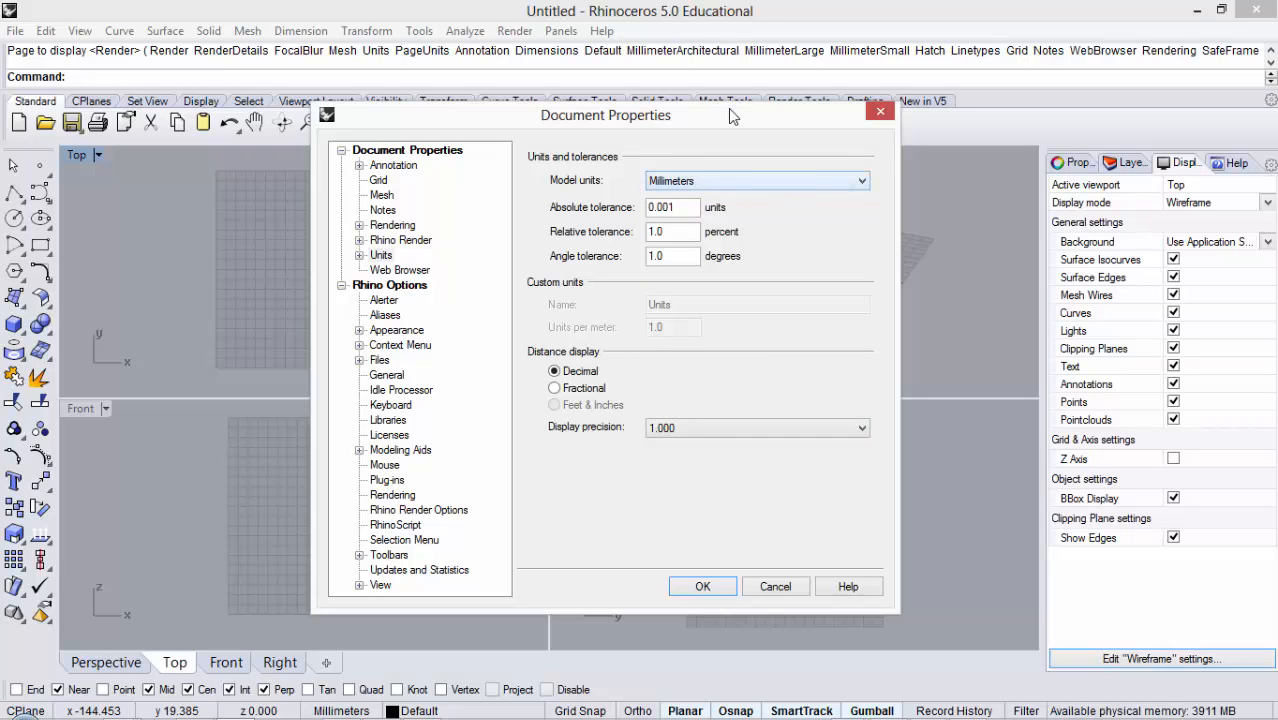
{"action": "left_click_drag", "start_coordinate": [727, 125], "coordinate": [732, 131]}
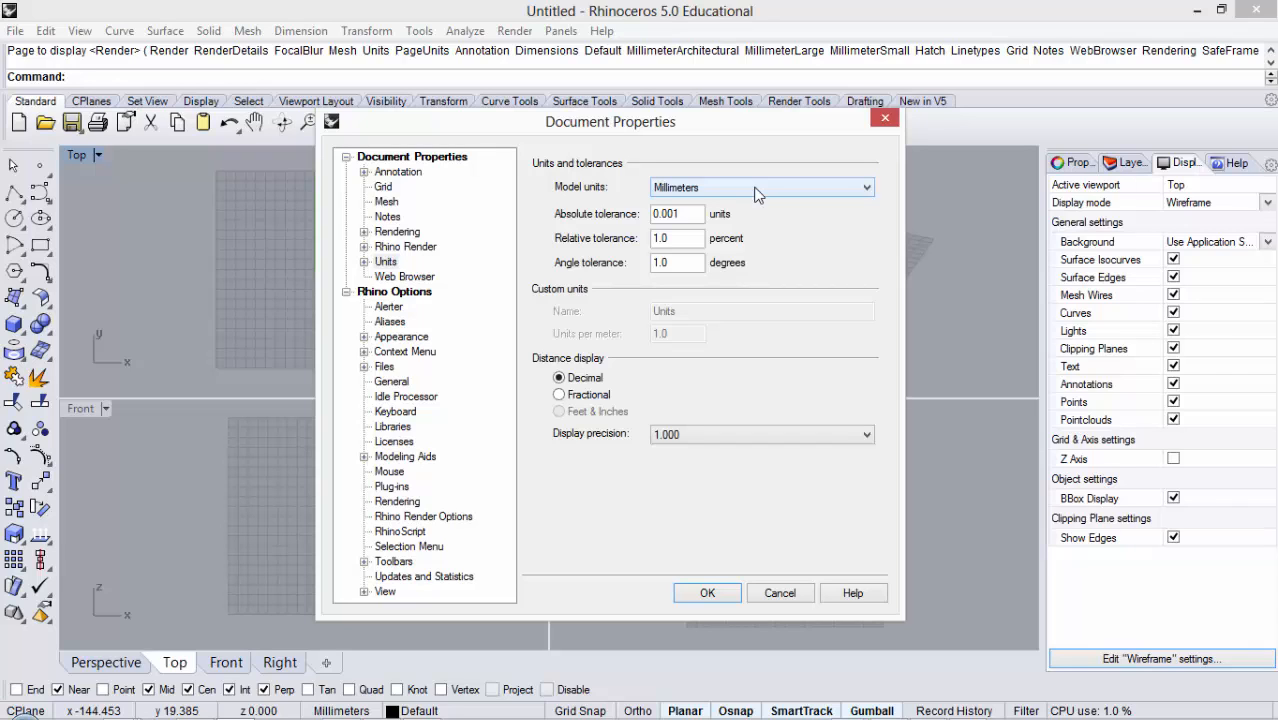
{"action": "left_click_drag", "start_coordinate": [757, 128], "coordinate": [723, 128]}
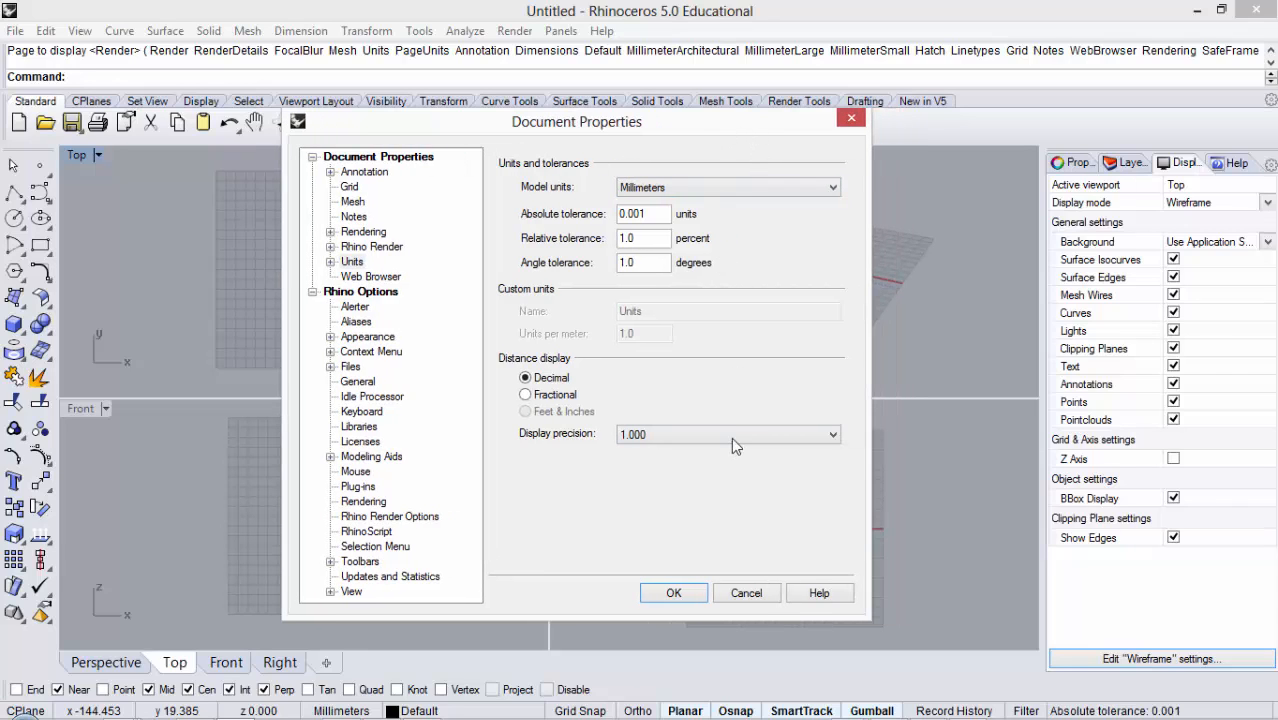
{"action": "left_click", "coordinate": [673, 593]}
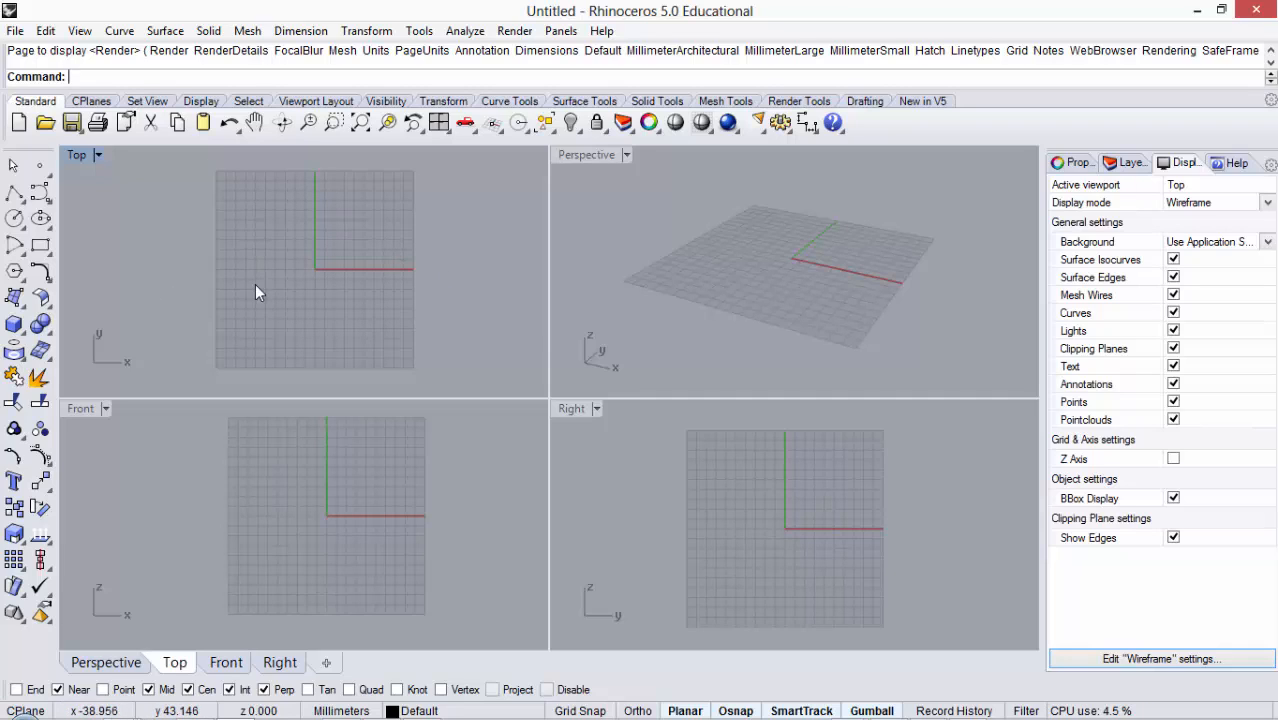
{"action": "double_click", "coordinate": [78, 156]}
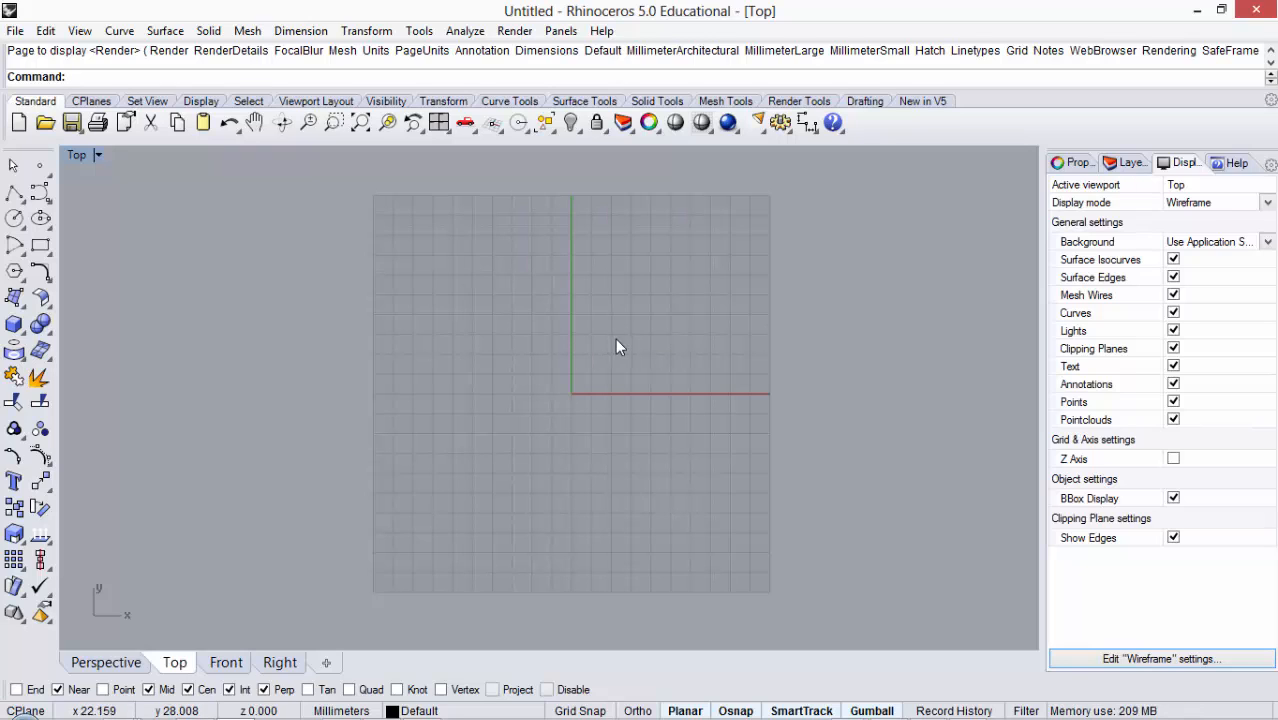
{"action": "left_click", "coordinate": [15, 219]}
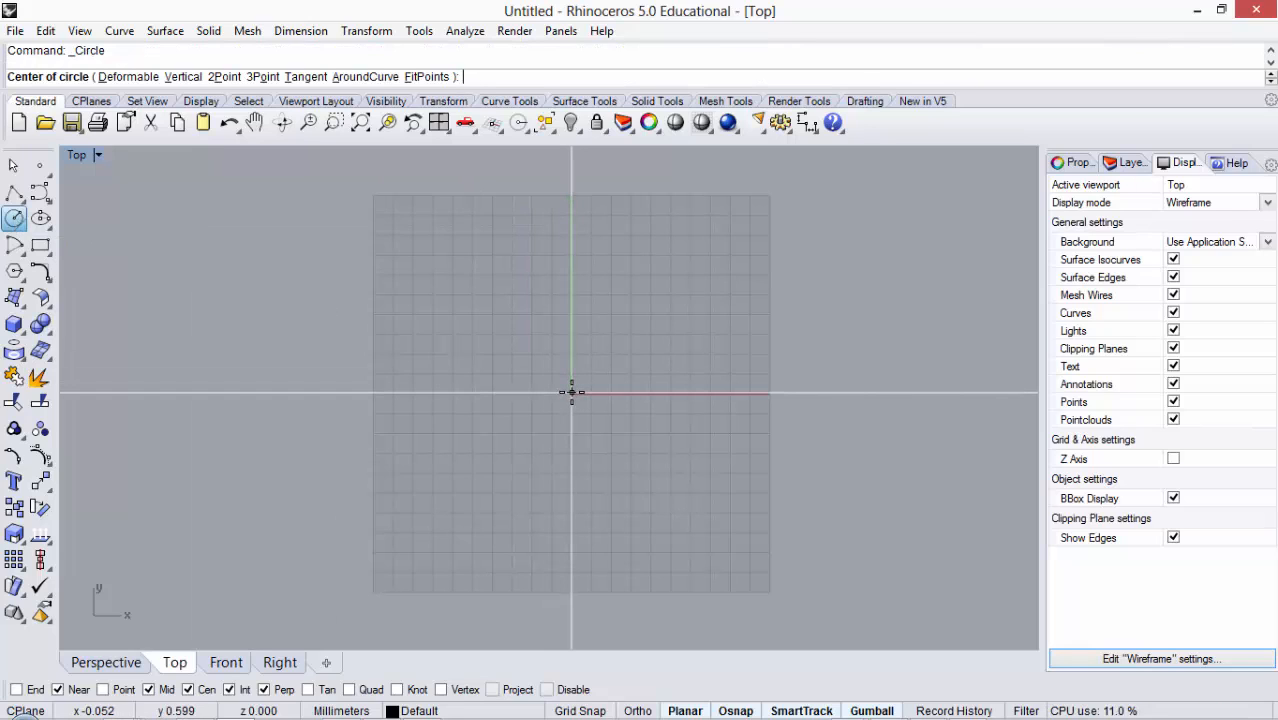
{"action": "key", "text": "Escape"}
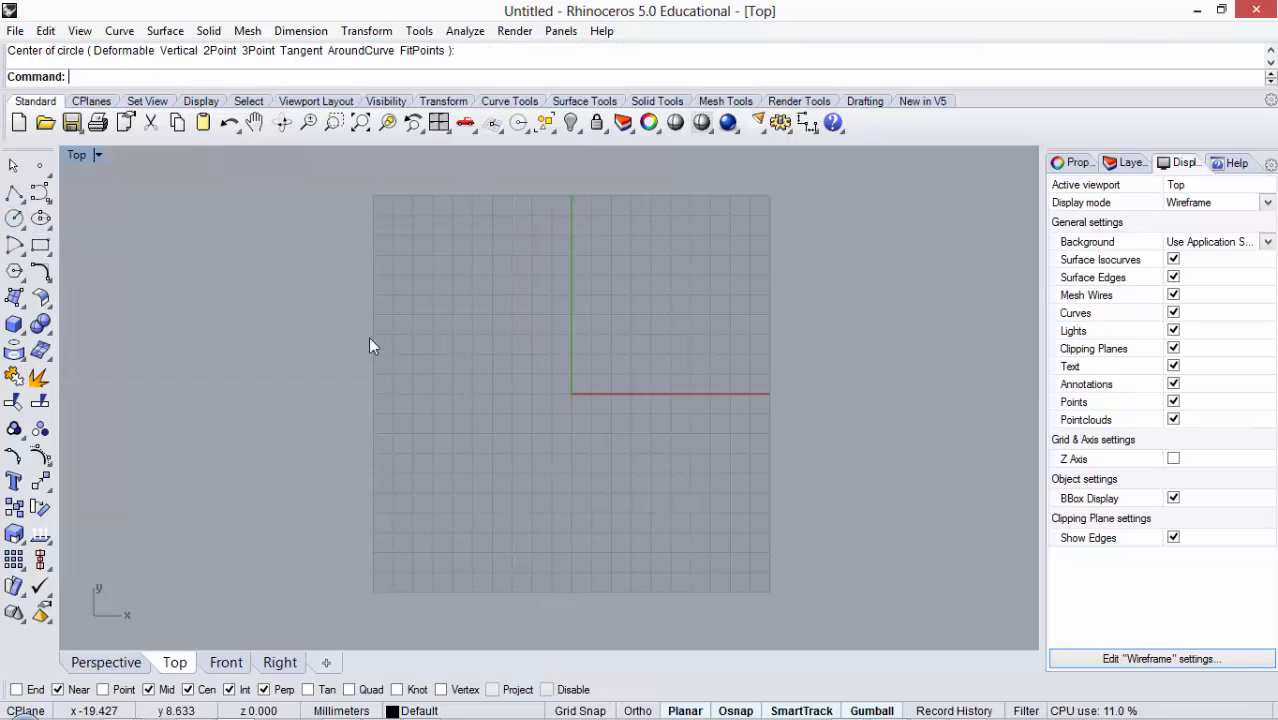
{"action": "left_click", "coordinate": [15, 220]}
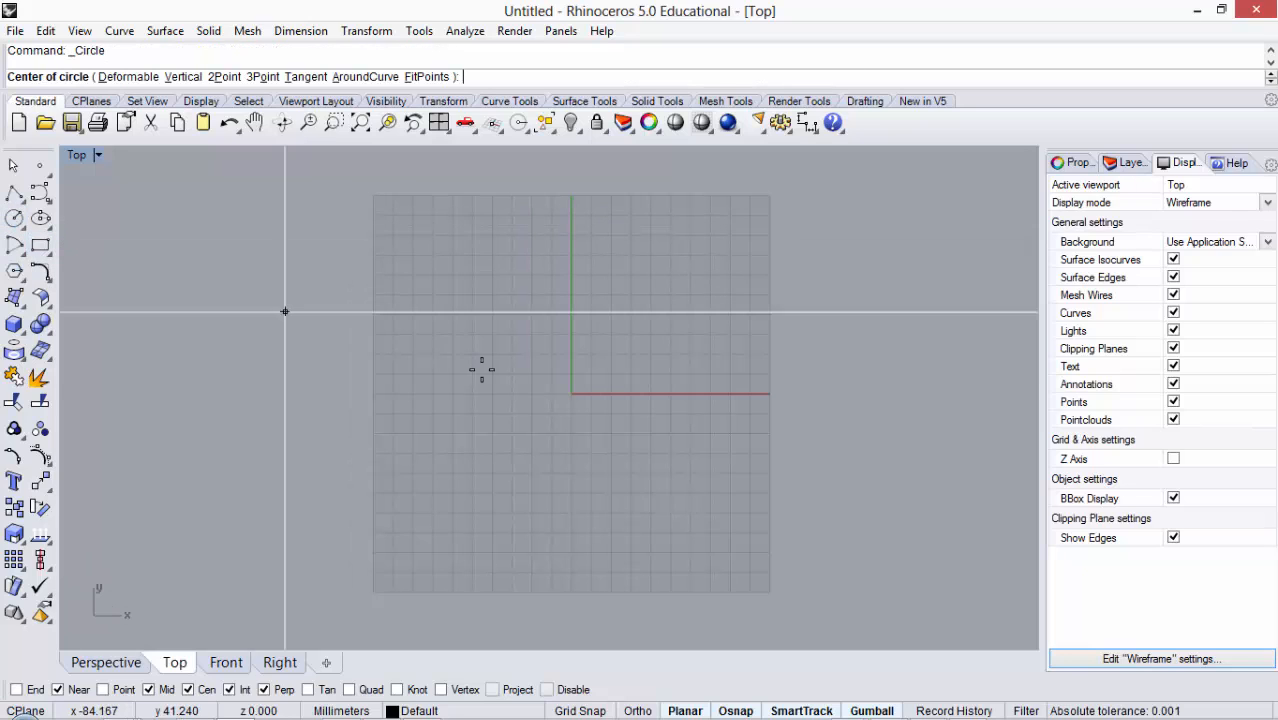
{"action": "key", "text": "Escape"}
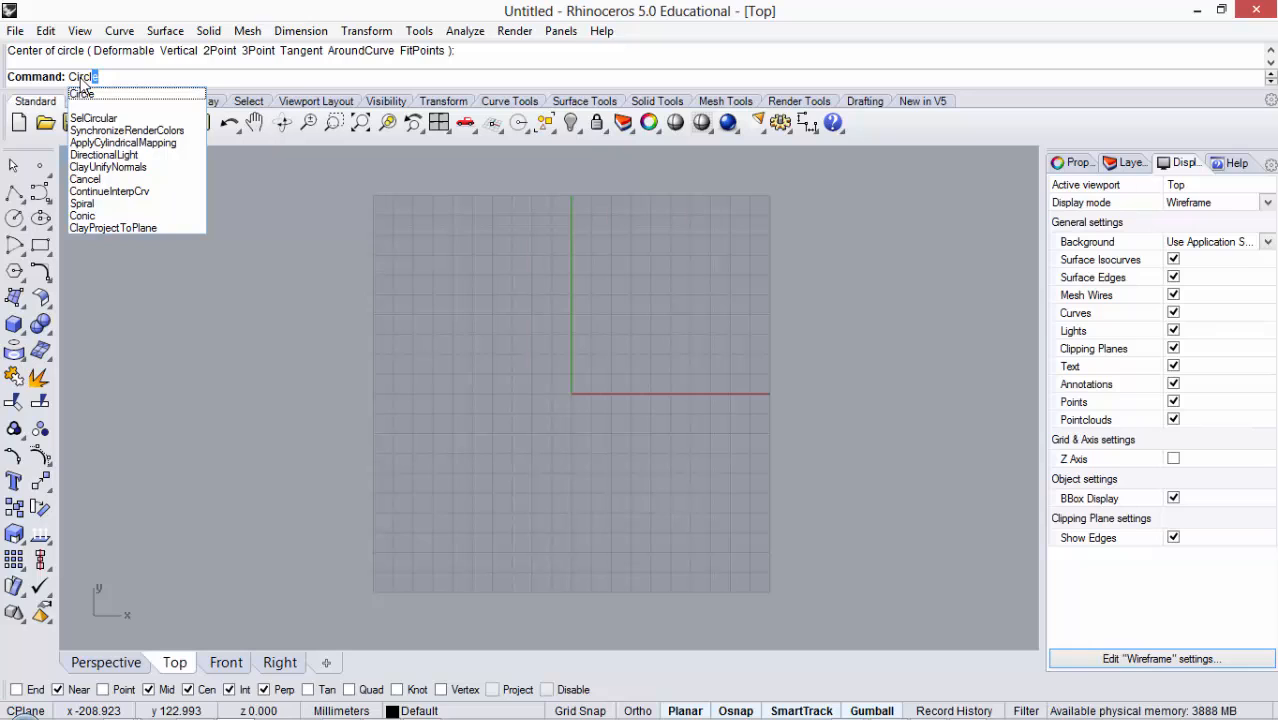
Step: Draw a circle centred on the origin in the Top view with a radius of 250 mm
{"action": "key", "text": "Return"}
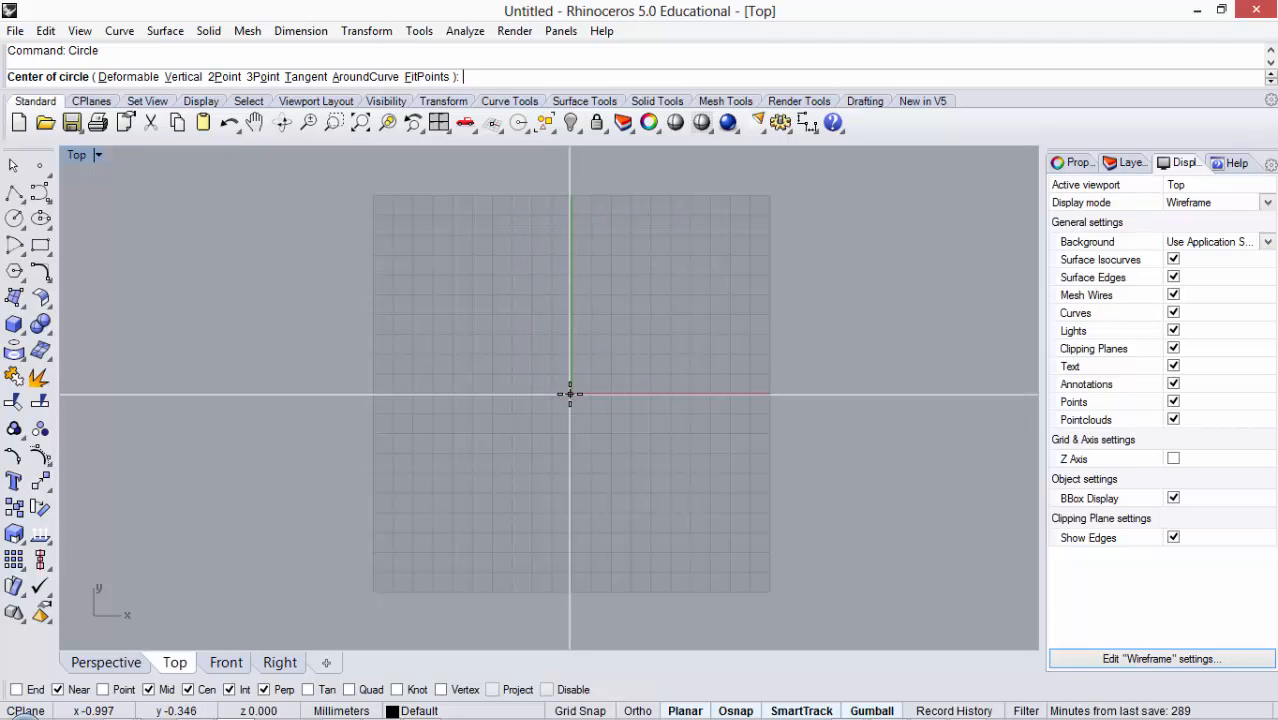
{"action": "left_click", "coordinate": [116, 33]}
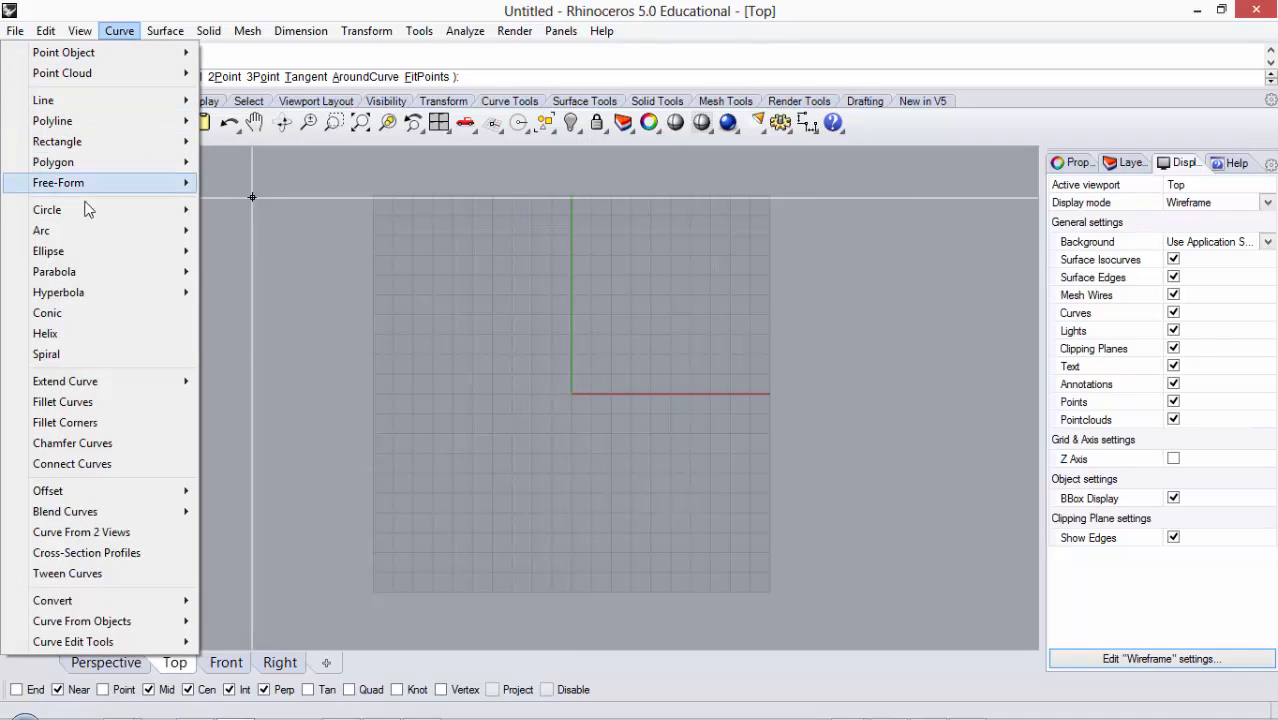
{"action": "mouse_move", "coordinate": [86, 211]}
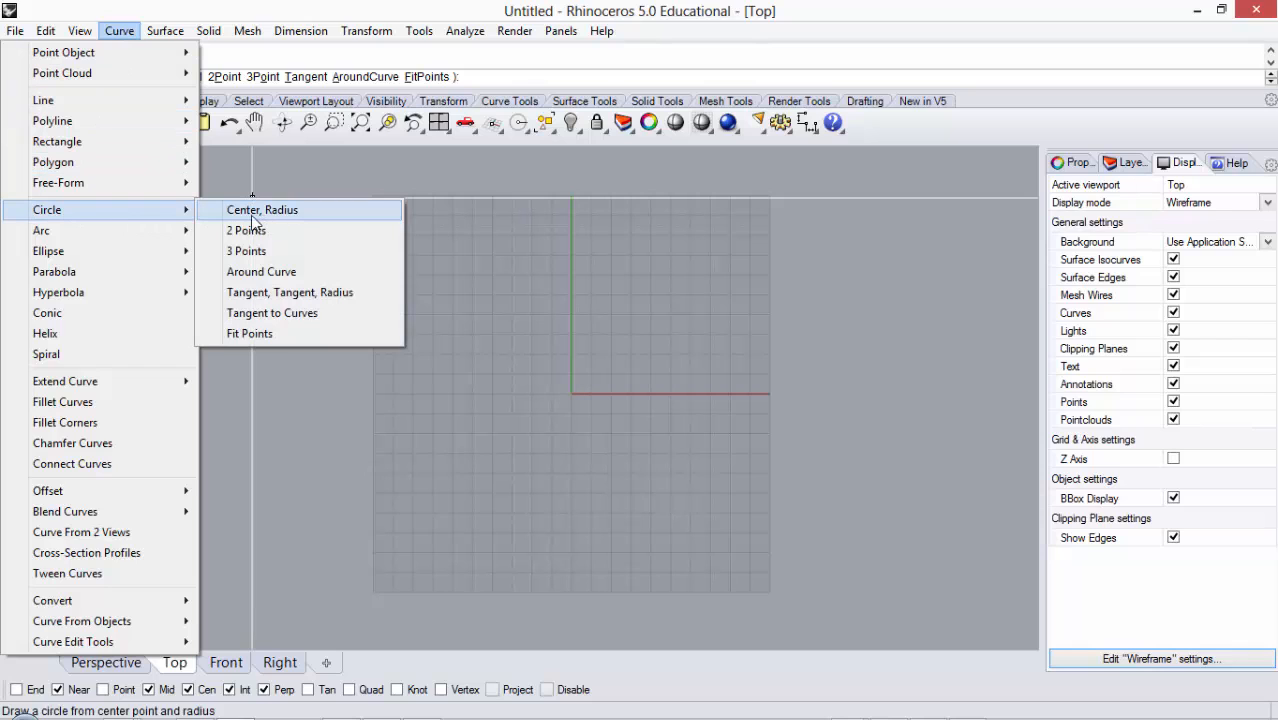
{"action": "left_click", "coordinate": [664, 34]}
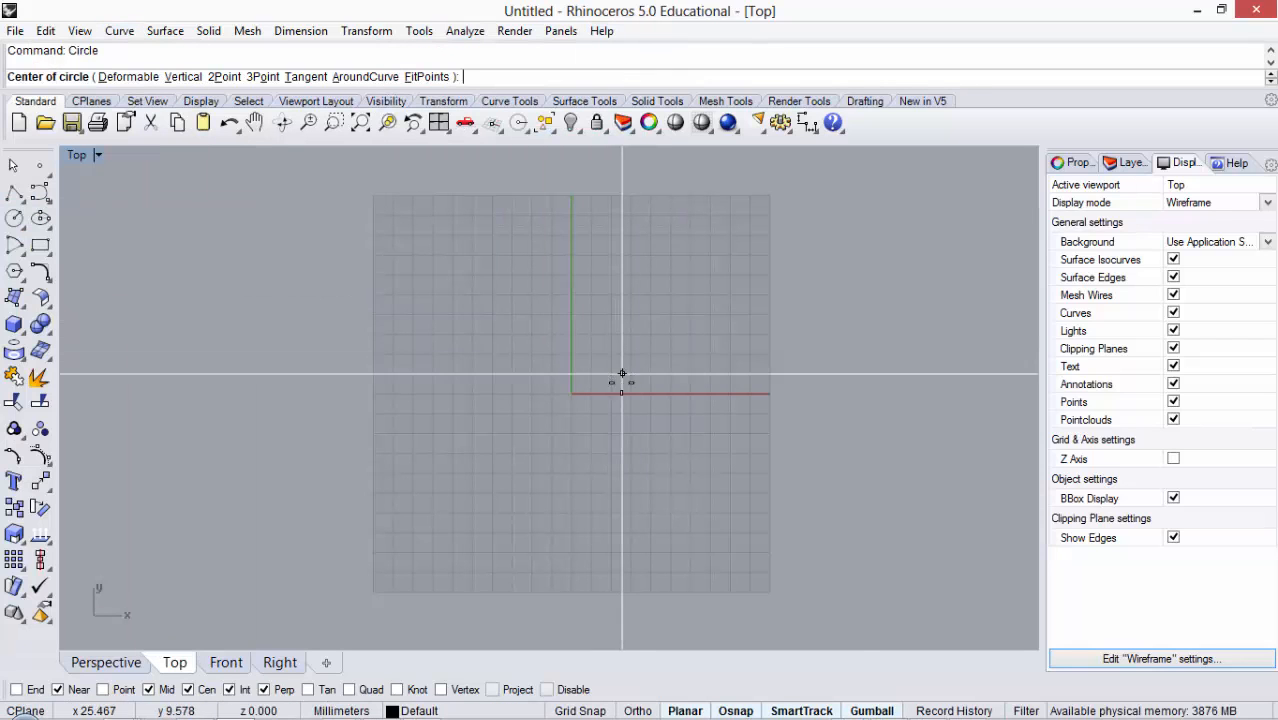
{"action": "scroll", "coordinate": [591, 390], "scroll_direction": "up", "scroll_amount": 3}
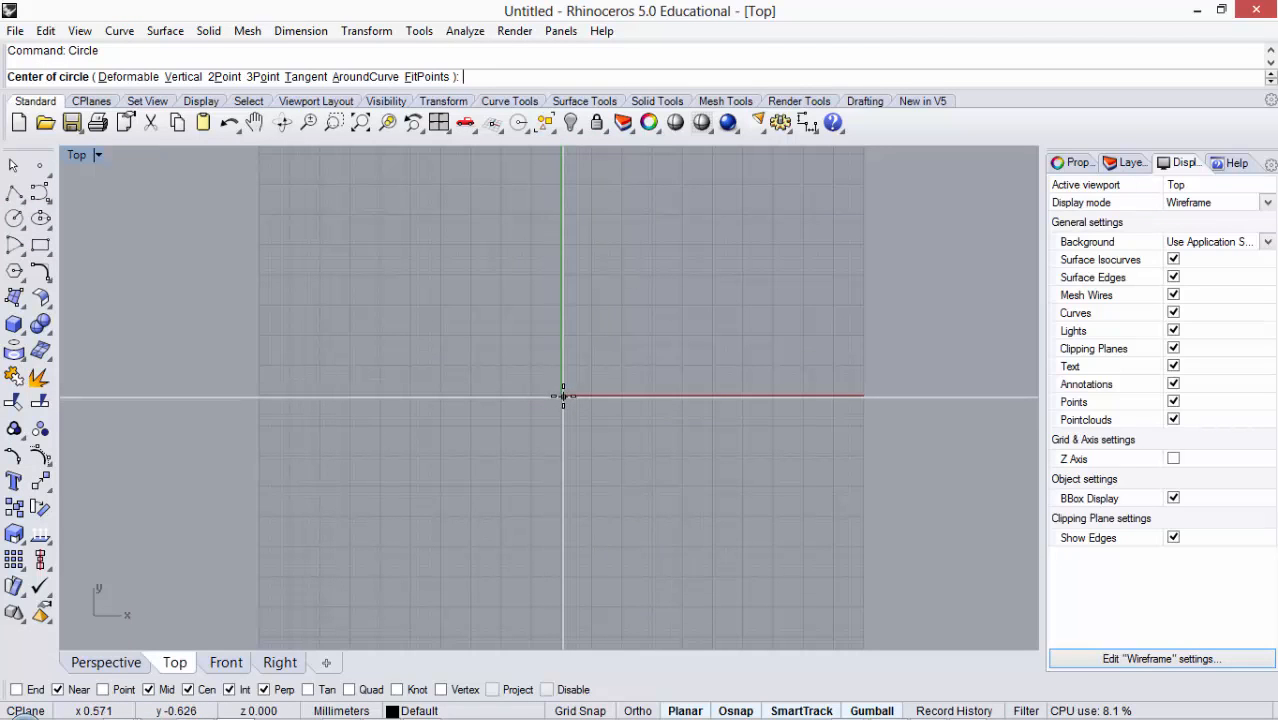
{"action": "left_click", "coordinate": [561, 395]}
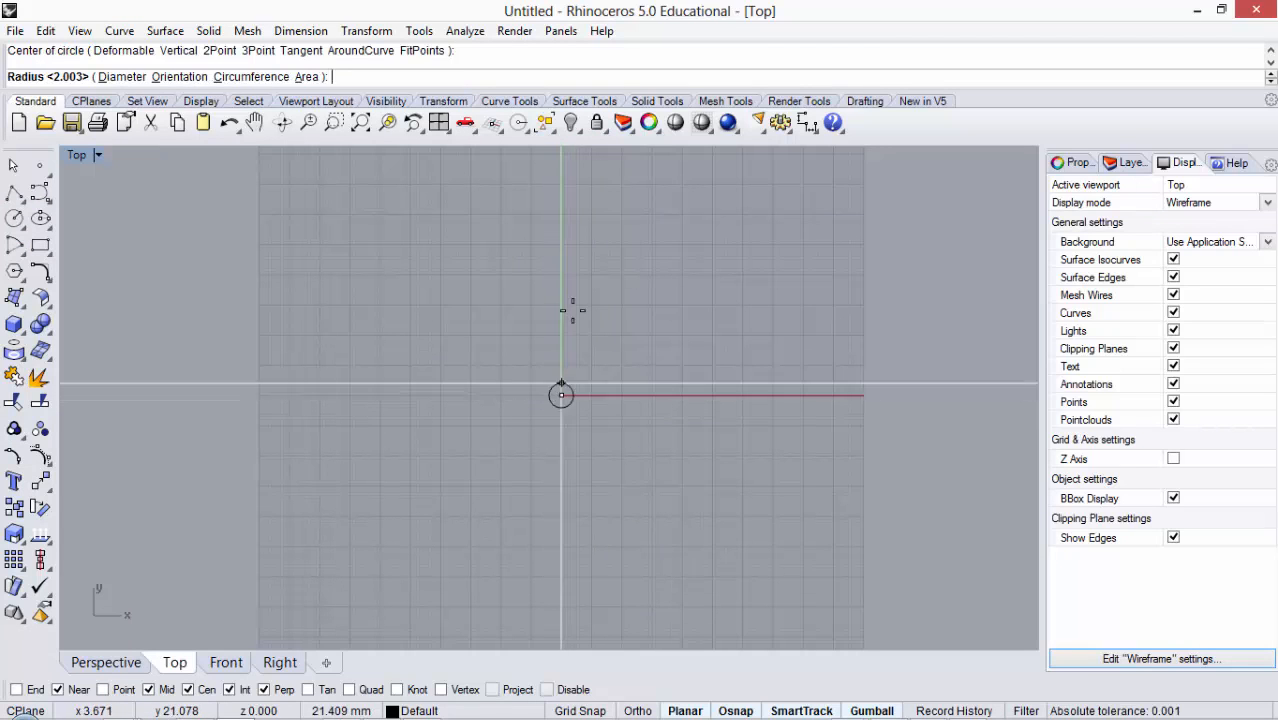
{"action": "scroll", "coordinate": [567, 305], "scroll_direction": "down", "scroll_amount": 3}
{"action": "scroll", "coordinate": [560, 255], "scroll_direction": "up", "scroll_amount": 3}
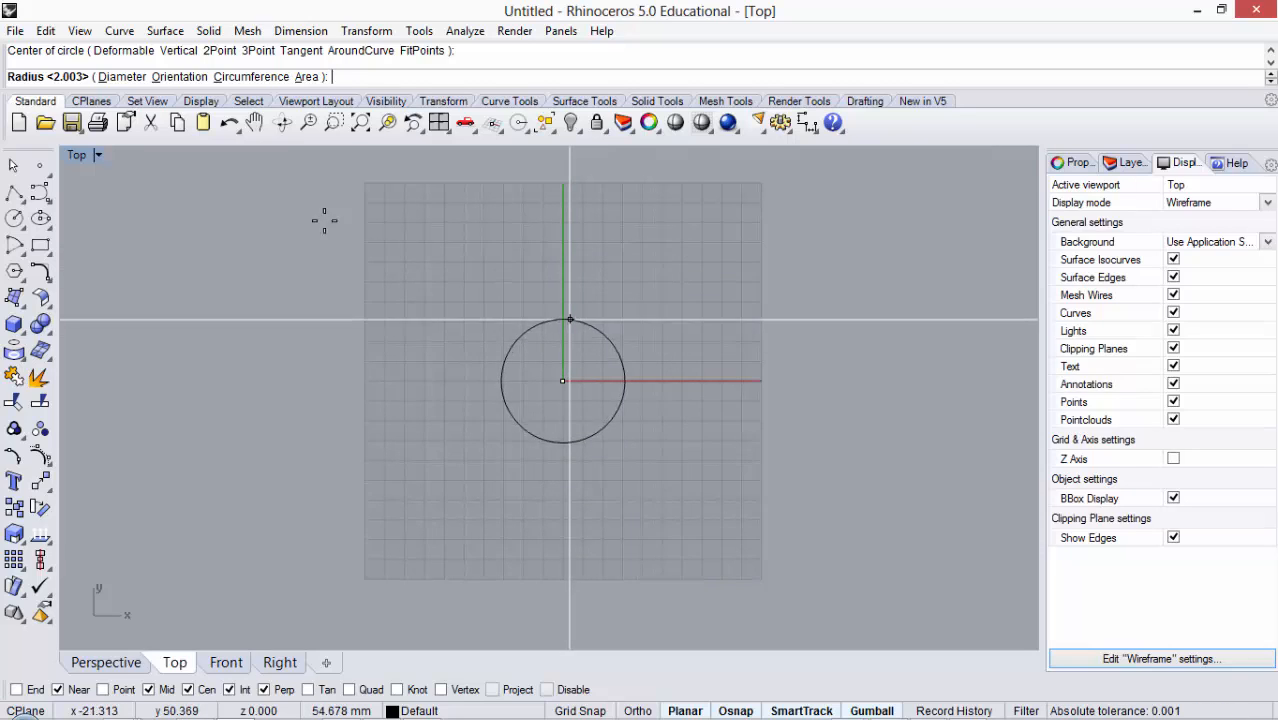
{"action": "left_click", "coordinate": [122, 78]}
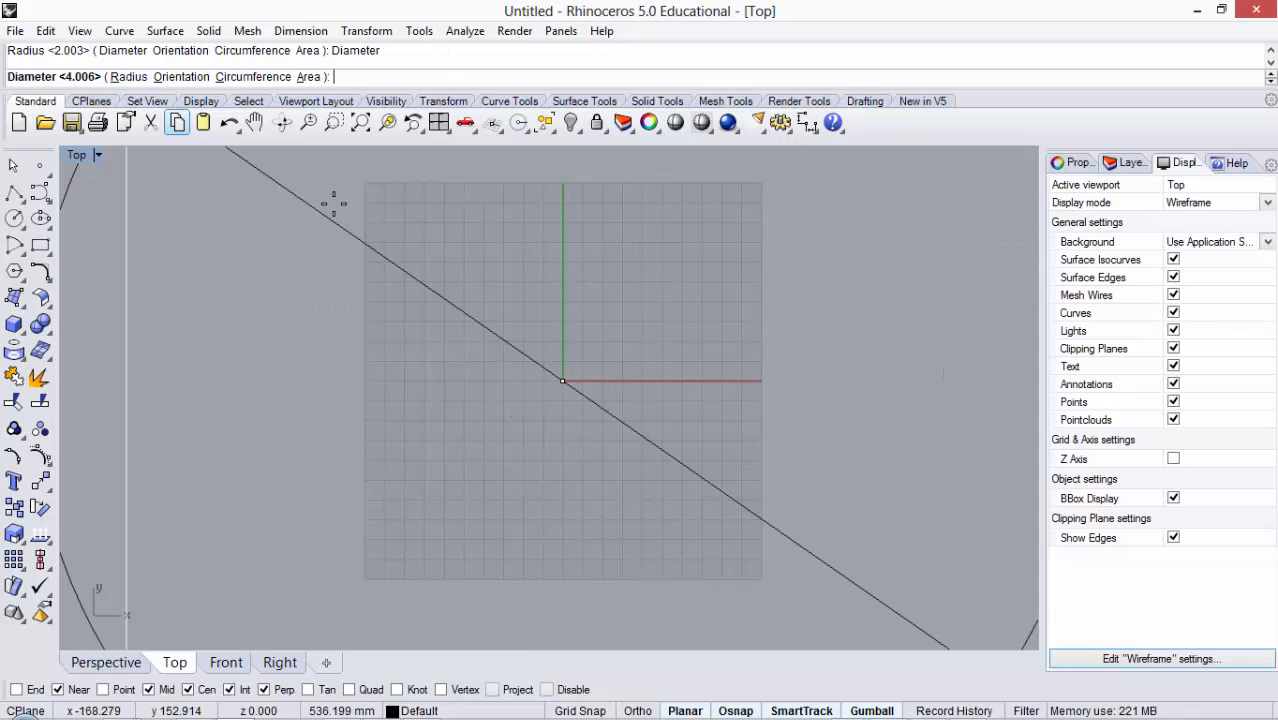
{"action": "left_click", "coordinate": [123, 80]}
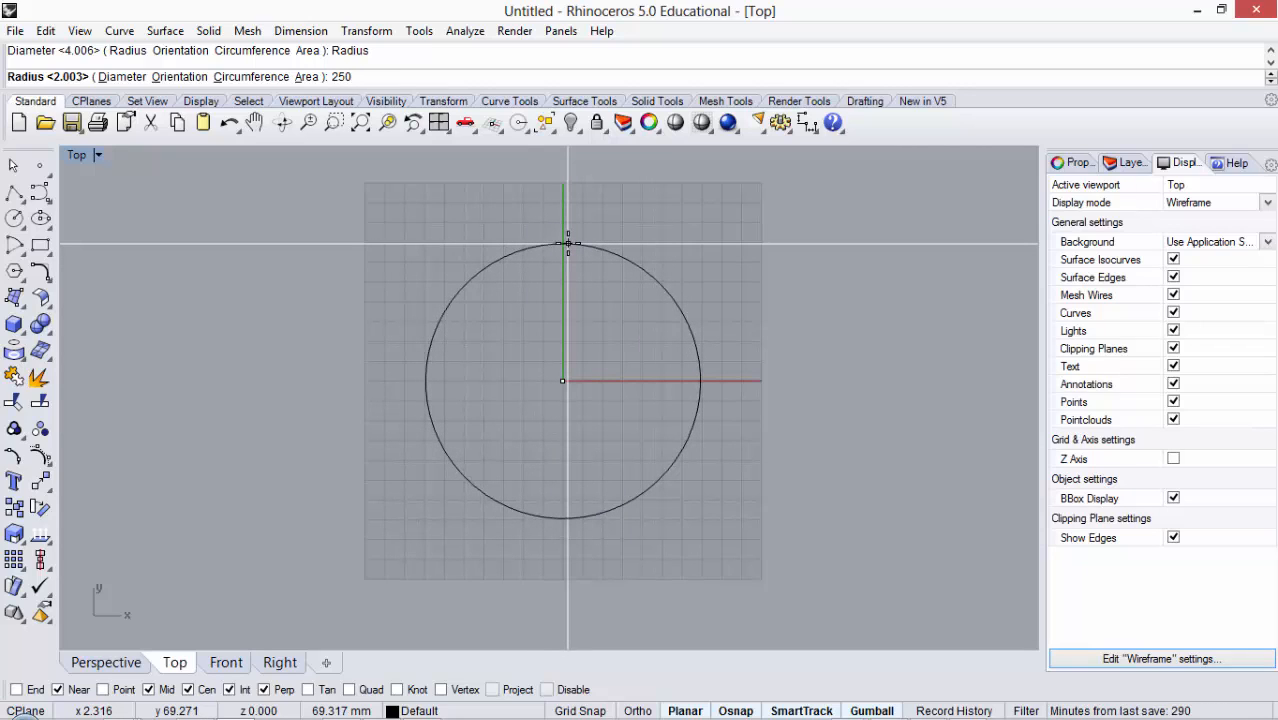
{"action": "type", "text": "250"}
{"action": "key", "text": "Return"}
{"action": "scroll", "coordinate": [499, 355], "scroll_direction": "down", "scroll_amount": 8}
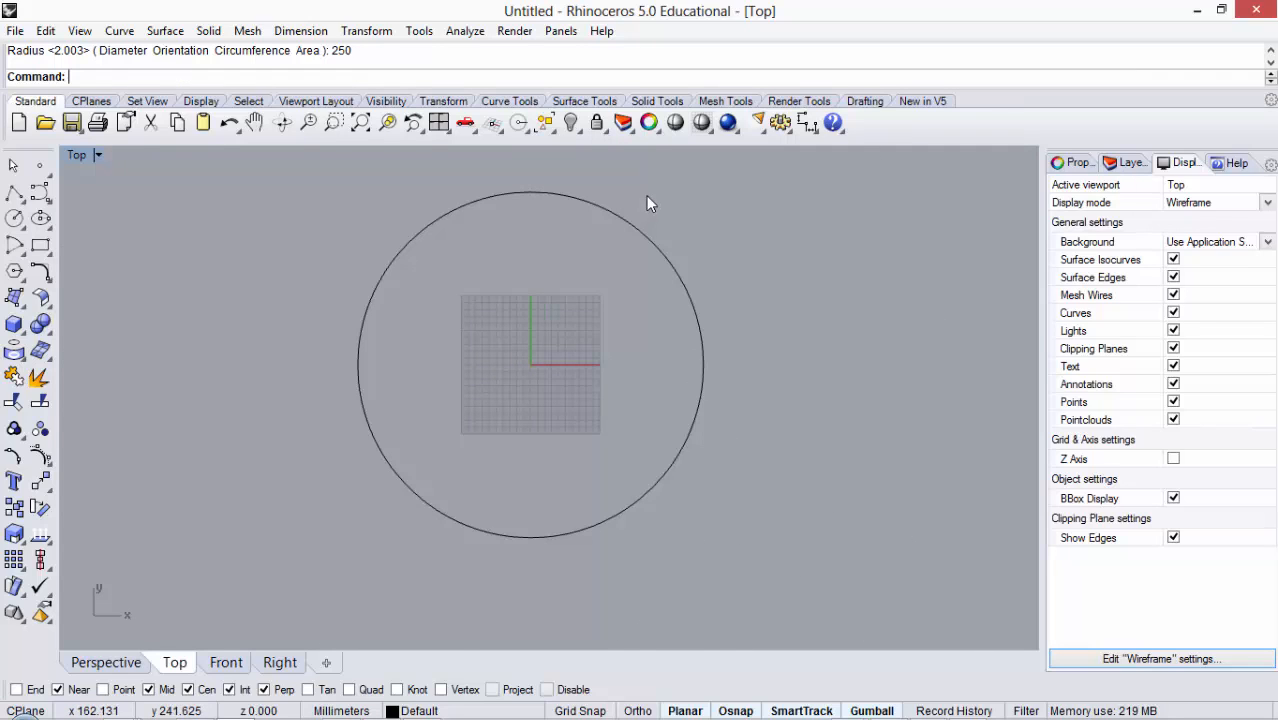
{"action": "left_click_drag", "start_coordinate": [350, 527], "coordinate": [351, 527]}
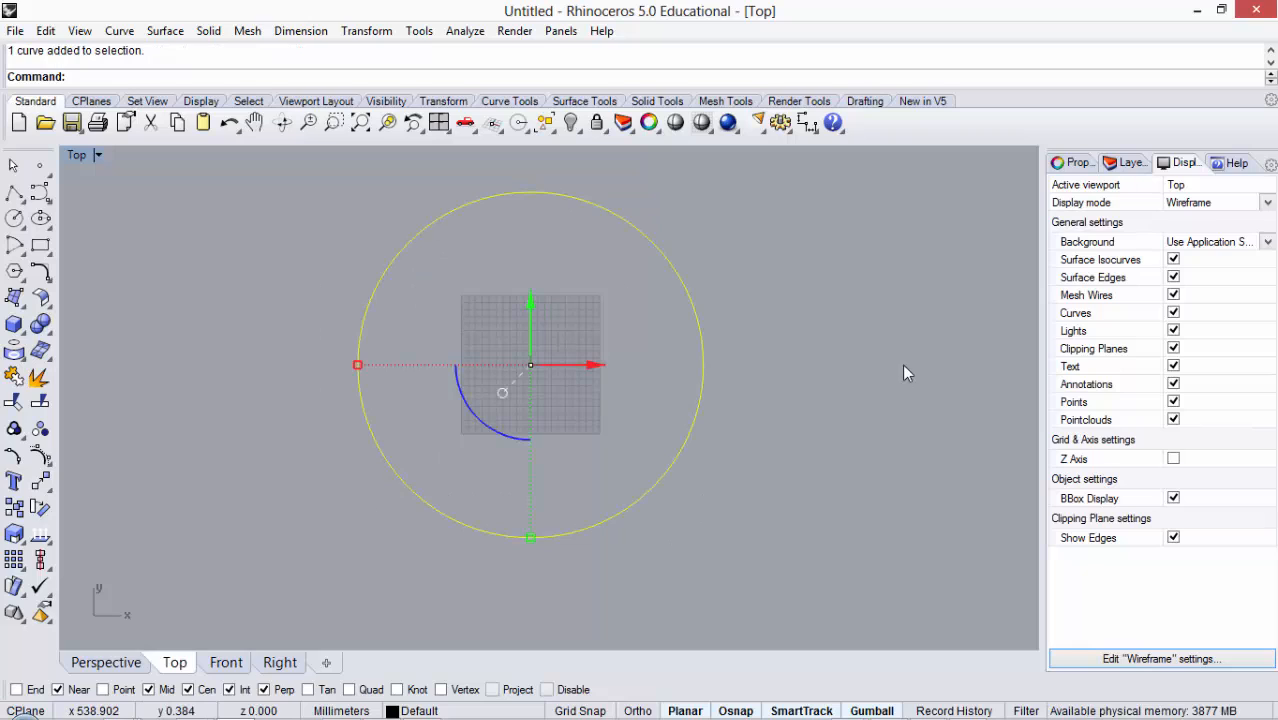
{"action": "left_click", "coordinate": [841, 347]}
{"action": "scroll", "coordinate": [669, 374], "scroll_direction": "down", "scroll_amount": 2}
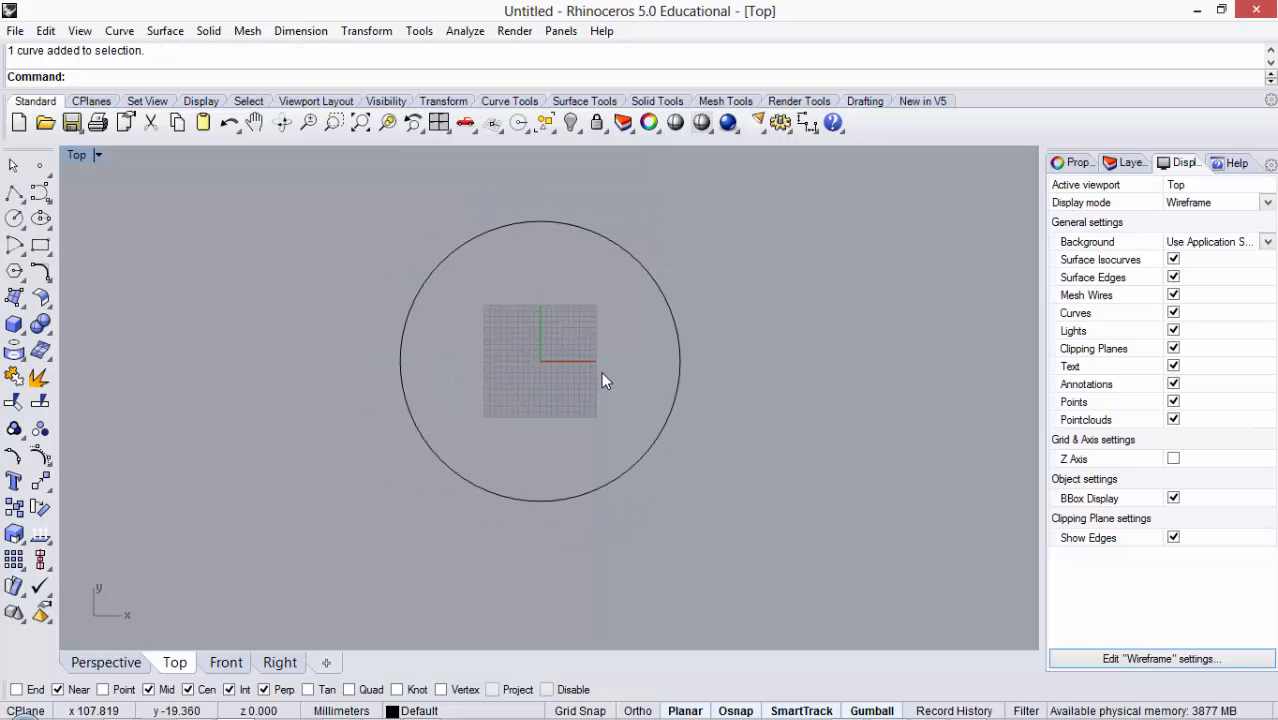
Step: Draw two smaller circles inside the large one: radius about 127 mm near the origin and about 72 mm toward its upper-left edge
{"action": "left_click", "coordinate": [14, 218]}
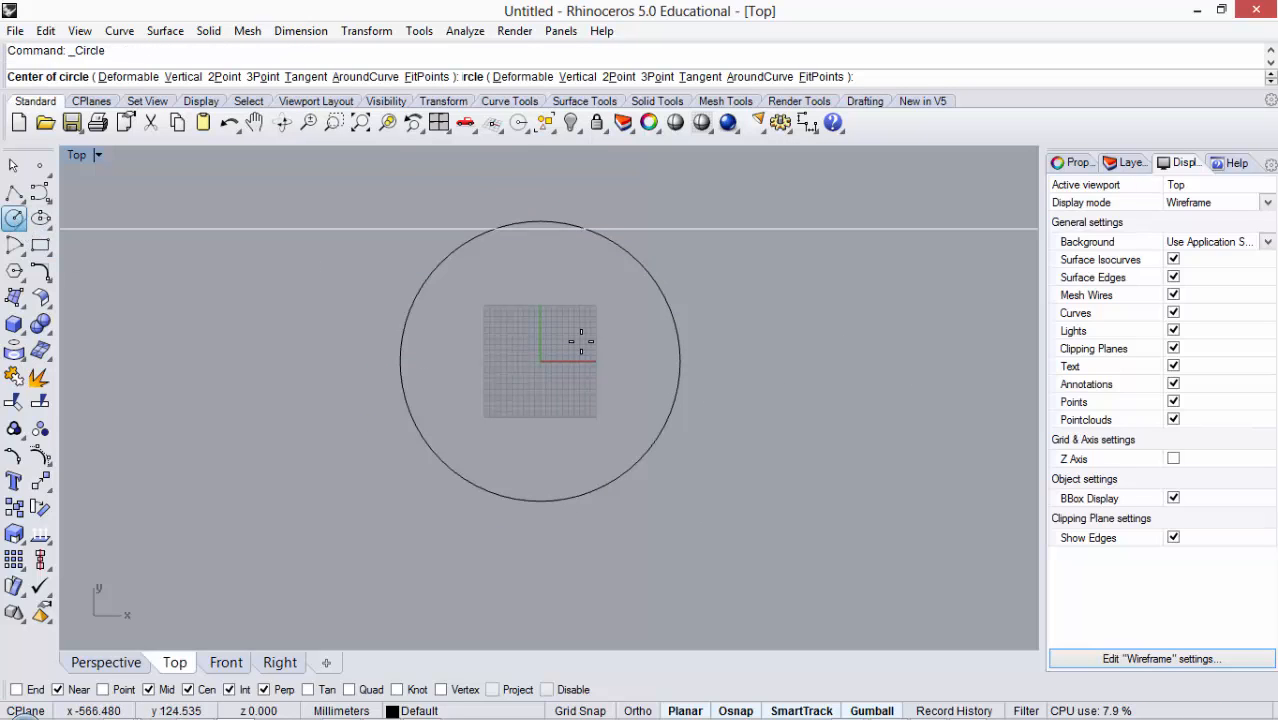
{"action": "left_click", "coordinate": [556, 368]}
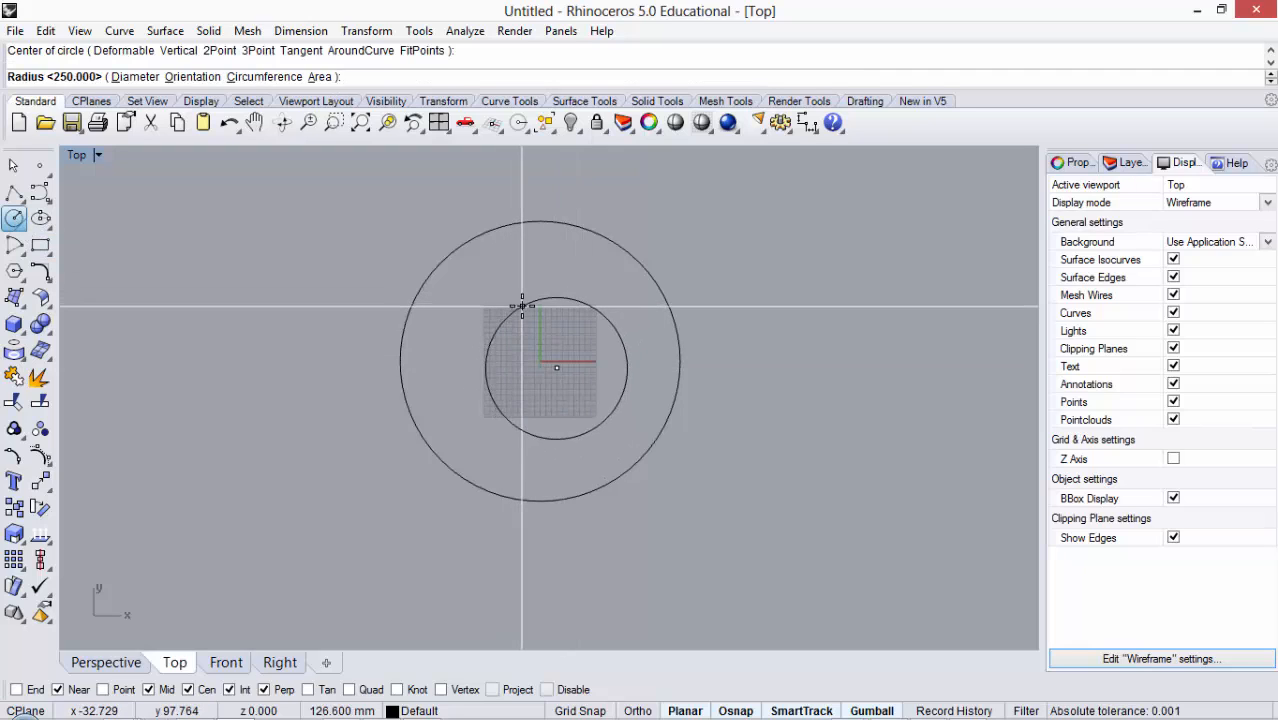
{"action": "key", "text": "Return"}
{"action": "key", "text": "Return"}
{"action": "left_click", "coordinate": [492, 296]}
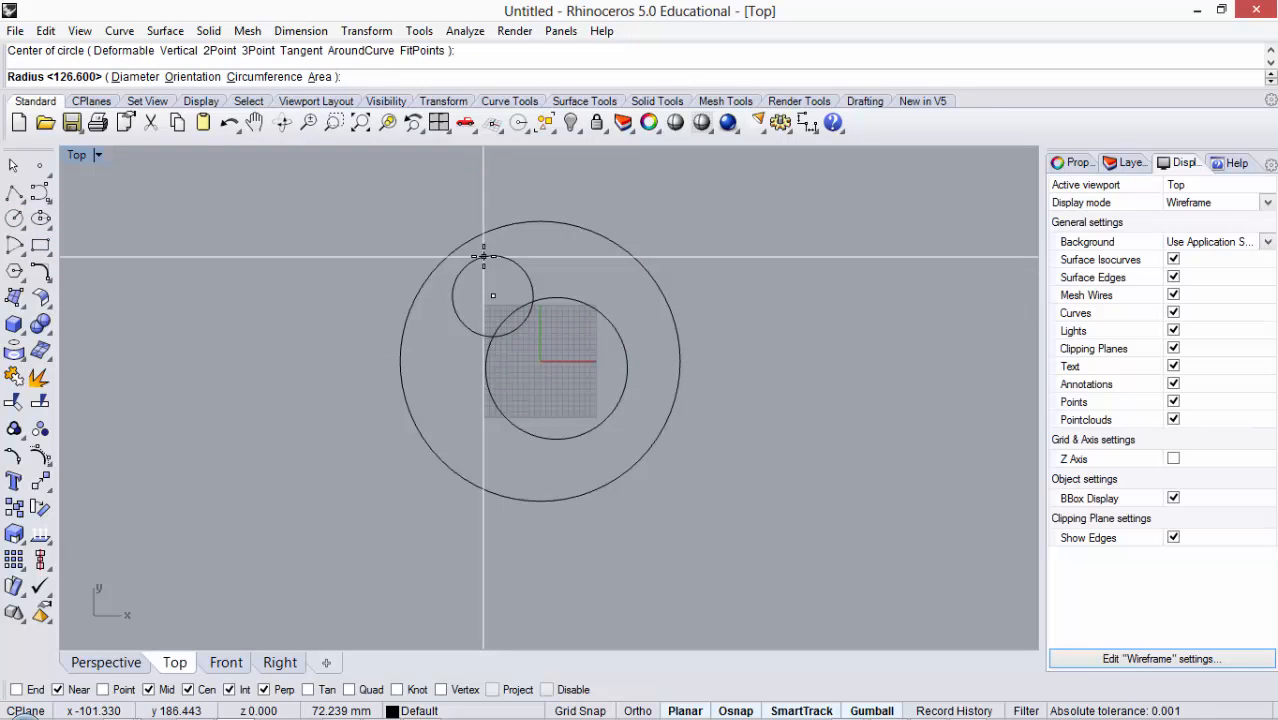
{"action": "left_click", "coordinate": [488, 256]}
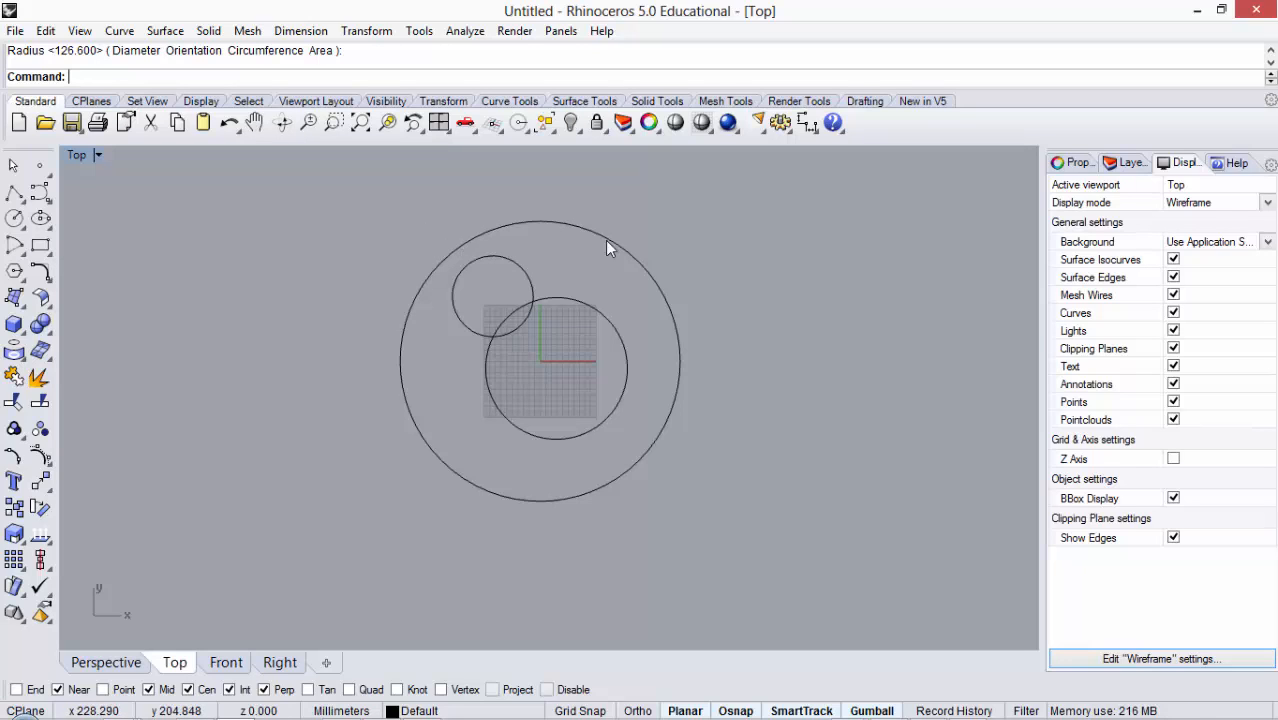
Step: Select the two inner circles with a window selection, and all three circles with a crossing selection
{"action": "left_click_drag", "start_coordinate": [294, 221], "coordinate": [776, 449]}
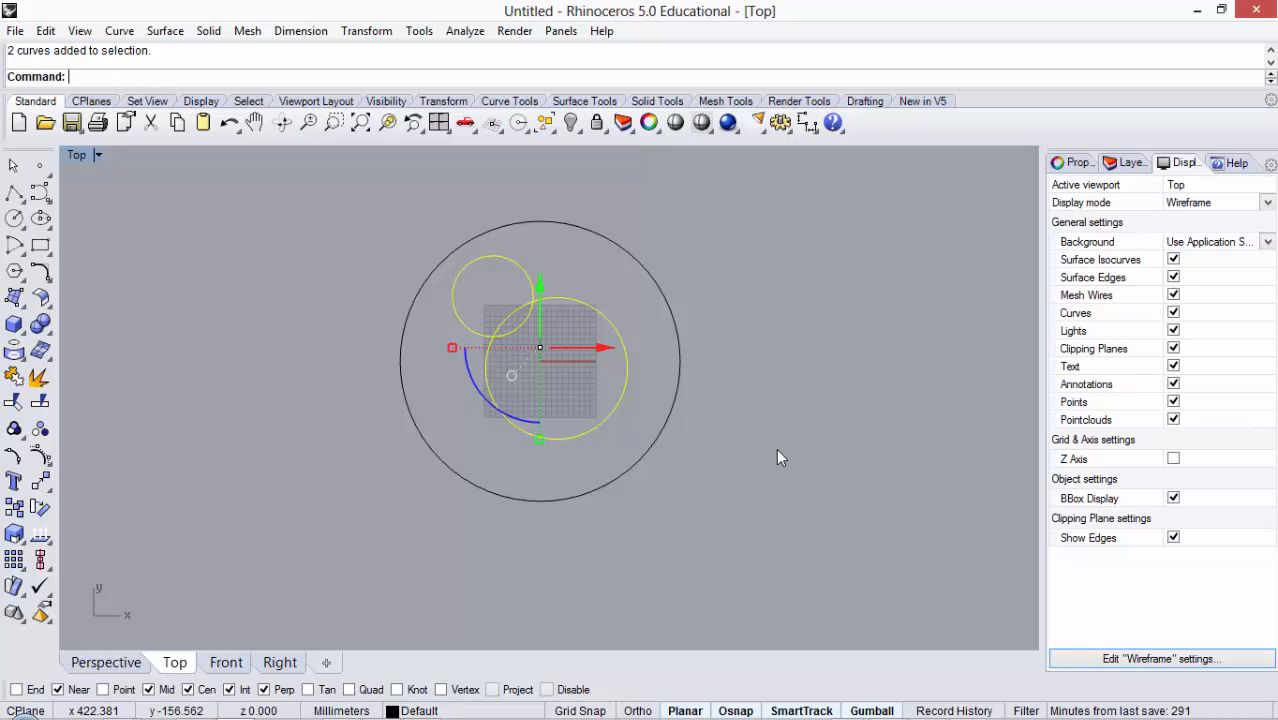
{"action": "left_click", "coordinate": [862, 224]}
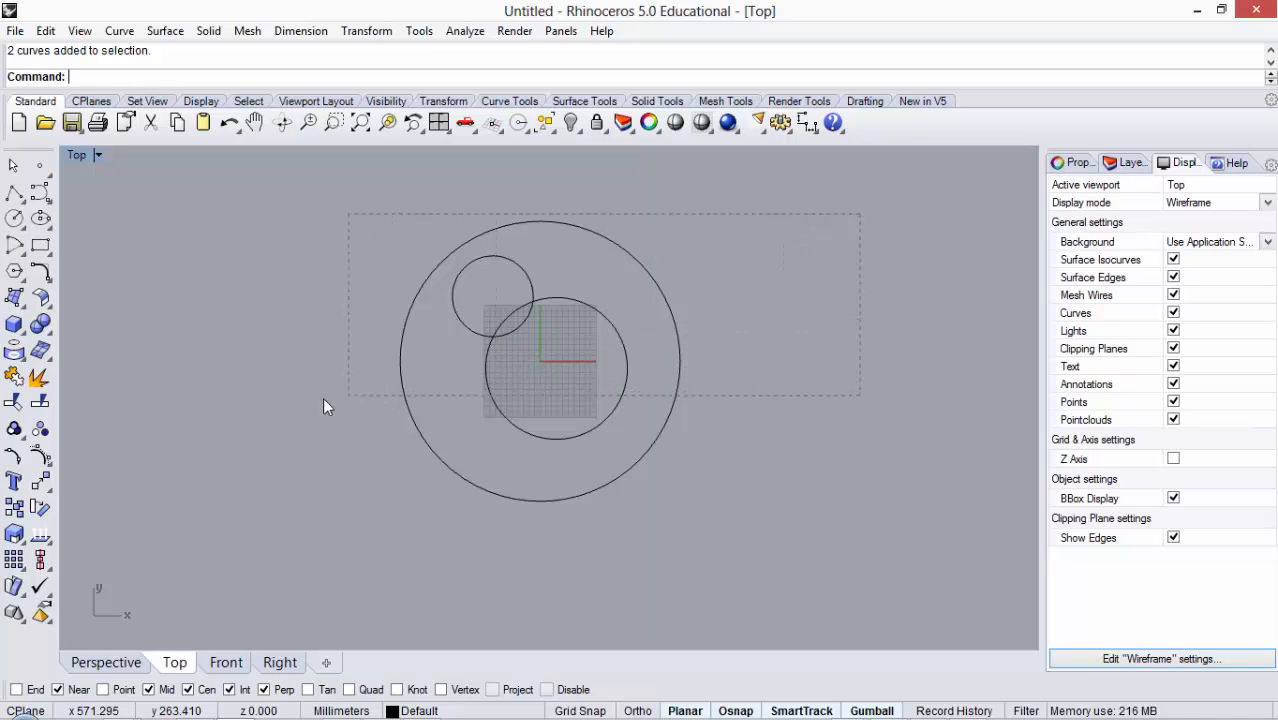
{"action": "left_click_drag", "start_coordinate": [304, 399], "coordinate": [303, 399]}
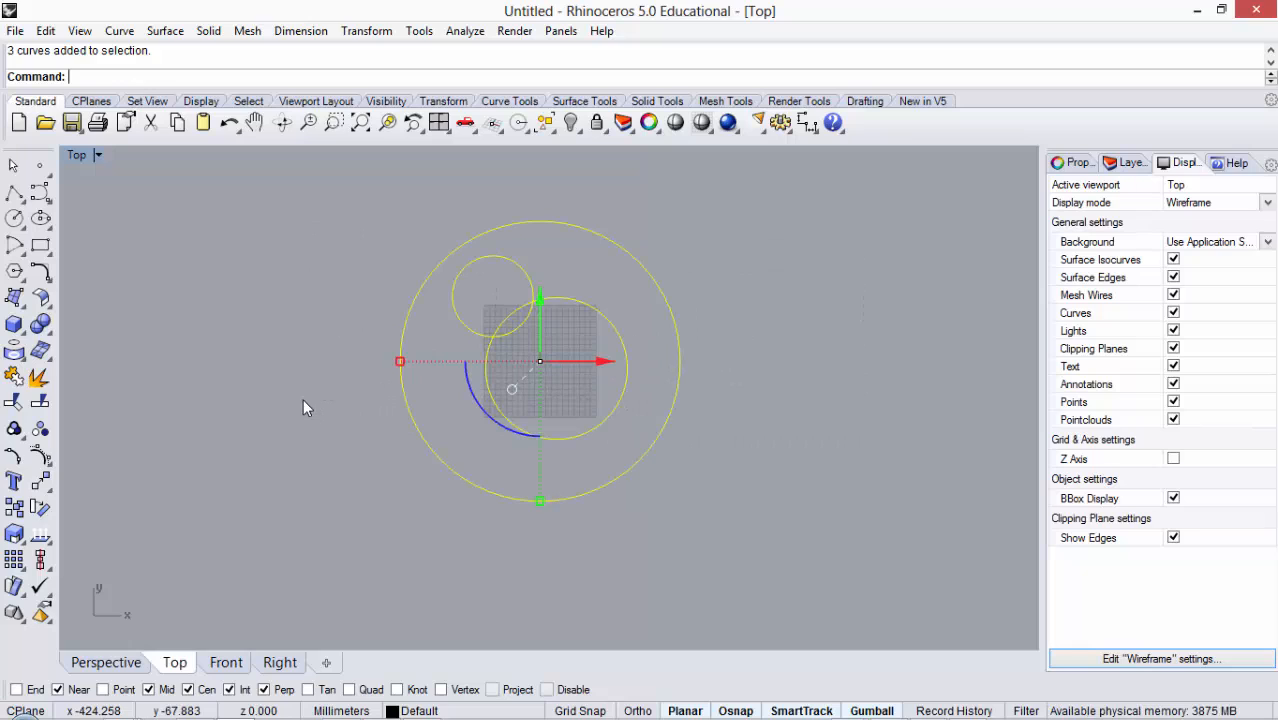
{"action": "left_click", "coordinate": [802, 238]}
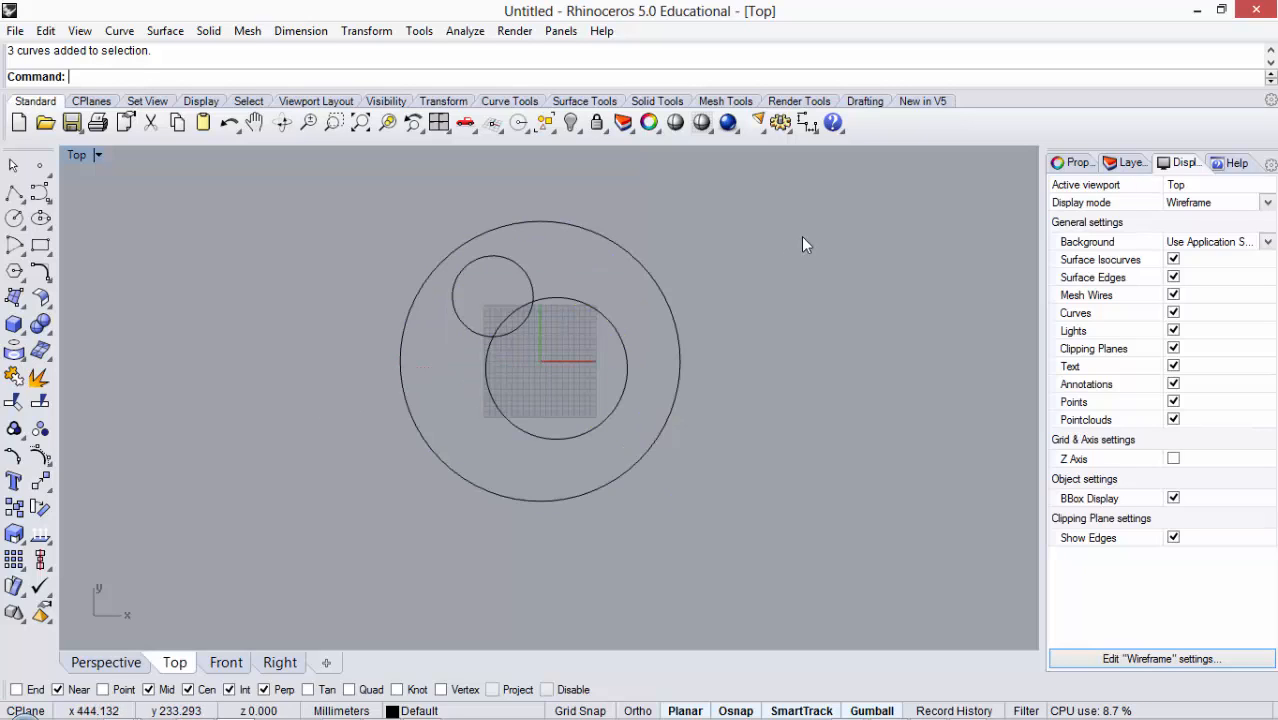
{"action": "left_click_drag", "start_coordinate": [381, 325], "coordinate": [366, 322]}
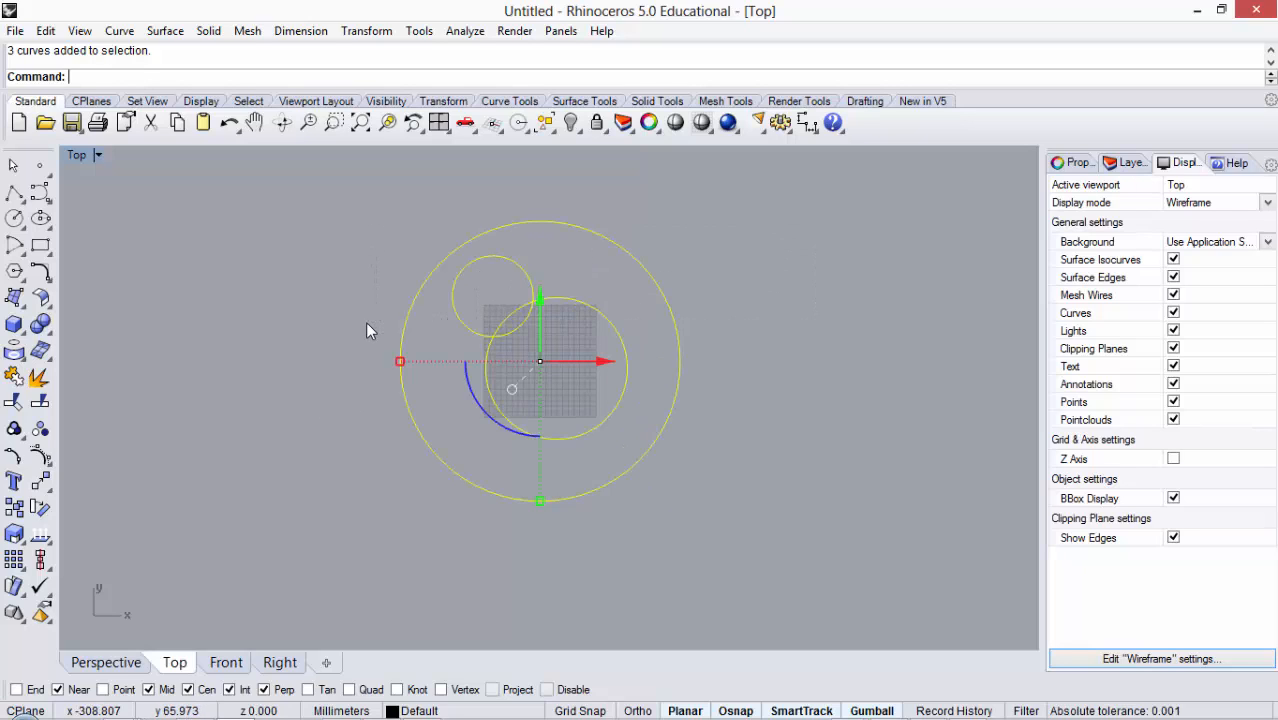
Step: Select only the medium-sized circle near the origin with a window selection that fully encloses it
{"action": "left_click_drag", "start_coordinate": [375, 238], "coordinate": [589, 340]}
{"action": "left_click", "coordinate": [364, 290]}
{"action": "left_click_drag", "start_coordinate": [343, 294], "coordinate": [740, 442]}
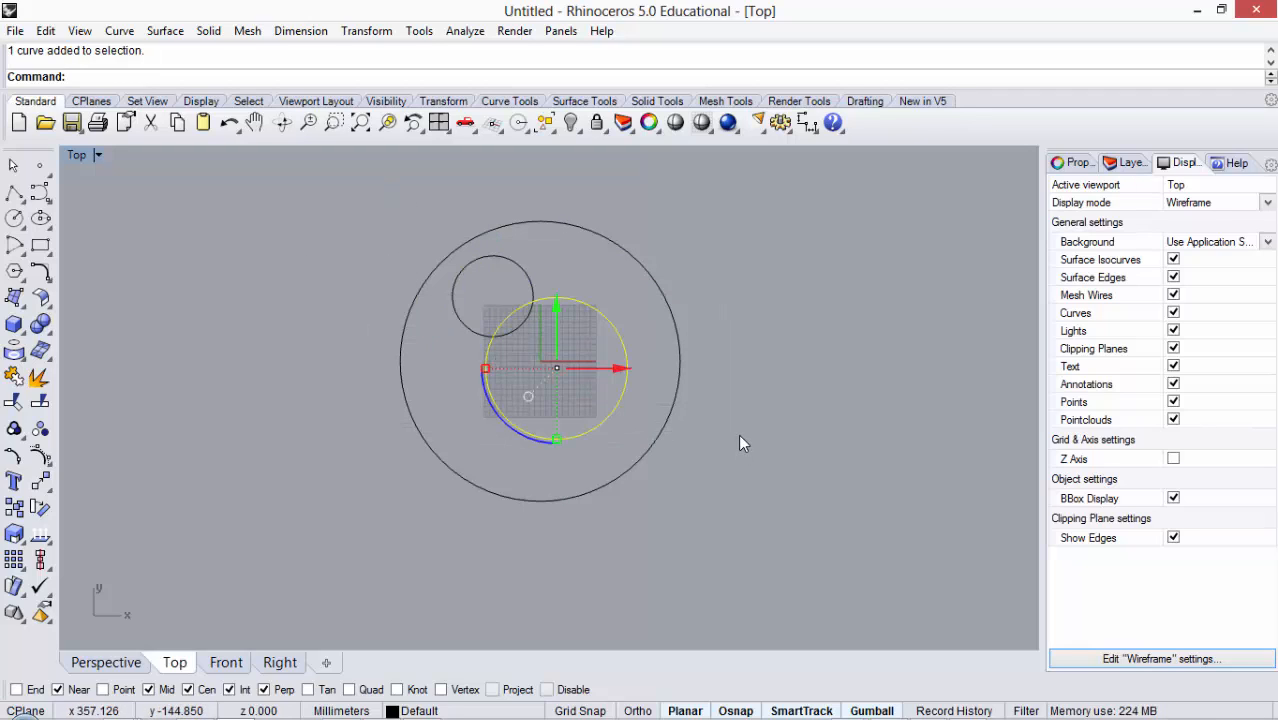
Step: Delete the two inner circles, keeping the large 250 mm radius circle
{"action": "left_click", "coordinate": [738, 434]}
{"action": "left_click_drag", "start_coordinate": [509, 342], "coordinate": [474, 362]}
{"action": "left_click", "coordinate": [349, 206]}
{"action": "left_click_drag", "start_coordinate": [498, 268], "coordinate": [479, 362]}
{"action": "key", "text": "Delete"}
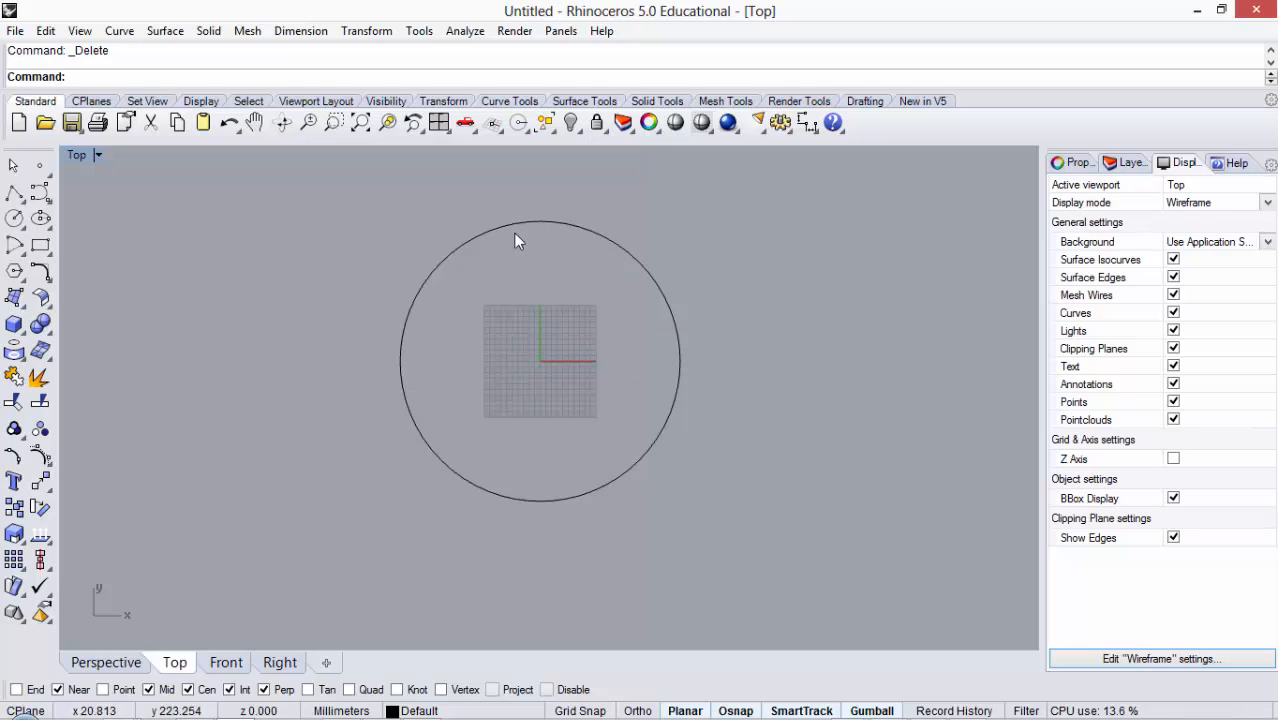
Step: Draw a vertical polyline about 594 mm long to the right of the circle, constrained with Ortho
{"action": "scroll", "coordinate": [554, 207], "scroll_direction": "up", "scroll_amount": 1}
{"action": "scroll", "coordinate": [553, 207], "scroll_direction": "up", "scroll_amount": 1}
{"action": "scroll", "coordinate": [553, 207], "scroll_direction": "down", "scroll_amount": 1}
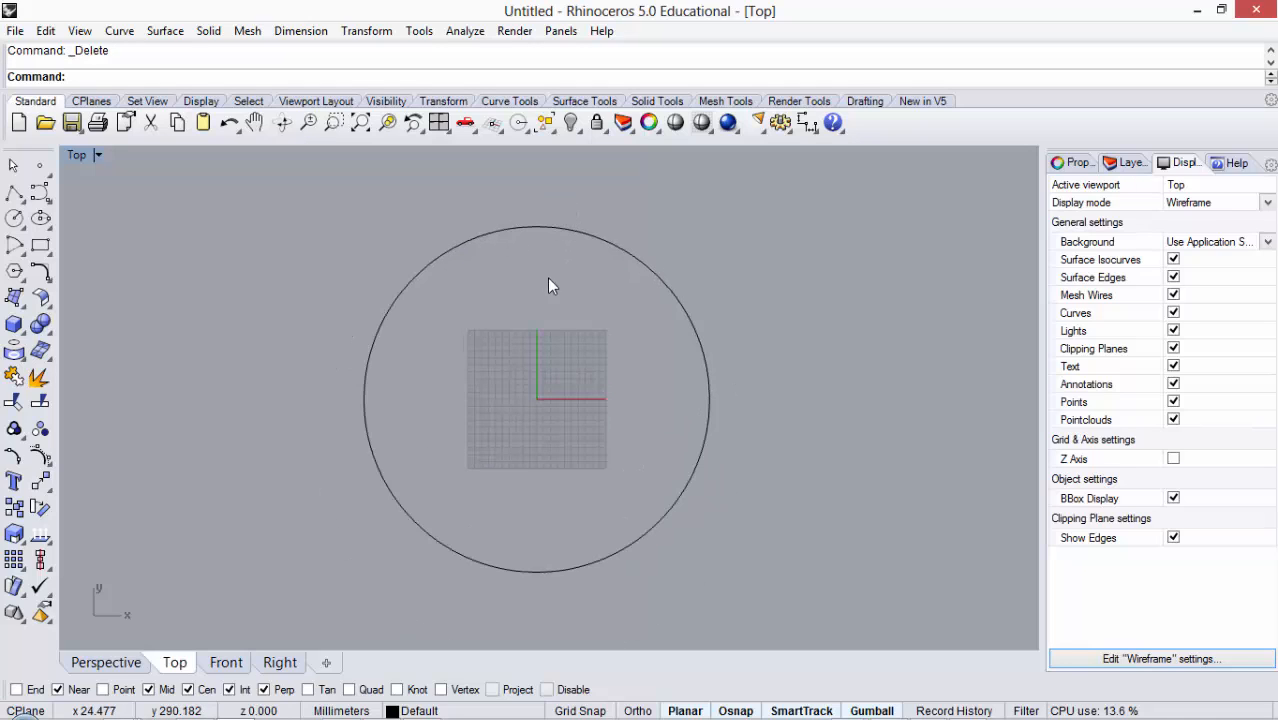
{"action": "scroll", "coordinate": [546, 305], "scroll_direction": "up", "scroll_amount": 1}
{"action": "scroll", "coordinate": [545, 305], "scroll_direction": "down", "scroll_amount": 1}
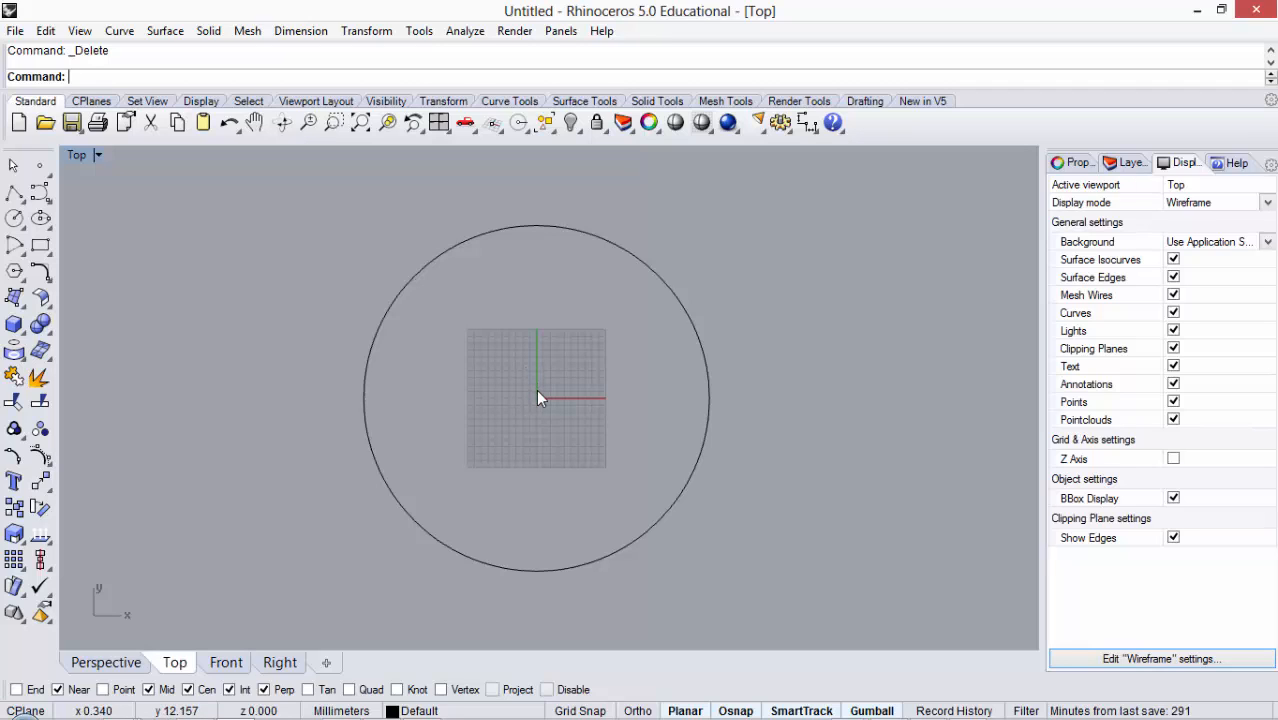
{"action": "left_click", "coordinate": [14, 192]}
{"action": "scroll", "coordinate": [492, 323], "scroll_direction": "down", "scroll_amount": 1}
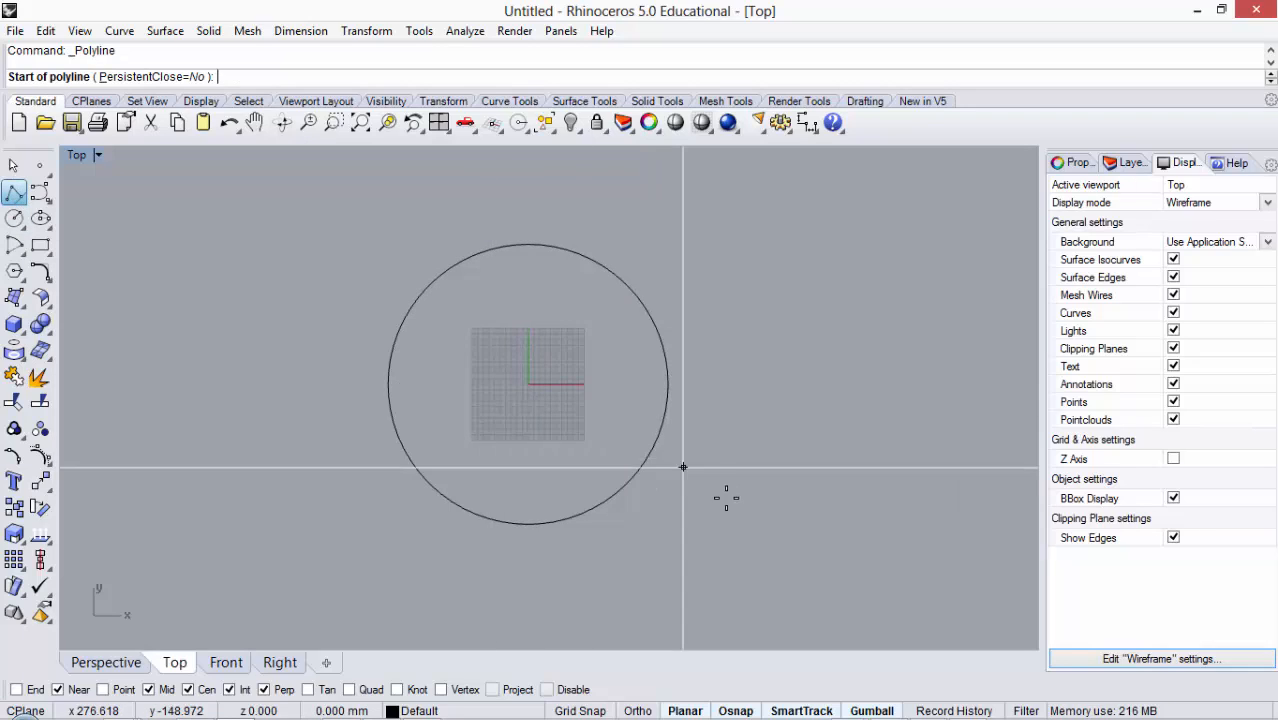
{"action": "left_click", "coordinate": [735, 547]}
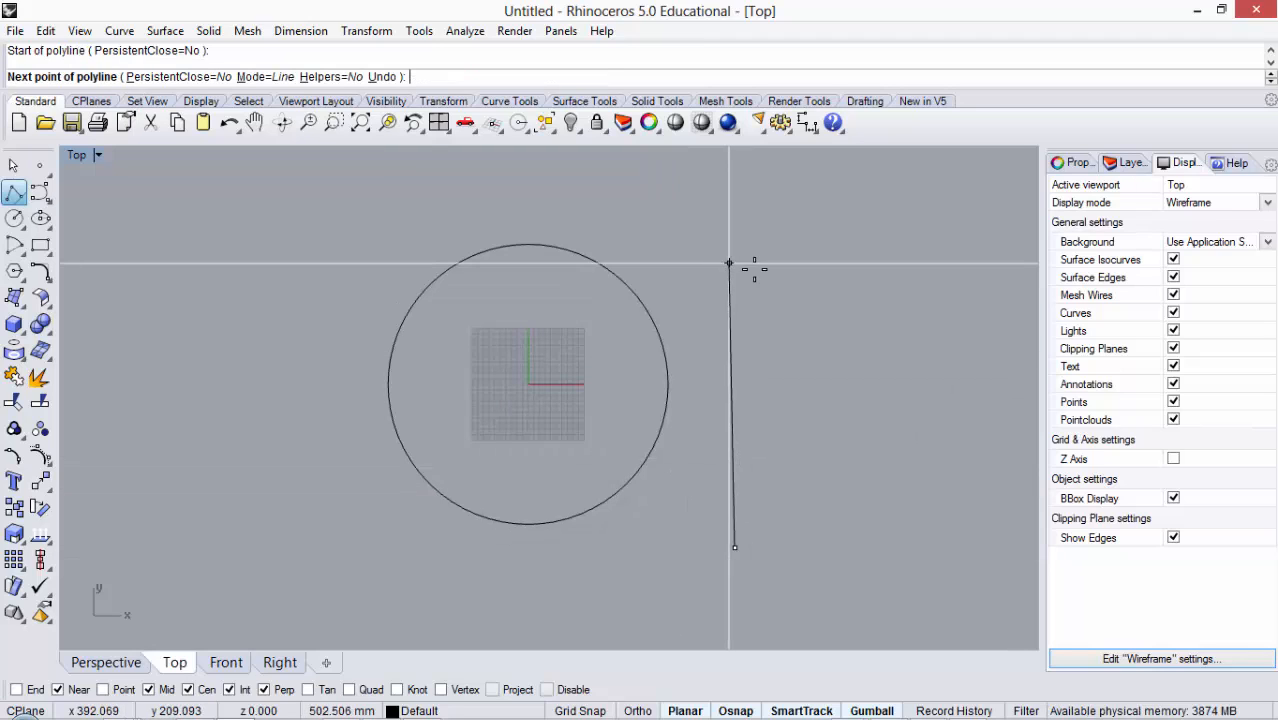
{"action": "key", "text": "F8"}
{"action": "left_click", "coordinate": [735, 215]}
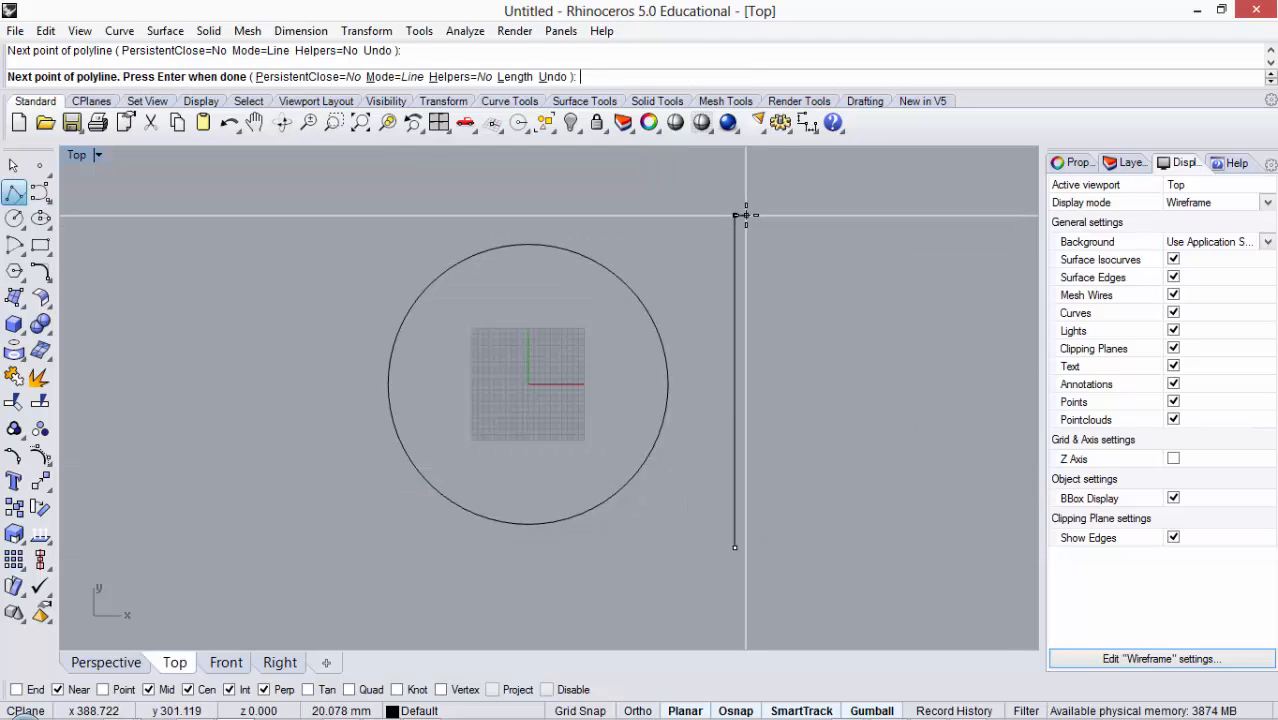
{"action": "key", "text": "Return"}
{"action": "scroll", "coordinate": [737, 220], "scroll_direction": "up", "scroll_amount": 2}
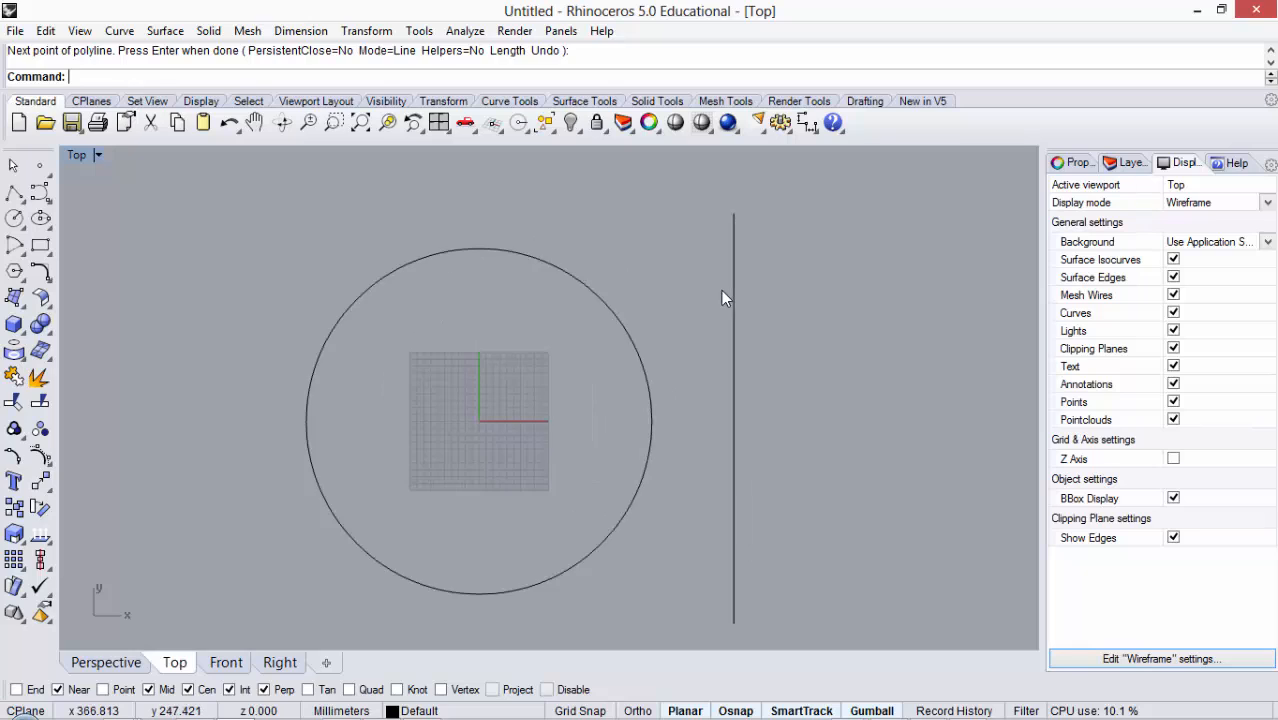
{"action": "scroll", "coordinate": [721, 290], "scroll_direction": "down", "scroll_amount": 2}
{"action": "left_click", "coordinate": [730, 284]}
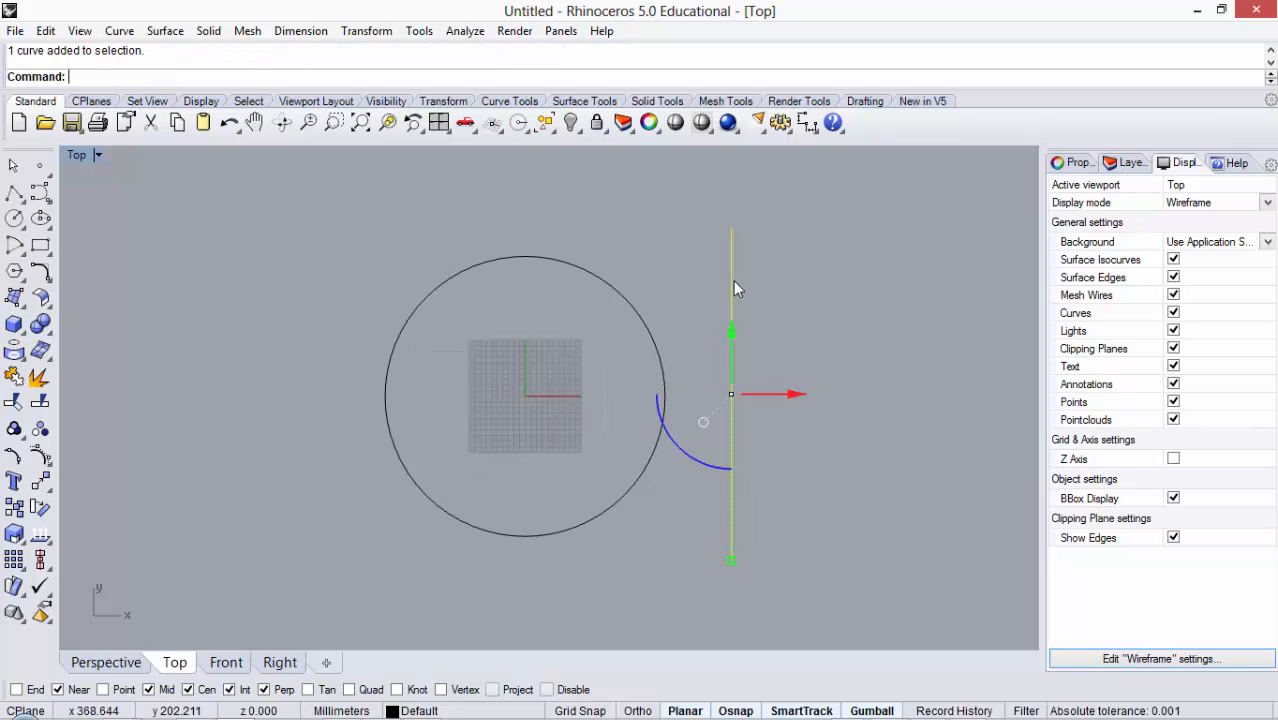
{"action": "left_click", "coordinate": [690, 255]}
{"action": "left_click", "coordinate": [14, 192]}
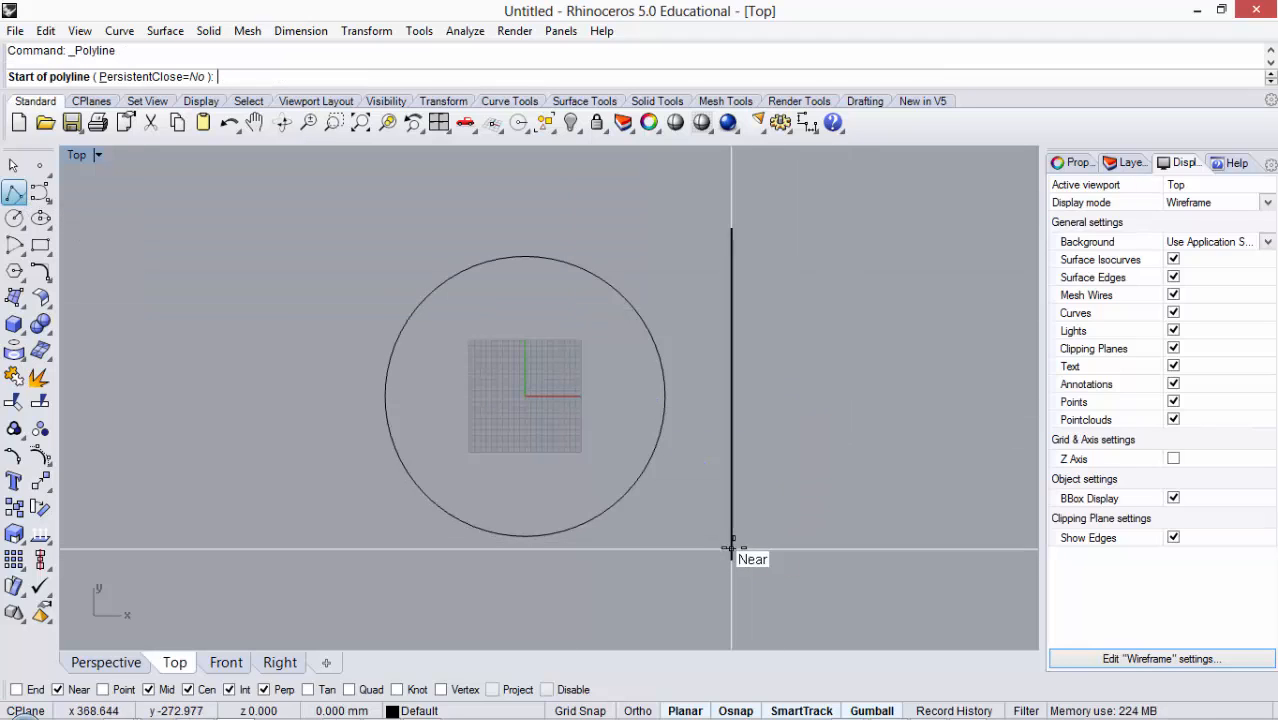
{"action": "key", "text": "Escape"}
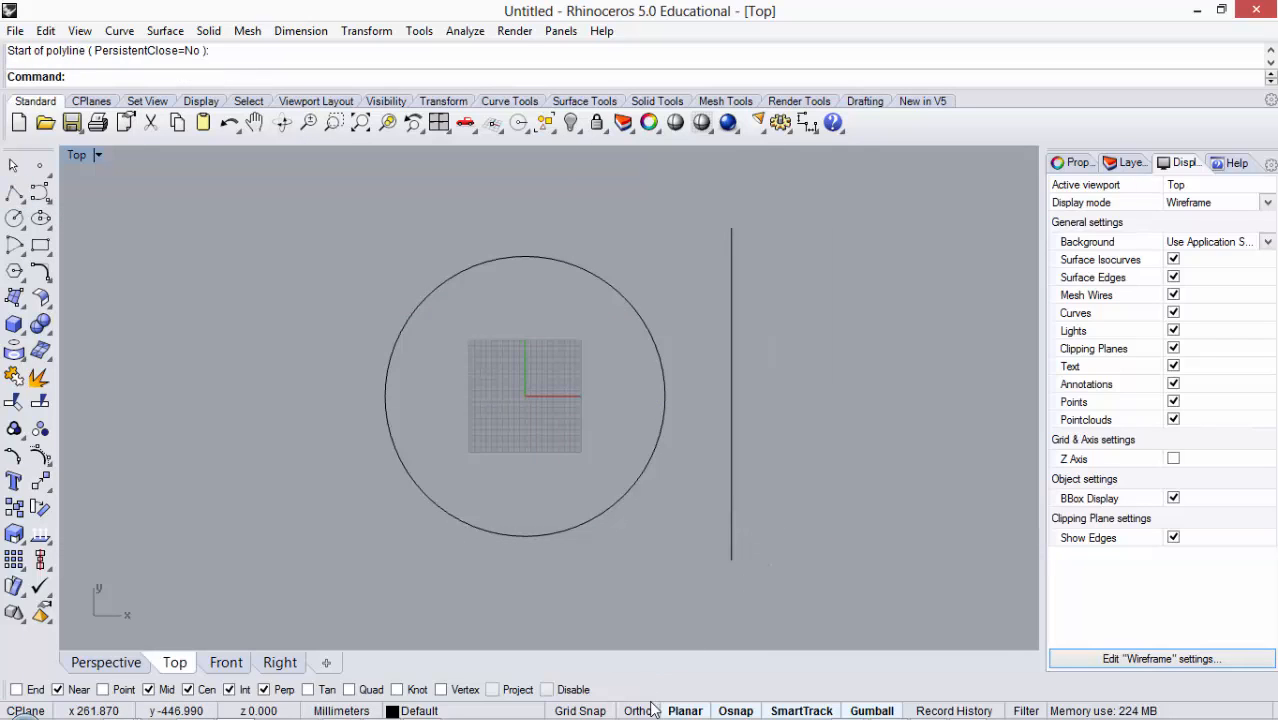
Step: Turn on Ortho and select the vertical line with a crossing selection
{"action": "left_click", "coordinate": [655, 710]}
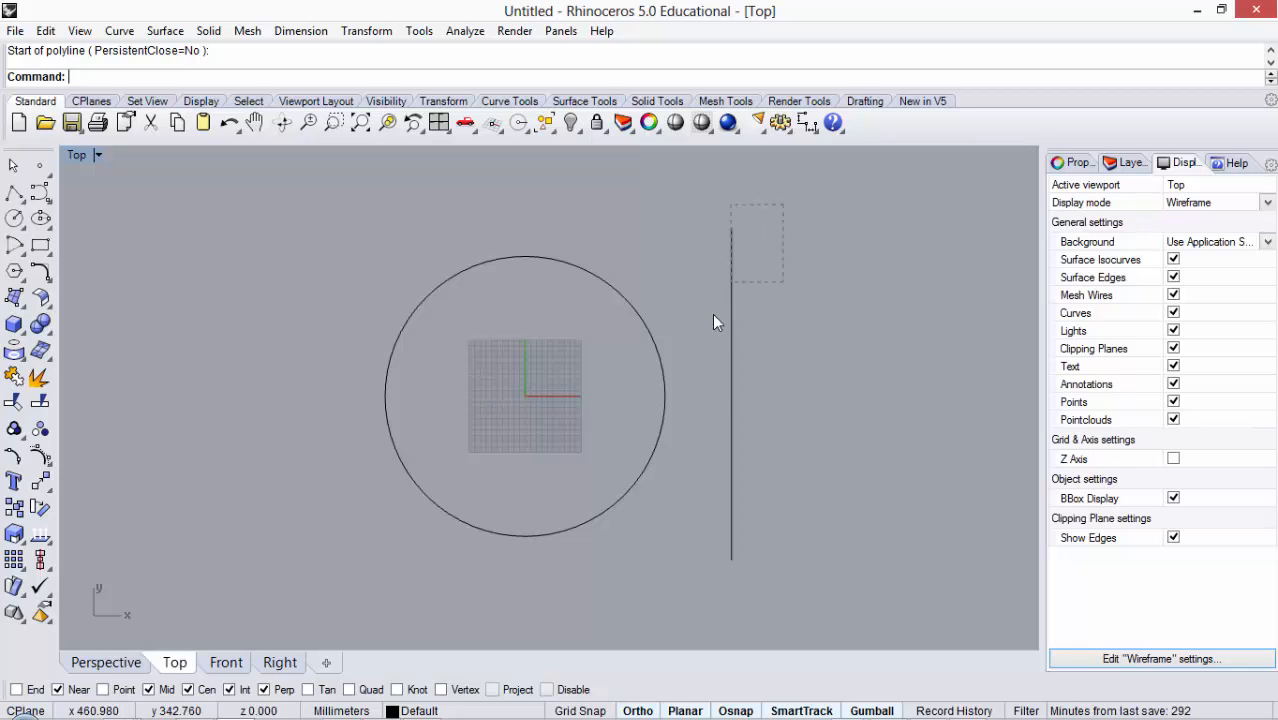
{"action": "left_click_drag", "start_coordinate": [698, 545], "coordinate": [697, 555]}
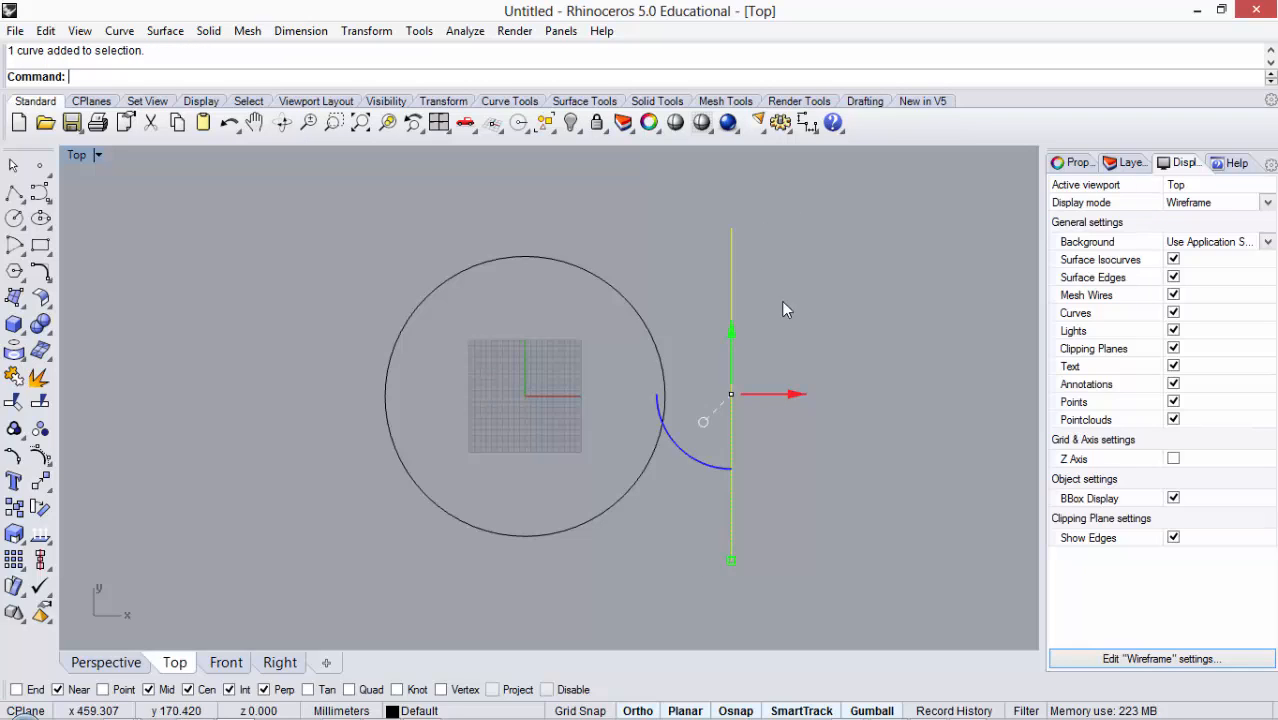
{"action": "left_click_drag", "start_coordinate": [784, 222], "coordinate": [709, 275]}
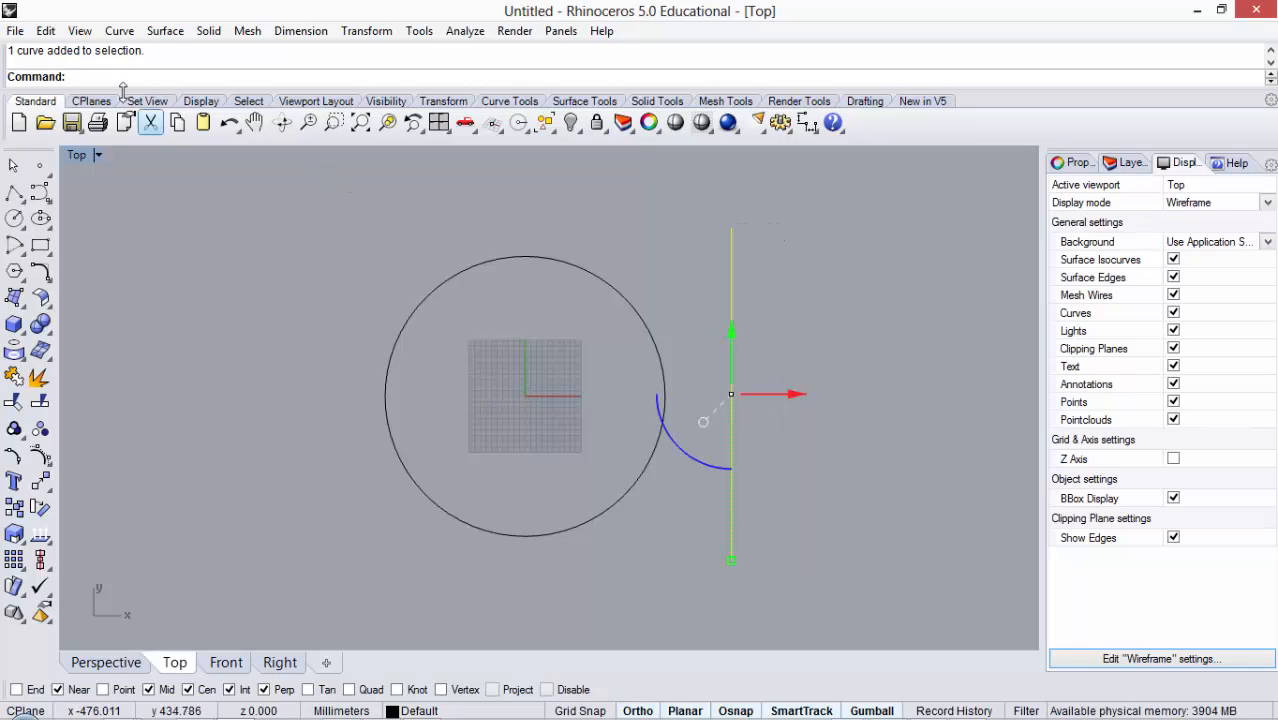
Step: Try to copy the selected line in the +X direction from a base point at its lower end
{"action": "type", "text": "Cop"}
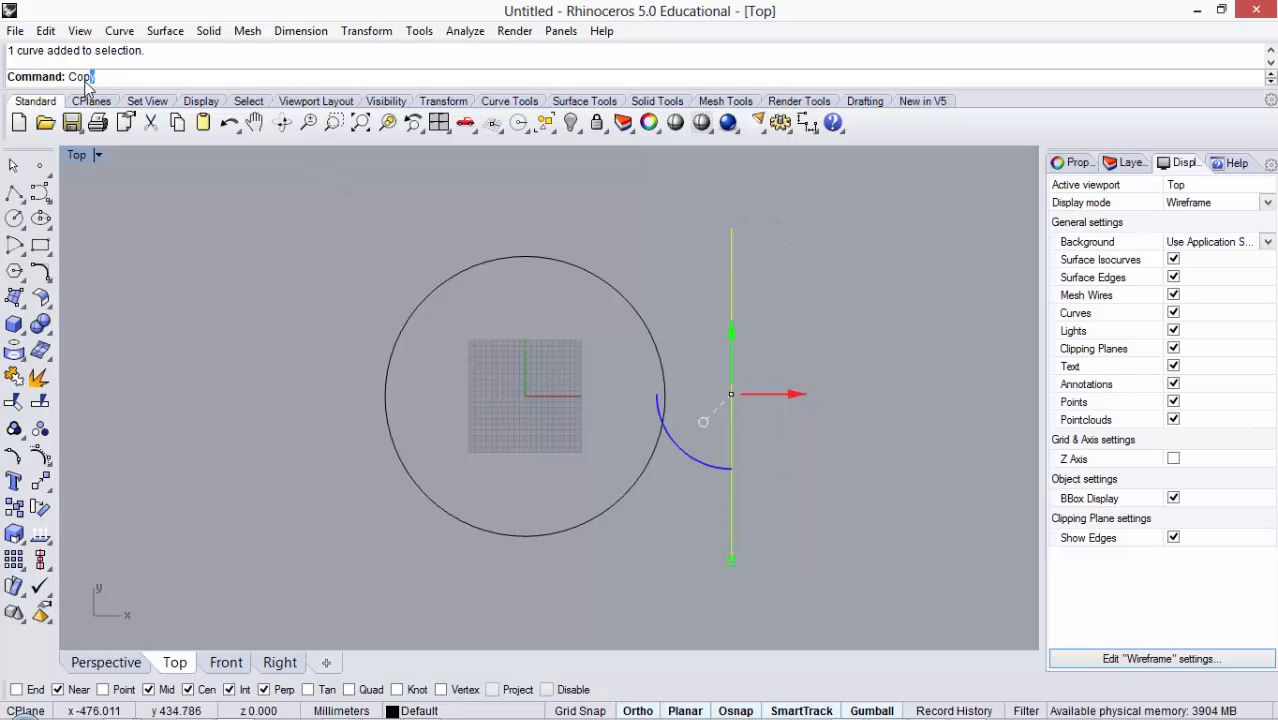
{"action": "type", "text": "y"}
{"action": "key", "text": "Return"}
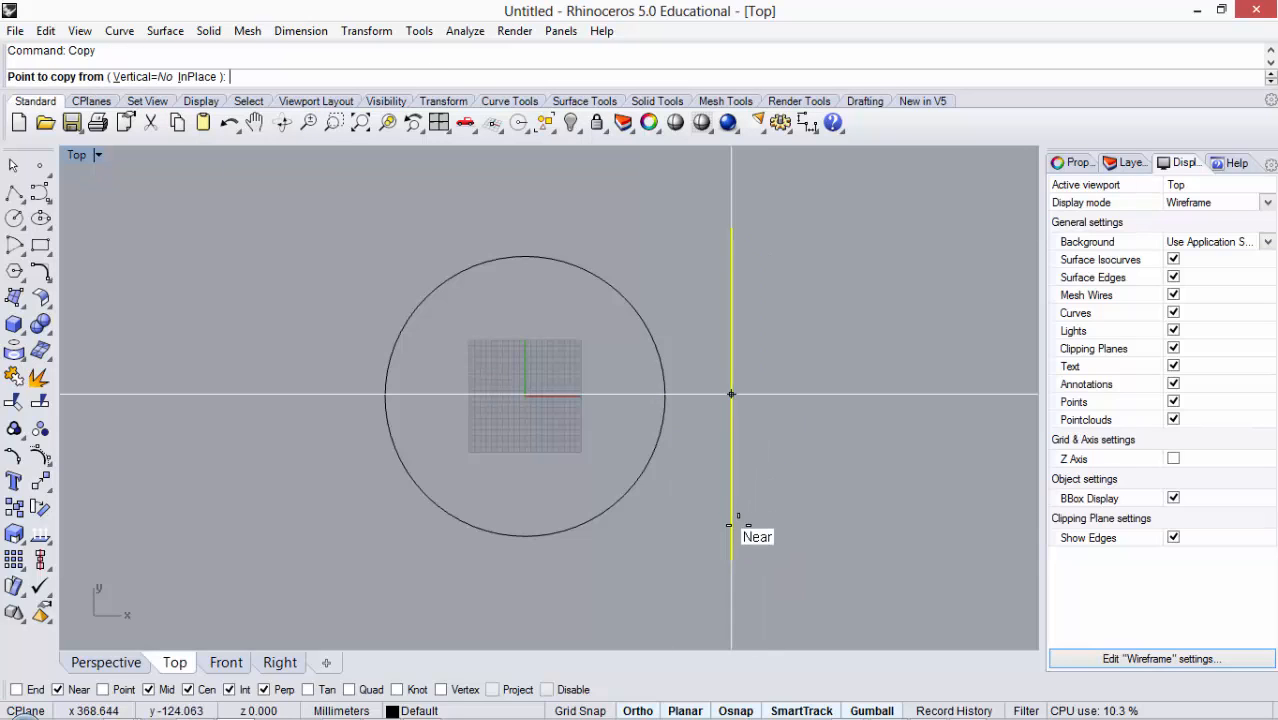
{"action": "left_click", "coordinate": [731, 558]}
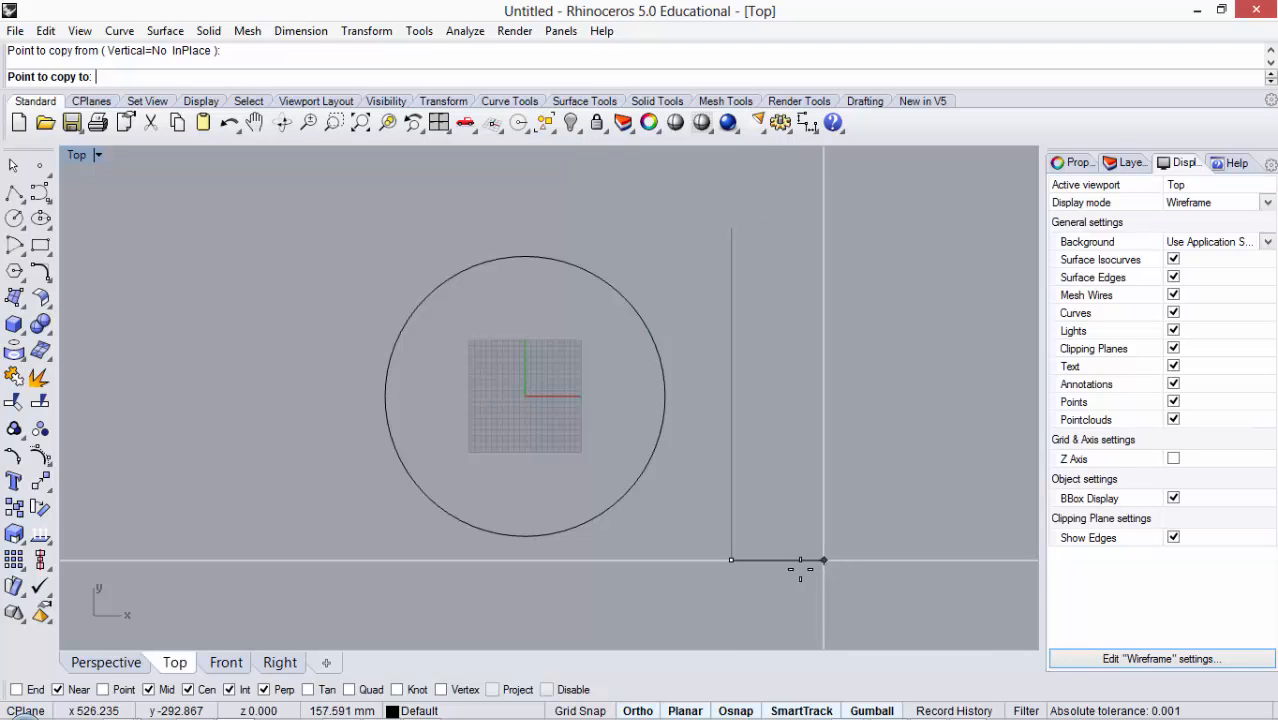
{"action": "left_click", "coordinate": [800, 566]}
{"action": "key", "text": "Return"}
{"action": "scroll", "coordinate": [770, 590], "scroll_direction": "up", "scroll_amount": 2}
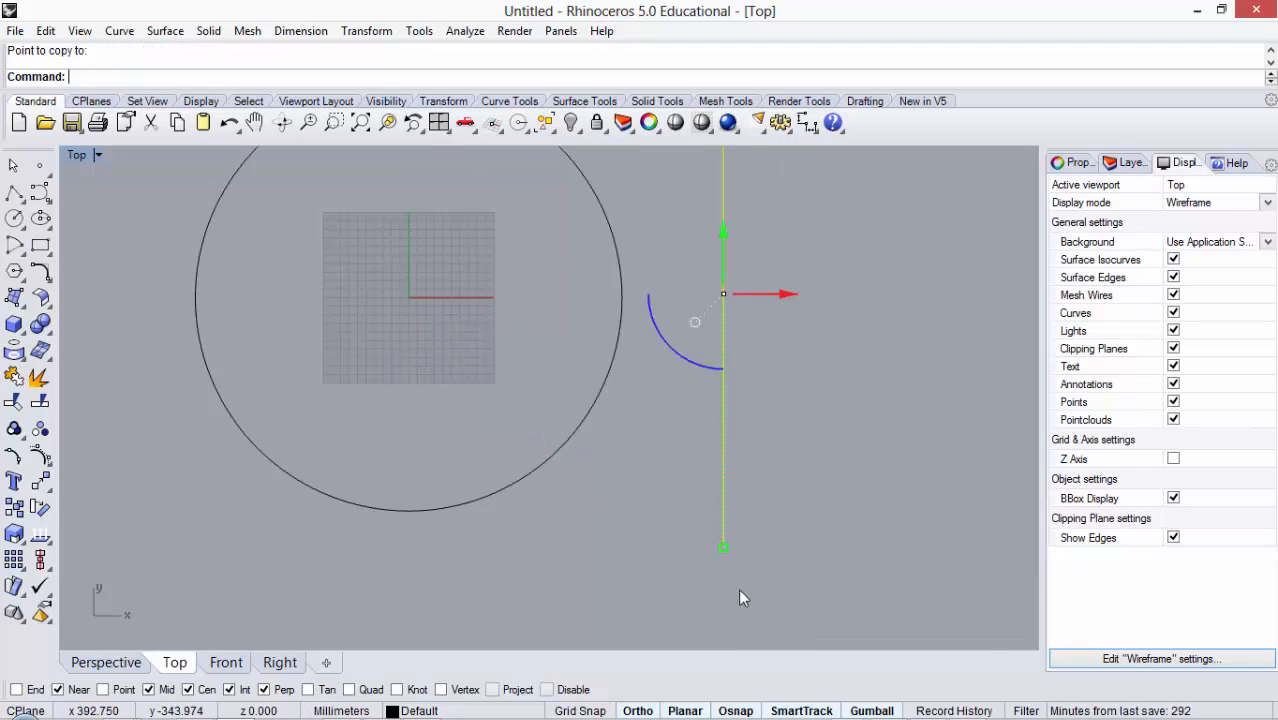
{"action": "scroll", "coordinate": [738, 590], "scroll_direction": "up", "scroll_amount": 4}
Step: Restart the Copy command for the vertical line and enable the End object snap for picking its base point
{"action": "key", "text": "Return"}
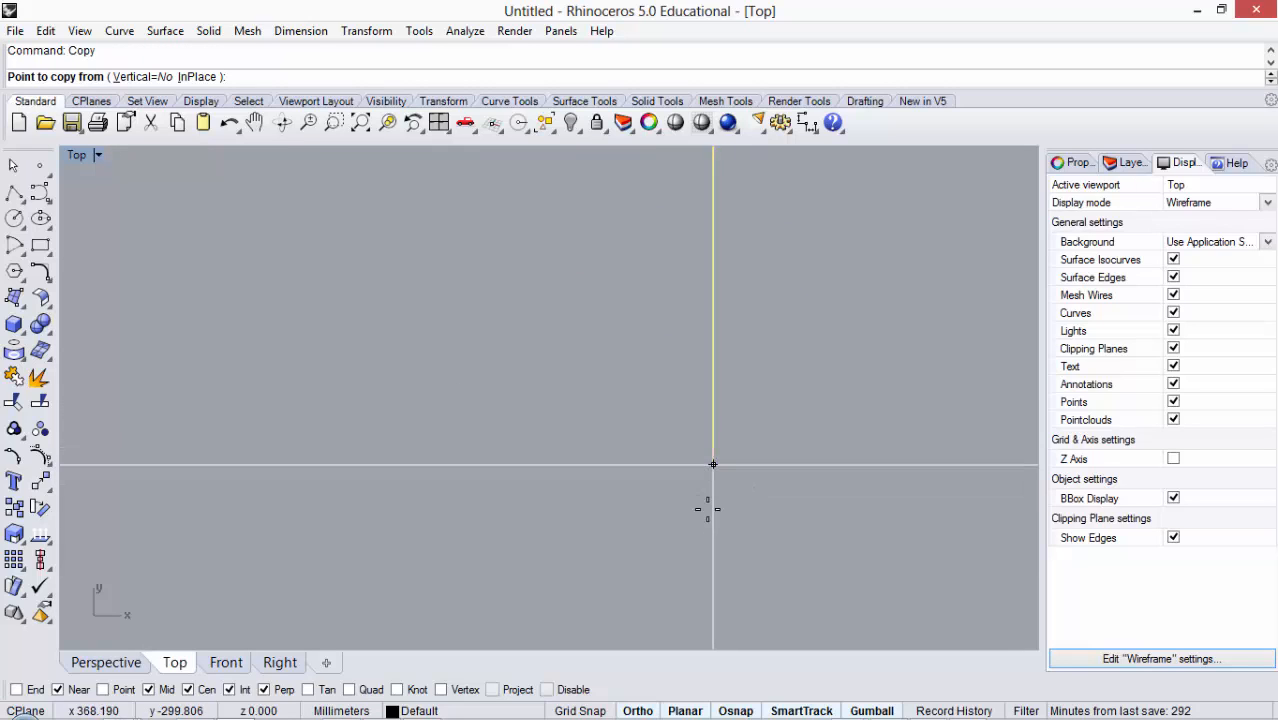
{"action": "scroll", "coordinate": [642, 530], "scroll_direction": "down", "scroll_amount": 3}
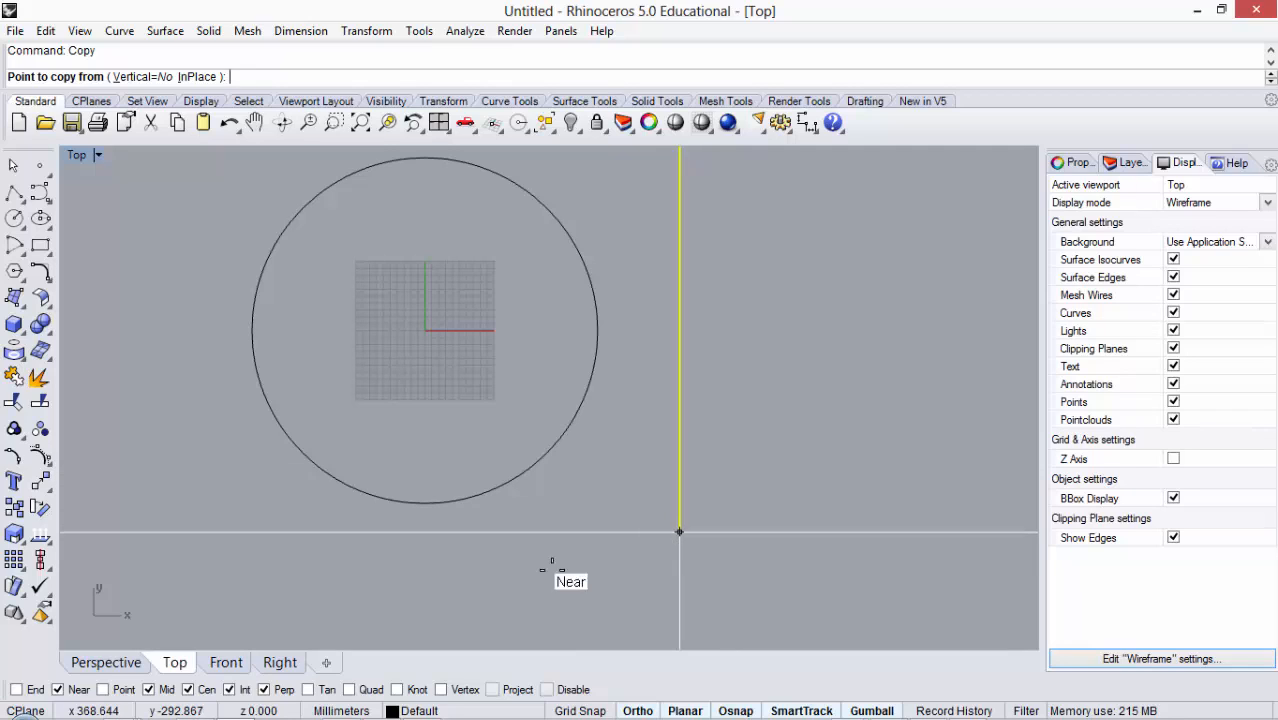
{"action": "left_click", "coordinate": [20, 691]}
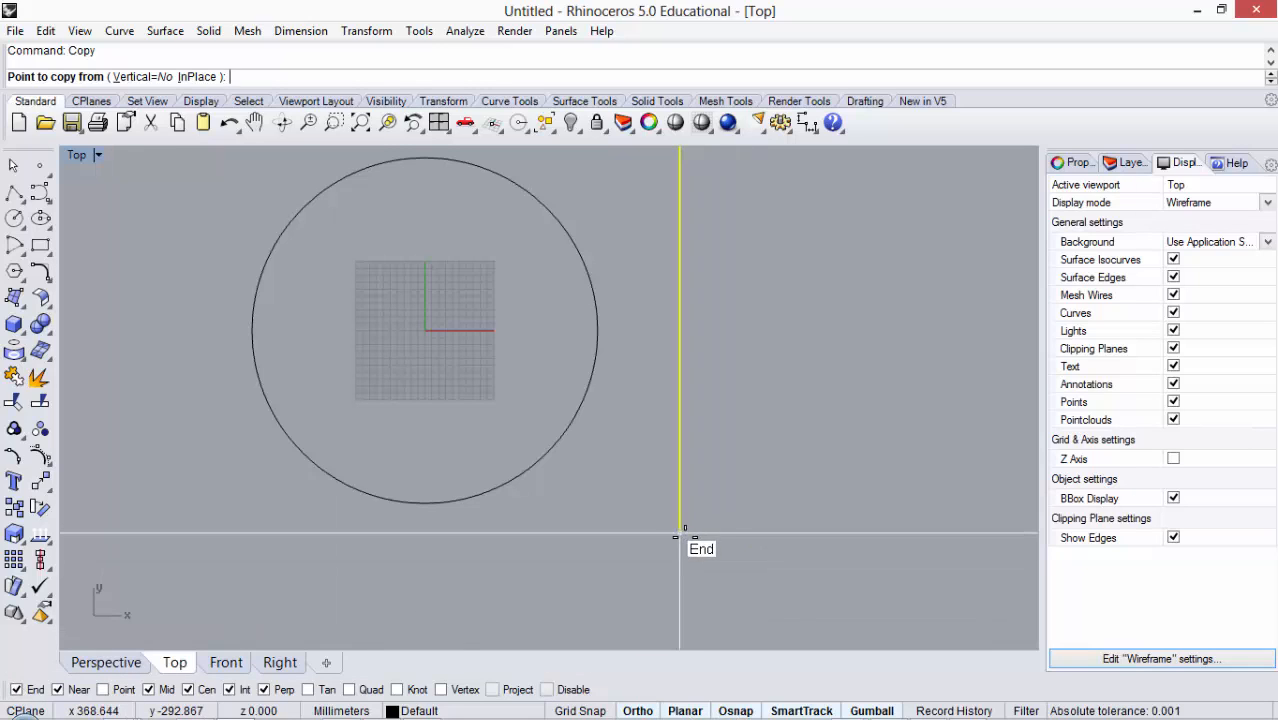
{"action": "scroll", "coordinate": [676, 537], "scroll_direction": "up", "scroll_amount": 5}
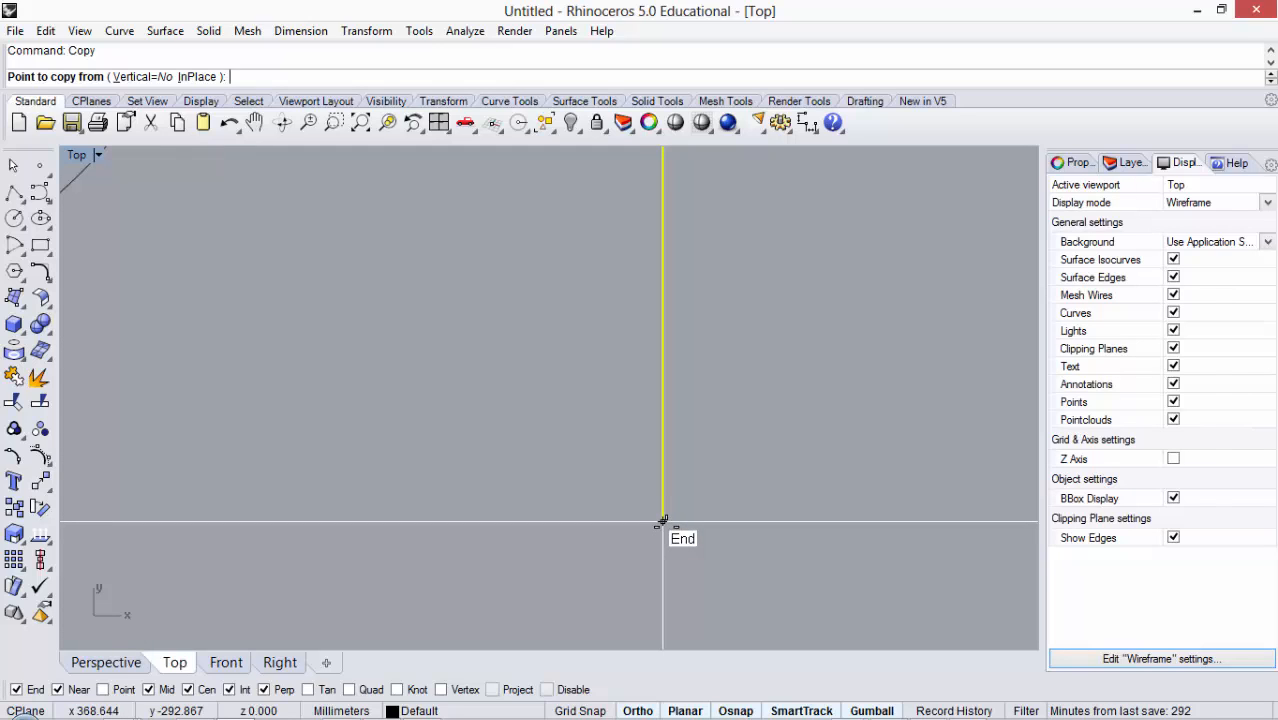
{"action": "scroll", "coordinate": [663, 522], "scroll_direction": "down", "scroll_amount": 5}
{"action": "scroll", "coordinate": [664, 523], "scroll_direction": "up", "scroll_amount": 3}
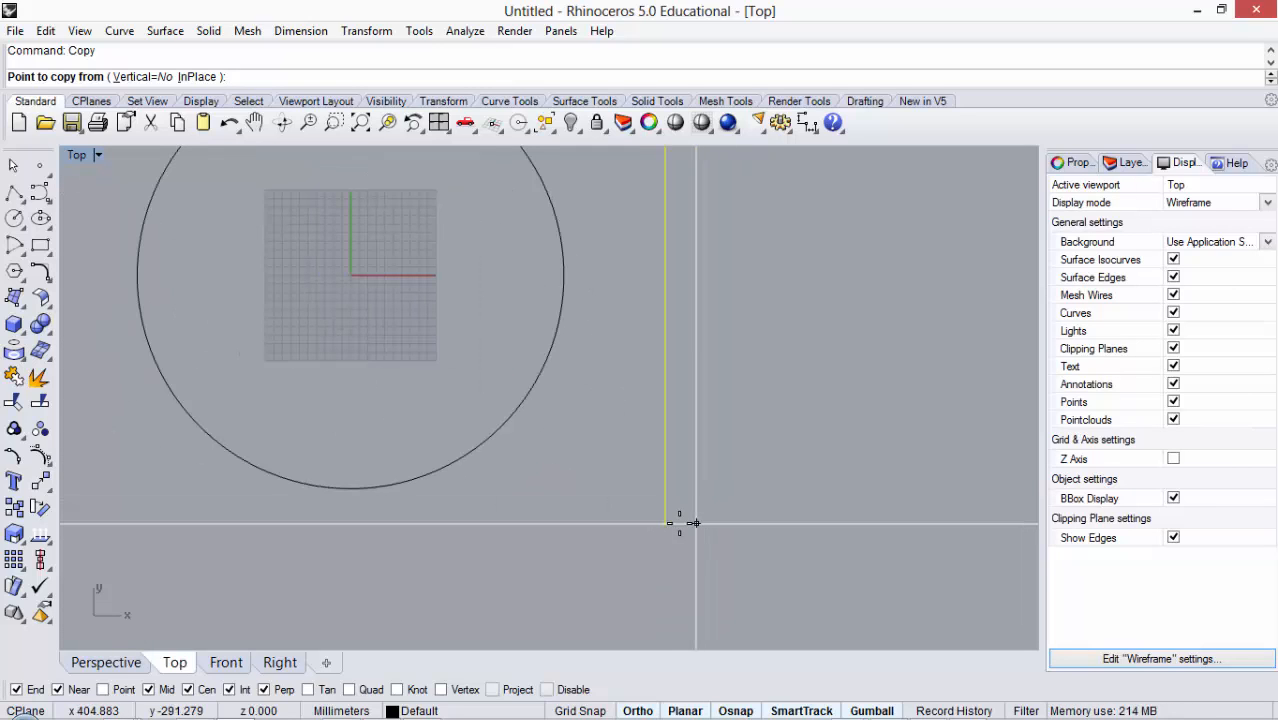
Step: Copy the line about 89 mm to its right from its lower endpoint, and delete that copy
{"action": "left_click", "coordinate": [666, 523]}
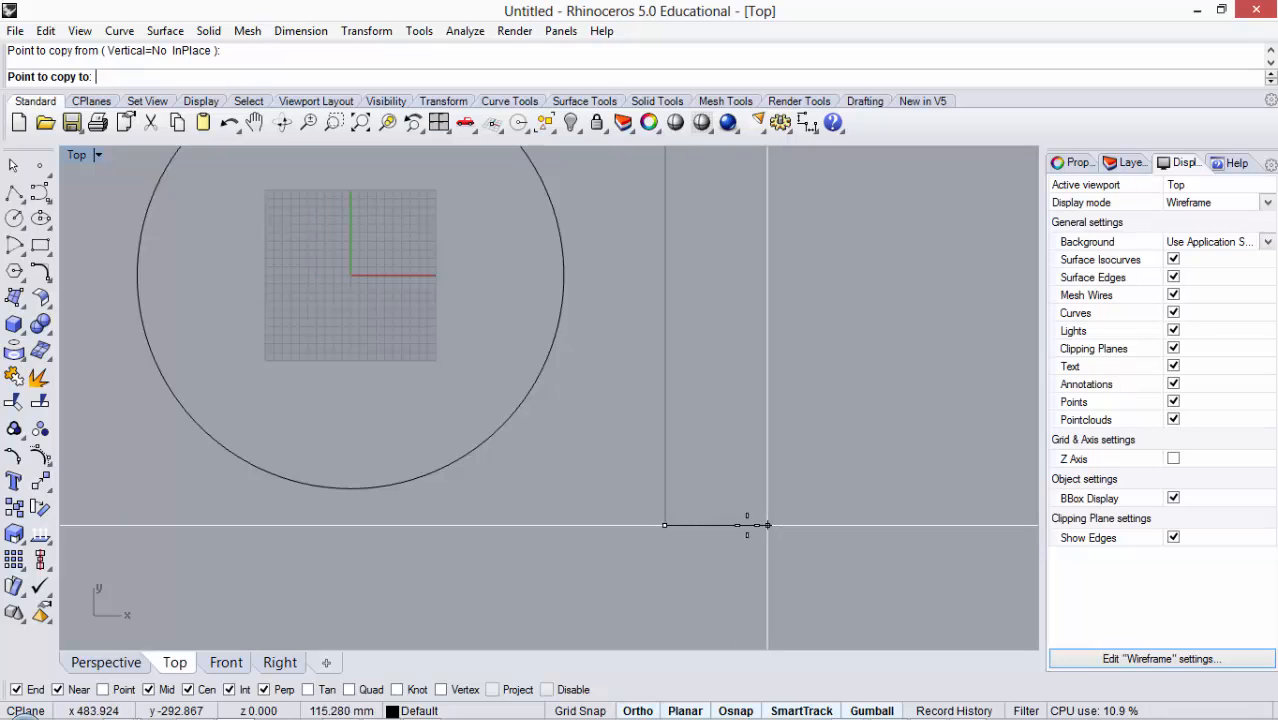
{"action": "left_click", "coordinate": [741, 524]}
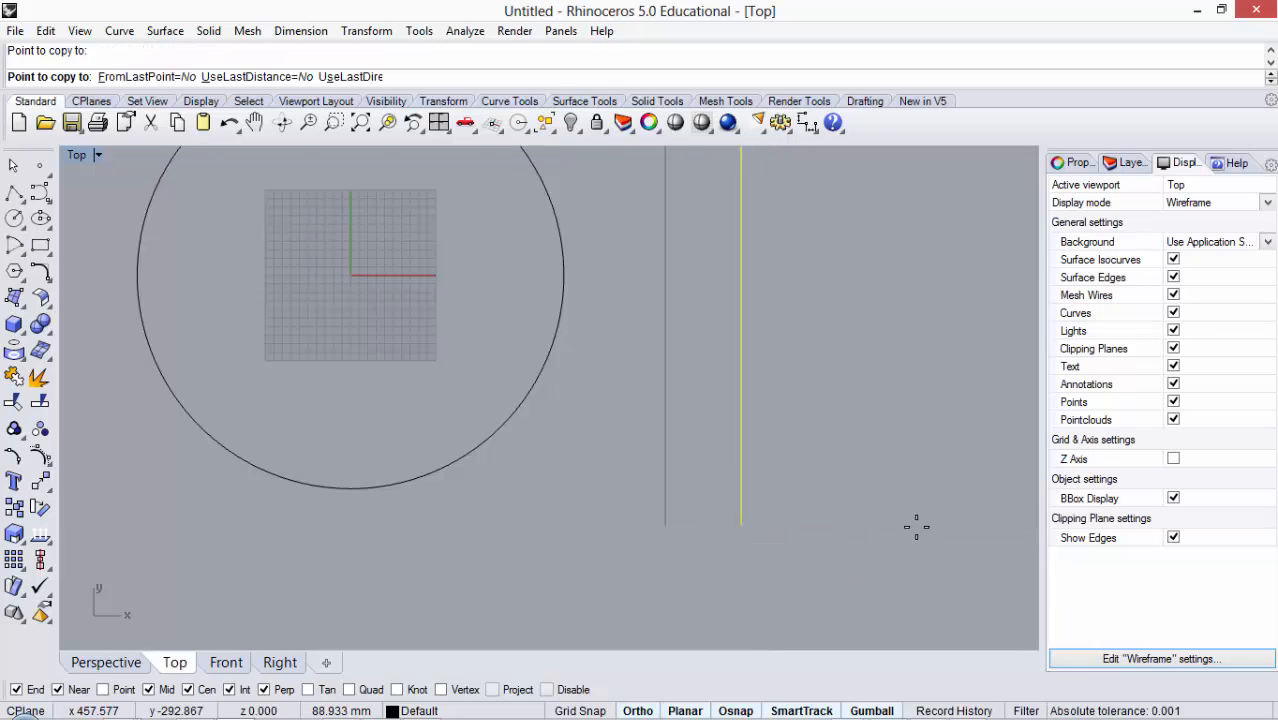
{"action": "key", "text": "Return"}
{"action": "key", "text": "Escape"}
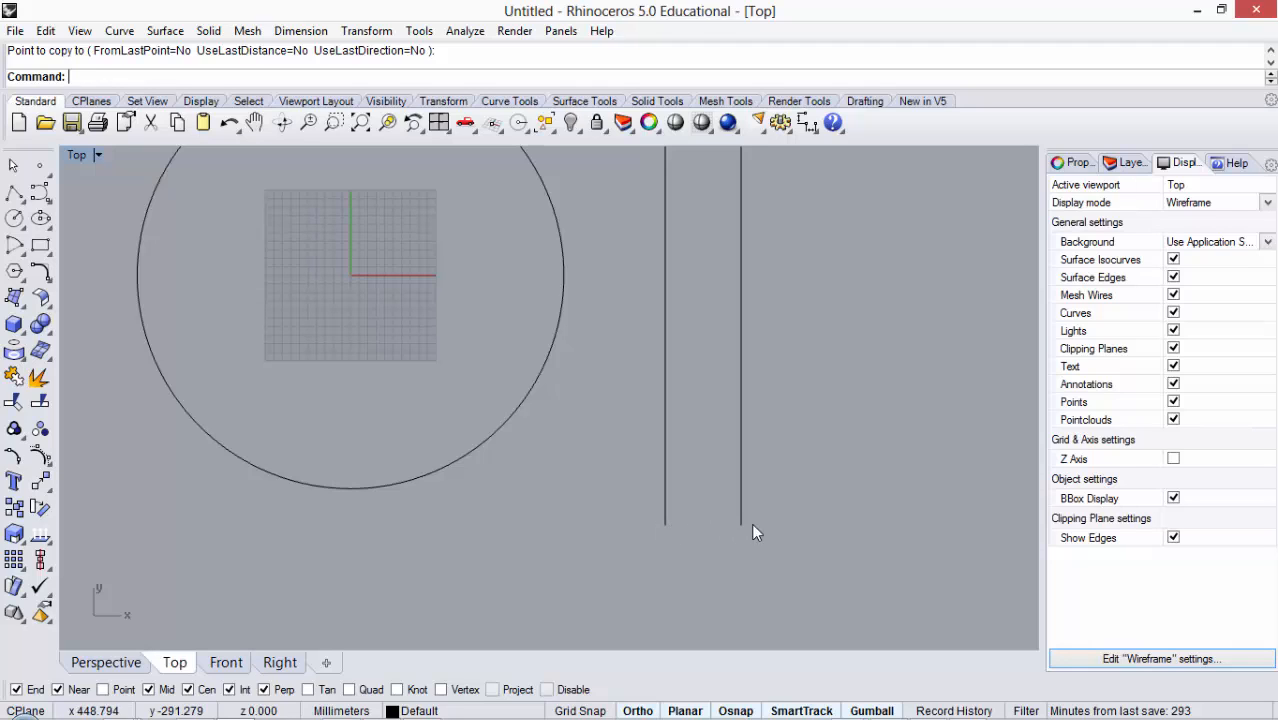
{"action": "left_click_drag", "start_coordinate": [770, 531], "coordinate": [710, 452]}
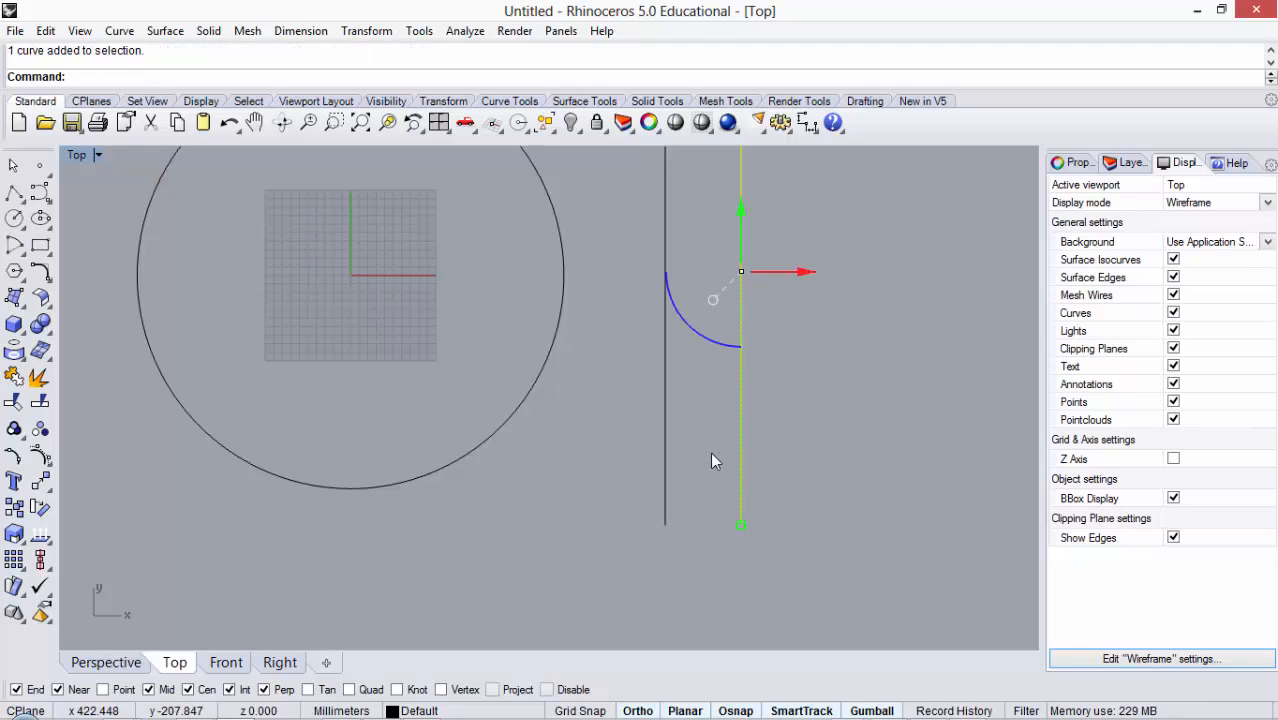
{"action": "key", "text": "Delete"}
Step: Copy the vertical line exactly 20 mm to its right, using its lower endpoint as the base point
{"action": "left_click_drag", "start_coordinate": [694, 506], "coordinate": [624, 544]}
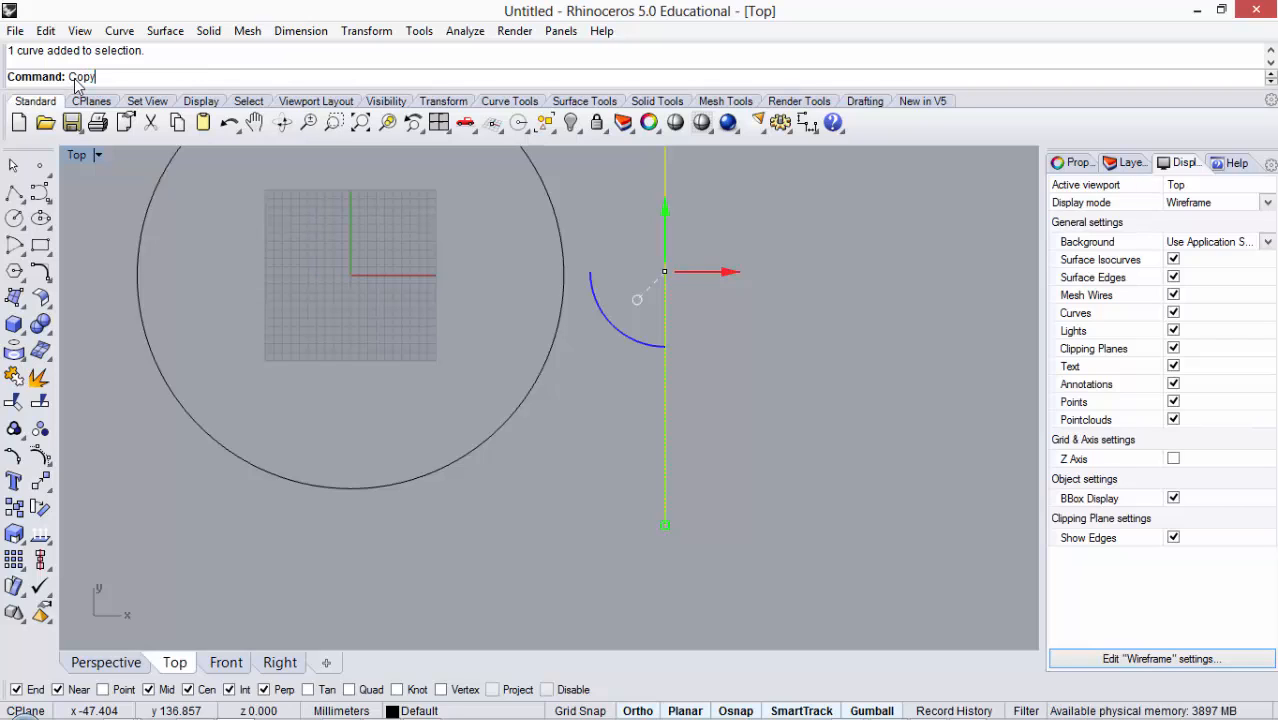
{"action": "key", "text": "Return"}
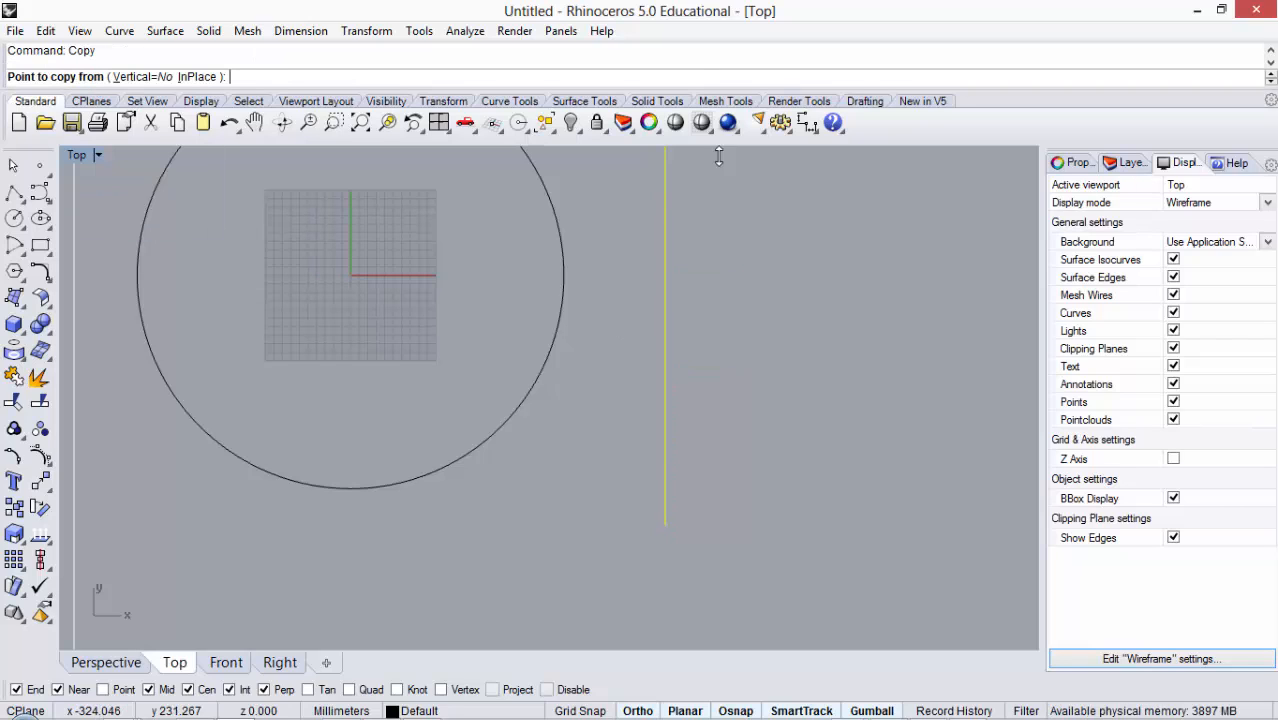
{"action": "left_click", "coordinate": [683, 519]}
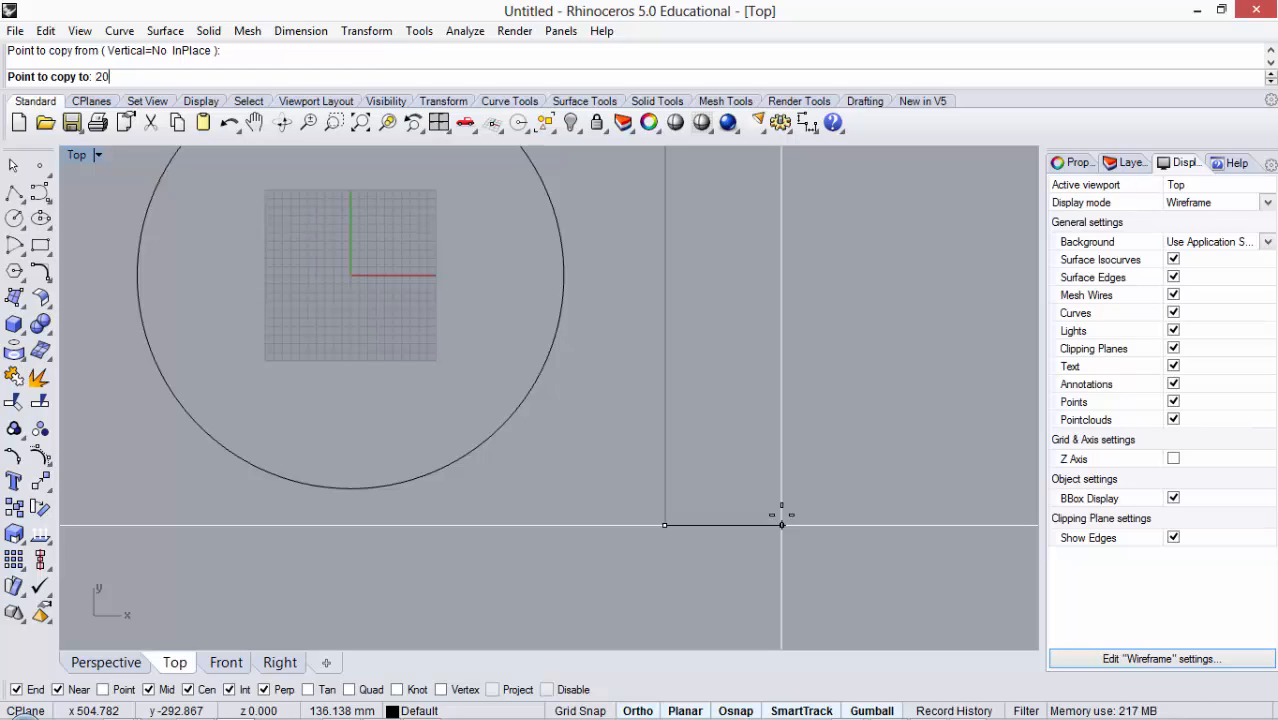
{"action": "key", "text": "Return"}
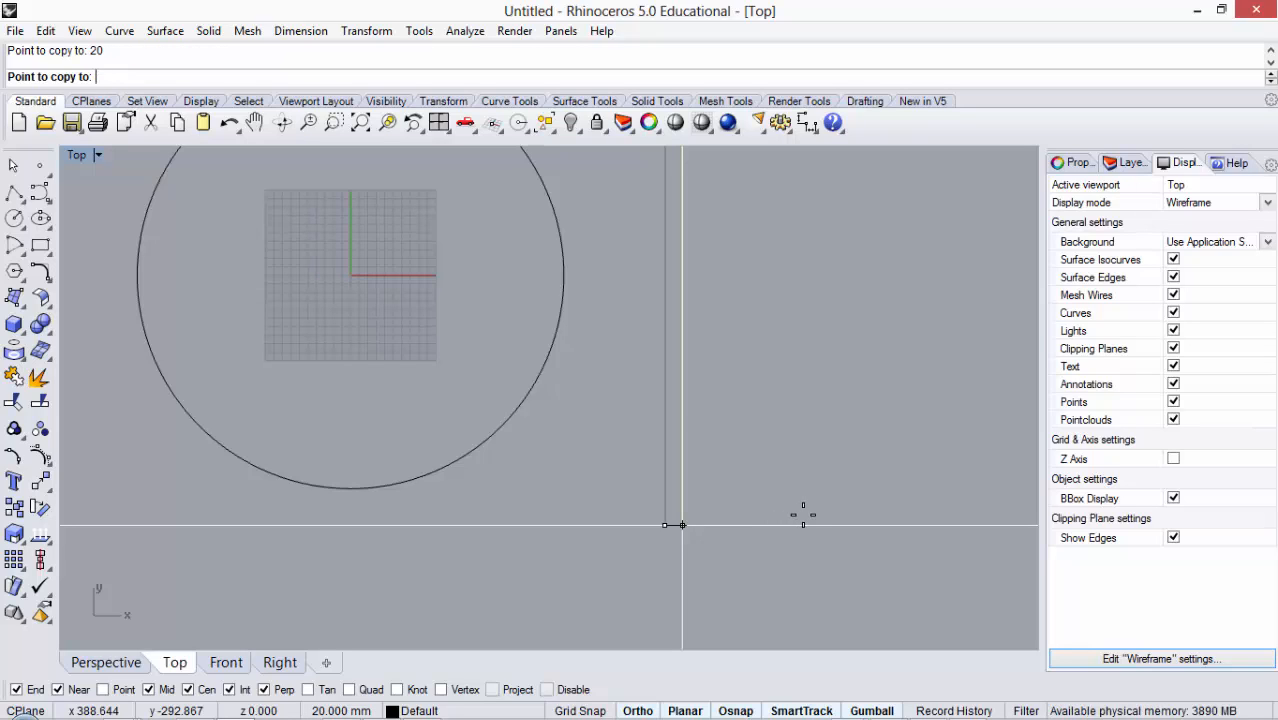
{"action": "key", "text": "Return"}
Step: Examine the spacing between the lower ends of the two parallel vertical lines
{"action": "scroll", "coordinate": [688, 530], "scroll_direction": "up", "scroll_amount": 5}
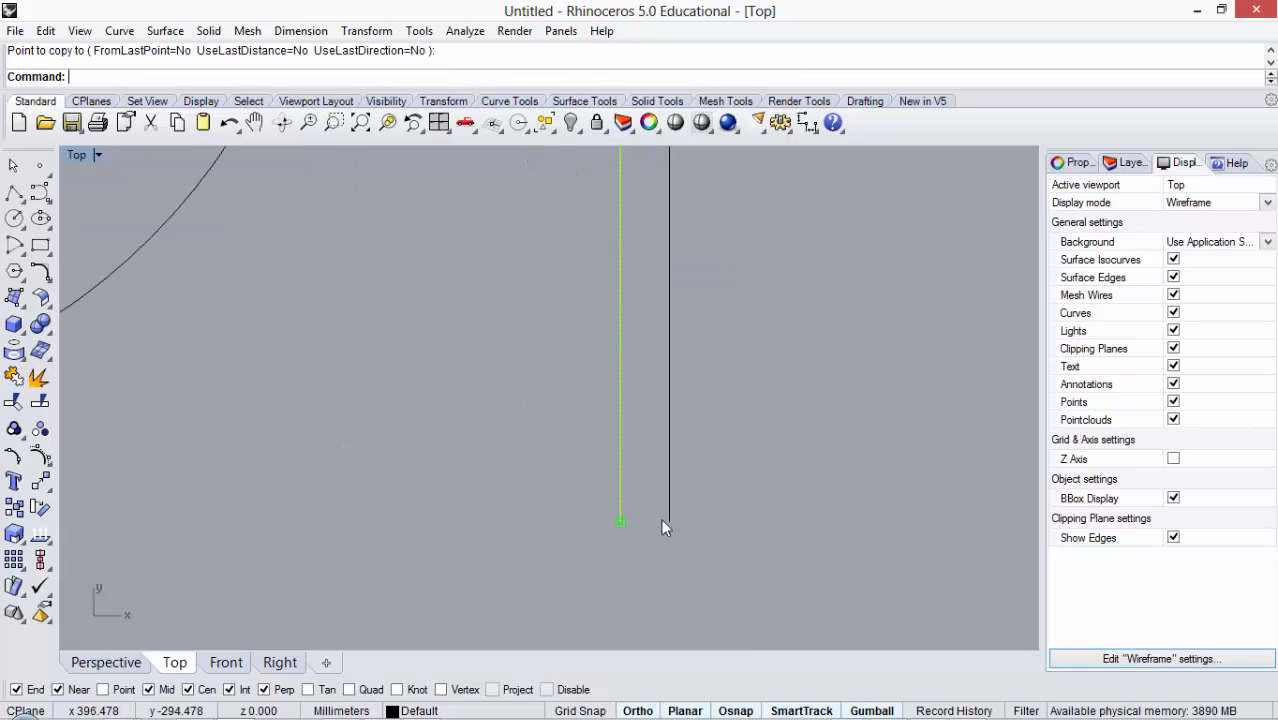
{"action": "scroll", "coordinate": [690, 525], "scroll_direction": "up", "scroll_amount": 2}
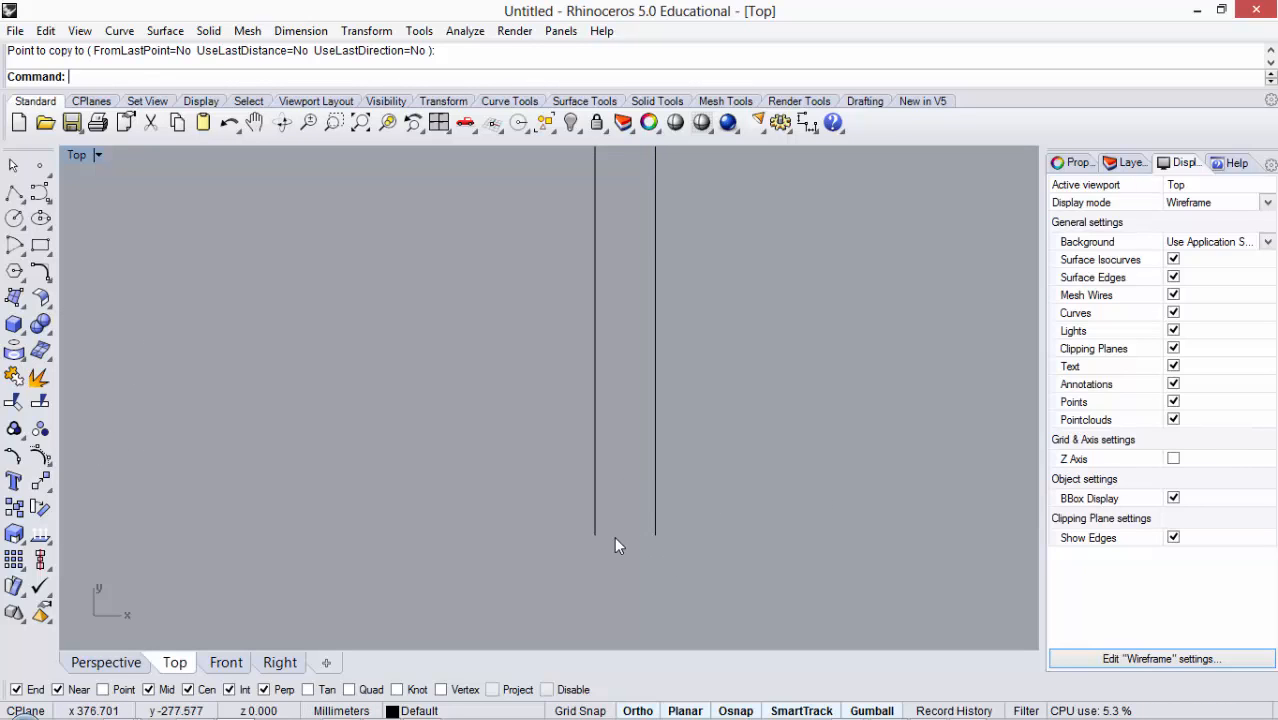
{"action": "scroll", "coordinate": [610, 530], "scroll_direction": "up", "scroll_amount": 2}
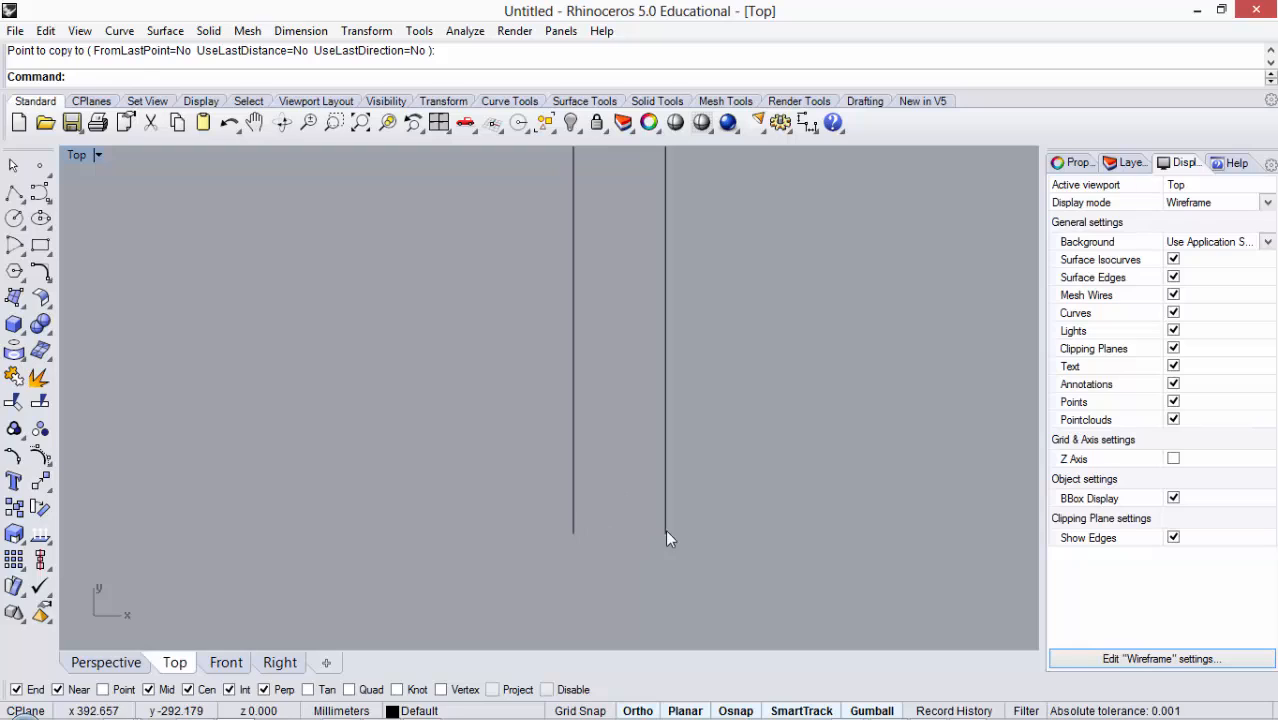
{"action": "scroll", "coordinate": [615, 535], "scroll_direction": "up", "scroll_amount": 1}
{"action": "scroll", "coordinate": [613, 540], "scroll_direction": "up", "scroll_amount": 1}
{"action": "scroll", "coordinate": [595, 546], "scroll_direction": "down", "scroll_amount": 4}
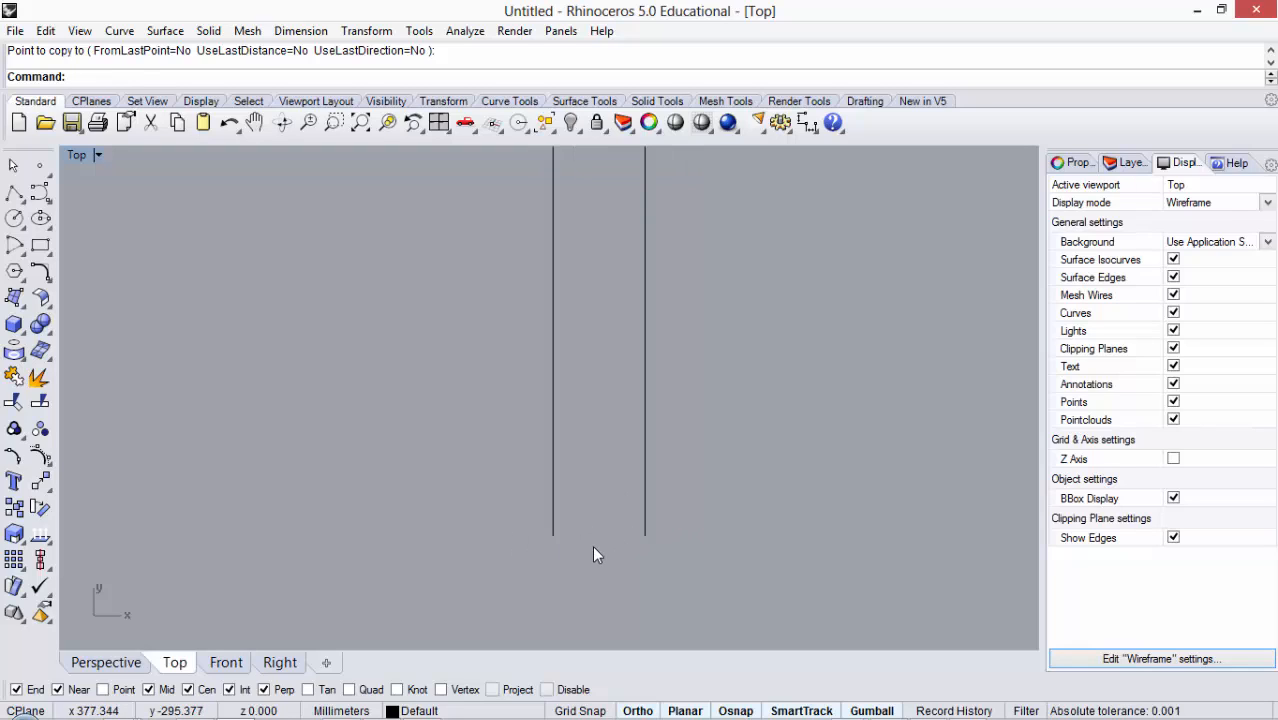
{"action": "scroll", "coordinate": [711, 545], "scroll_direction": "down", "scroll_amount": 3}
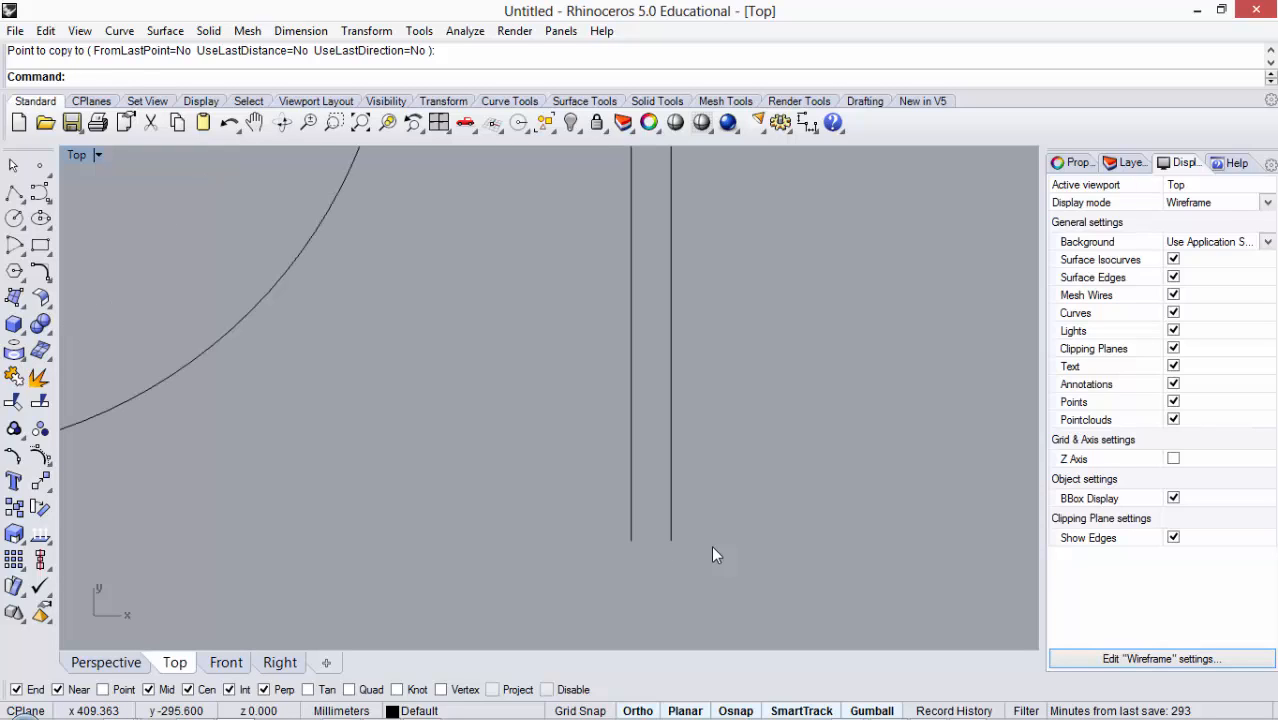
Step: Measure the distance between the lower endpoints of the two parallel vertical lines
{"action": "scroll", "coordinate": [686, 548], "scroll_direction": "up", "scroll_amount": 3}
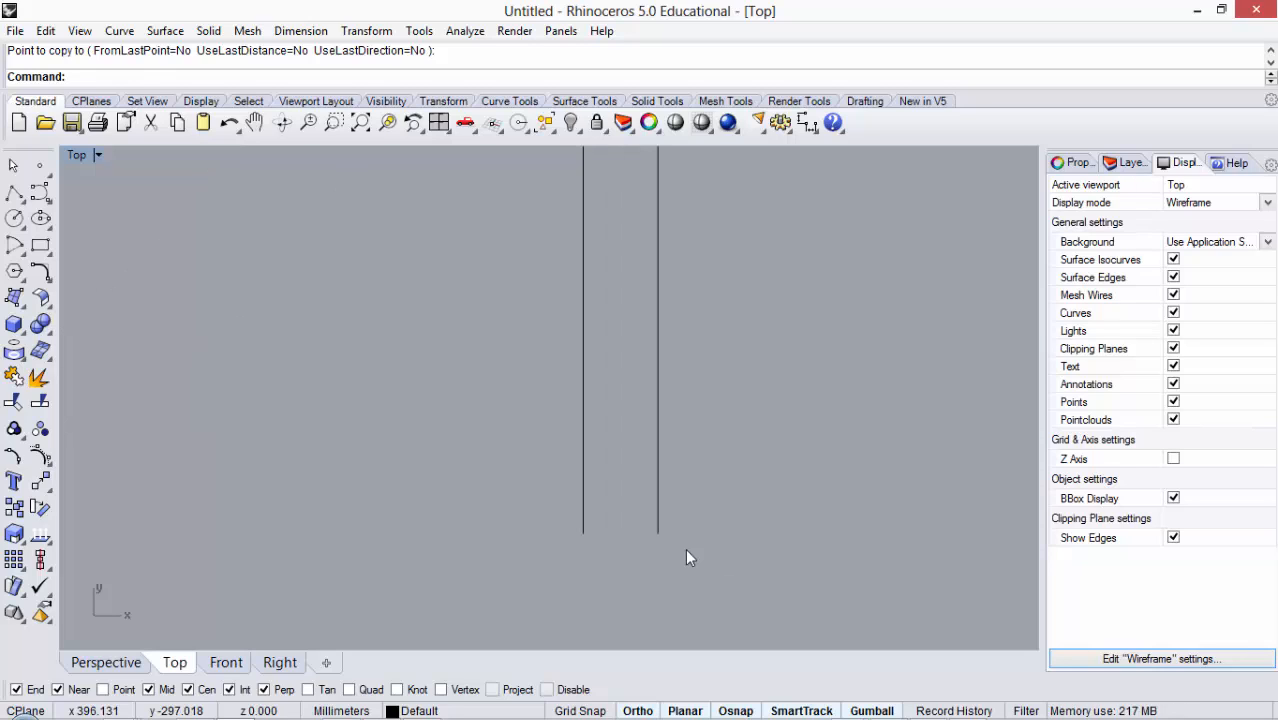
{"action": "type", "text": "Di"}
{"action": "key", "text": "Return"}
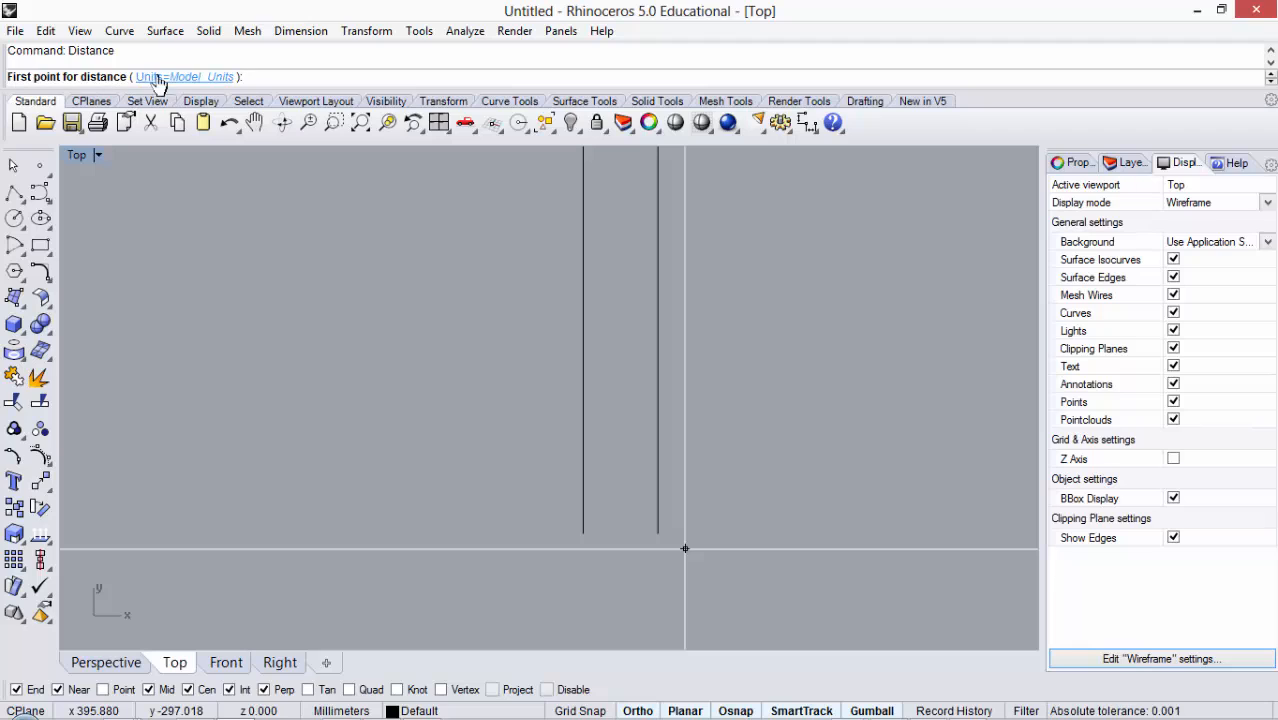
{"action": "scroll", "coordinate": [639, 530], "scroll_direction": "up", "scroll_amount": 5}
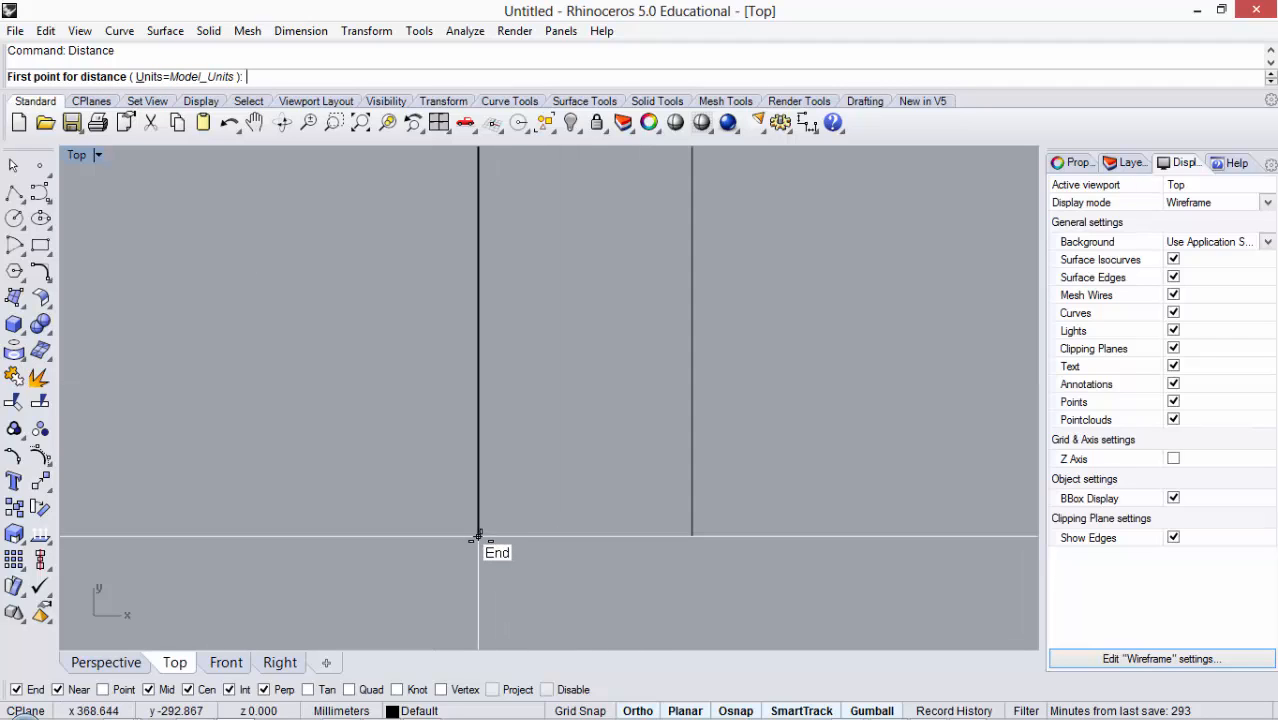
{"action": "left_click", "coordinate": [477, 537]}
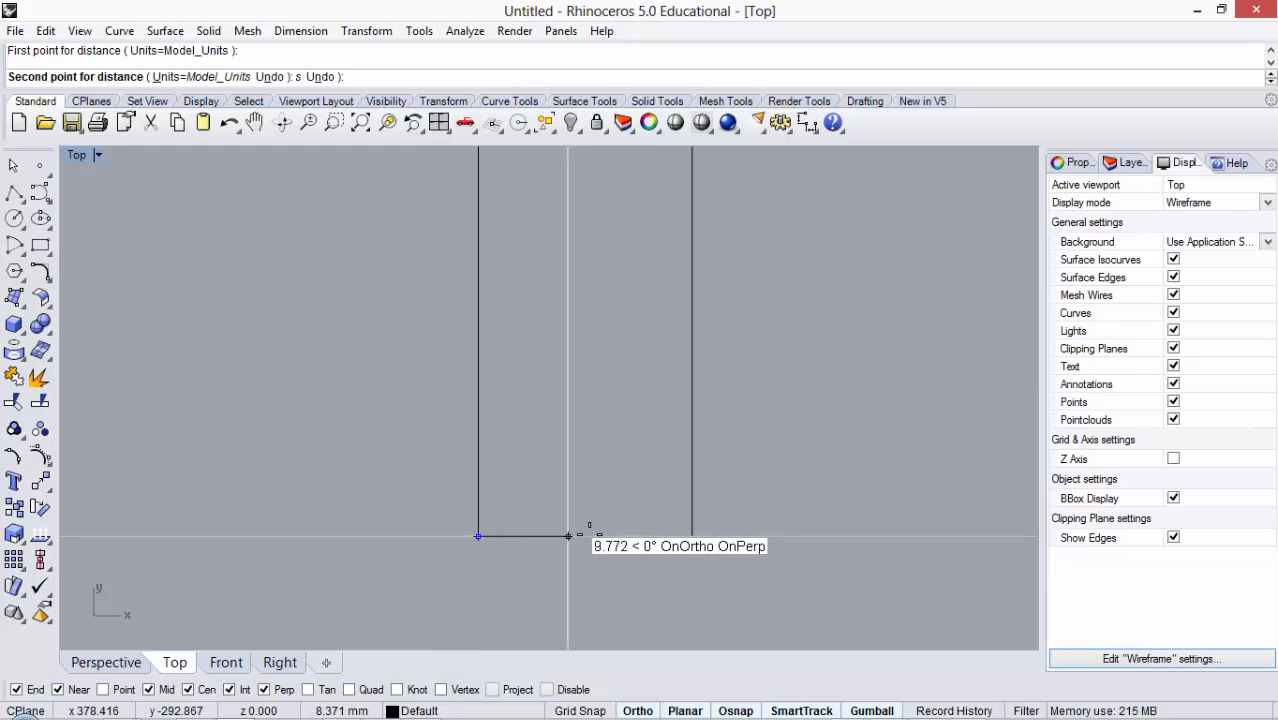
{"action": "left_click", "coordinate": [692, 533]}
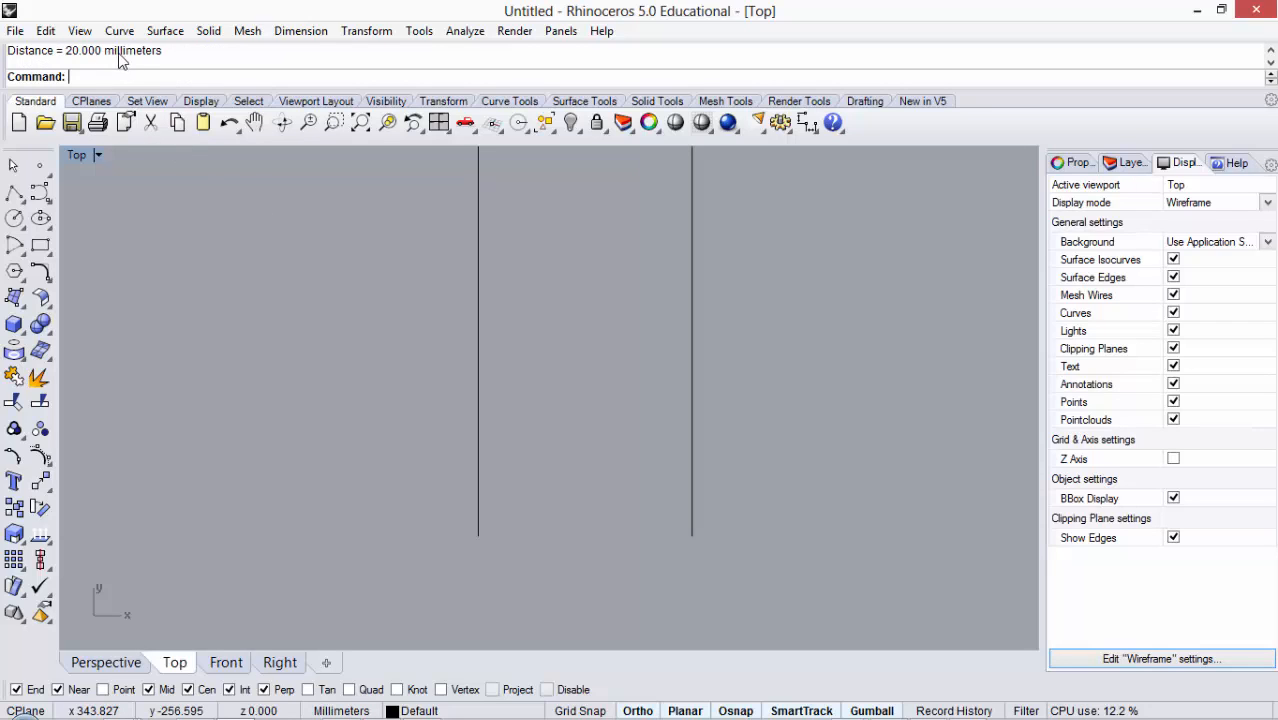
Step: Delete the right-hand copy of the vertical line
{"action": "scroll", "coordinate": [713, 452], "scroll_direction": "down", "scroll_amount": 10}
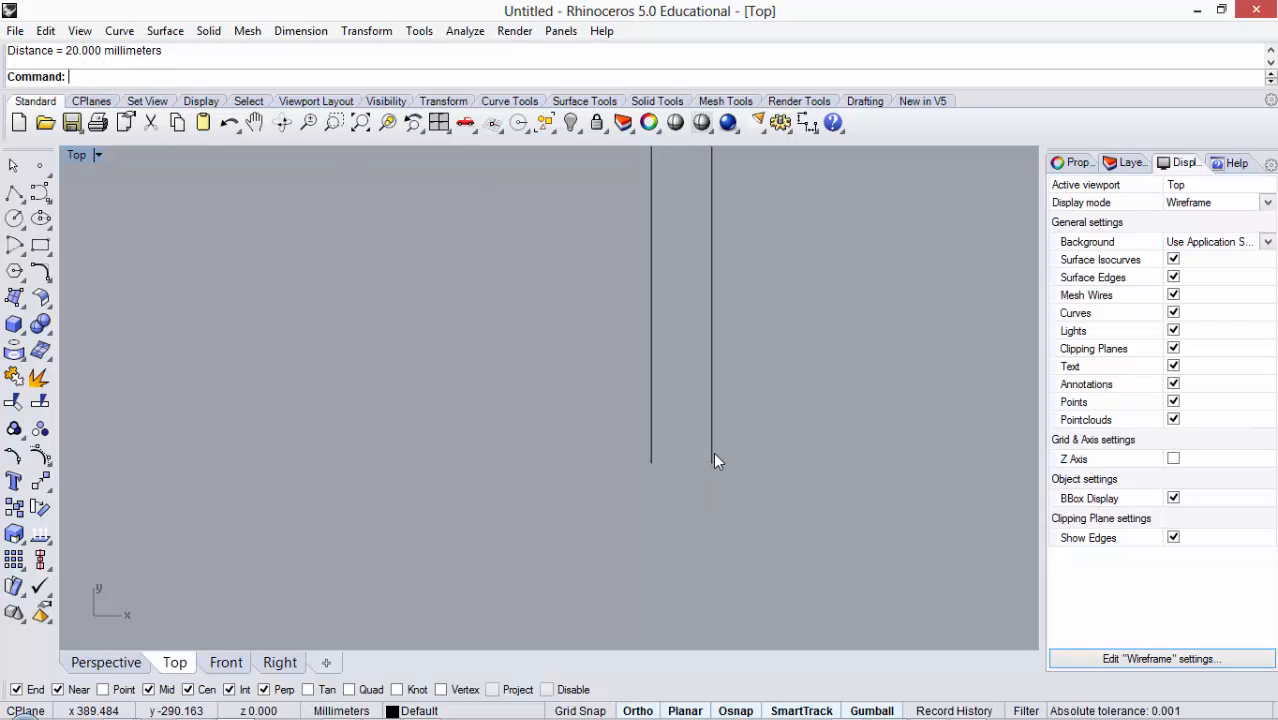
{"action": "scroll", "coordinate": [709, 497], "scroll_direction": "up", "scroll_amount": 8}
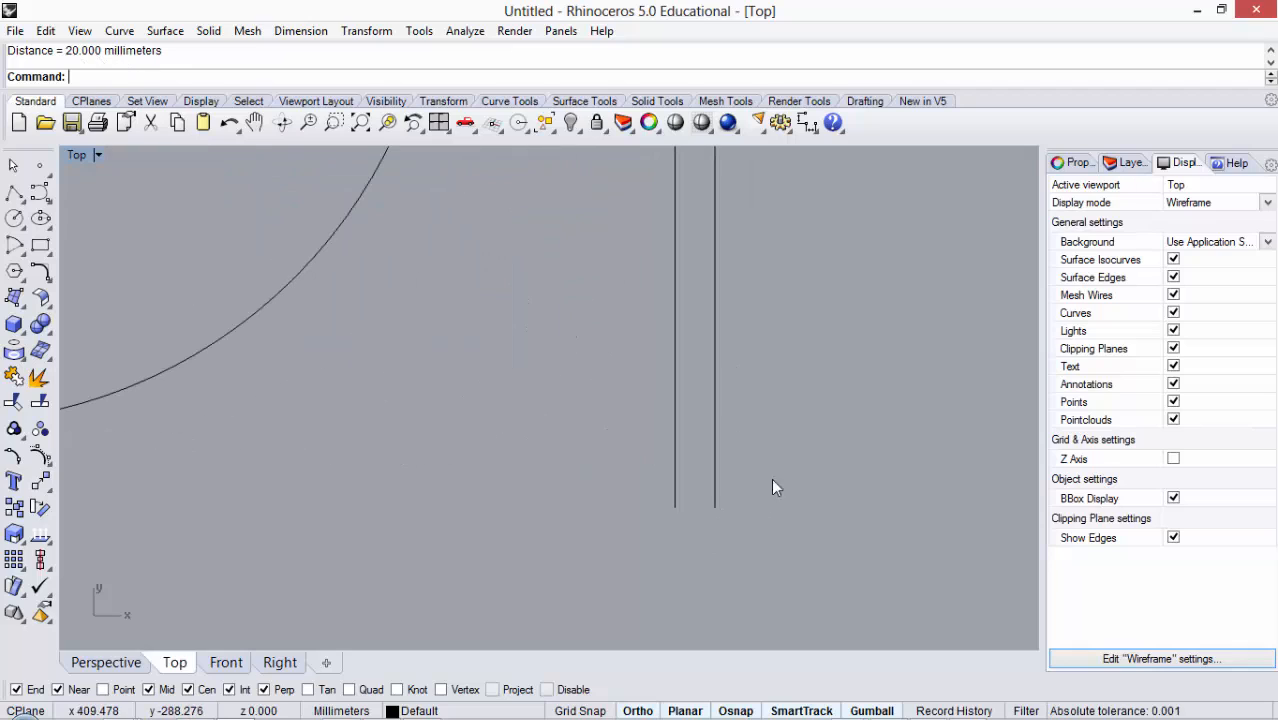
{"action": "left_click_drag", "start_coordinate": [770, 478], "coordinate": [686, 562]}
{"action": "key", "text": "Delete"}
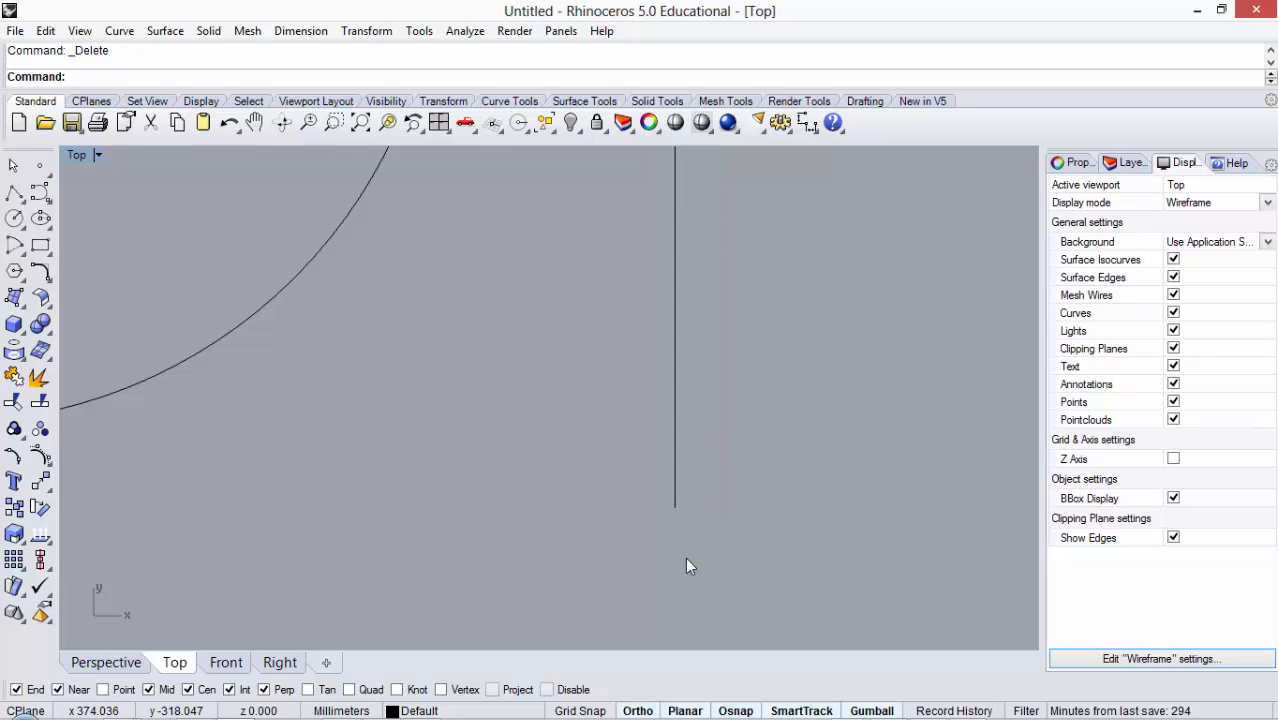
Step: Copy the vertical line about 41 mm to its right, using its lower endpoint as the base point
{"action": "scroll", "coordinate": [599, 562], "scroll_direction": "down", "scroll_amount": 6}
{"action": "scroll", "coordinate": [640, 538], "scroll_direction": "up", "scroll_amount": 4}
{"action": "scroll", "coordinate": [636, 538], "scroll_direction": "up", "scroll_amount": 2}
{"action": "left_click", "coordinate": [626, 432]}
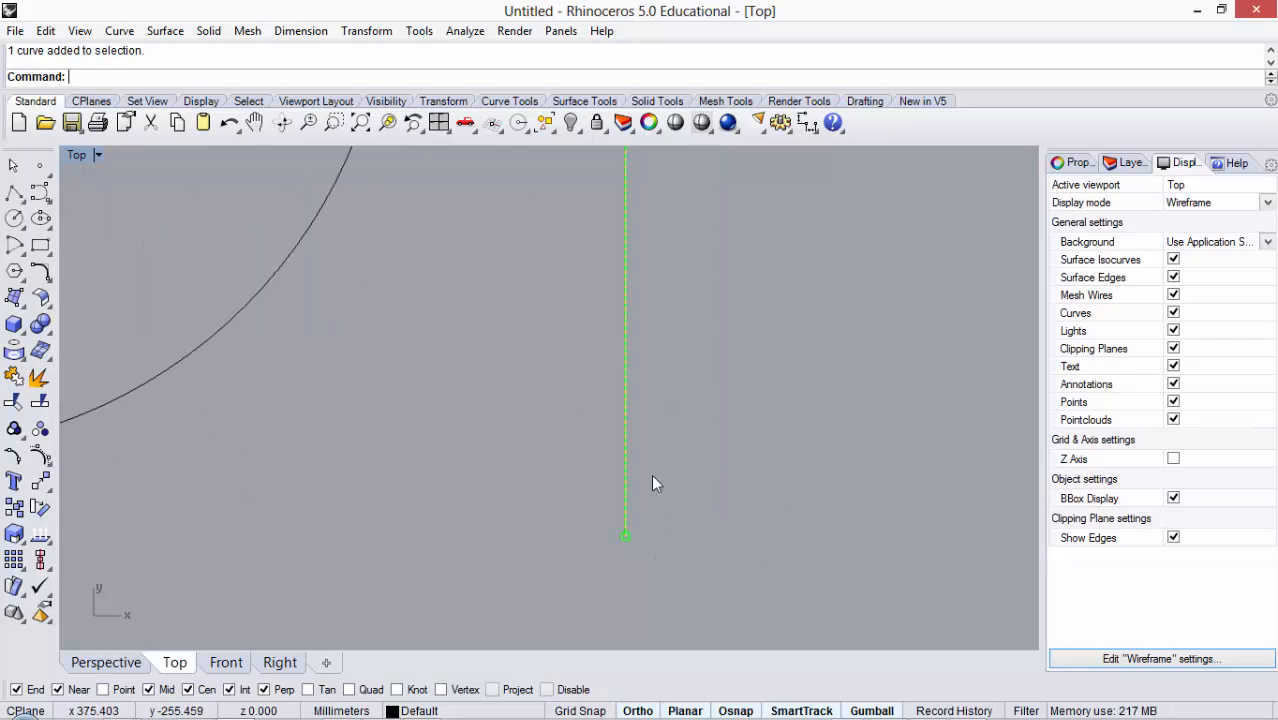
{"action": "scroll", "coordinate": [664, 496], "scroll_direction": "down", "scroll_amount": 6}
{"action": "left_click", "coordinate": [676, 468]}
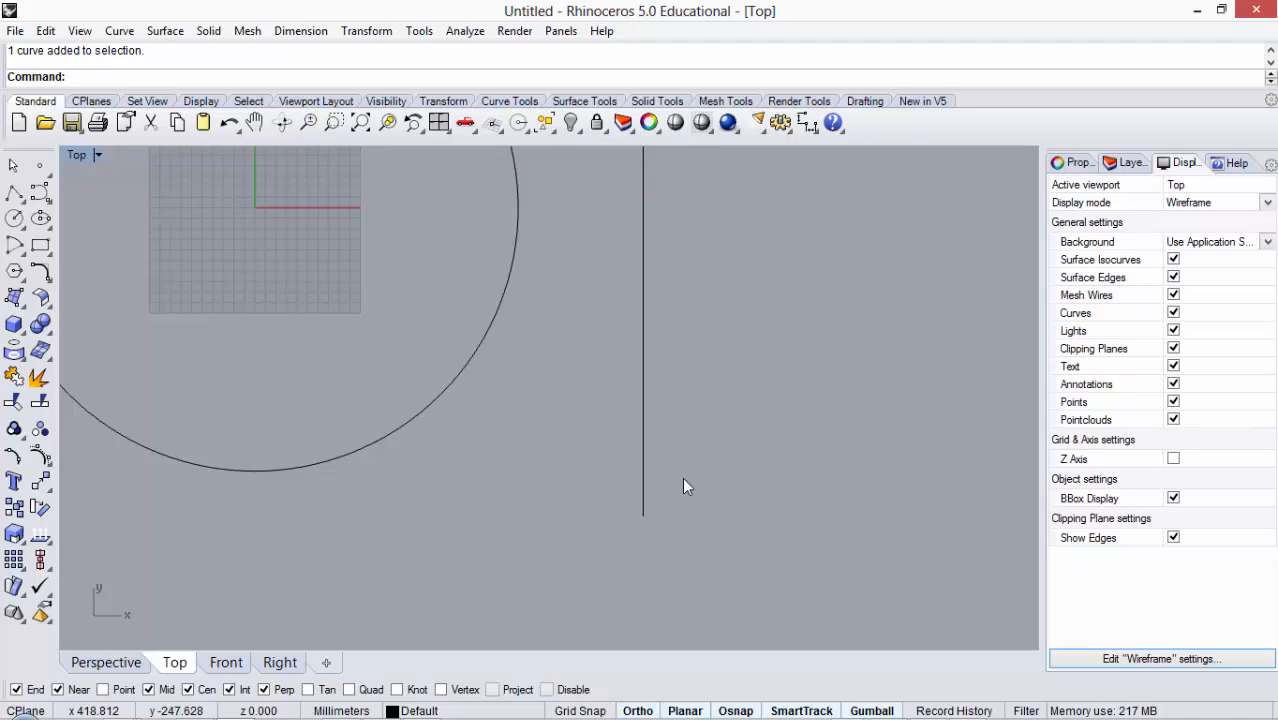
{"action": "scroll", "coordinate": [683, 478], "scroll_direction": "up", "scroll_amount": 4}
{"action": "left_click_drag", "start_coordinate": [678, 478], "coordinate": [563, 546]}
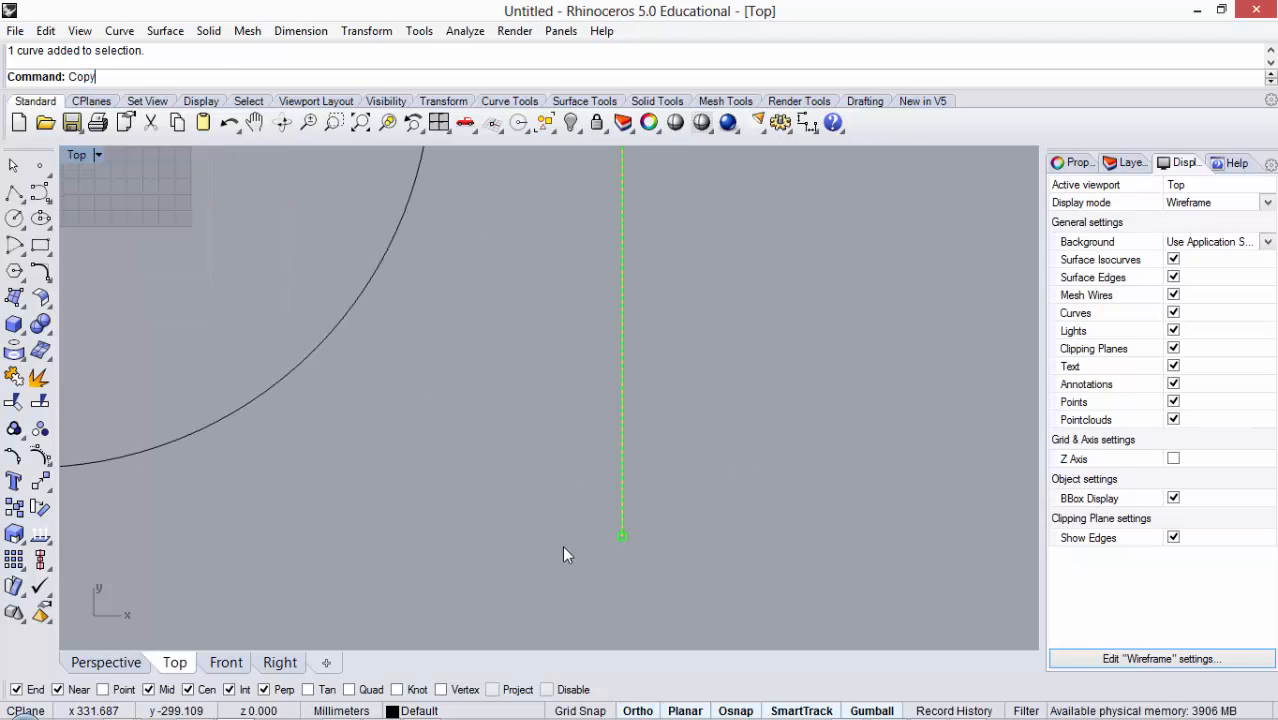
{"action": "key", "text": "Return"}
{"action": "left_click", "coordinate": [622, 537]}
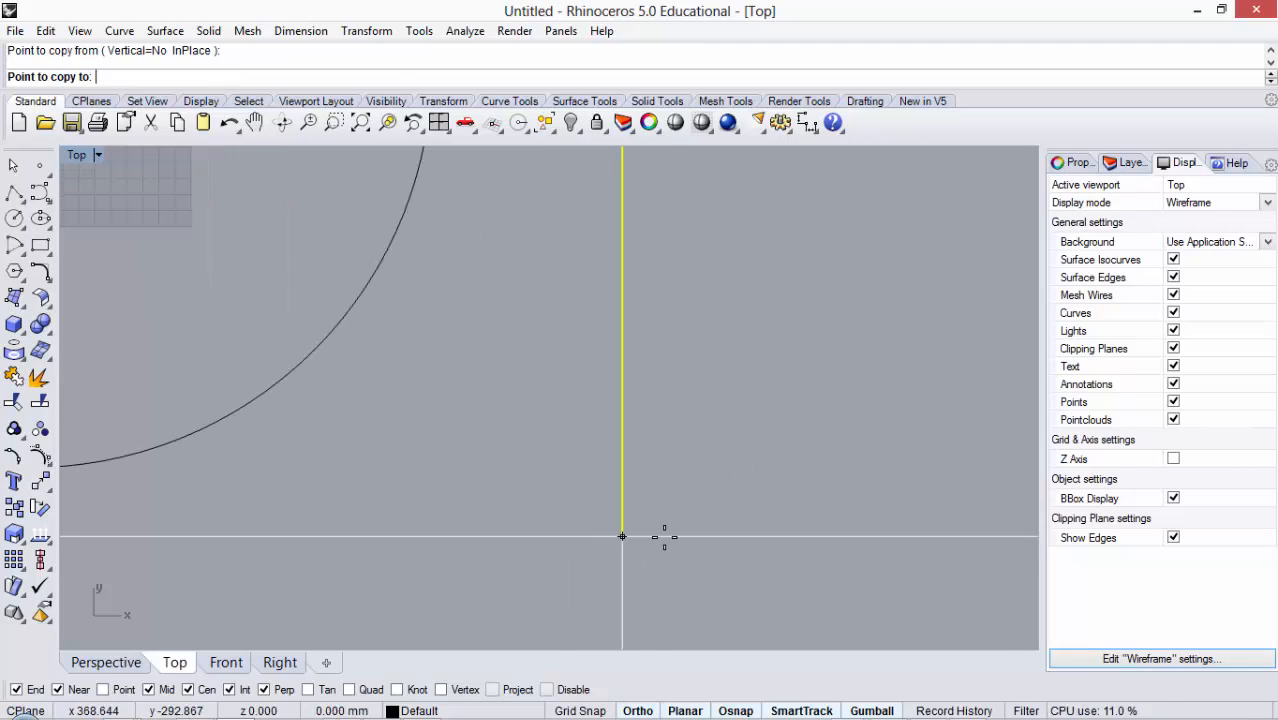
{"action": "left_click", "coordinate": [687, 537]}
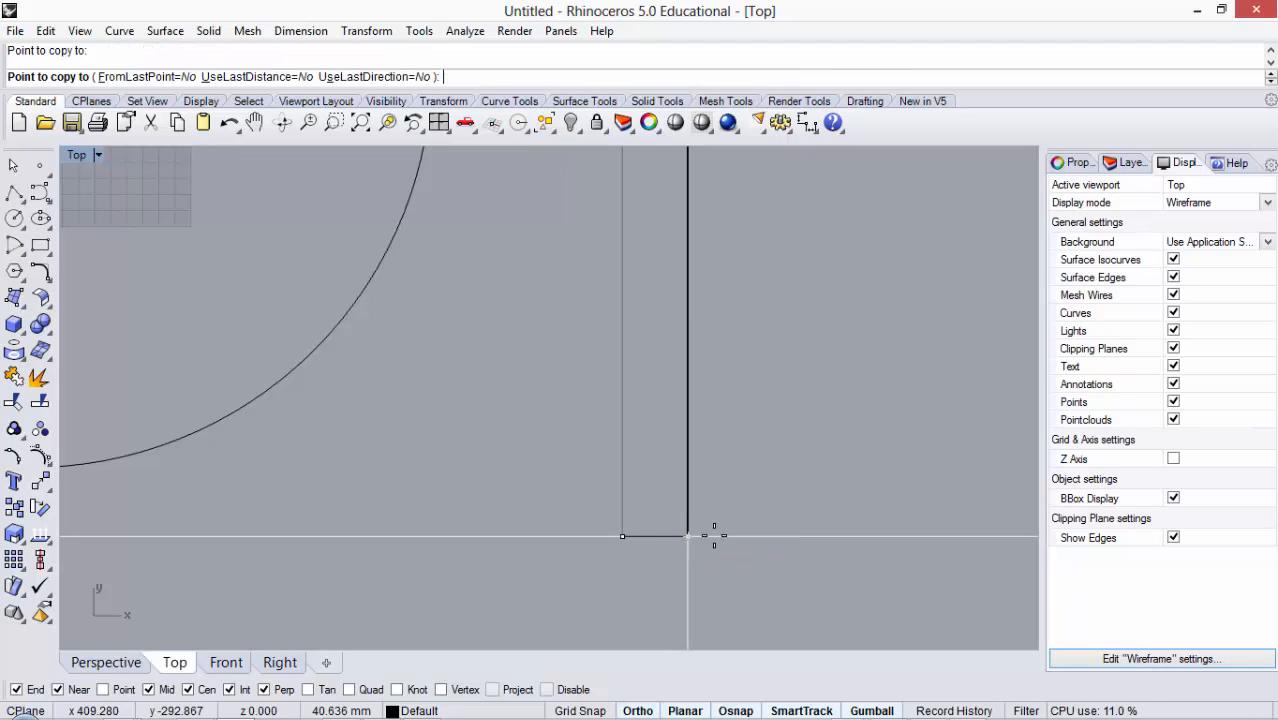
Step: Place four more copies of the line in a row to the right at intervals of about 40 mm, and finish copying
{"action": "left_click", "coordinate": [752, 535]}
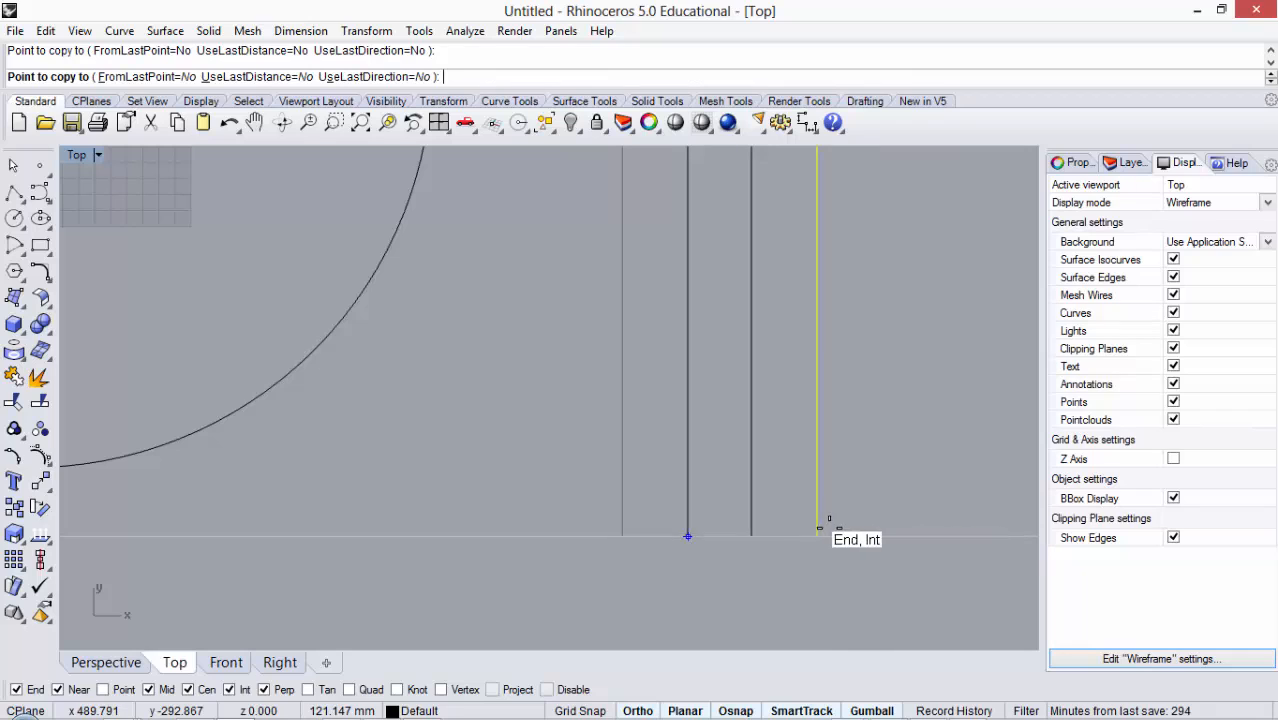
{"action": "left_click", "coordinate": [820, 527]}
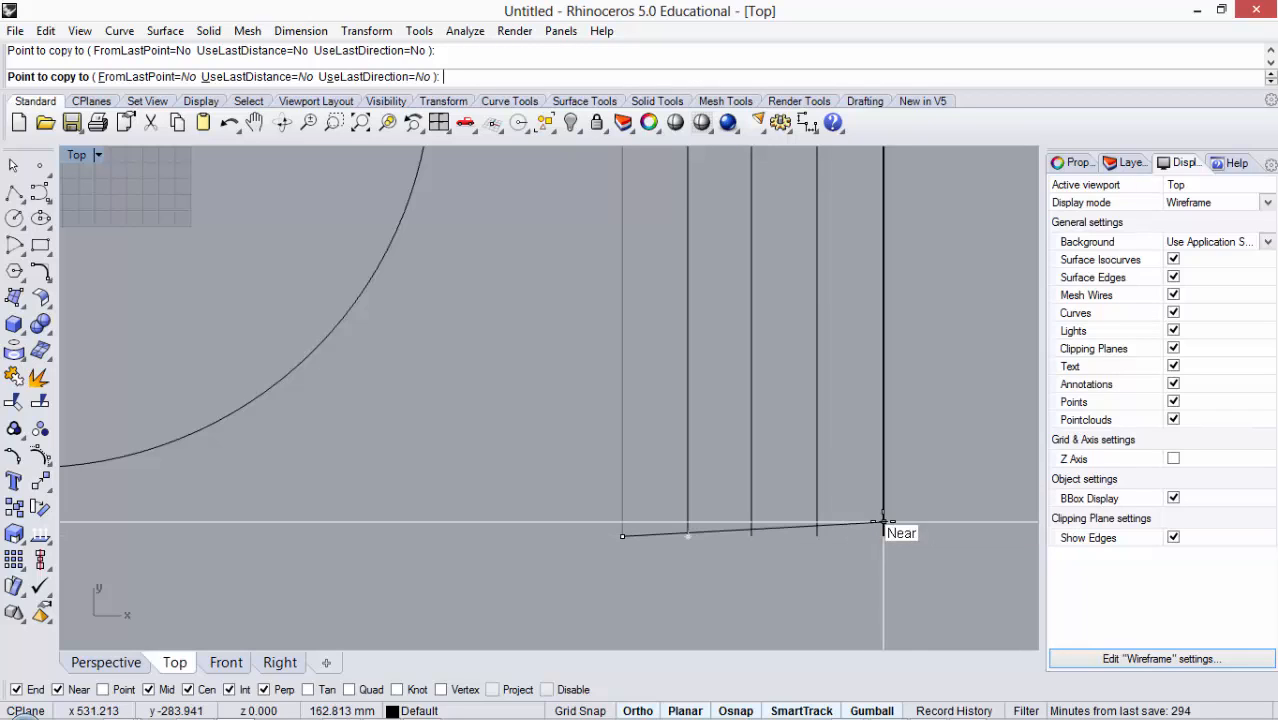
{"action": "left_click", "coordinate": [883, 522]}
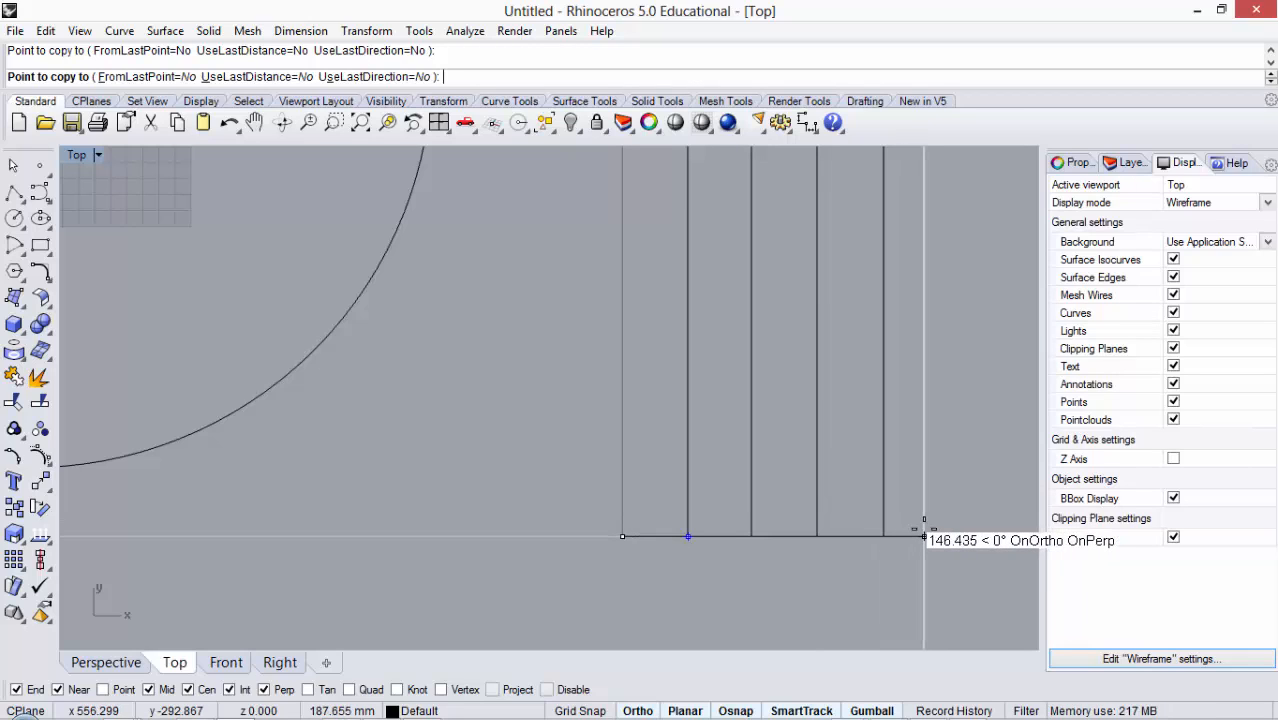
{"action": "scroll", "coordinate": [796, 528], "scroll_direction": "down", "scroll_amount": 3}
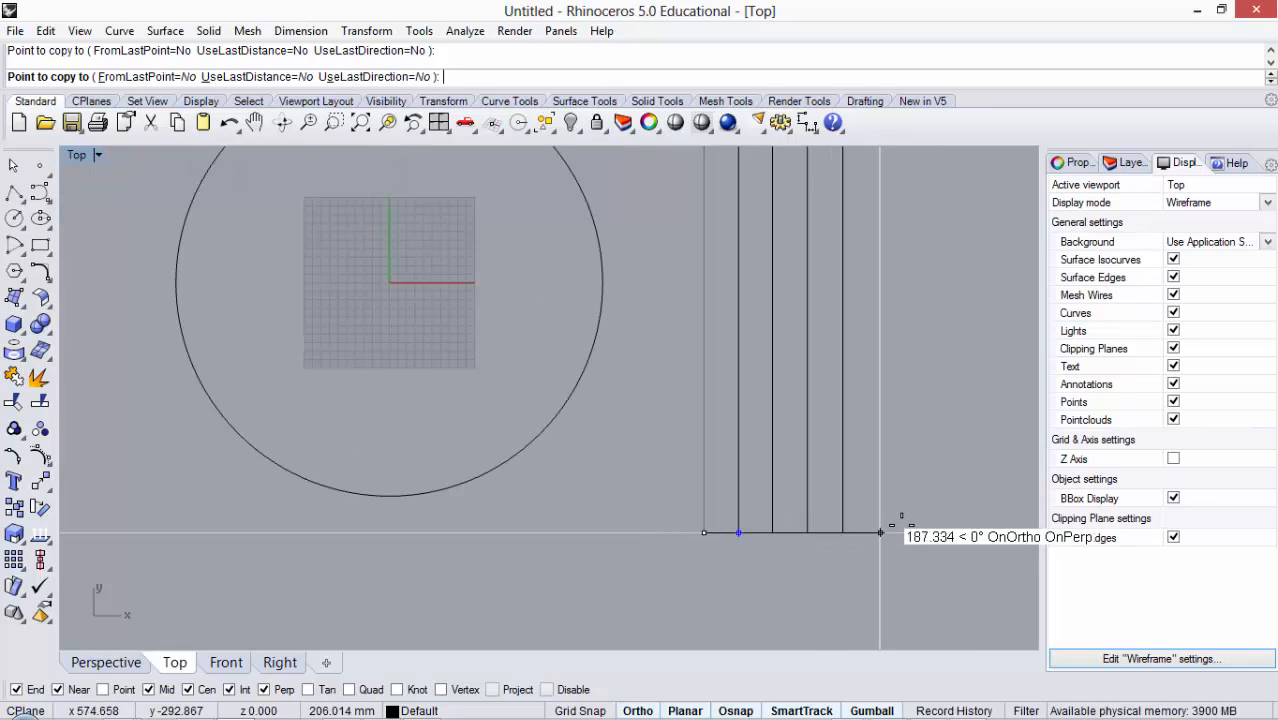
{"action": "scroll", "coordinate": [817, 517], "scroll_direction": "up", "scroll_amount": 2}
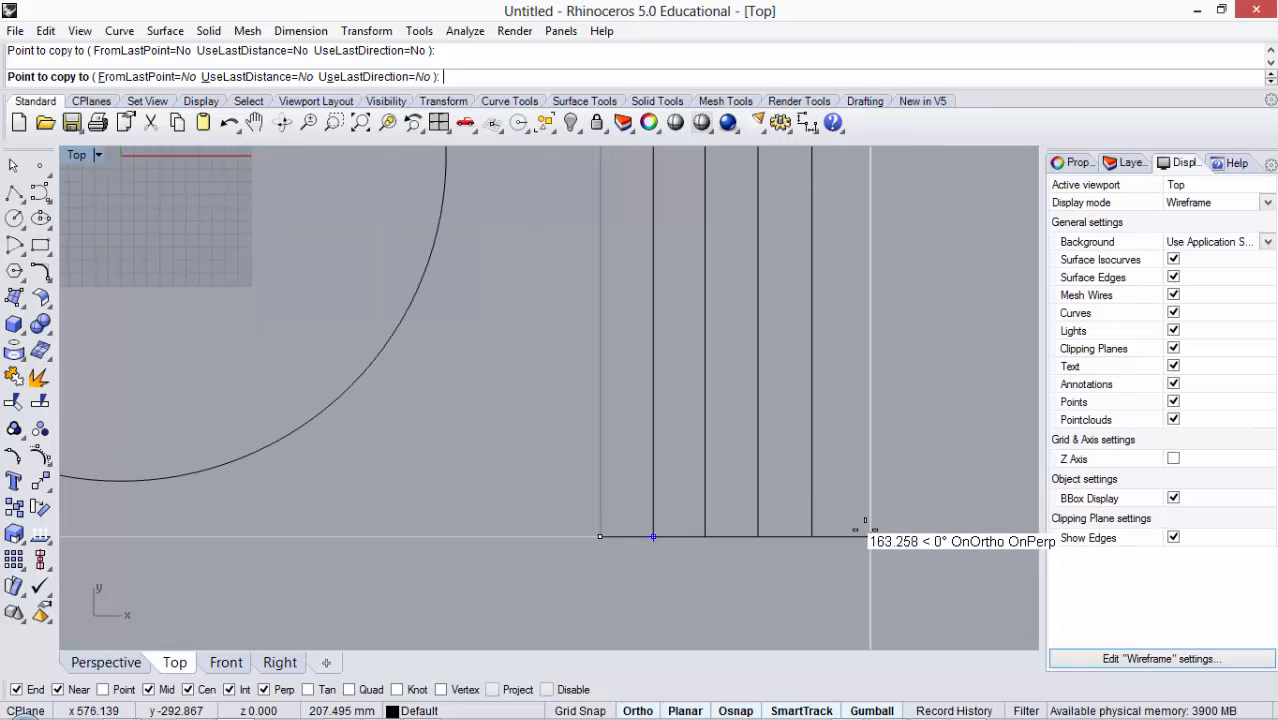
{"action": "left_click", "coordinate": [865, 537]}
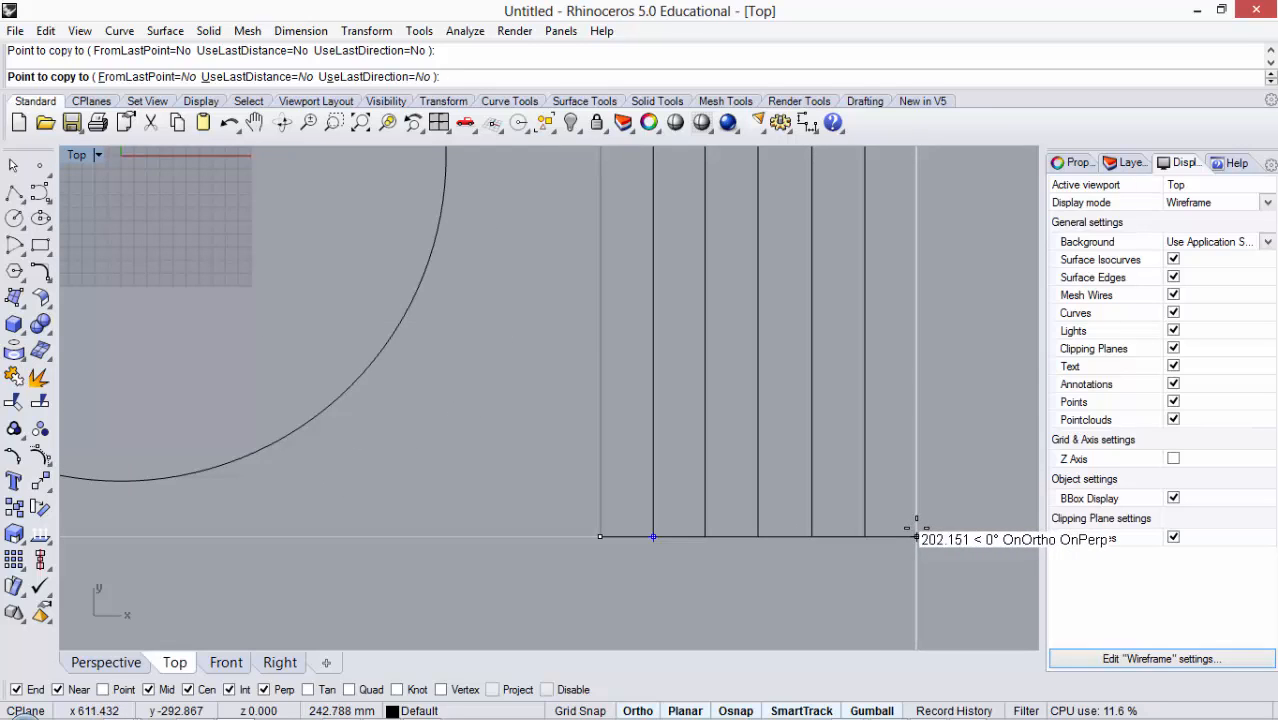
{"action": "key", "text": "Return"}
{"action": "key", "text": "Escape"}
Step: Delete the five copies to the right of the original vertical line
{"action": "scroll", "coordinate": [602, 528], "scroll_direction": "down", "scroll_amount": 3}
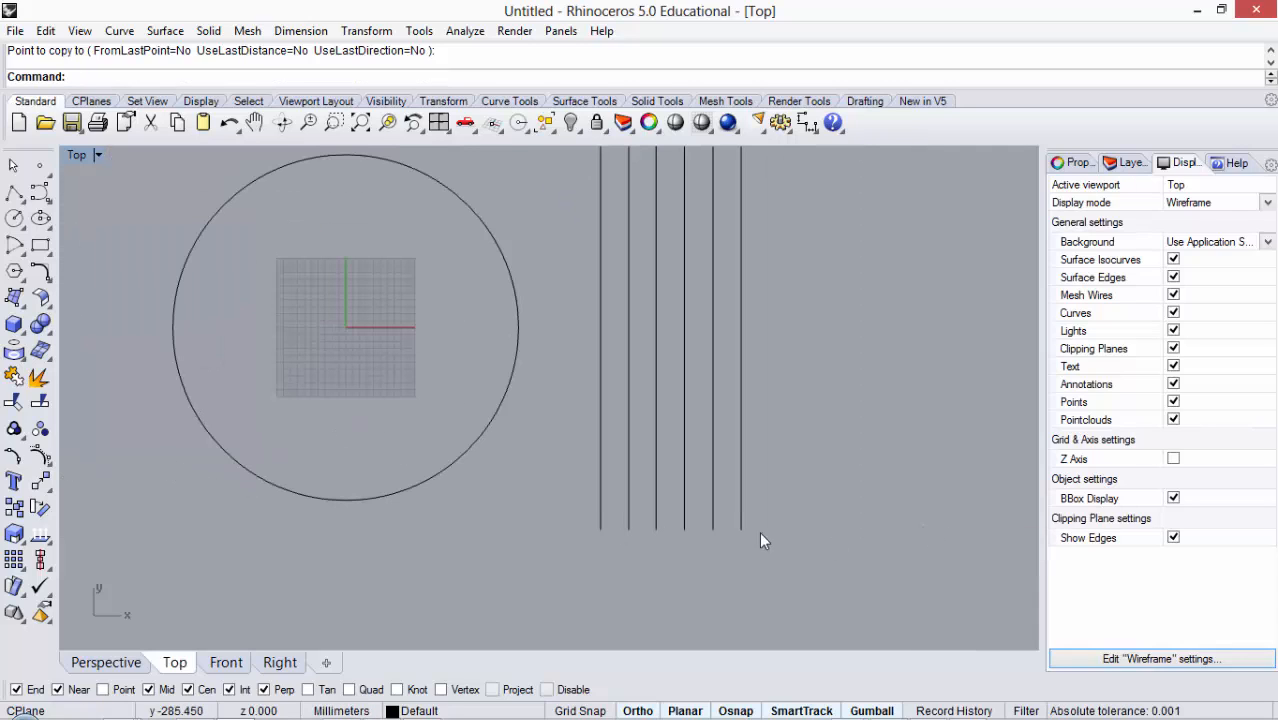
{"action": "left_click_drag", "start_coordinate": [643, 490], "coordinate": [617, 473]}
{"action": "key", "text": "Delete"}
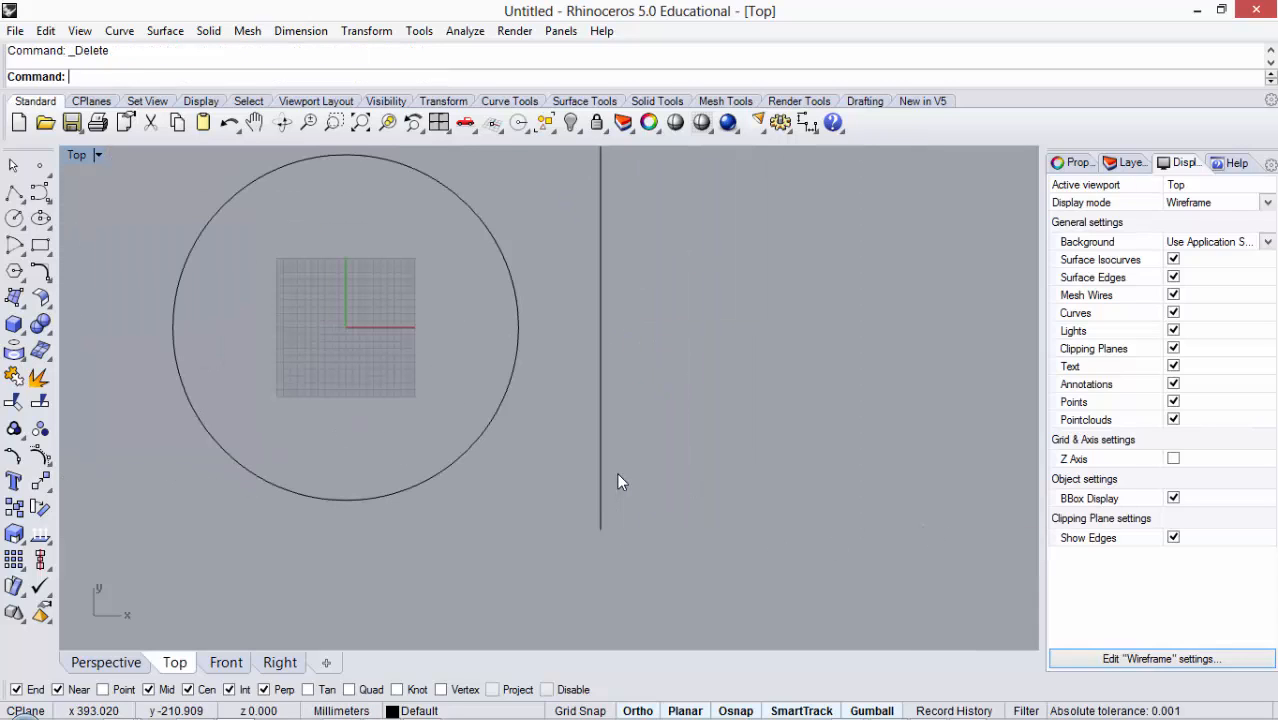
Step: Copy the vertical line three times to its right from its lower endpoint, spacing the copies about 23 mm apart
{"action": "key", "text": "Return"}
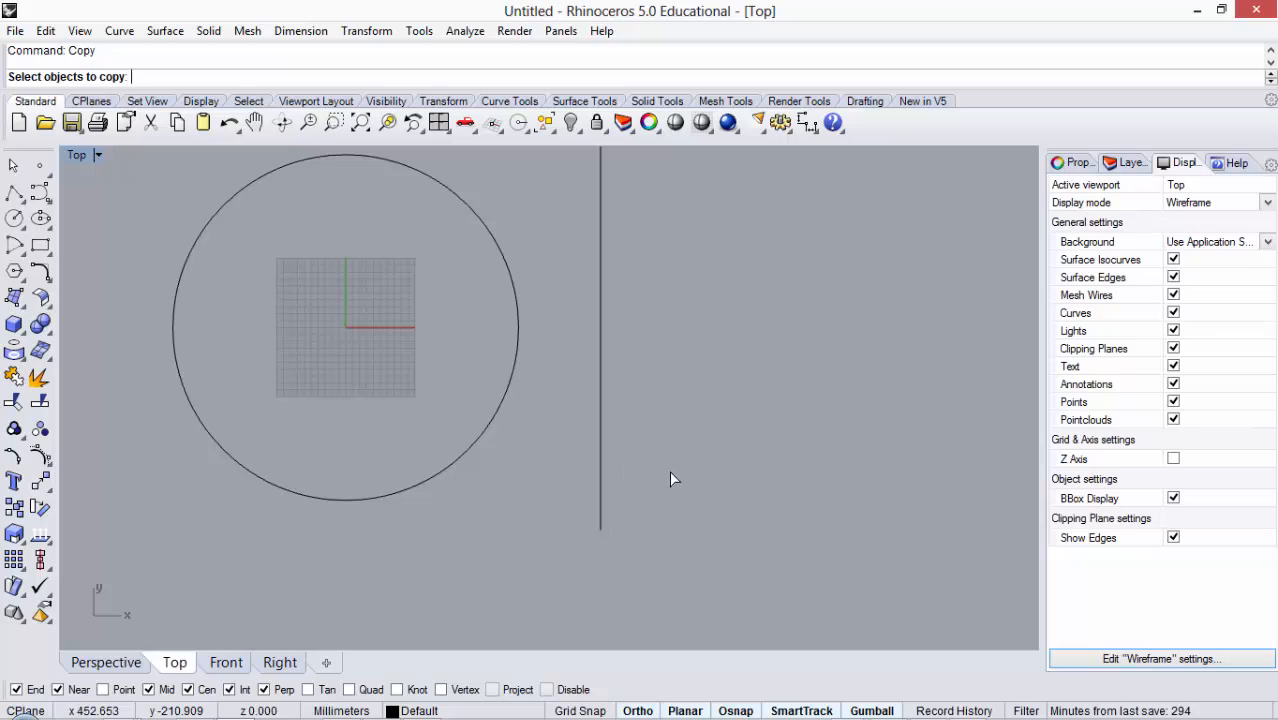
{"action": "left_click_drag", "start_coordinate": [669, 470], "coordinate": [546, 565]}
{"action": "key", "text": "Return"}
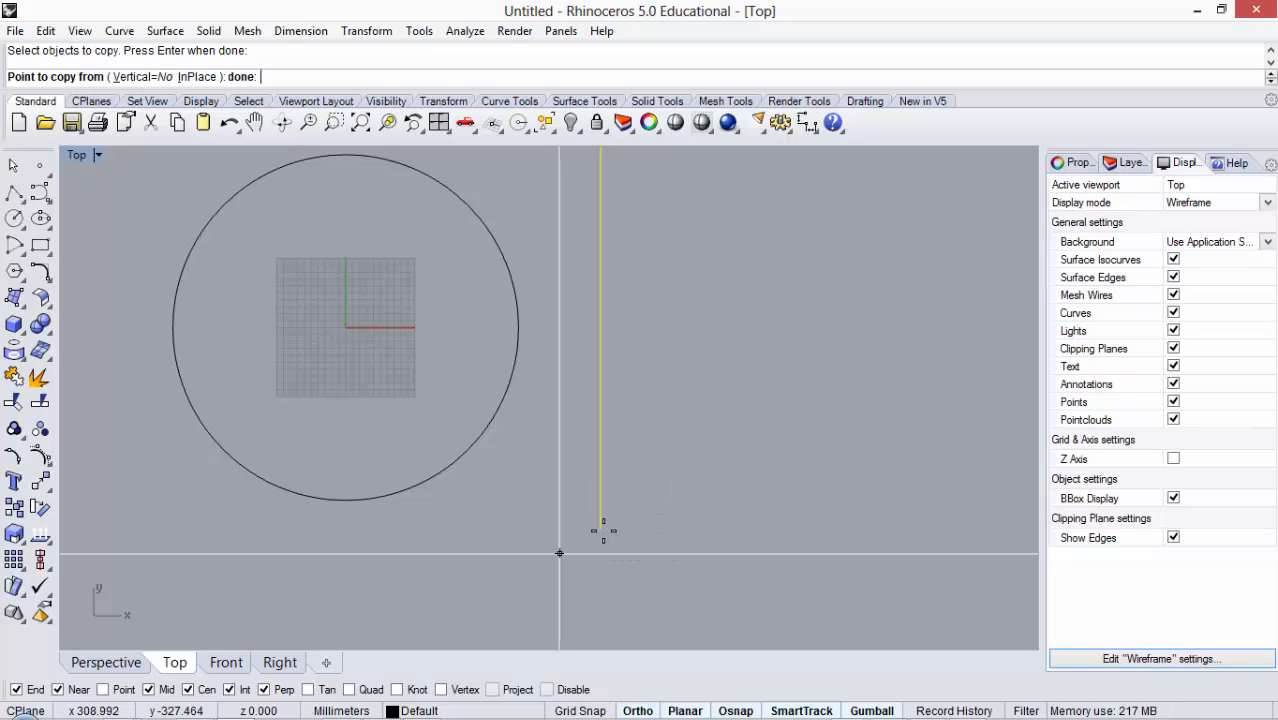
{"action": "scroll", "coordinate": [599, 528], "scroll_direction": "up", "scroll_amount": 5}
{"action": "left_click", "coordinate": [591, 525]}
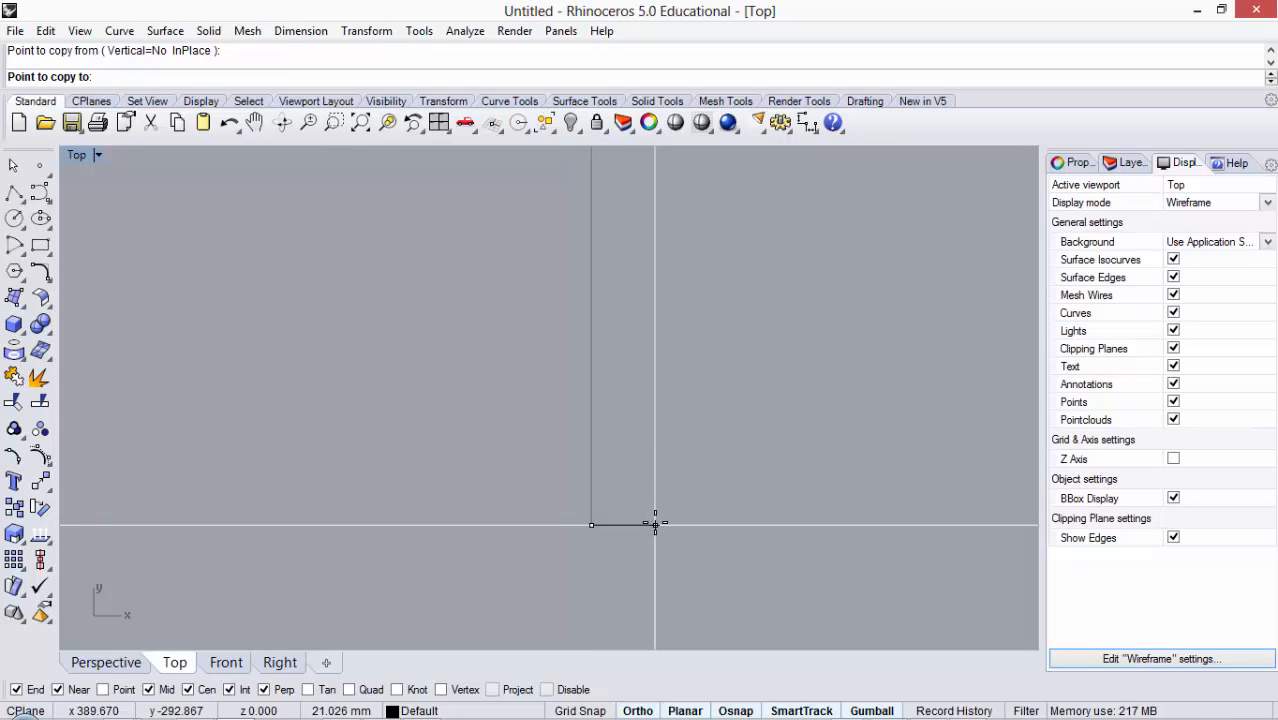
{"action": "left_click", "coordinate": [655, 524]}
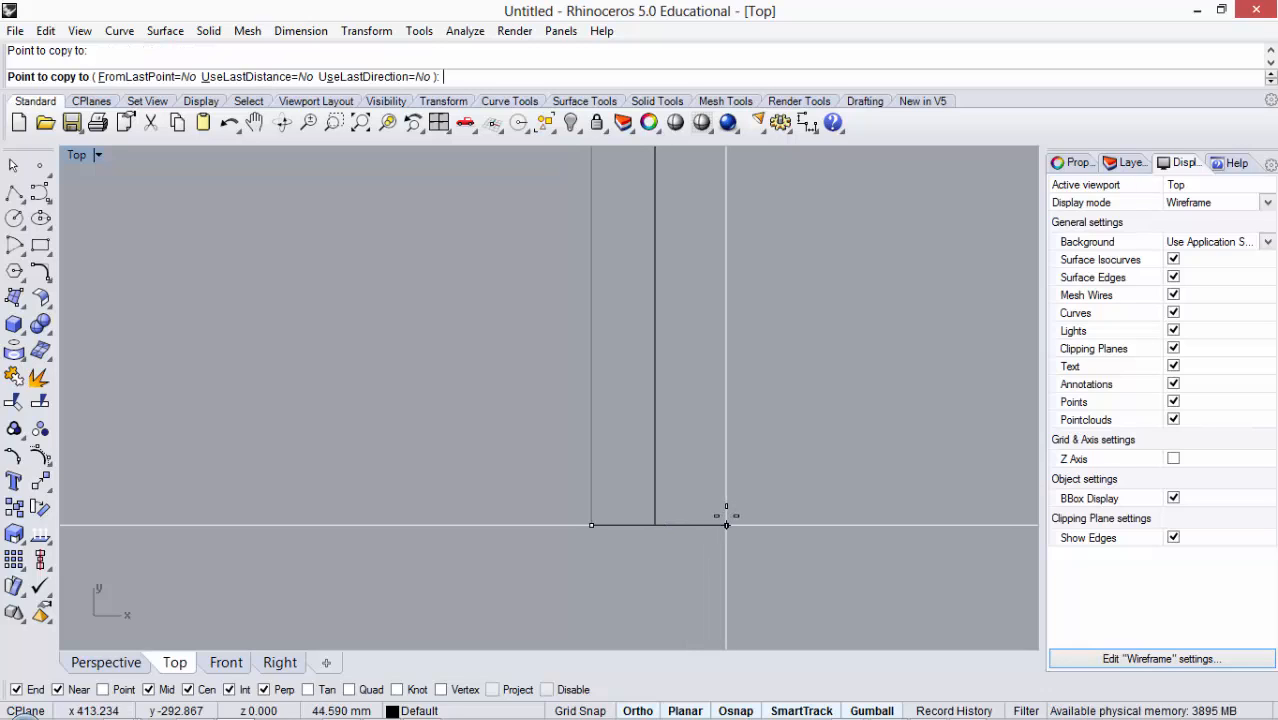
{"action": "left_click", "coordinate": [726, 523]}
{"action": "left_click", "coordinate": [798, 505]}
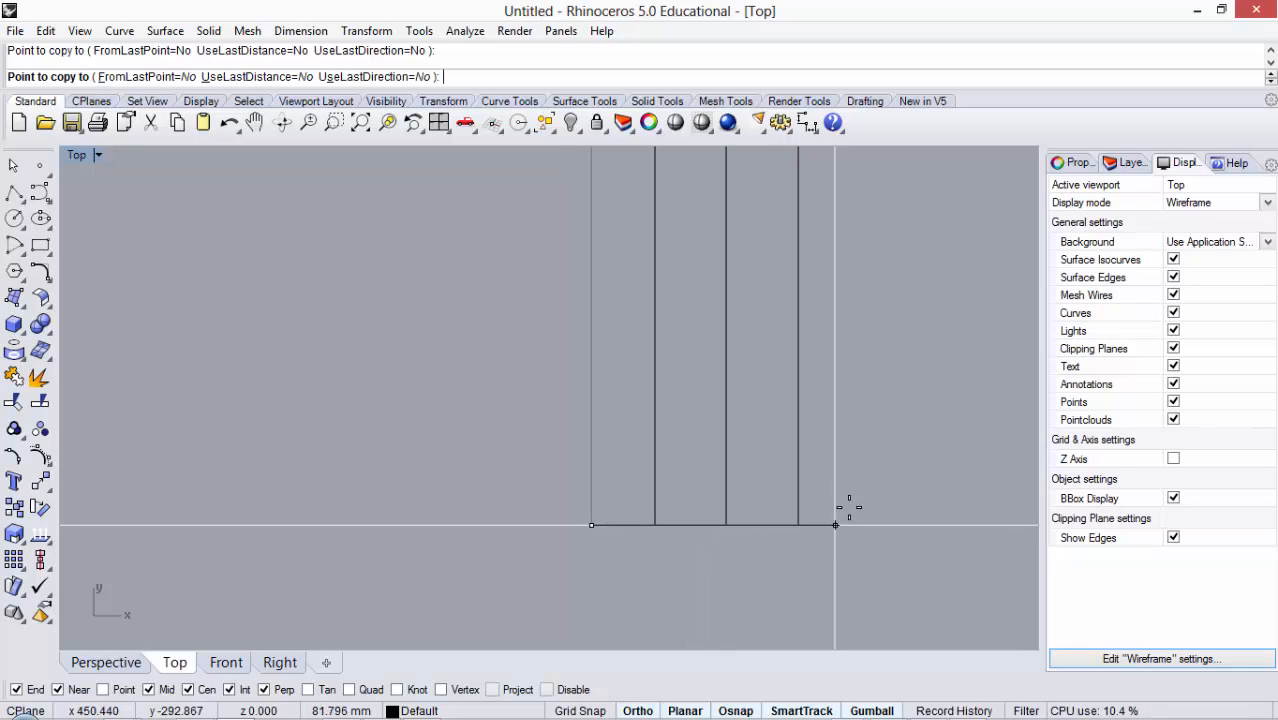
{"action": "key", "text": "Return"}
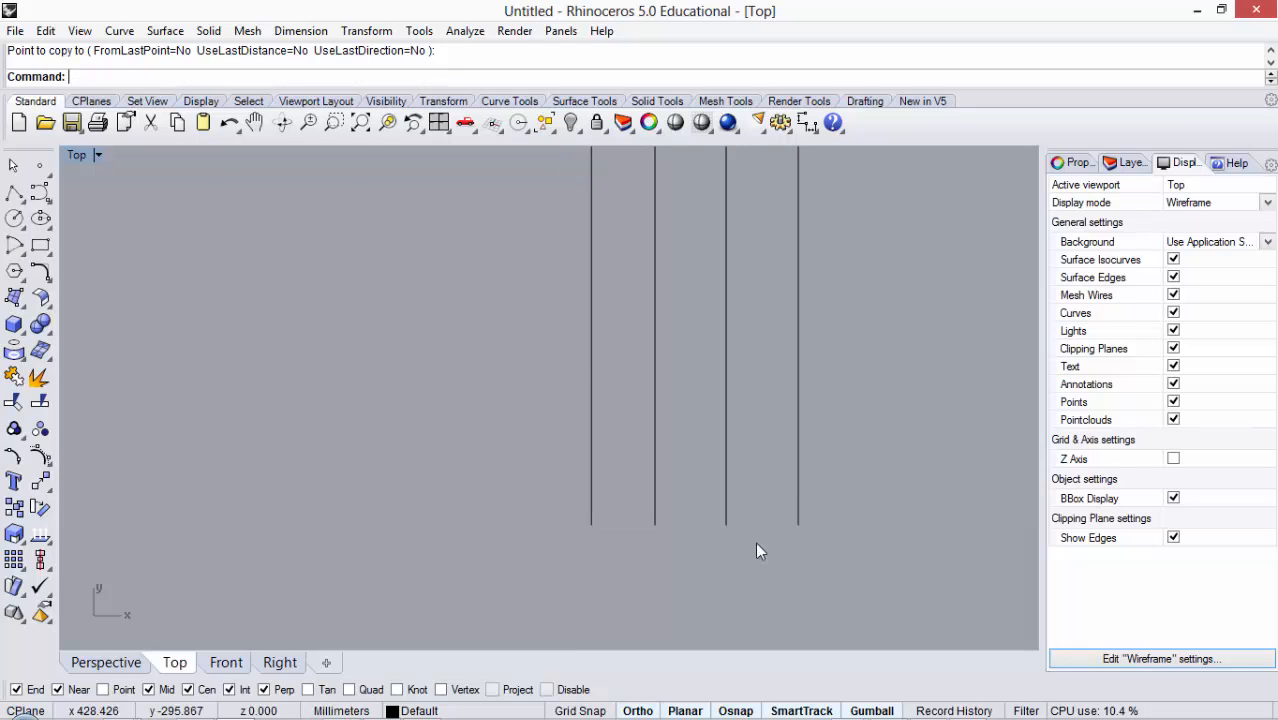
Step: Delete the three copied lines, keeping only the original vertical line beside the circle
{"action": "scroll", "coordinate": [755, 542], "scroll_direction": "down", "scroll_amount": 4}
{"action": "left_click_drag", "start_coordinate": [788, 526], "coordinate": [700, 466]}
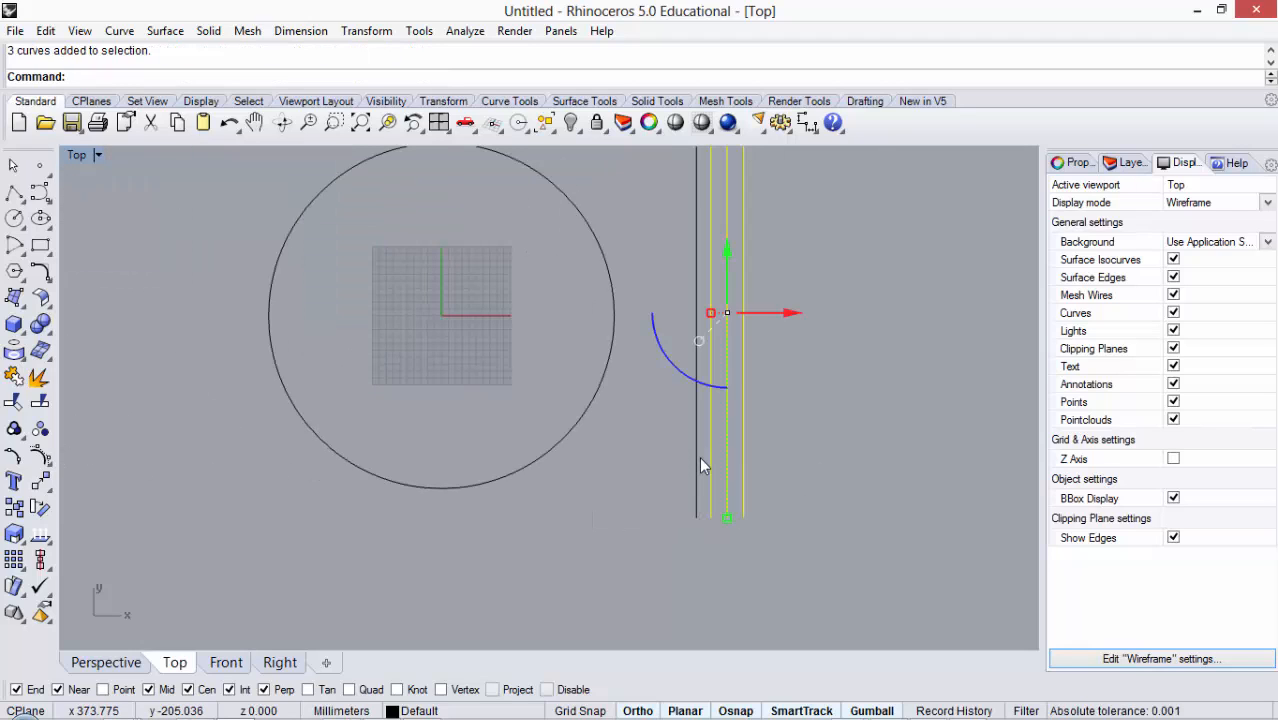
{"action": "key", "text": "Delete"}
Step: Offset the vertical line beside the circle 20 mm to its right
{"action": "scroll", "coordinate": [709, 493], "scroll_direction": "up", "scroll_amount": 5}
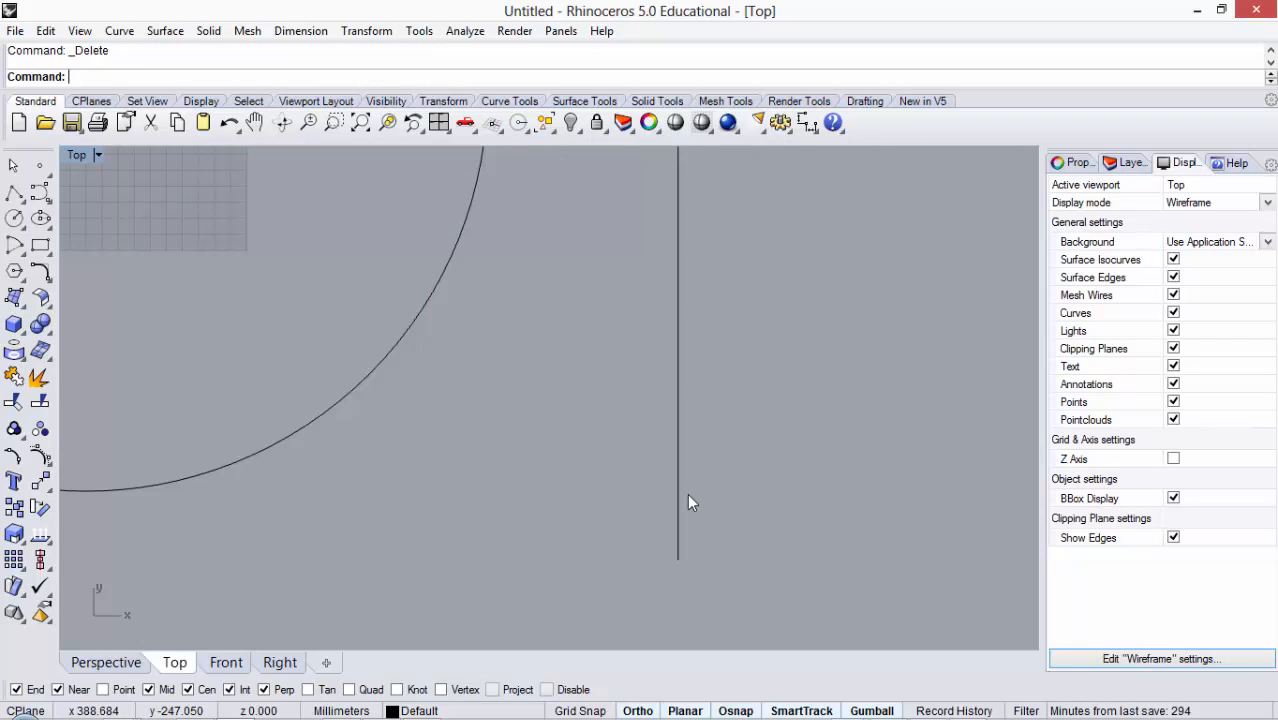
{"action": "scroll", "coordinate": [632, 476], "scroll_direction": "down", "scroll_amount": 3}
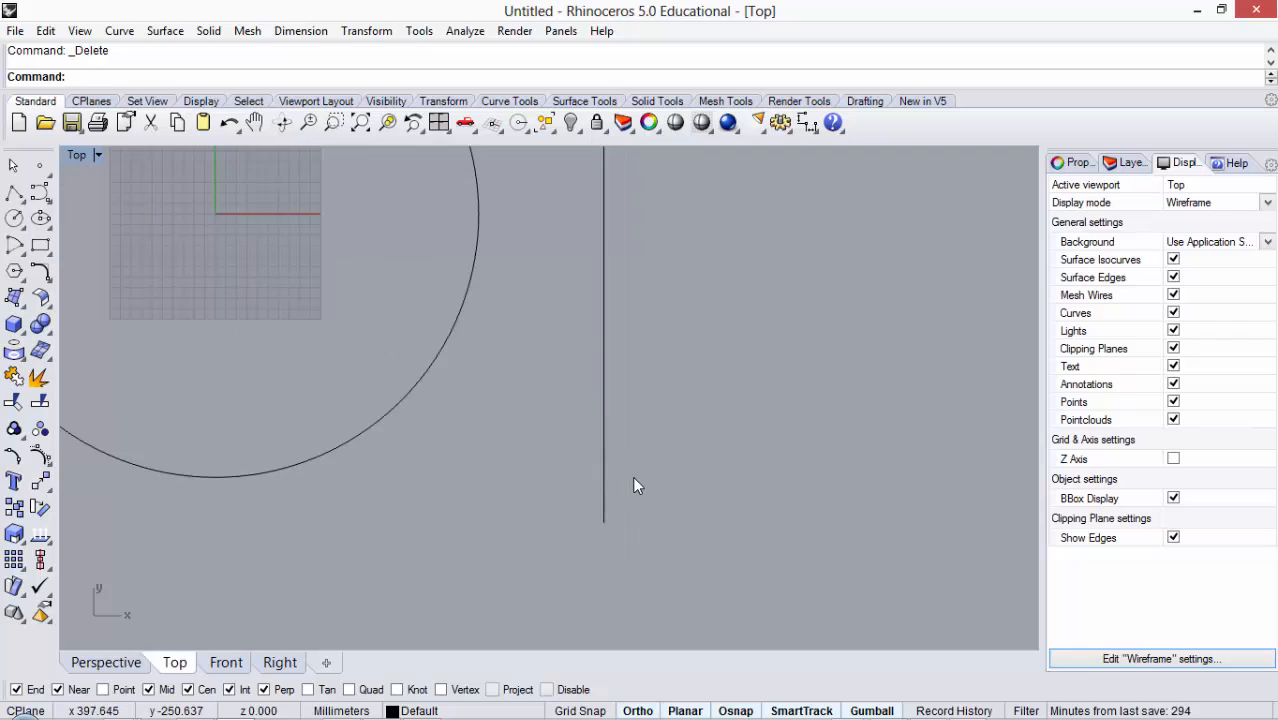
{"action": "scroll", "coordinate": [603, 479], "scroll_direction": "up", "scroll_amount": 2}
{"action": "left_click_drag", "start_coordinate": [690, 397], "coordinate": [567, 489]}
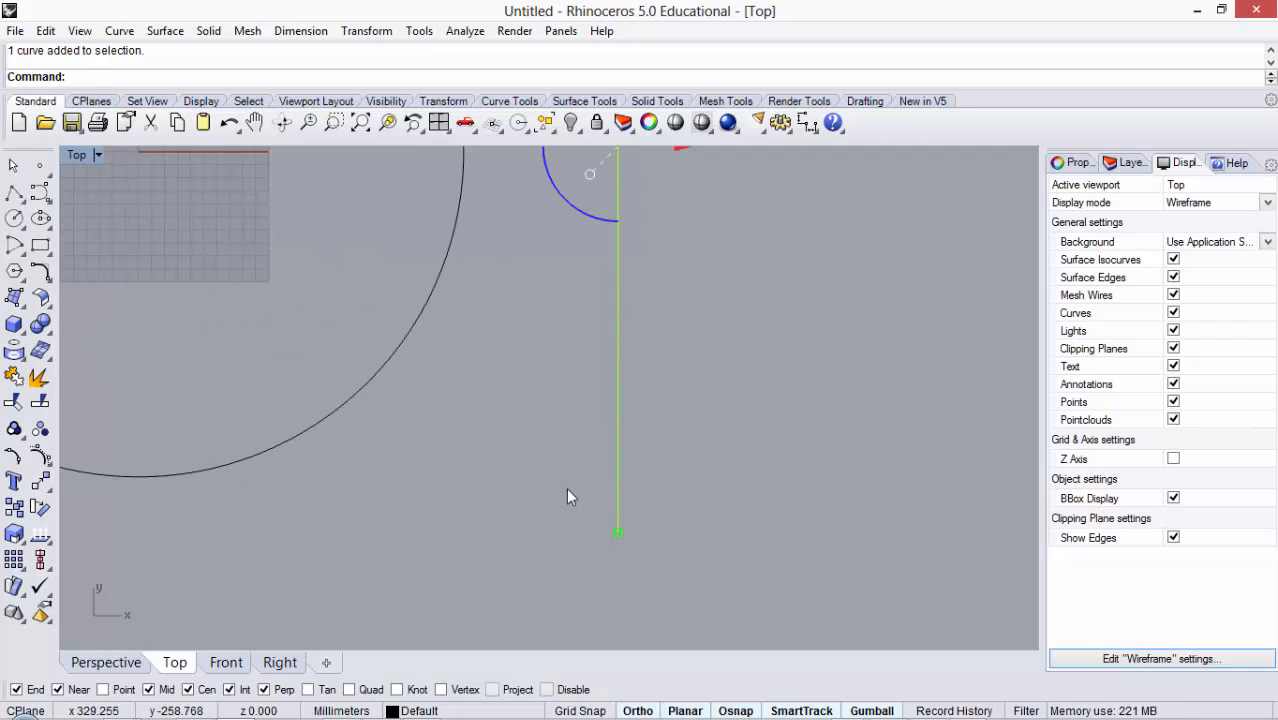
{"action": "type", "text": "Offset"}
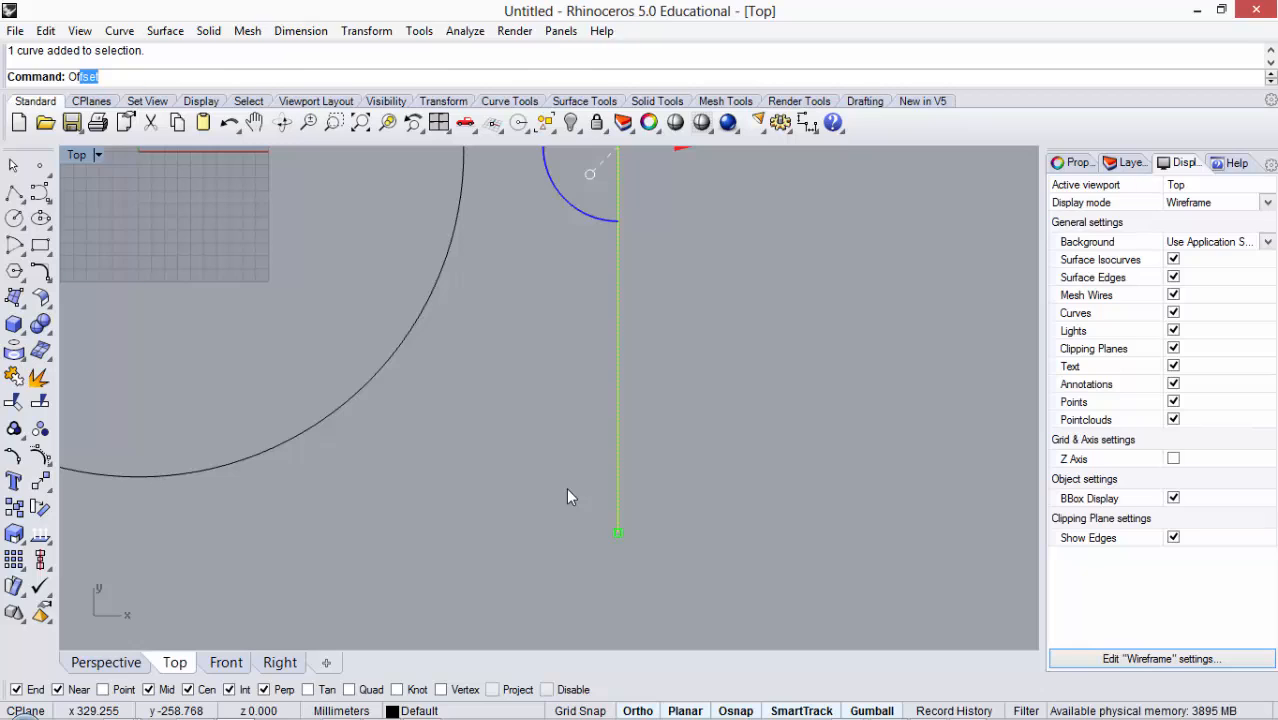
{"action": "key", "text": "Return"}
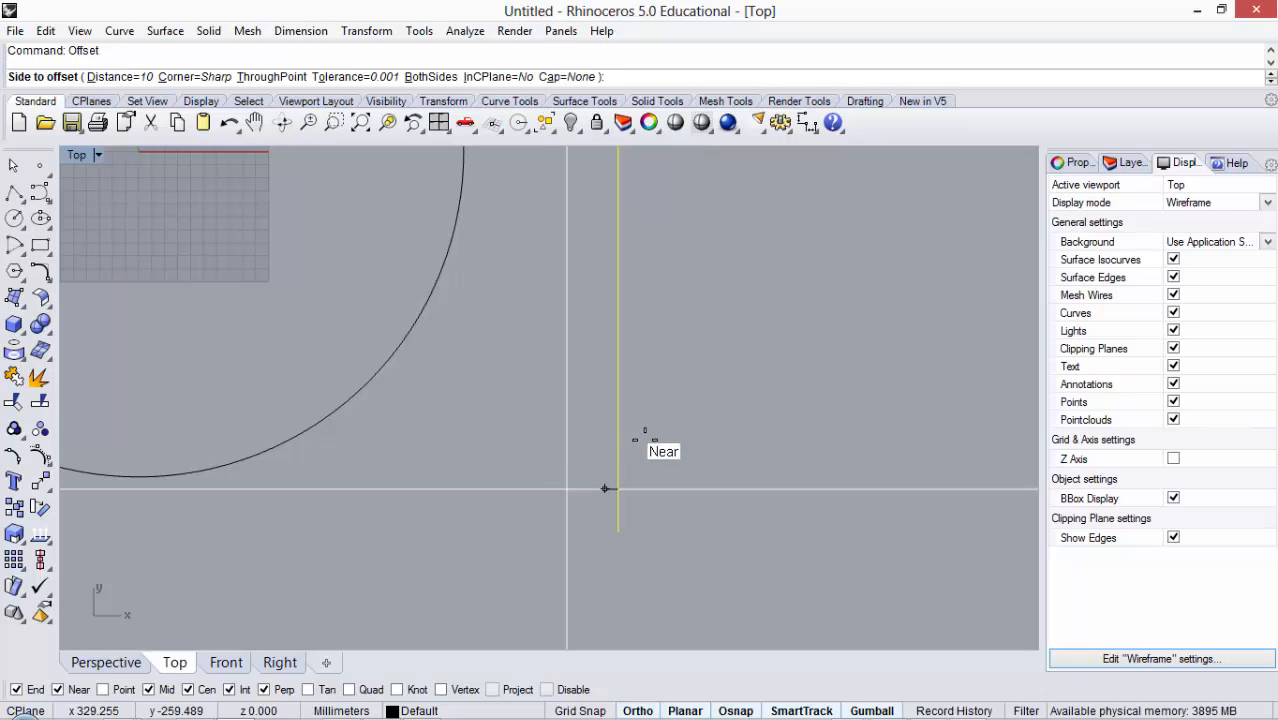
{"action": "scroll", "coordinate": [670, 450], "scroll_direction": "up", "scroll_amount": 6}
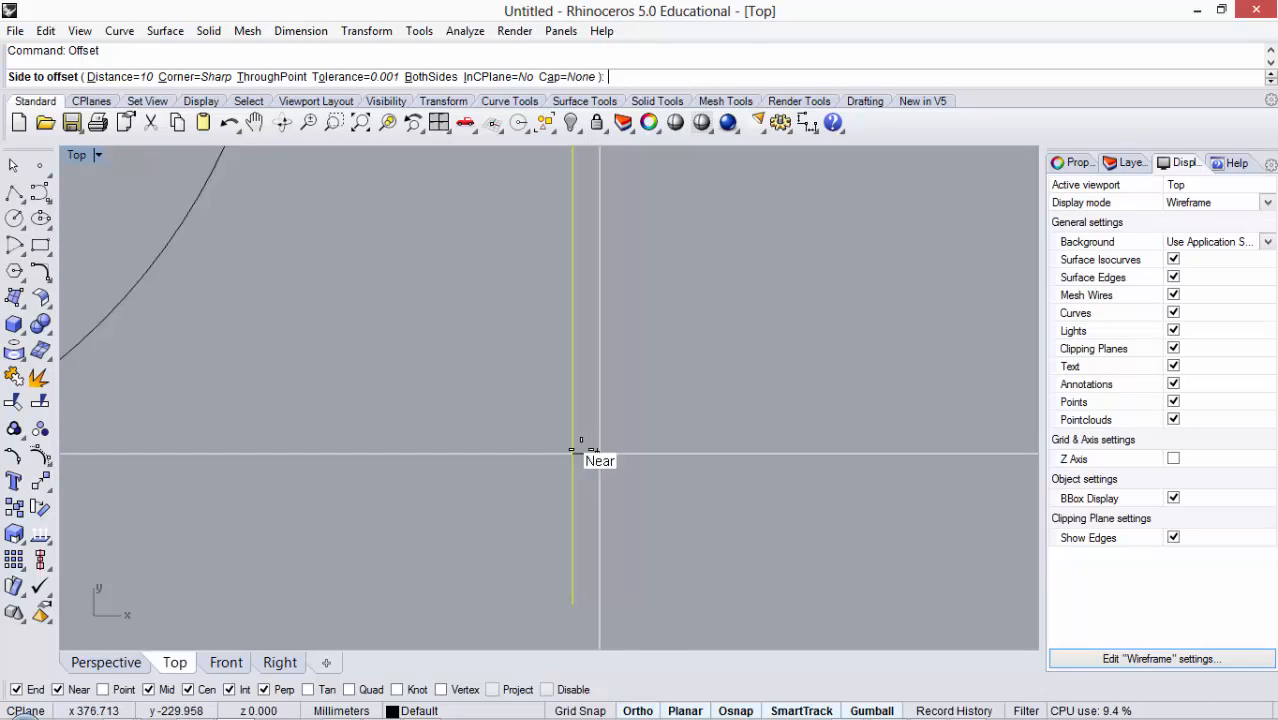
{"action": "scroll", "coordinate": [600, 450], "scroll_direction": "up", "scroll_amount": 5}
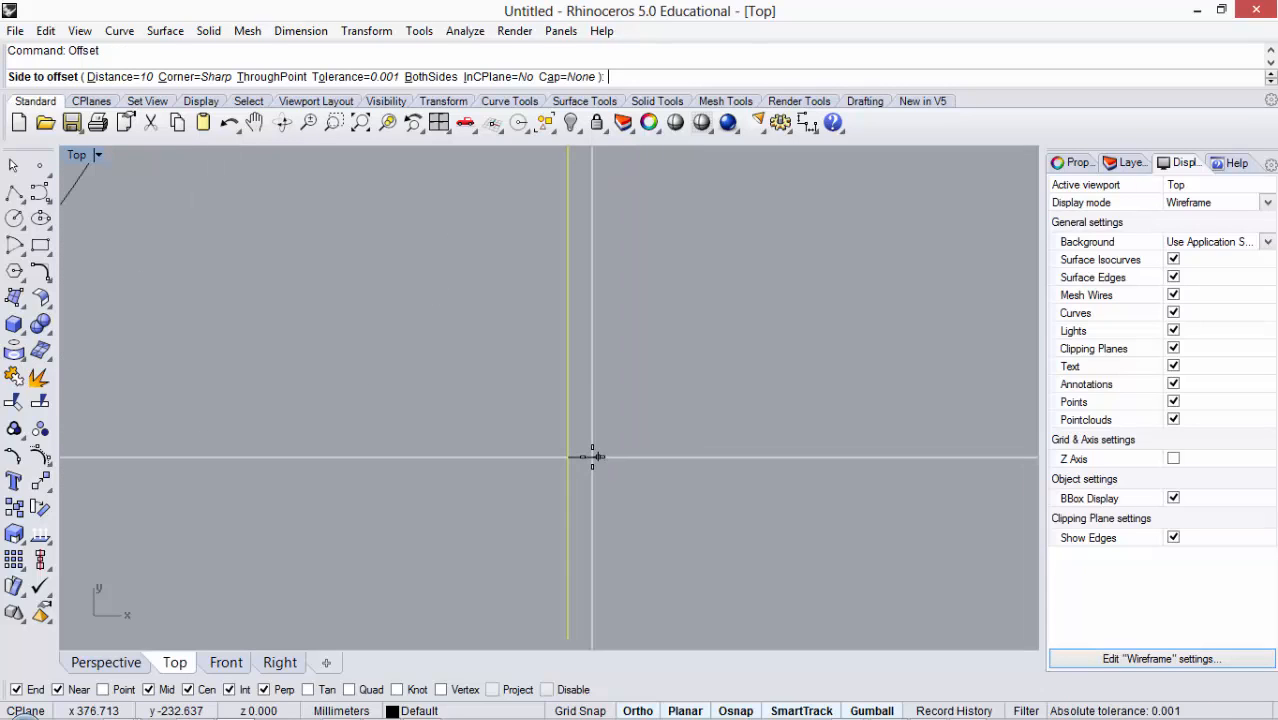
{"action": "scroll", "coordinate": [637, 440], "scroll_direction": "up", "scroll_amount": 2}
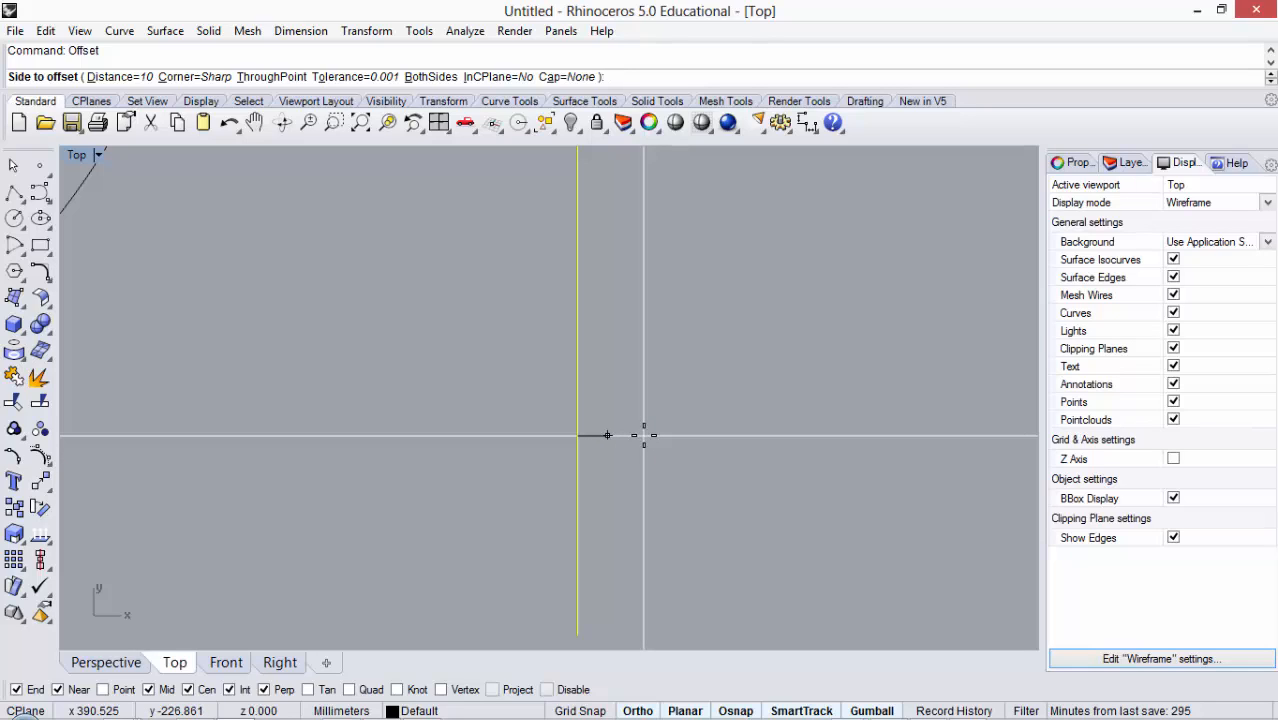
{"action": "type", "text": "0"}
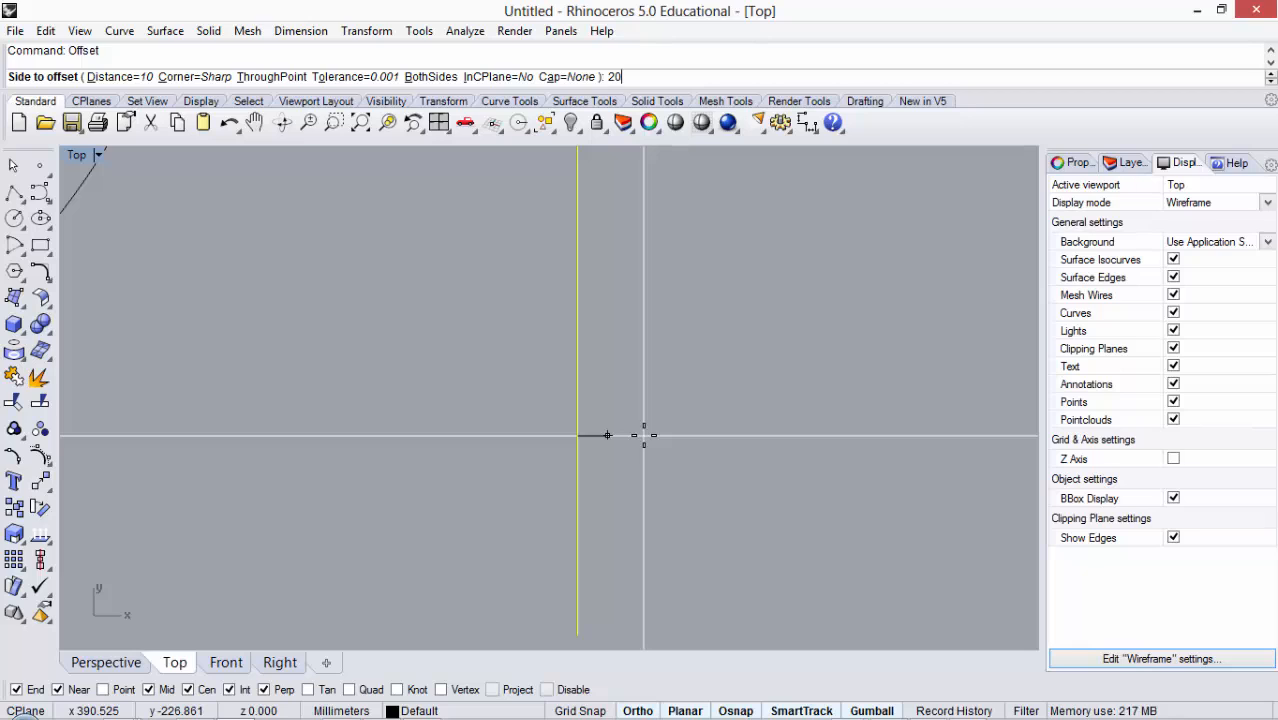
{"action": "key", "text": "Return"}
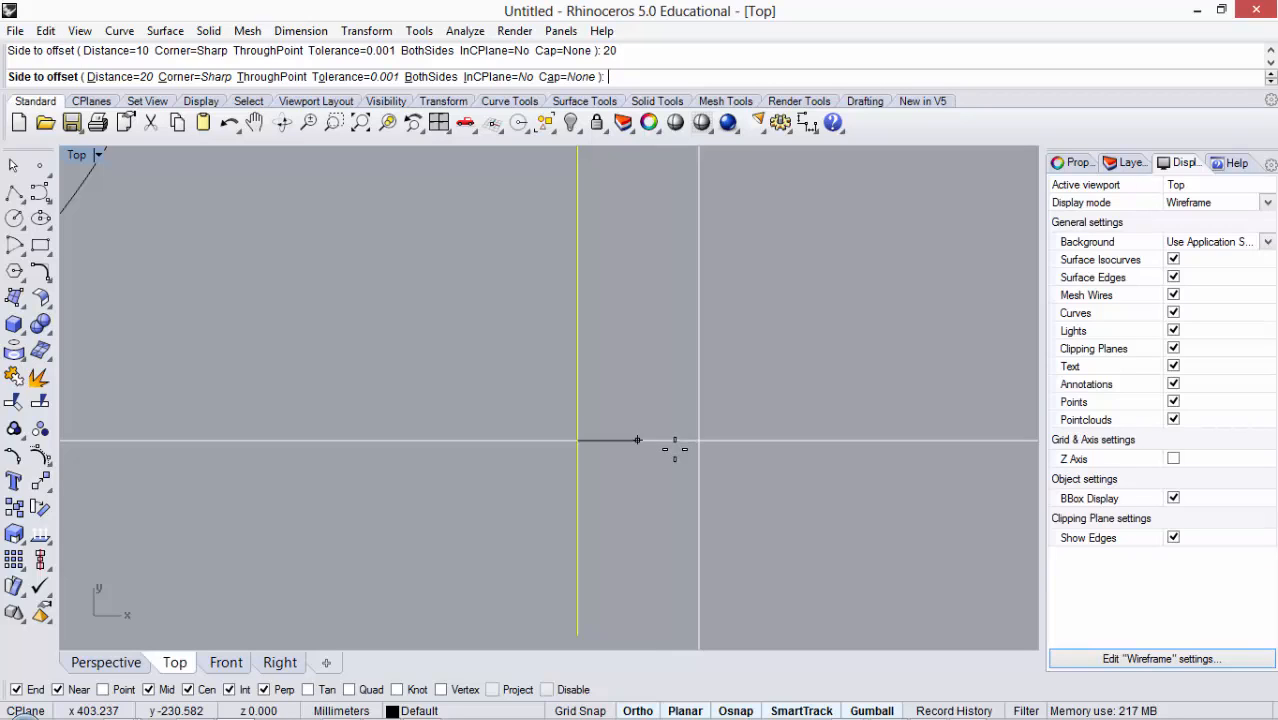
{"action": "left_click", "coordinate": [665, 449]}
{"action": "scroll", "coordinate": [650, 449], "scroll_direction": "down", "scroll_amount": 2}
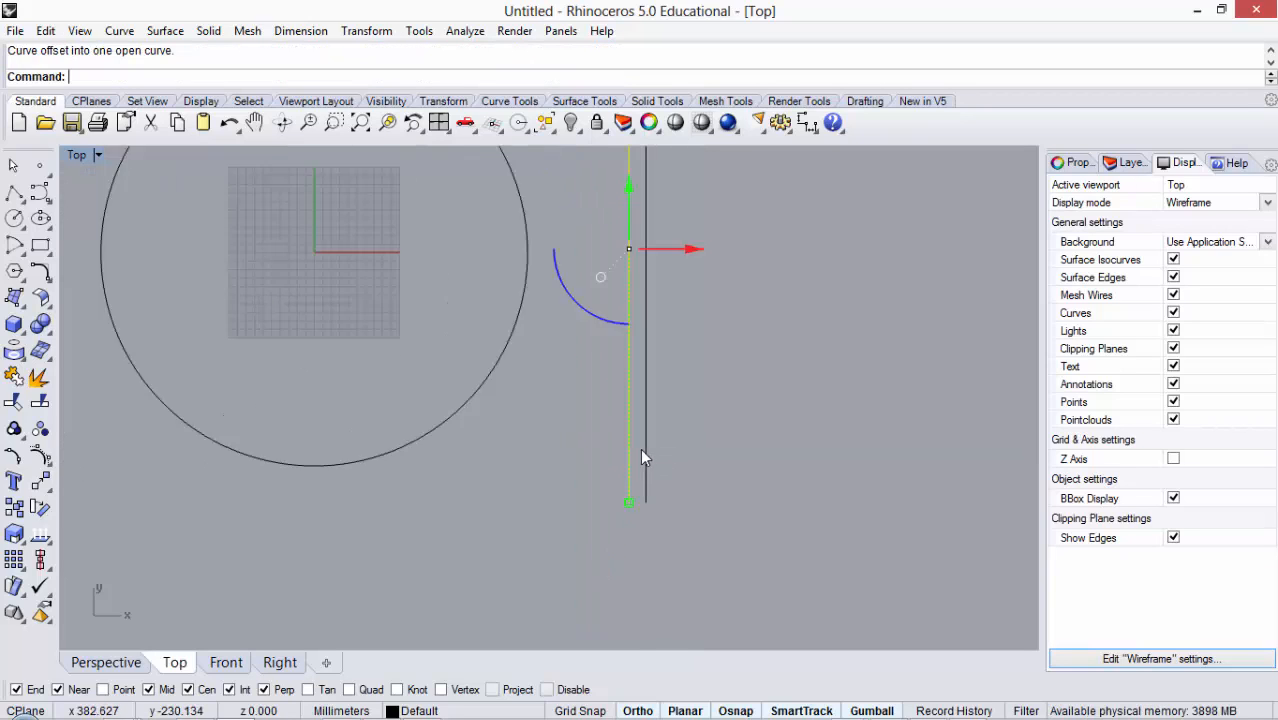
{"action": "scroll", "coordinate": [647, 444], "scroll_direction": "down", "scroll_amount": 2}
{"action": "key", "text": "Escape"}
Step: Offset the new right-hand line another 20 mm to the right
{"action": "scroll", "coordinate": [645, 416], "scroll_direction": "up", "scroll_amount": 10}
{"action": "scroll", "coordinate": [642, 416], "scroll_direction": "down", "scroll_amount": 8}
{"action": "scroll", "coordinate": [654, 419], "scroll_direction": "up", "scroll_amount": 4}
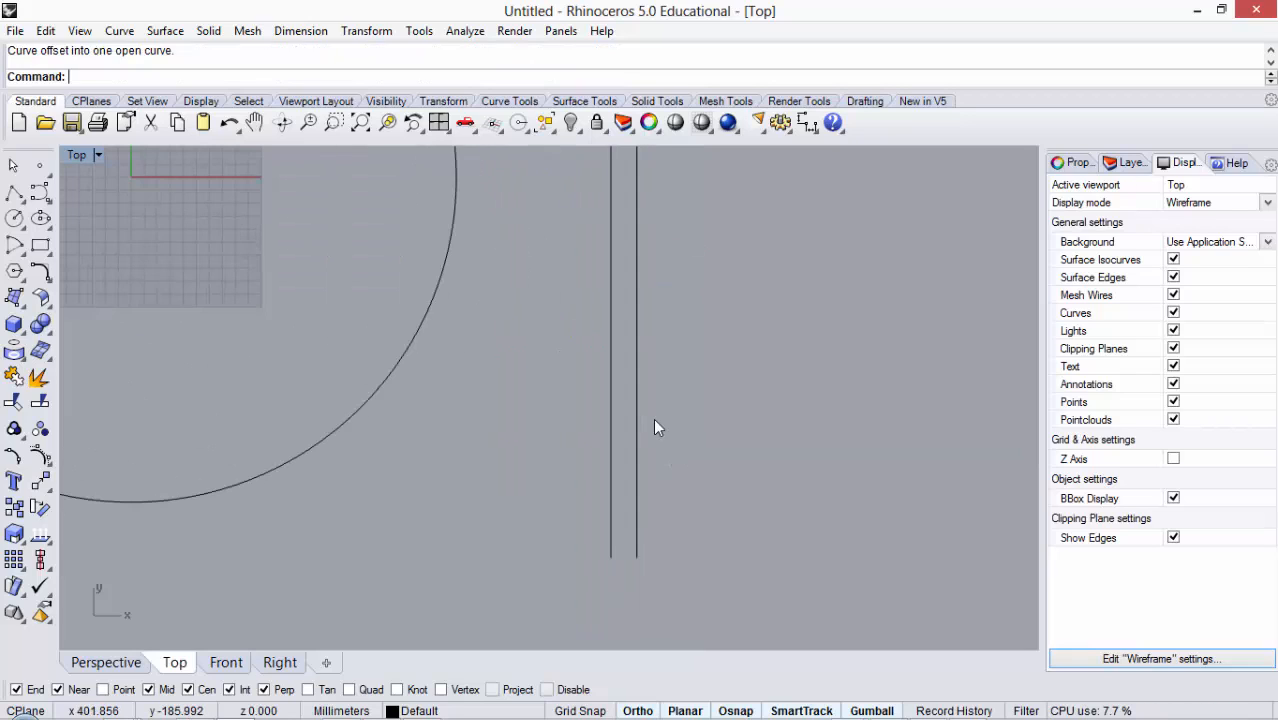
{"action": "scroll", "coordinate": [647, 416], "scroll_direction": "up", "scroll_amount": 5}
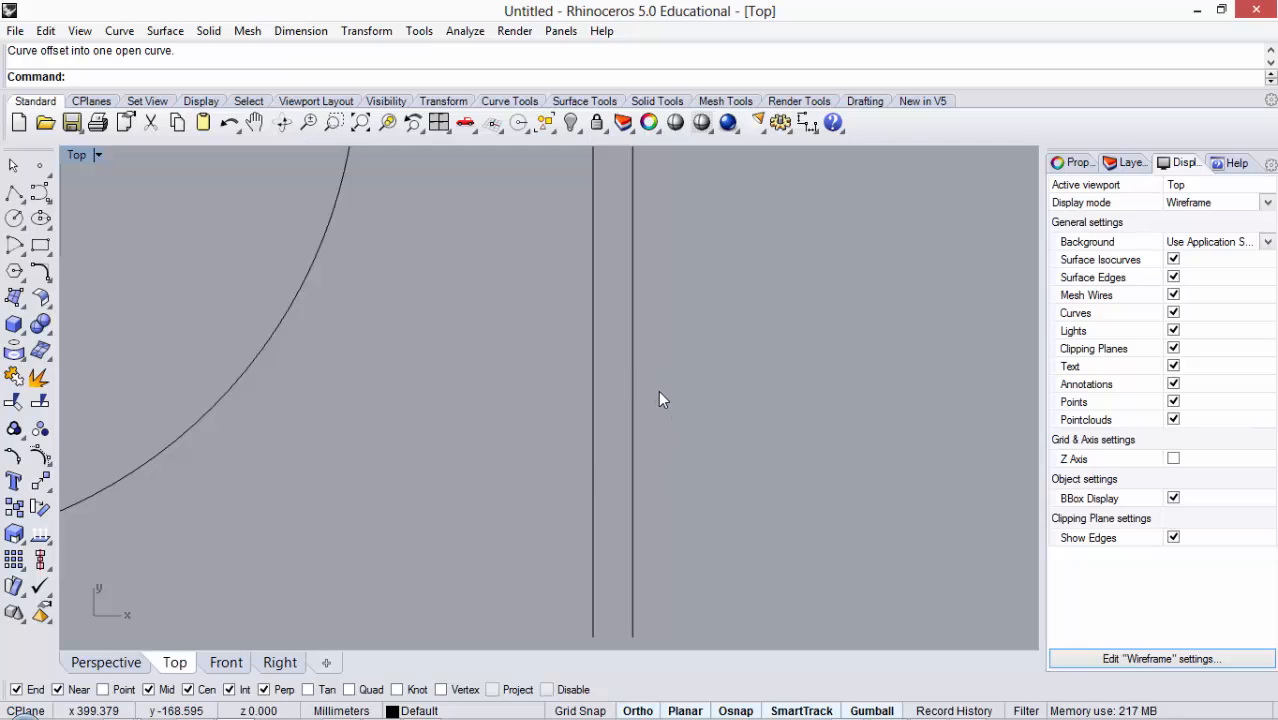
{"action": "key", "text": "Return"}
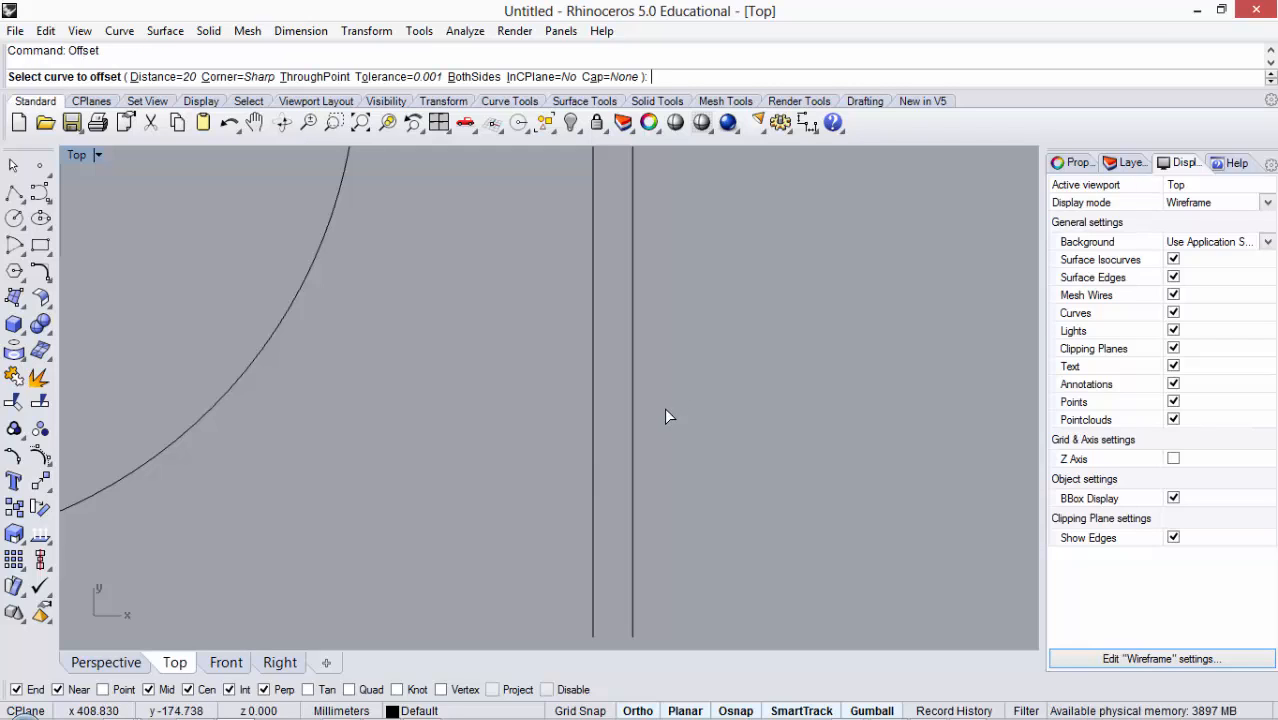
{"action": "left_click", "coordinate": [634, 413]}
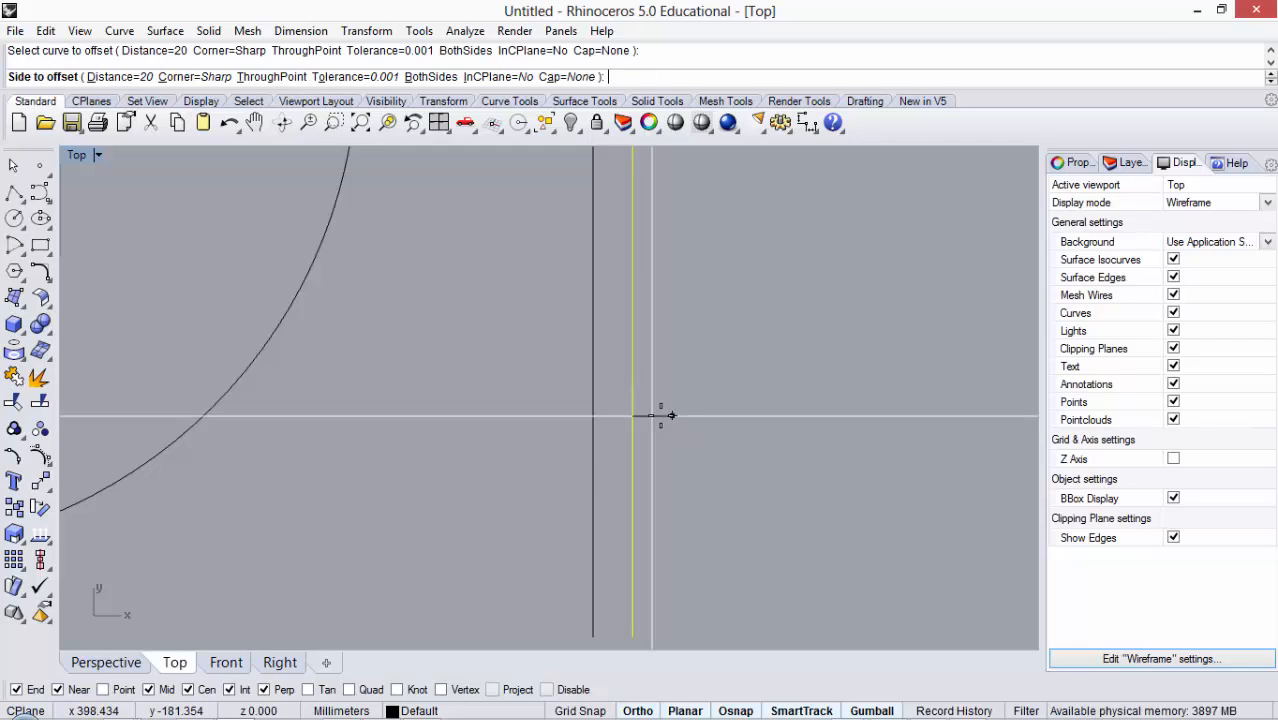
{"action": "left_click", "coordinate": [713, 415]}
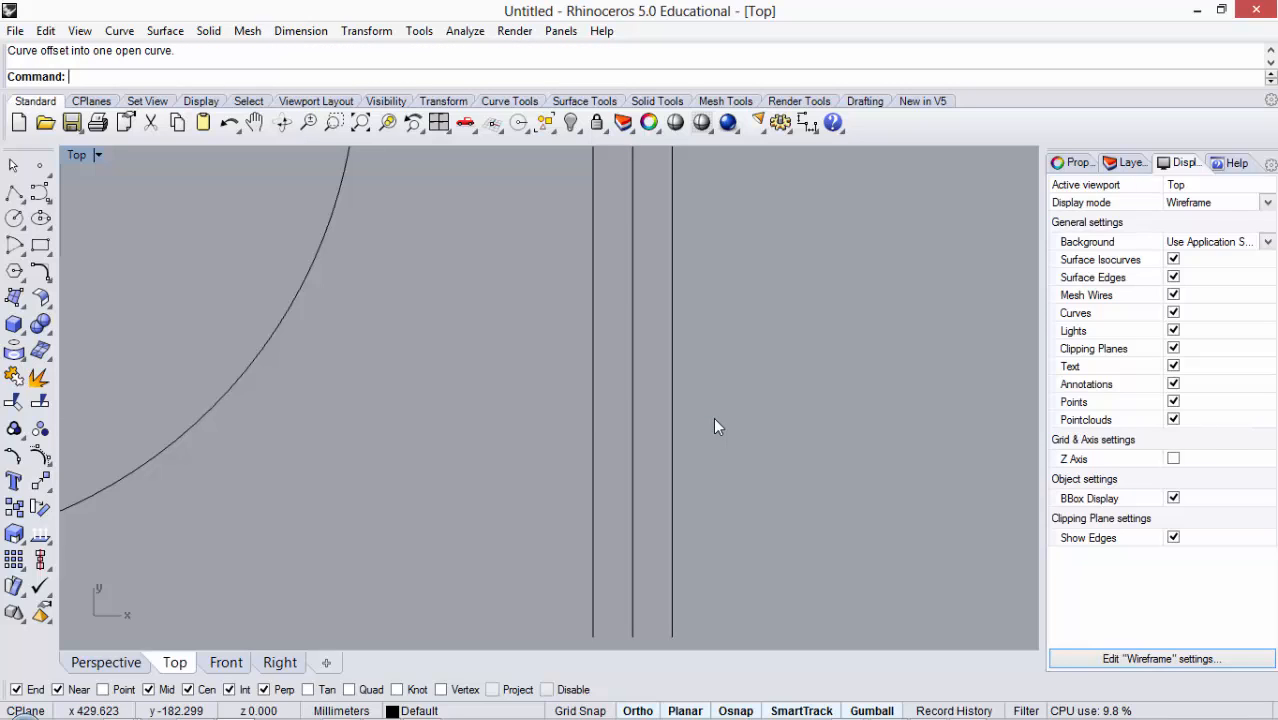
Step: Add two more parallel lines by offsetting the rightmost line 20 mm to the right each time
{"action": "key", "text": "Return"}
{"action": "left_click", "coordinate": [673, 418]}
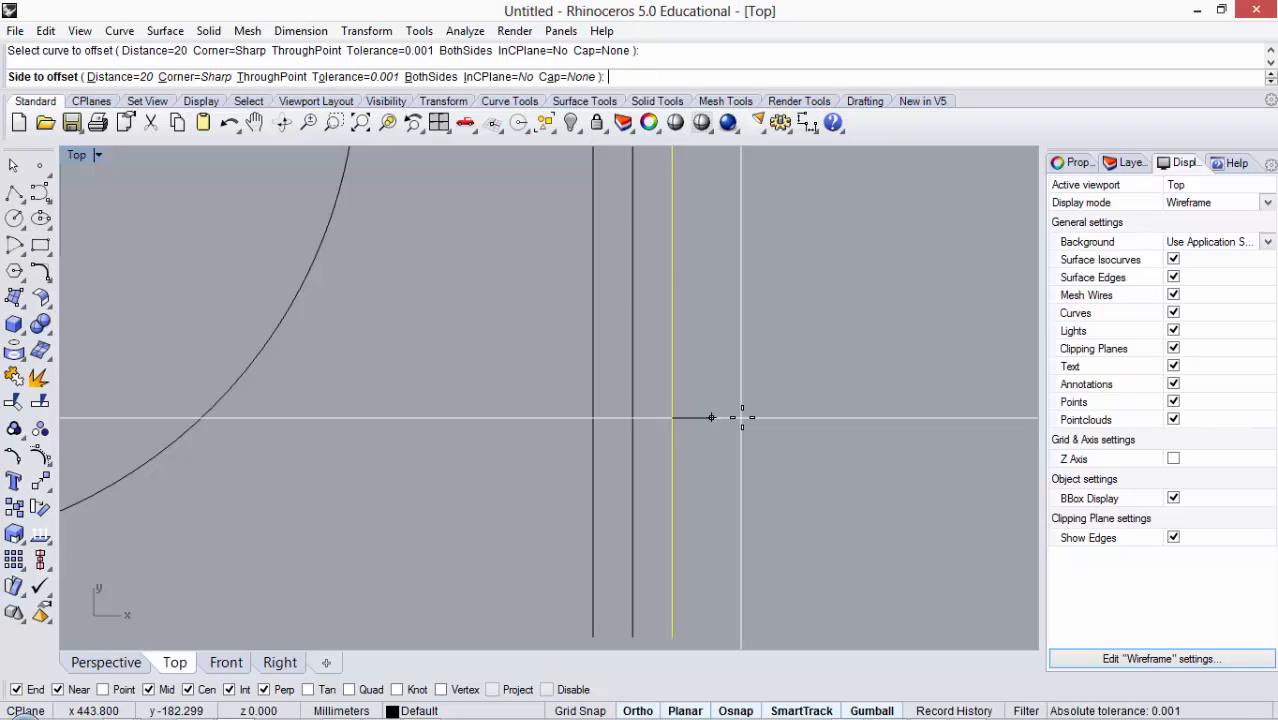
{"action": "left_click", "coordinate": [741, 416]}
{"action": "key", "text": "Return"}
{"action": "left_click", "coordinate": [712, 419]}
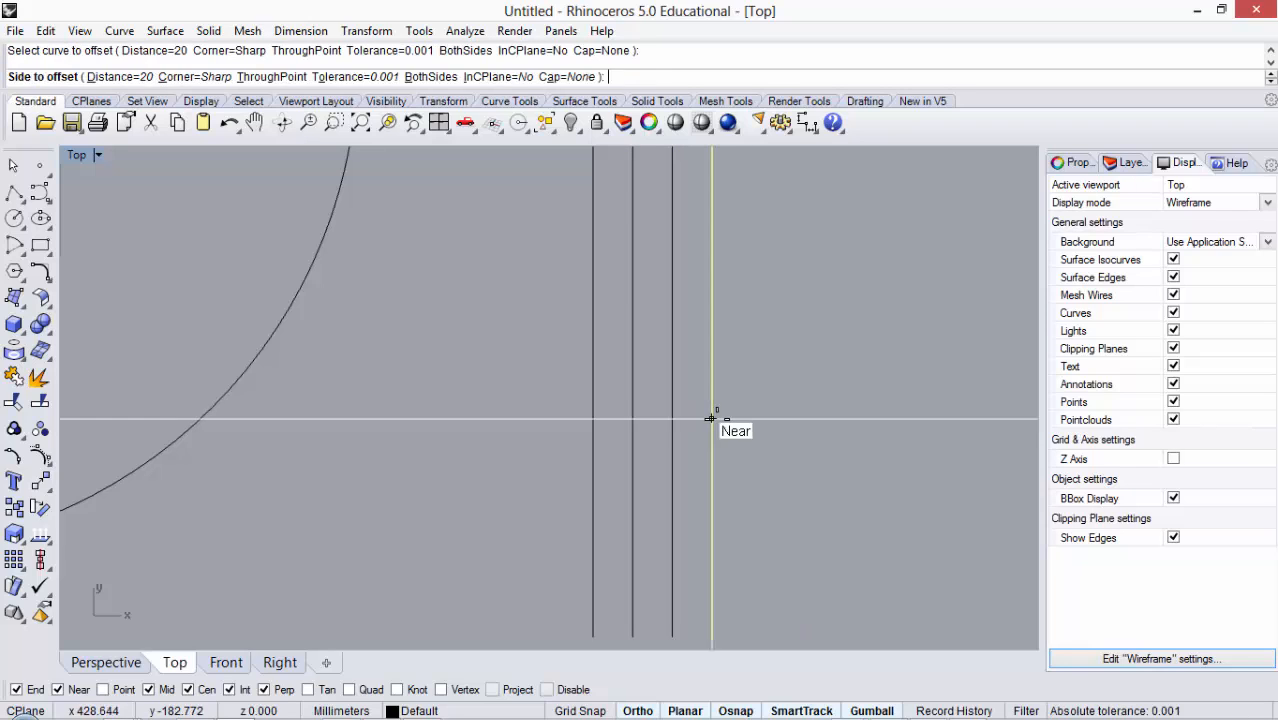
{"action": "key", "text": "Escape"}
{"action": "key", "text": "Return"}
{"action": "left_click", "coordinate": [713, 420]}
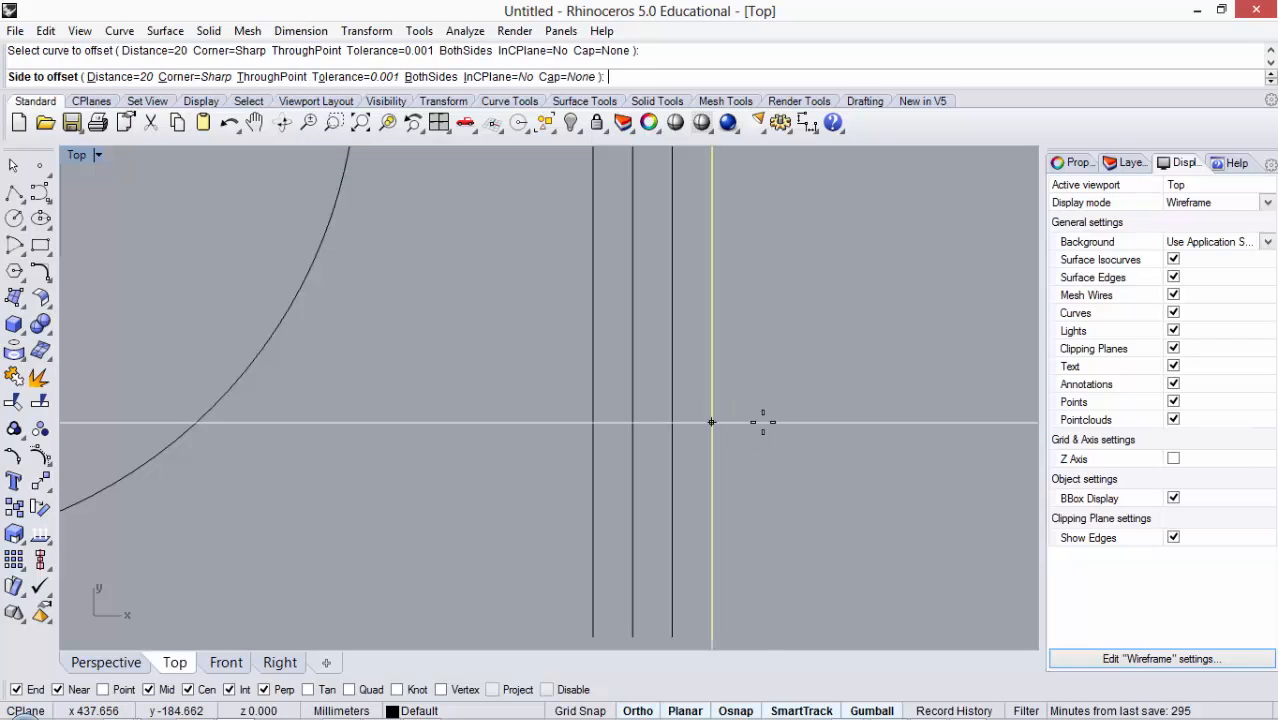
{"action": "left_click", "coordinate": [765, 421]}
Step: Delete the four offset lines, keeping only the original vertical line
{"action": "scroll", "coordinate": [645, 435], "scroll_direction": "down", "scroll_amount": 12}
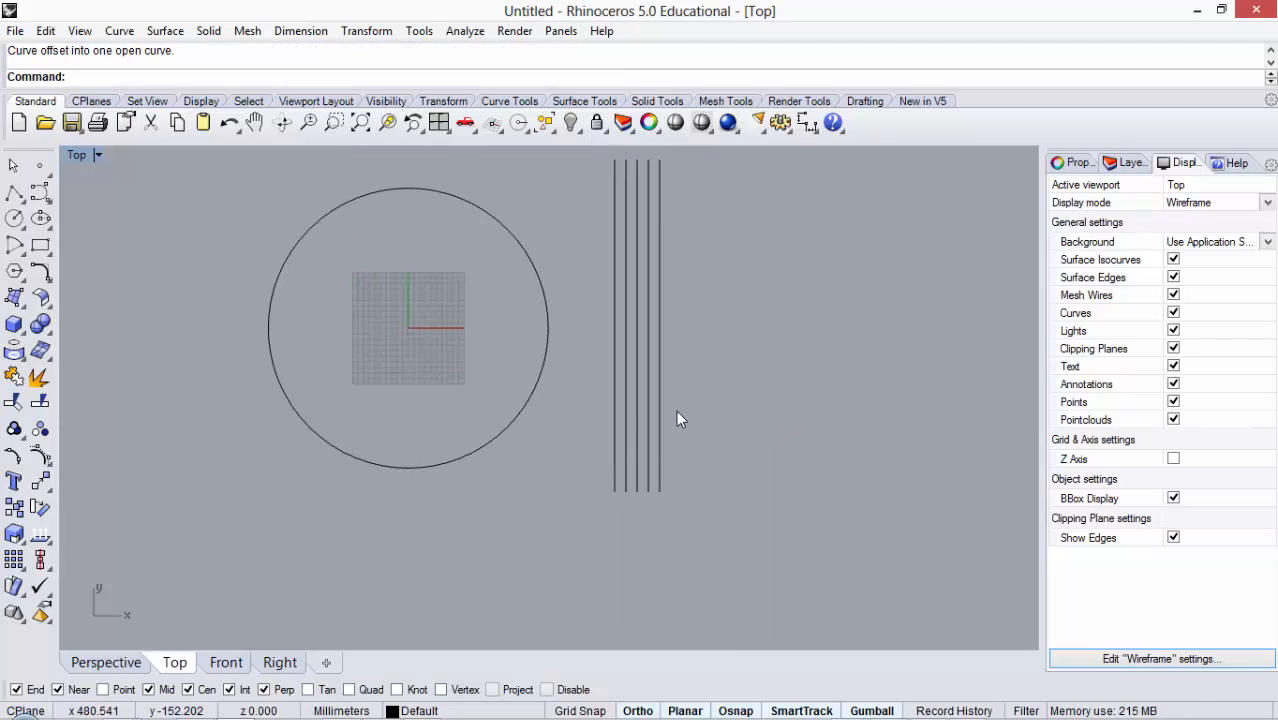
{"action": "scroll", "coordinate": [676, 410], "scroll_direction": "down", "scroll_amount": 2}
{"action": "scroll", "coordinate": [570, 222], "scroll_direction": "up", "scroll_amount": 4}
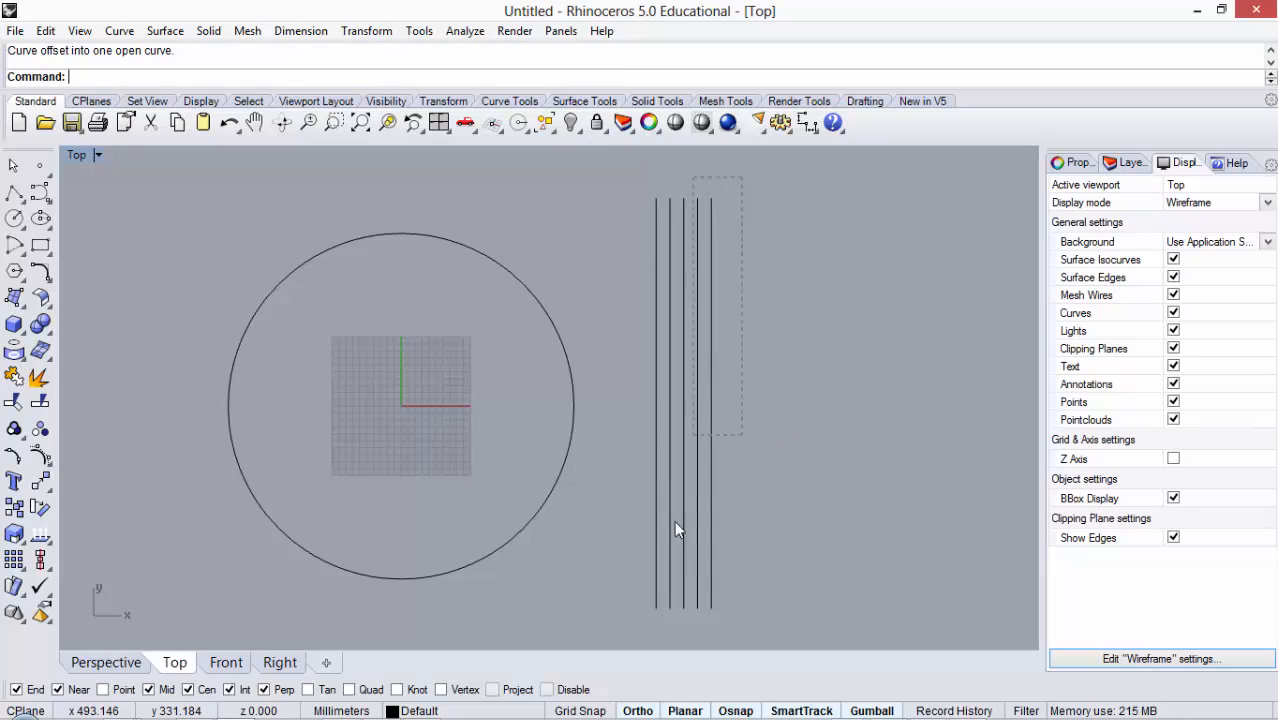
{"action": "left_click_drag", "start_coordinate": [665, 611], "coordinate": [662, 618]}
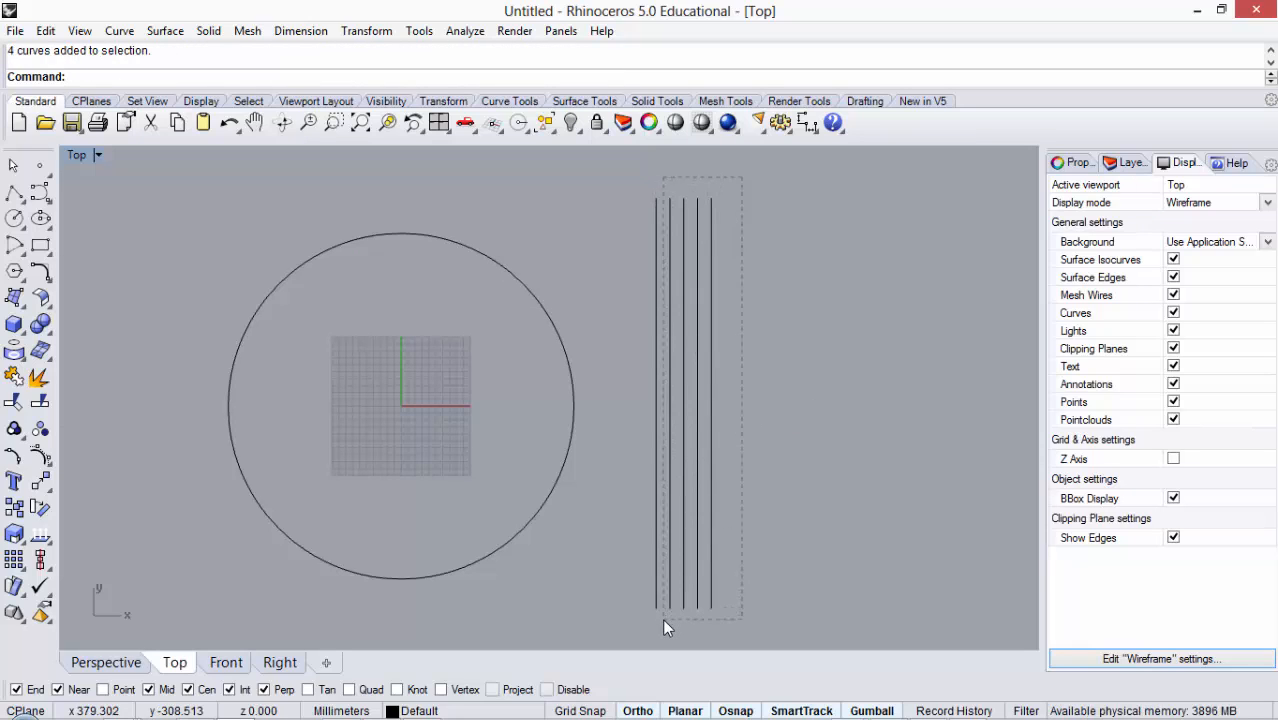
{"action": "key", "text": "Delete"}
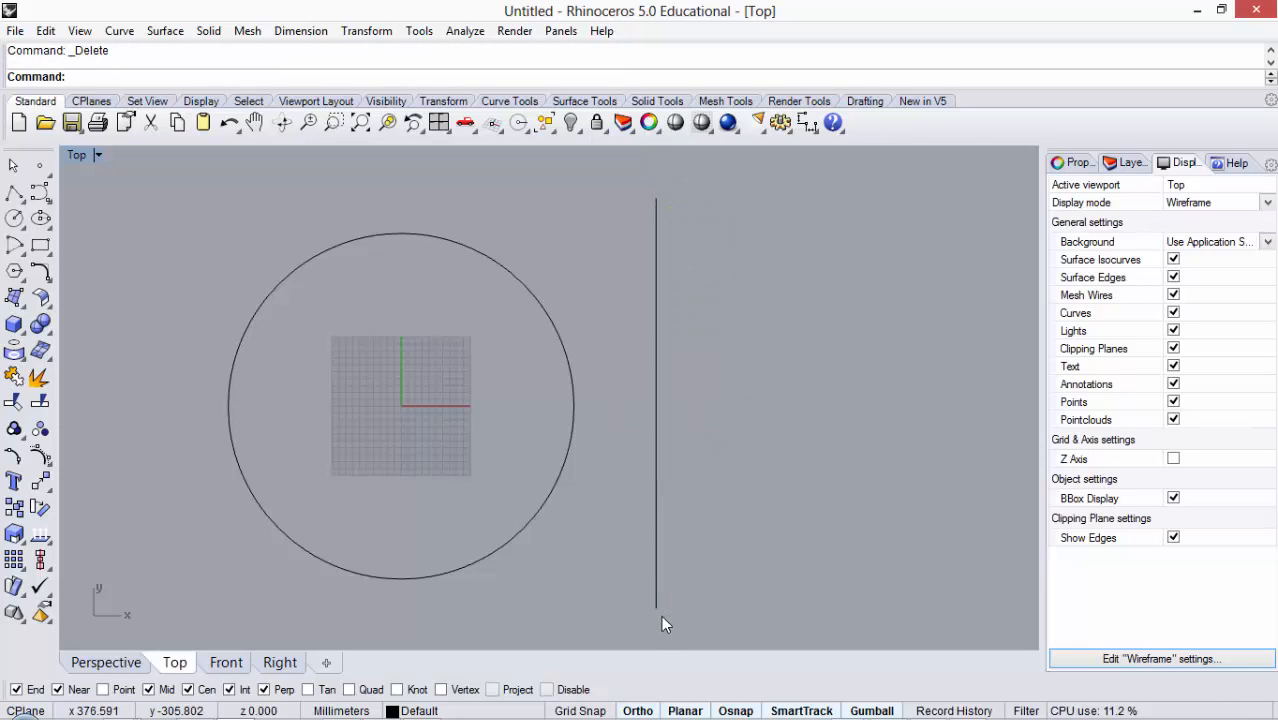
Step: Offset the circle by 20 mm, once to the inside and once to the outside
{"action": "left_click", "coordinate": [455, 246]}
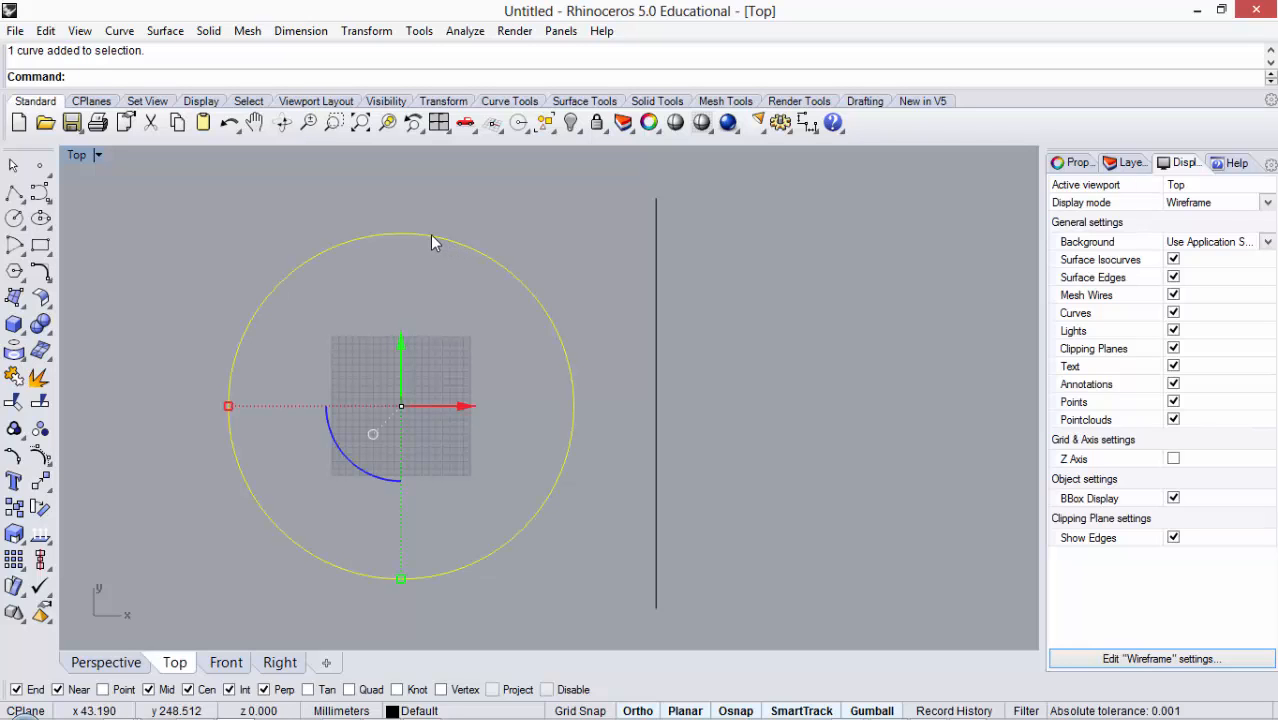
{"action": "type", "text": "Of"}
{"action": "key", "text": "Return"}
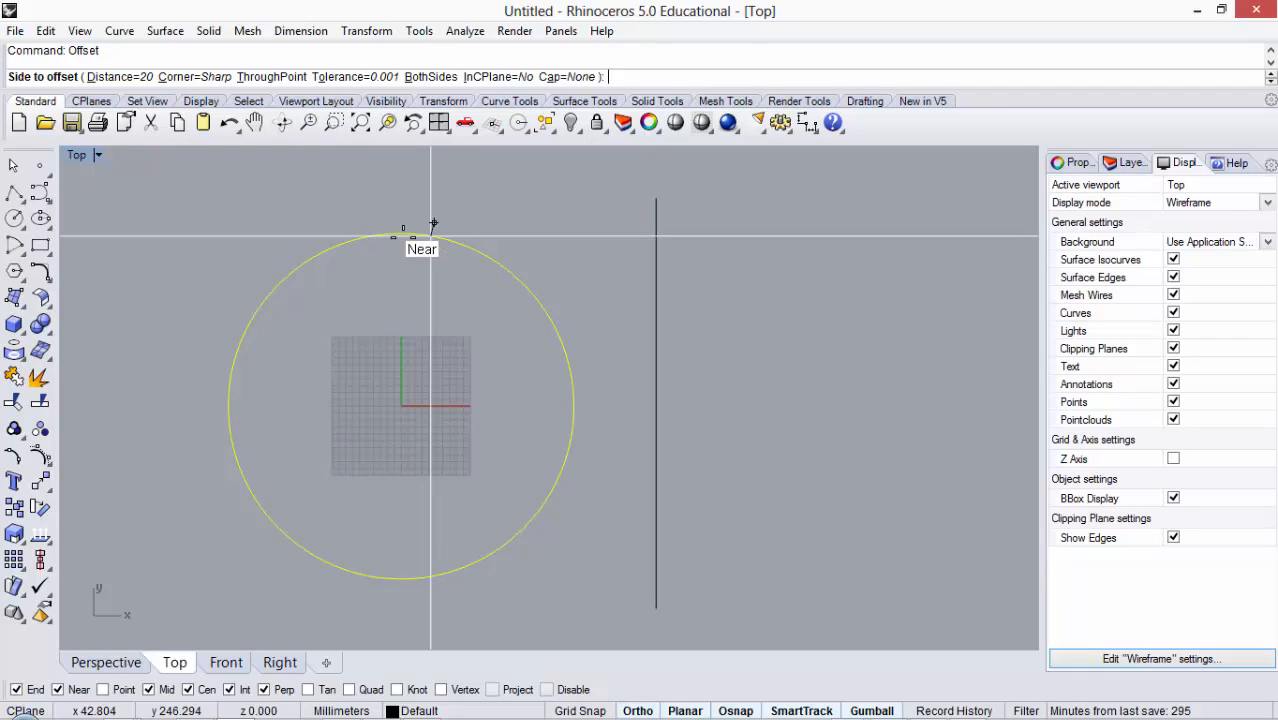
{"action": "left_click", "coordinate": [386, 296]}
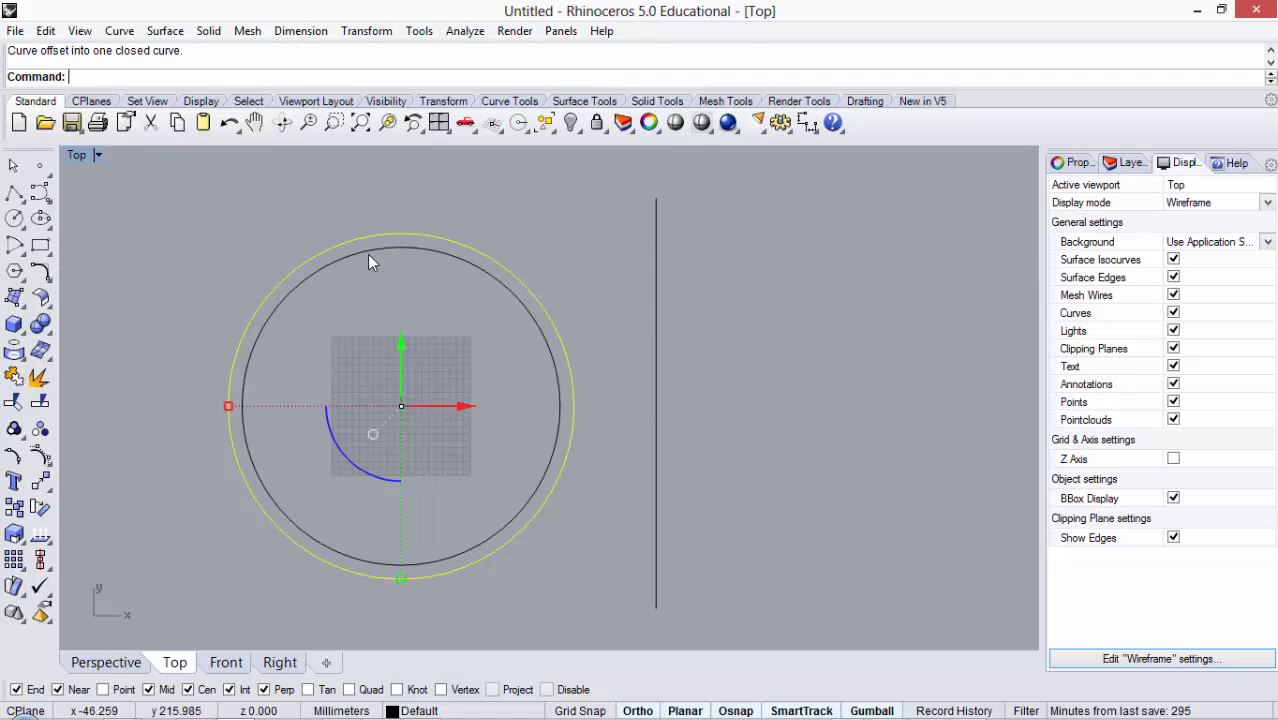
{"action": "key", "text": "Return"}
{"action": "left_click", "coordinate": [264, 191]}
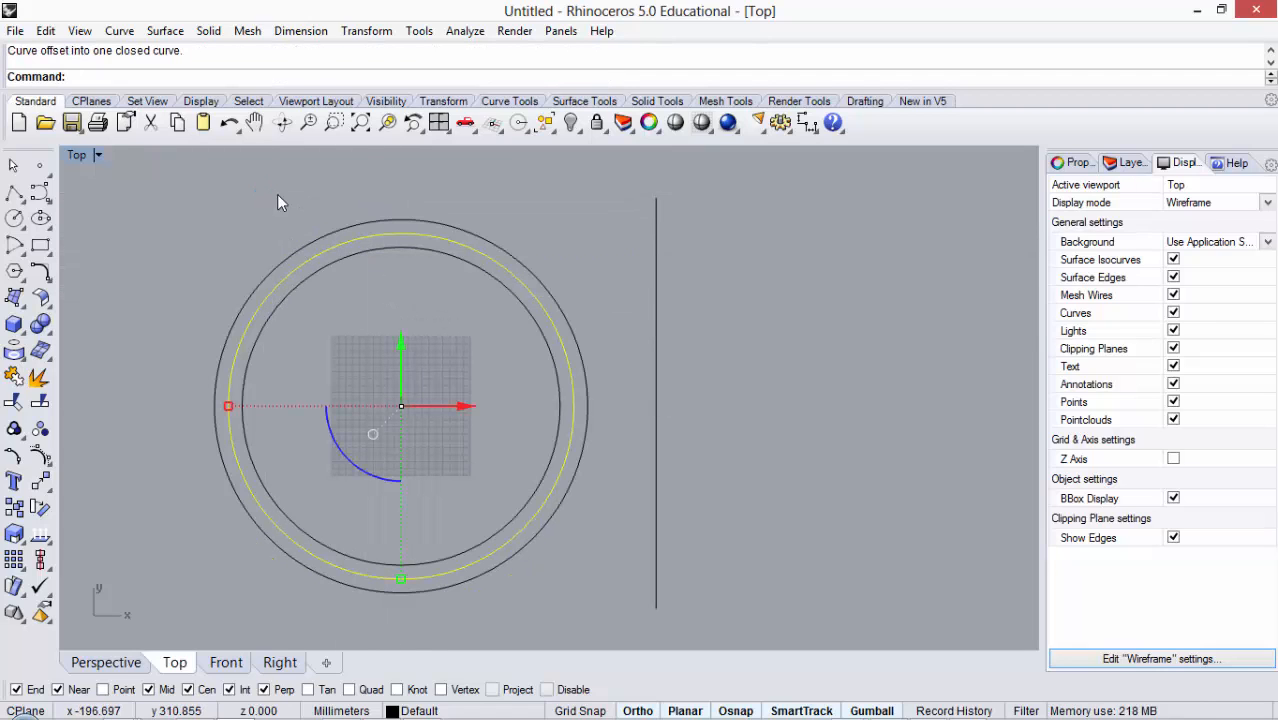
{"action": "key", "text": "Escape"}
Step: Delete the outer and inner offset circles, keeping the original circle
{"action": "left_click", "coordinate": [413, 218]}
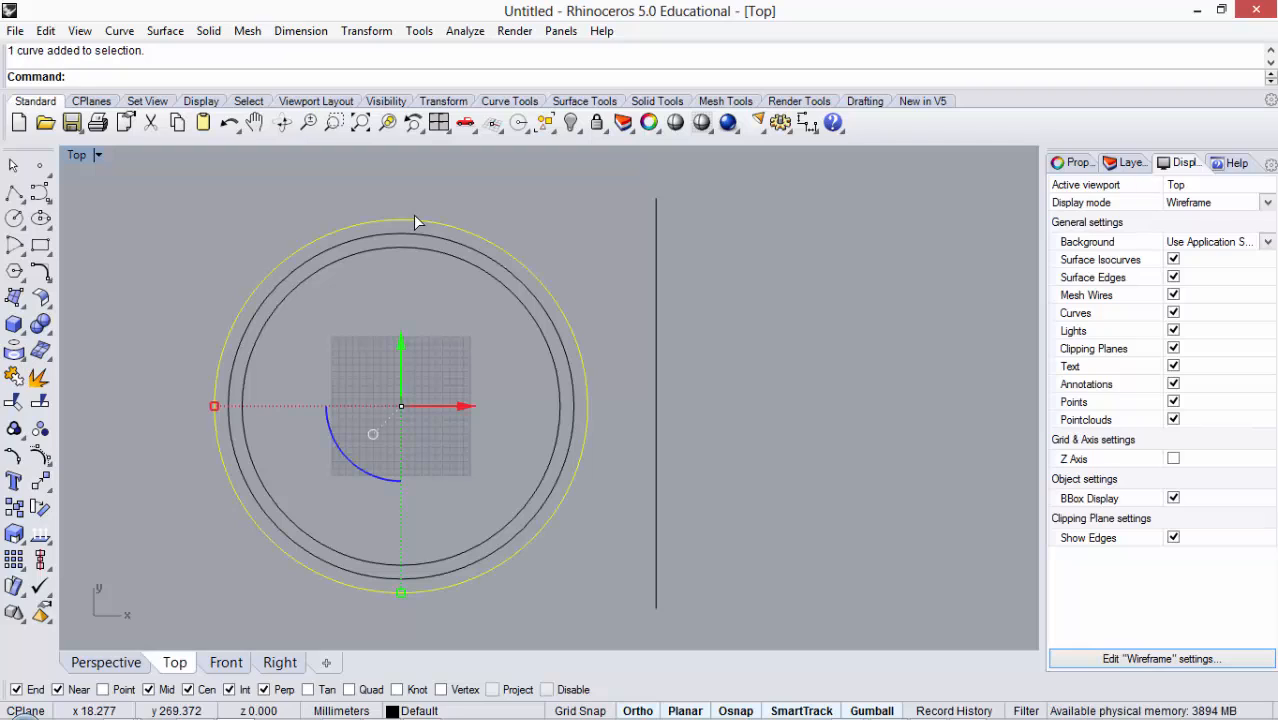
{"action": "key", "text": "Delete"}
{"action": "left_click", "coordinate": [401, 244]}
{"action": "key", "text": "Delete"}
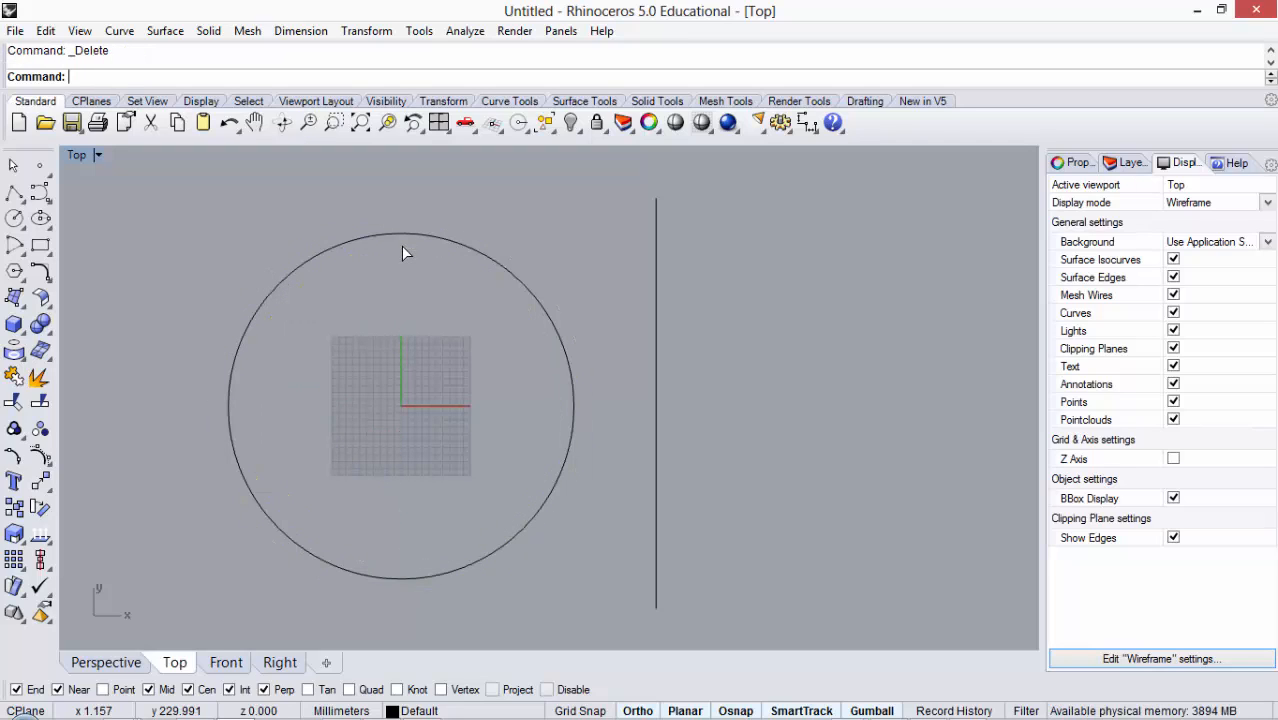
Step: Align the circle and the vertical line by VertCenter, with the alignment point on the vertical axis through the circle's centre
{"action": "scroll", "coordinate": [787, 270], "scroll_direction": "down", "scroll_amount": 2}
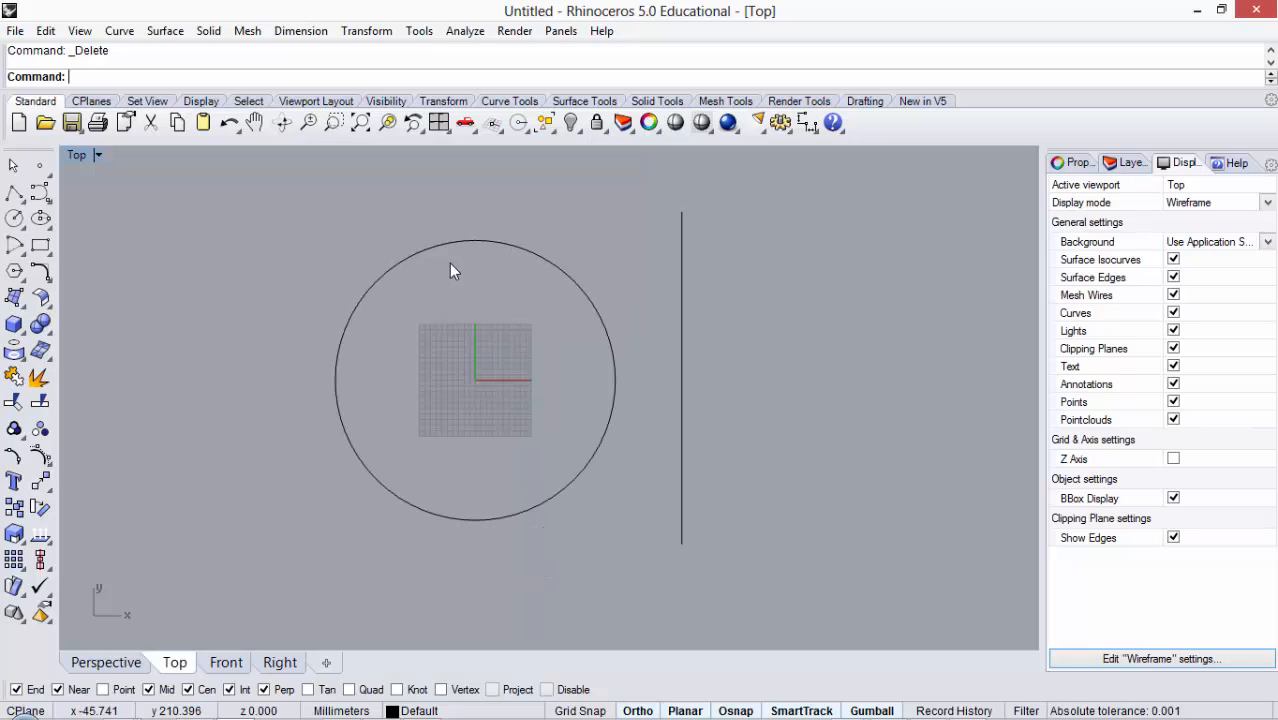
{"action": "scroll", "coordinate": [310, 278], "scroll_direction": "up", "scroll_amount": 2}
{"action": "scroll", "coordinate": [788, 239], "scroll_direction": "down", "scroll_amount": 1}
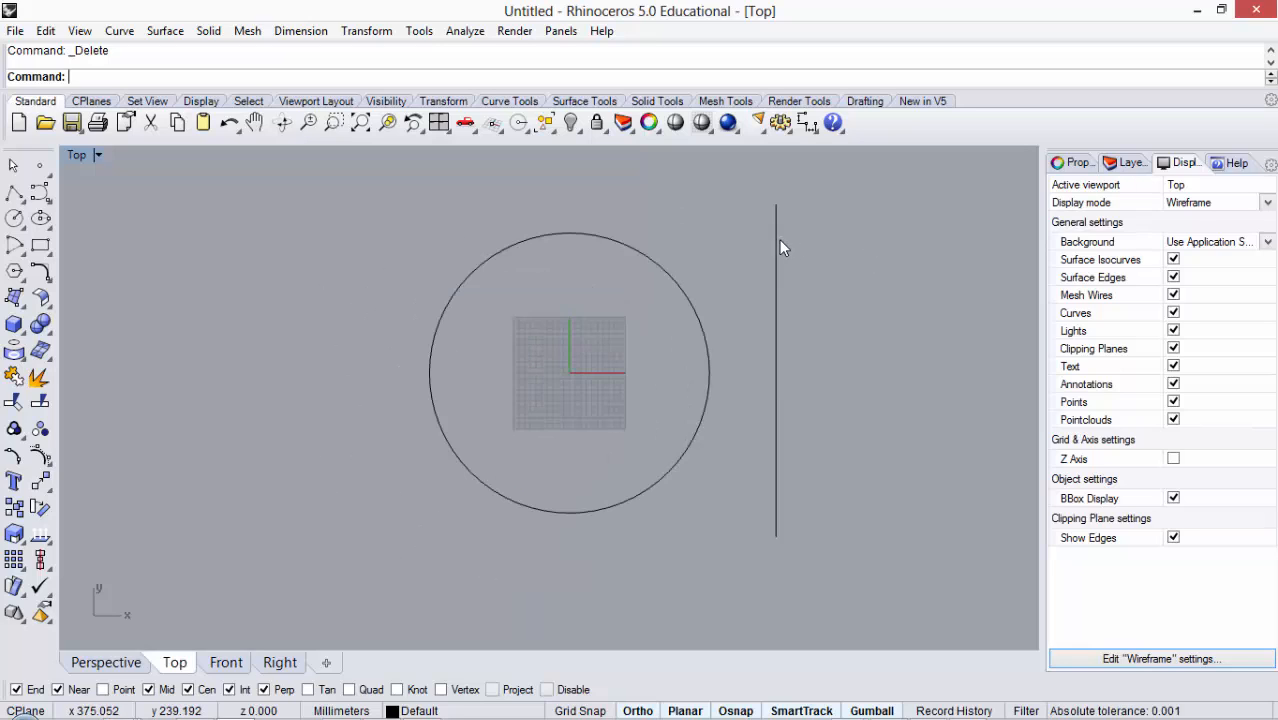
{"action": "scroll", "coordinate": [470, 440], "scroll_direction": "down", "scroll_amount": 1}
{"action": "scroll", "coordinate": [559, 393], "scroll_direction": "up", "scroll_amount": 1}
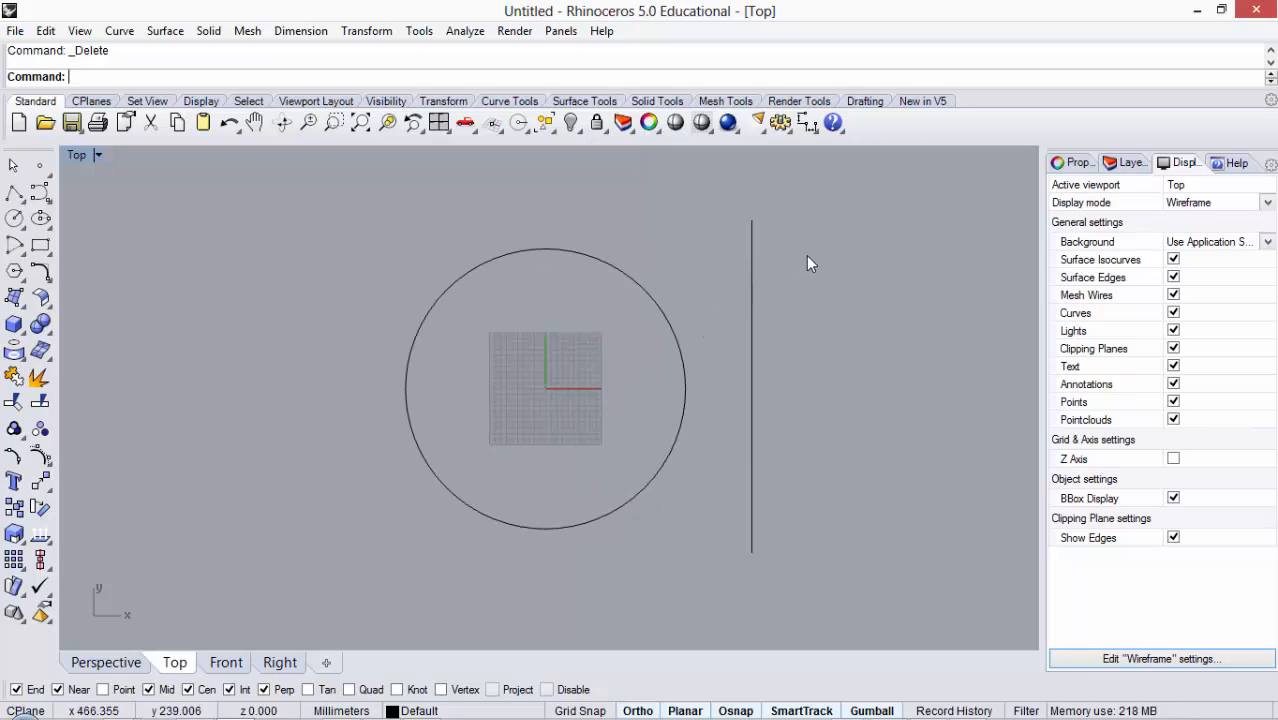
{"action": "left_click_drag", "start_coordinate": [273, 179], "coordinate": [904, 587]}
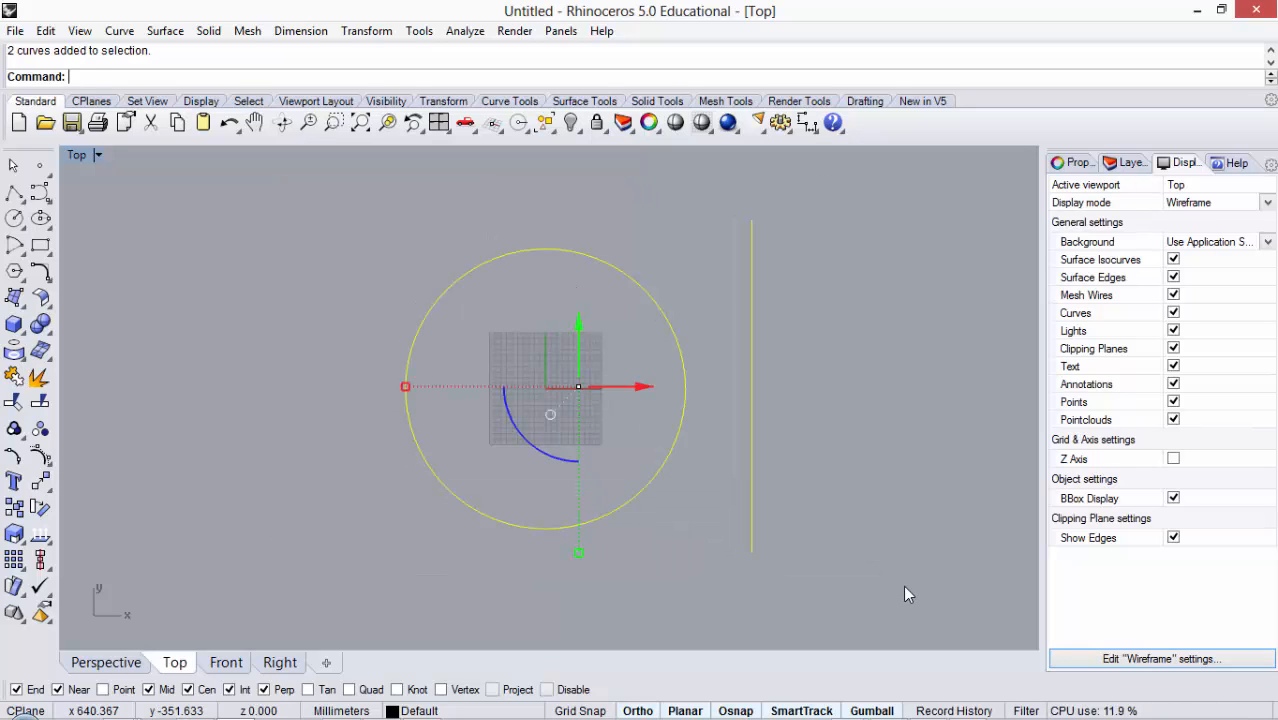
{"action": "type", "text": "Align"}
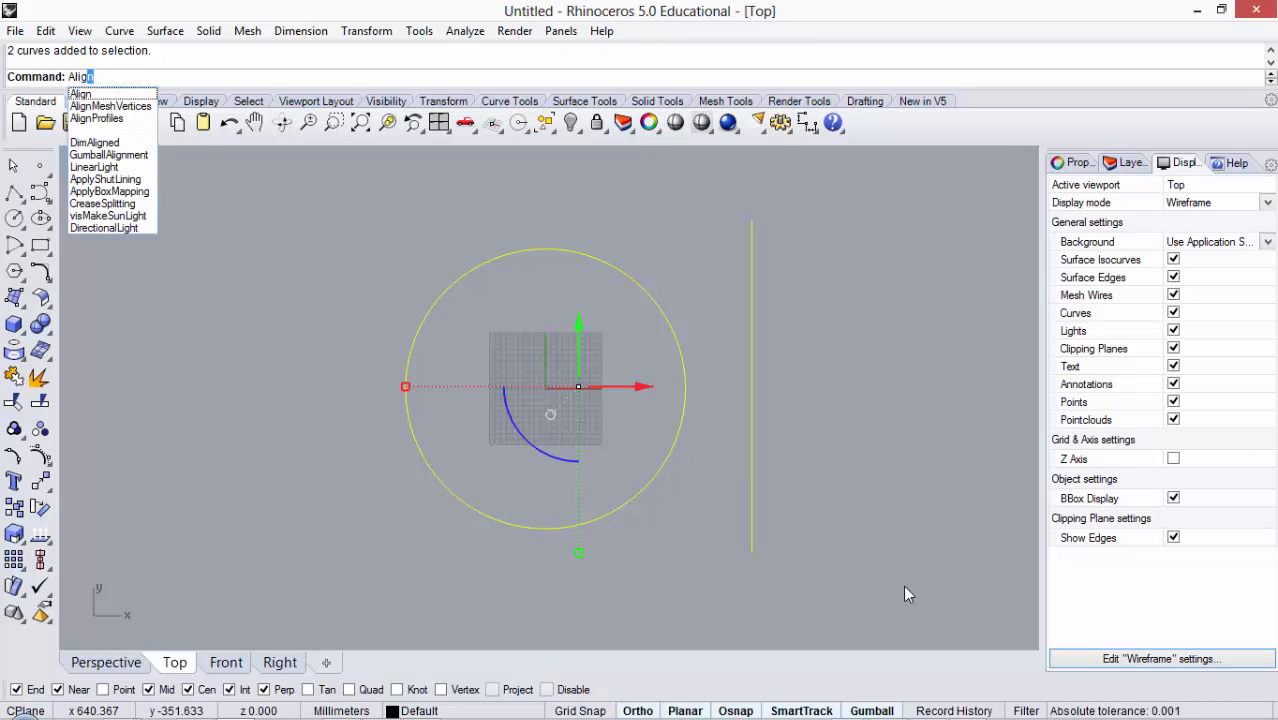
{"action": "key", "text": "Return"}
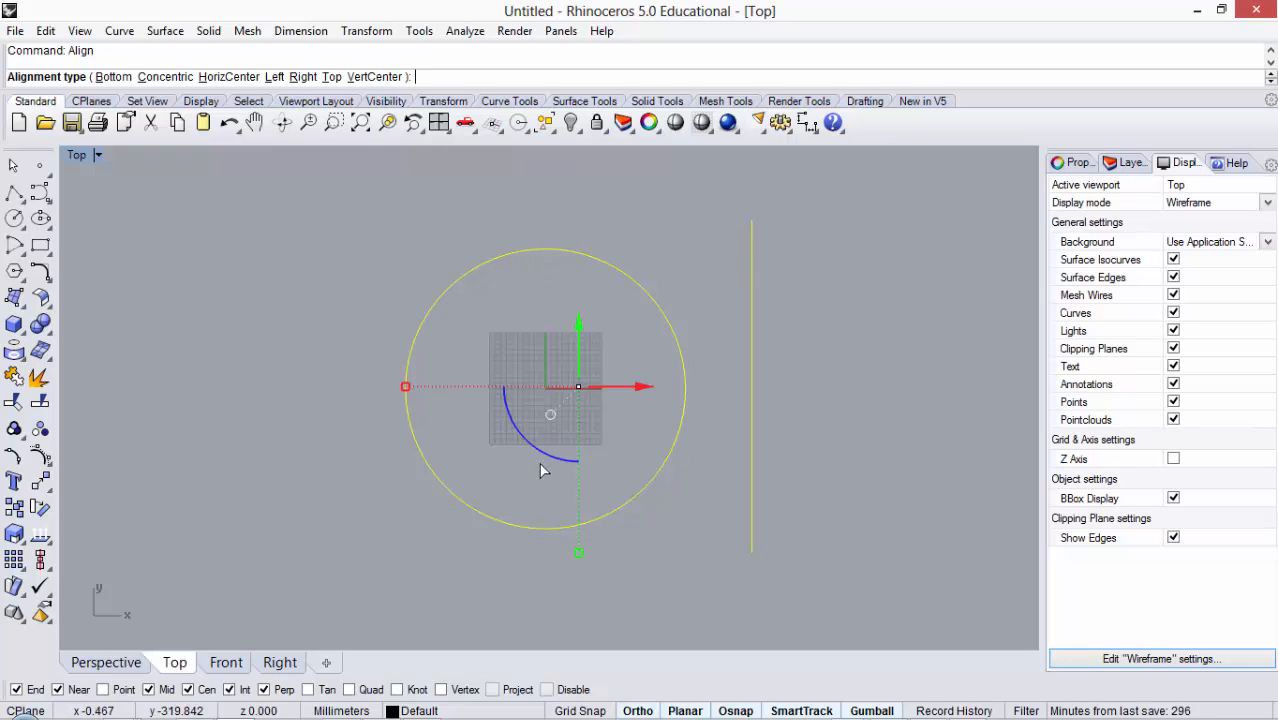
{"action": "left_click", "coordinate": [375, 78]}
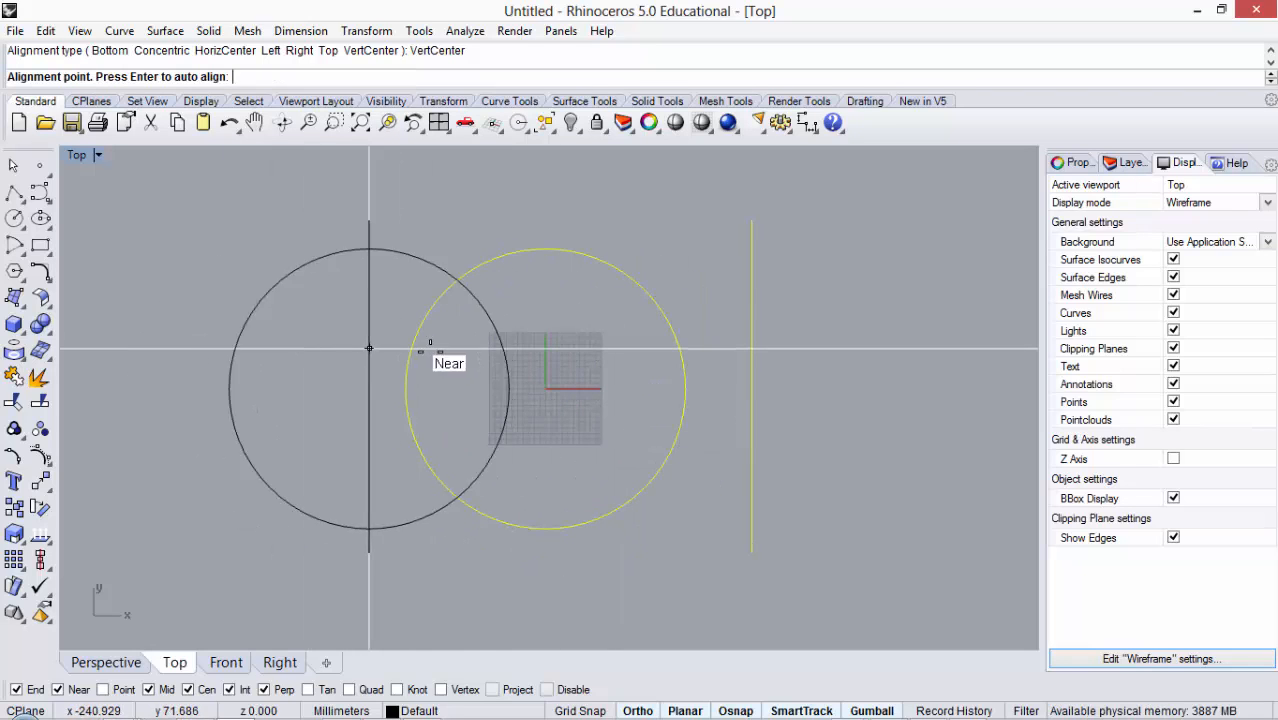
{"action": "left_click", "coordinate": [545, 371]}
{"action": "left_click", "coordinate": [612, 244]}
{"action": "scroll", "coordinate": [582, 266], "scroll_direction": "up", "scroll_amount": 2}
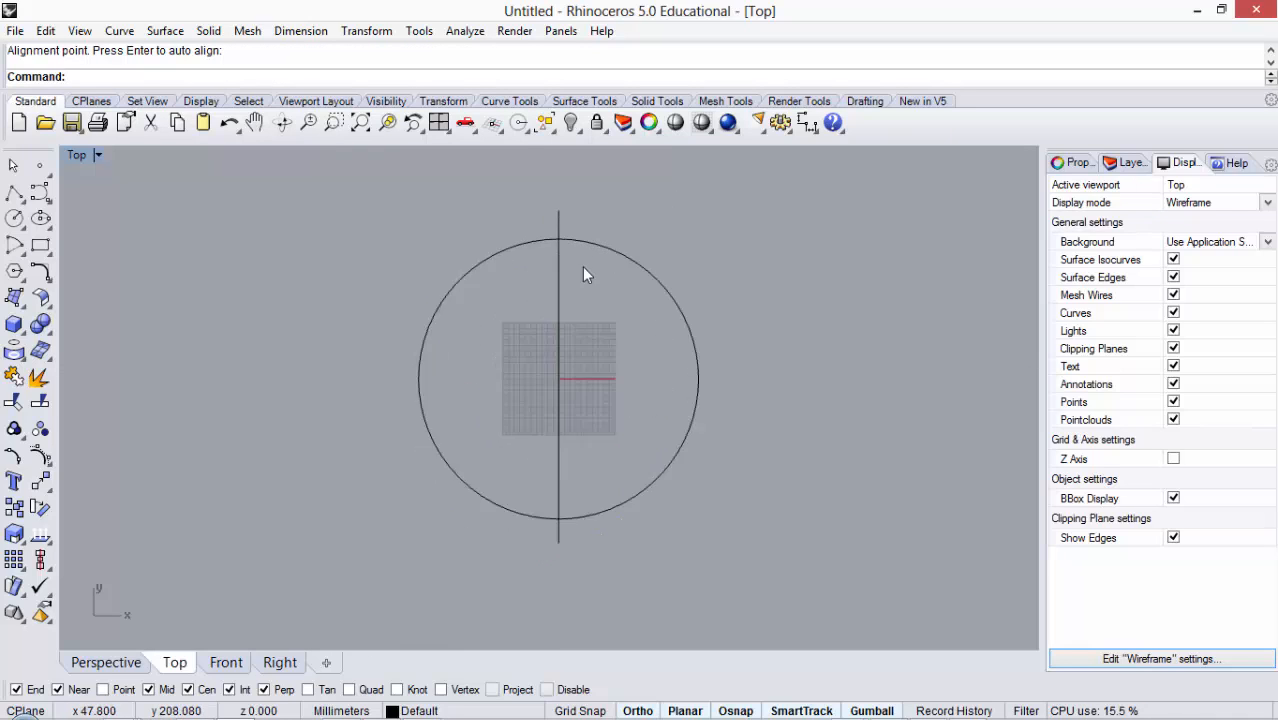
{"action": "scroll", "coordinate": [578, 259], "scroll_direction": "down", "scroll_amount": 1}
{"action": "scroll", "coordinate": [573, 292], "scroll_direction": "up", "scroll_amount": 1}
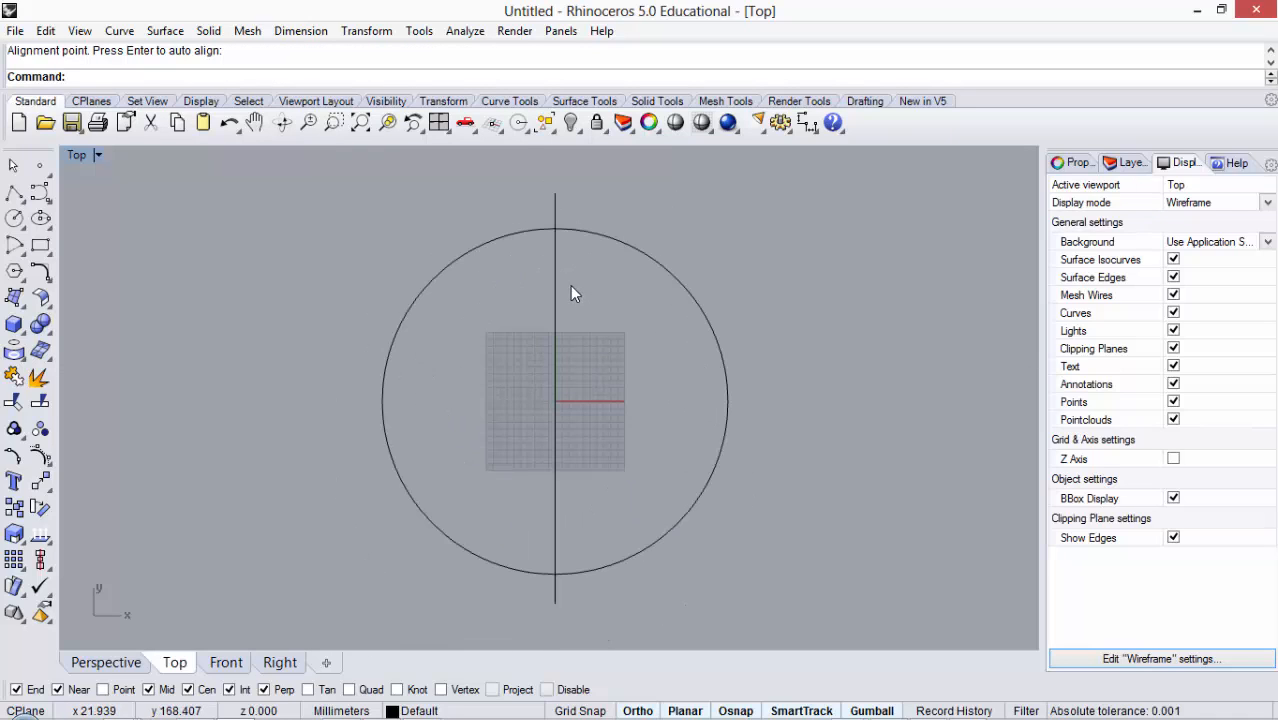
Step: Undo the last trim
{"action": "key", "text": "ctrl+z"}
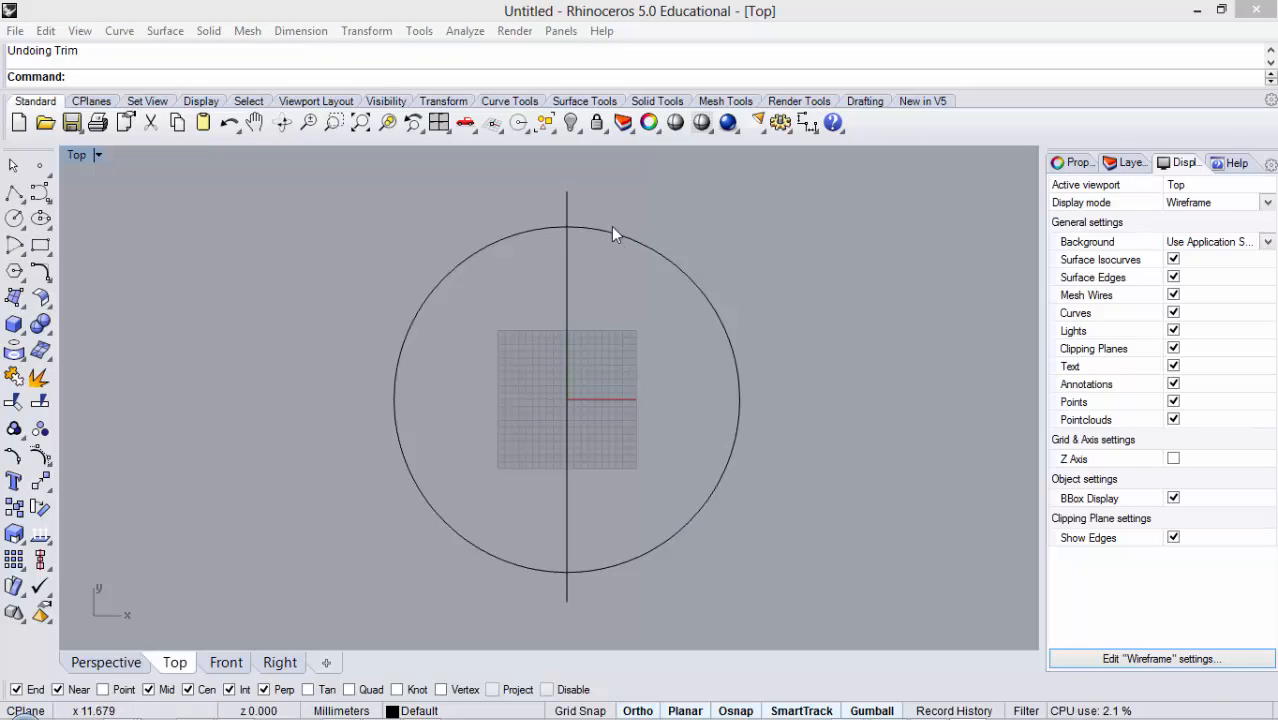
{"action": "scroll", "coordinate": [582, 252], "scroll_direction": "up", "scroll_amount": 2}
{"action": "scroll", "coordinate": [552, 252], "scroll_direction": "down", "scroll_amount": 1}
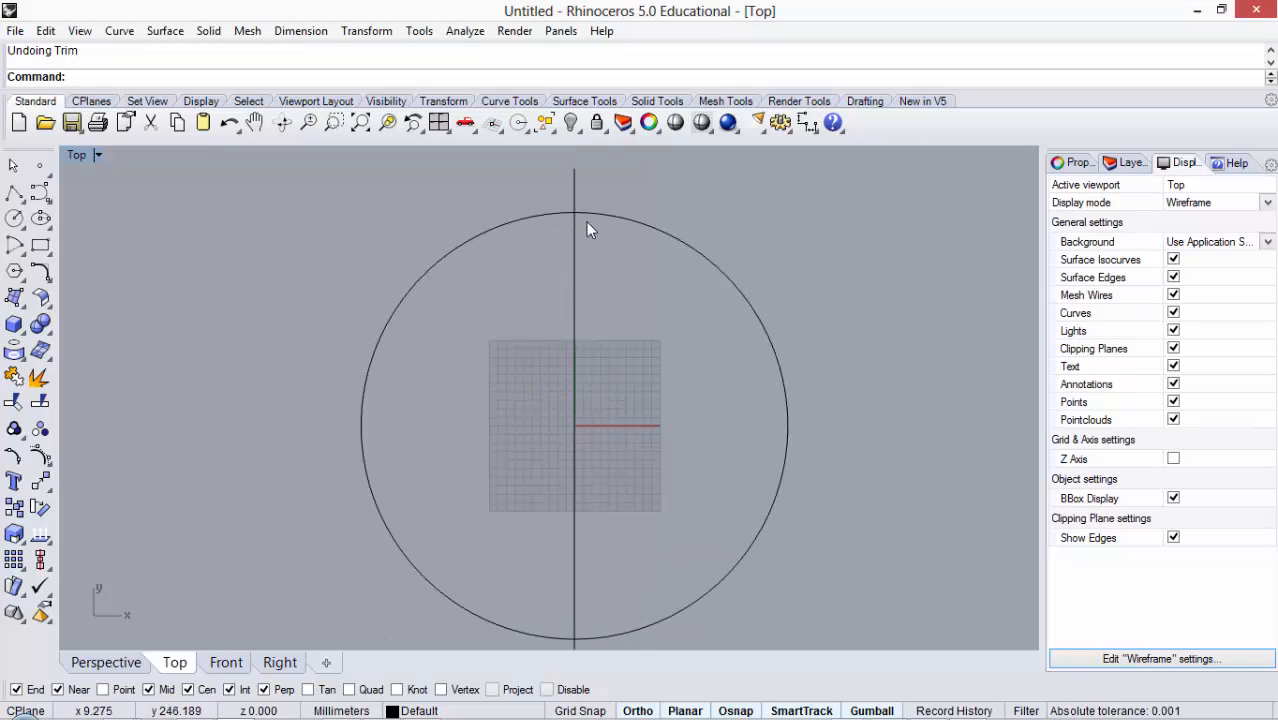
{"action": "left_click", "coordinate": [605, 215]}
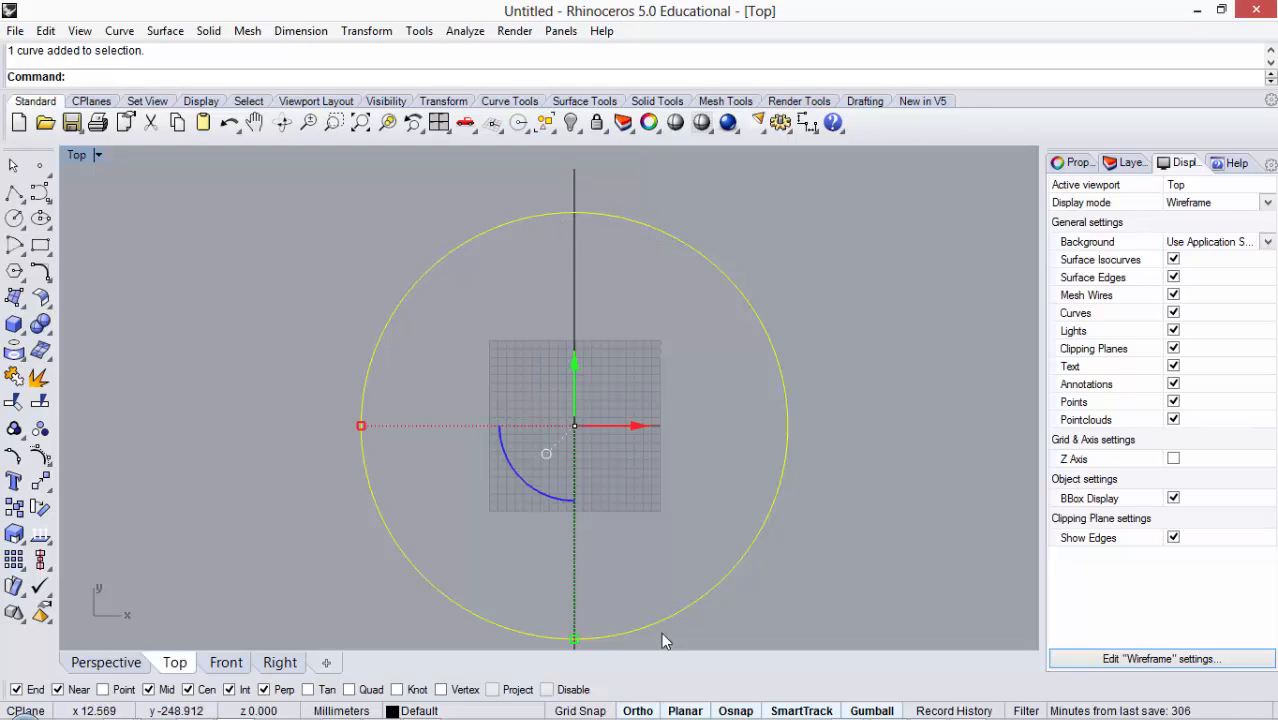
{"action": "scroll", "coordinate": [578, 317], "scroll_direction": "down", "scroll_amount": 2}
{"action": "scroll", "coordinate": [591, 296], "scroll_direction": "up", "scroll_amount": 1}
{"action": "scroll", "coordinate": [591, 296], "scroll_direction": "down", "scroll_amount": 1}
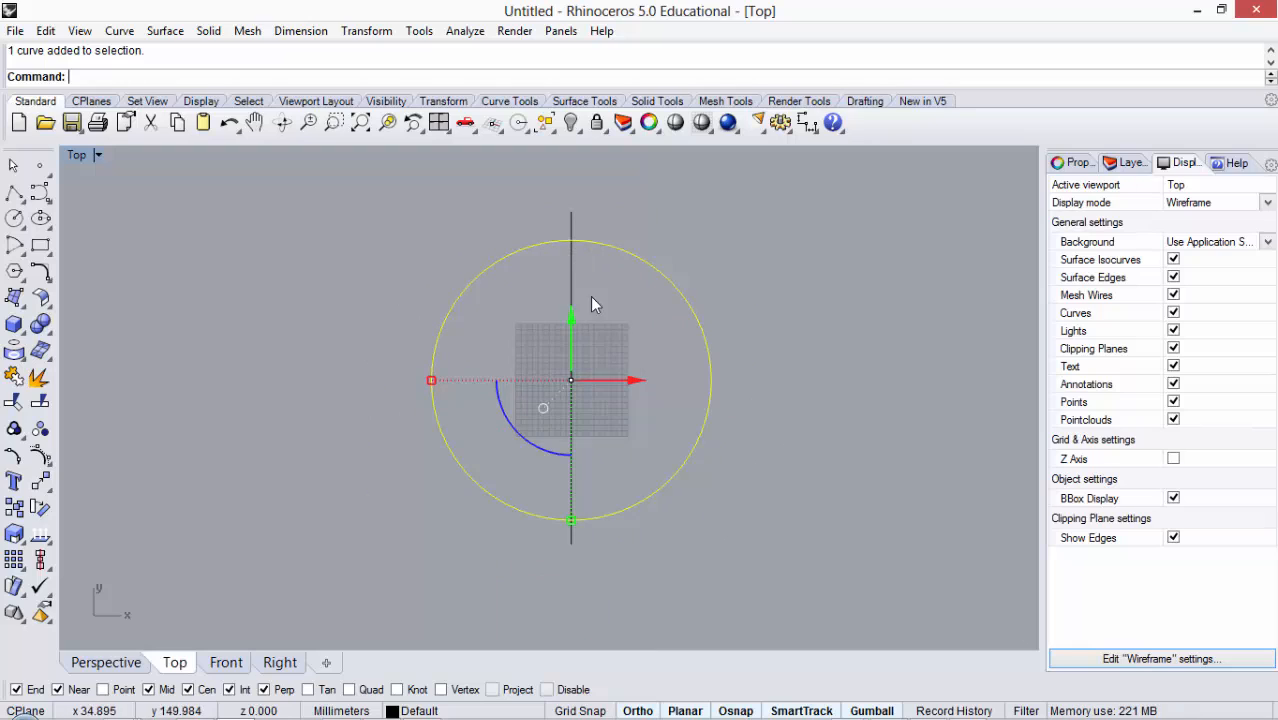
{"action": "scroll", "coordinate": [595, 300], "scroll_direction": "up", "scroll_amount": 1}
{"action": "key", "text": "Escape"}
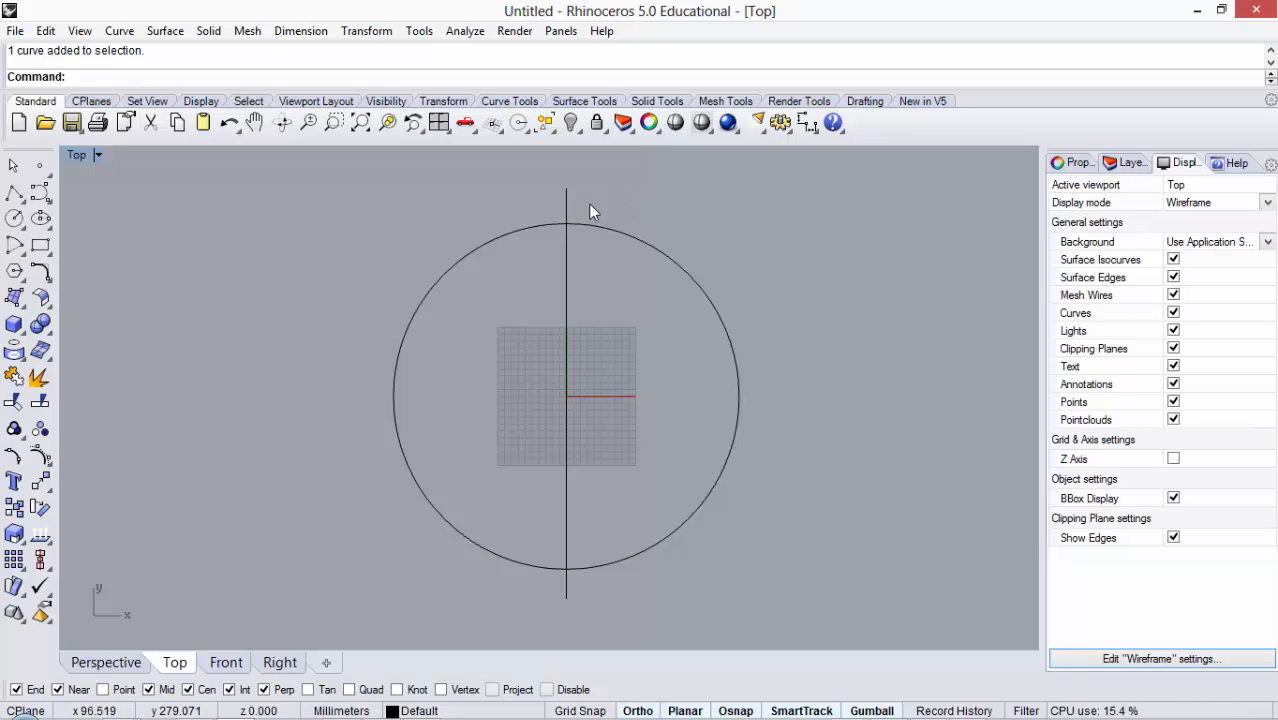
Step: Draw a 500 mm horizontal polyline across the full diameter of the circle and delete it
{"action": "left_click", "coordinate": [14, 191]}
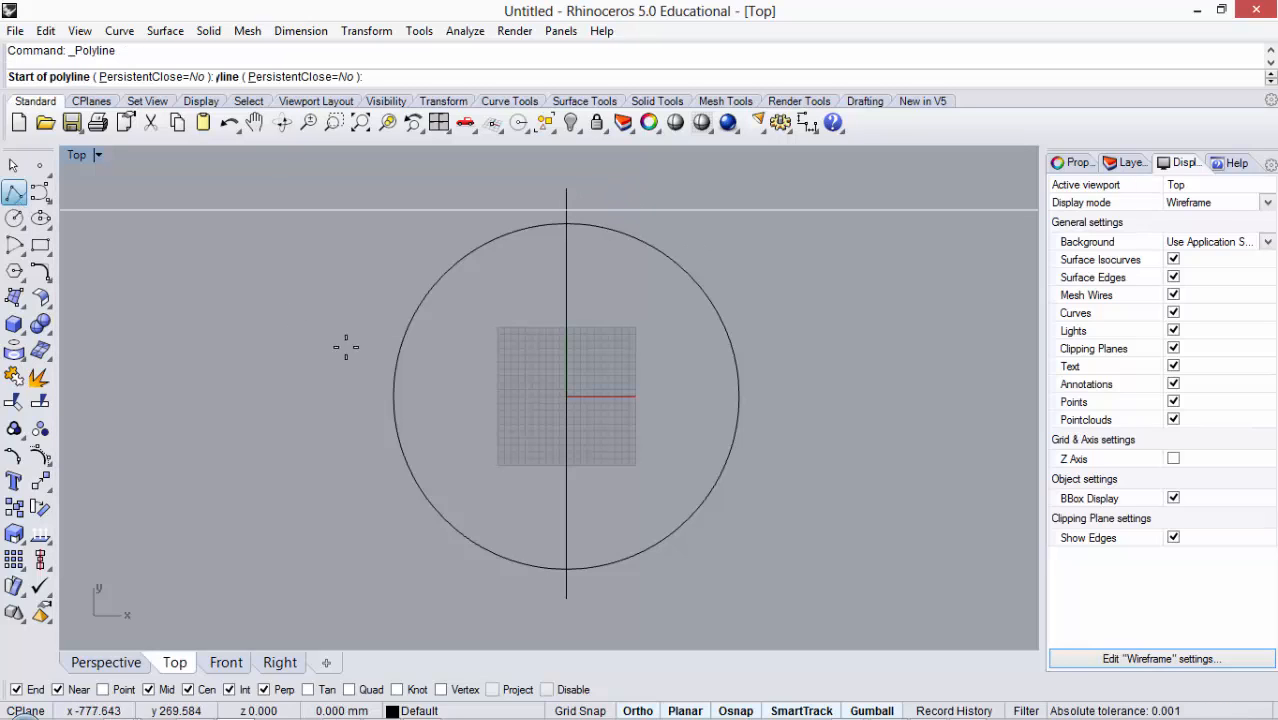
{"action": "left_click", "coordinate": [385, 397]}
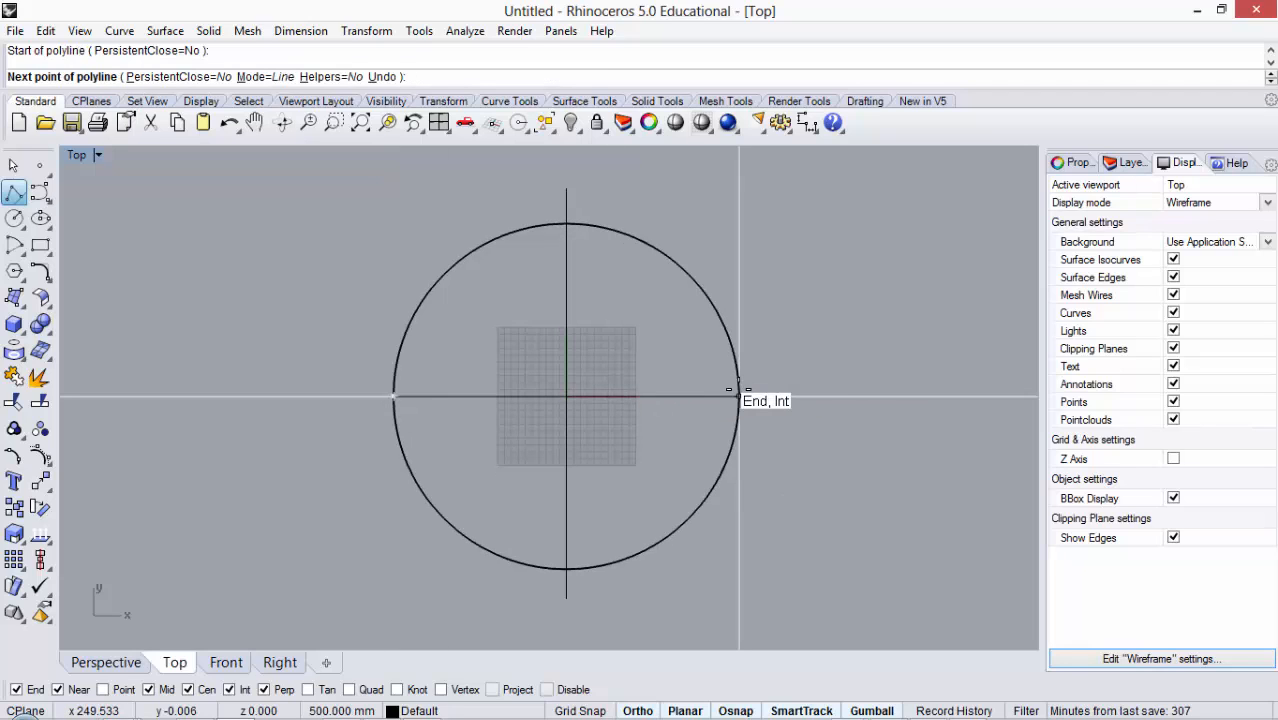
{"action": "left_click", "coordinate": [738, 397]}
{"action": "key", "text": "Return"}
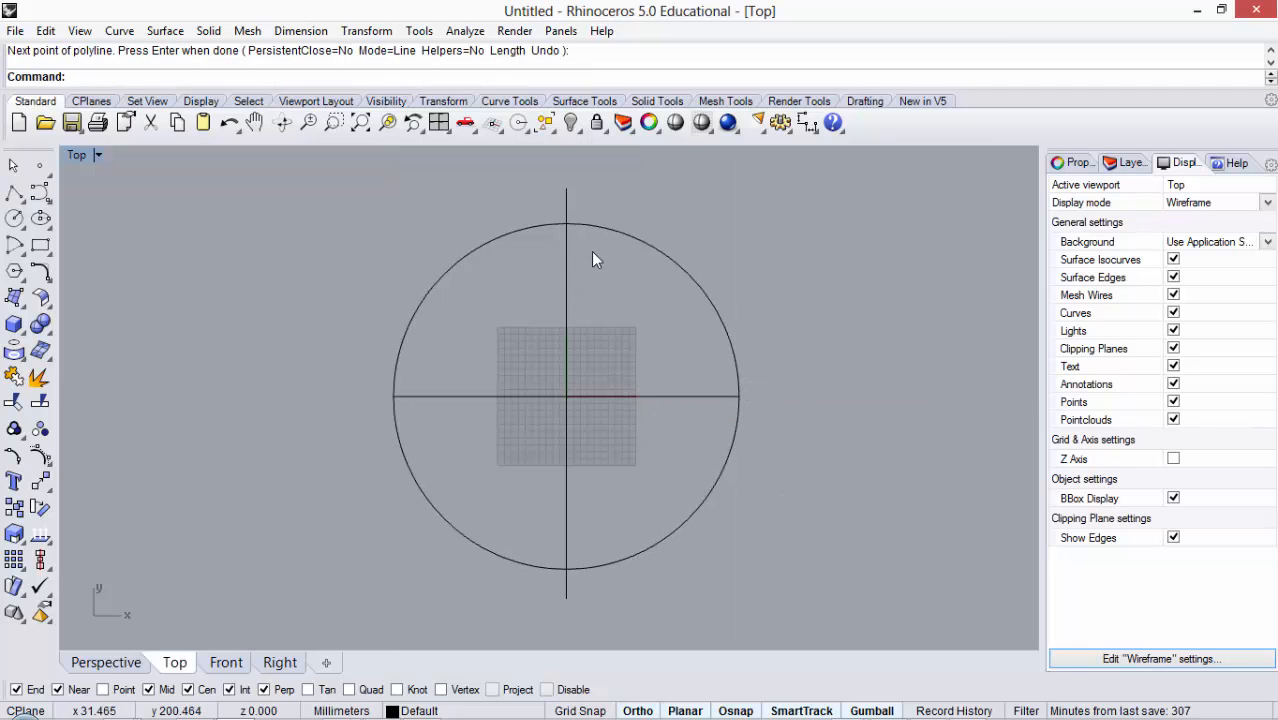
{"action": "left_click", "coordinate": [610, 398]}
{"action": "key", "text": "Delete"}
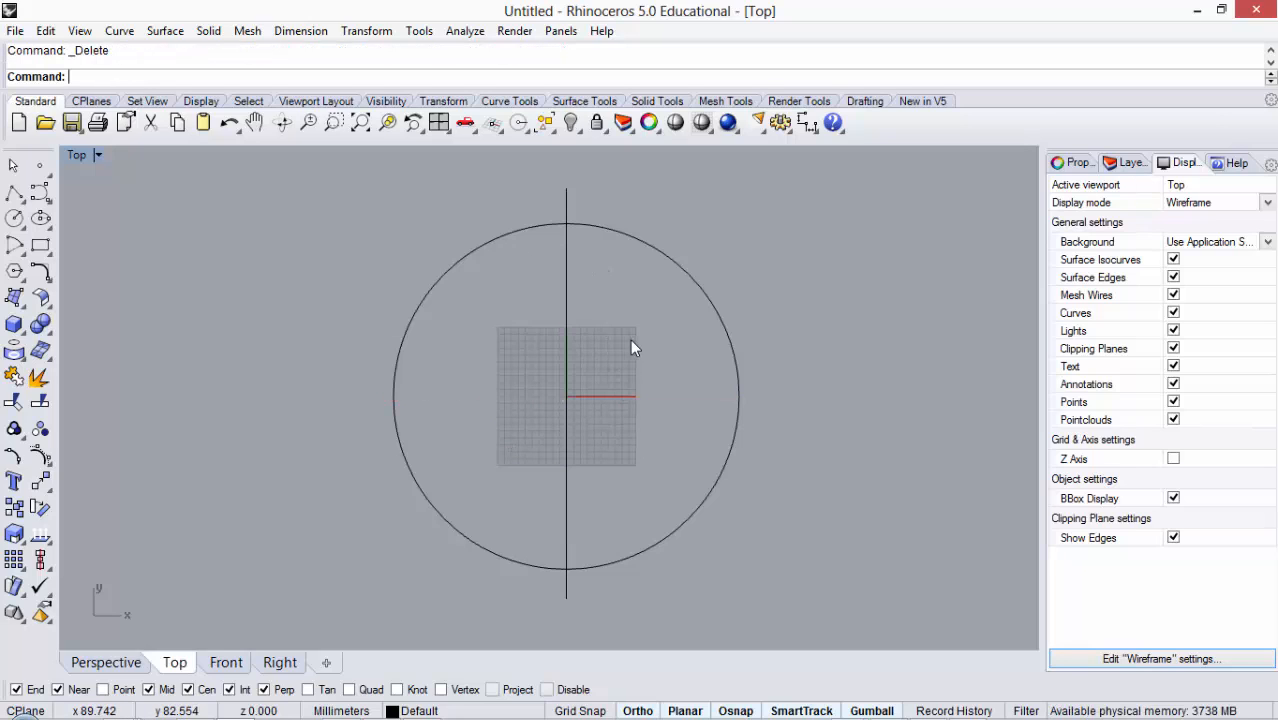
Step: Draw a horizontal polyline about 140 mm long from the middle of the vertical line to the right, ending inside the circle
{"action": "right_click", "coordinate": [212, 245]}
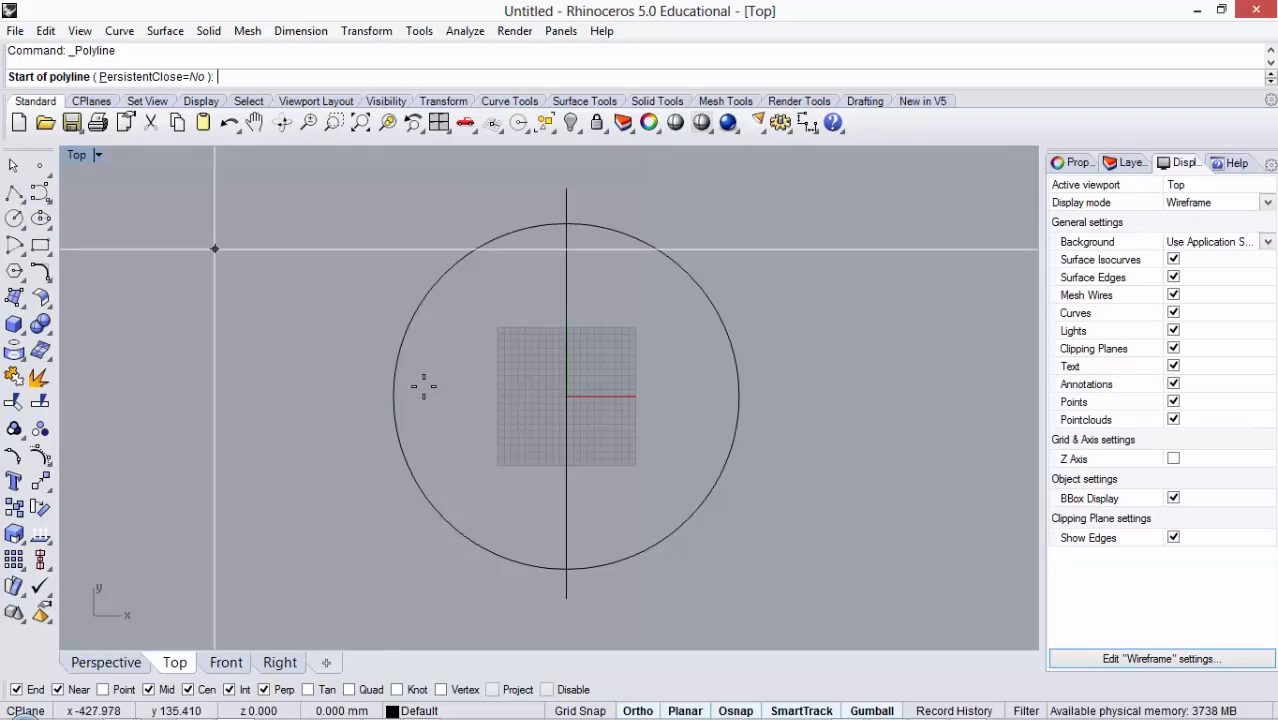
{"action": "left_click", "coordinate": [567, 396]}
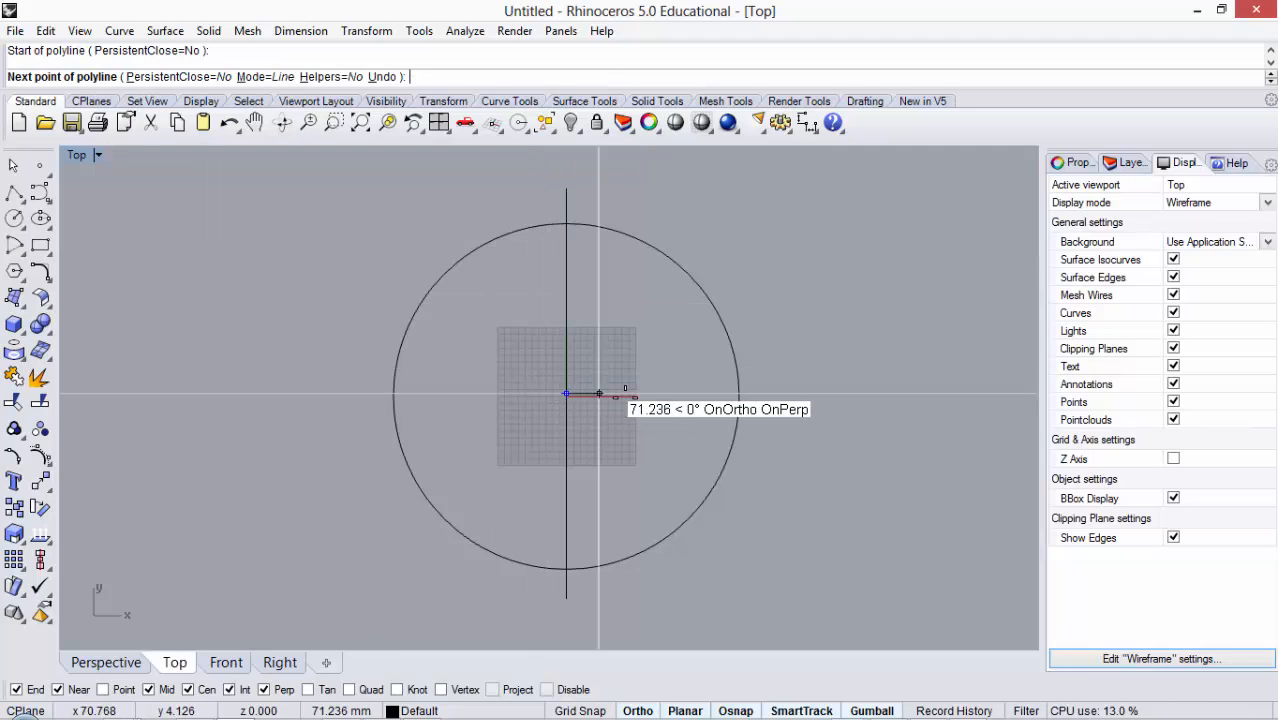
{"action": "left_click", "coordinate": [663, 395]}
{"action": "right_click", "coordinate": [663, 395]}
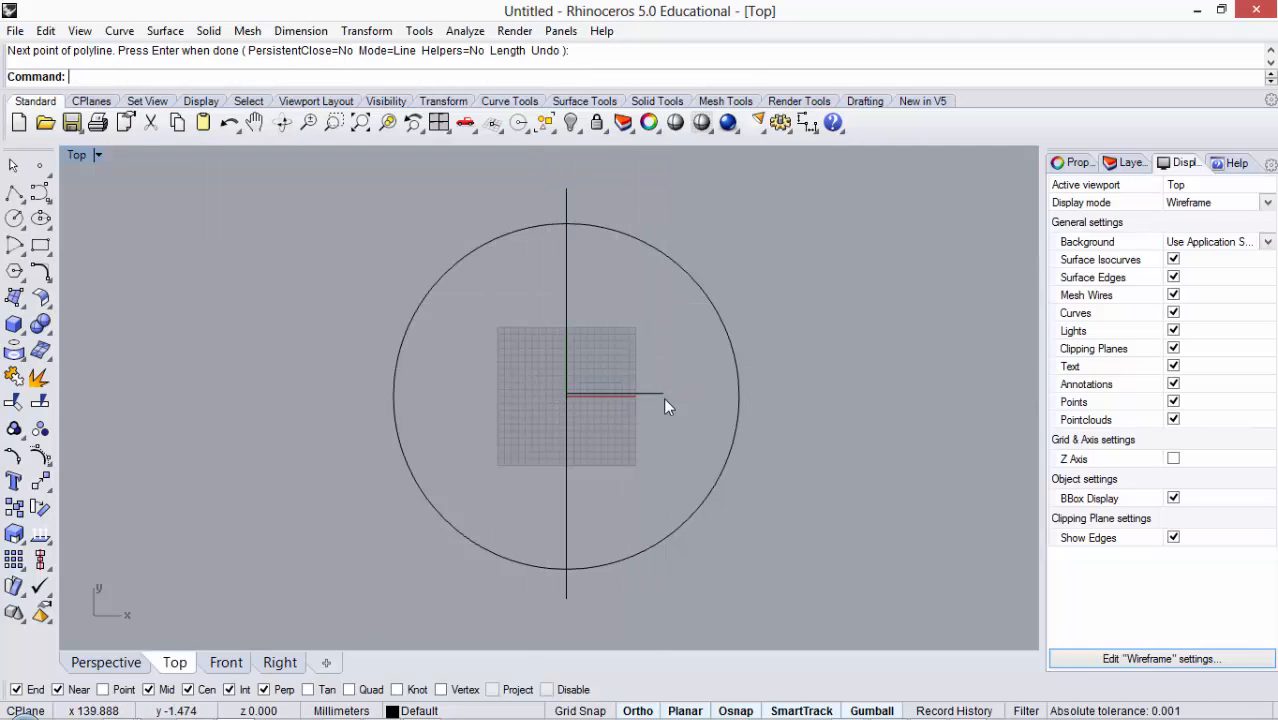
{"action": "scroll", "coordinate": [683, 450], "scroll_direction": "down", "scroll_amount": 2}
{"action": "scroll", "coordinate": [602, 498], "scroll_direction": "up", "scroll_amount": 3}
{"action": "scroll", "coordinate": [602, 498], "scroll_direction": "down", "scroll_amount": 1}
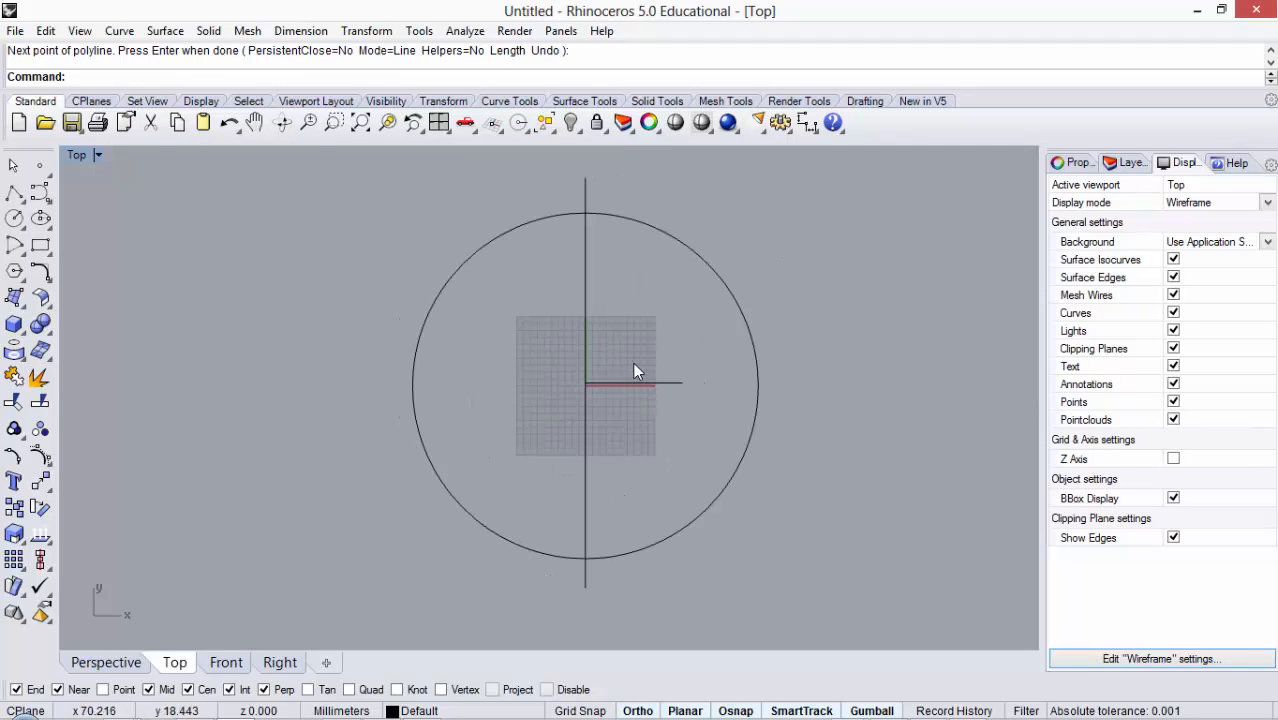
{"action": "scroll", "coordinate": [650, 300], "scroll_direction": "down", "scroll_amount": 1}
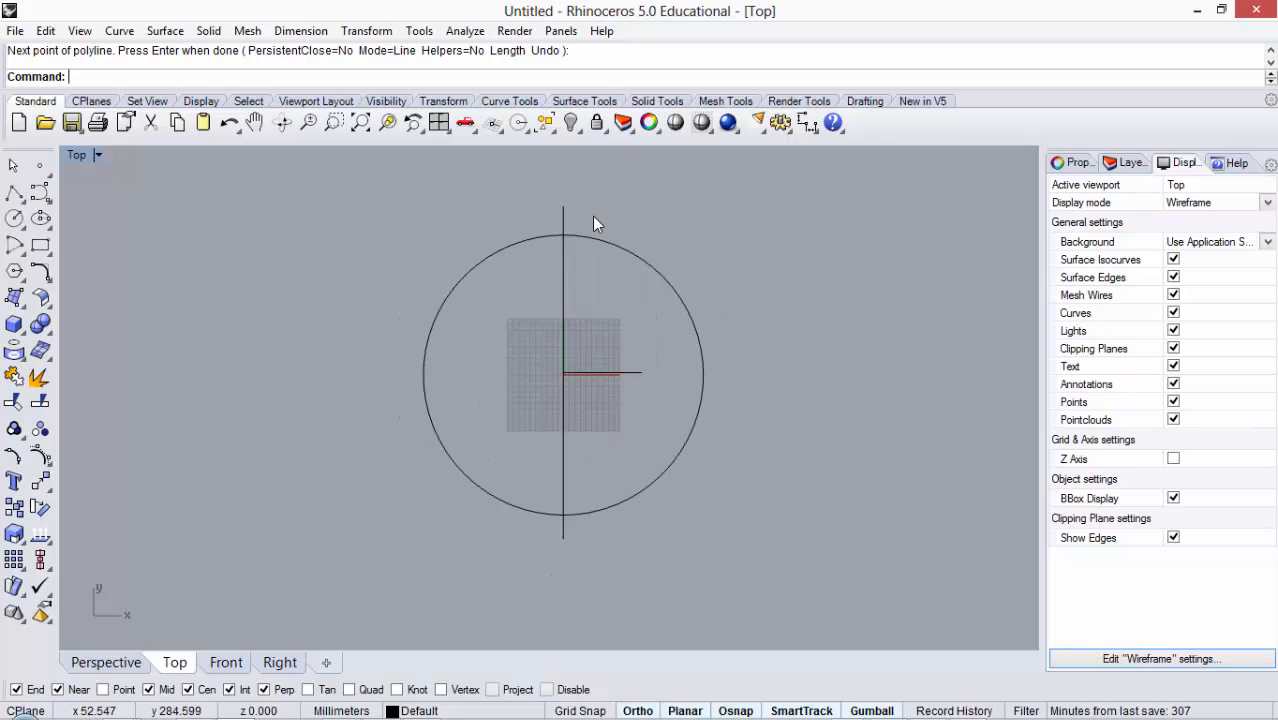
Step: Trim the two ends of the vertical line that extend outside the circle, using the circle as the cutting object
{"action": "type", "text": "Trim"}
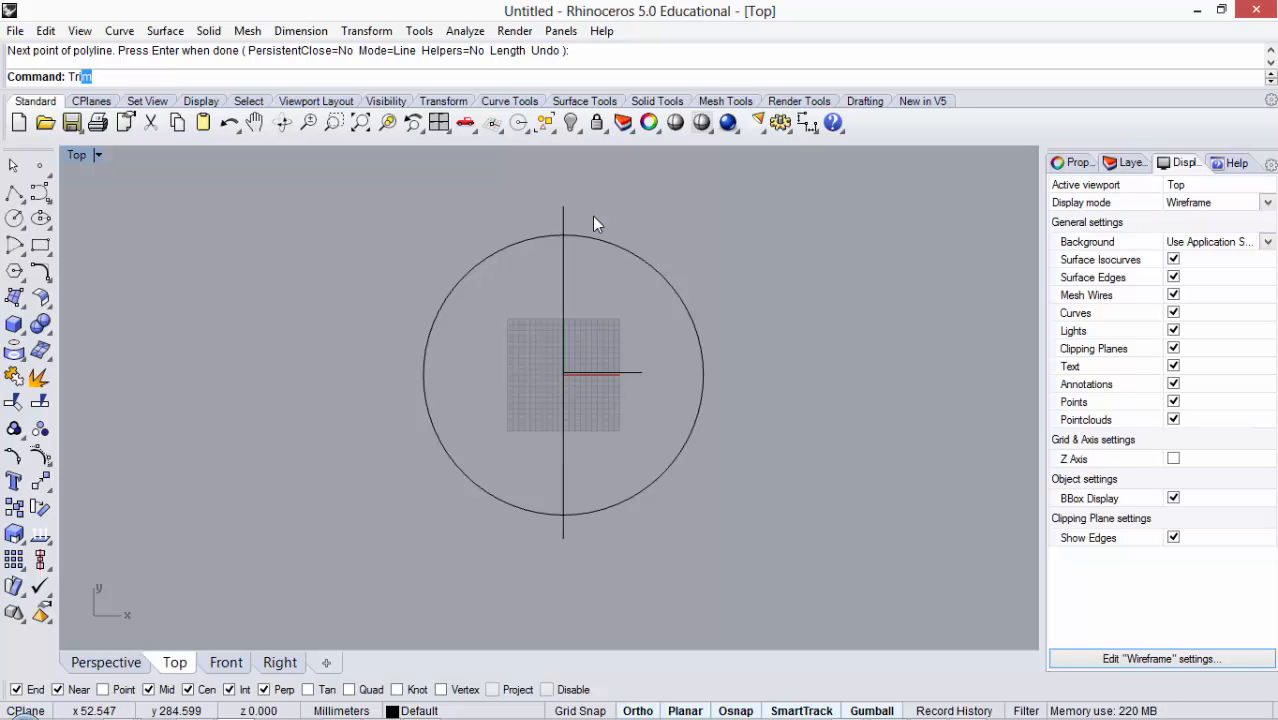
{"action": "key", "text": "Return"}
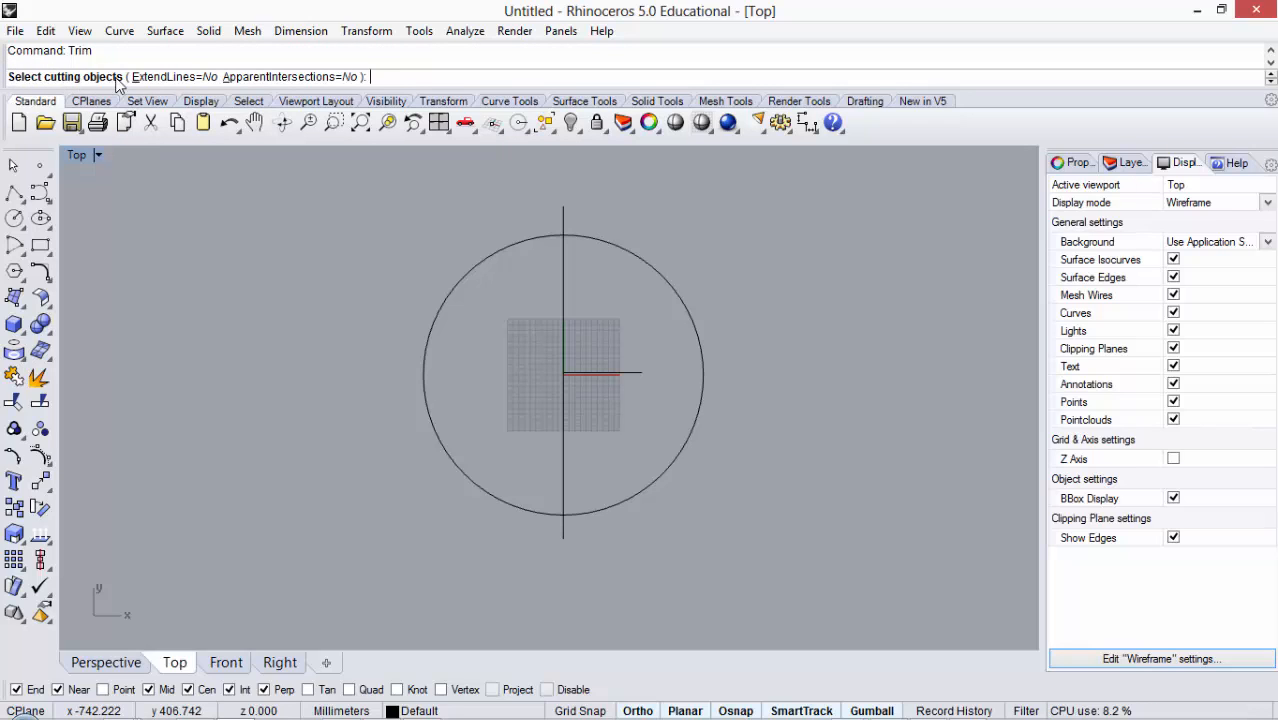
{"action": "left_click", "coordinate": [481, 266]}
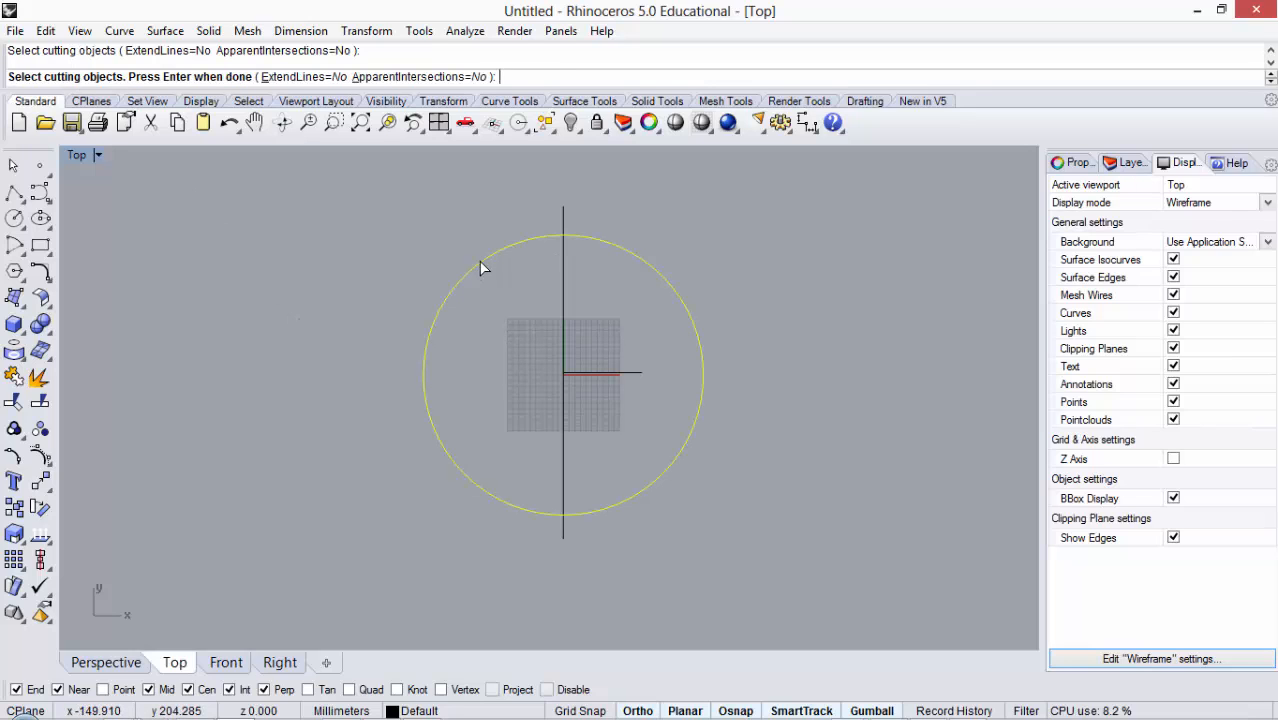
{"action": "key", "text": "Return"}
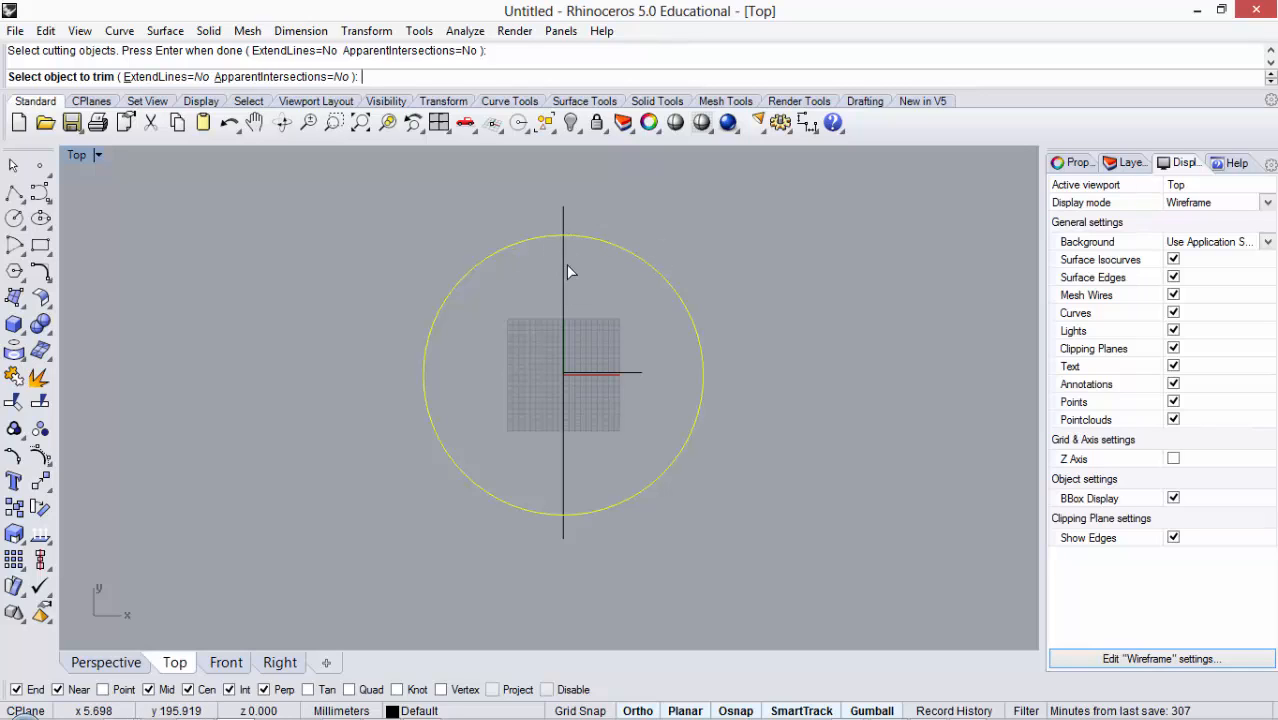
{"action": "scroll", "coordinate": [561, 285], "scroll_direction": "up", "scroll_amount": 2}
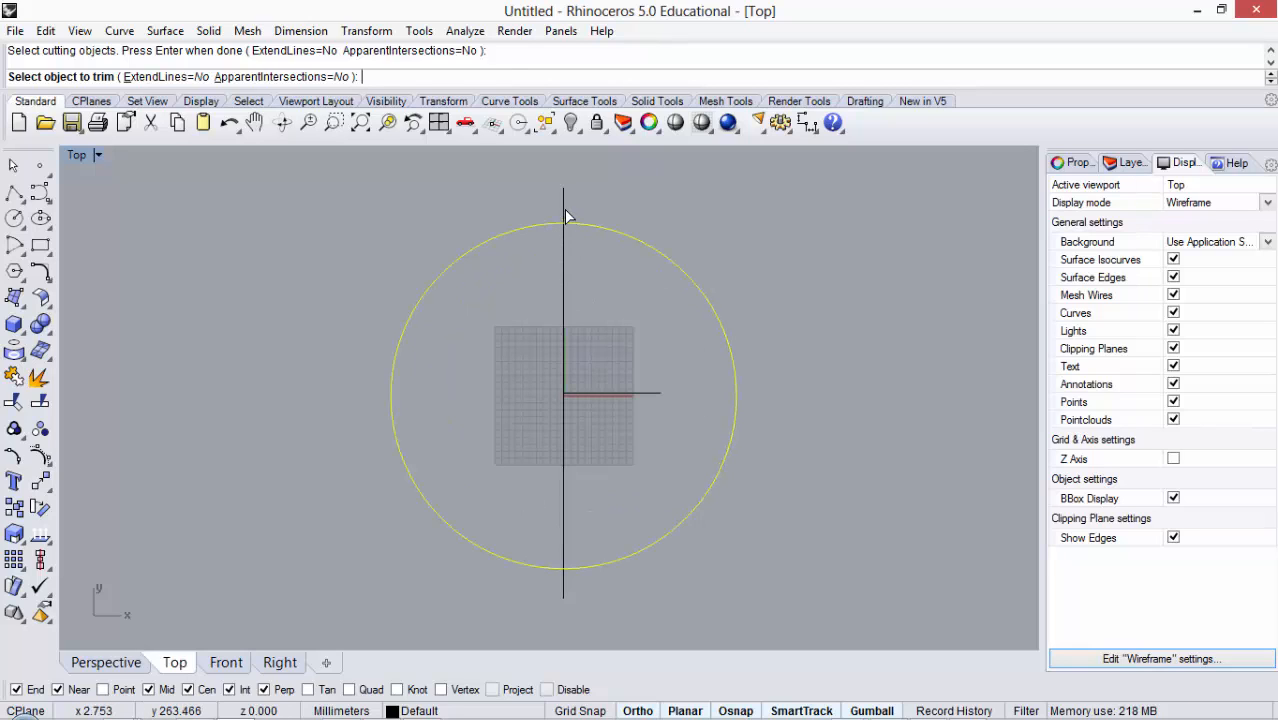
{"action": "left_click", "coordinate": [565, 204]}
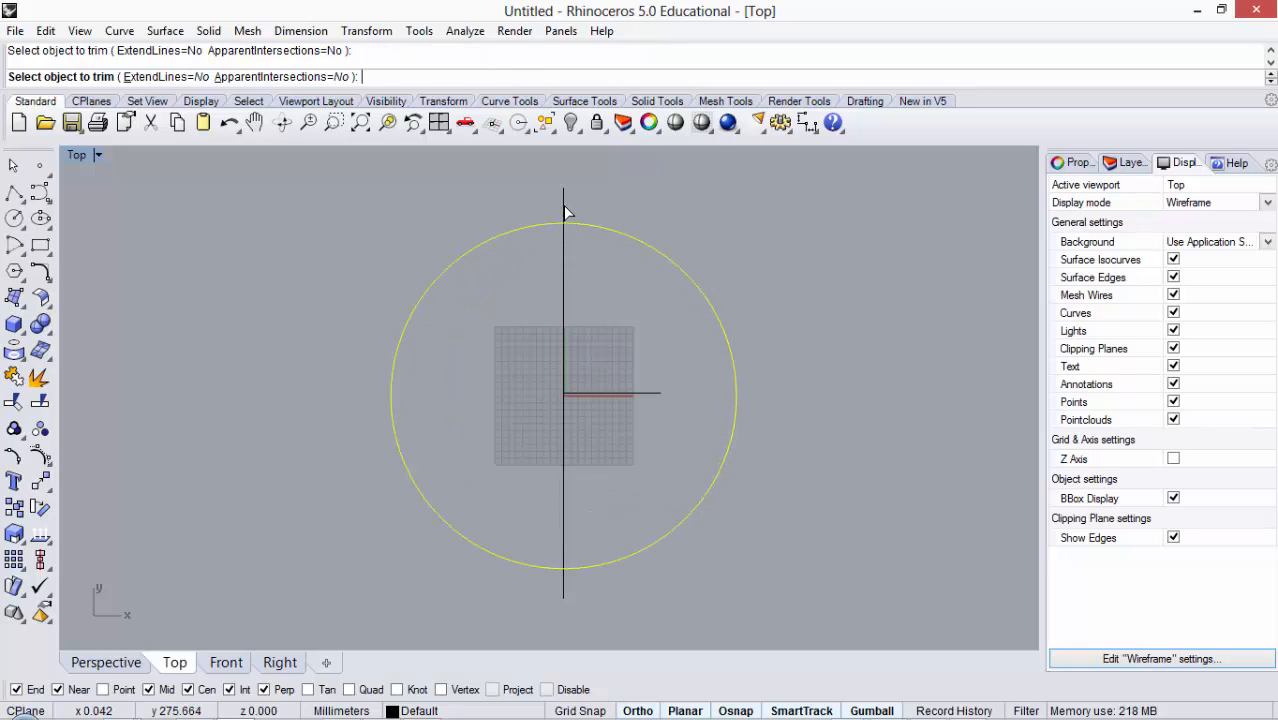
{"action": "left_click", "coordinate": [563, 587]}
Step: Undo both end trims, and try trimming the line's segment inside the circle before undoing that as well
{"action": "key", "text": "ctrl+z"}
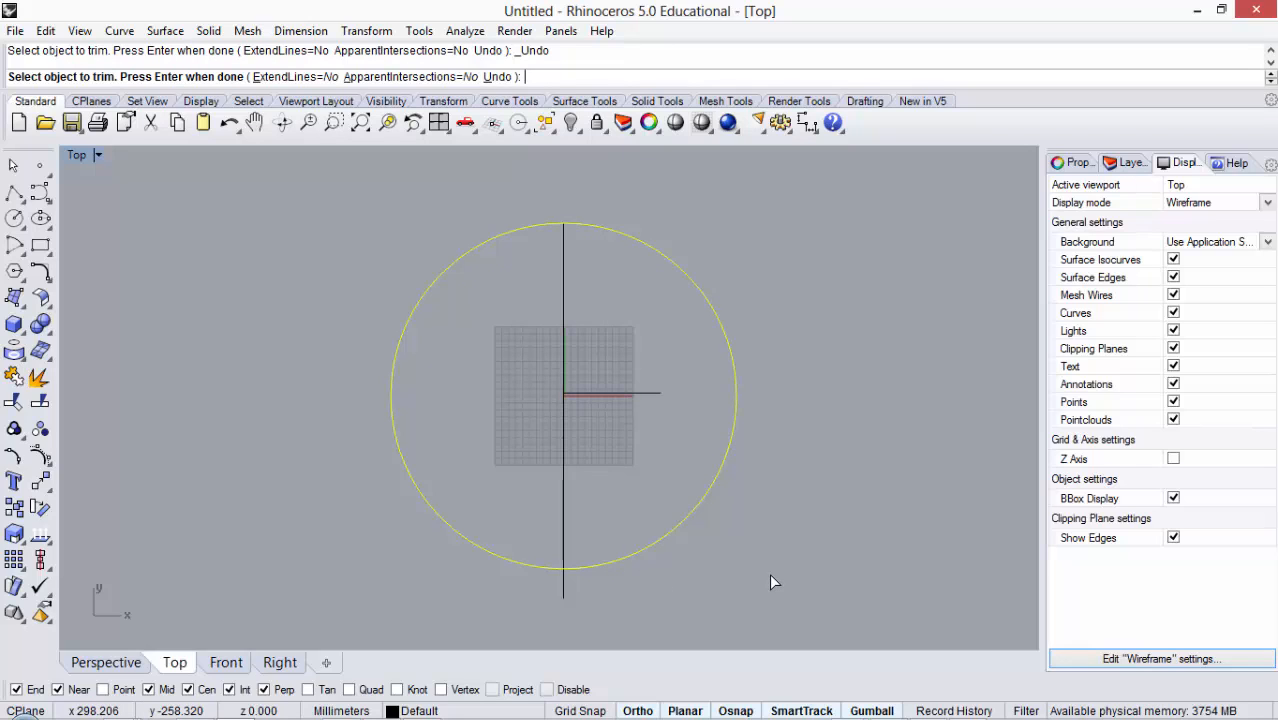
{"action": "key", "text": "ctrl+z"}
{"action": "left_click", "coordinate": [563, 266]}
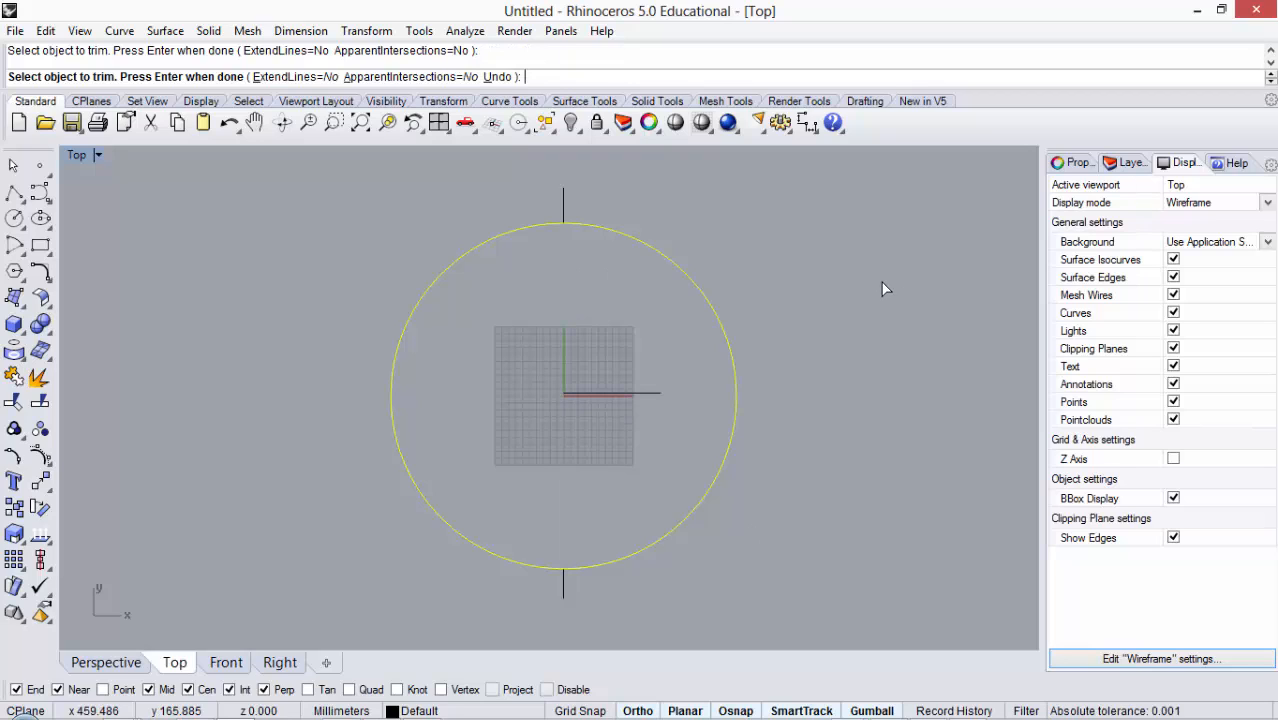
{"action": "key", "text": "ctrl+z"}
Step: Trim away the upper and lower ends of the vertical line again so it spans only the circle's diameter
{"action": "left_click", "coordinate": [564, 210]}
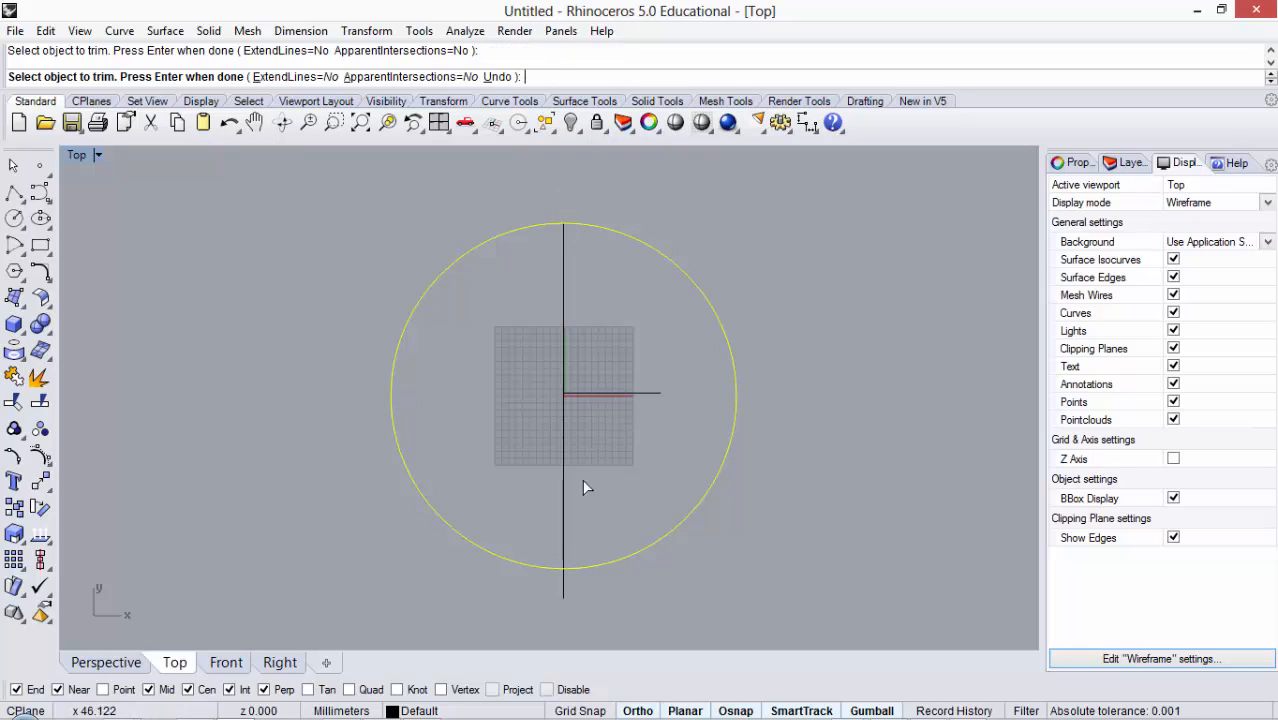
{"action": "left_click", "coordinate": [561, 585]}
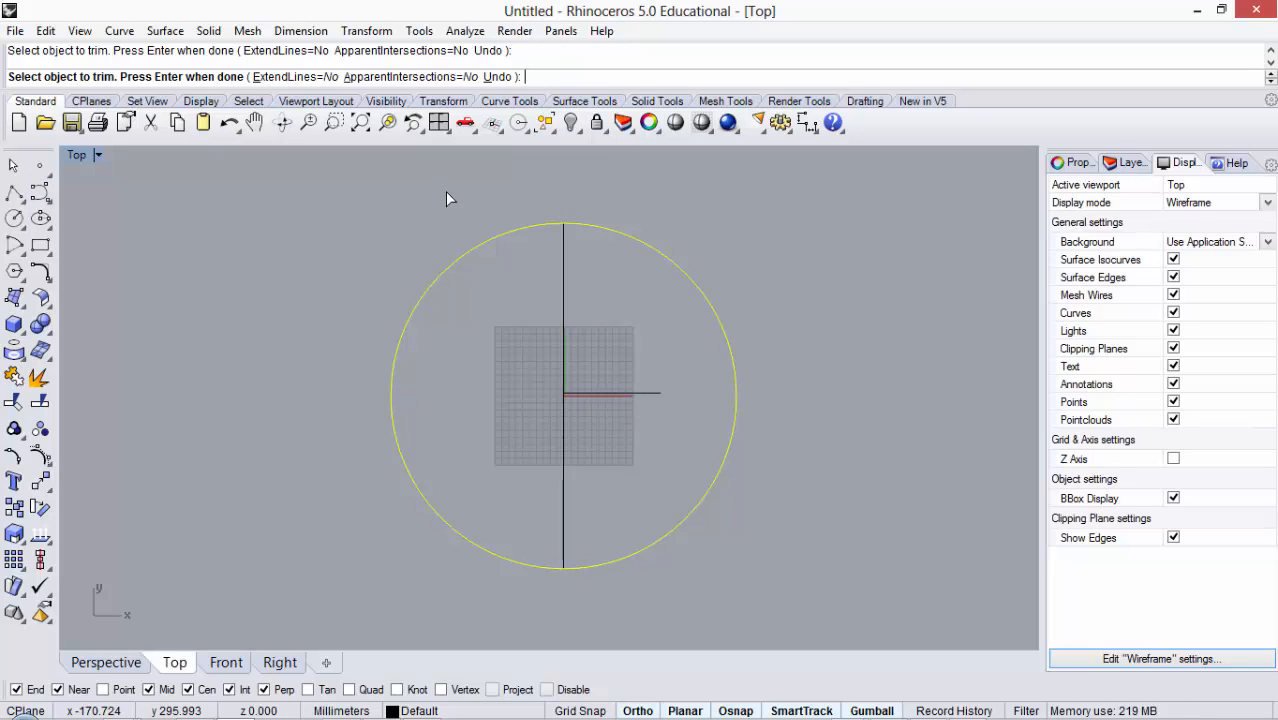
{"action": "key", "text": "Return"}
Step: Draw two overlapping circles with radii of about 142 mm and 156 mm across the large circle's upper-right edge
{"action": "scroll", "coordinate": [548, 259], "scroll_direction": "down", "scroll_amount": 1}
{"action": "scroll", "coordinate": [548, 259], "scroll_direction": "up", "scroll_amount": 2}
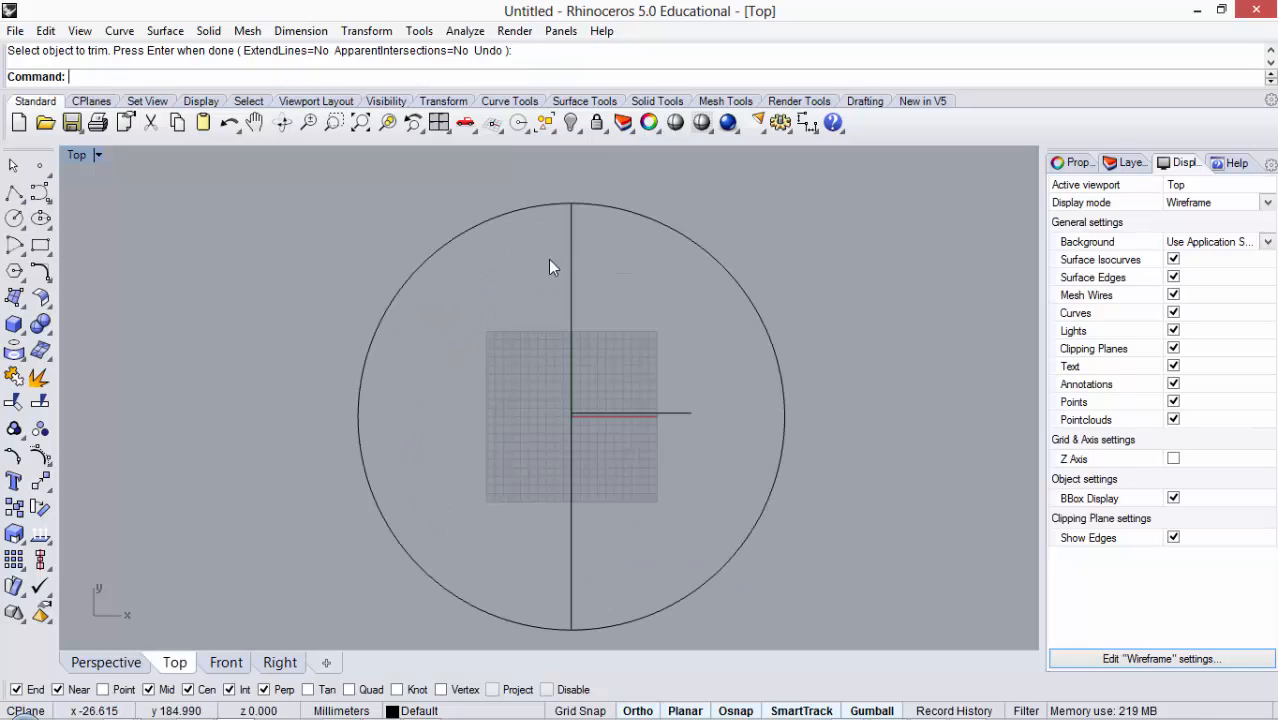
{"action": "scroll", "coordinate": [487, 376], "scroll_direction": "down", "scroll_amount": 1}
{"action": "left_click", "coordinate": [14, 218]}
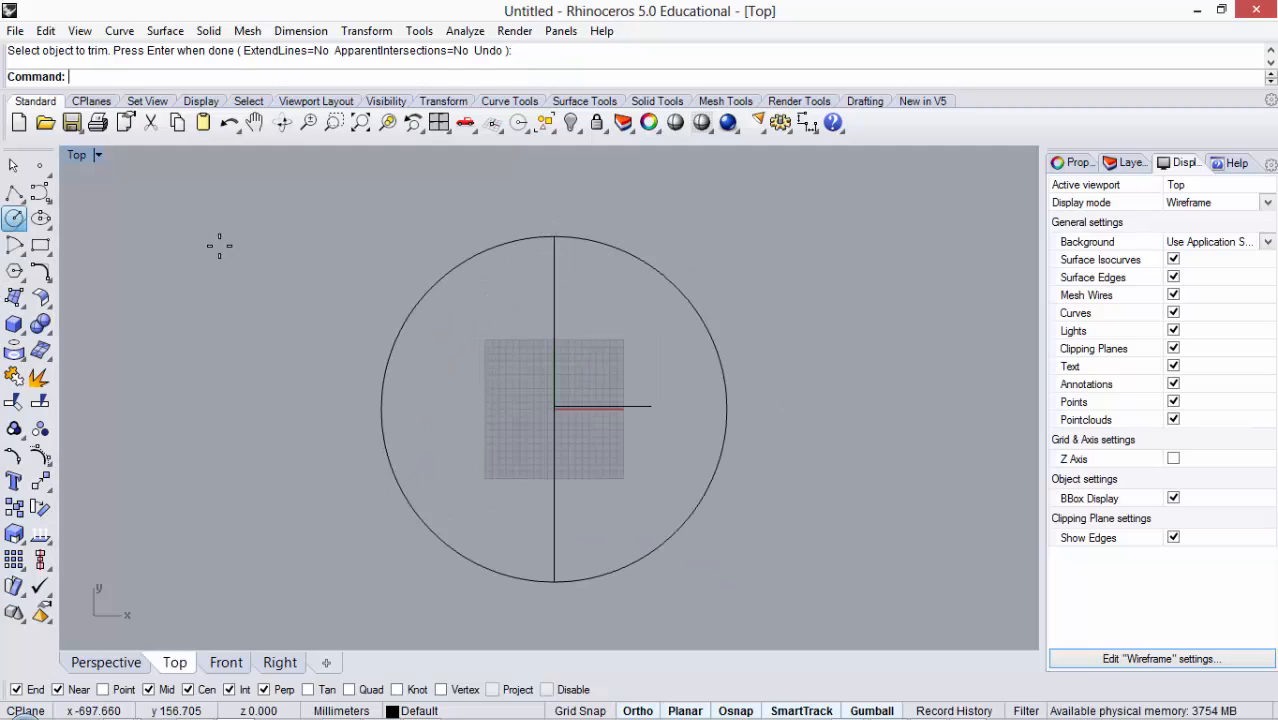
{"action": "left_click", "coordinate": [641, 209]}
{"action": "left_click", "coordinate": [732, 306]}
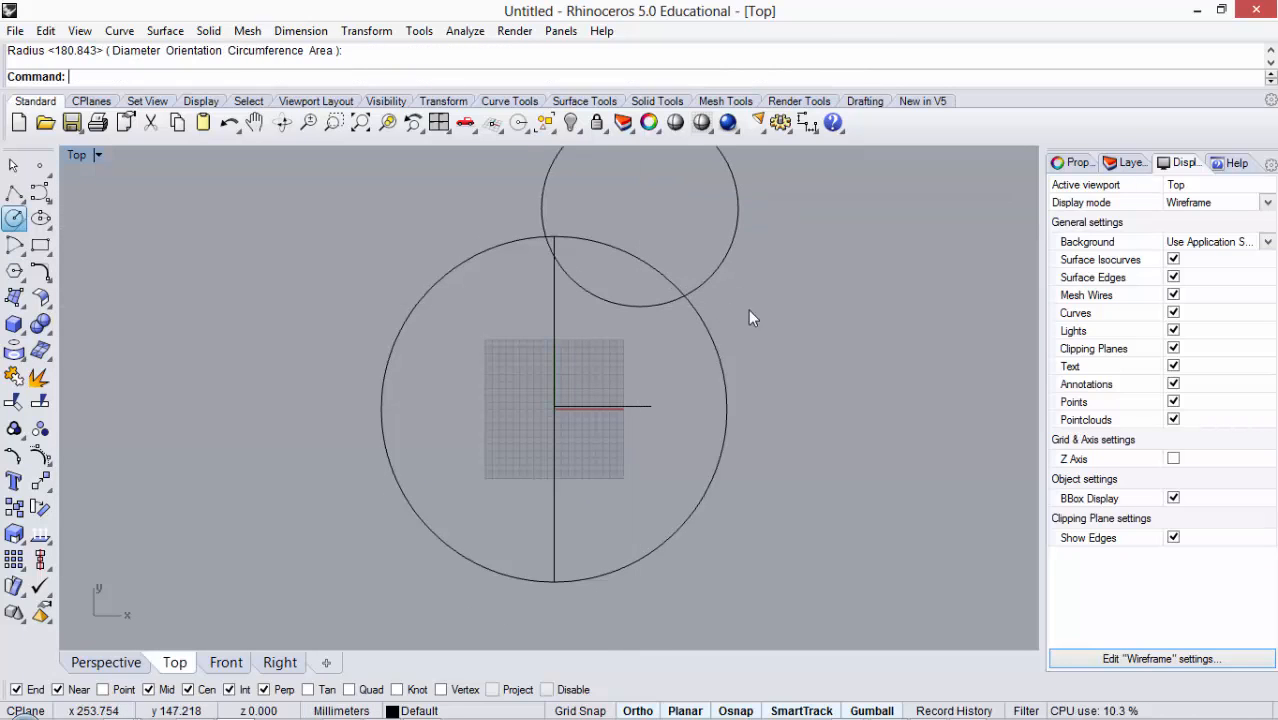
{"action": "right_click", "coordinate": [752, 315]}
{"action": "left_click", "coordinate": [752, 316]}
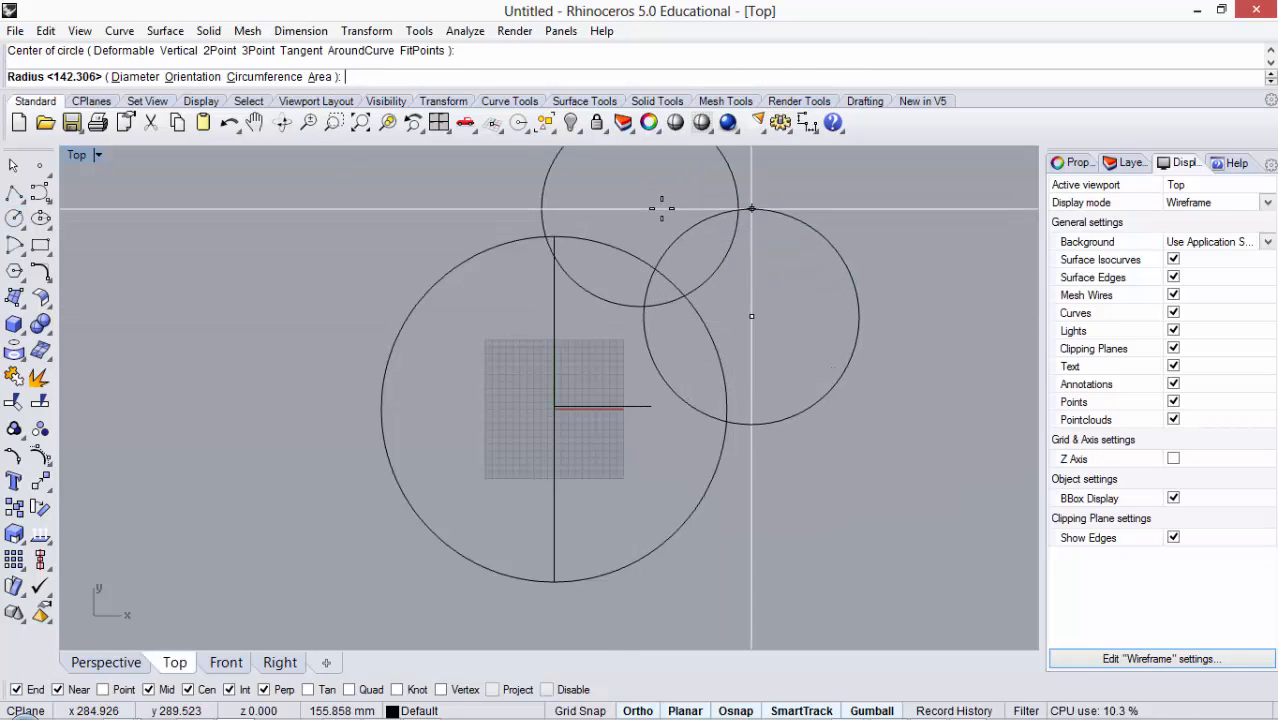
{"action": "left_click", "coordinate": [662, 208]}
Step: Draw two more circles overlapping the previous pair, one about 98 mm in radius and a larger one above it
{"action": "right_click", "coordinate": [779, 284]}
{"action": "left_click", "coordinate": [770, 261]}
{"action": "left_click", "coordinate": [708, 197]}
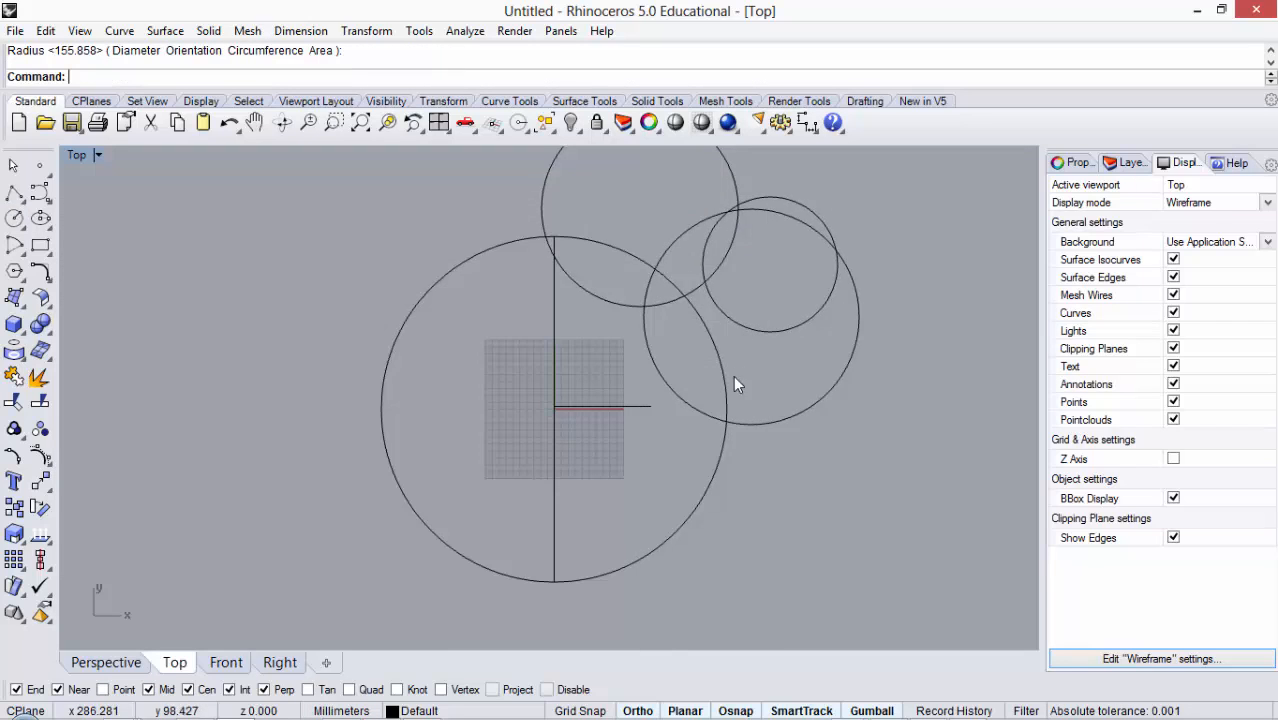
{"action": "scroll", "coordinate": [734, 375], "scroll_direction": "down", "scroll_amount": 6}
{"action": "scroll", "coordinate": [739, 272], "scroll_direction": "up", "scroll_amount": 6}
{"action": "right_click", "coordinate": [741, 285]}
{"action": "left_click", "coordinate": [754, 237]}
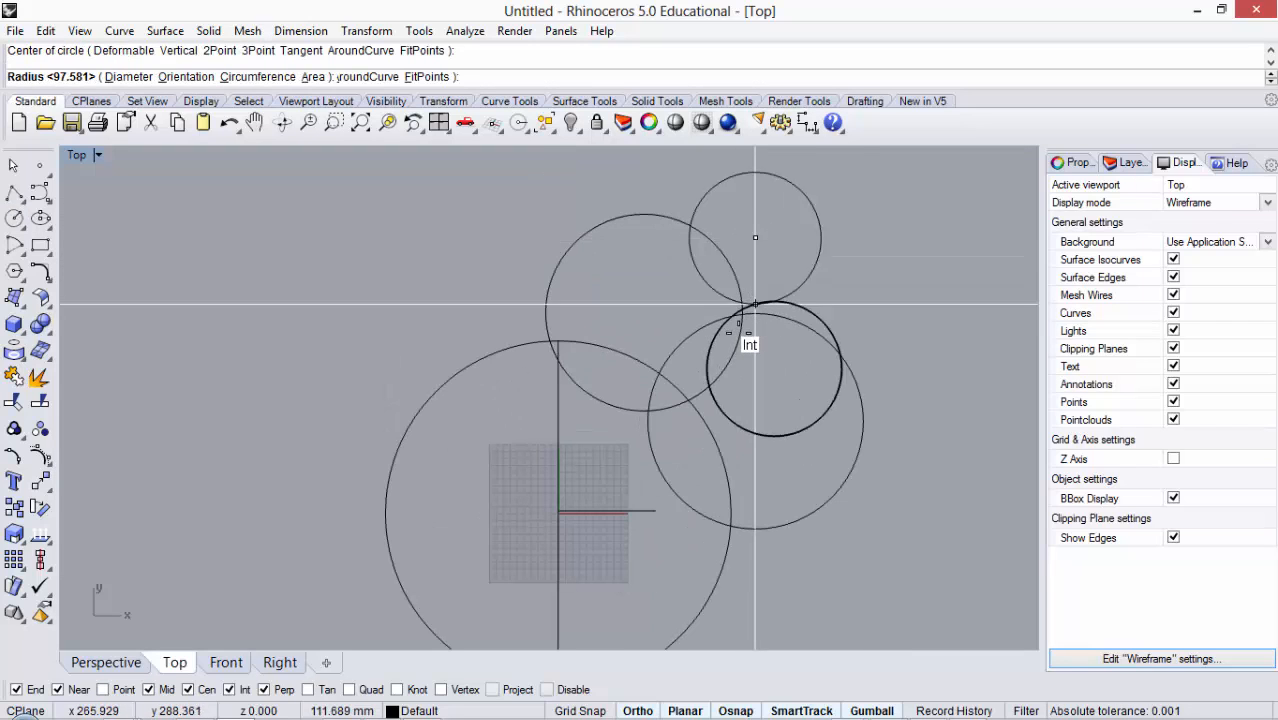
{"action": "left_click", "coordinate": [753, 348]}
{"action": "scroll", "coordinate": [618, 339], "scroll_direction": "down", "scroll_amount": 4}
{"action": "scroll", "coordinate": [684, 345], "scroll_direction": "up", "scroll_amount": 4}
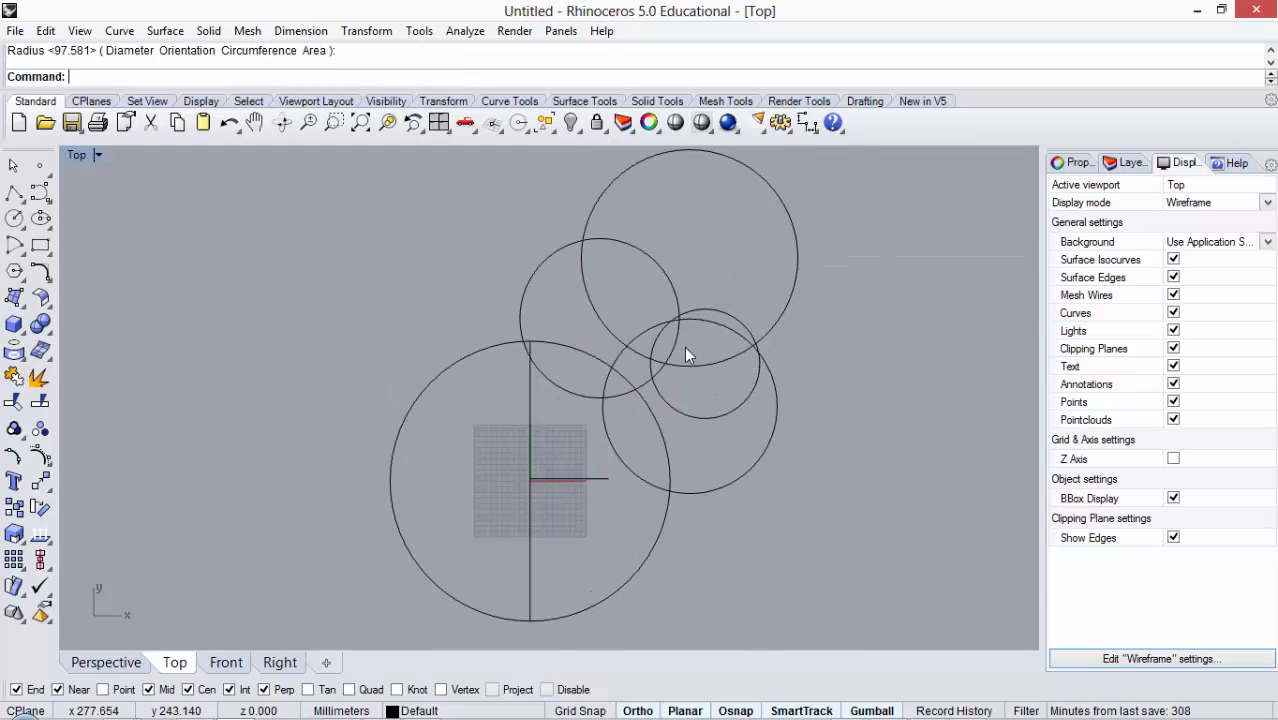
{"action": "scroll", "coordinate": [677, 360], "scroll_direction": "down", "scroll_amount": 2}
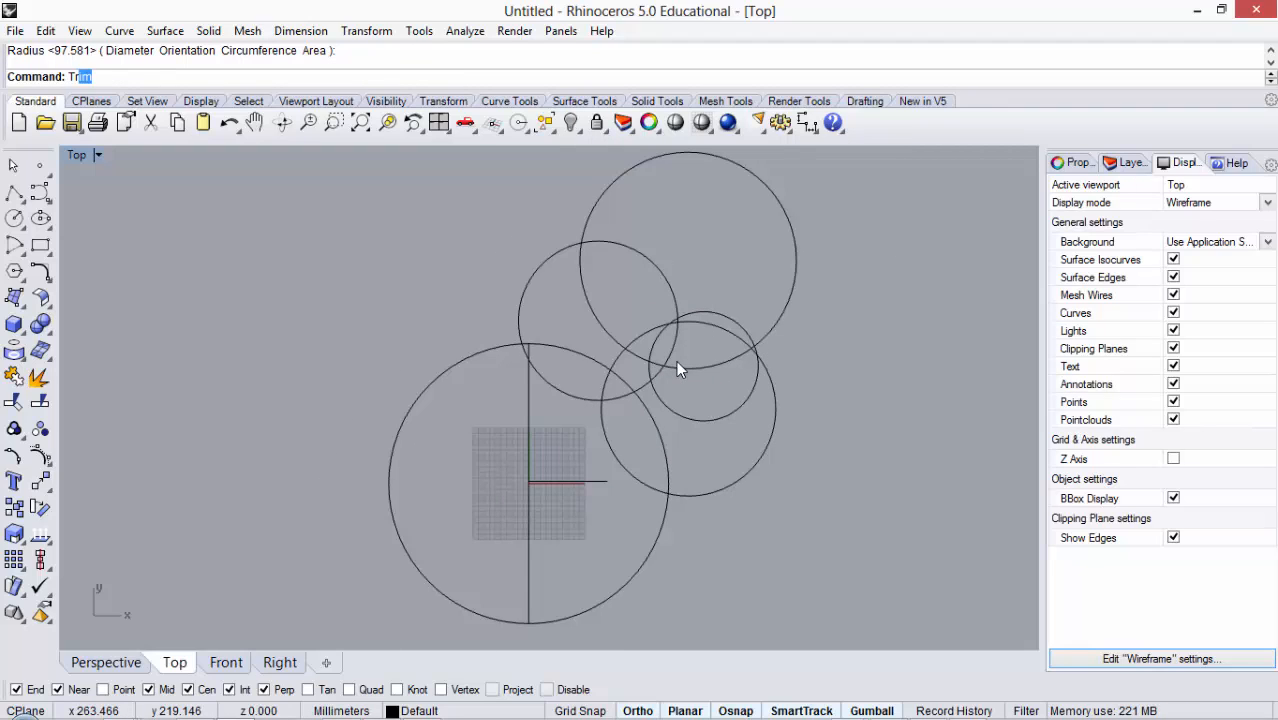
Step: Using all five circles as cutting objects, trim the arc inside the smallest circle and the smallest circle's upper-left arc
{"action": "key", "text": "Return"}
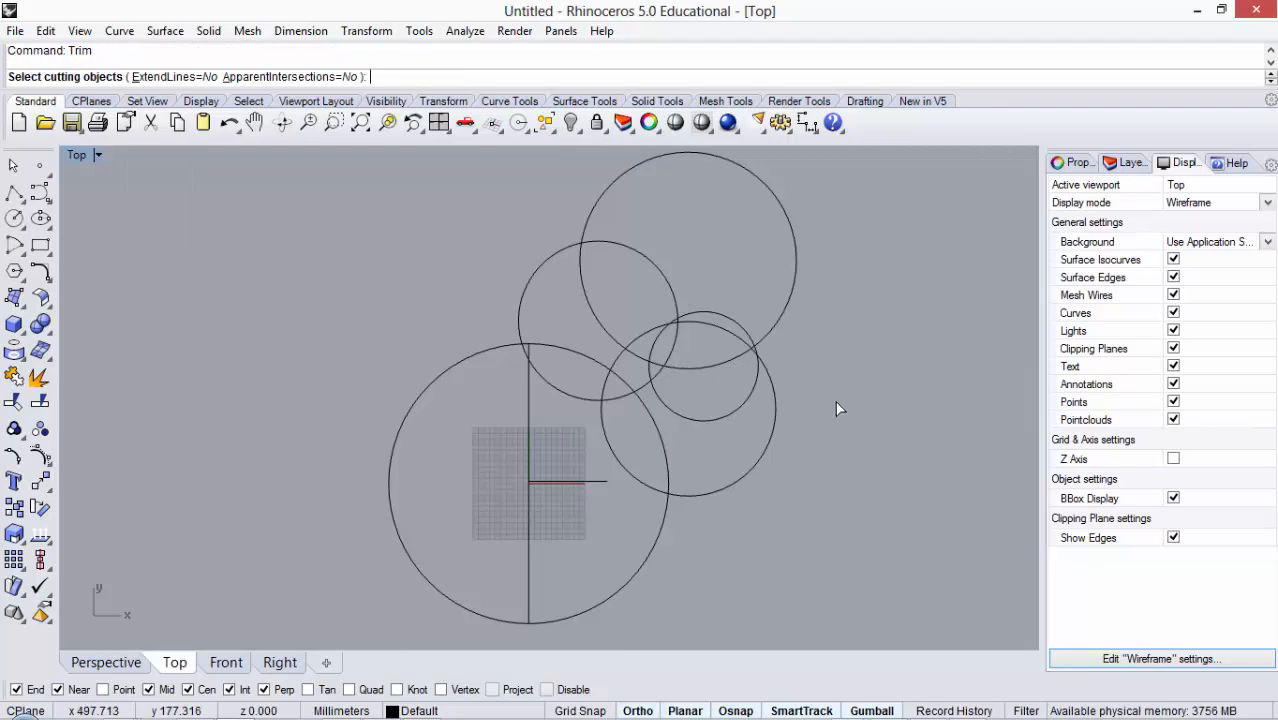
{"action": "left_click_drag", "start_coordinate": [583, 189], "coordinate": [598, 191]}
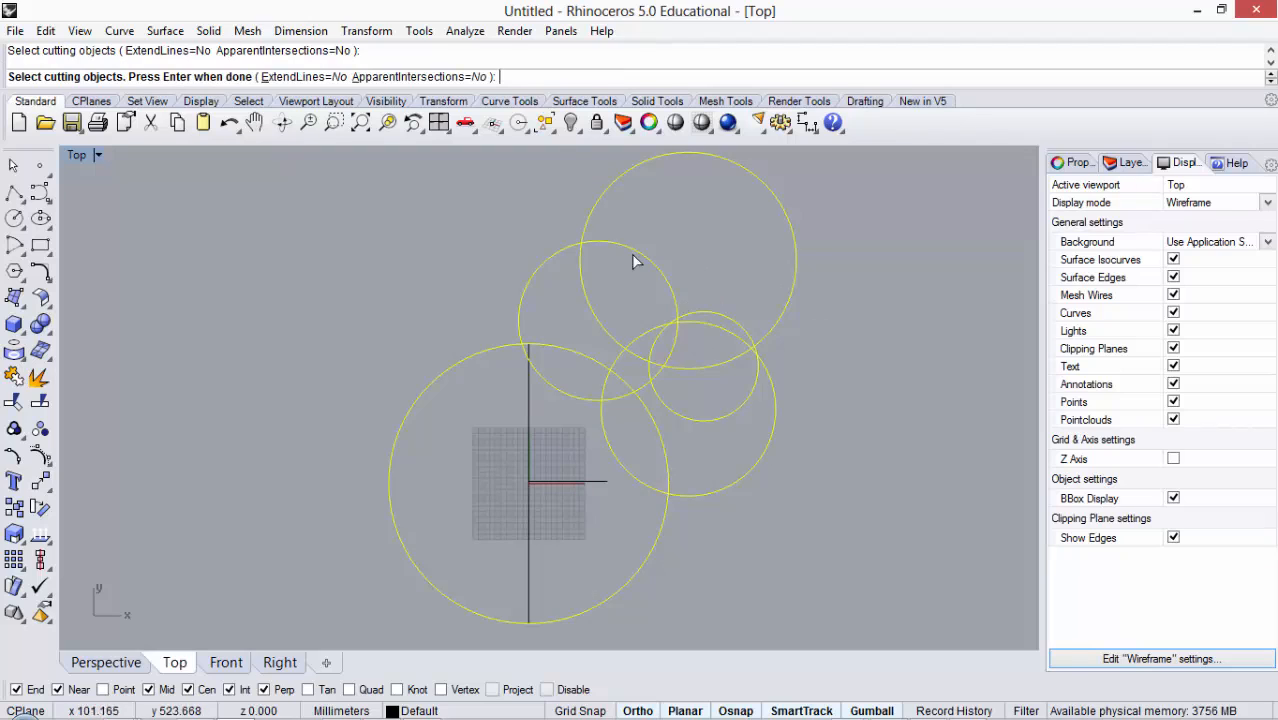
{"action": "scroll", "coordinate": [745, 338], "scroll_direction": "up", "scroll_amount": 1}
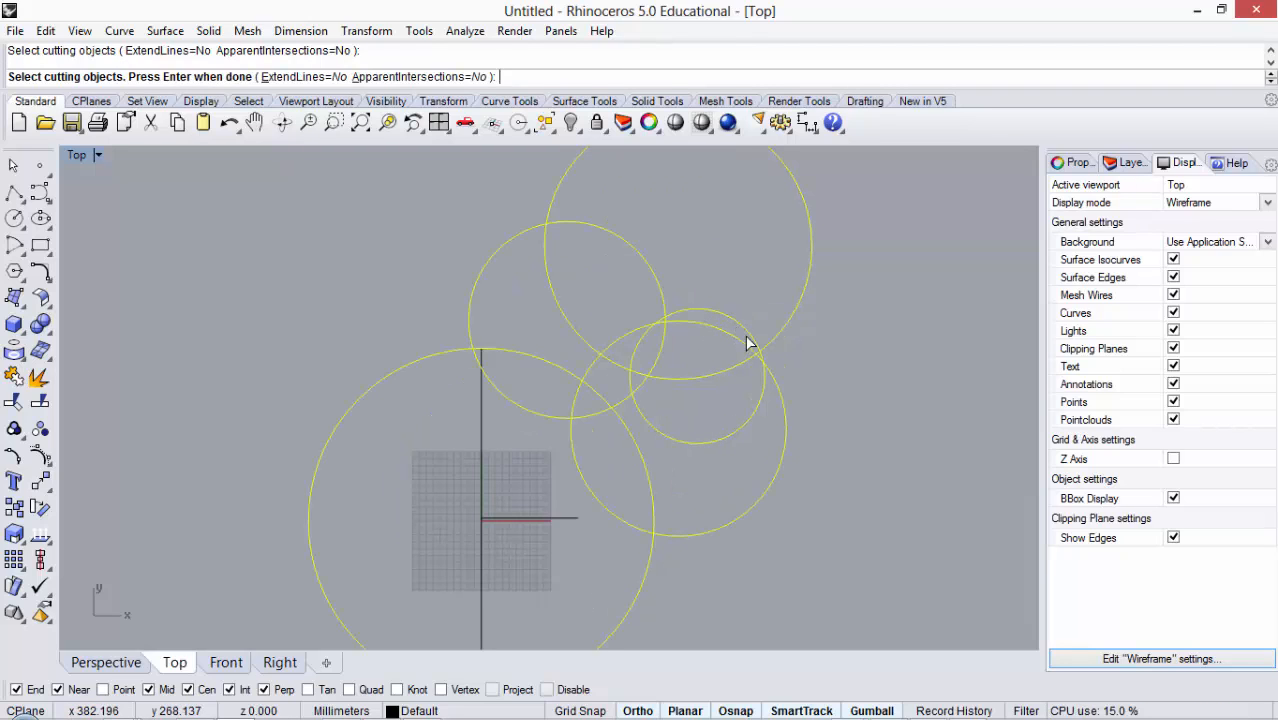
{"action": "key", "text": "Return"}
{"action": "scroll", "coordinate": [694, 367], "scroll_direction": "down", "scroll_amount": 2}
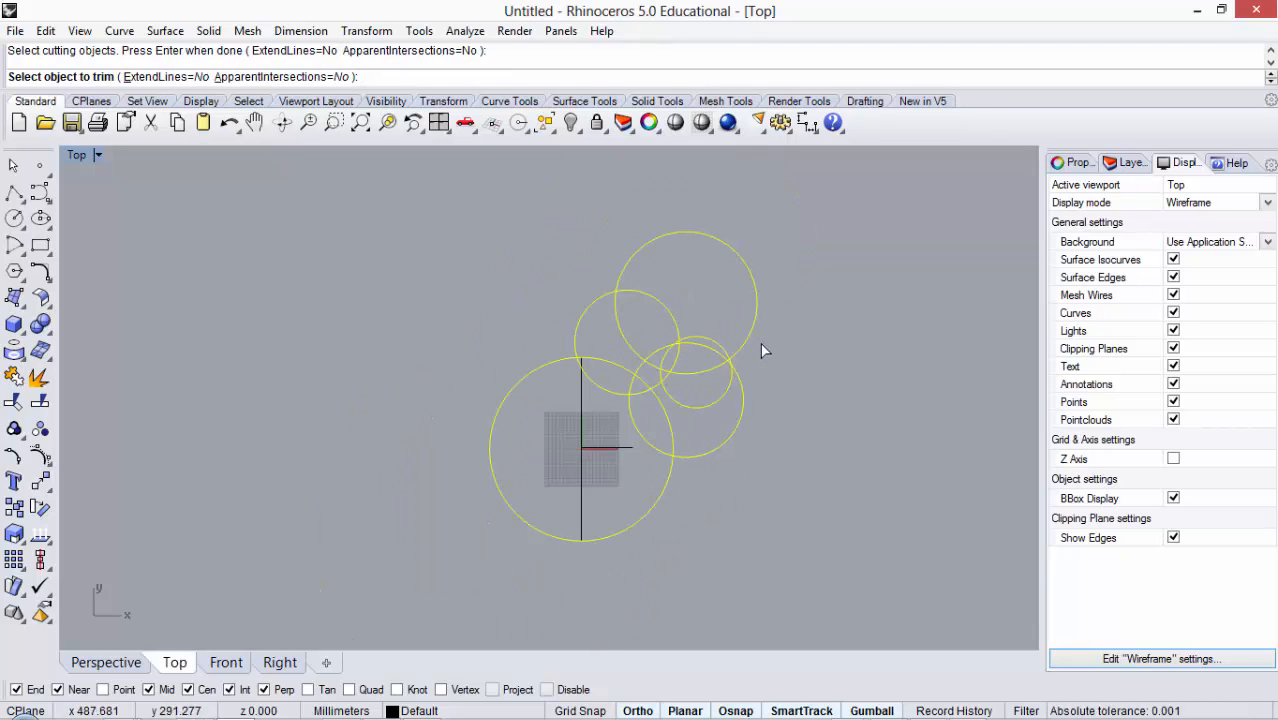
{"action": "scroll", "coordinate": [686, 348], "scroll_direction": "up", "scroll_amount": 2}
{"action": "left_click", "coordinate": [717, 360]}
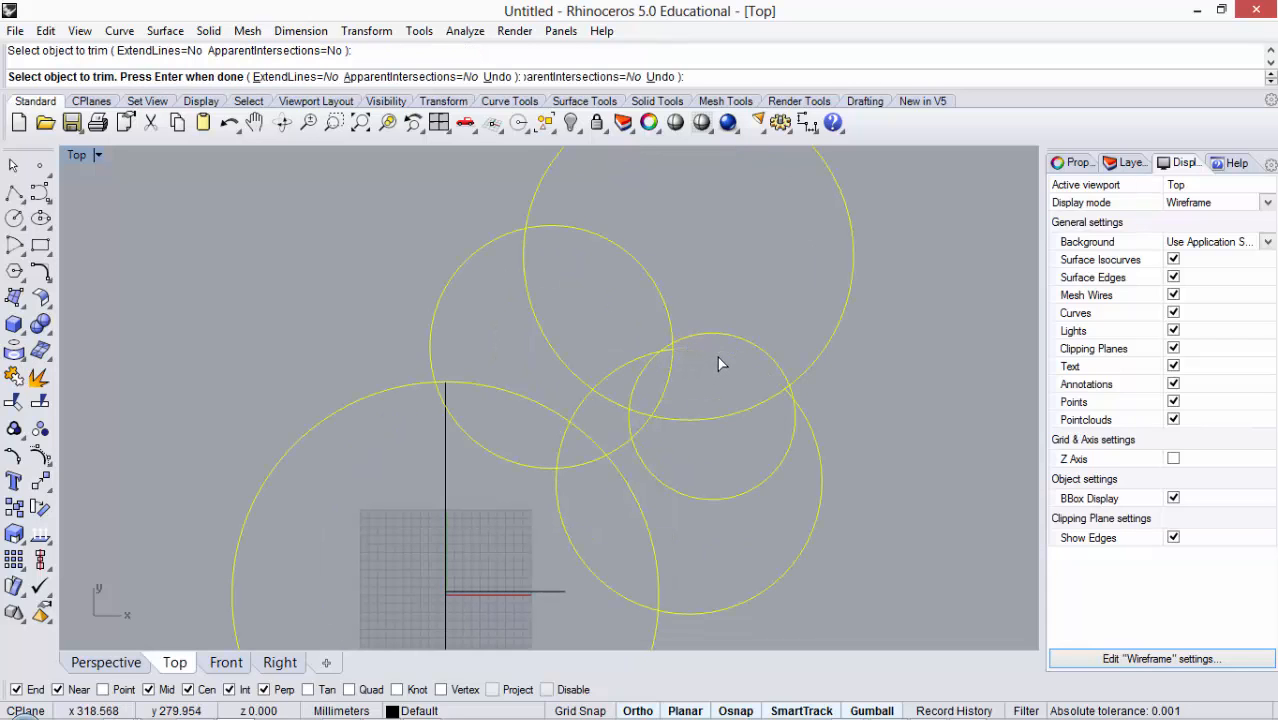
{"action": "left_click", "coordinate": [635, 388]}
Step: Trim the leftover stubs and further arcs where the circles overlap, including the outer arc of the upper-left circle
{"action": "scroll", "coordinate": [645, 377], "scroll_direction": "up", "scroll_amount": 3}
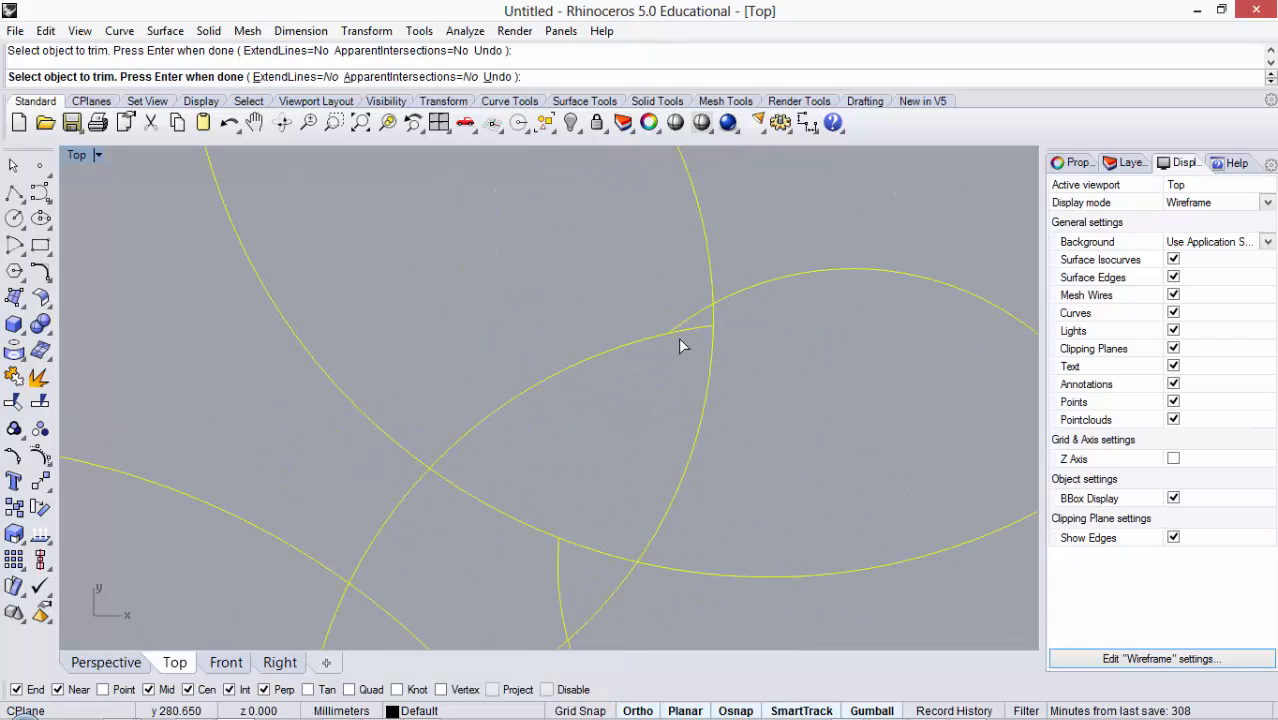
{"action": "scroll", "coordinate": [664, 319], "scroll_direction": "down", "scroll_amount": 3}
{"action": "scroll", "coordinate": [638, 426], "scroll_direction": "up", "scroll_amount": 3}
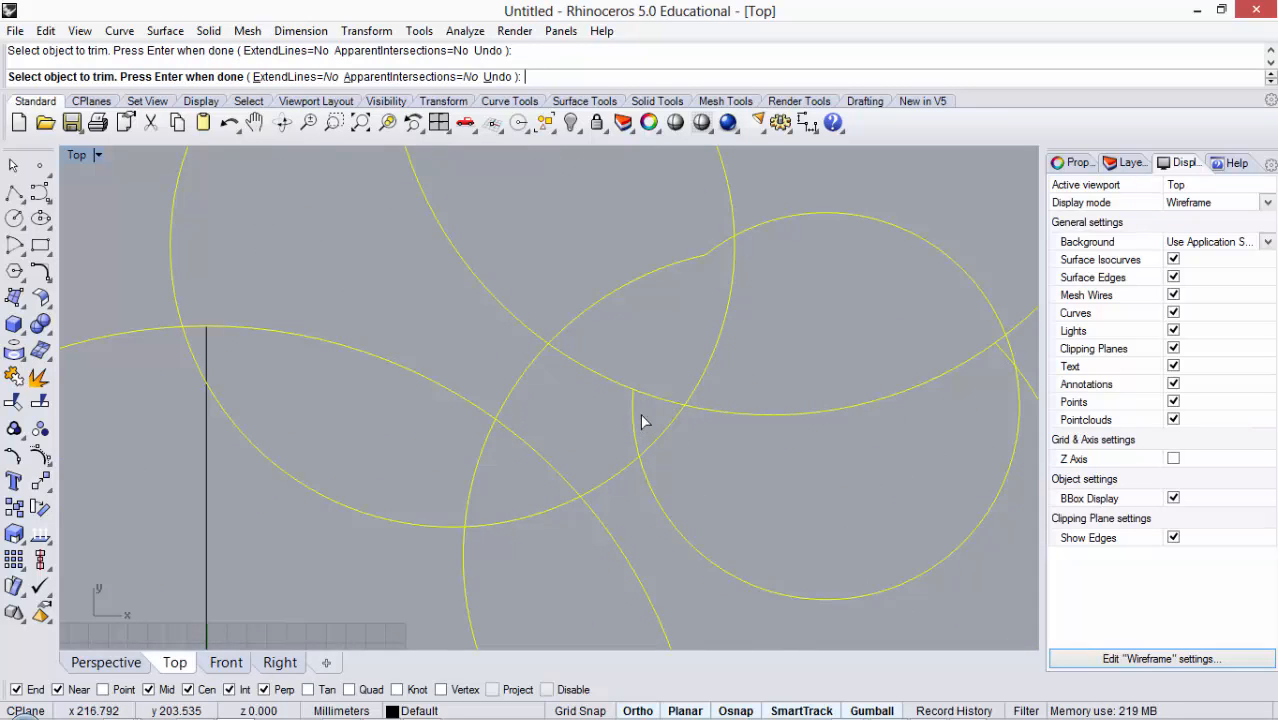
{"action": "scroll", "coordinate": [770, 414], "scroll_direction": "down", "scroll_amount": 3}
{"action": "scroll", "coordinate": [770, 365], "scroll_direction": "up", "scroll_amount": 5}
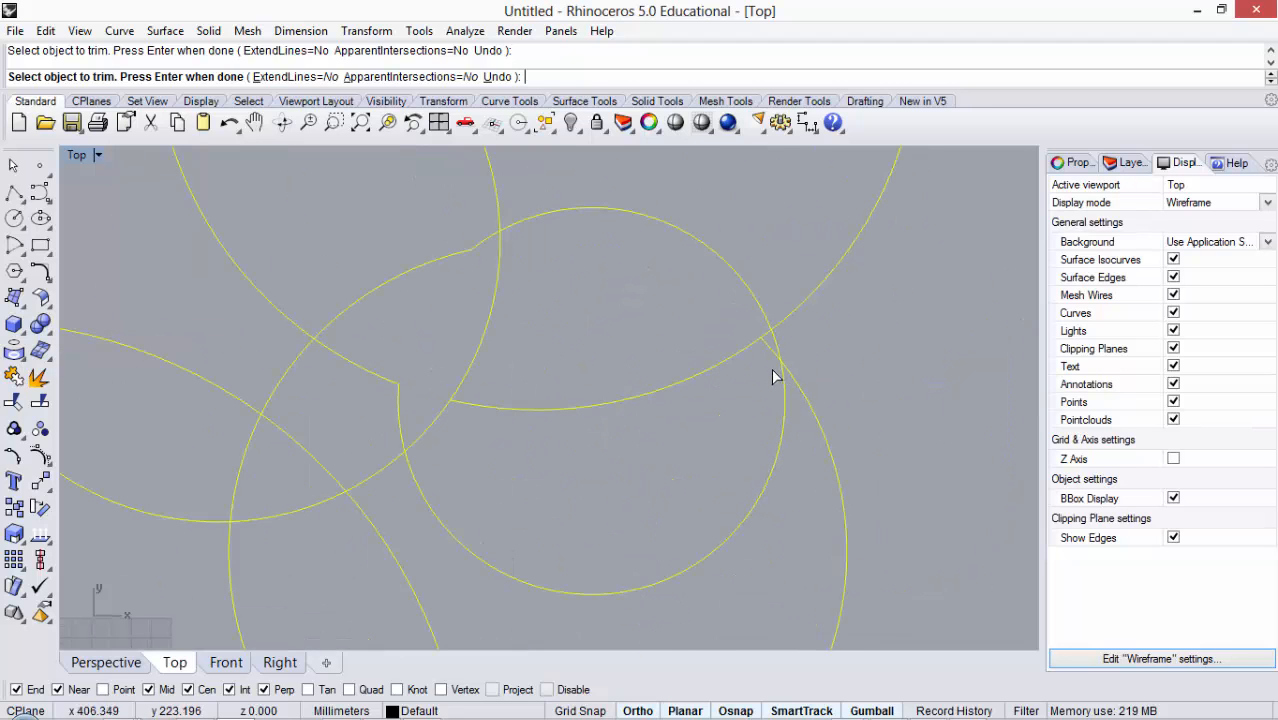
{"action": "scroll", "coordinate": [805, 355], "scroll_direction": "down", "scroll_amount": 5}
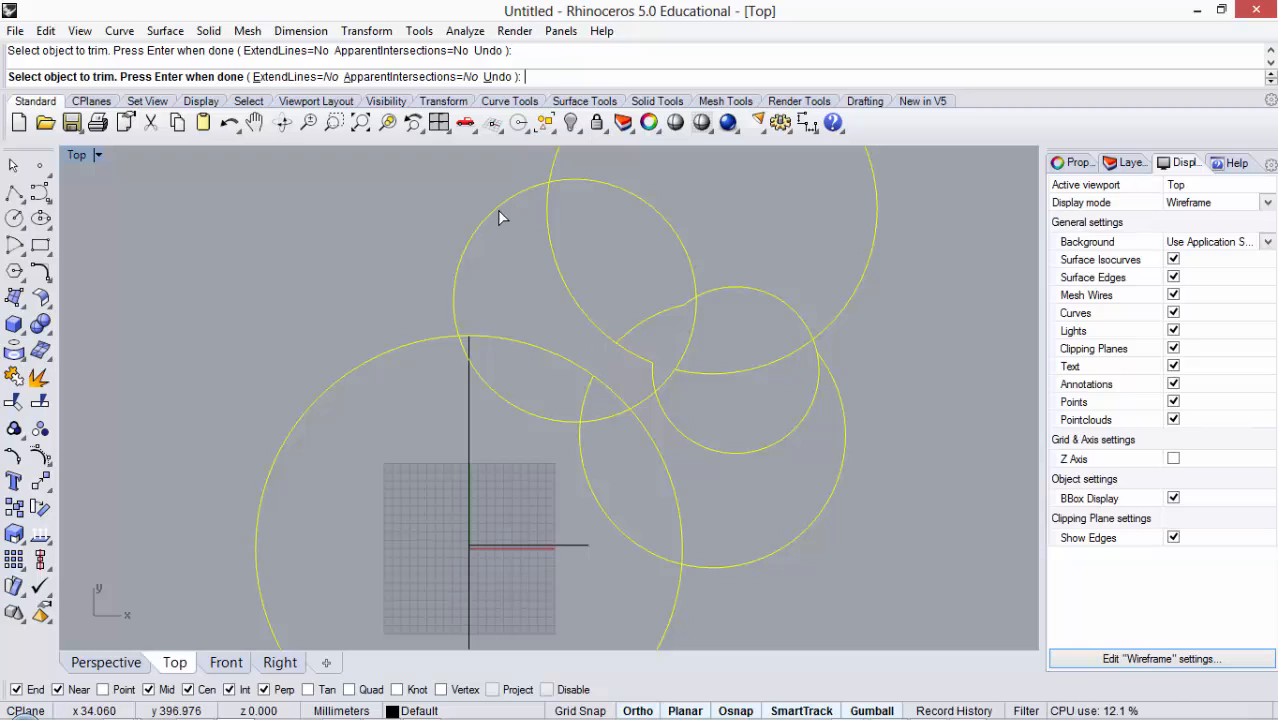
{"action": "scroll", "coordinate": [703, 352], "scroll_direction": "down", "scroll_amount": 4}
{"action": "scroll", "coordinate": [695, 274], "scroll_direction": "up", "scroll_amount": 2}
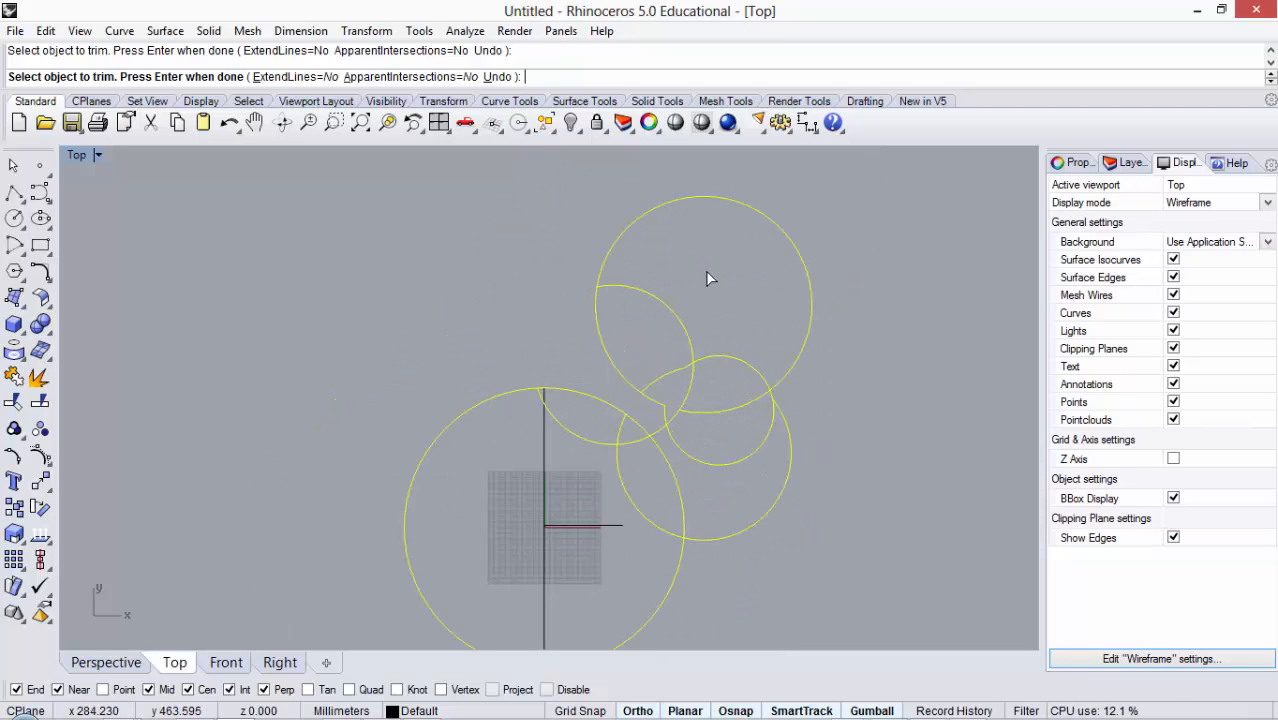
{"action": "key", "text": "Return"}
Step: Try a crossing selection and an enclosing window selection around the trimmed circles, clearing the selection each time
{"action": "scroll", "coordinate": [503, 229], "scroll_direction": "down", "scroll_amount": 3}
{"action": "scroll", "coordinate": [612, 278], "scroll_direction": "up", "scroll_amount": 2}
{"action": "scroll", "coordinate": [680, 305], "scroll_direction": "down", "scroll_amount": 1}
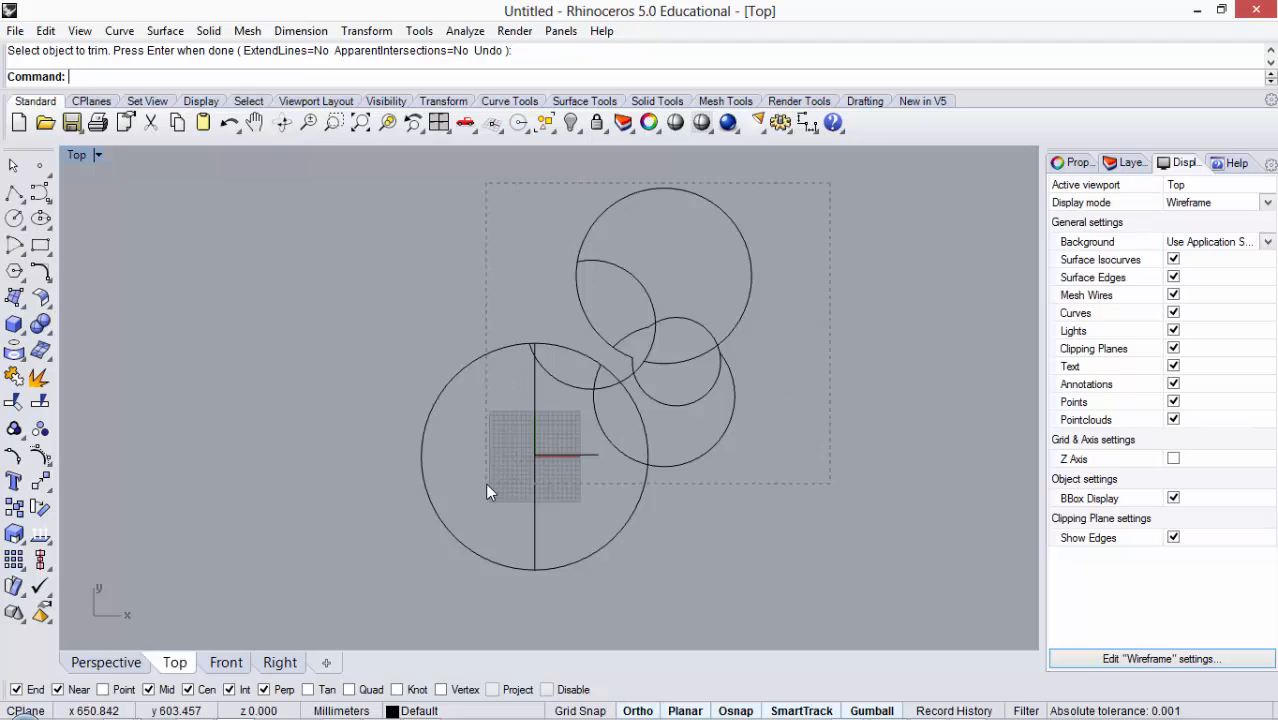
{"action": "left_click_drag", "start_coordinate": [485, 482], "coordinate": [487, 483]}
{"action": "left_click", "coordinate": [504, 285]}
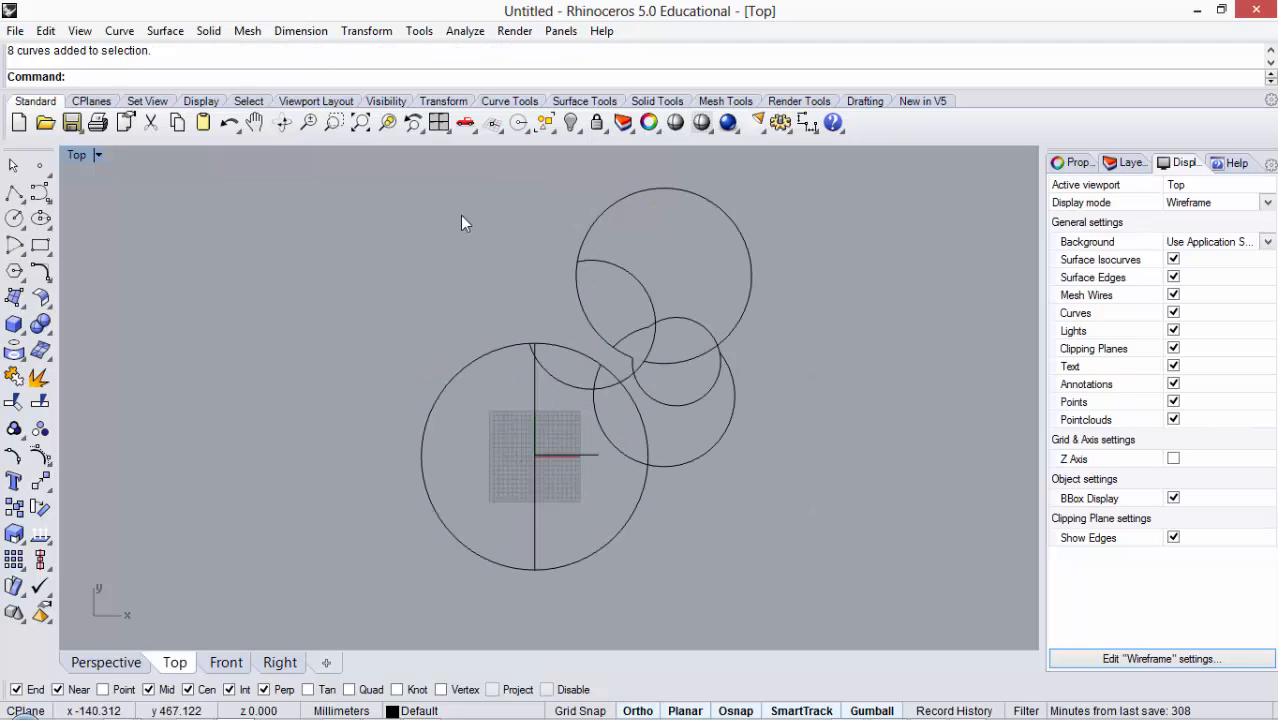
{"action": "left_click_drag", "start_coordinate": [442, 177], "coordinate": [854, 475]}
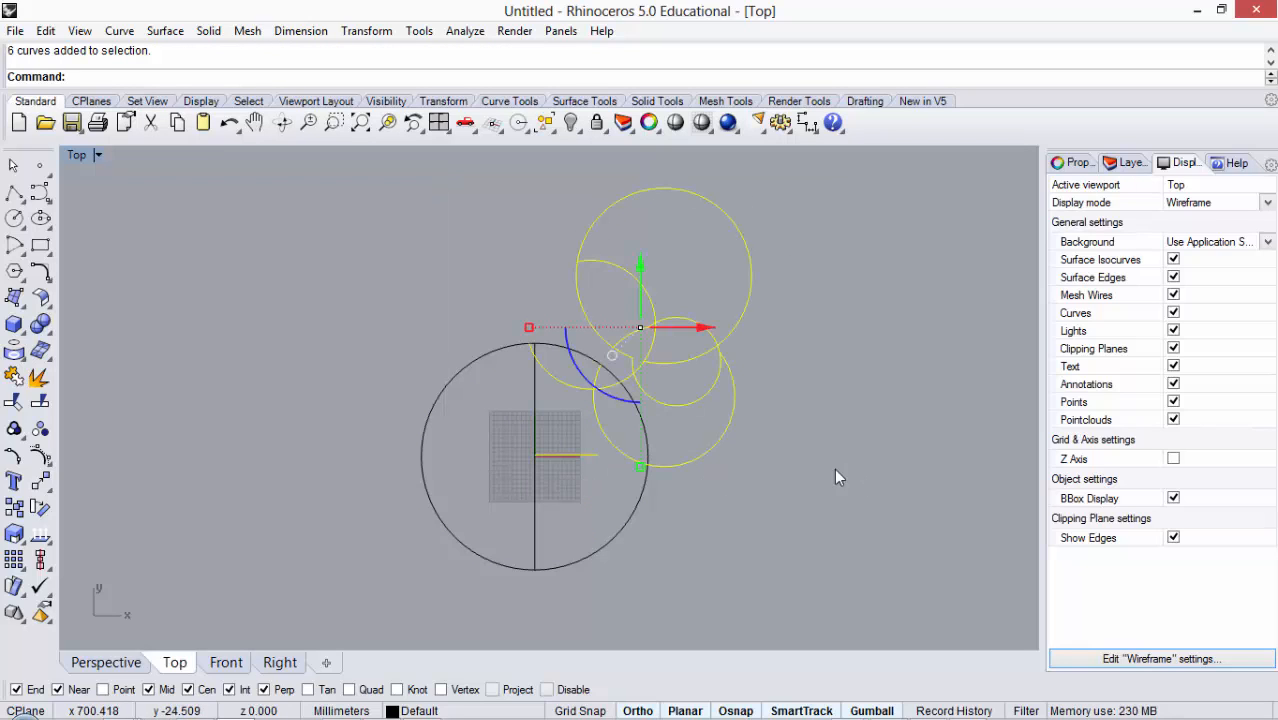
{"action": "key", "text": "Escape"}
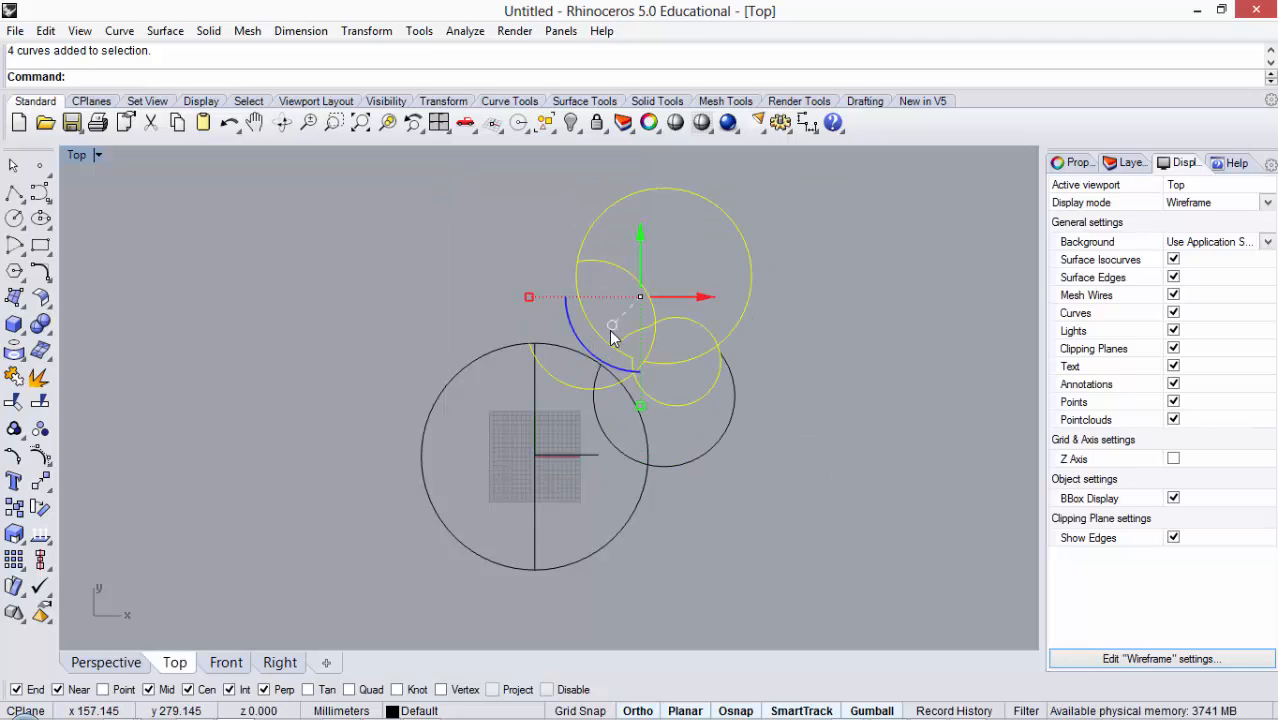
Step: Delete all the trimmed practice circles and arcs outside the original large circle and its two lines
{"action": "key", "text": "Delete"}
{"action": "left_click_drag", "start_coordinate": [727, 421], "coordinate": [726, 420]}
{"action": "key", "text": "Delete"}
{"action": "scroll", "coordinate": [513, 494], "scroll_direction": "up", "scroll_amount": 3}
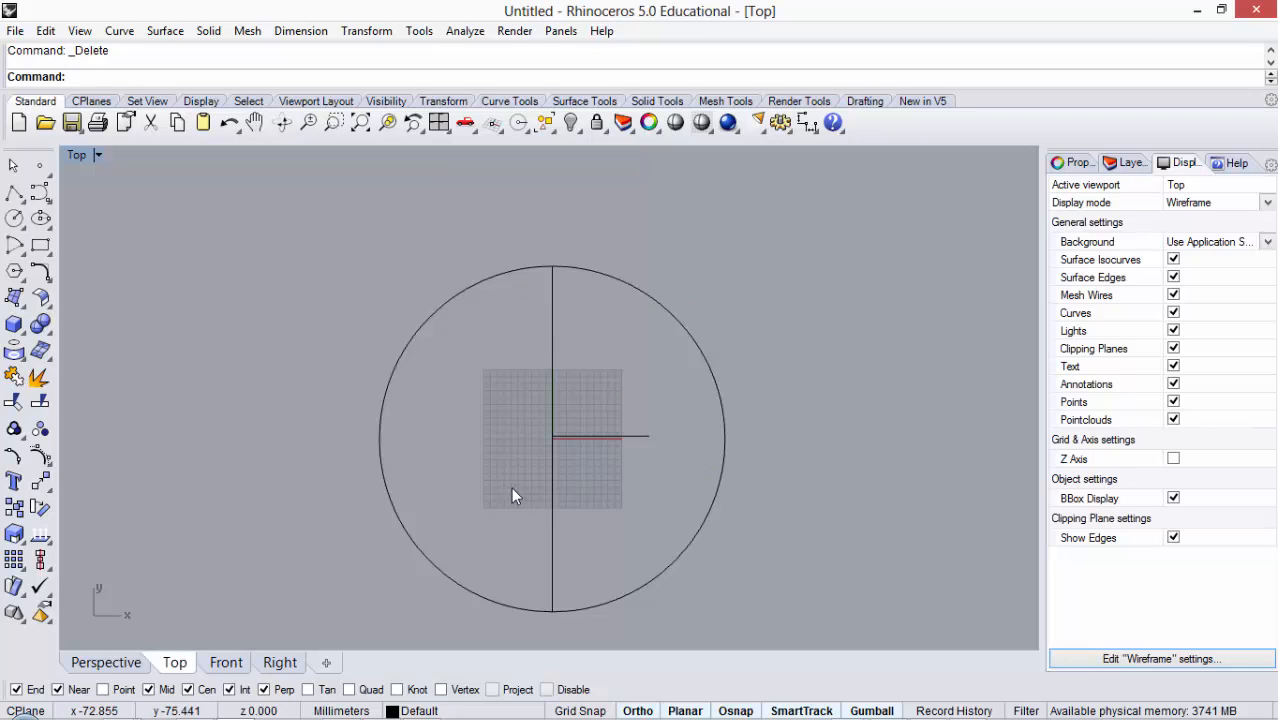
Step: Extend the horizontal line's right end using the large circle as the boundary object, and undo that extension
{"action": "scroll", "coordinate": [586, 468], "scroll_direction": "down", "scroll_amount": 2}
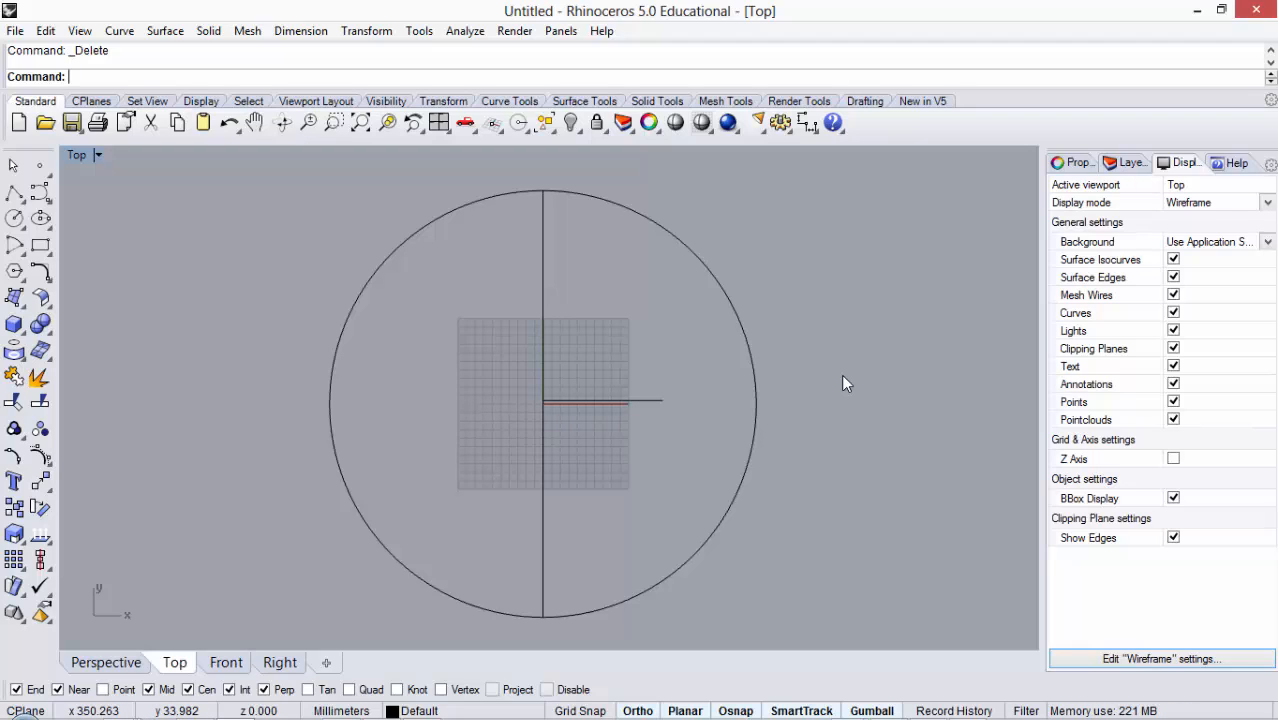
{"action": "type", "text": "Extend"}
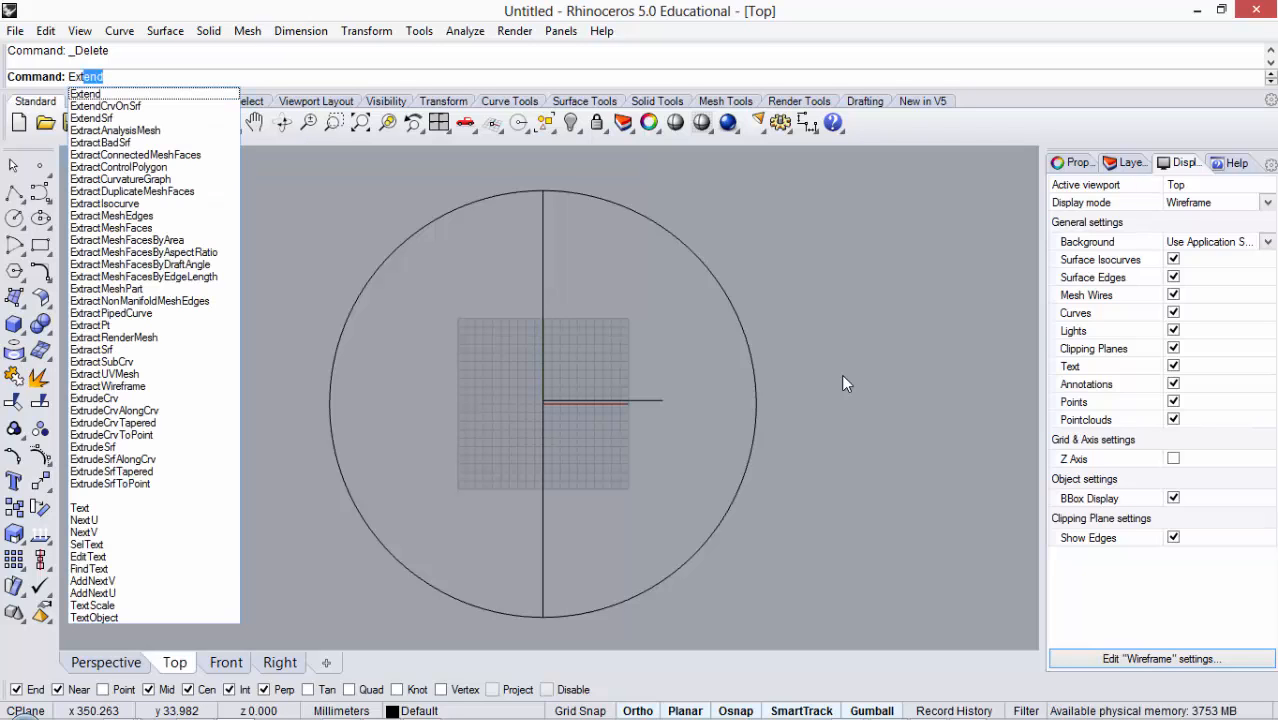
{"action": "key", "text": "Return"}
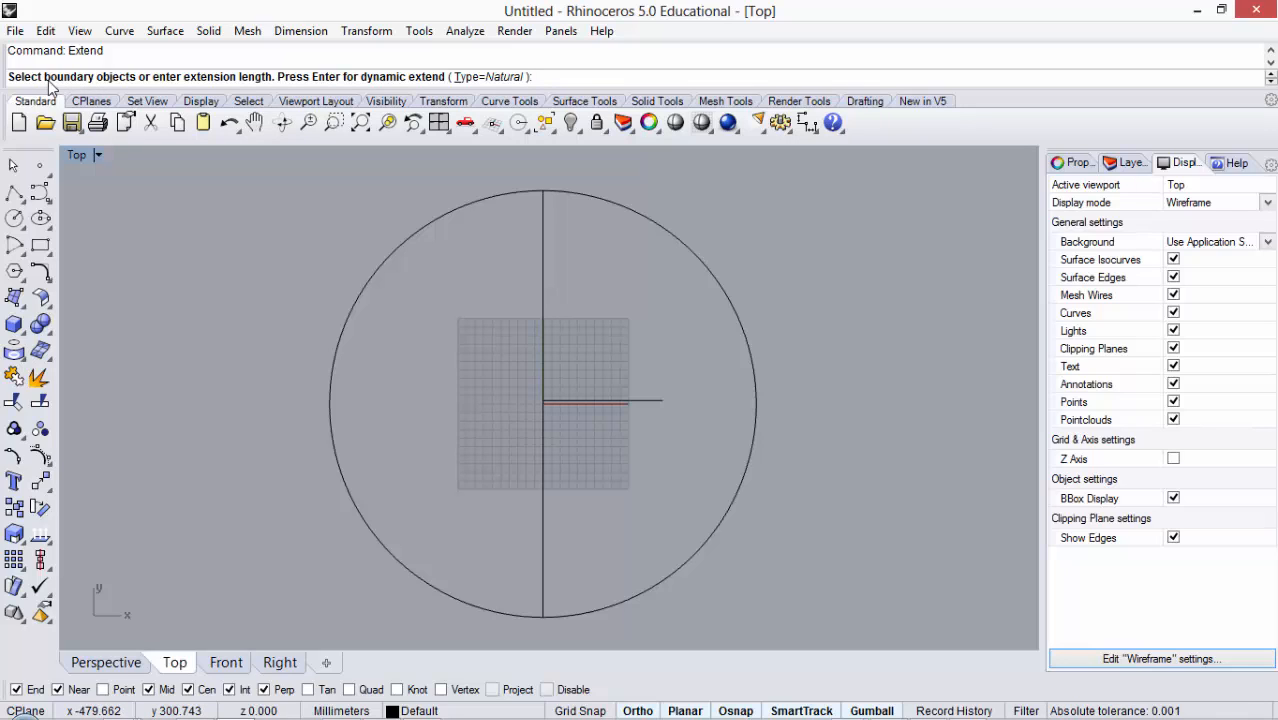
{"action": "left_click", "coordinate": [645, 223]}
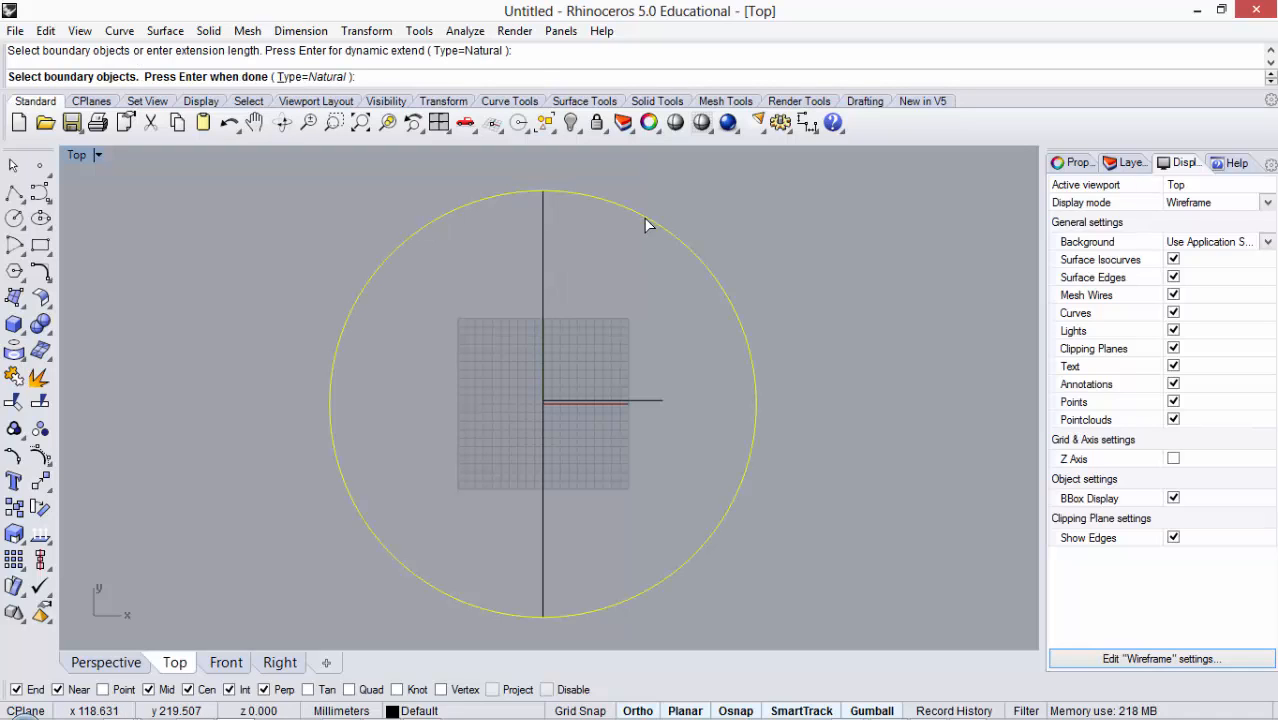
{"action": "key", "text": "Return"}
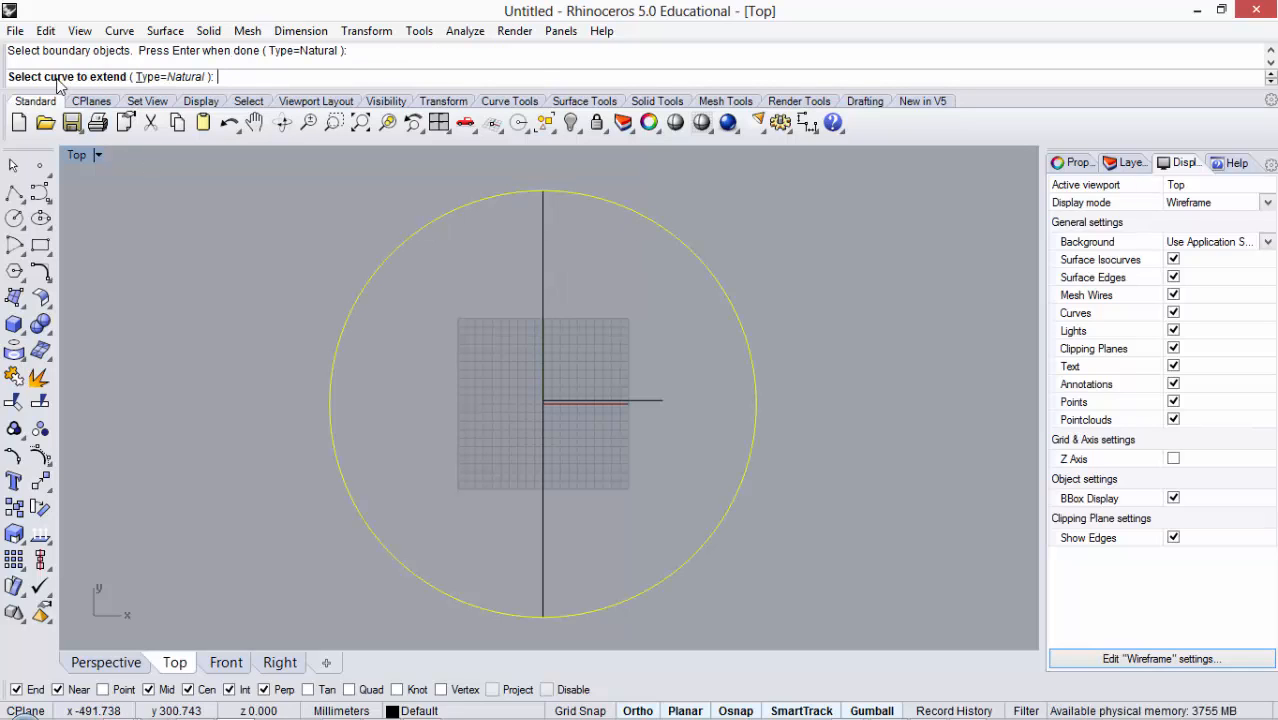
{"action": "left_click", "coordinate": [644, 401]}
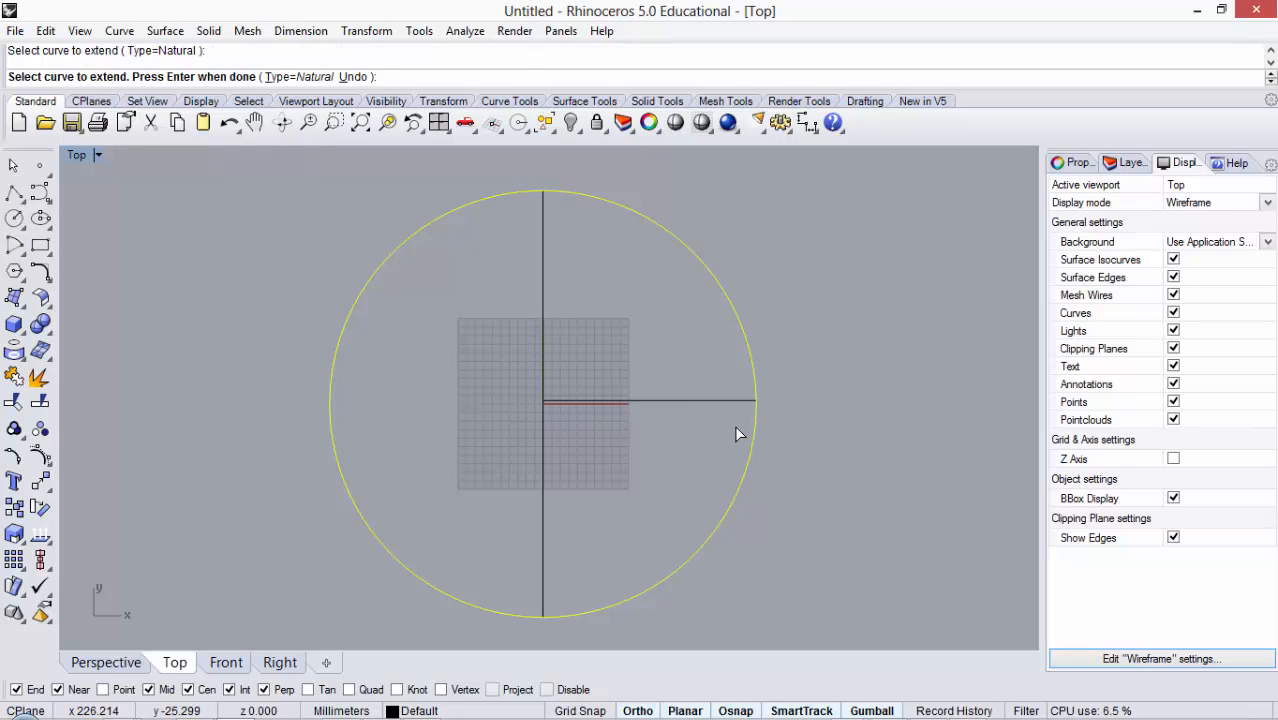
{"action": "key", "text": "ctrl+z"}
Step: Try extending the right and left ends of the horizontal line to the circle, and undo both extensions
{"action": "left_click", "coordinate": [656, 400]}
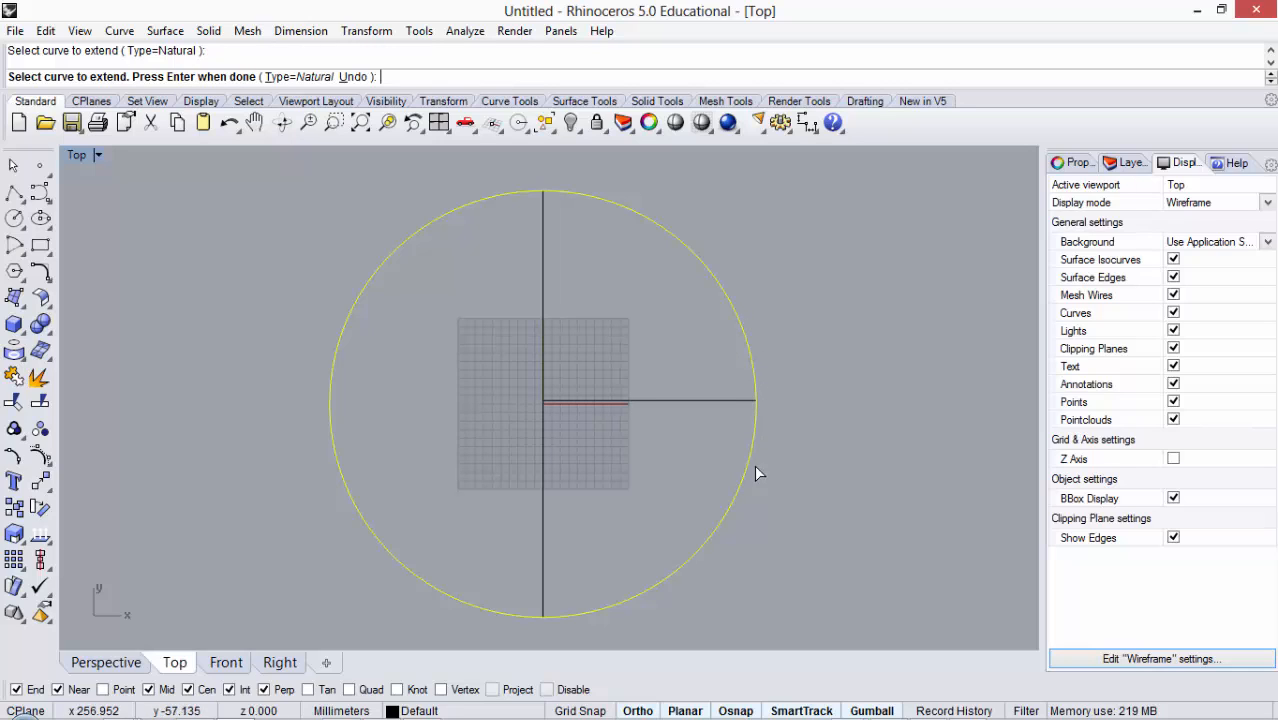
{"action": "left_click", "coordinate": [548, 402]}
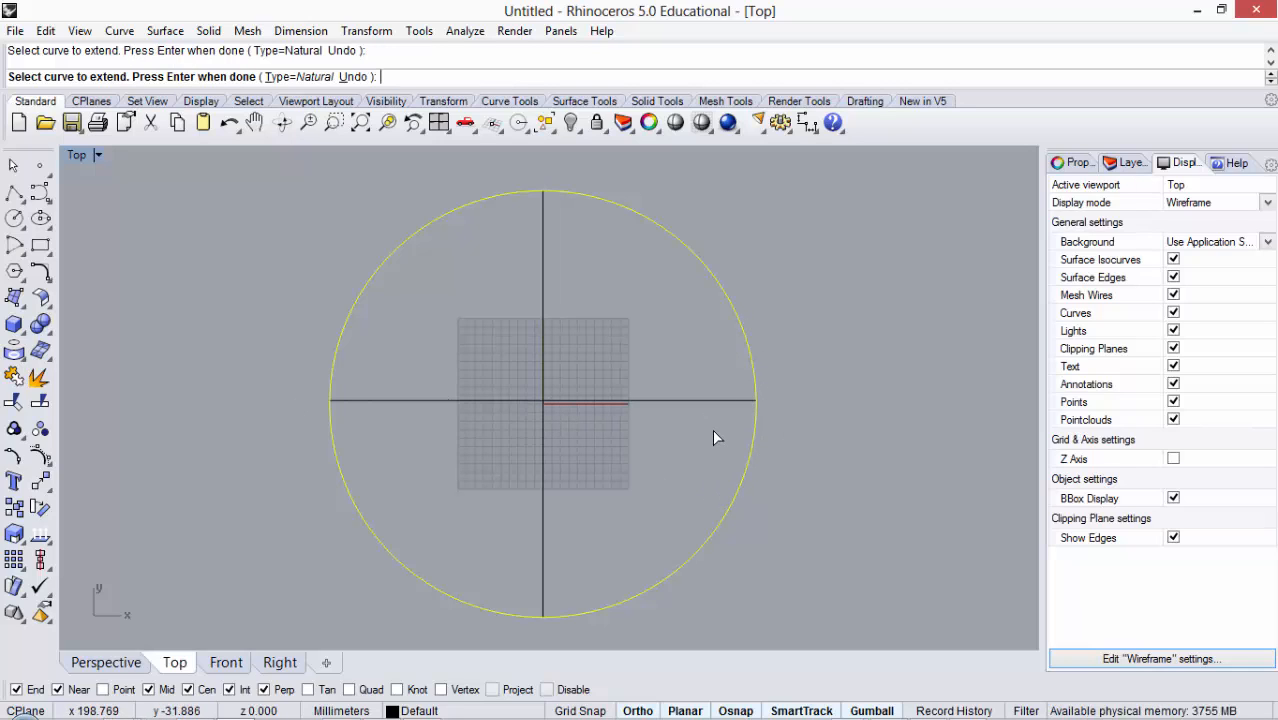
{"action": "type", "text": "u"}
{"action": "key", "text": "Return"}
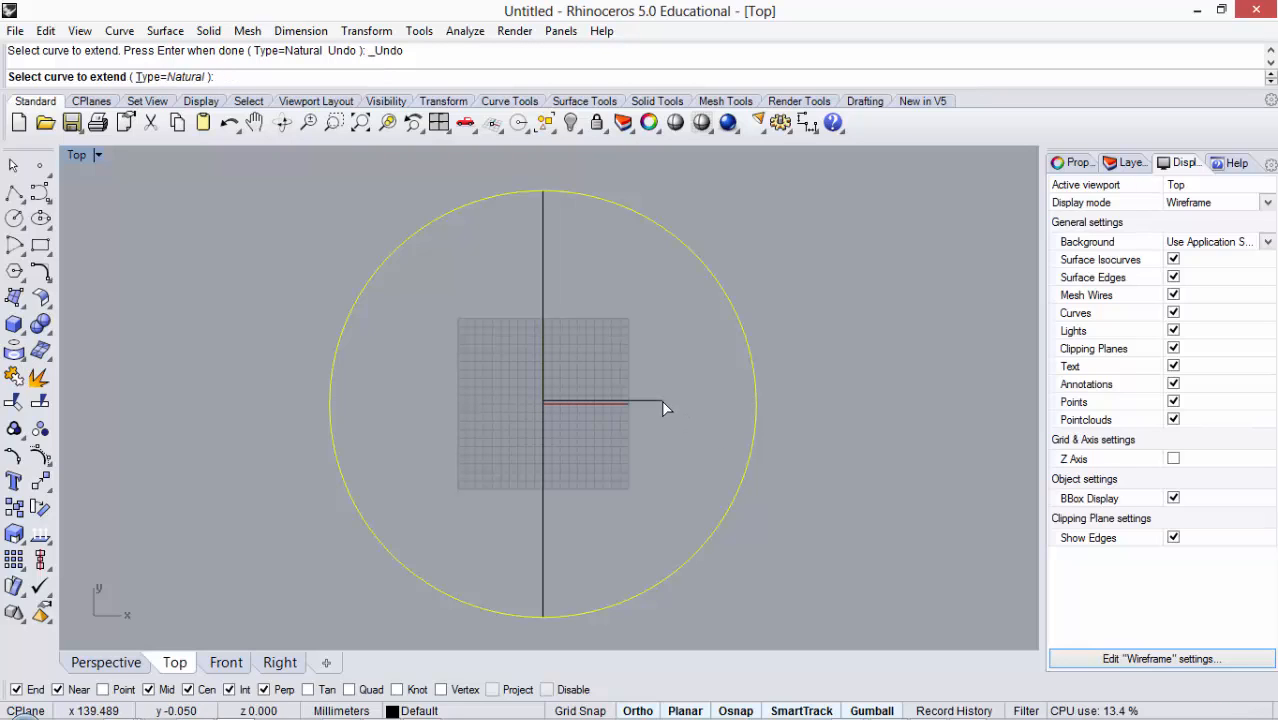
Step: Extend both ends of the horizontal line to the circle so it spans the full width, and finish Extend
{"action": "left_click", "coordinate": [660, 401]}
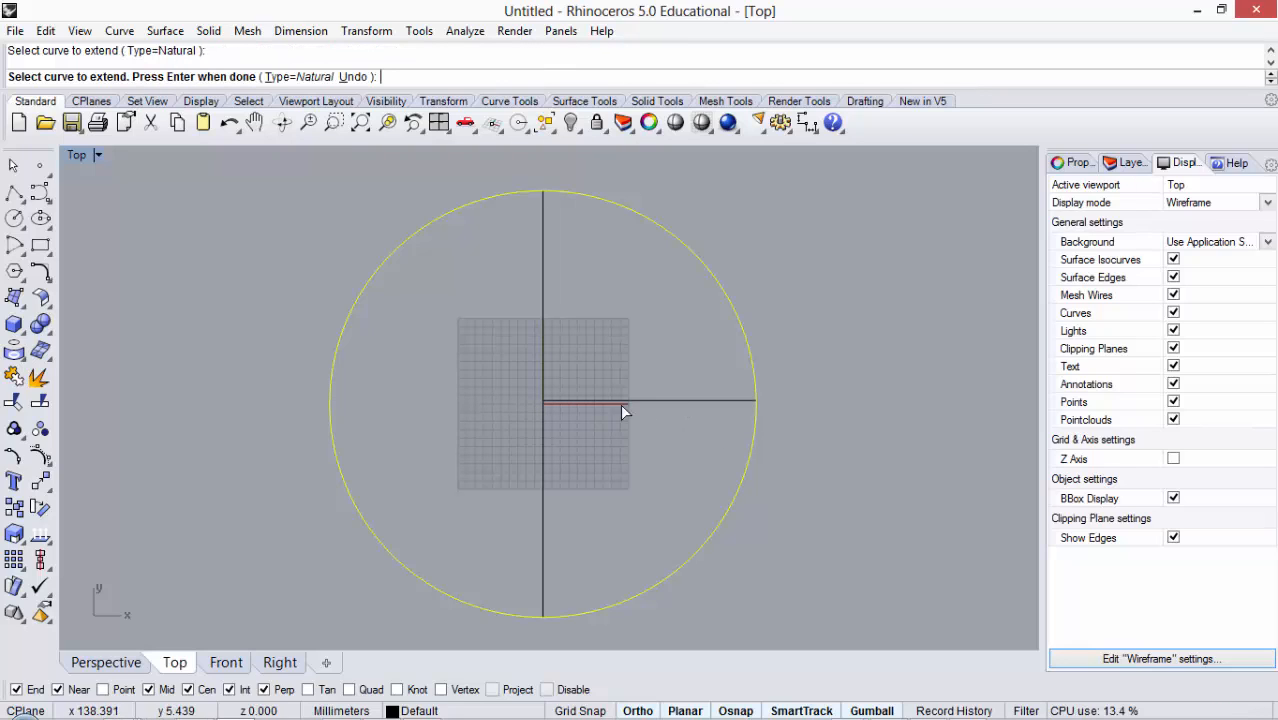
{"action": "left_click", "coordinate": [545, 400]}
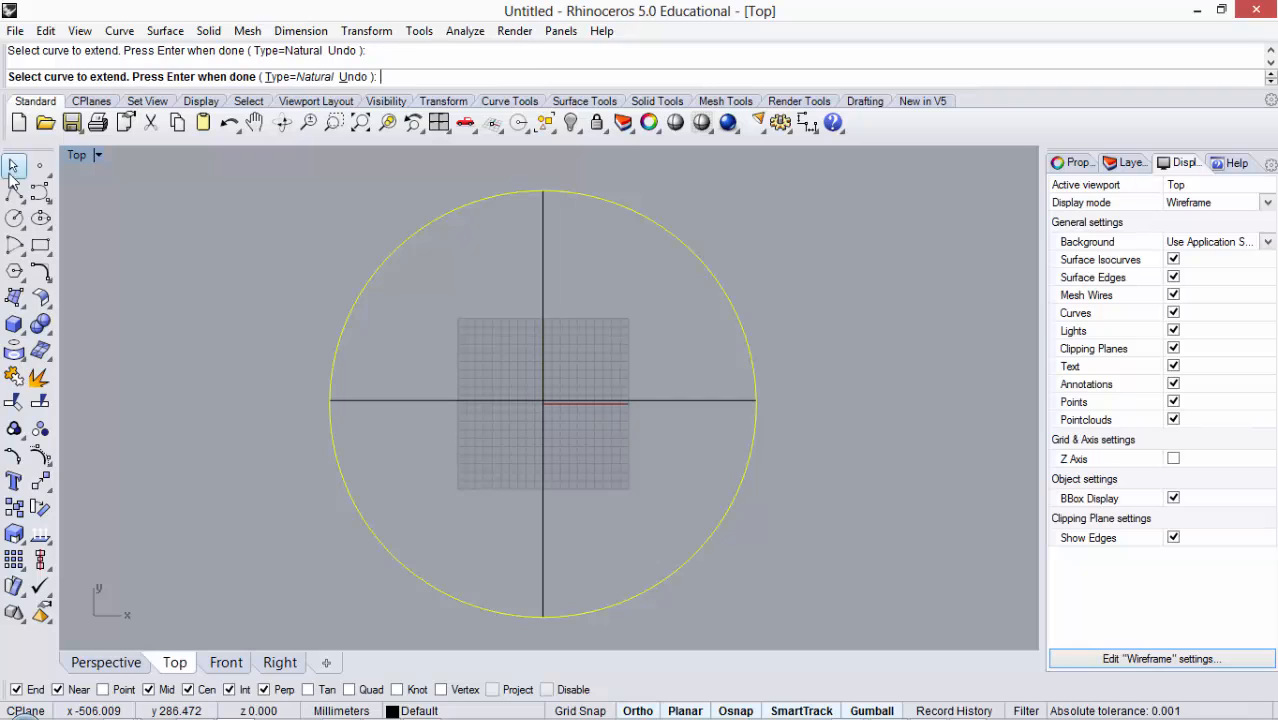
{"action": "key", "text": "Return"}
{"action": "scroll", "coordinate": [822, 318], "scroll_direction": "down", "scroll_amount": 1}
{"action": "scroll", "coordinate": [716, 364], "scroll_direction": "up", "scroll_amount": 1}
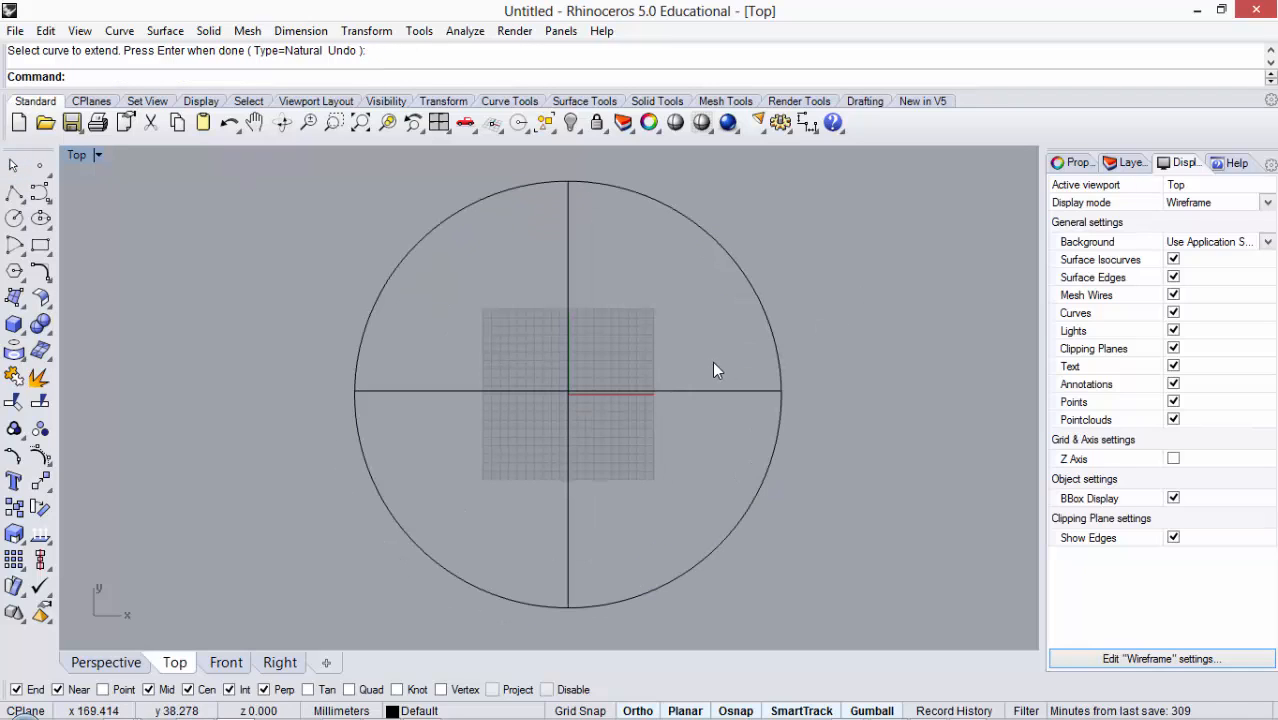
Step: Delete the horizontal line inside the large circle
{"action": "left_click", "coordinate": [695, 390]}
{"action": "key", "text": "Delete"}
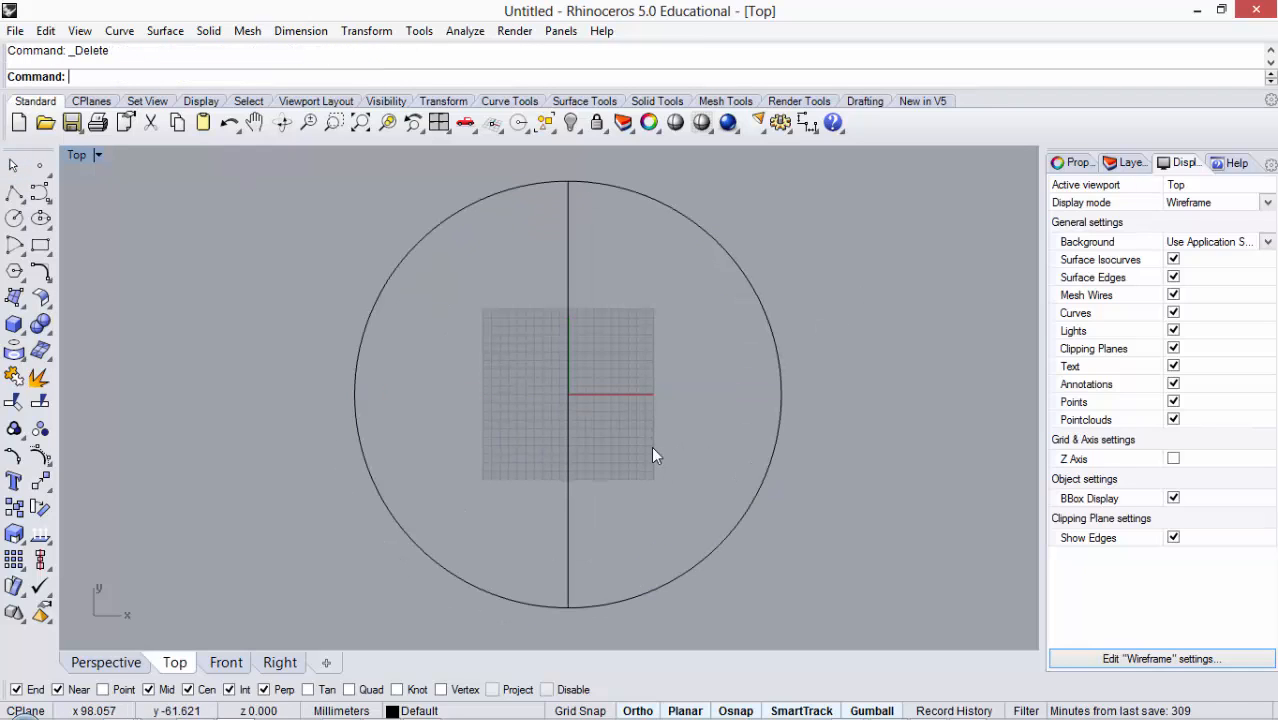
{"action": "scroll", "coordinate": [634, 442], "scroll_direction": "down", "scroll_amount": 1}
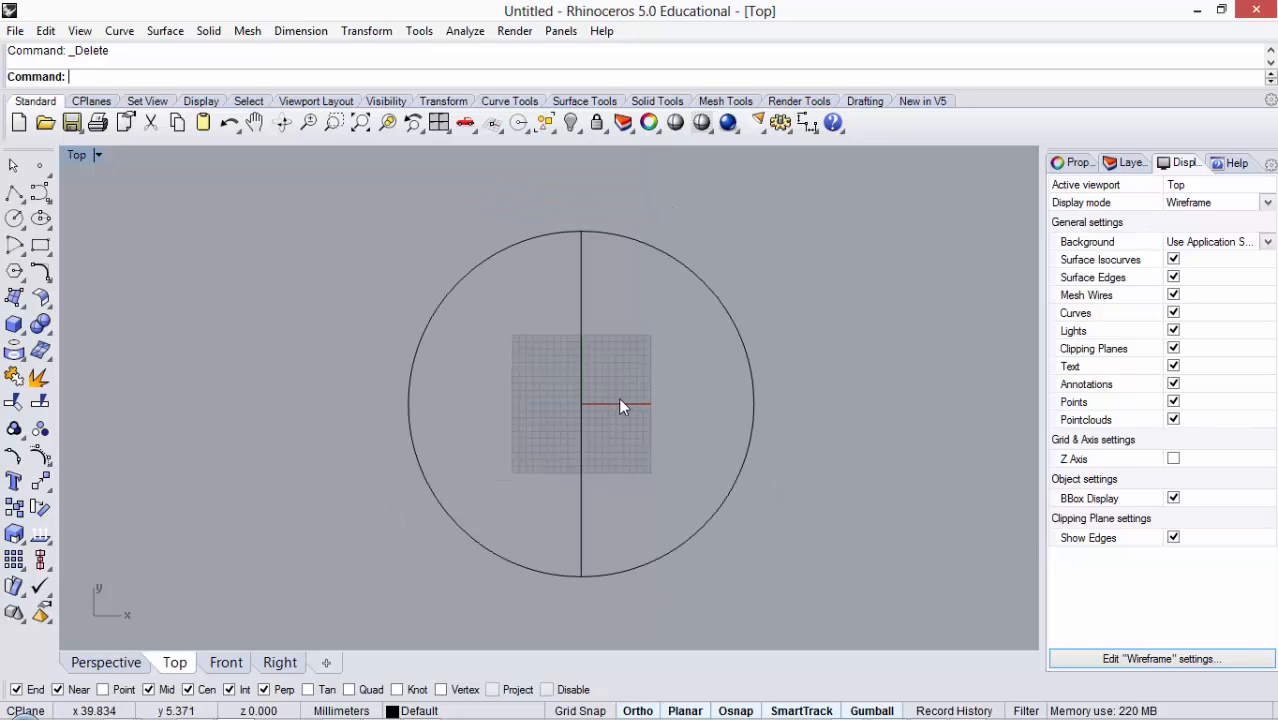
{"action": "scroll", "coordinate": [622, 368], "scroll_direction": "up", "scroll_amount": 1}
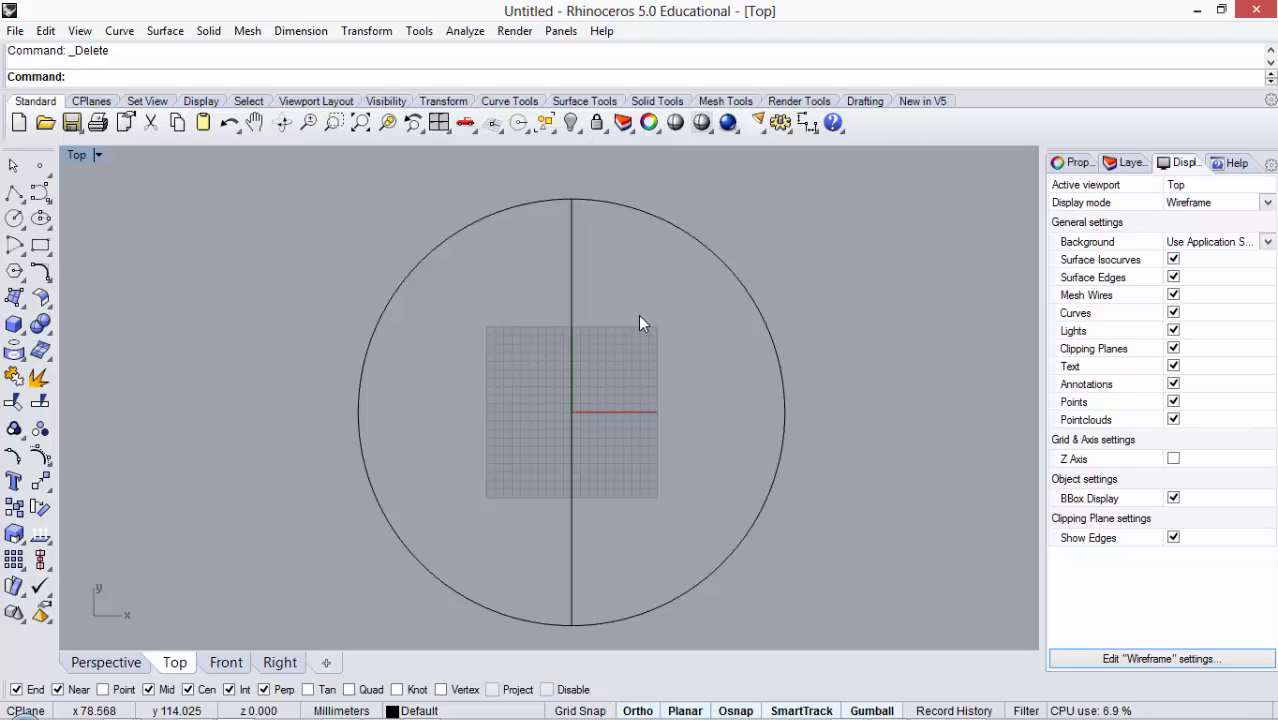
Step: Try rotating the vertical line 90 degrees about the circle's centre without copying it, and undo the rotation
{"action": "left_click_drag", "start_coordinate": [508, 455], "coordinate": [508, 455]}
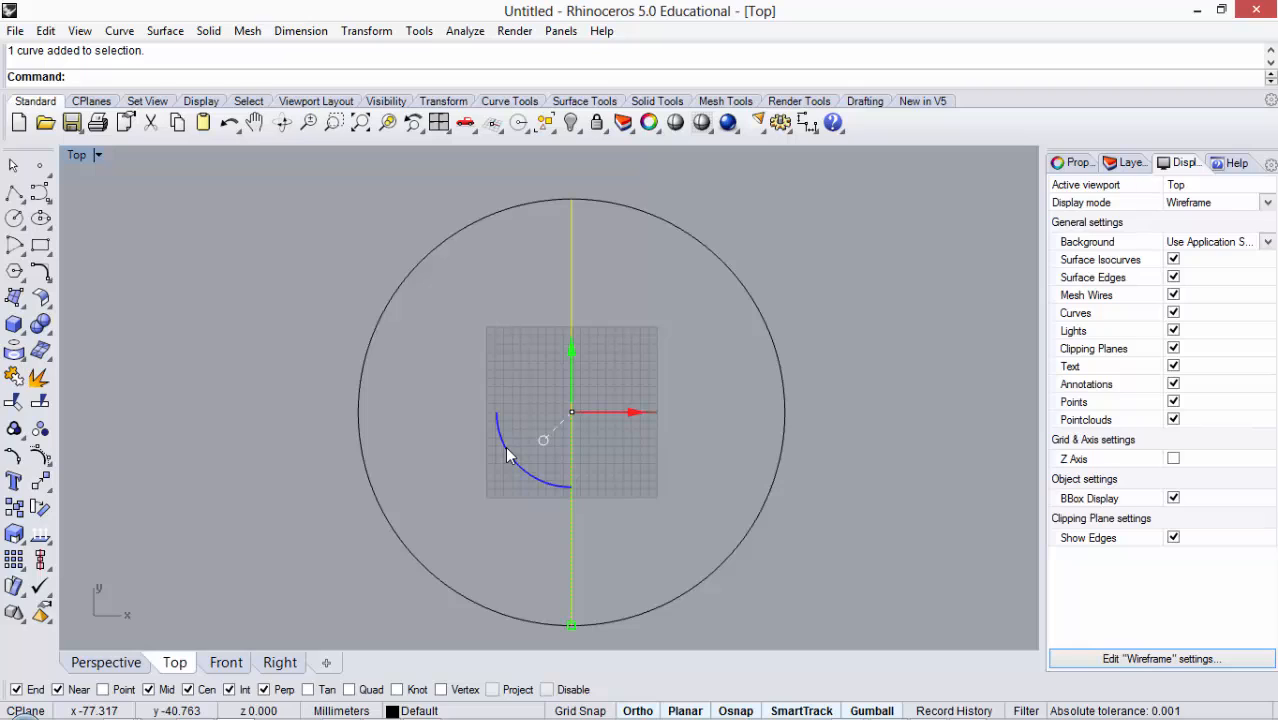
{"action": "type", "text": "Rotate"}
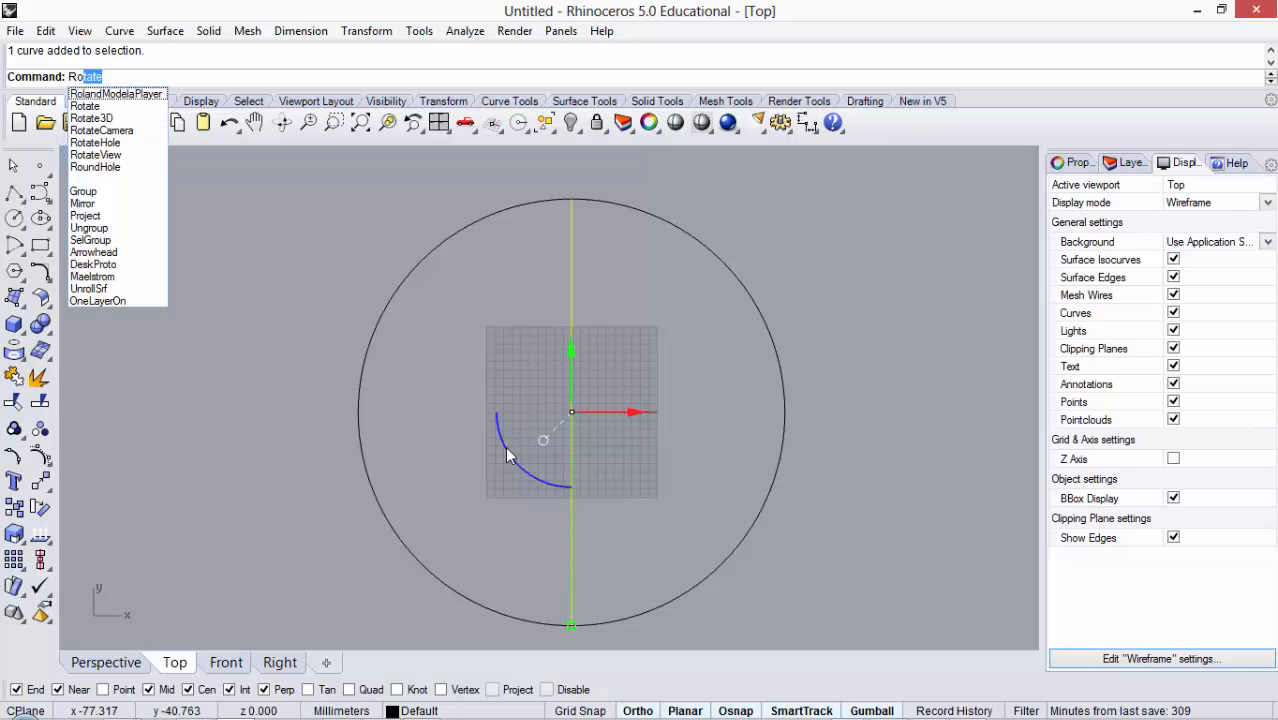
{"action": "key", "text": "Return"}
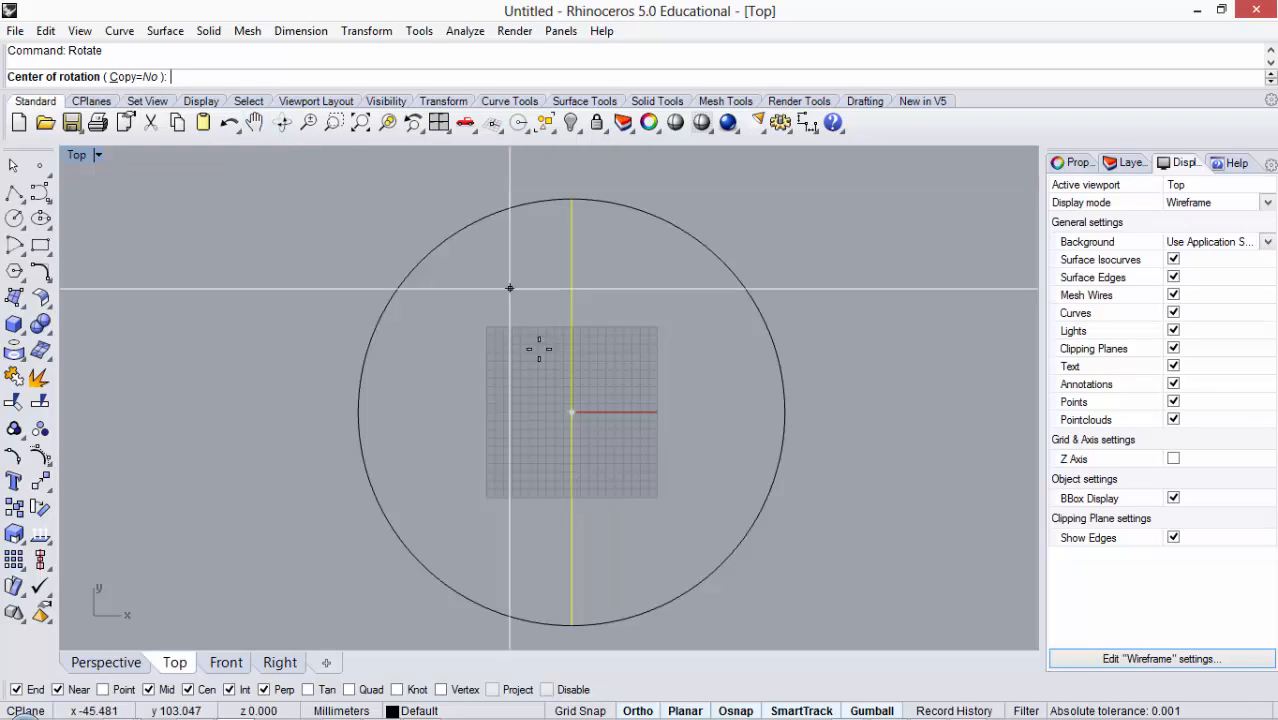
{"action": "left_click", "coordinate": [571, 411]}
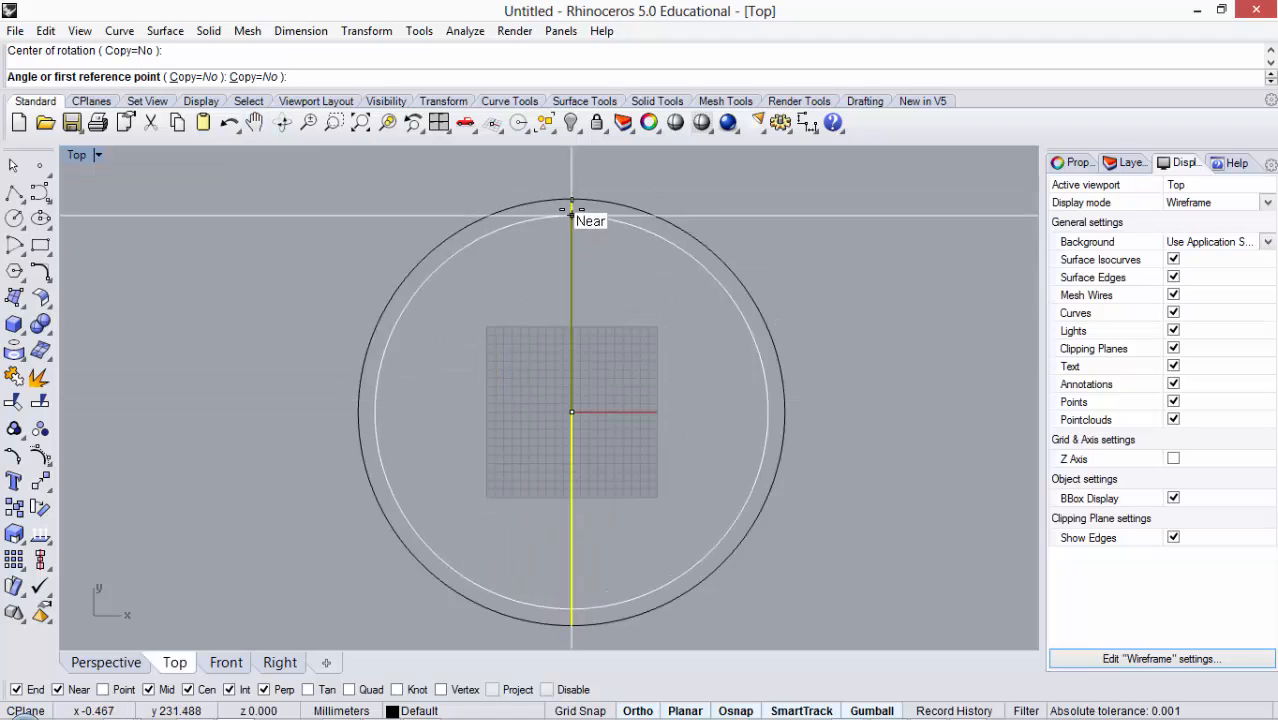
{"action": "left_click", "coordinate": [571, 199]}
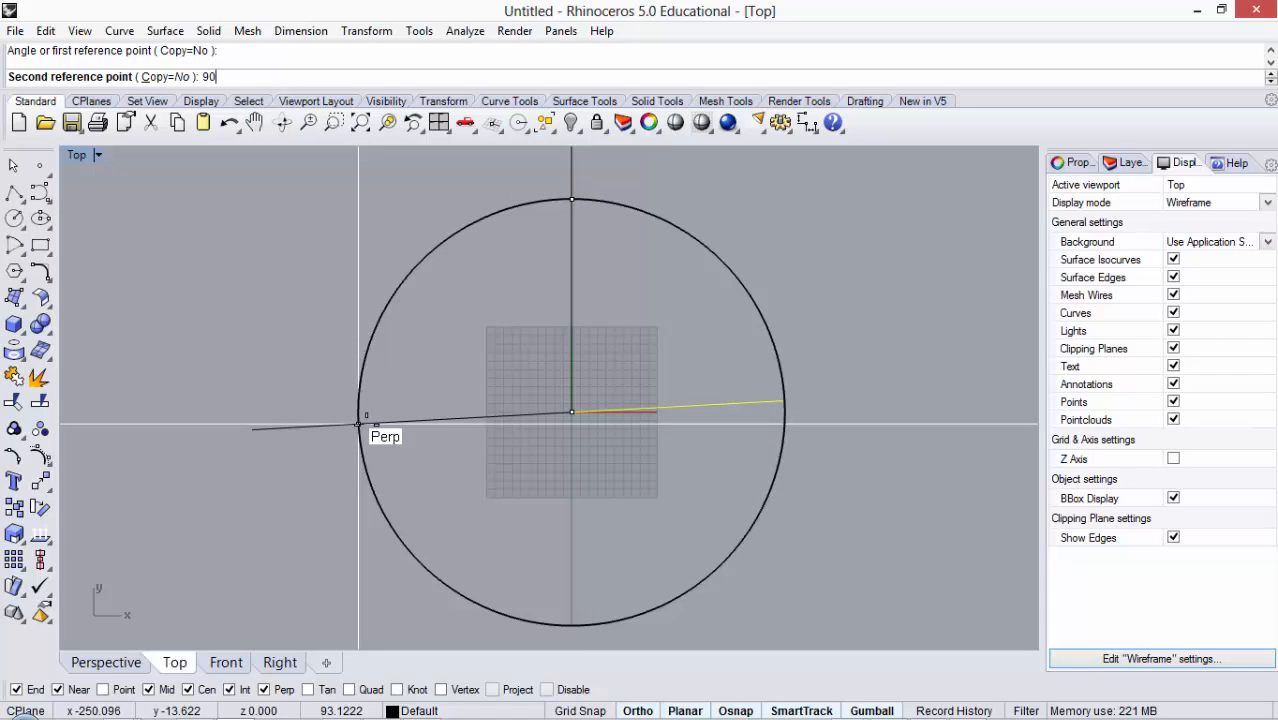
{"action": "left_click", "coordinate": [358, 424]}
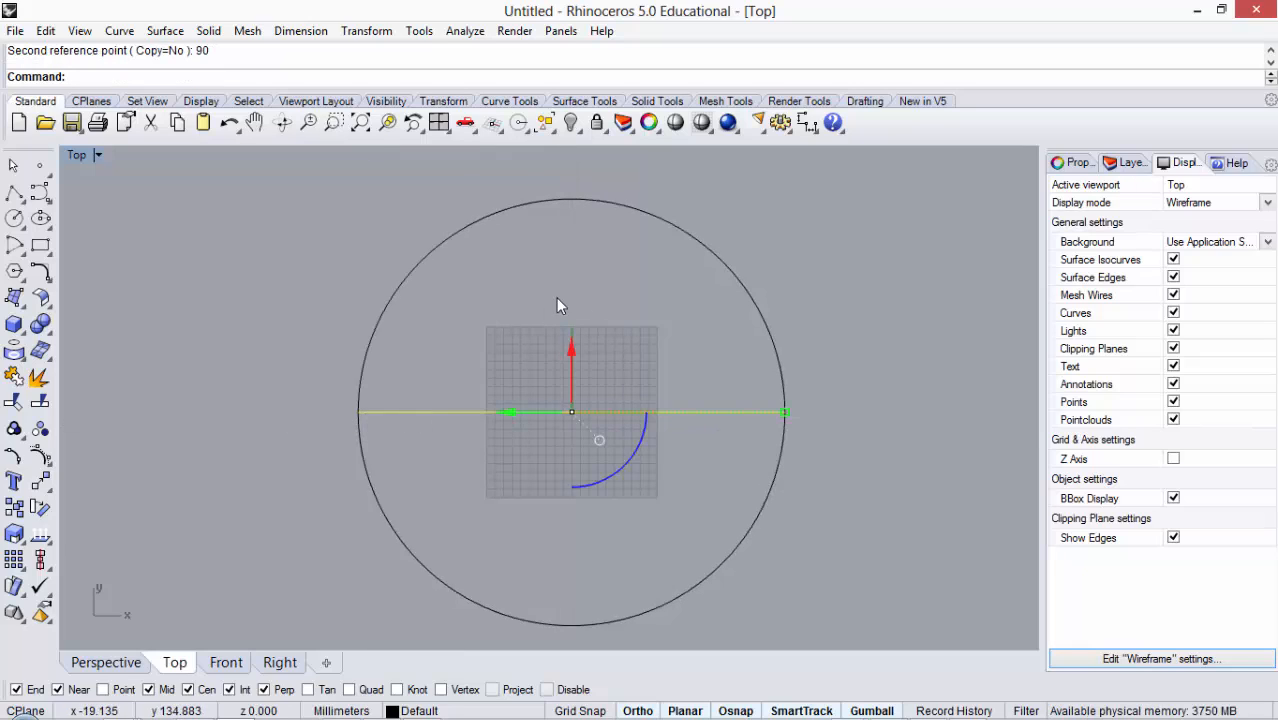
{"action": "key", "text": "Escape"}
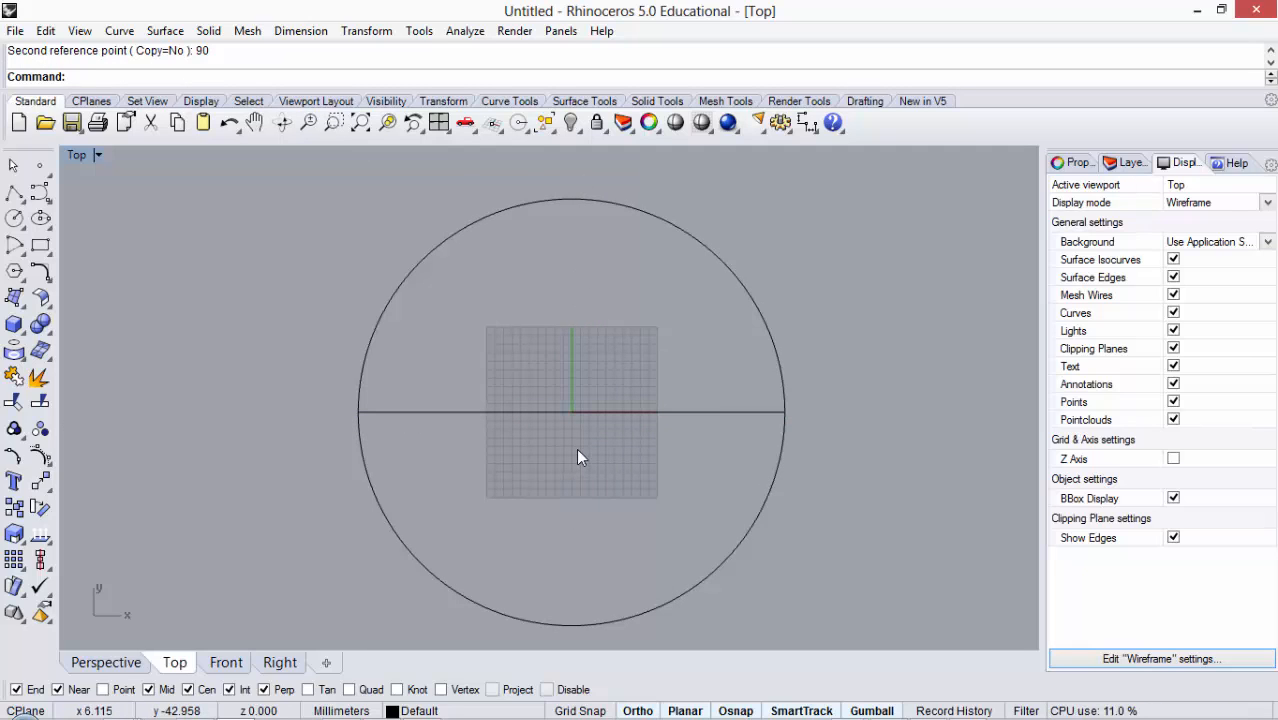
{"action": "key", "text": "ctrl+z"}
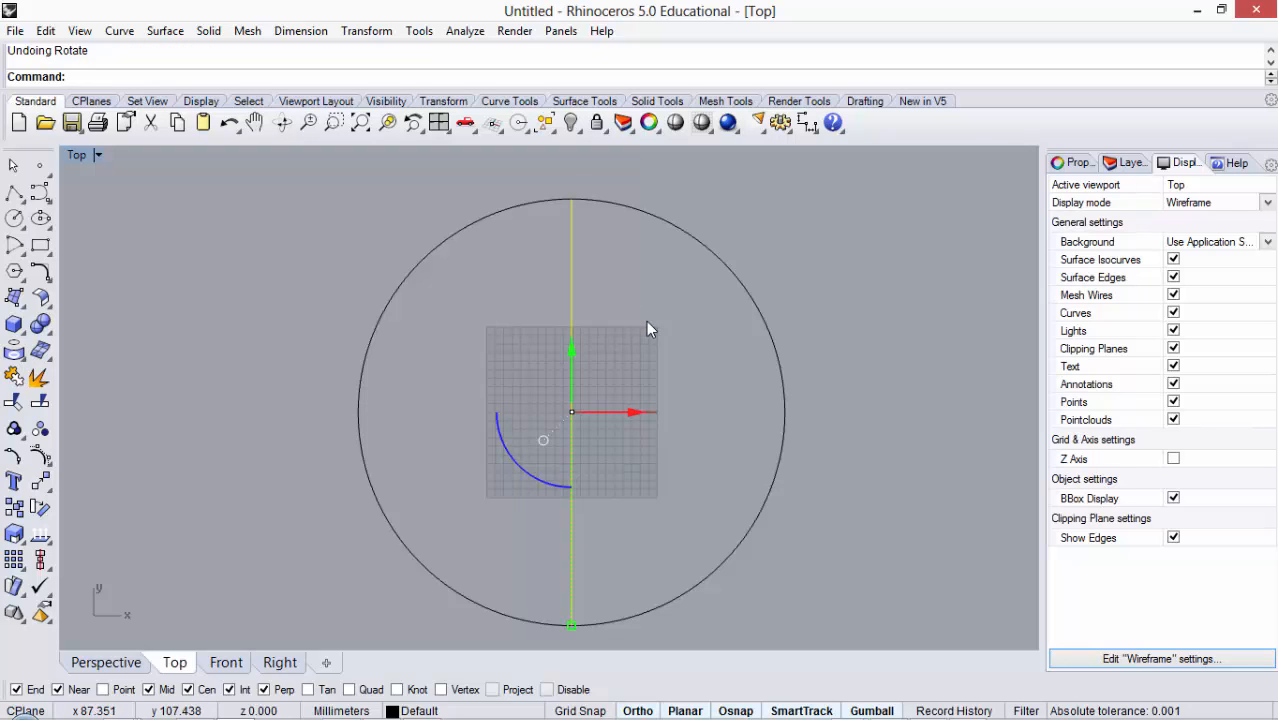
Step: Rotate a copy of the vertical line 90 degrees about the circle's centre with Copy=Yes, and finish Rotate
{"action": "key", "text": "Return"}
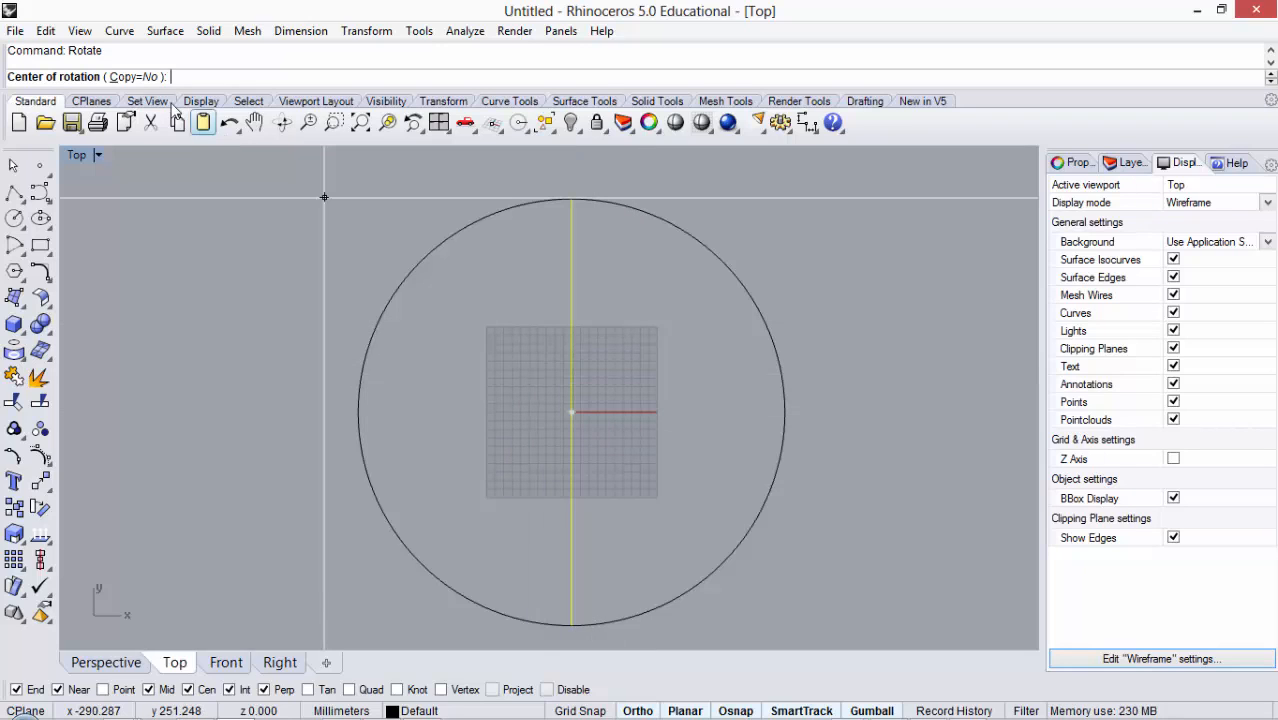
{"action": "left_click", "coordinate": [140, 79]}
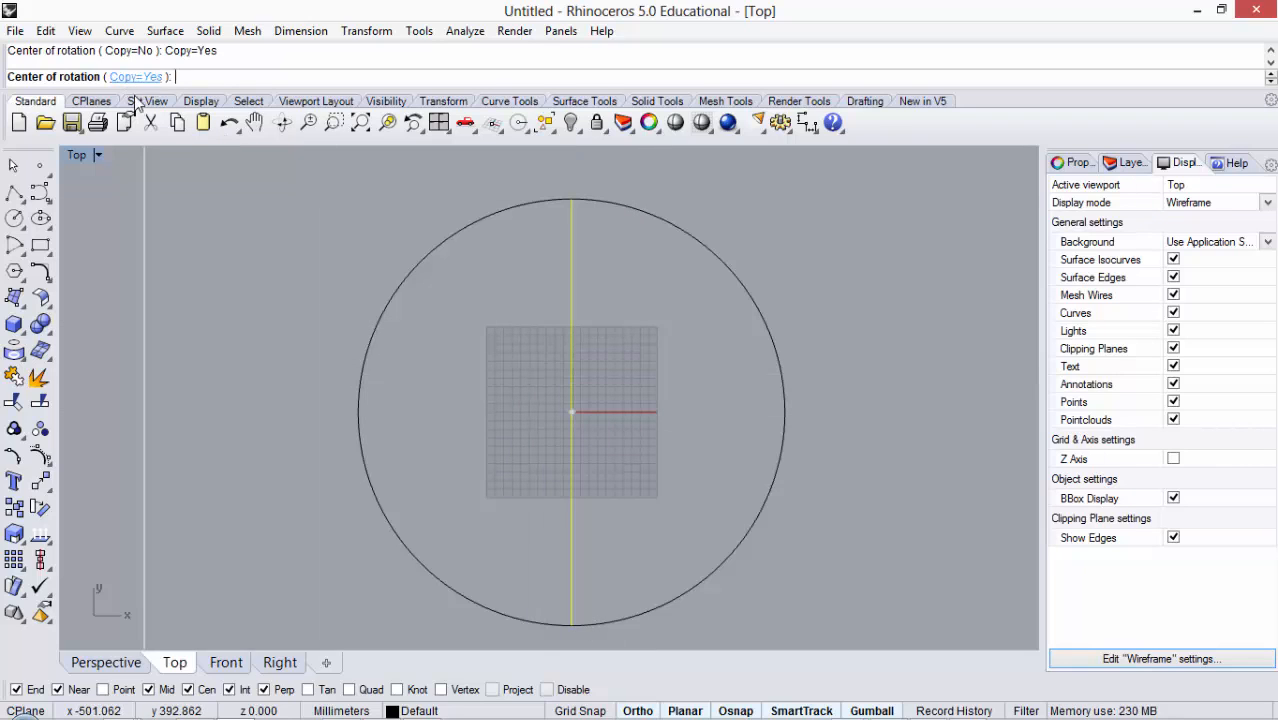
{"action": "left_click", "coordinate": [571, 409]}
{"action": "left_click", "coordinate": [571, 199]}
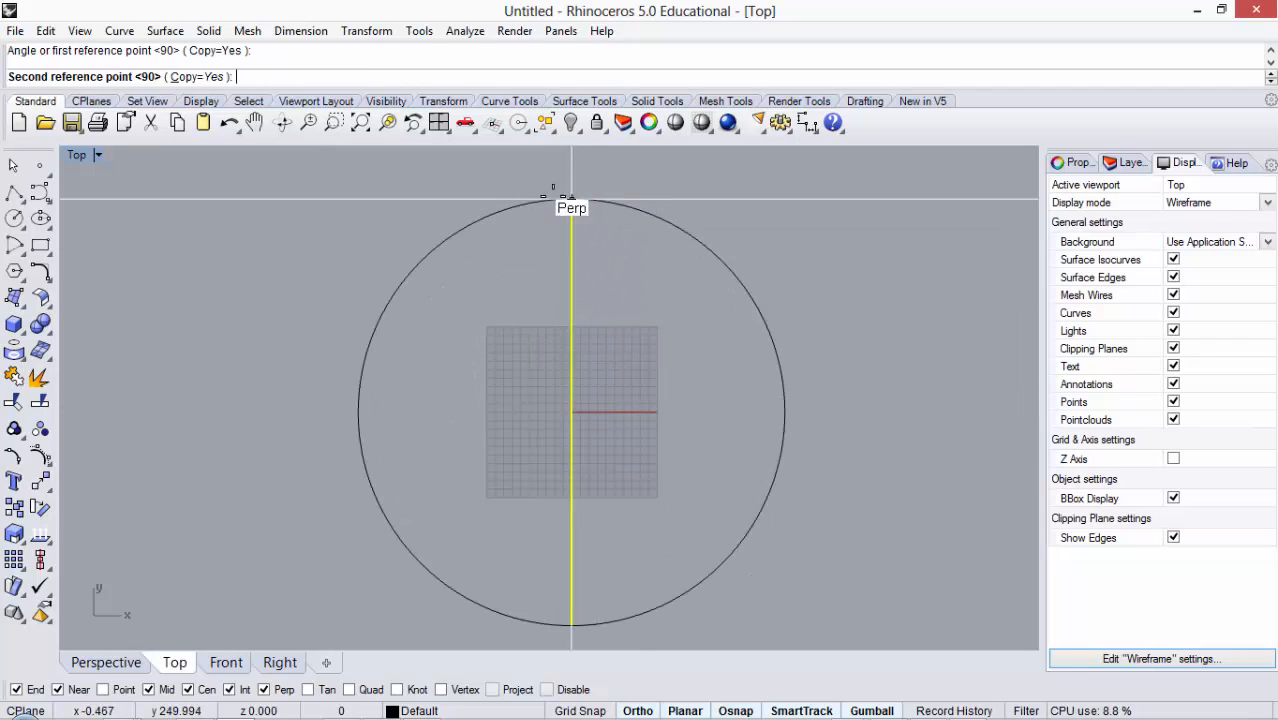
{"action": "type", "text": "90"}
{"action": "key", "text": "Return"}
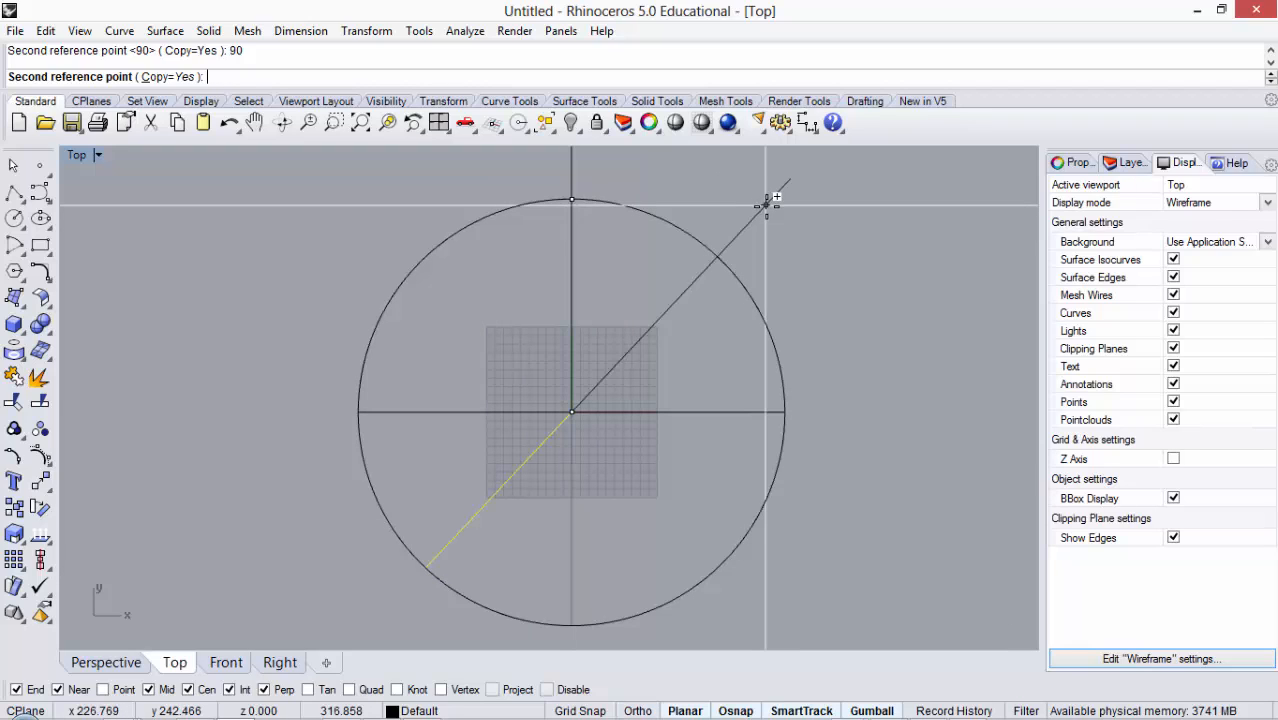
{"action": "right_click", "coordinate": [826, 217]}
{"action": "left_click", "coordinate": [826, 217]}
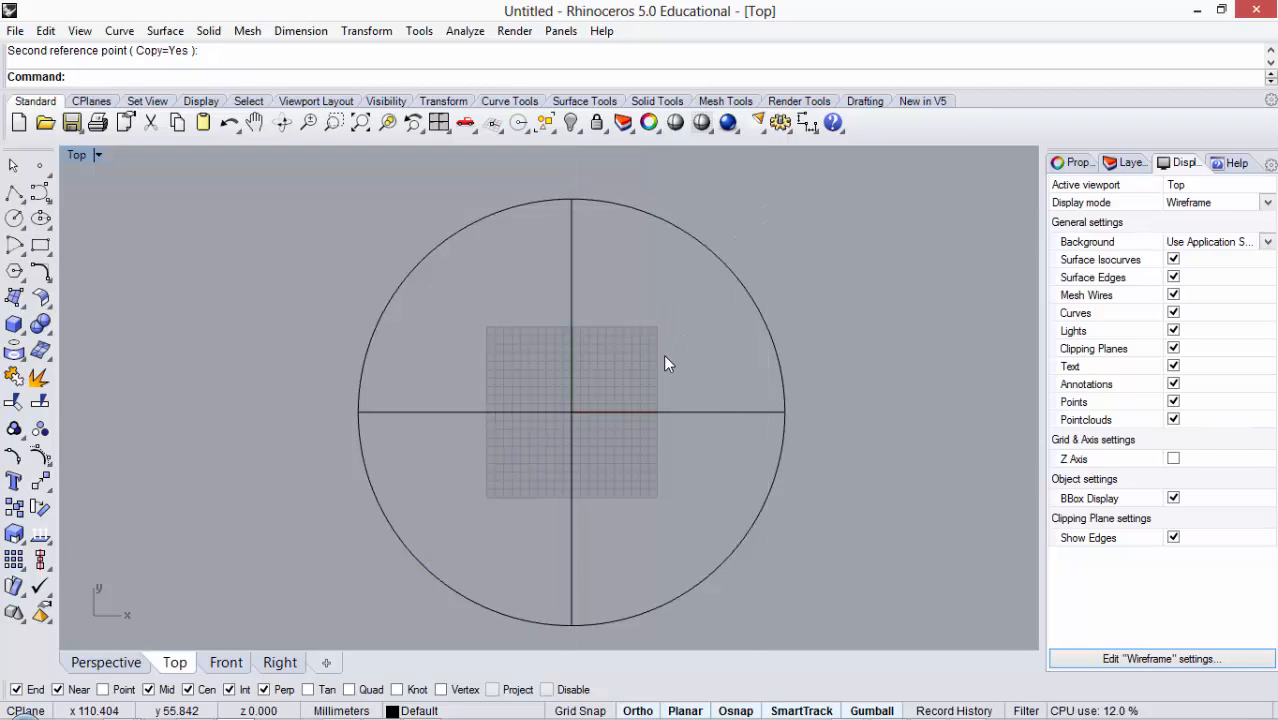
Step: Rotate copies of both the vertical and horizontal lines 45 degrees about the circle's centre, then clear the selection
{"action": "left_click_drag", "start_coordinate": [642, 368], "coordinate": [524, 463]}
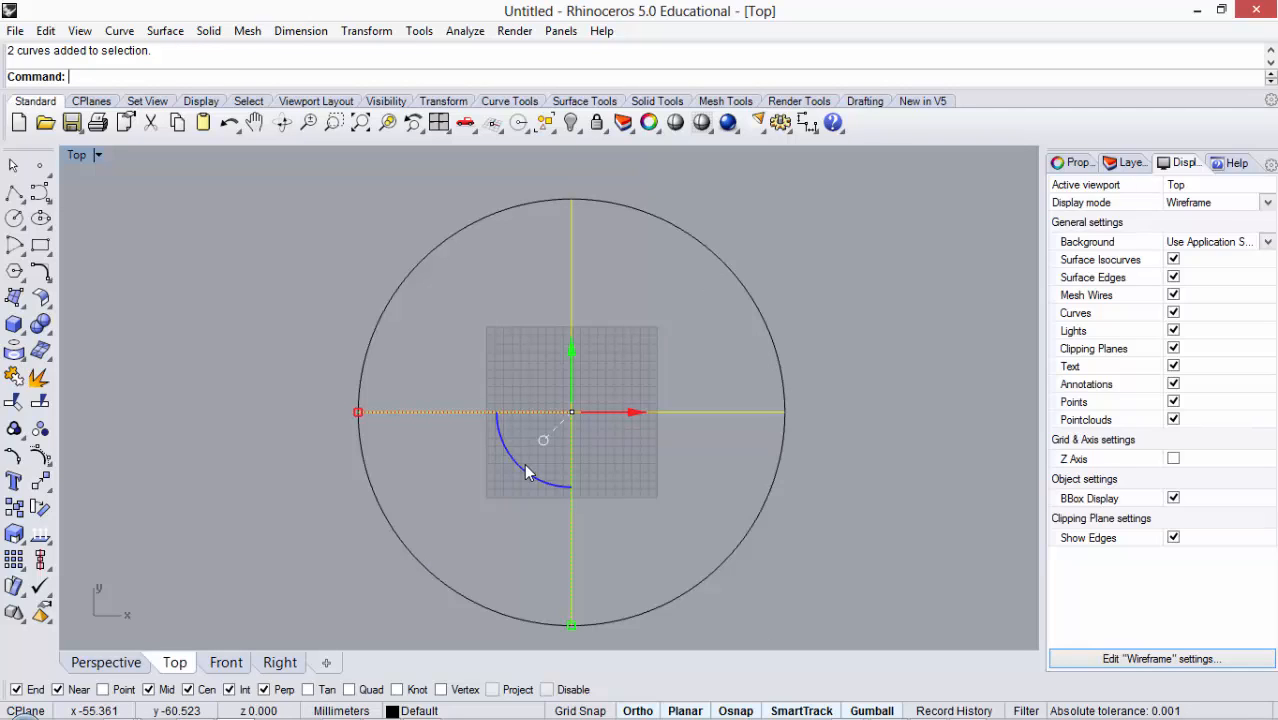
{"action": "type", "text": "Ro"}
{"action": "key", "text": "Return"}
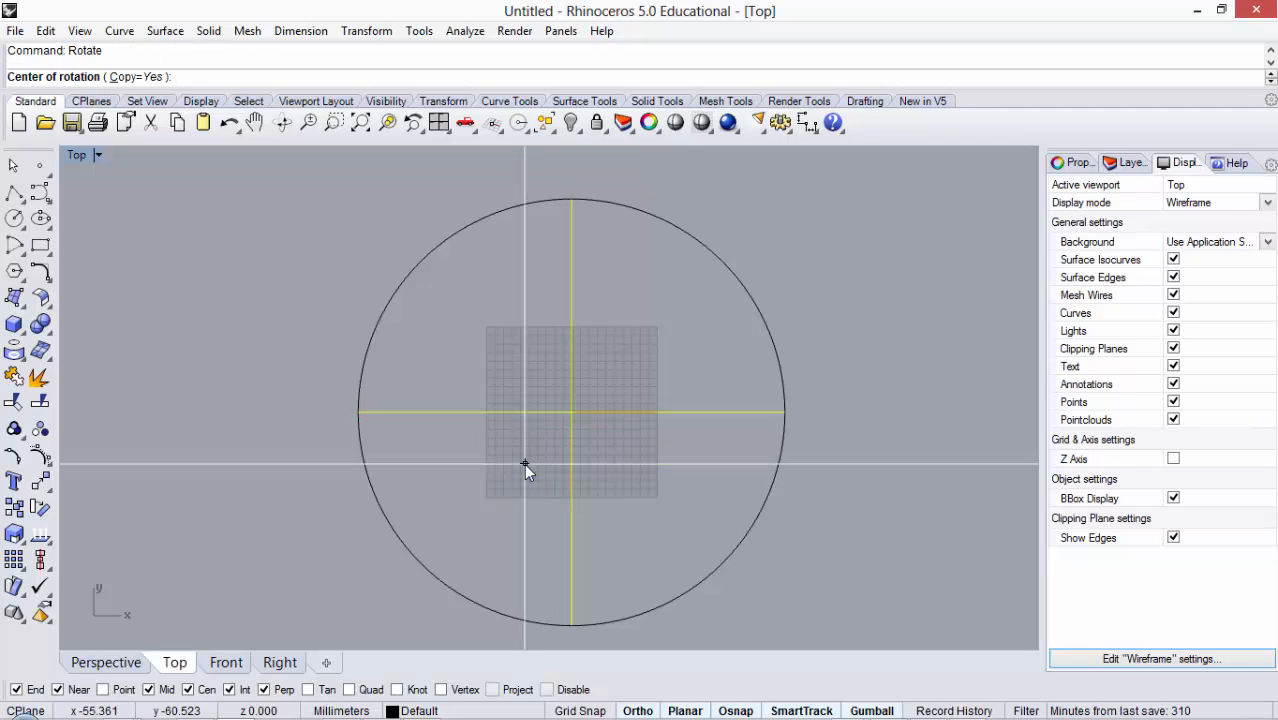
{"action": "left_click", "coordinate": [571, 411]}
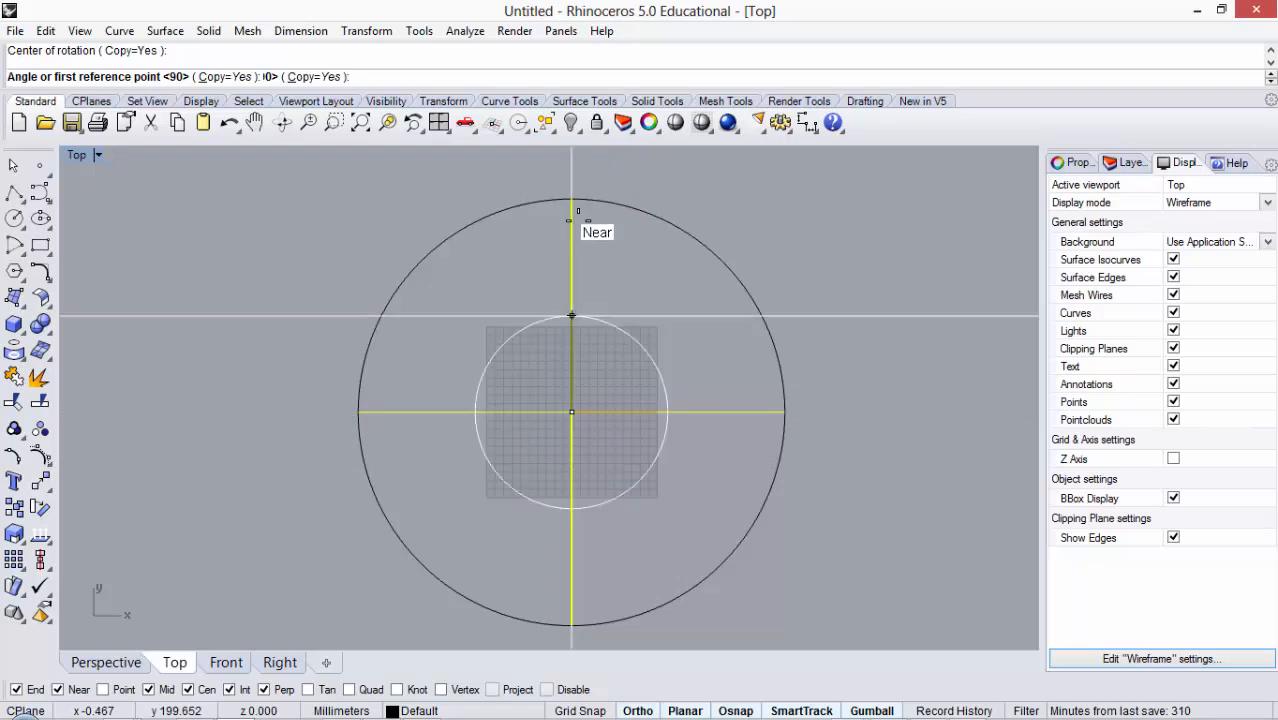
{"action": "left_click", "coordinate": [571, 199]}
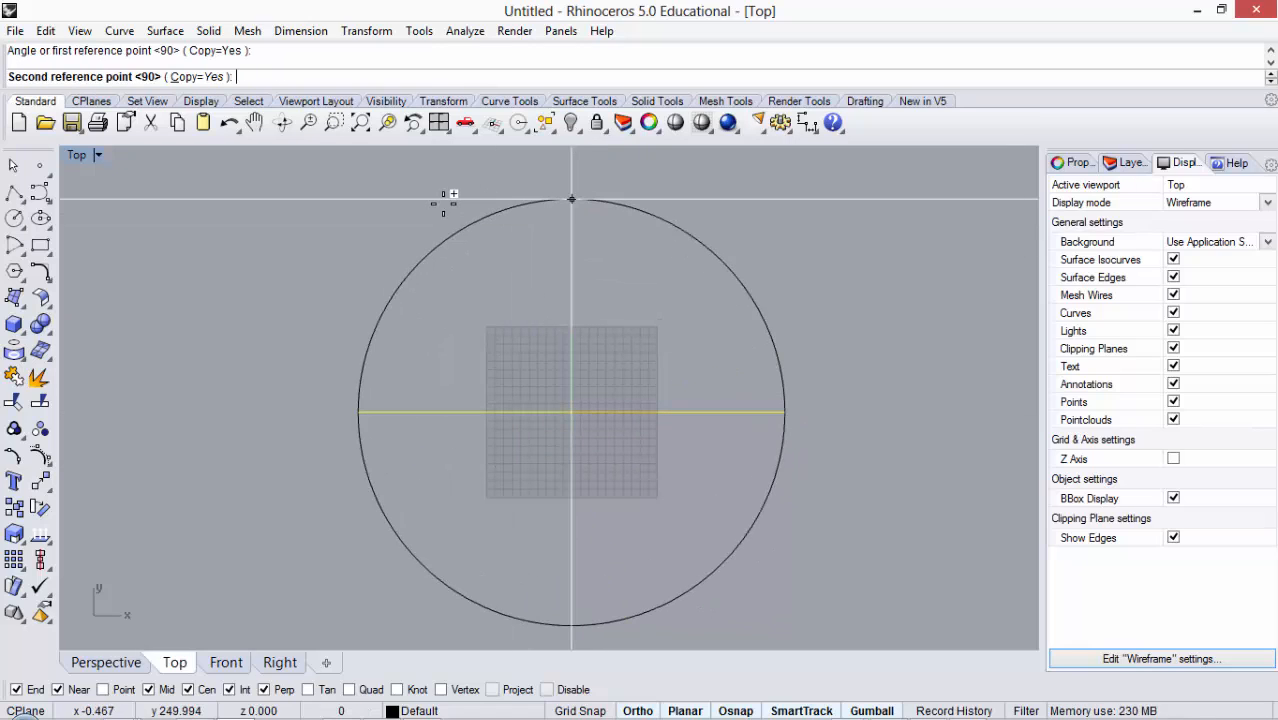
{"action": "type", "text": "45"}
{"action": "key", "text": "Return"}
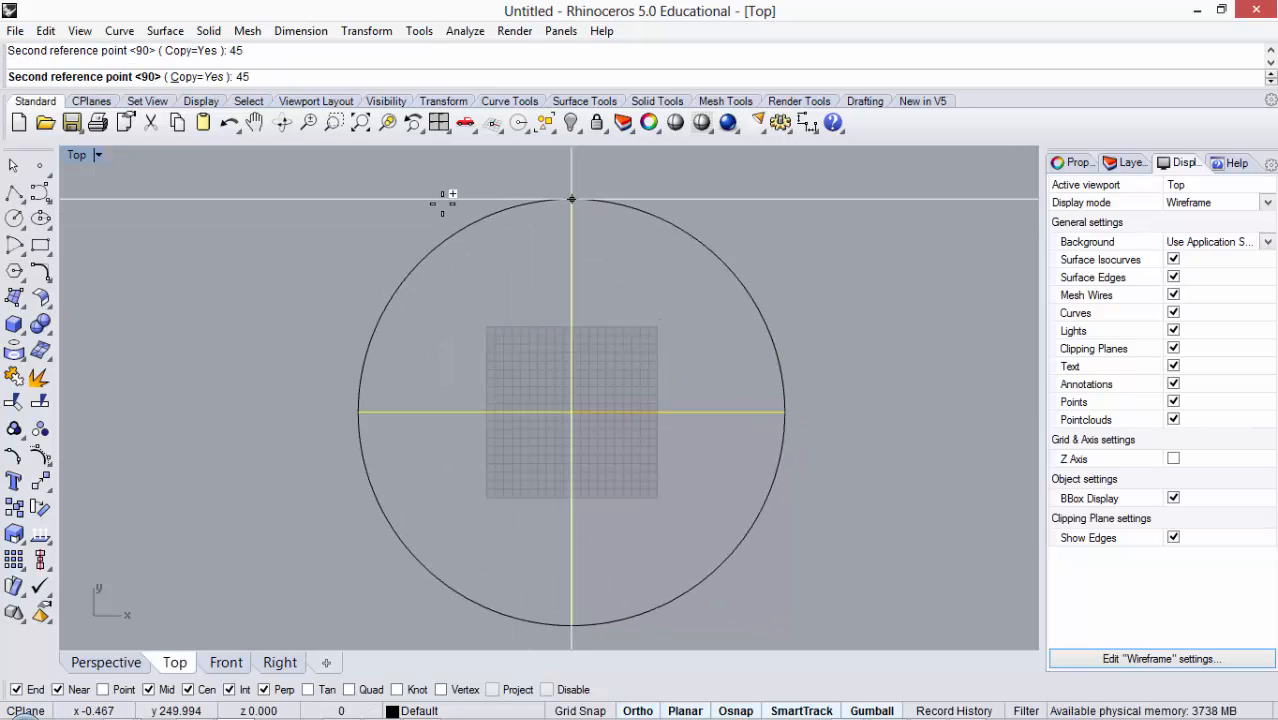
{"action": "key", "text": "Return"}
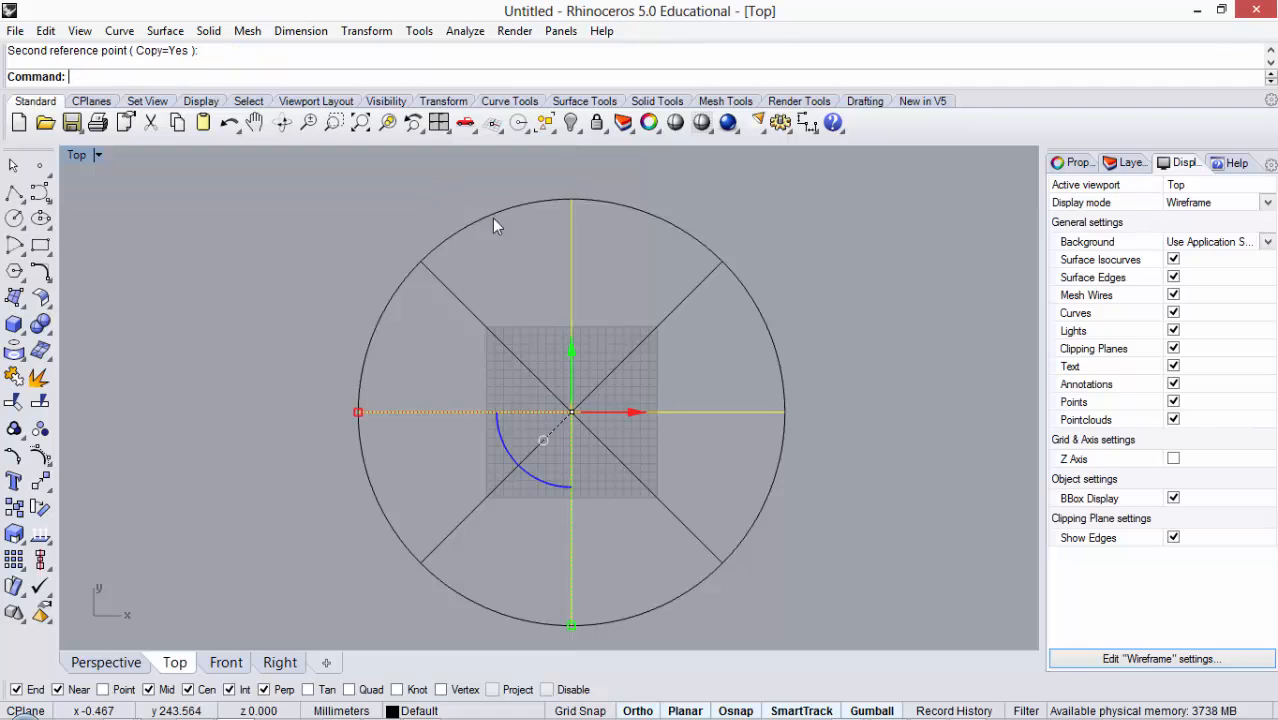
{"action": "left_click", "coordinate": [795, 196]}
{"action": "scroll", "coordinate": [751, 240], "scroll_direction": "down", "scroll_amount": 3}
{"action": "scroll", "coordinate": [700, 288], "scroll_direction": "down", "scroll_amount": 3}
{"action": "scroll", "coordinate": [648, 262], "scroll_direction": "up", "scroll_amount": 3}
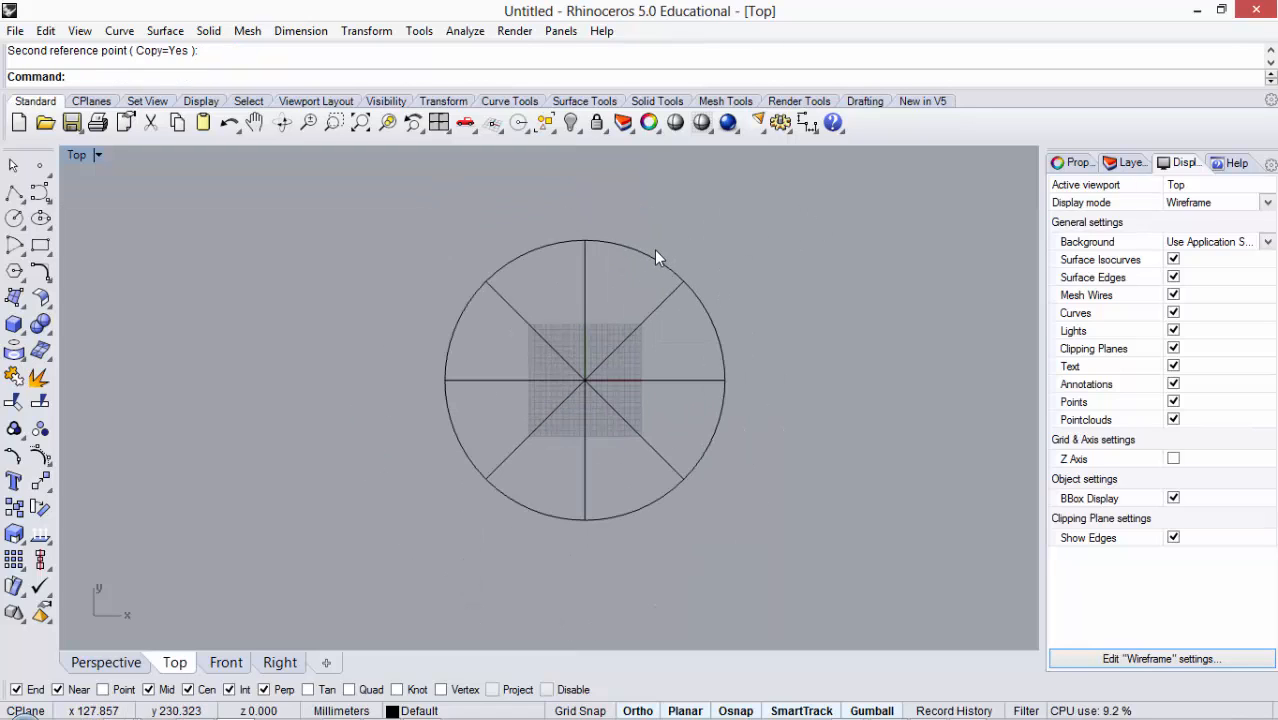
{"action": "scroll", "coordinate": [592, 275], "scroll_direction": "up", "scroll_amount": 2}
{"action": "scroll", "coordinate": [607, 271], "scroll_direction": "down", "scroll_amount": 1}
{"action": "scroll", "coordinate": [608, 279], "scroll_direction": "up", "scroll_amount": 3}
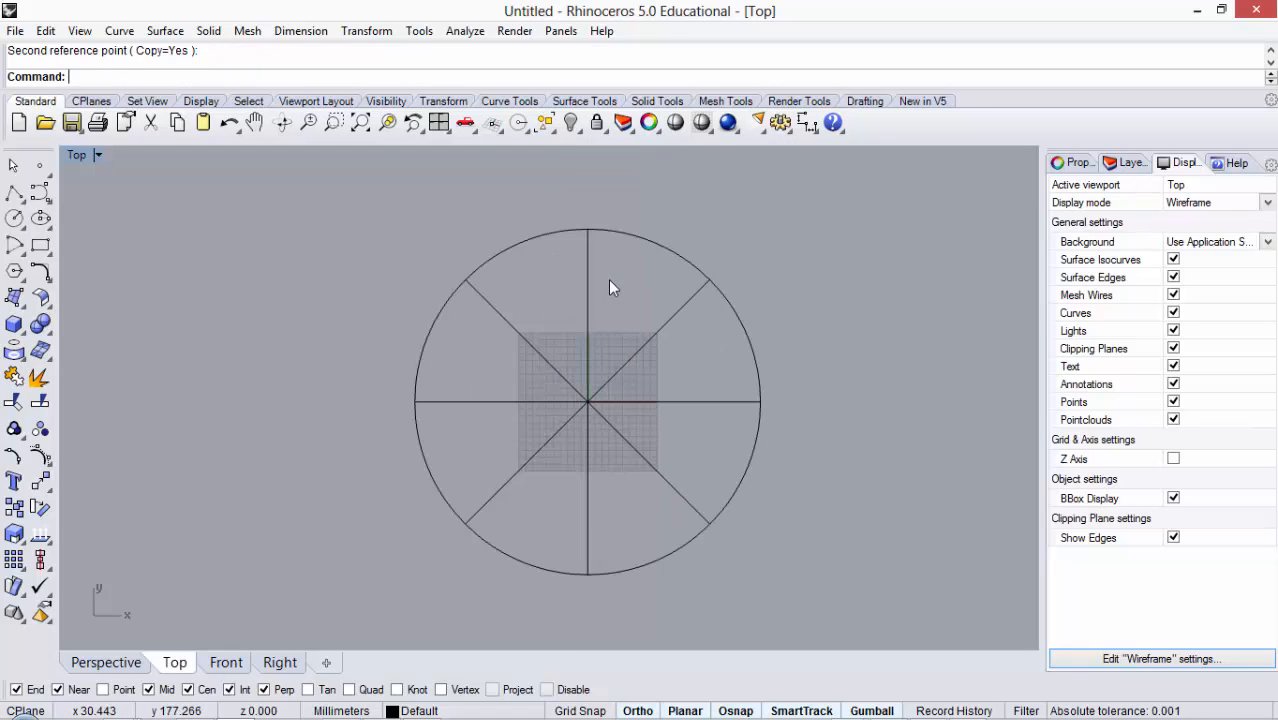
{"action": "scroll", "coordinate": [608, 280], "scroll_direction": "down", "scroll_amount": 2}
{"action": "scroll", "coordinate": [608, 280], "scroll_direction": "up", "scroll_amount": 1}
{"action": "scroll", "coordinate": [609, 276], "scroll_direction": "down", "scroll_amount": 1}
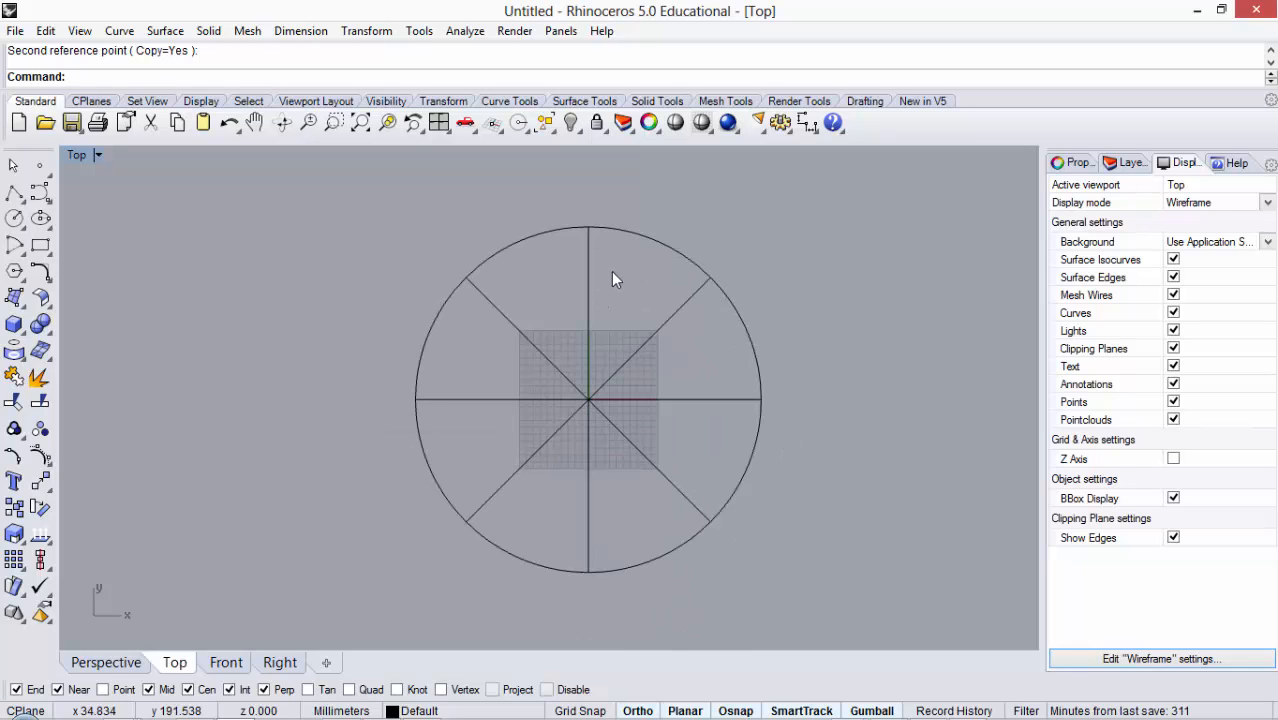
{"action": "scroll", "coordinate": [607, 365], "scroll_direction": "up", "scroll_amount": 1}
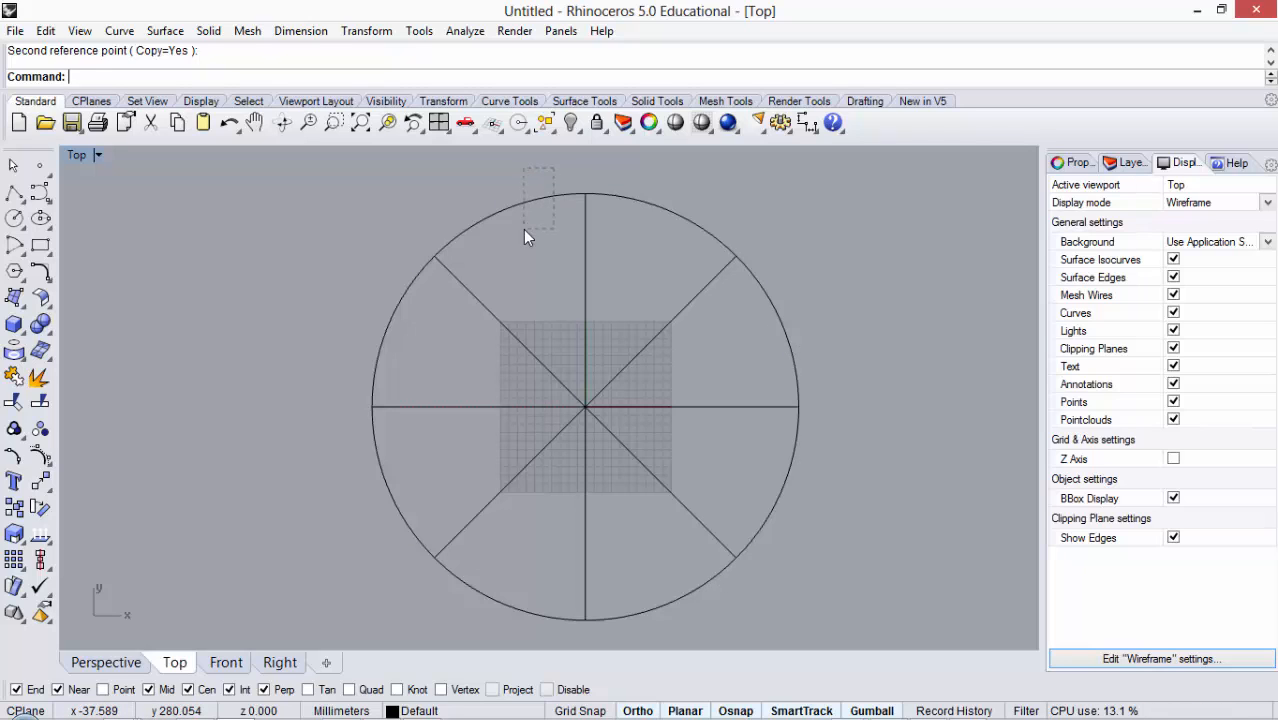
Step: Rename the Default layer as "Guía Circular" and clear the selection of the large circle
{"action": "left_click_drag", "start_coordinate": [555, 168], "coordinate": [524, 230]}
{"action": "key", "text": "Escape"}
{"action": "left_click_drag", "start_coordinate": [670, 178], "coordinate": [632, 250]}
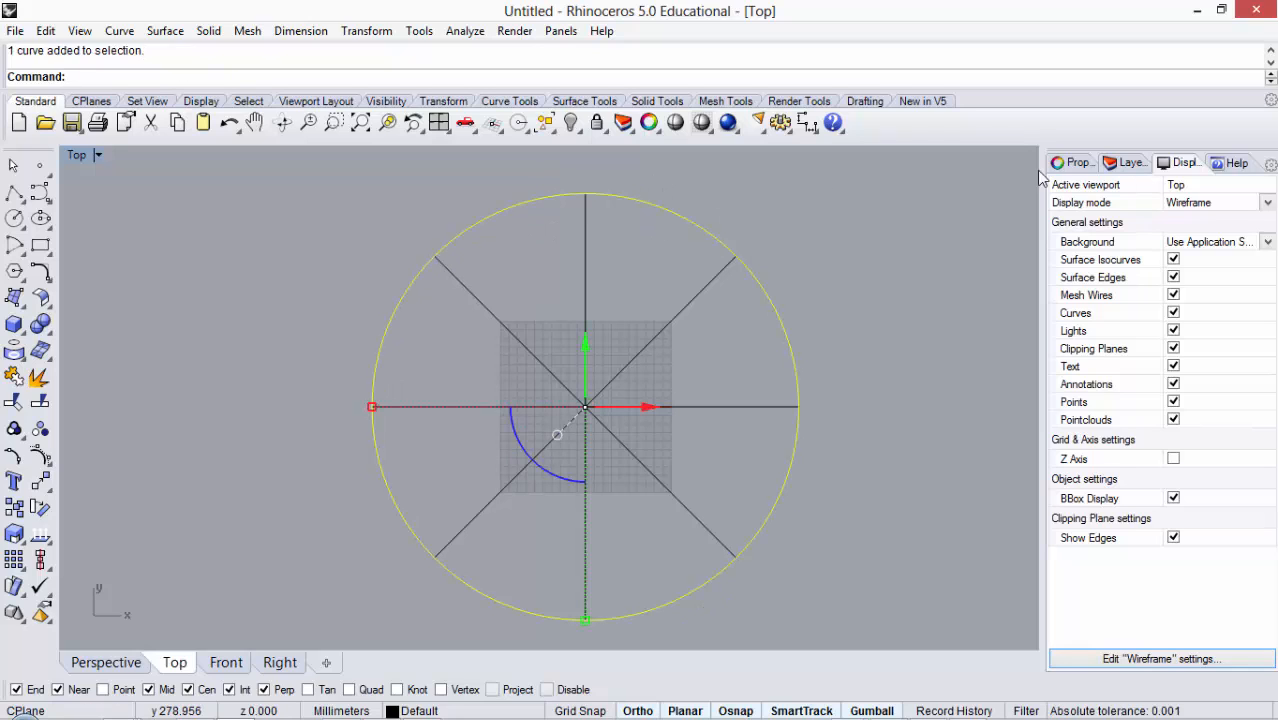
{"action": "left_click", "coordinate": [1131, 163]}
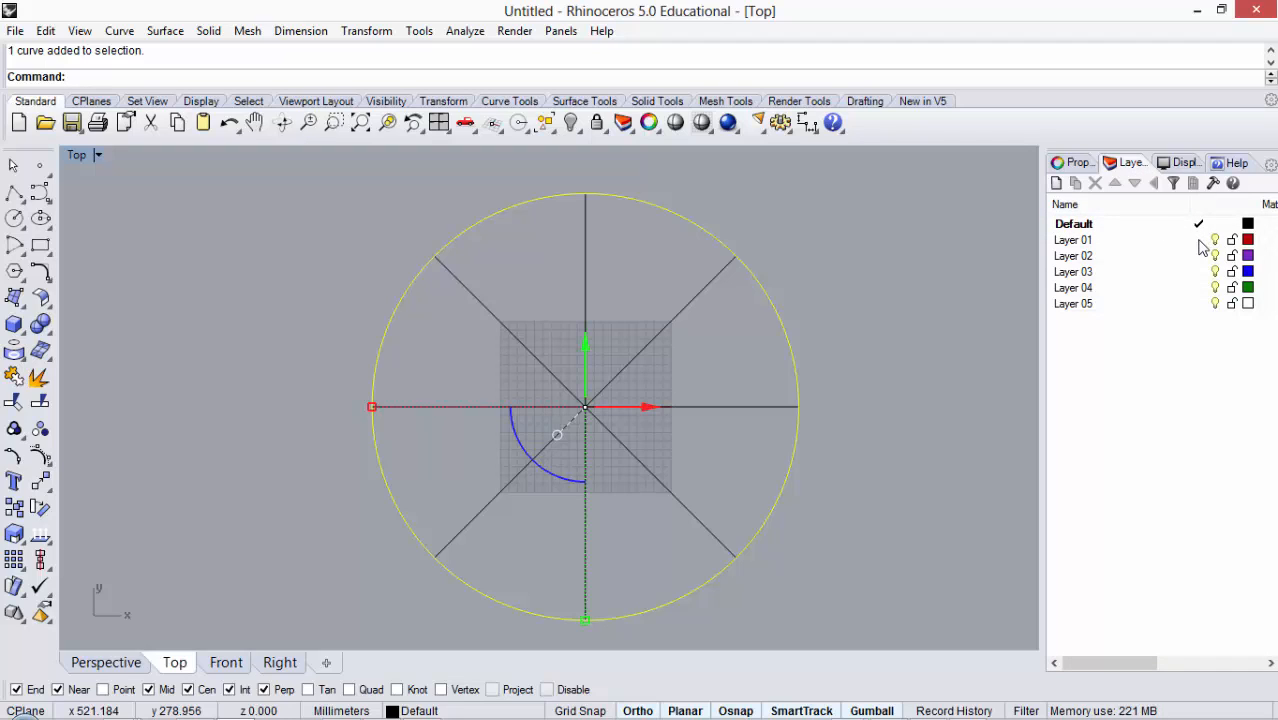
{"action": "left_click", "coordinate": [1082, 228]}
{"action": "left_click", "coordinate": [1084, 227]}
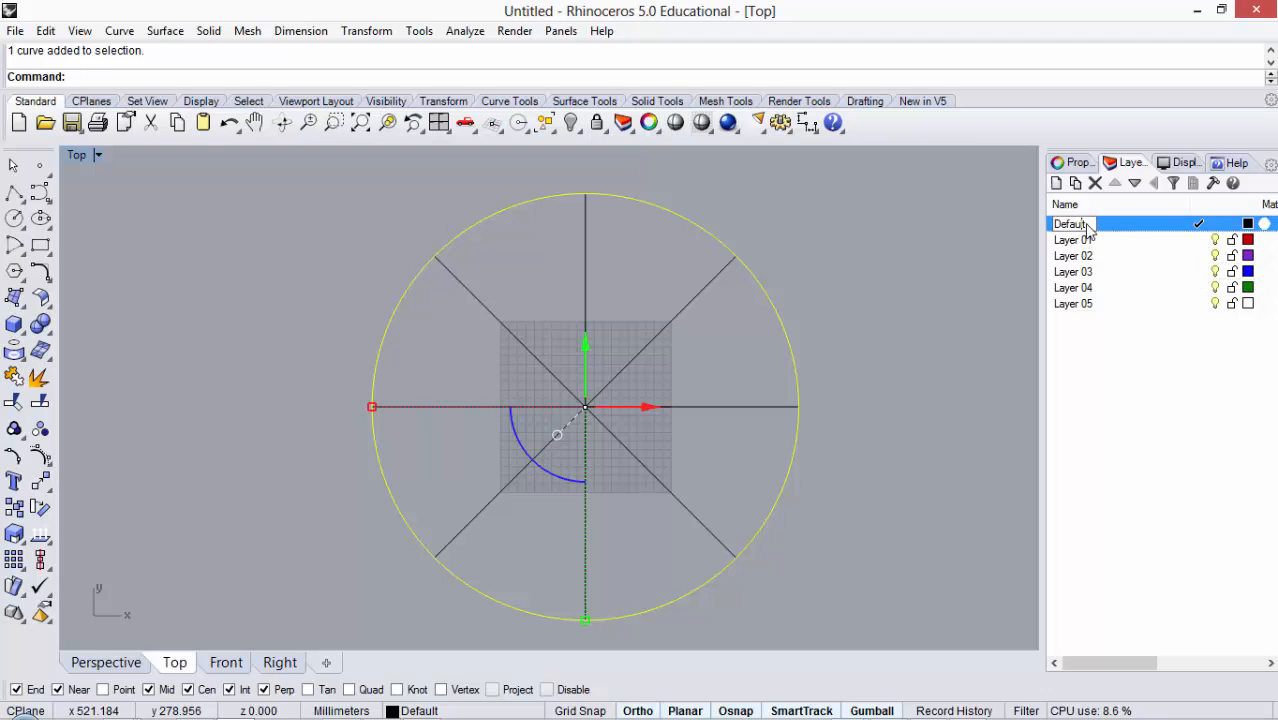
{"action": "left_click_drag", "start_coordinate": [1084, 227], "coordinate": [1041, 229]}
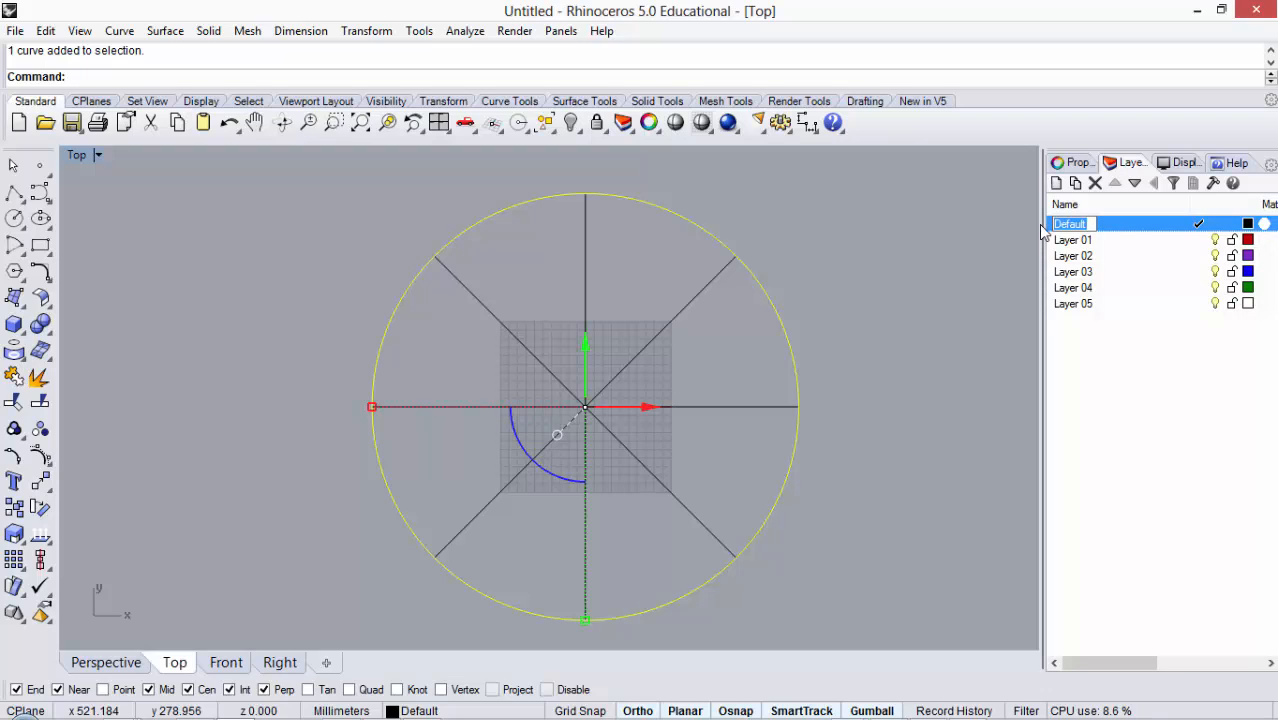
{"action": "type", "text": "eJE"}
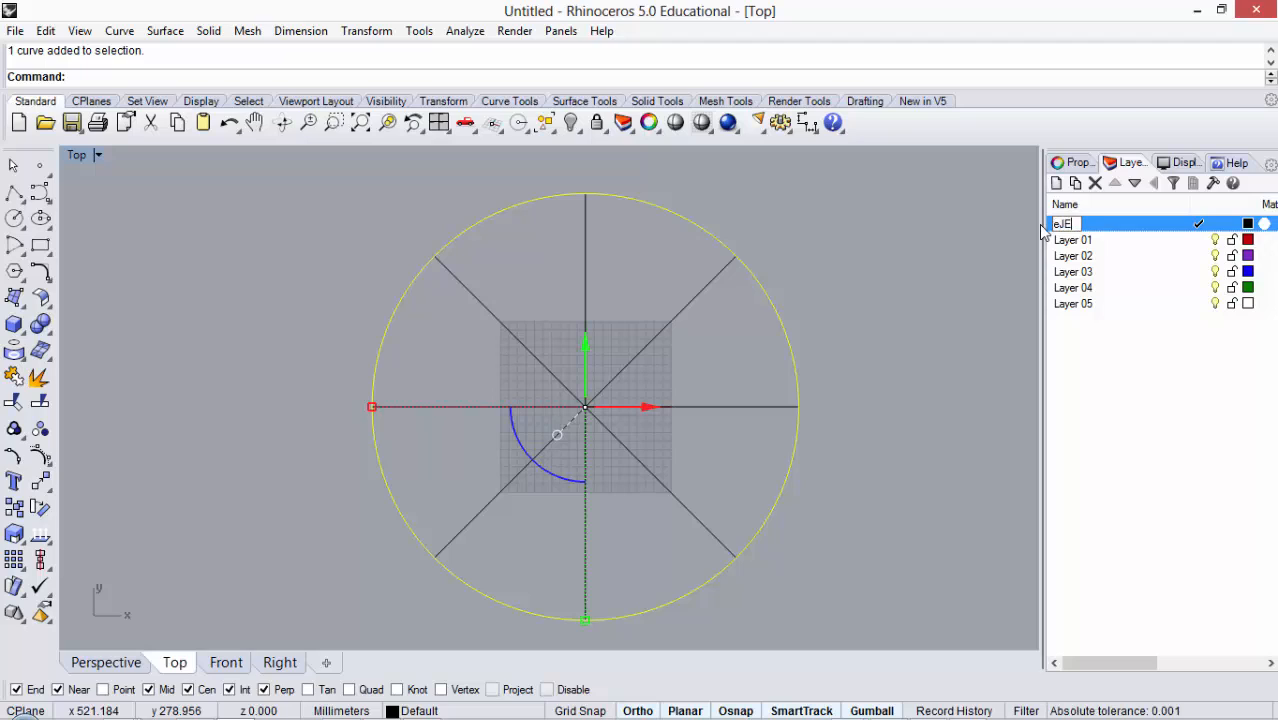
{"action": "type", "text": "Eje Ci"}
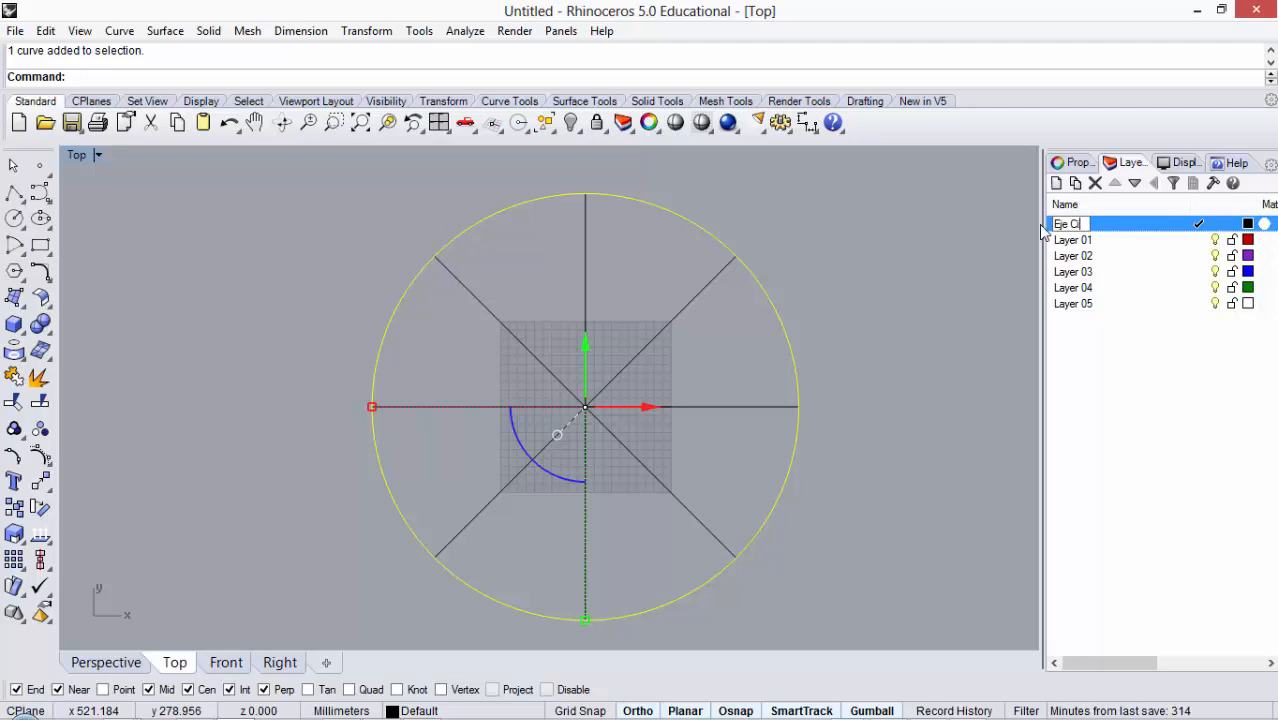
{"action": "type", "text": "rcular"}
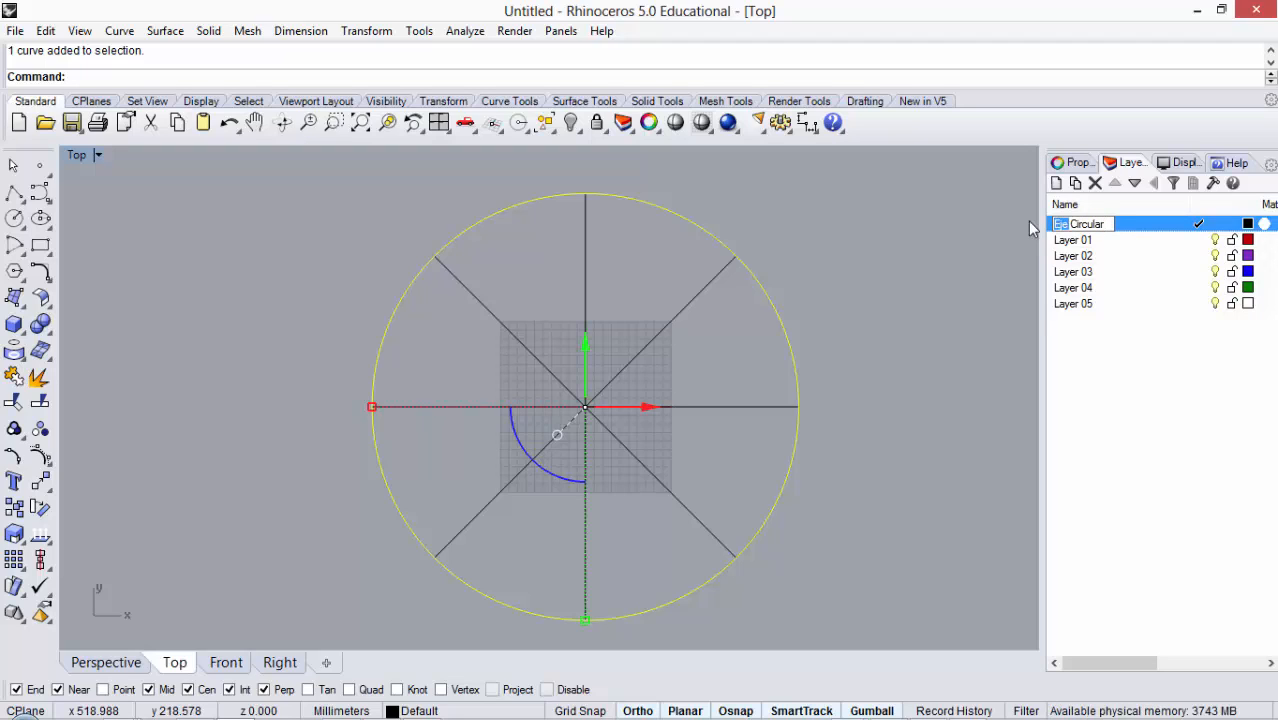
{"action": "type", "text": "Guia"}
{"action": "left_click", "coordinate": [989, 317]}
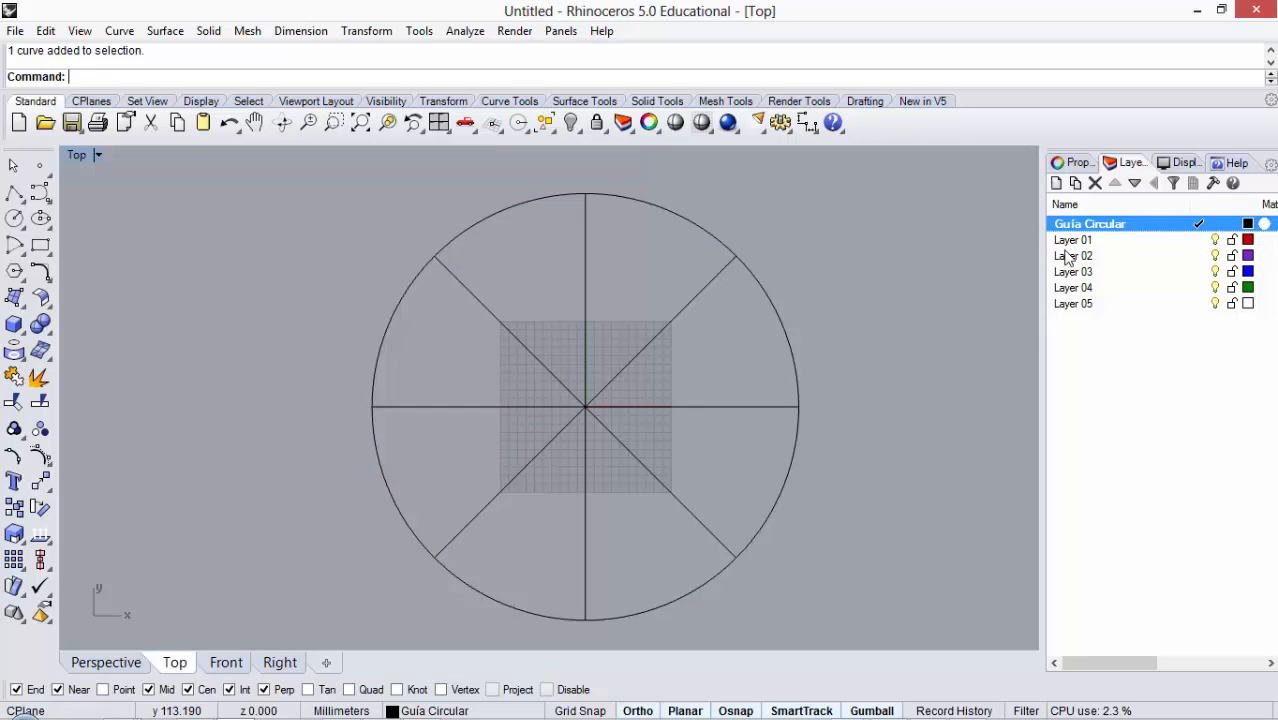
{"action": "scroll", "coordinate": [598, 217], "scroll_direction": "down", "scroll_amount": 2}
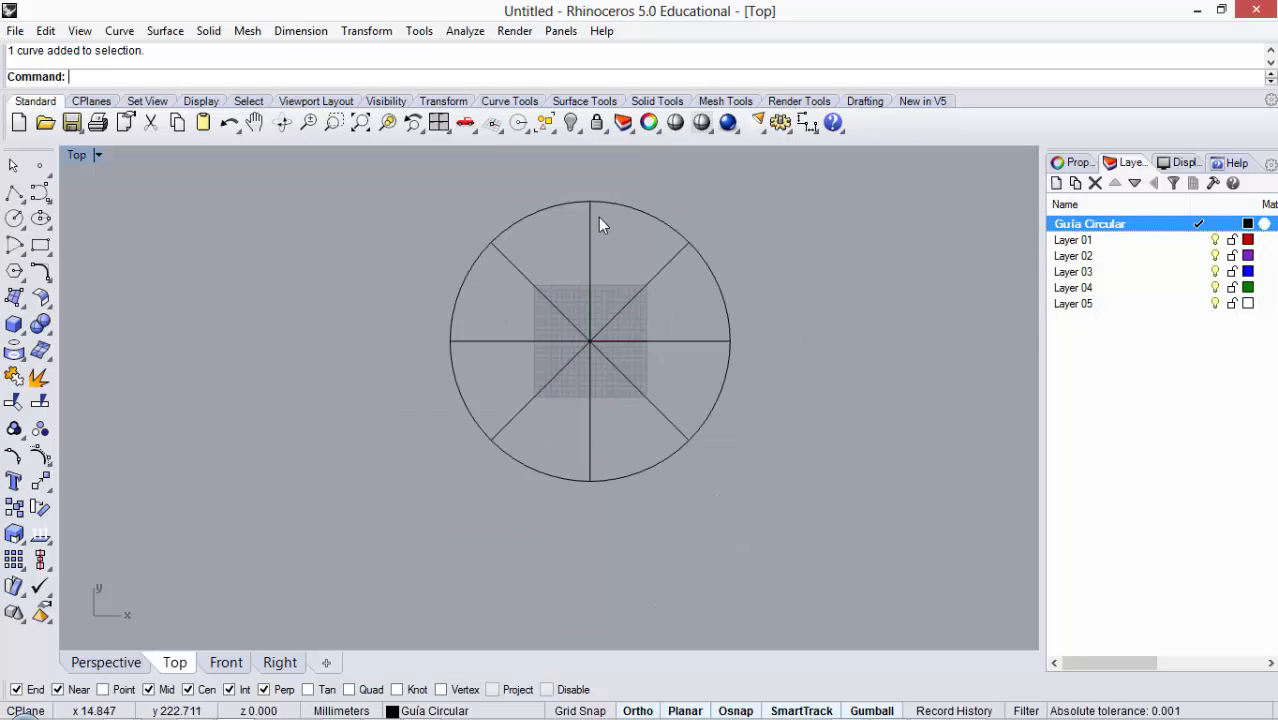
{"action": "scroll", "coordinate": [639, 234], "scroll_direction": "up", "scroll_amount": 2}
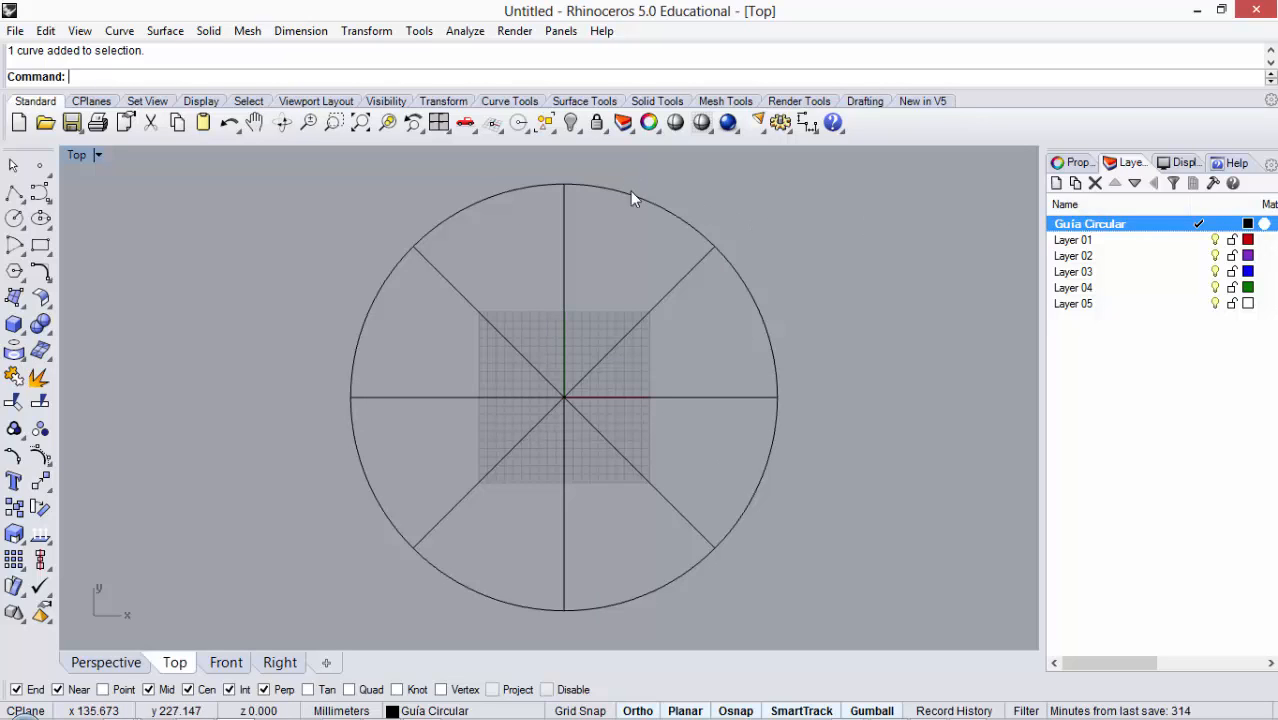
{"action": "left_click", "coordinate": [695, 229]}
{"action": "left_click", "coordinate": [782, 201]}
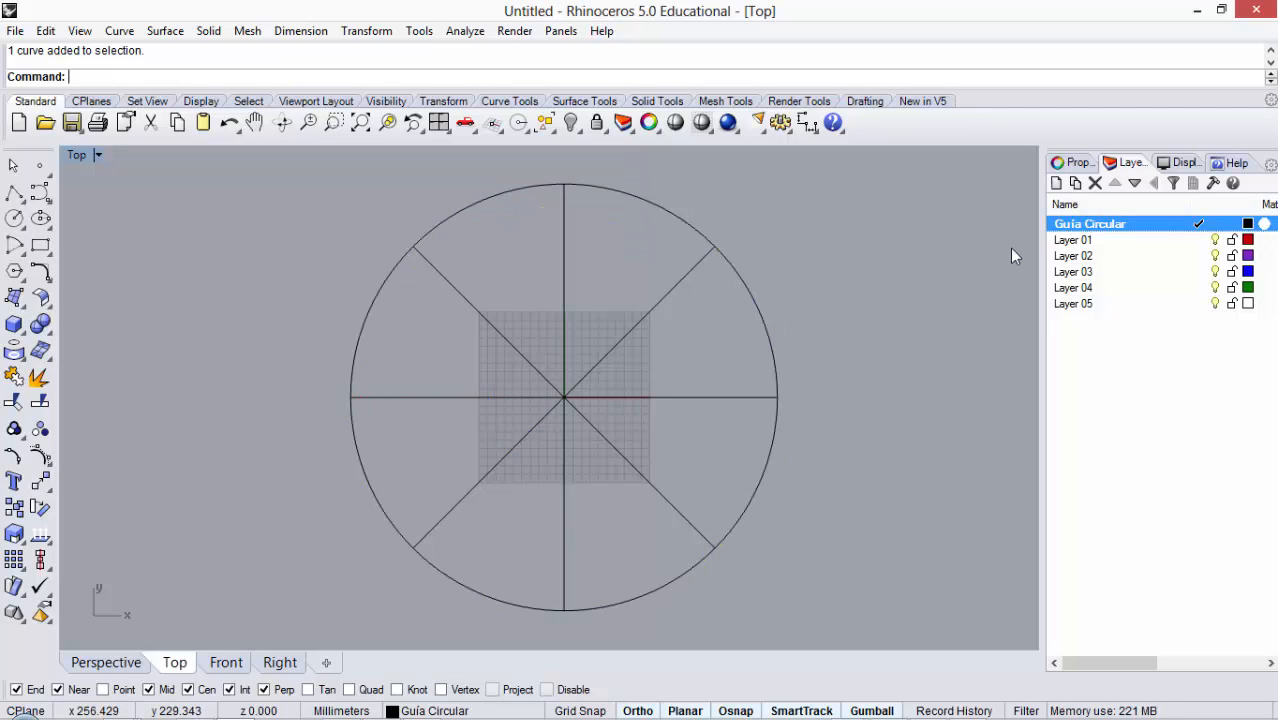
{"action": "left_click_drag", "start_coordinate": [630, 357], "coordinate": [502, 425]}
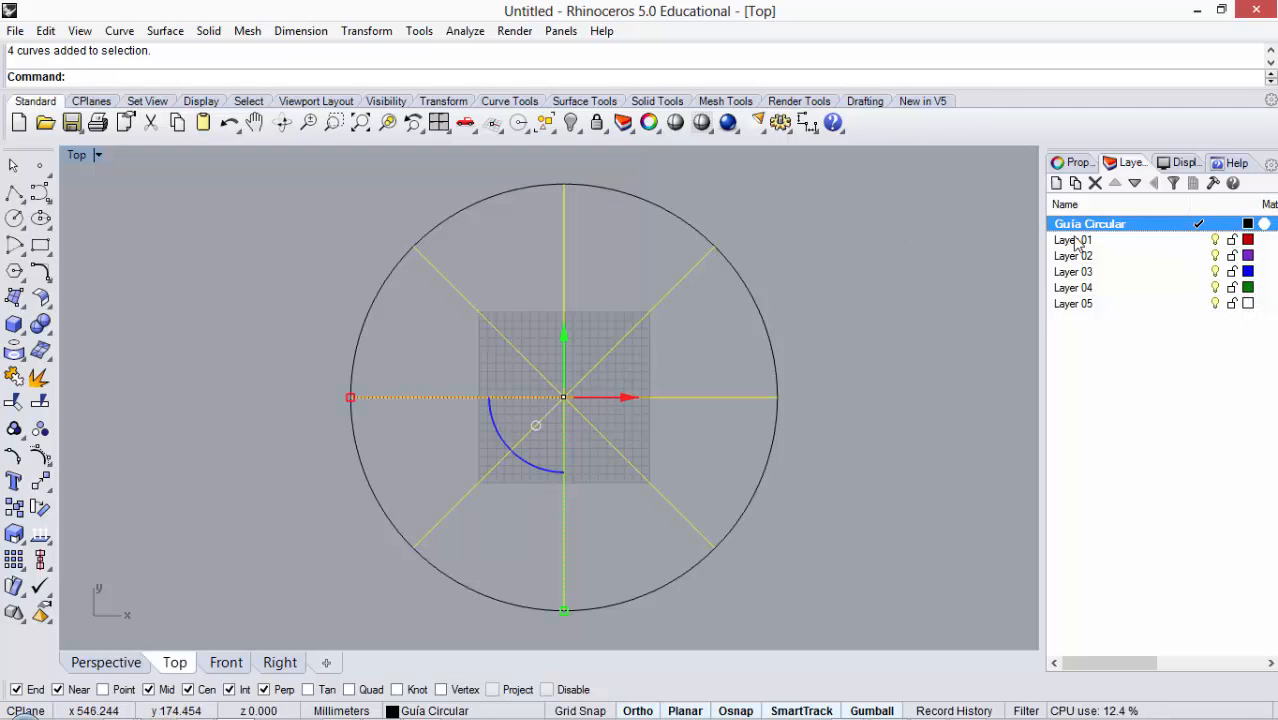
{"action": "left_click", "coordinate": [960, 245]}
Step: Delete the four unused layers from Layer 02 through Layer 05
{"action": "left_click_drag", "start_coordinate": [1160, 257], "coordinate": [1131, 285]}
{"action": "left_click", "coordinate": [1112, 304], "text": "shift"}
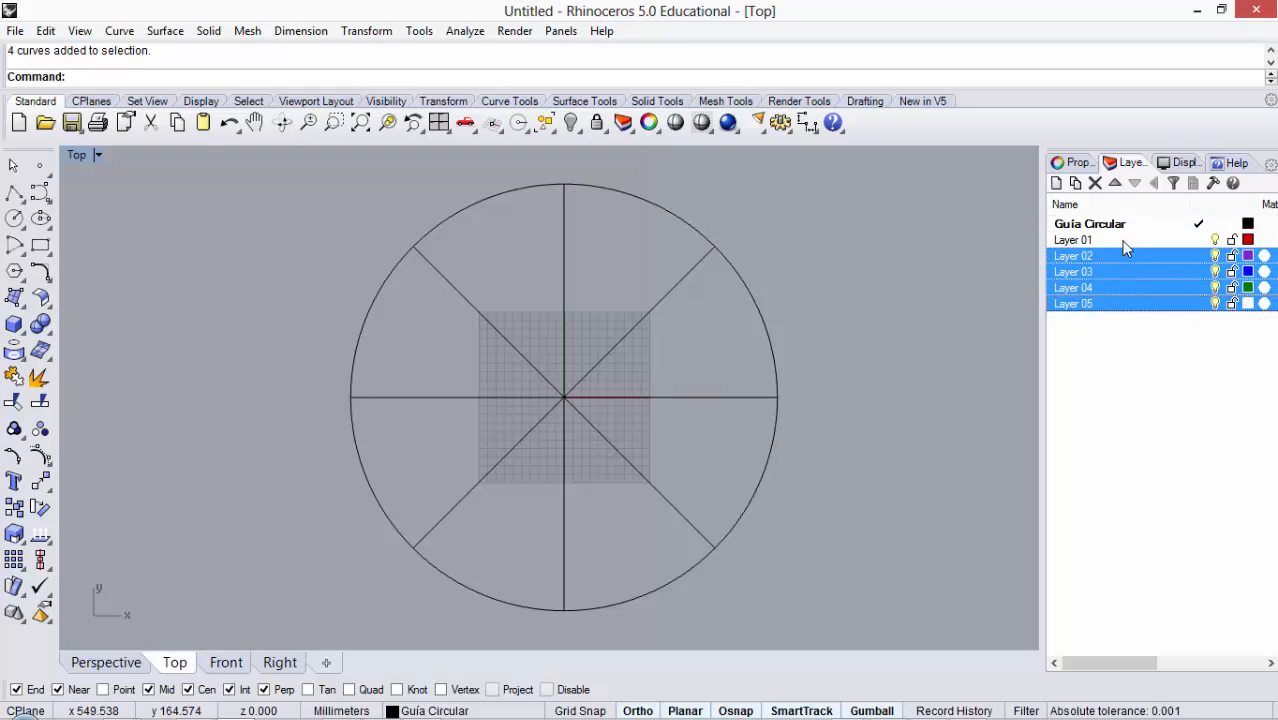
{"action": "left_click", "coordinate": [1095, 184]}
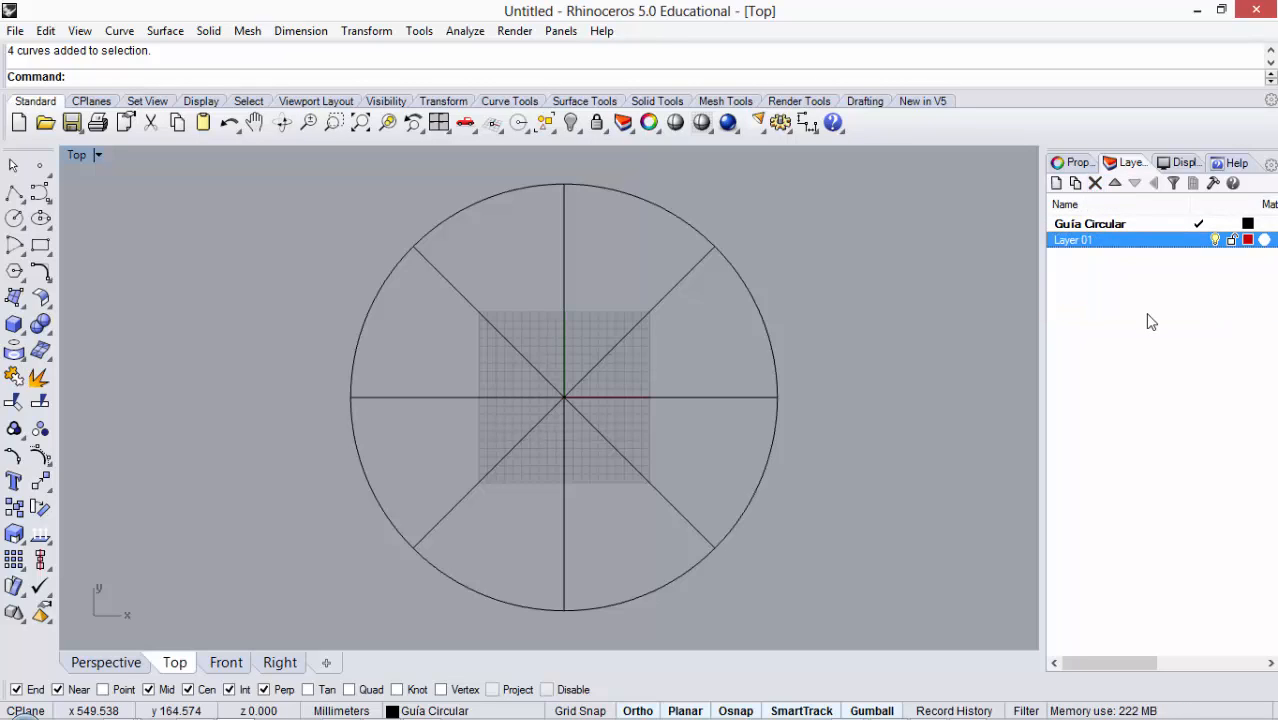
Step: Create a new layer at the end of the layer list and delete it again
{"action": "left_click", "coordinate": [1057, 184]}
{"action": "left_click", "coordinate": [1088, 276]}
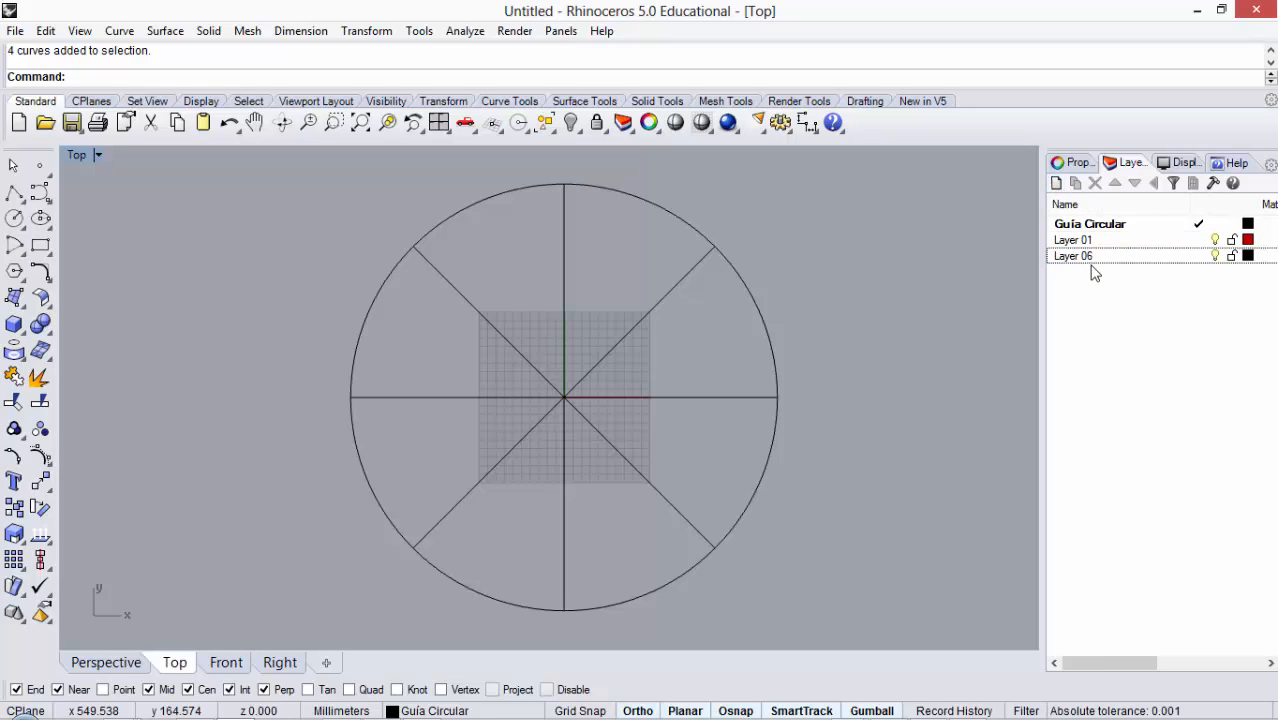
{"action": "left_click", "coordinate": [1091, 256]}
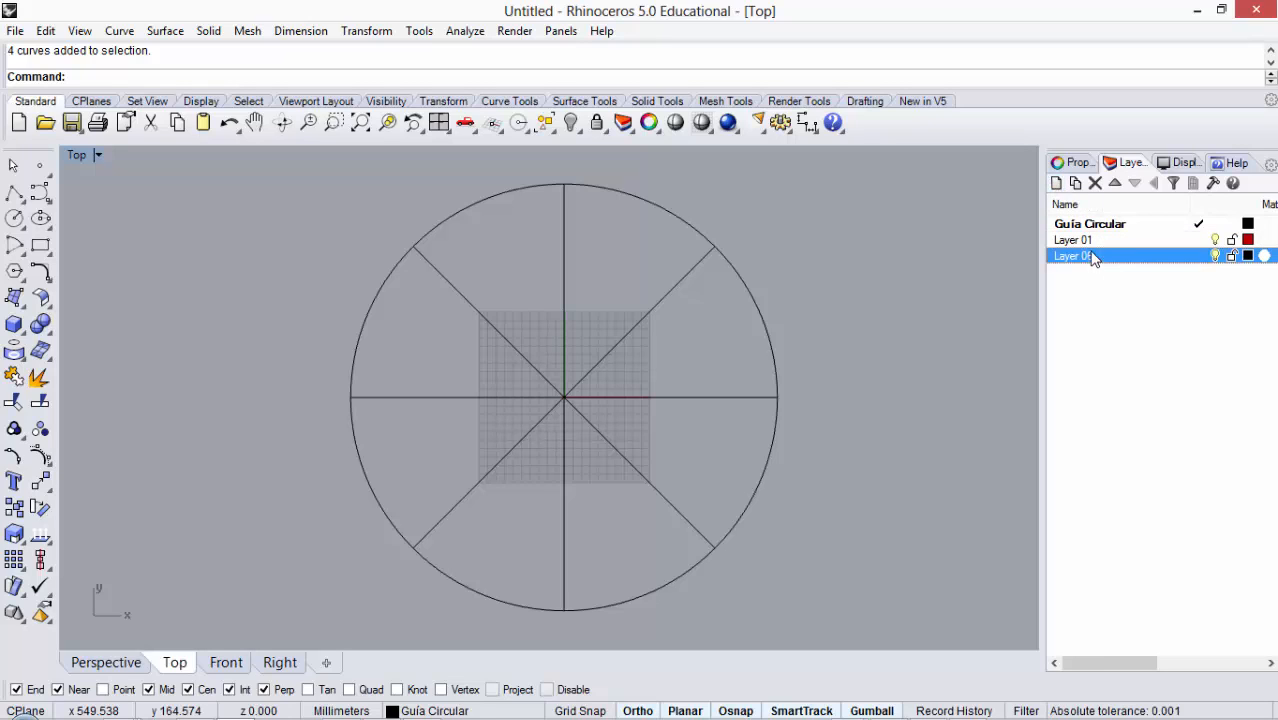
{"action": "left_click", "coordinate": [1096, 190]}
Step: Add a sublayer under Layer 01 and undo its creation
{"action": "left_click", "coordinate": [1075, 184]}
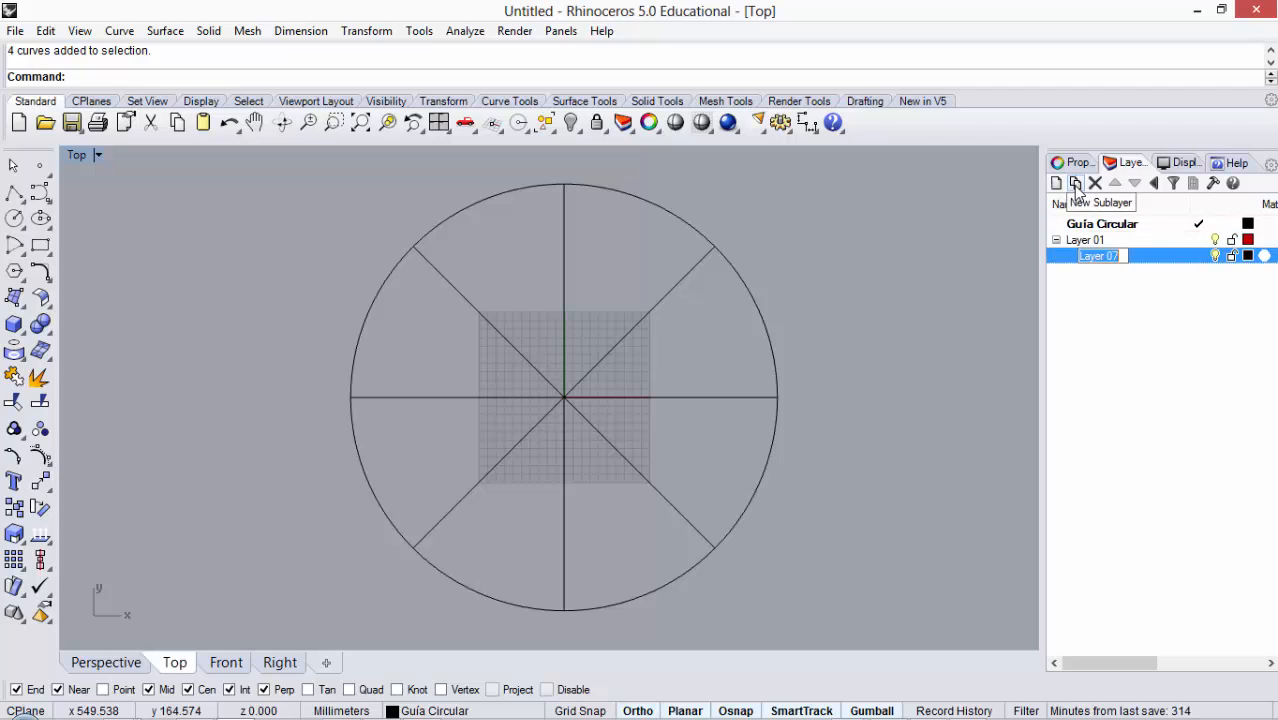
{"action": "left_click", "coordinate": [1100, 281]}
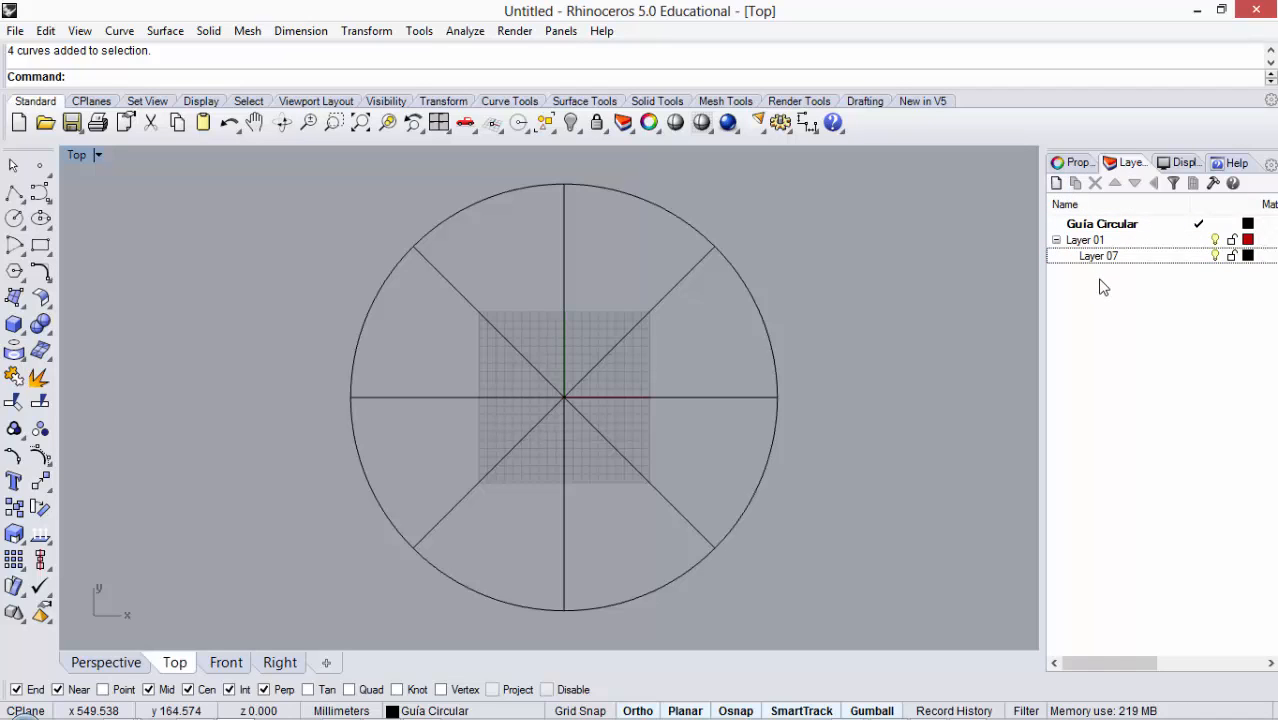
{"action": "key", "text": "ctrl+z"}
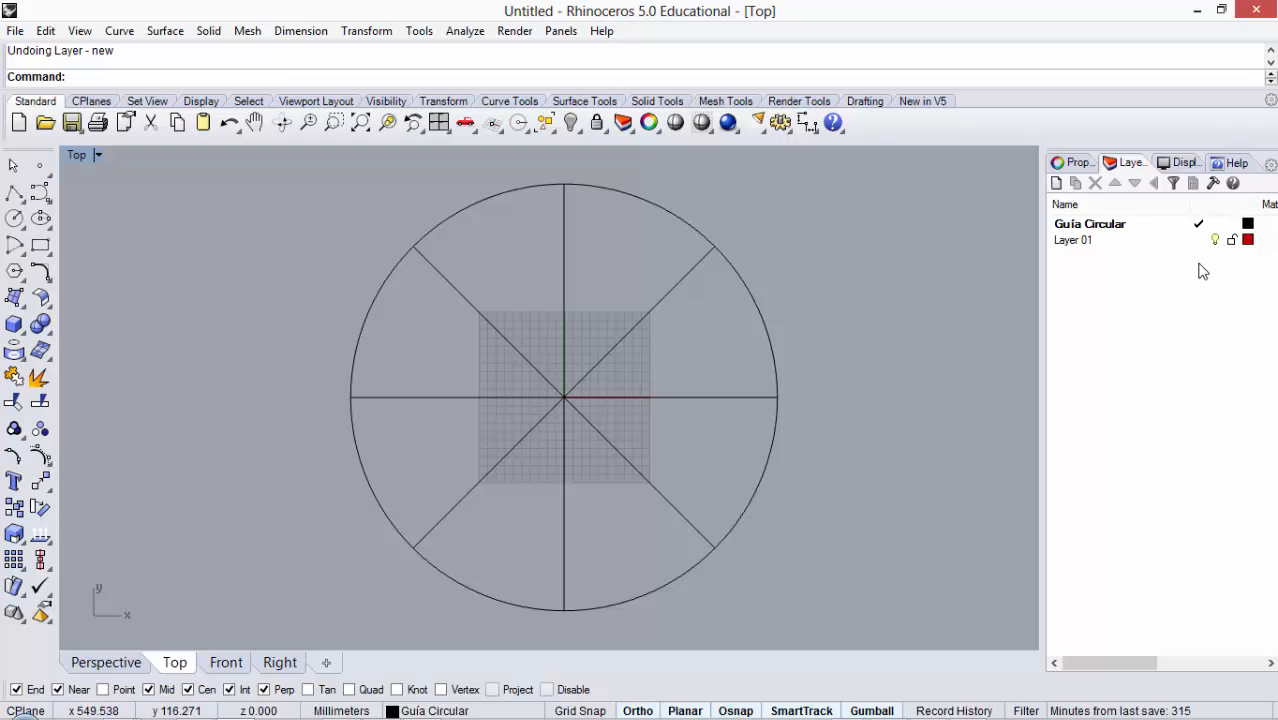
Step: Make Layer 01 the current layer and rename it as "Líneas"
{"action": "double_click", "coordinate": [1081, 241]}
{"action": "left_click", "coordinate": [1092, 242]}
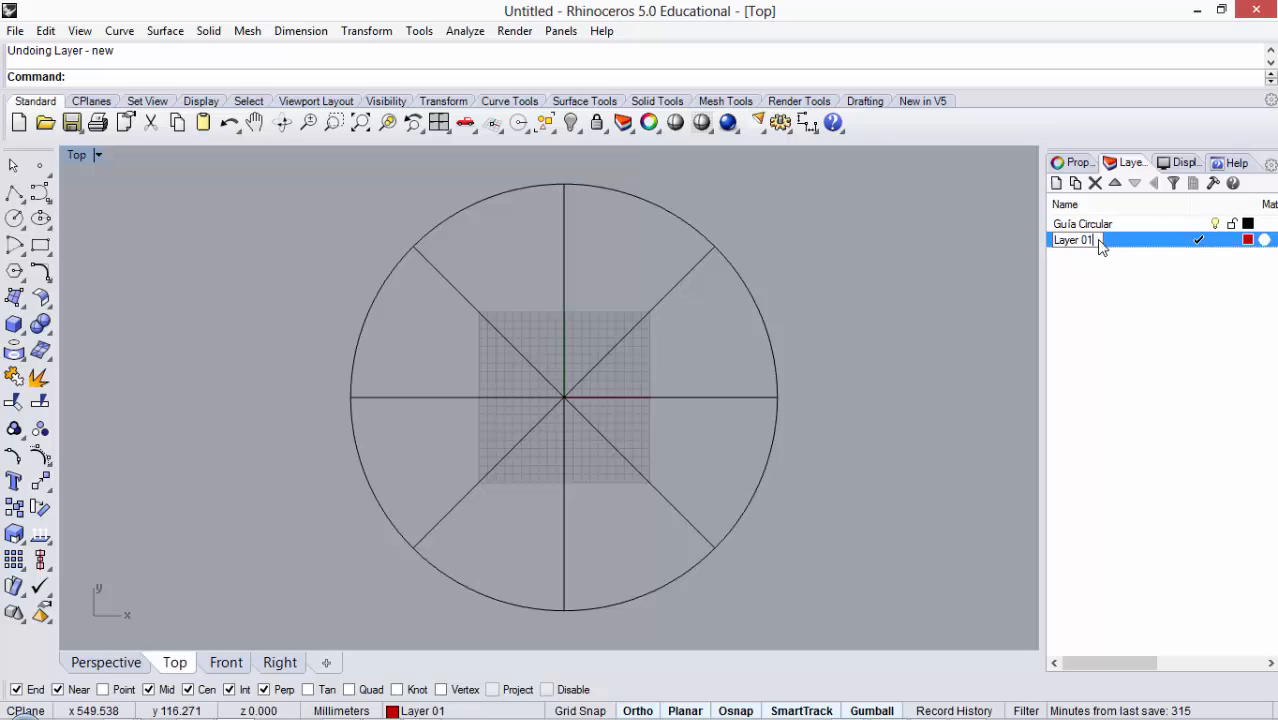
{"action": "type", "text": "L"}
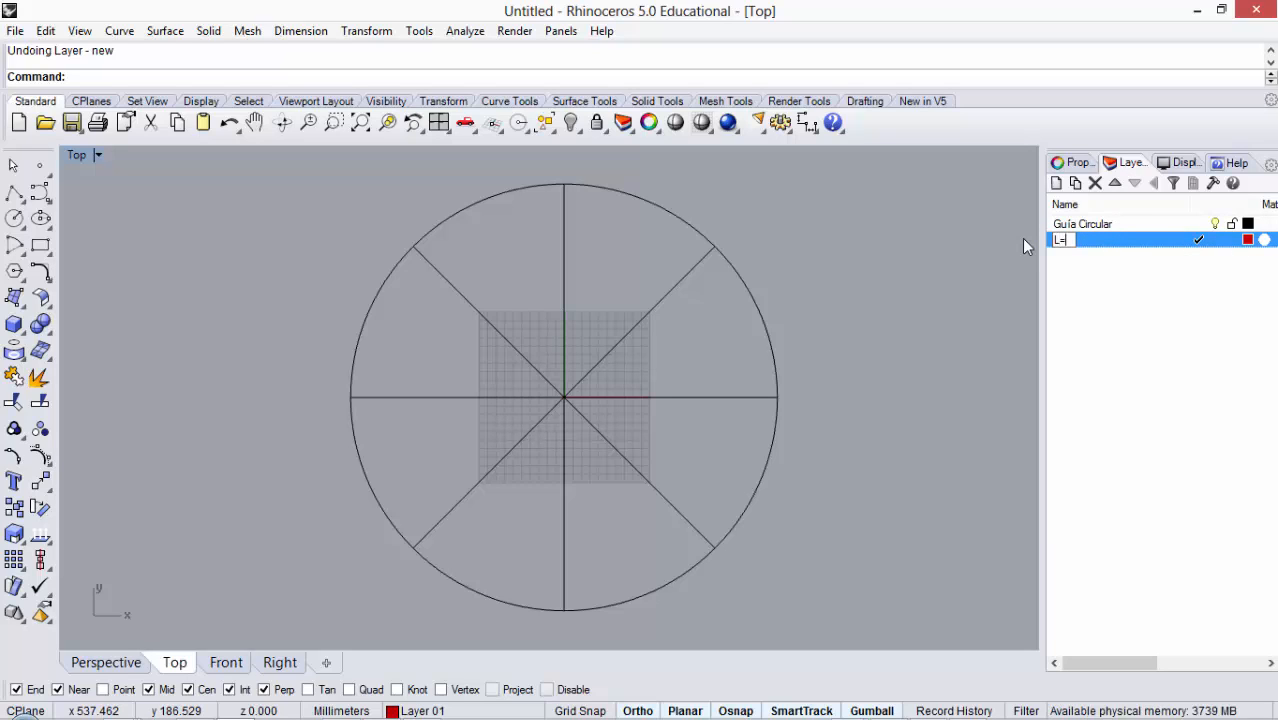
{"action": "type", "text": "ineas"}
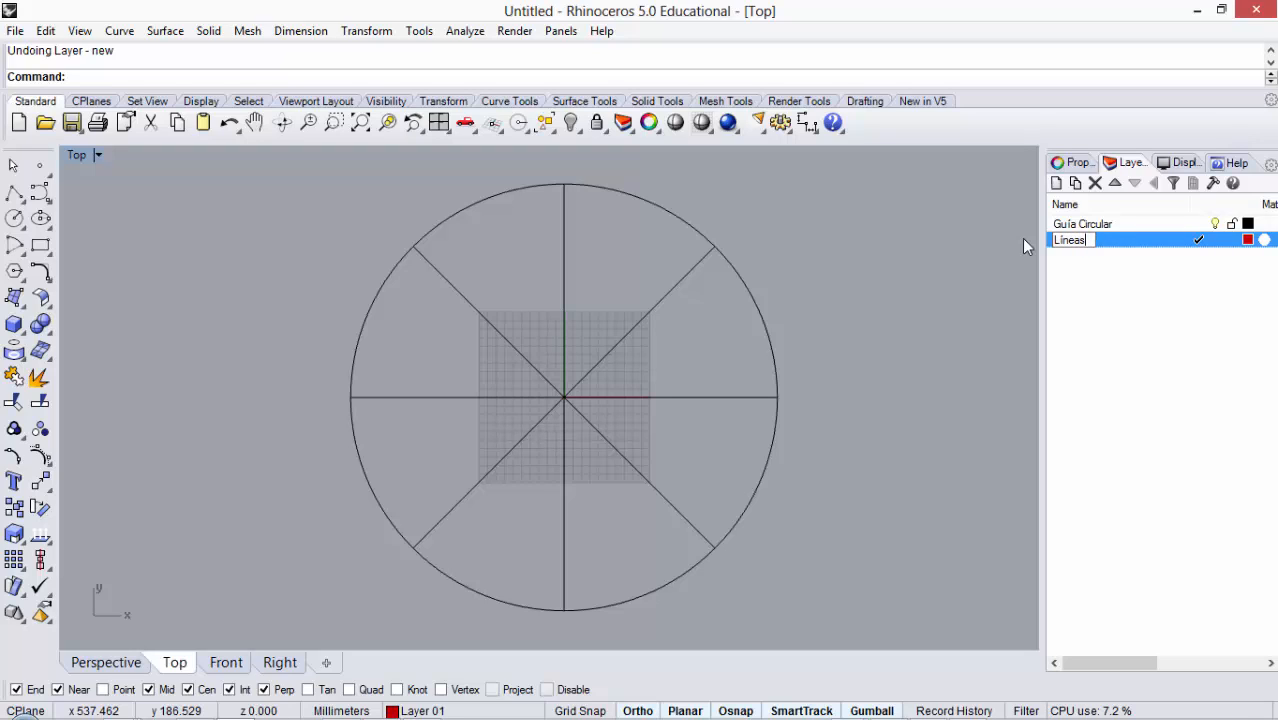
{"action": "key", "text": "Return"}
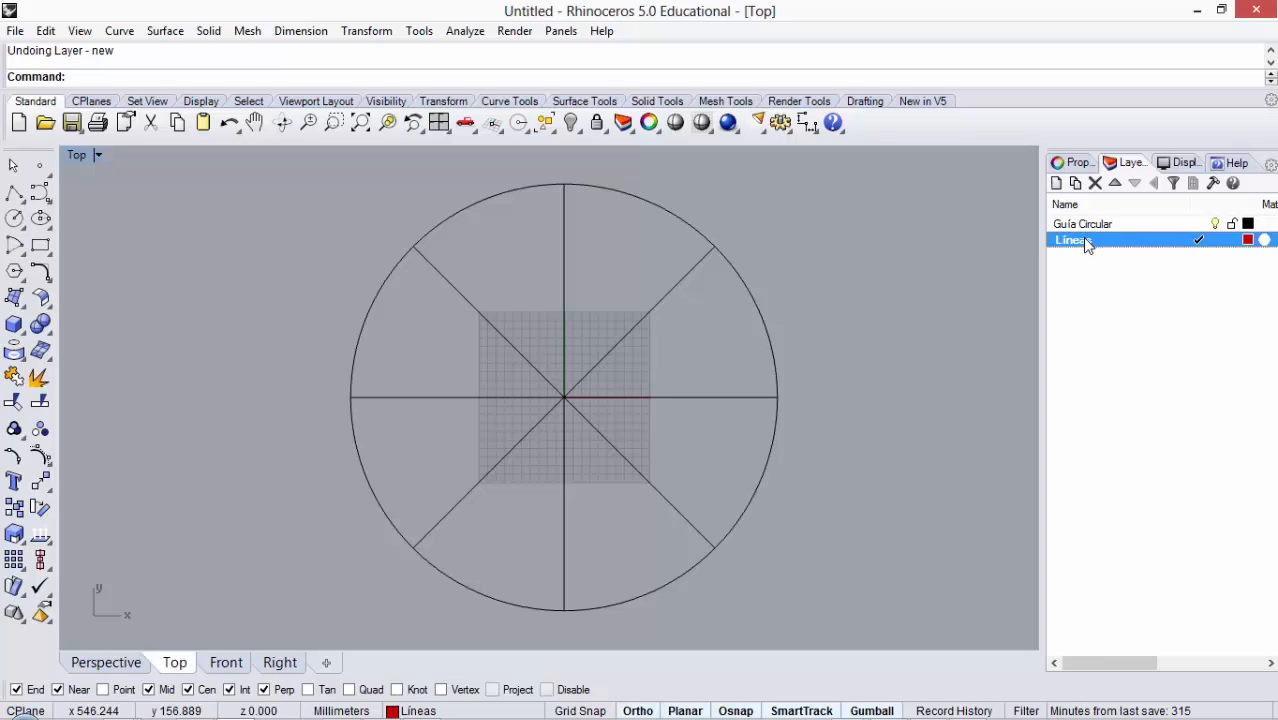
Step: Hide and show the Guía Circular layer twice, leaving it switched on
{"action": "left_click", "coordinate": [1216, 225]}
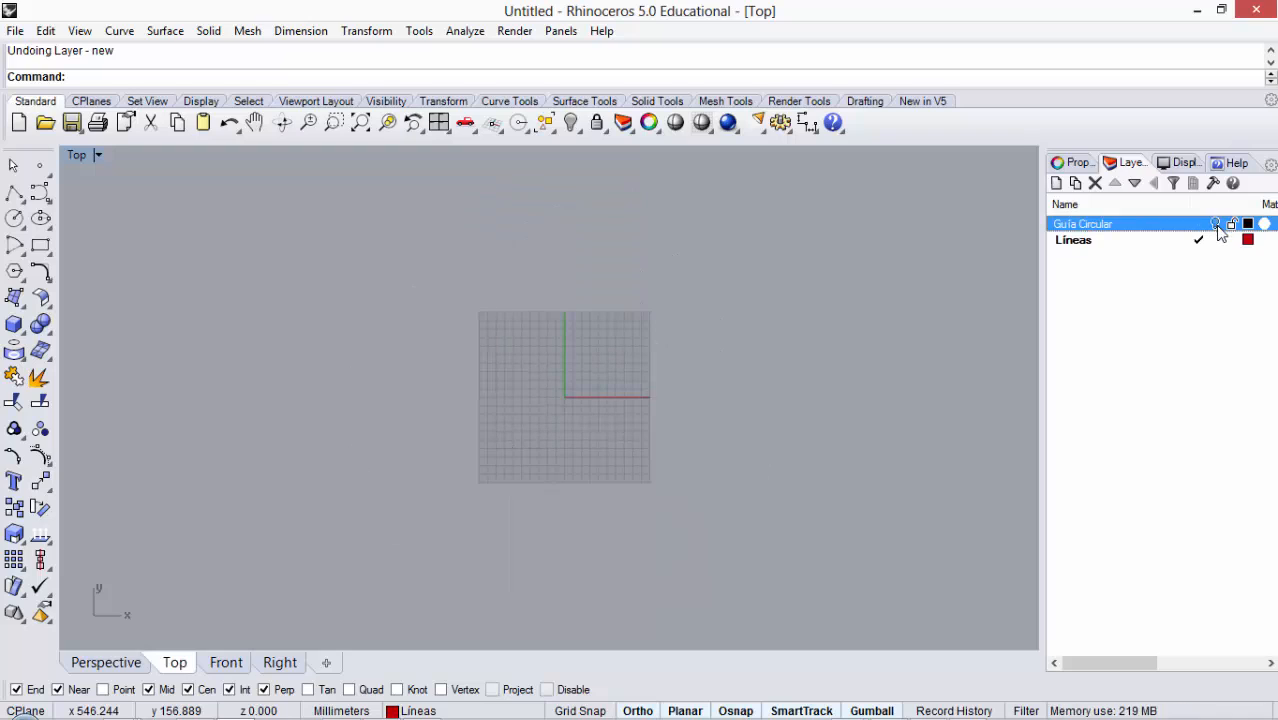
{"action": "left_click", "coordinate": [1216, 224]}
{"action": "left_click", "coordinate": [1216, 224]}
{"action": "left_click", "coordinate": [1217, 226]}
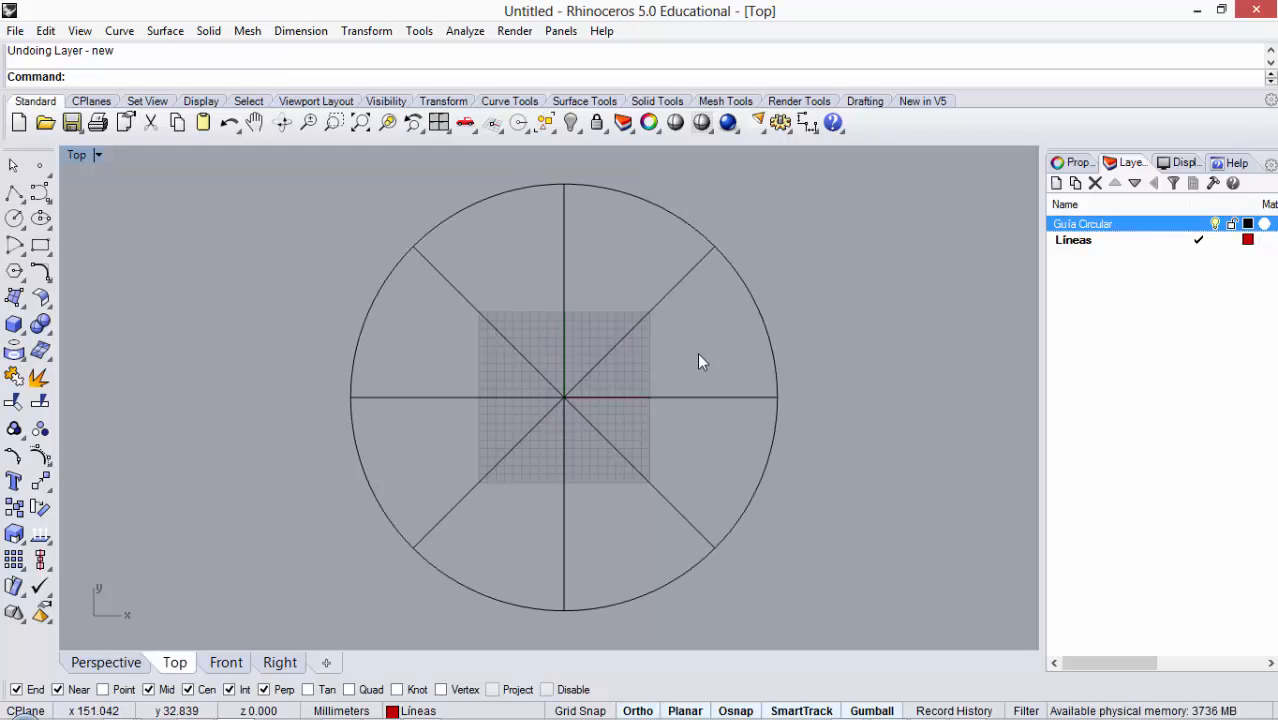
Step: Move the four crossing lines inside the circle to the Líneas layer, then clear the selection
{"action": "left_click_drag", "start_coordinate": [708, 332], "coordinate": [498, 462]}
{"action": "left_click", "coordinate": [874, 240]}
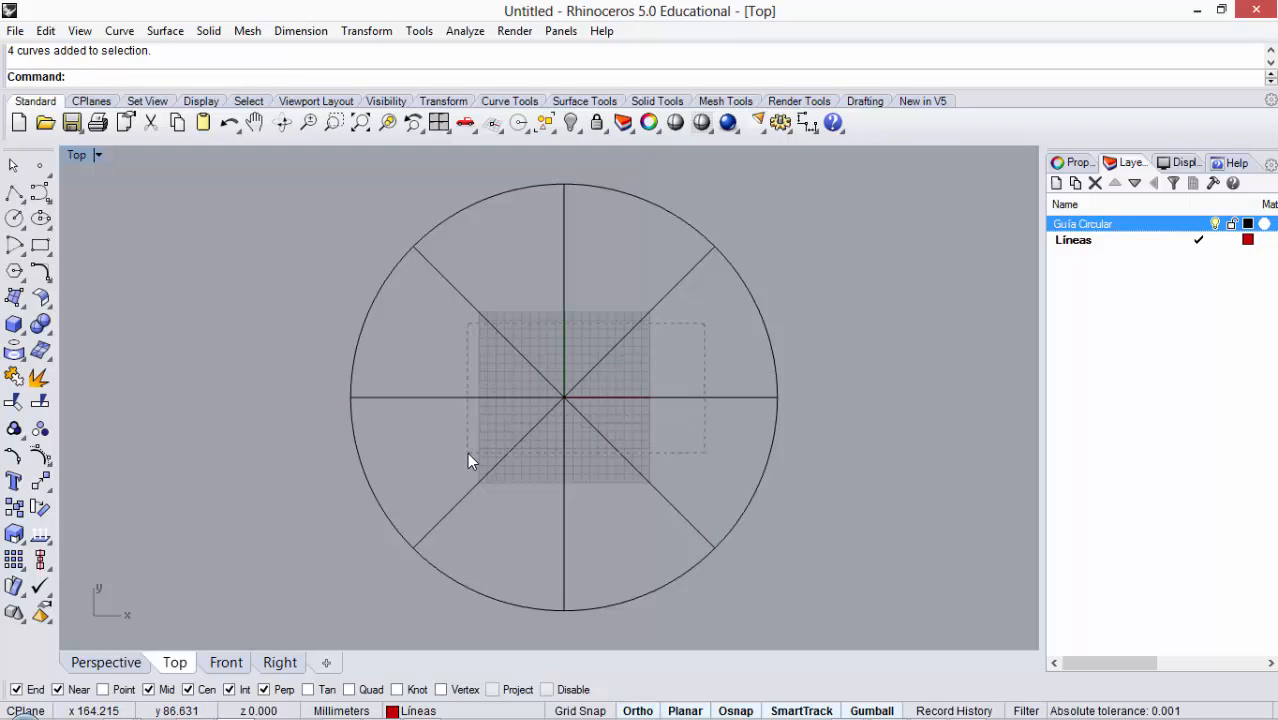
{"action": "left_click_drag", "start_coordinate": [467, 452], "coordinate": [467, 452]}
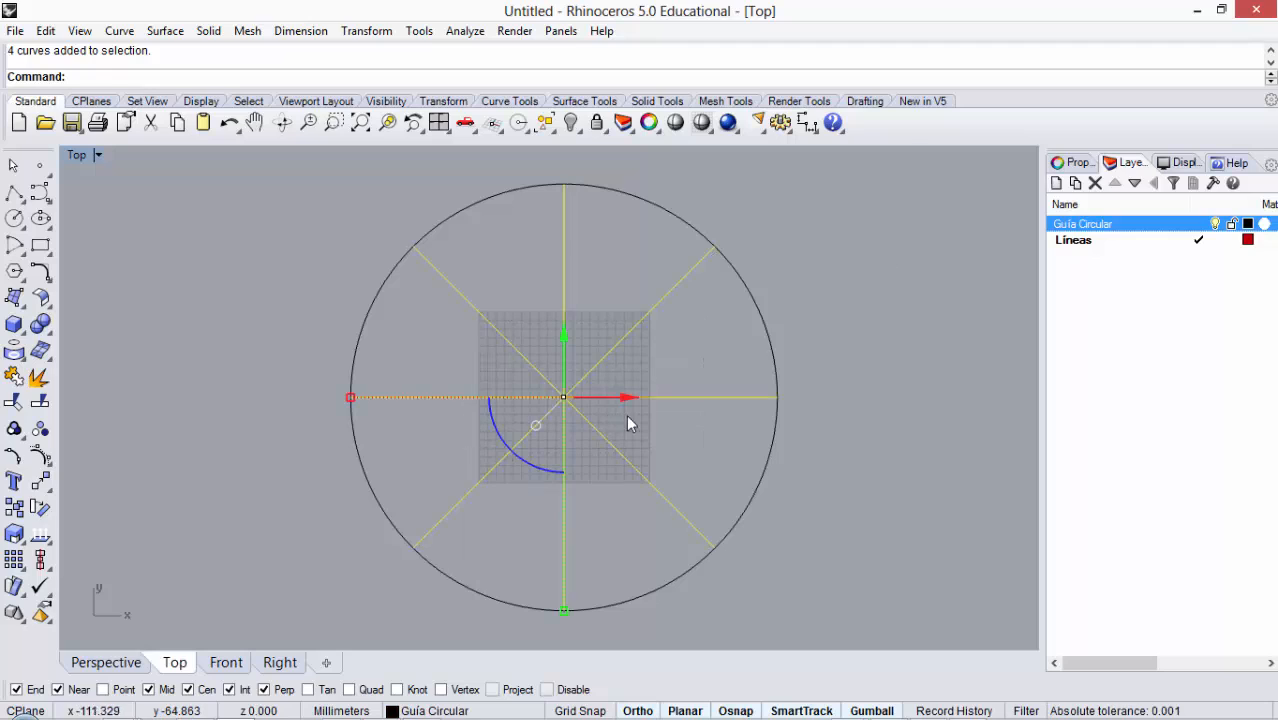
{"action": "left_click", "coordinate": [1200, 243]}
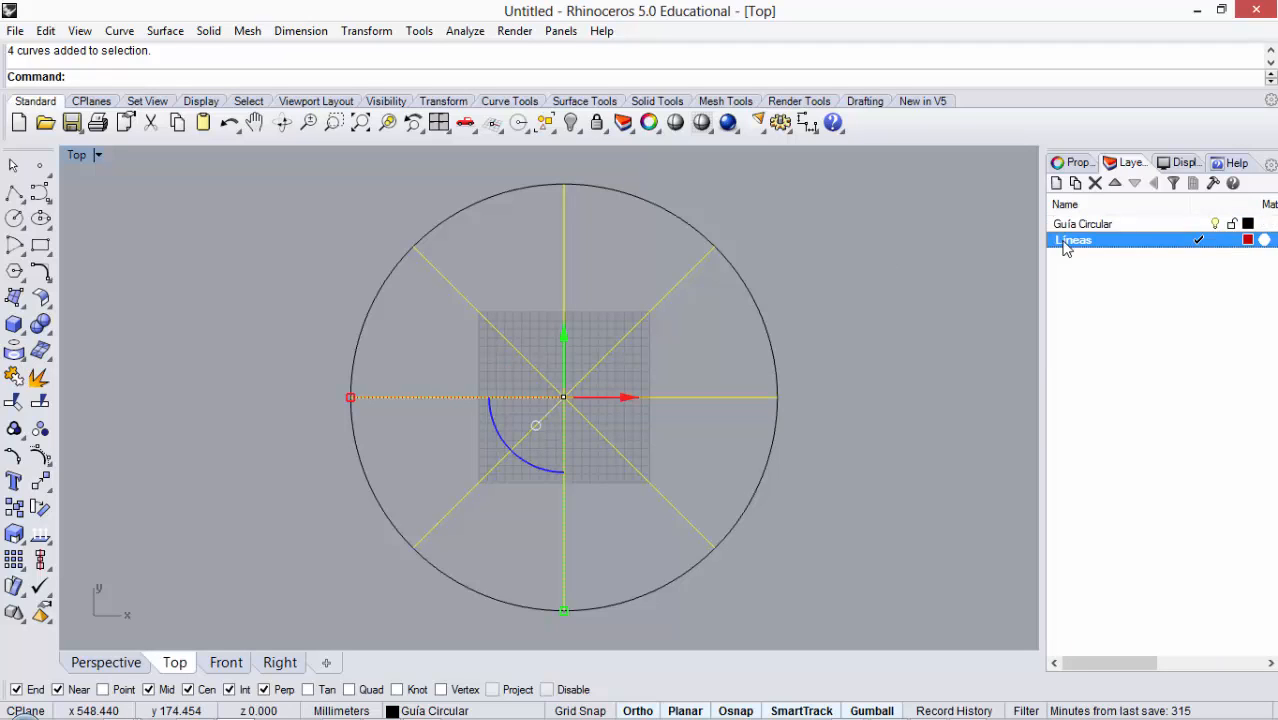
{"action": "right_click", "coordinate": [1197, 245]}
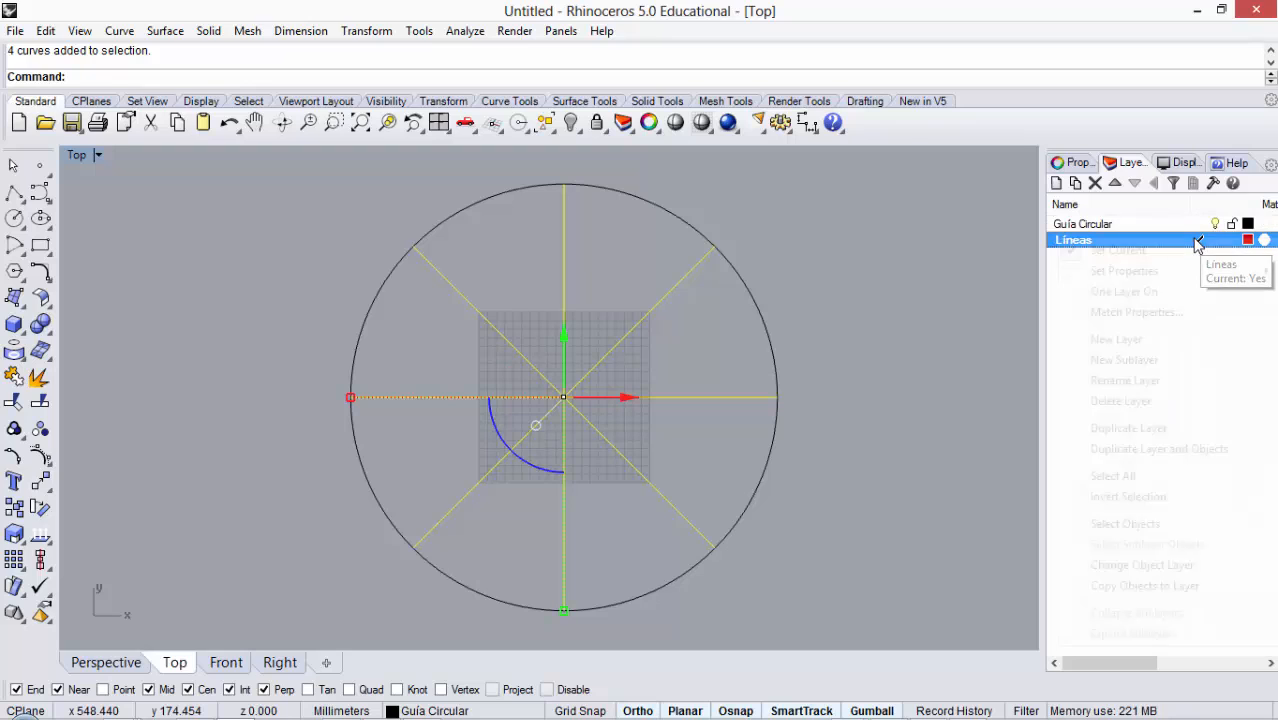
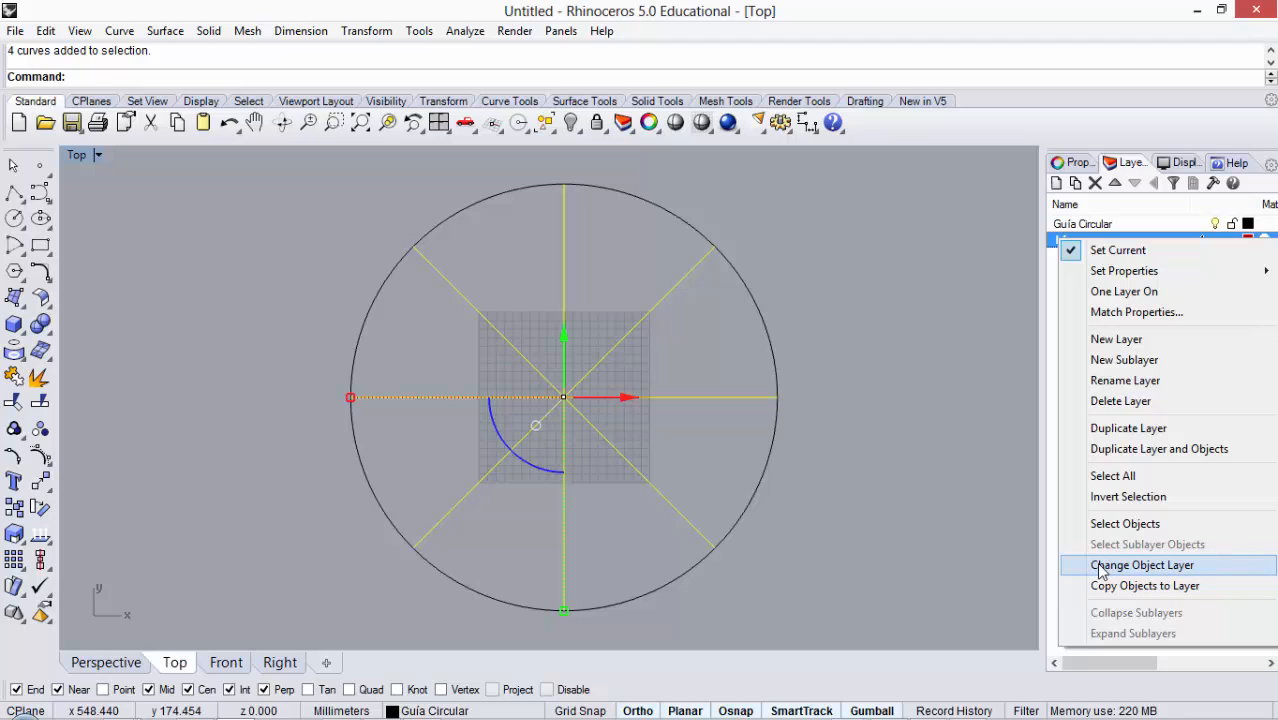
{"action": "left_click", "coordinate": [1140, 566]}
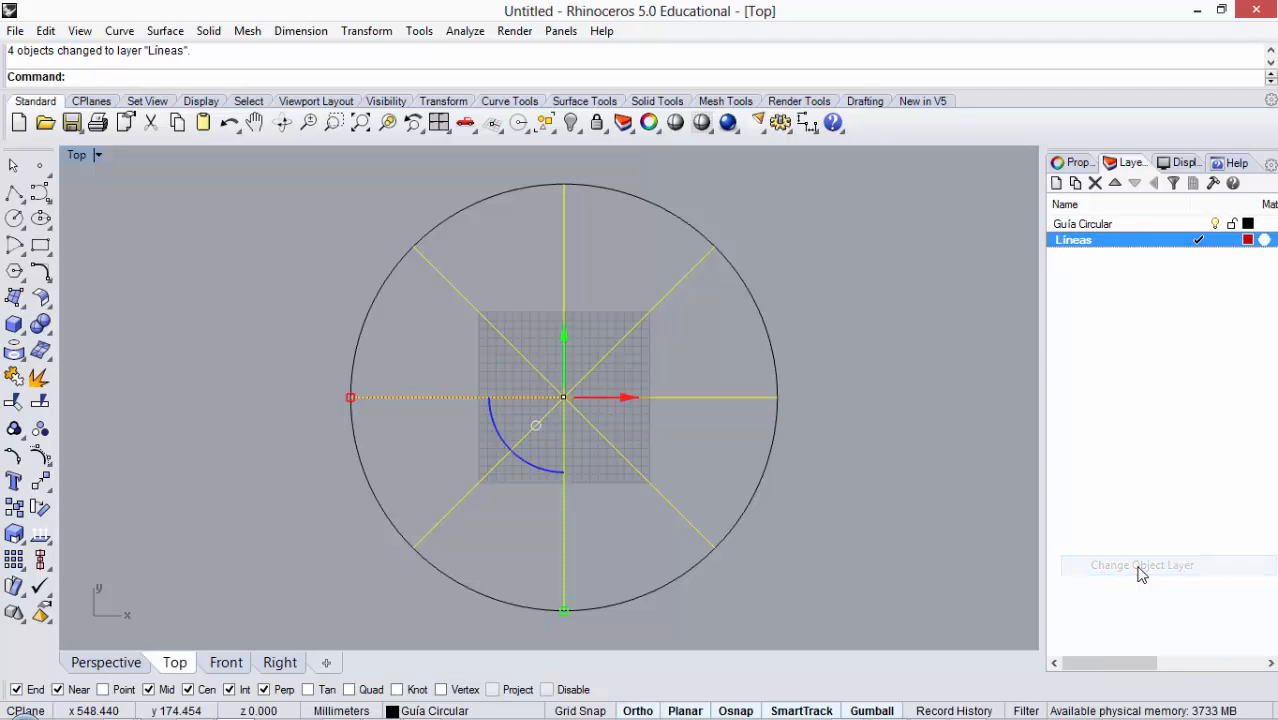
{"action": "key", "text": "Escape"}
{"action": "left_click_drag", "start_coordinate": [711, 337], "coordinate": [497, 466]}
{"action": "key", "text": "Escape"}
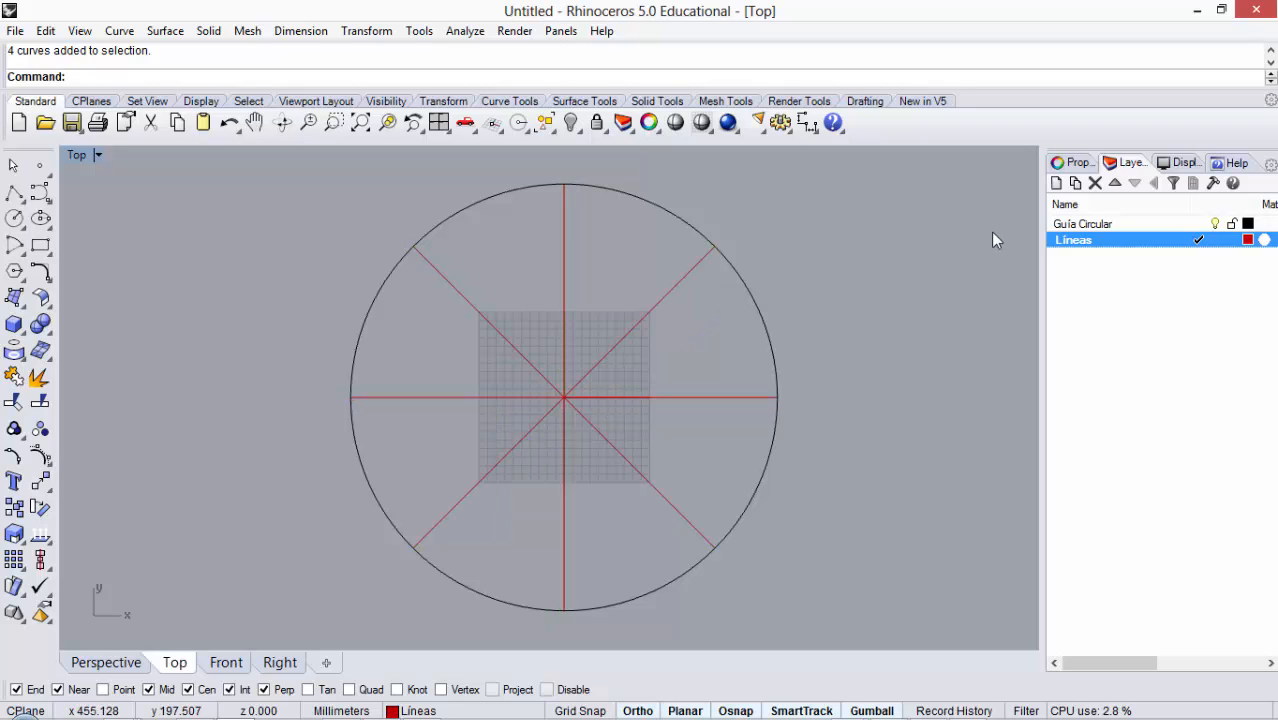
Step: Set the Líneas layer colour to green using the colour wheel
{"action": "left_click", "coordinate": [1249, 242]}
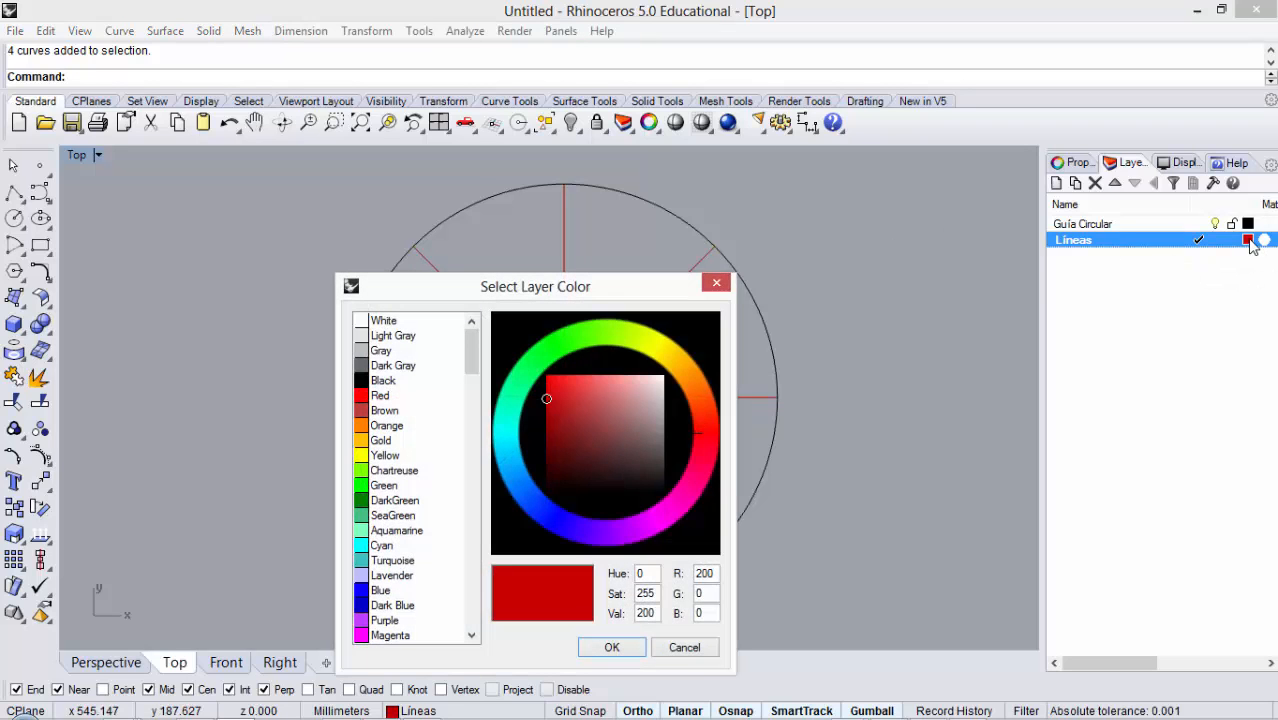
{"action": "left_click_drag", "start_coordinate": [645, 288], "coordinate": [747, 272]}
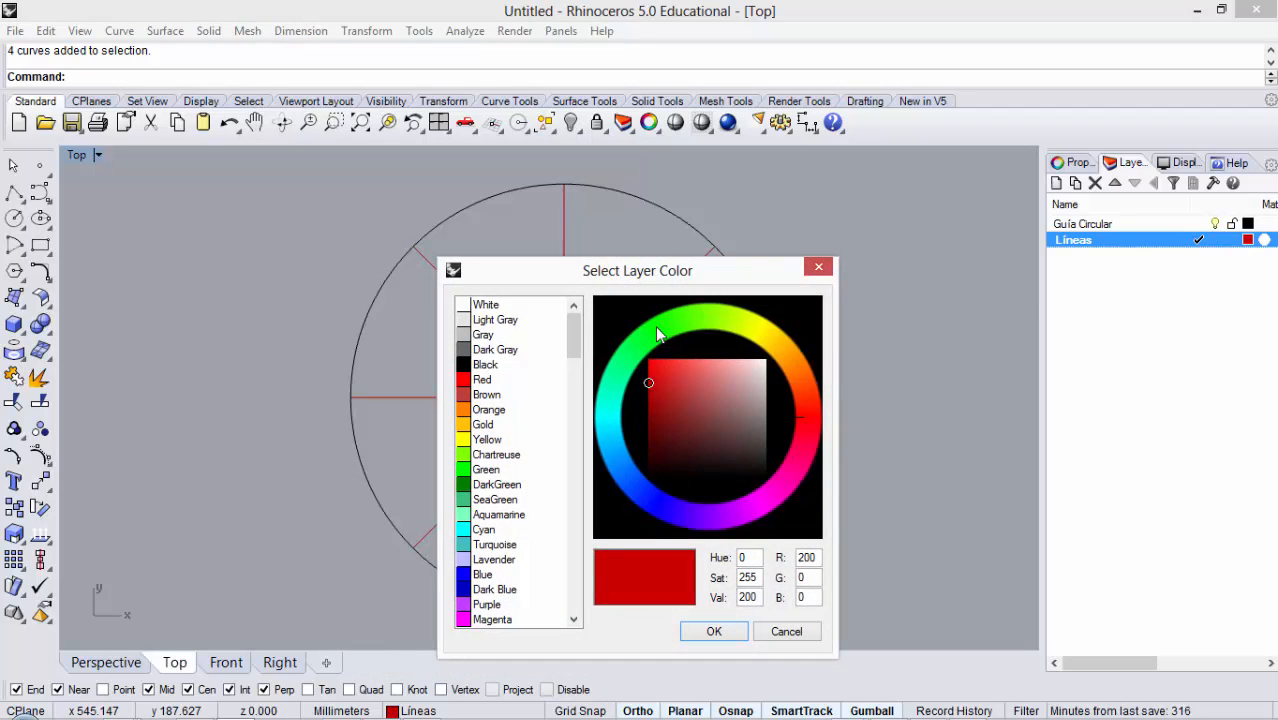
{"action": "left_click", "coordinate": [650, 324]}
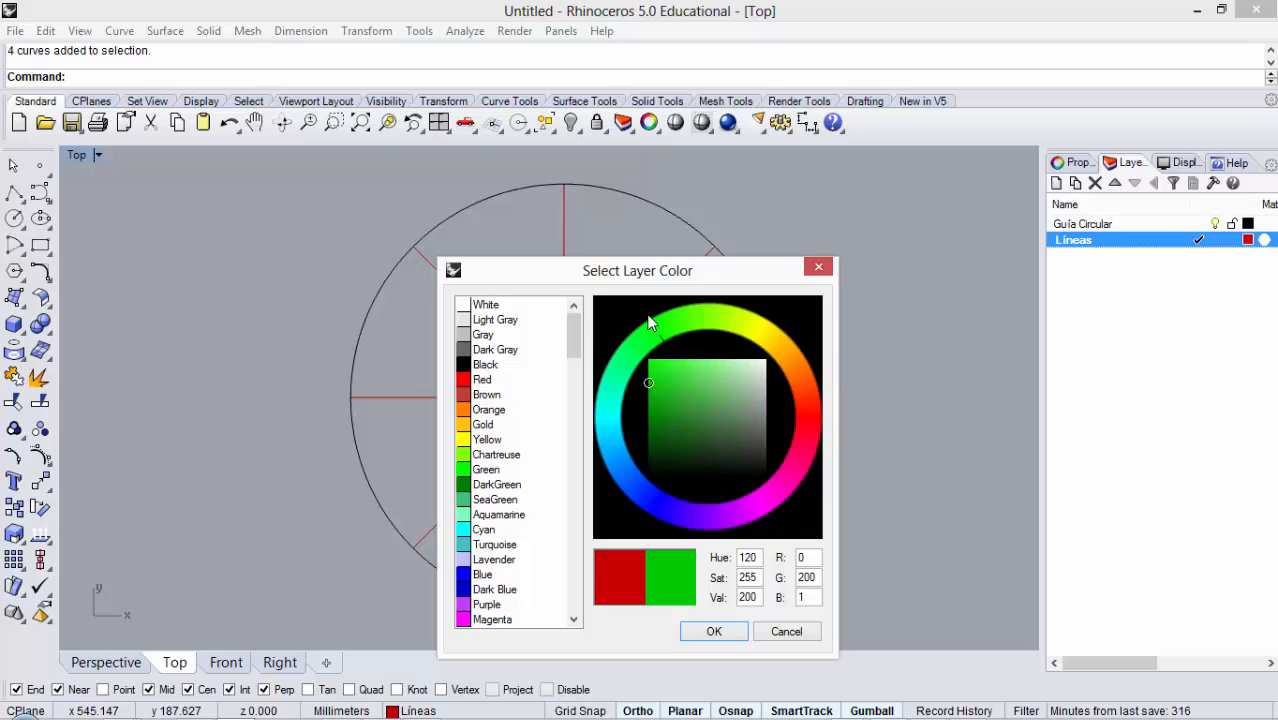
{"action": "left_click", "coordinate": [714, 631]}
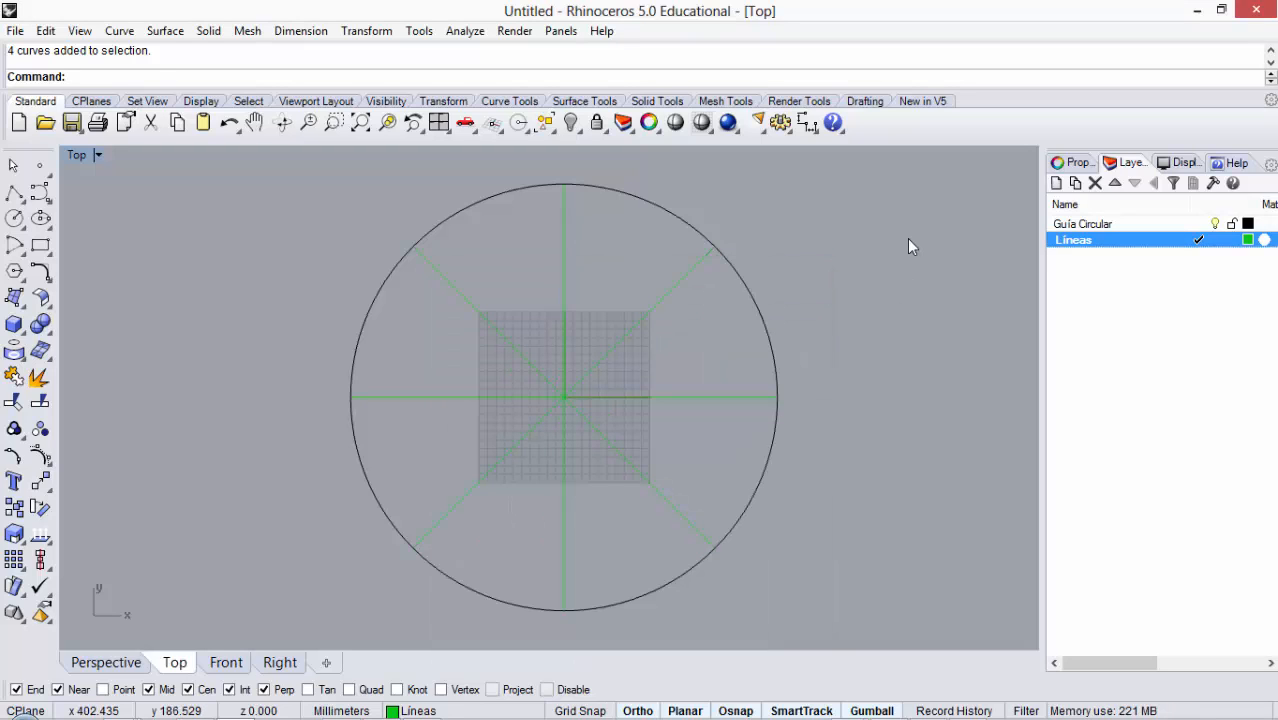
Step: Set the Líneas layer colour to bright magenta (RGB 255, 0, 201) and select the four lines
{"action": "left_click", "coordinate": [1249, 241]}
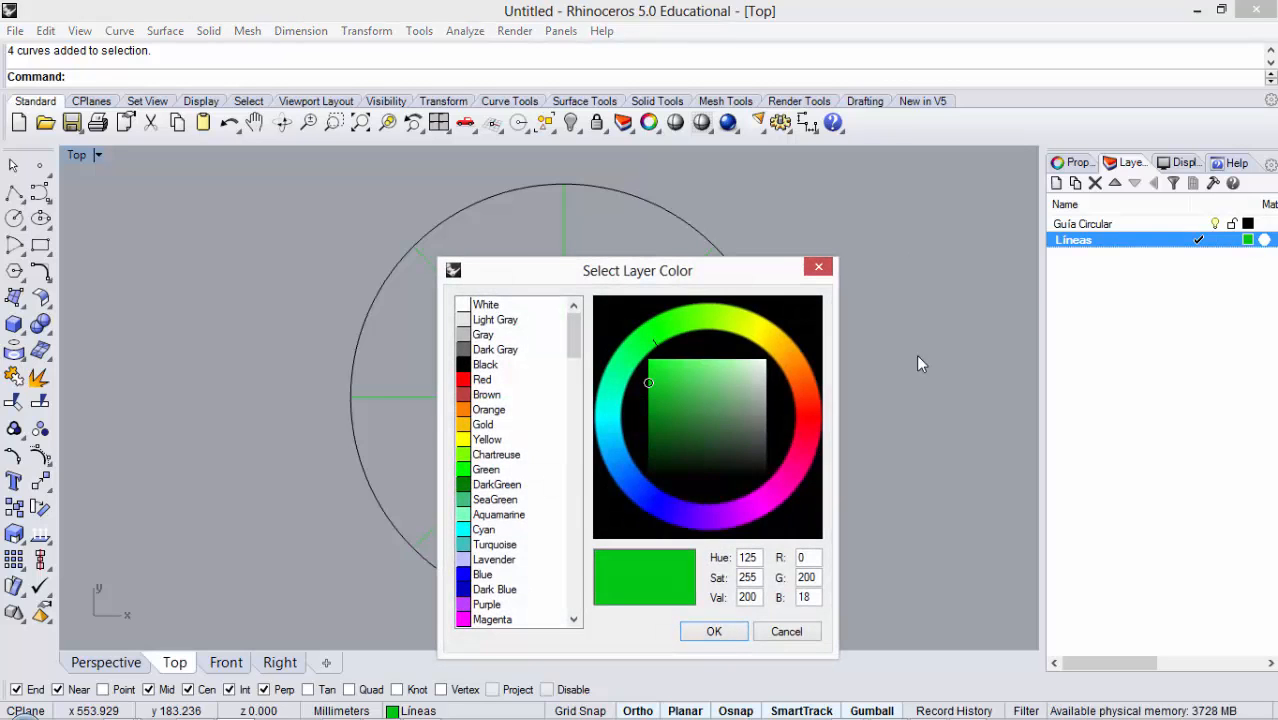
{"action": "left_click", "coordinate": [778, 500]}
{"action": "left_click", "coordinate": [650, 360]}
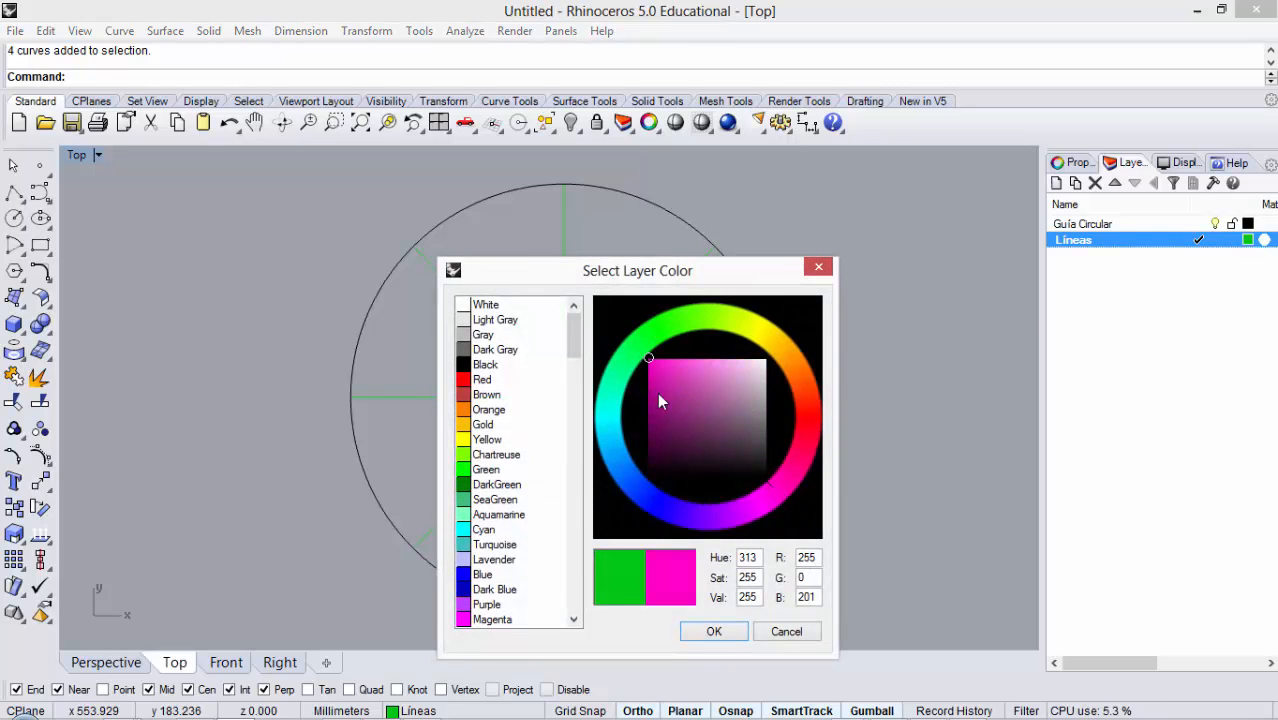
{"action": "left_click", "coordinate": [713, 631]}
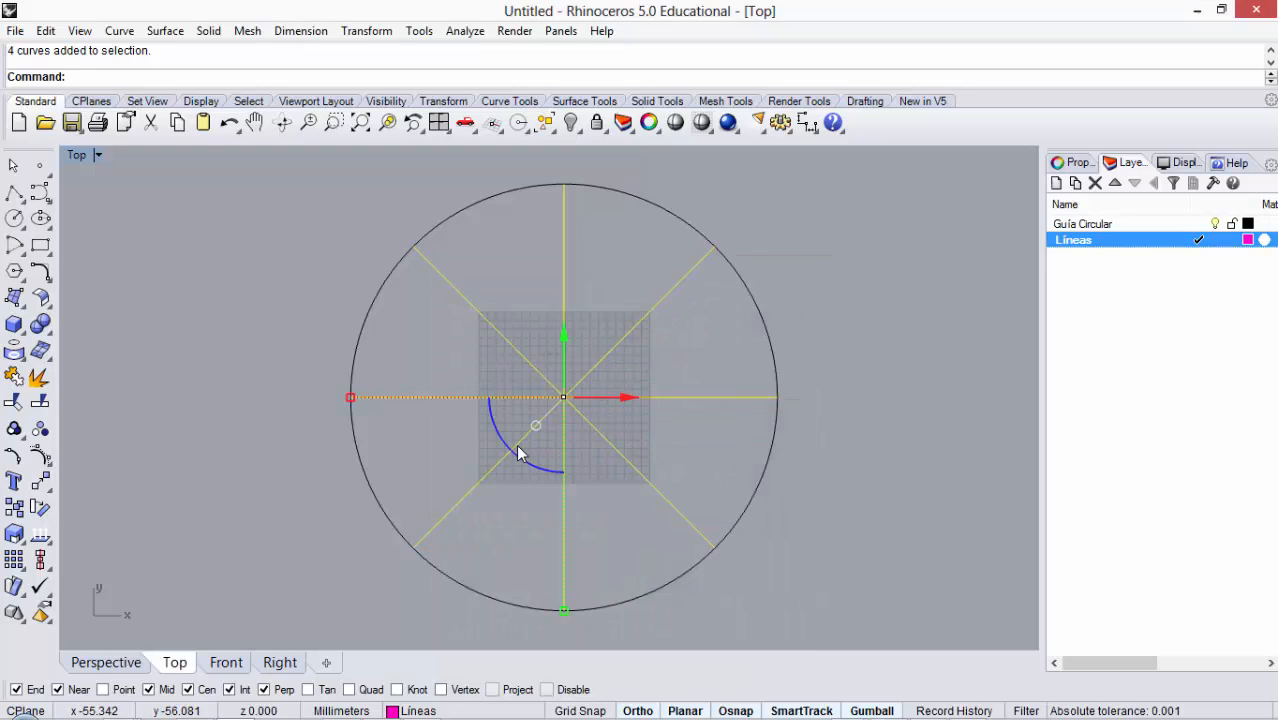
{"action": "left_click_drag", "start_coordinate": [711, 333], "coordinate": [506, 423]}
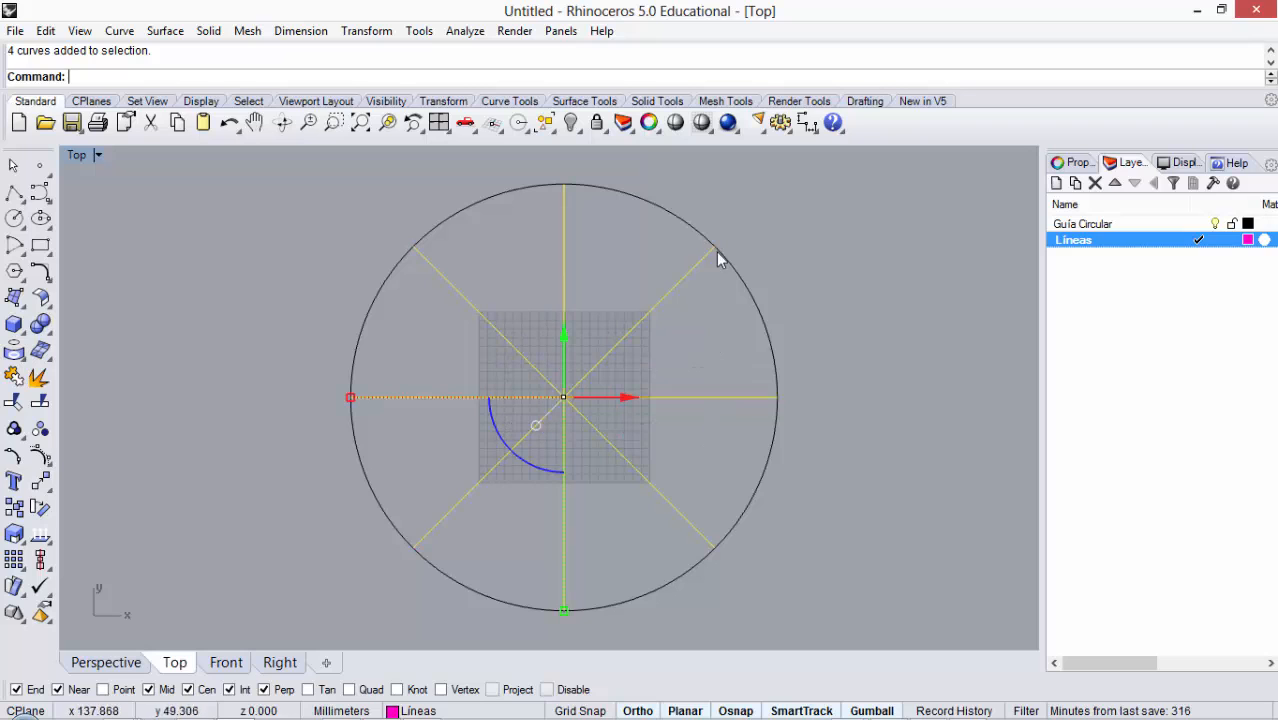
Step: Set the Líneas layer colour to the predefined Yellow
{"action": "left_click", "coordinate": [1247, 241]}
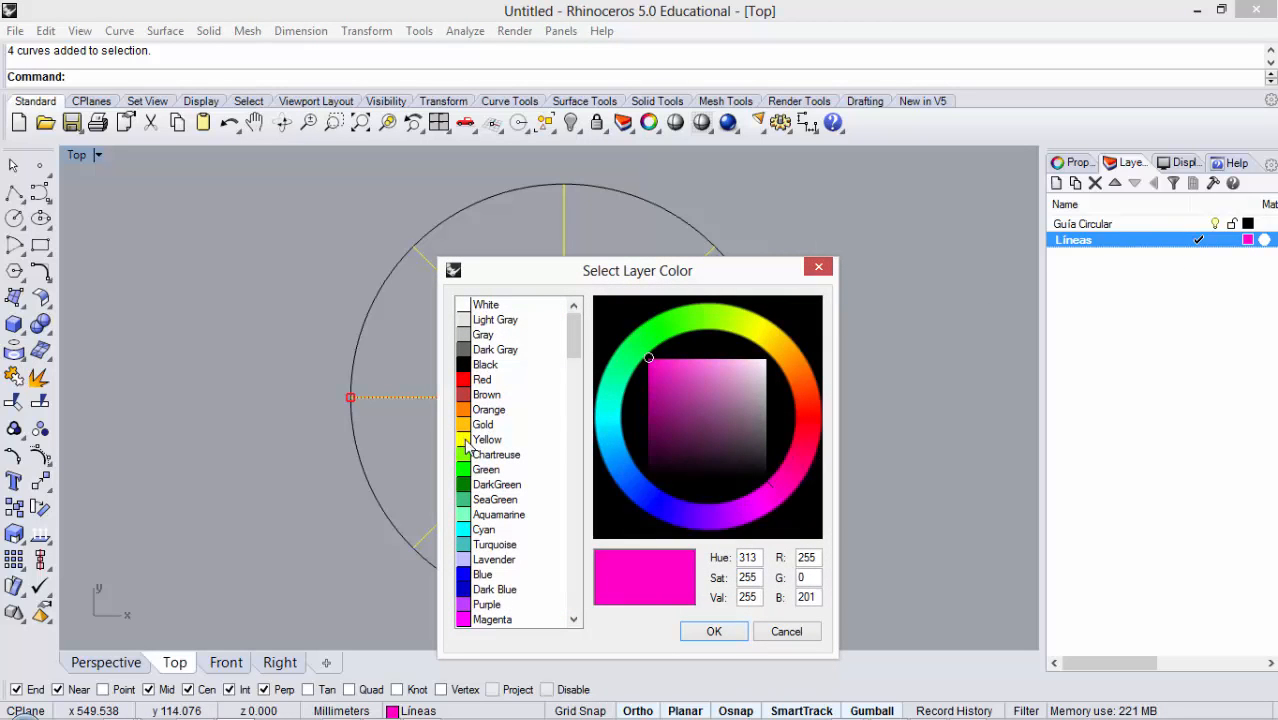
{"action": "left_click", "coordinate": [470, 440]}
{"action": "left_click", "coordinate": [716, 631]}
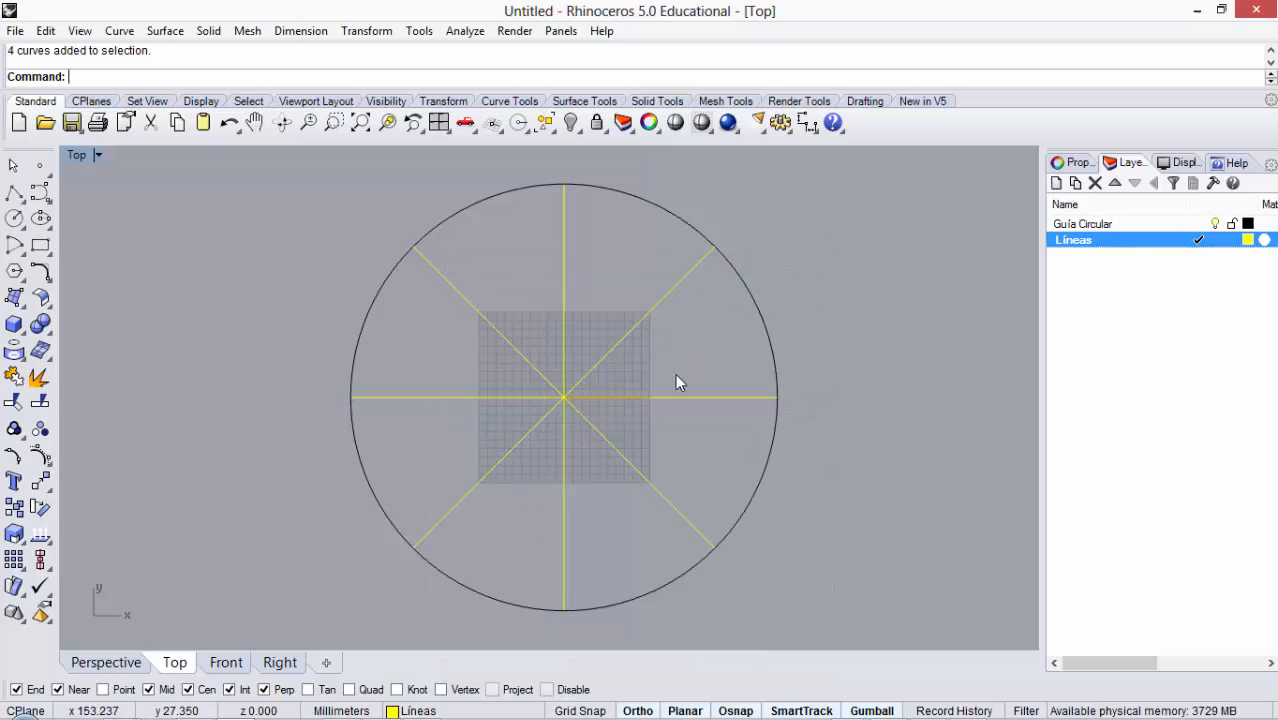
Step: Select and deselect the four lines repeatedly to compare their yellow layer colour with the selection highlight
{"action": "left_click_drag", "start_coordinate": [669, 336], "coordinate": [500, 451]}
{"action": "left_click", "coordinate": [900, 244]}
{"action": "left_click_drag", "start_coordinate": [676, 342], "coordinate": [498, 443]}
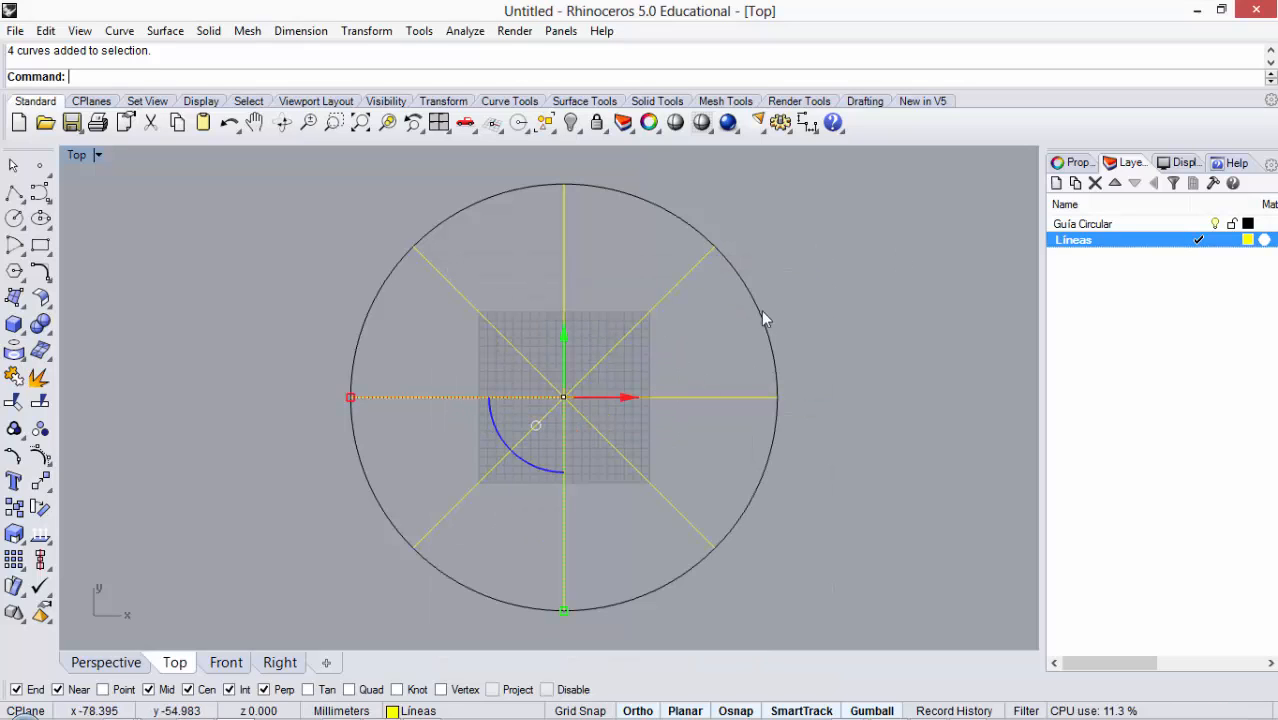
{"action": "left_click", "coordinate": [927, 240]}
{"action": "left_click_drag", "start_coordinate": [687, 332], "coordinate": [507, 443]}
{"action": "left_click", "coordinate": [857, 244]}
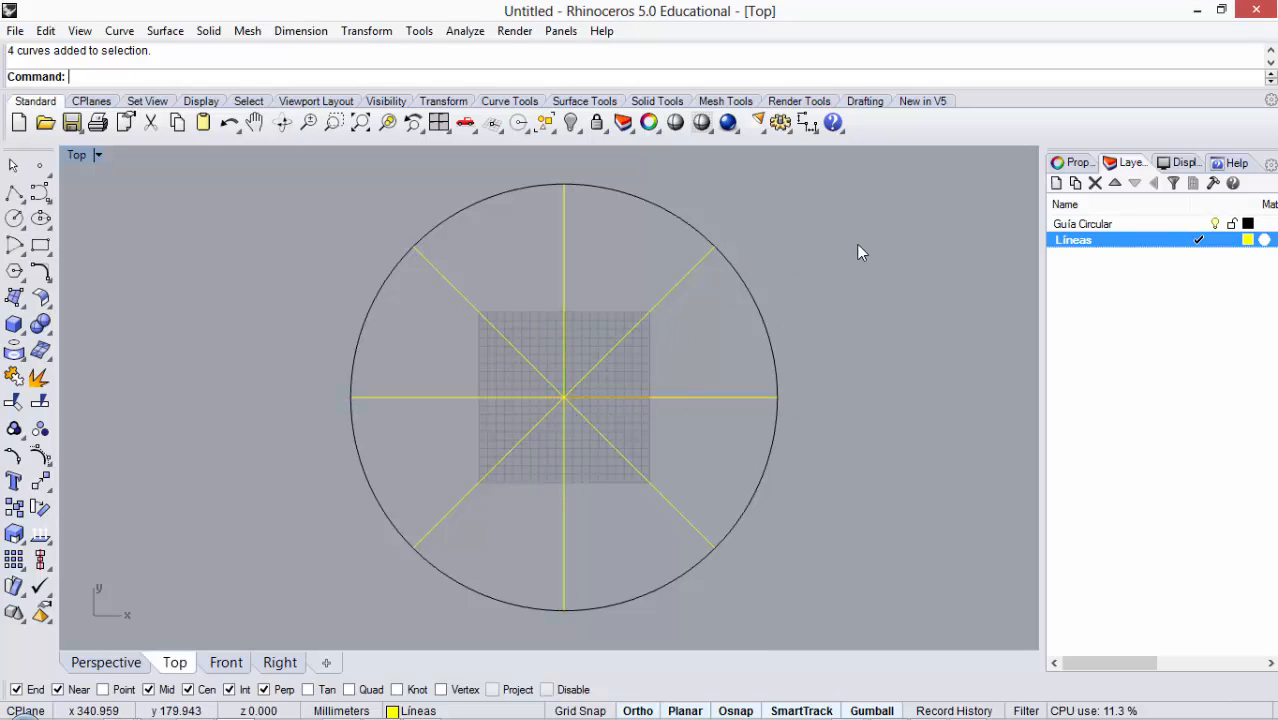
Step: Set the Líneas layer colour to the predefined Cyan
{"action": "left_click", "coordinate": [1248, 241]}
{"action": "left_click", "coordinate": [482, 529]}
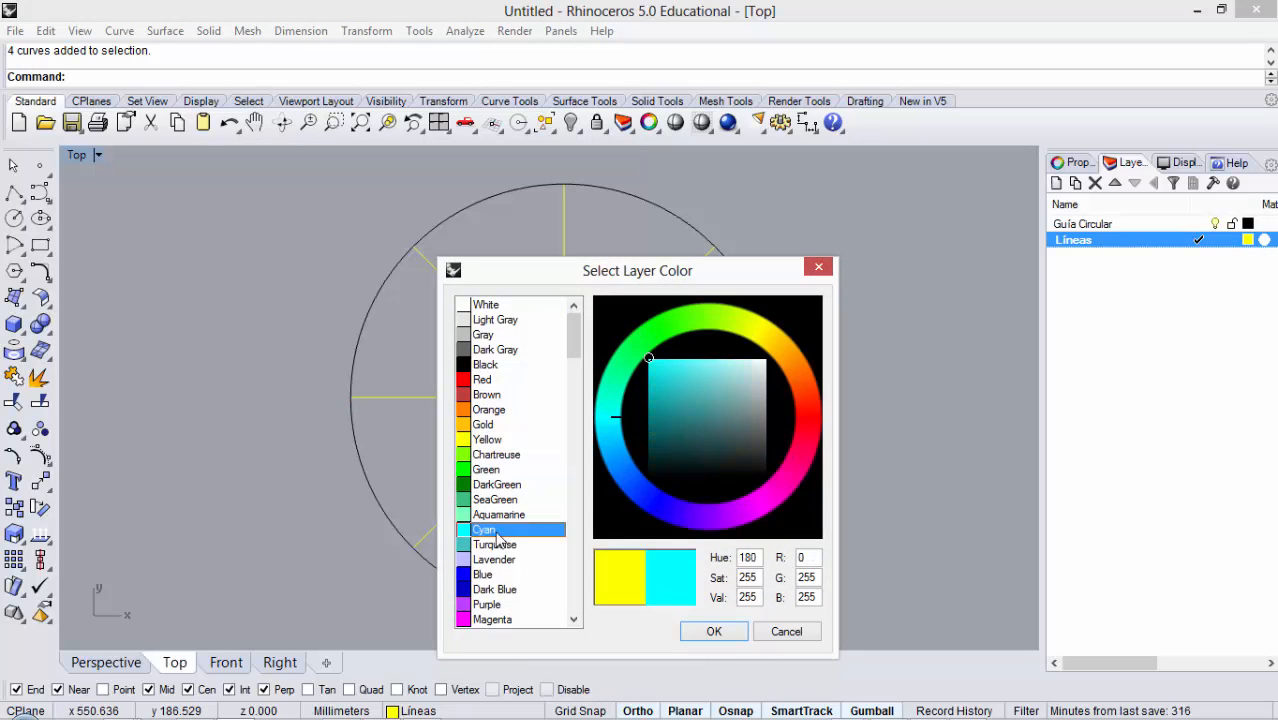
{"action": "left_click", "coordinate": [714, 631]}
{"action": "scroll", "coordinate": [593, 354], "scroll_direction": "down", "scroll_amount": 3}
{"action": "scroll", "coordinate": [591, 357], "scroll_direction": "up", "scroll_amount": 5}
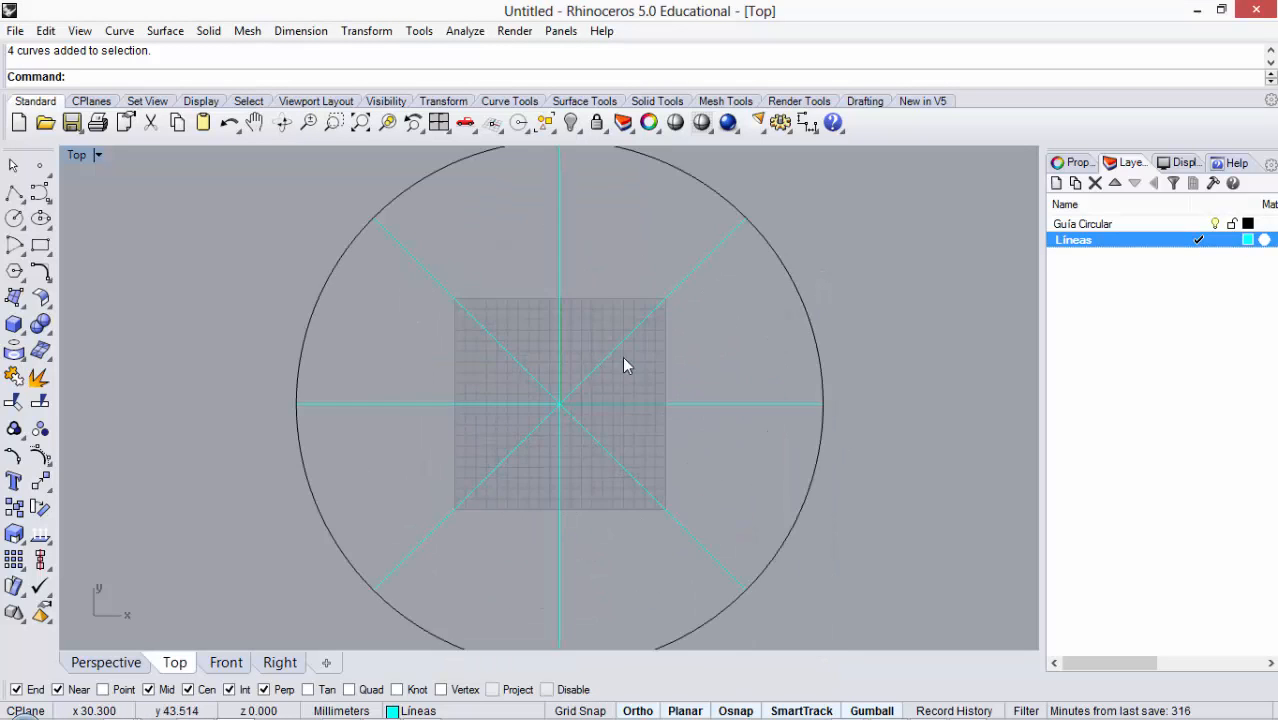
{"action": "left_click_drag", "start_coordinate": [686, 339], "coordinate": [445, 459]}
{"action": "scroll", "coordinate": [582, 461], "scroll_direction": "down", "scroll_amount": 6}
{"action": "left_click", "coordinate": [713, 316]}
{"action": "scroll", "coordinate": [494, 459], "scroll_direction": "up", "scroll_amount": 4}
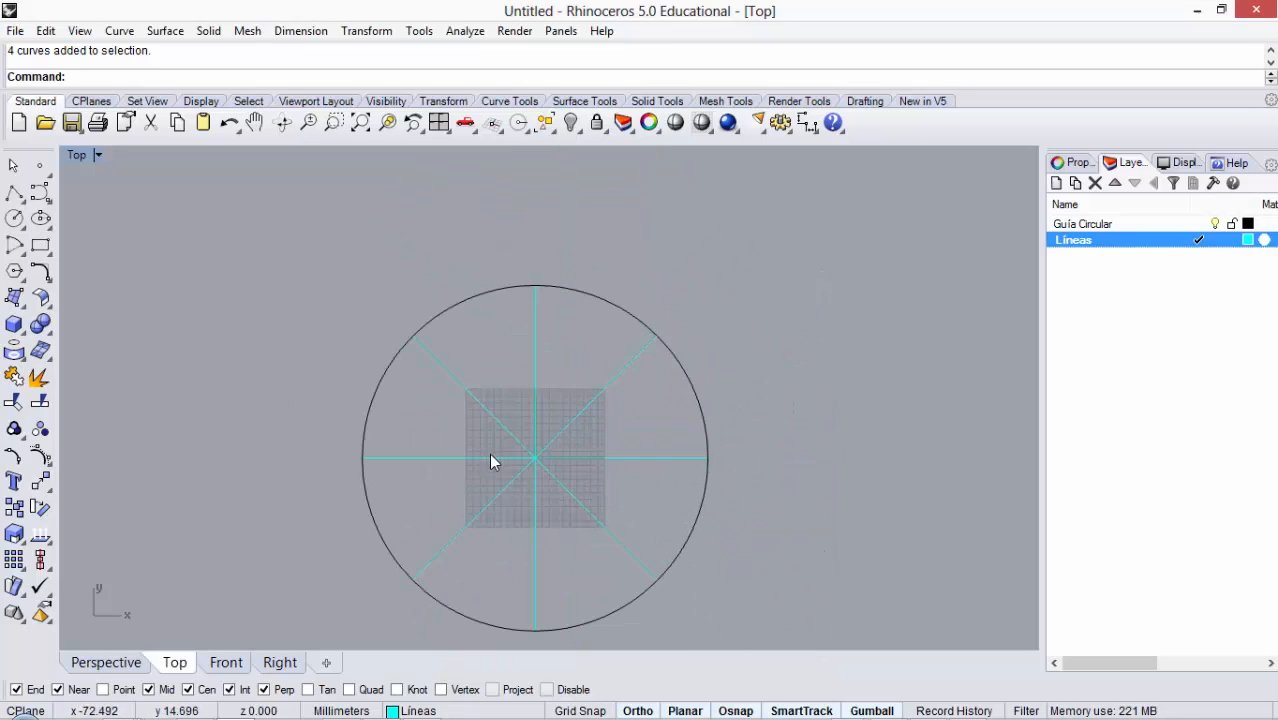
Step: Set the Guía Circular layer colour to the predefined Red
{"action": "left_click", "coordinate": [1248, 224]}
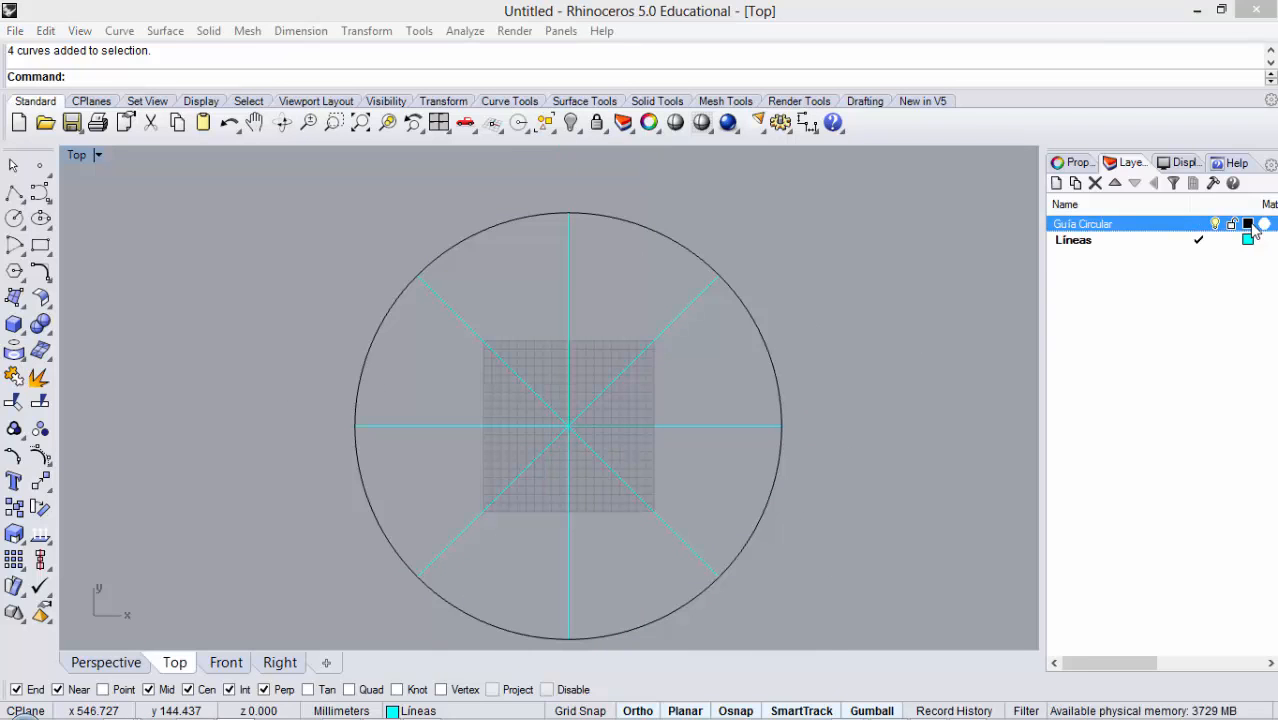
{"action": "left_click", "coordinate": [466, 381]}
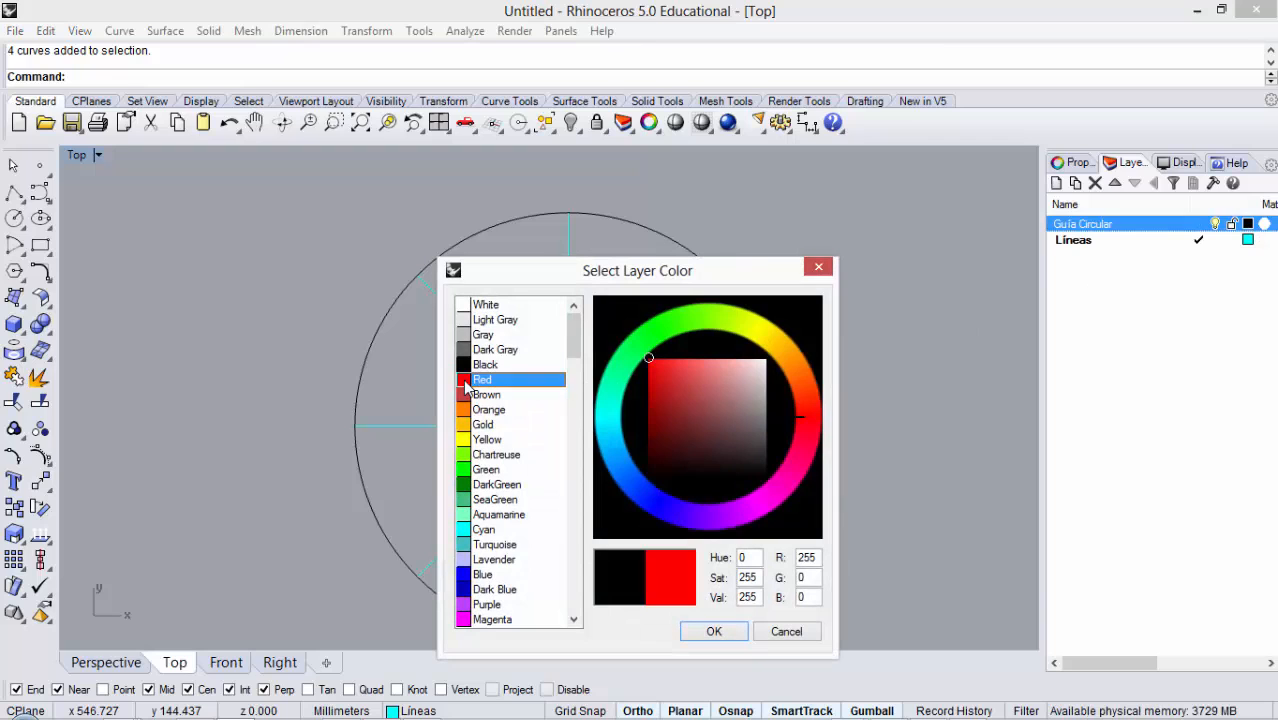
{"action": "left_click", "coordinate": [714, 631]}
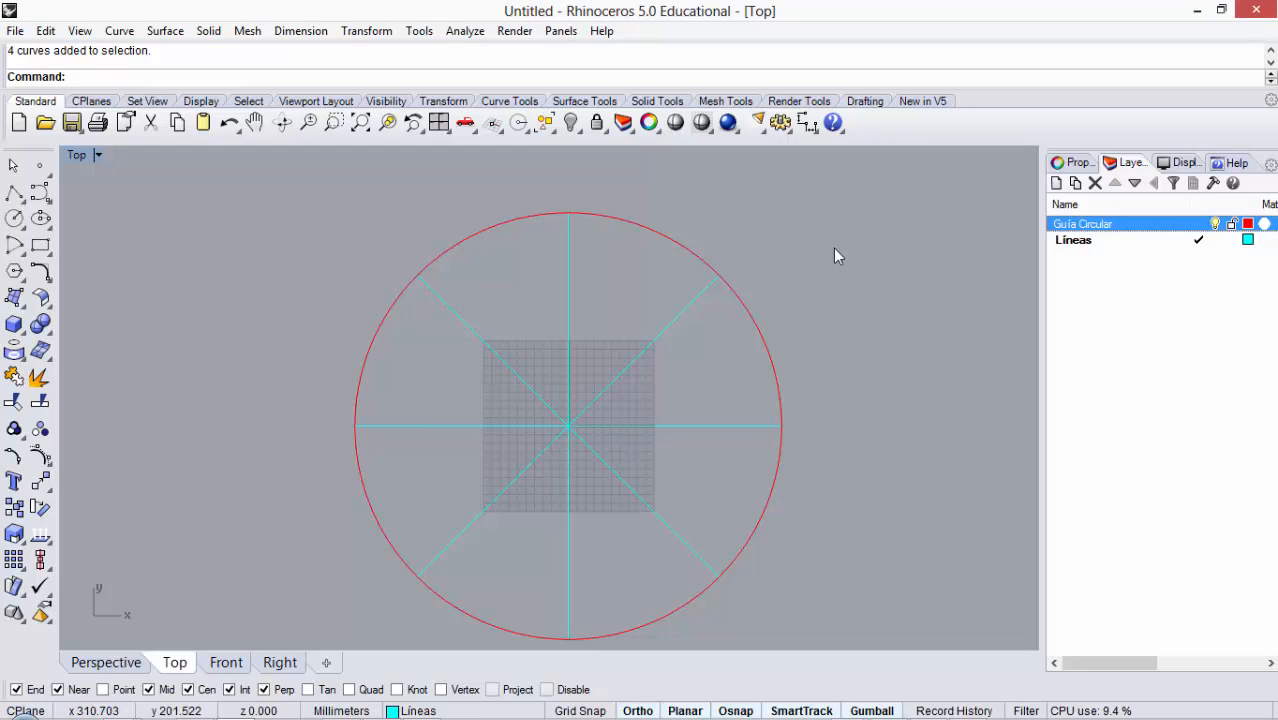
{"action": "scroll", "coordinate": [697, 240], "scroll_direction": "down", "scroll_amount": 2}
{"action": "scroll", "coordinate": [693, 231], "scroll_direction": "up", "scroll_amount": 1}
{"action": "scroll", "coordinate": [609, 267], "scroll_direction": "up", "scroll_amount": 1}
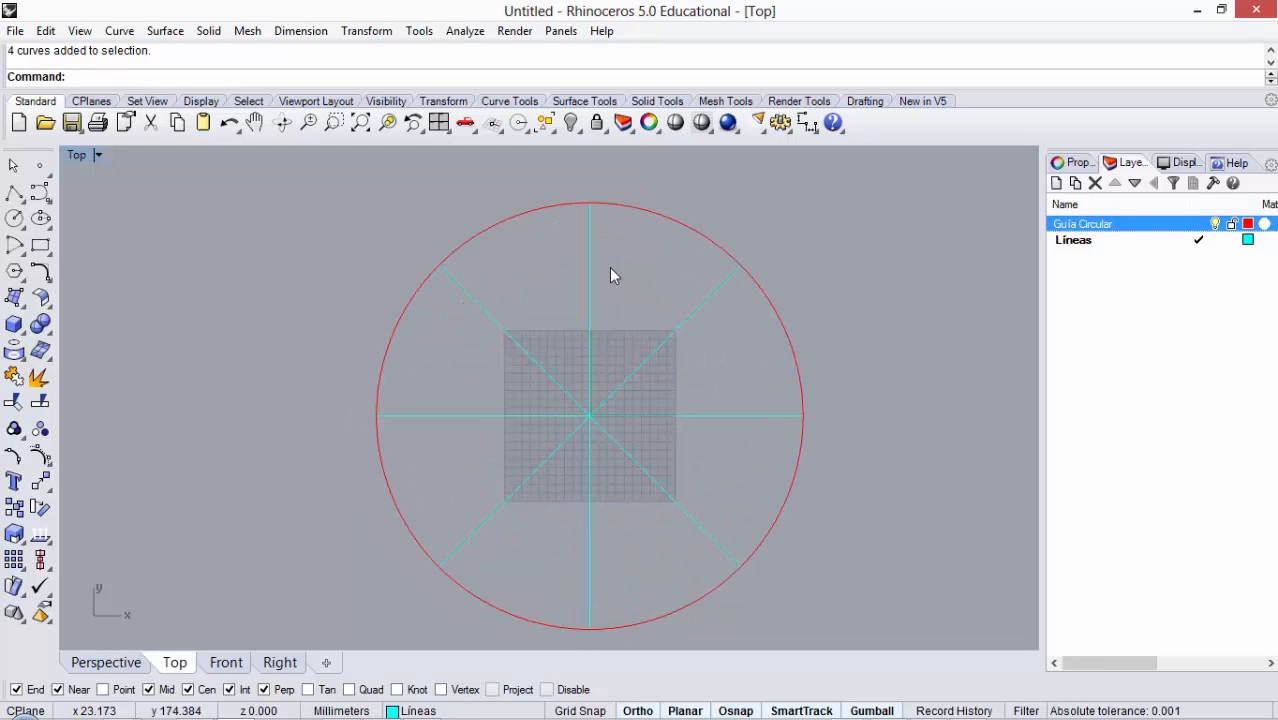
{"action": "scroll", "coordinate": [620, 278], "scroll_direction": "down", "scroll_amount": 1}
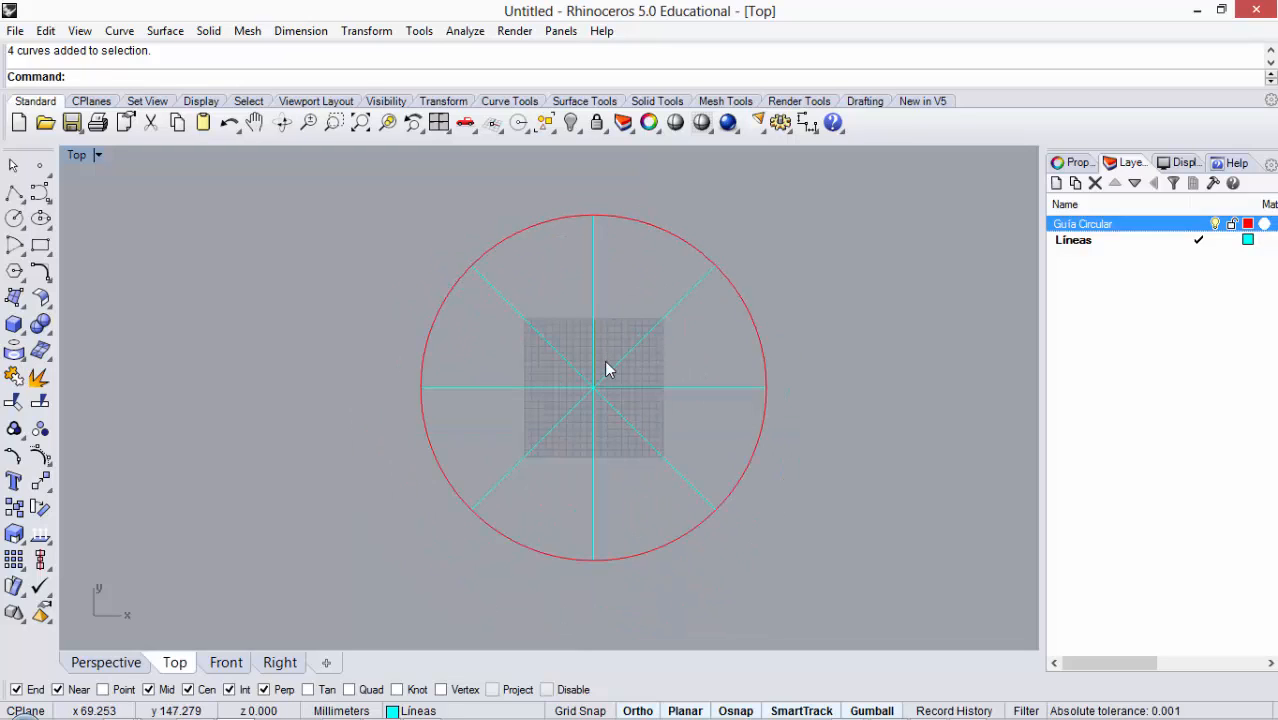
{"action": "scroll", "coordinate": [606, 362], "scroll_direction": "up", "scroll_amount": 1}
{"action": "scroll", "coordinate": [591, 281], "scroll_direction": "up", "scroll_amount": 4}
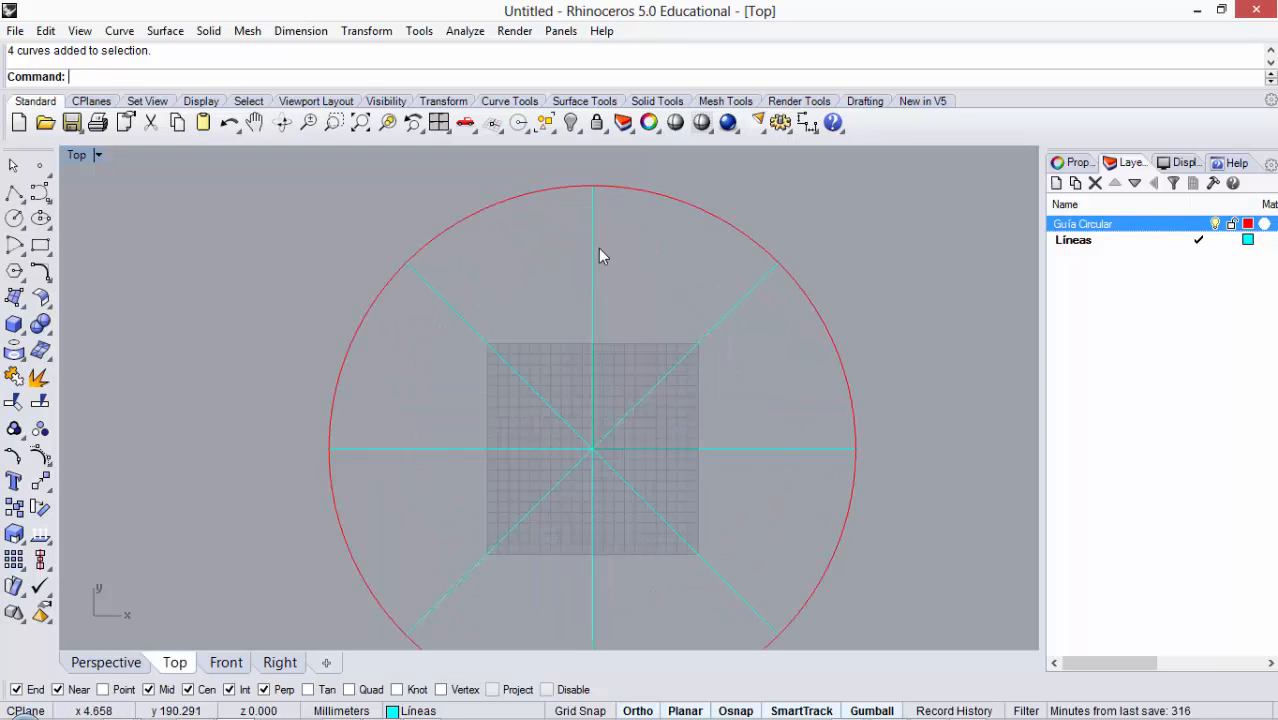
{"action": "scroll", "coordinate": [600, 300], "scroll_direction": "down", "scroll_amount": 2}
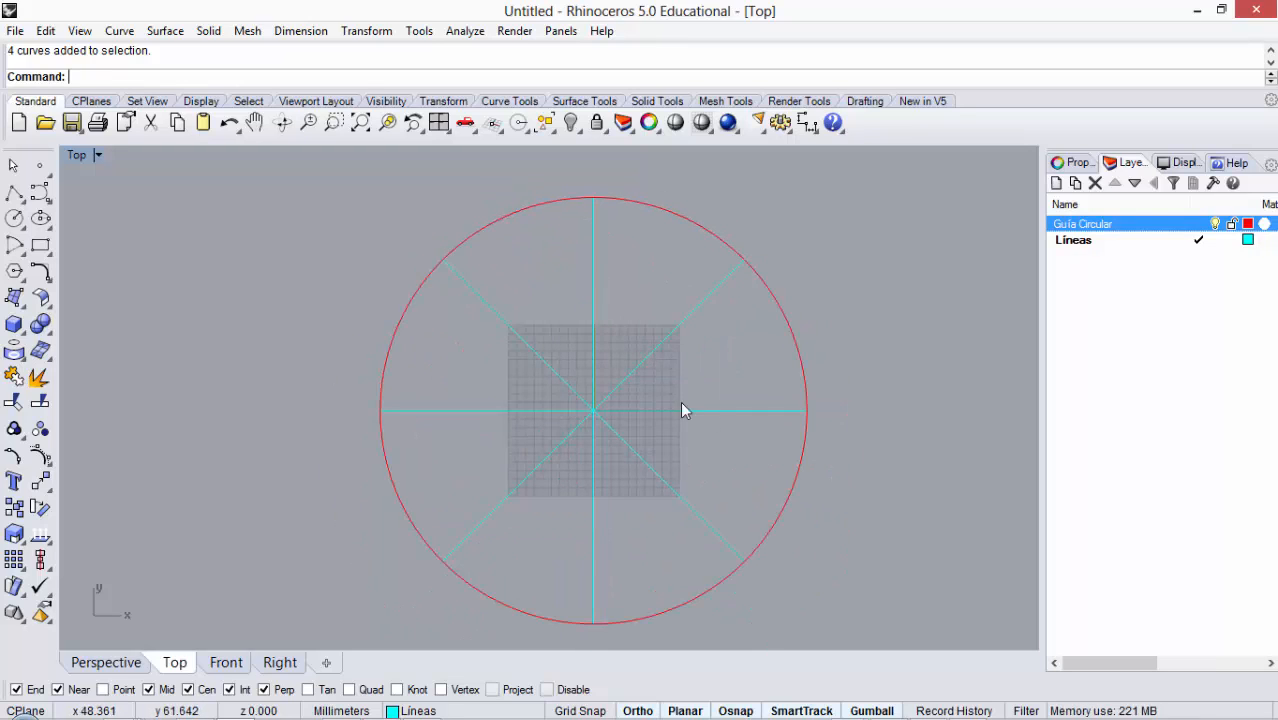
Step: Select the four guide lines, set the Líneas layer colour to the predefined Black and clear the selection
{"action": "left_click_drag", "start_coordinate": [730, 363], "coordinate": [565, 440]}
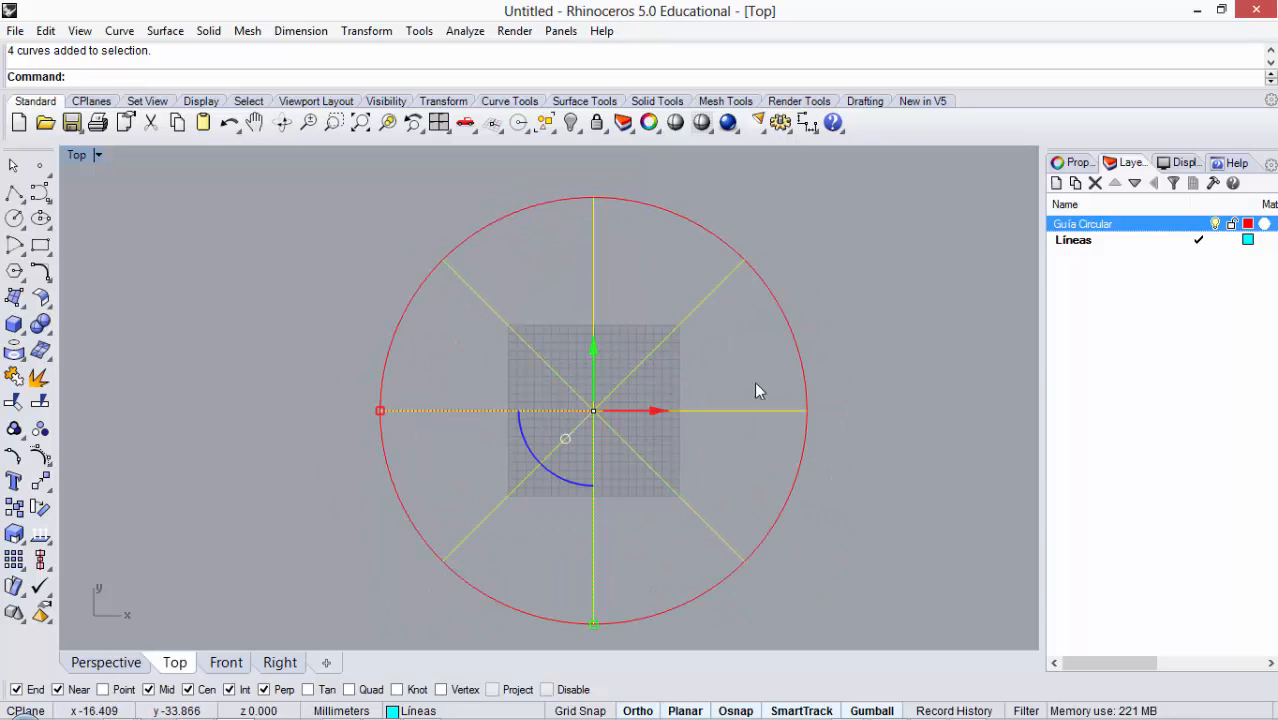
{"action": "left_click", "coordinate": [1249, 240]}
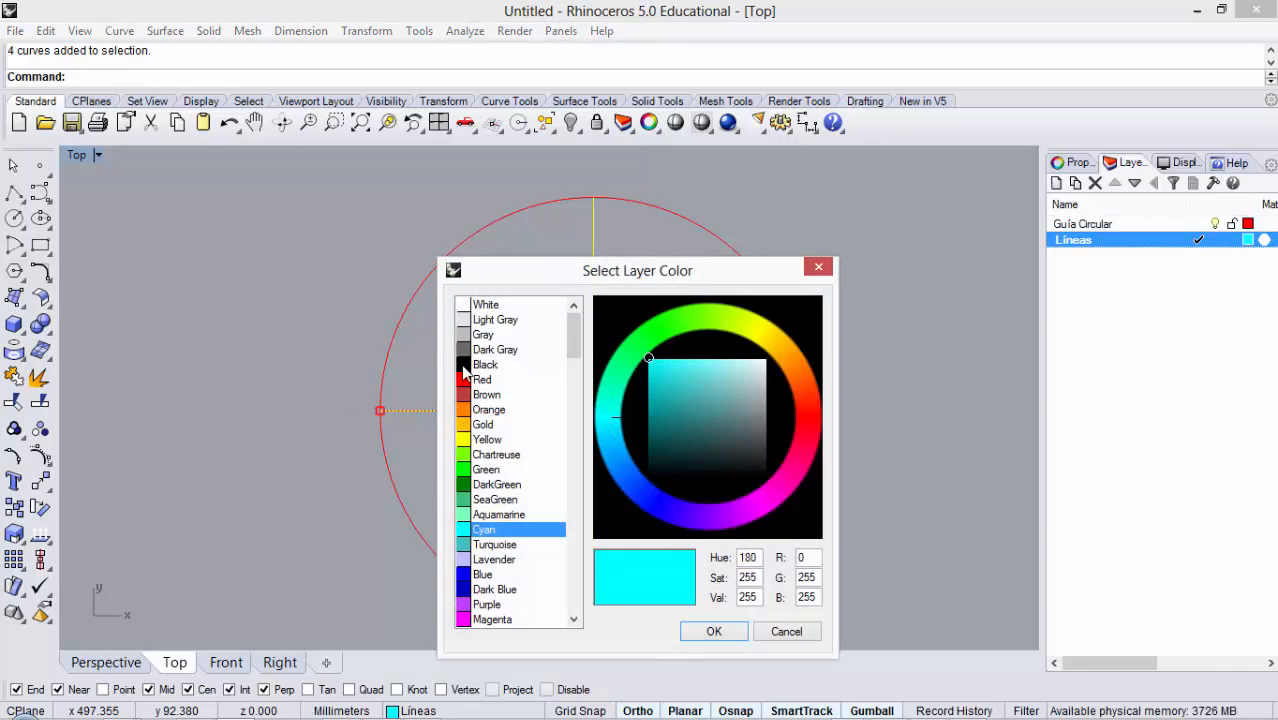
{"action": "left_click", "coordinate": [465, 366]}
{"action": "left_click", "coordinate": [713, 631]}
{"action": "key", "text": "Escape"}
{"action": "scroll", "coordinate": [604, 276], "scroll_direction": "down", "scroll_amount": 2}
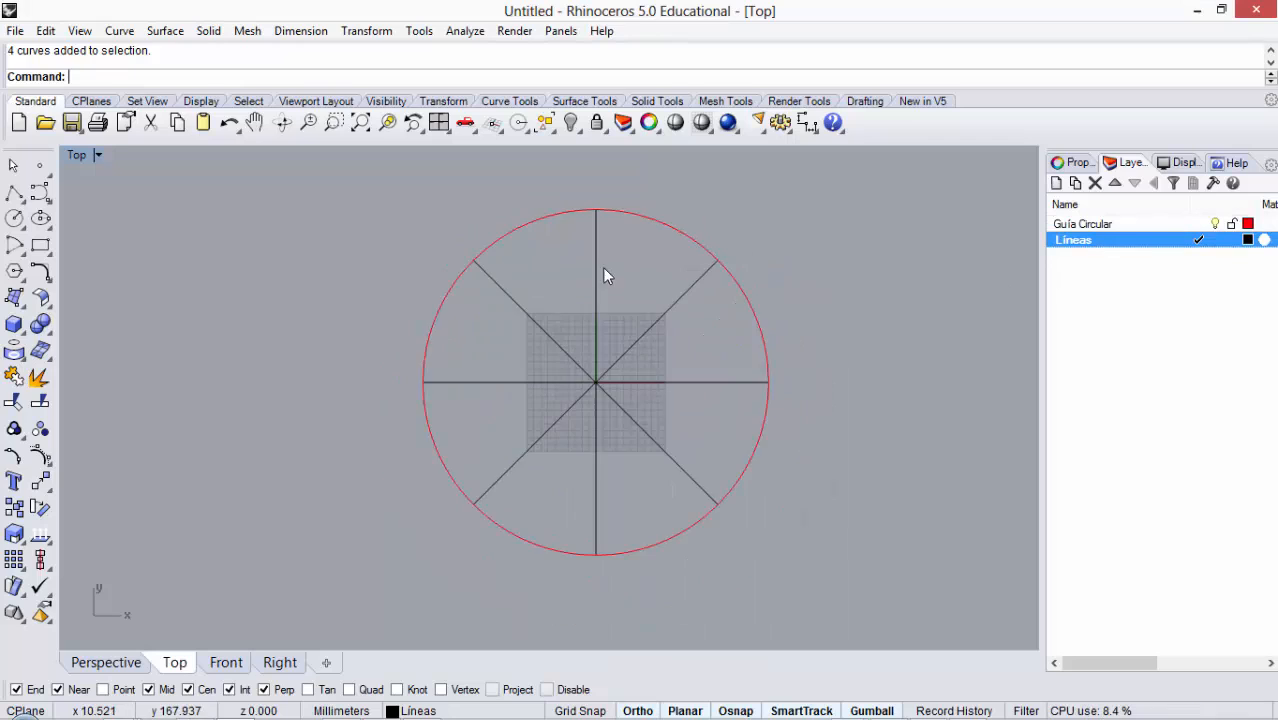
{"action": "scroll", "coordinate": [608, 312], "scroll_direction": "up", "scroll_amount": 3}
{"action": "scroll", "coordinate": [557, 280], "scroll_direction": "down", "scroll_amount": 4}
{"action": "scroll", "coordinate": [557, 280], "scroll_direction": "up", "scroll_amount": 2}
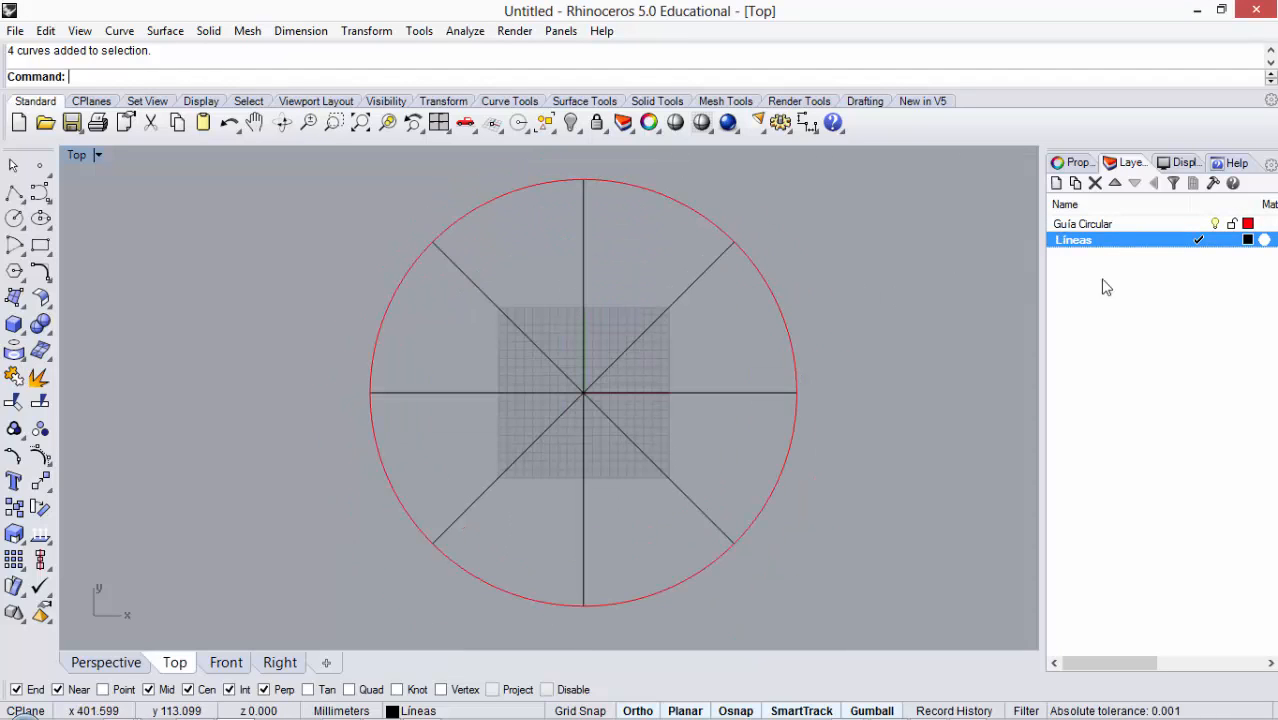
Step: Turn off the Guía Circular layer, and switch the current layer back and forth between Guía Circular and Líneas, ending on Líneas
{"action": "left_click", "coordinate": [1215, 224]}
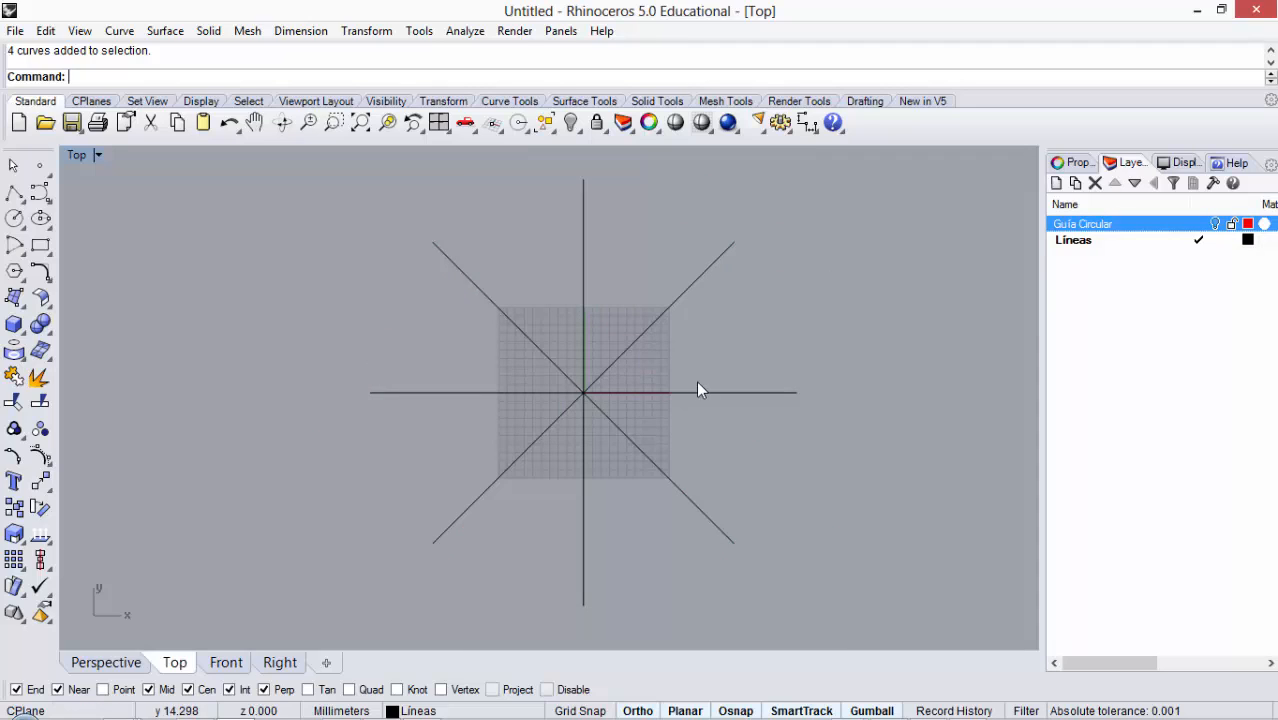
{"action": "scroll", "coordinate": [691, 381], "scroll_direction": "down", "scroll_amount": 1}
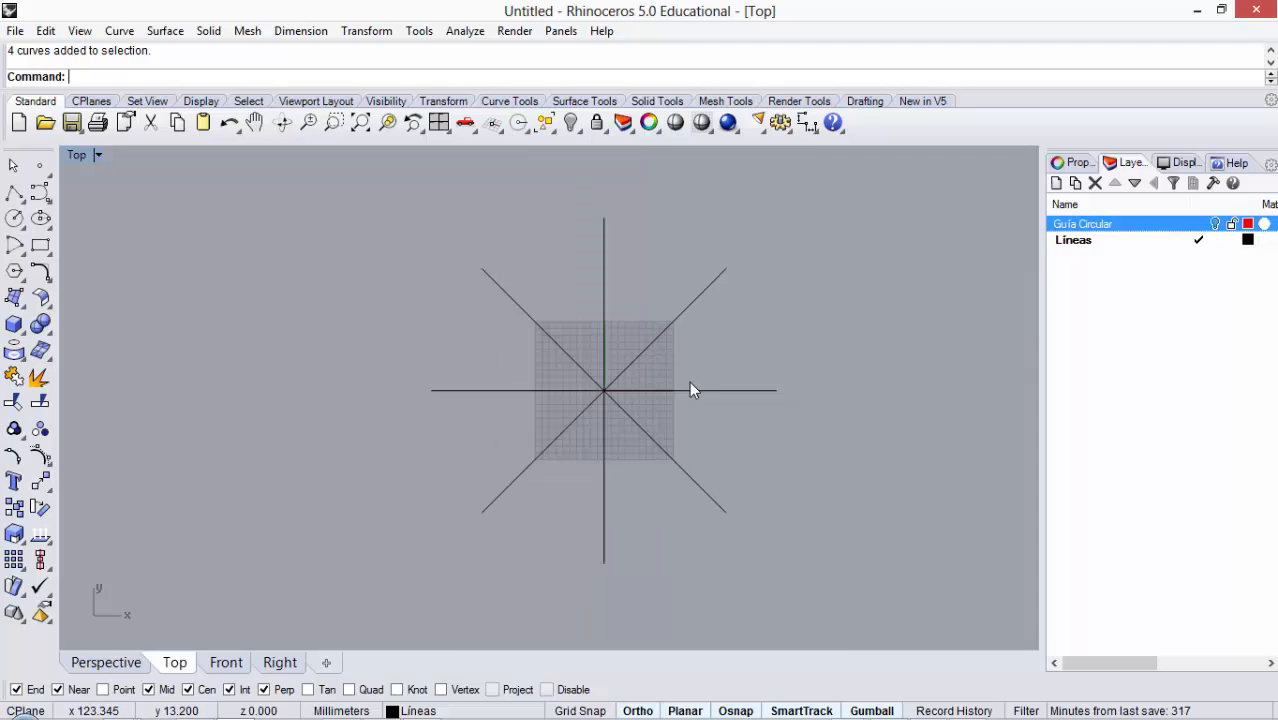
{"action": "left_click", "coordinate": [1200, 226]}
{"action": "left_click", "coordinate": [1200, 245]}
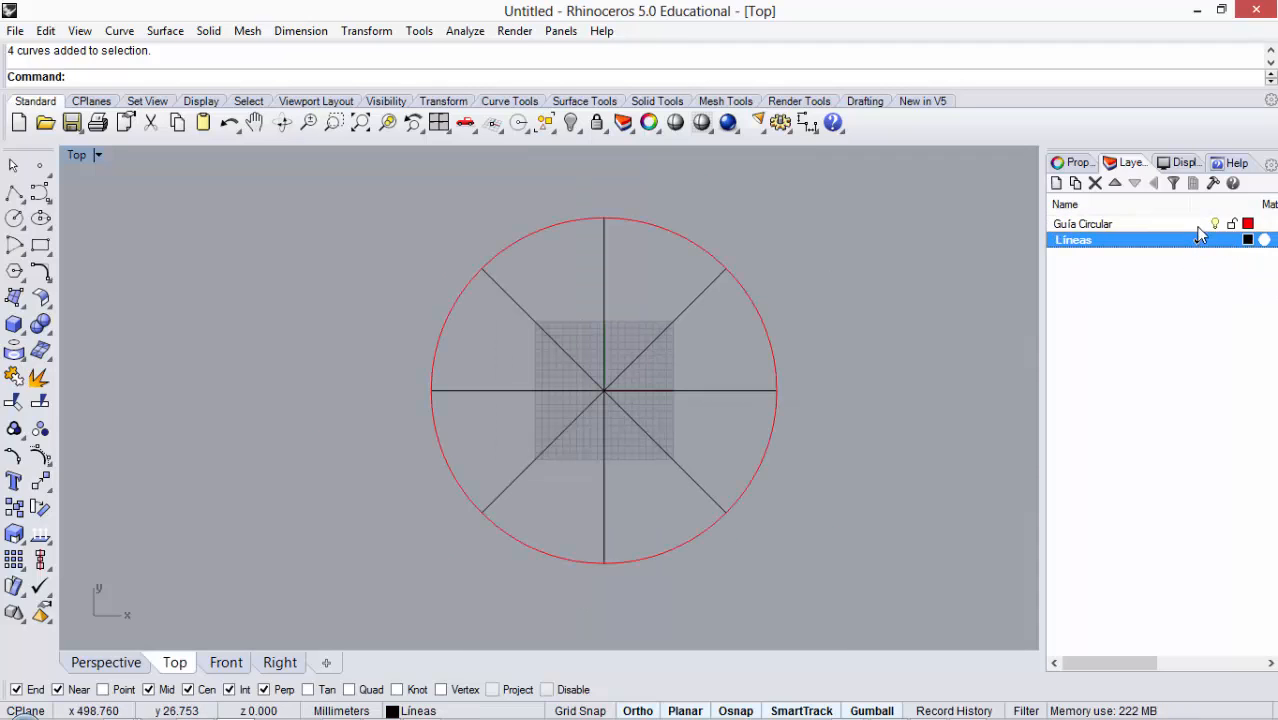
{"action": "left_click", "coordinate": [1198, 227]}
{"action": "left_click", "coordinate": [1199, 240]}
{"action": "left_click", "coordinate": [1198, 228]}
{"action": "left_click", "coordinate": [1198, 226]}
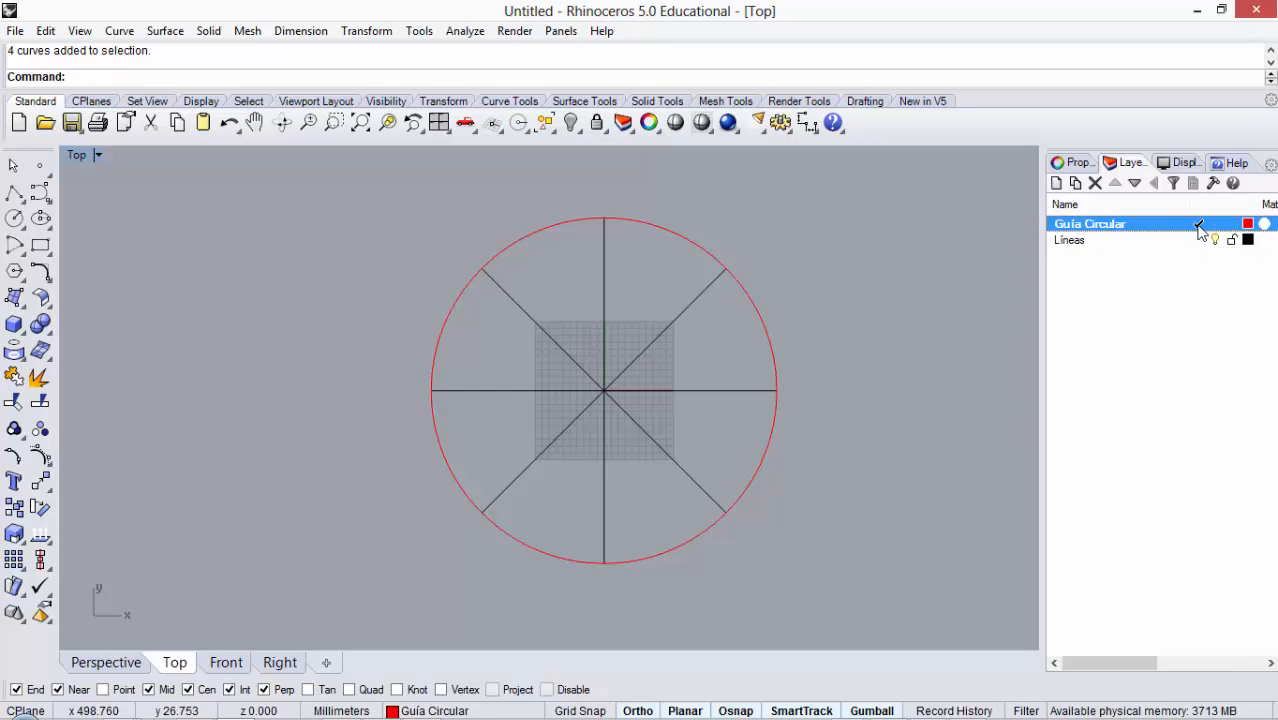
{"action": "left_click", "coordinate": [1199, 240]}
Step: Toggle the visibility of the Guía Circular layer and leave it turned off
{"action": "left_click", "coordinate": [1215, 224]}
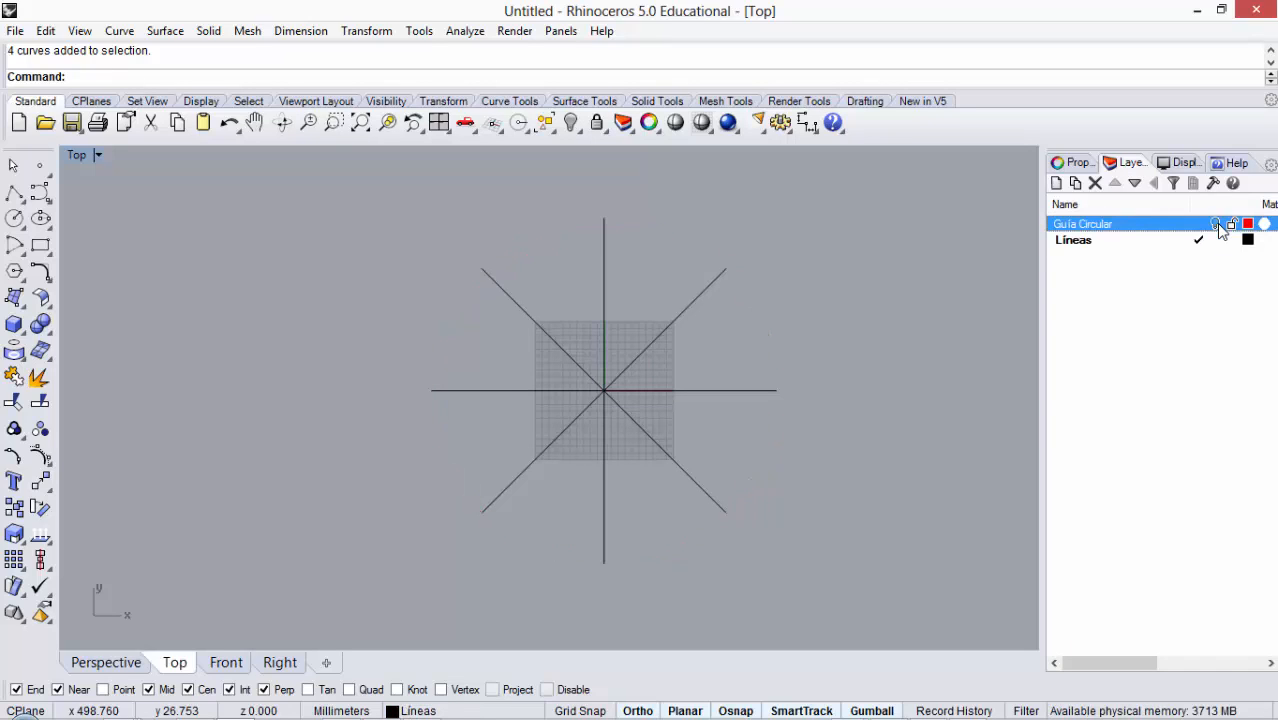
{"action": "left_click", "coordinate": [1215, 224]}
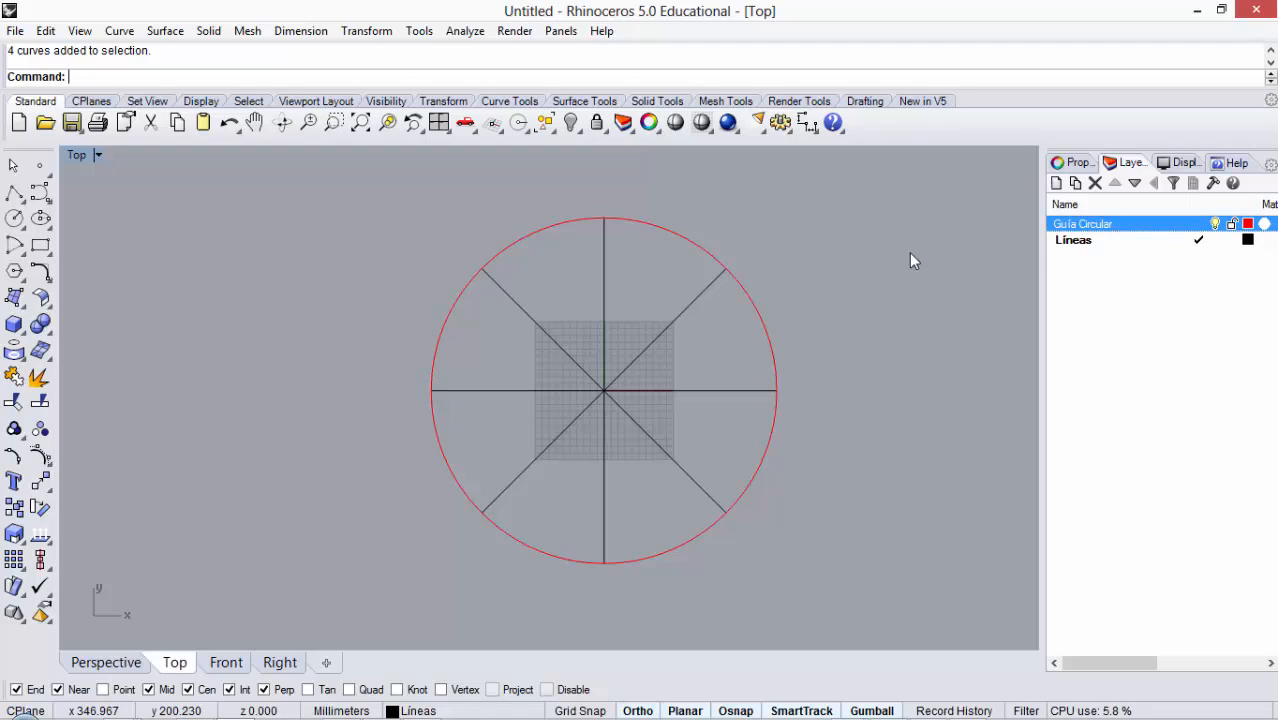
{"action": "left_click", "coordinate": [1215, 224]}
{"action": "scroll", "coordinate": [616, 370], "scroll_direction": "up", "scroll_amount": 1}
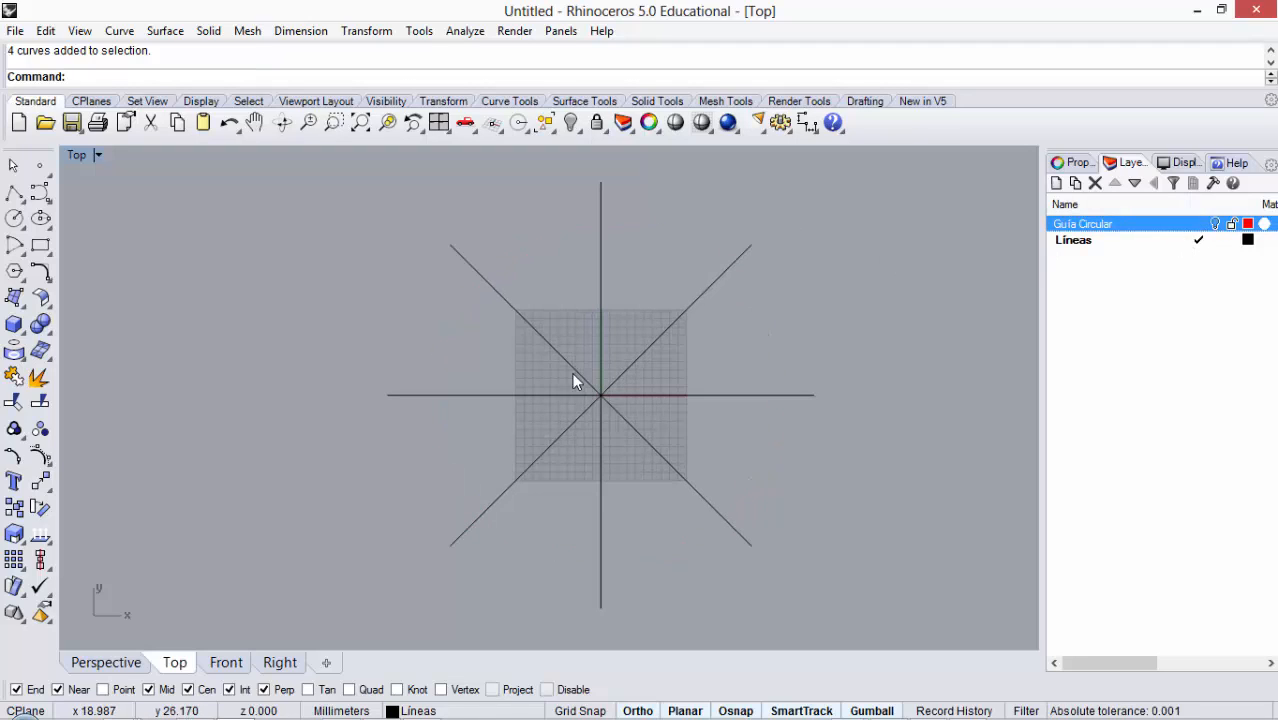
Step: Draw a circle with a radius of about 109 mm centred on the intersection of the guide lines
{"action": "left_click", "coordinate": [14, 218]}
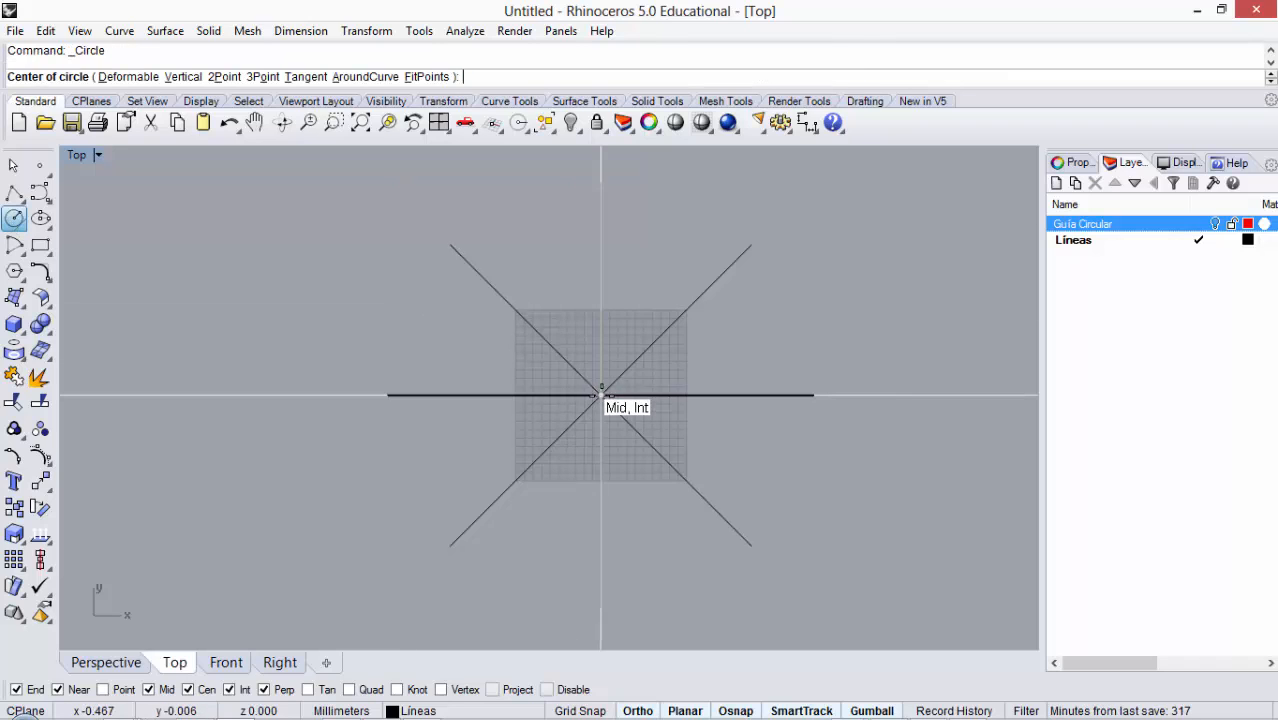
{"action": "left_click", "coordinate": [600, 395]}
{"action": "left_click", "coordinate": [536, 331]}
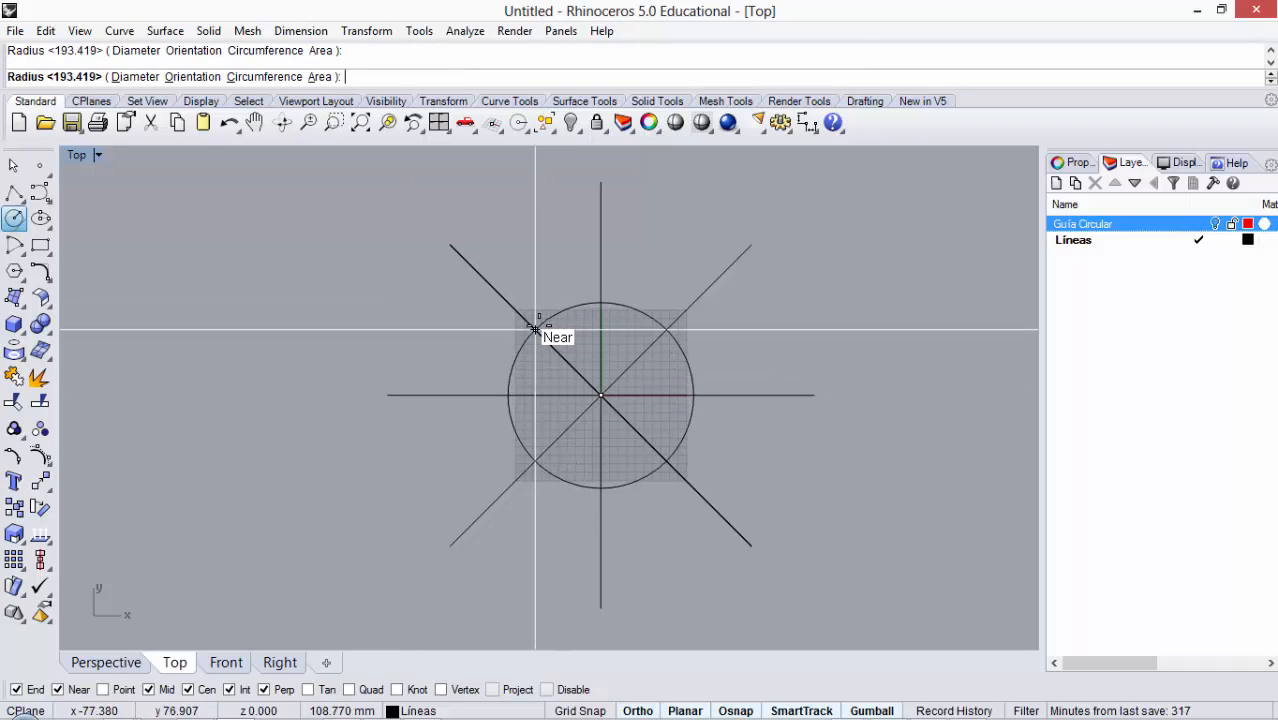
{"action": "scroll", "coordinate": [644, 403], "scroll_direction": "up", "scroll_amount": 1}
{"action": "scroll", "coordinate": [629, 366], "scroll_direction": "down", "scroll_amount": 1}
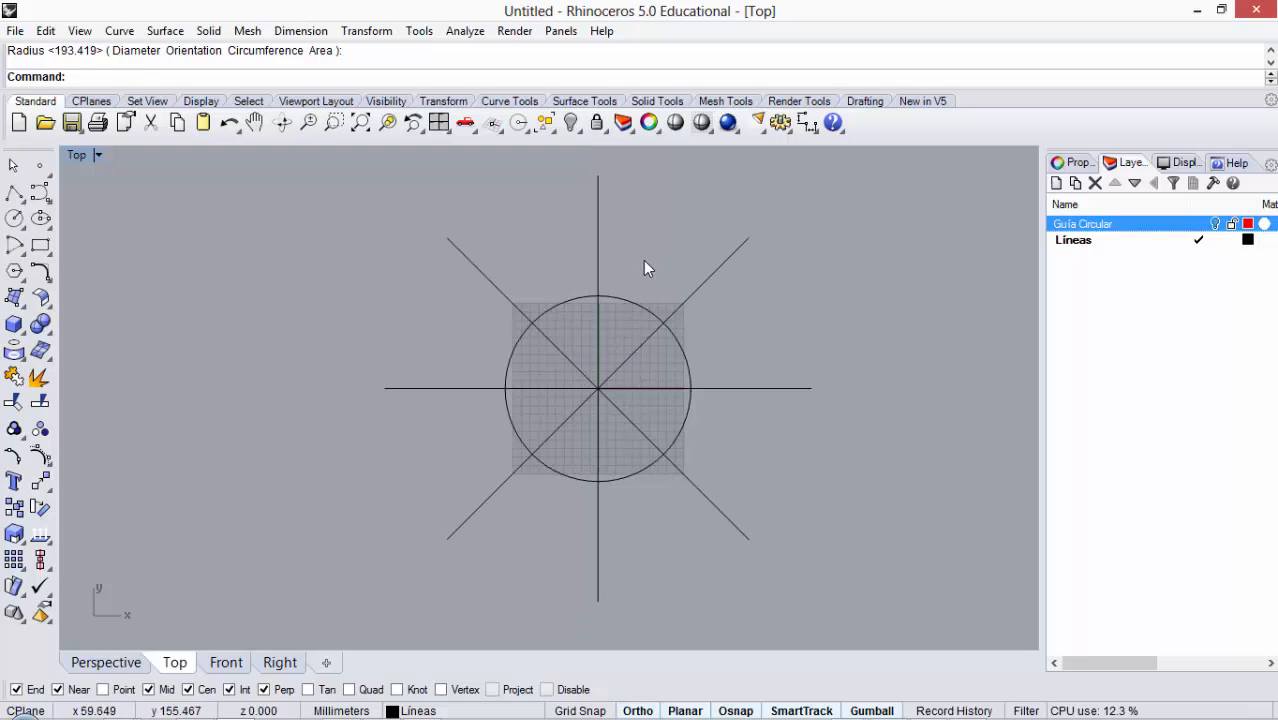
Step: Select the inner circle, hide it with the Hide command and show the hidden object again
{"action": "left_click_drag", "start_coordinate": [660, 262], "coordinate": [621, 316]}
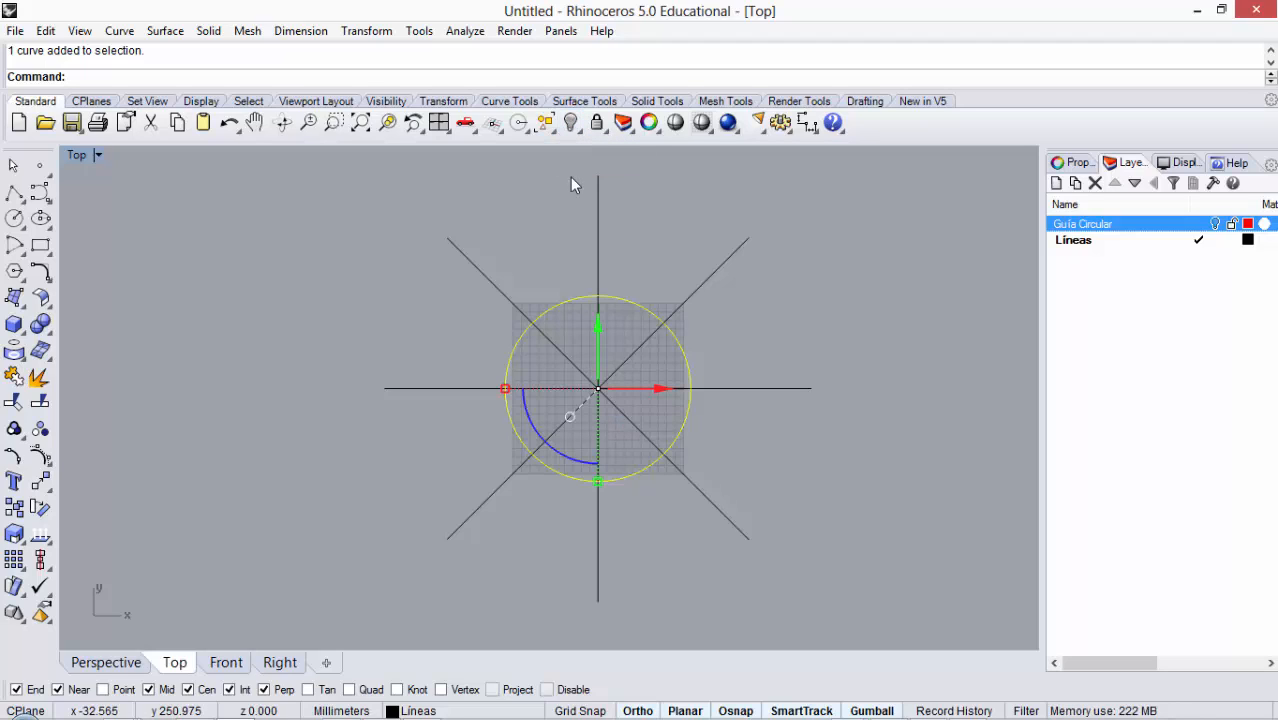
{"action": "type", "text": "Hide"}
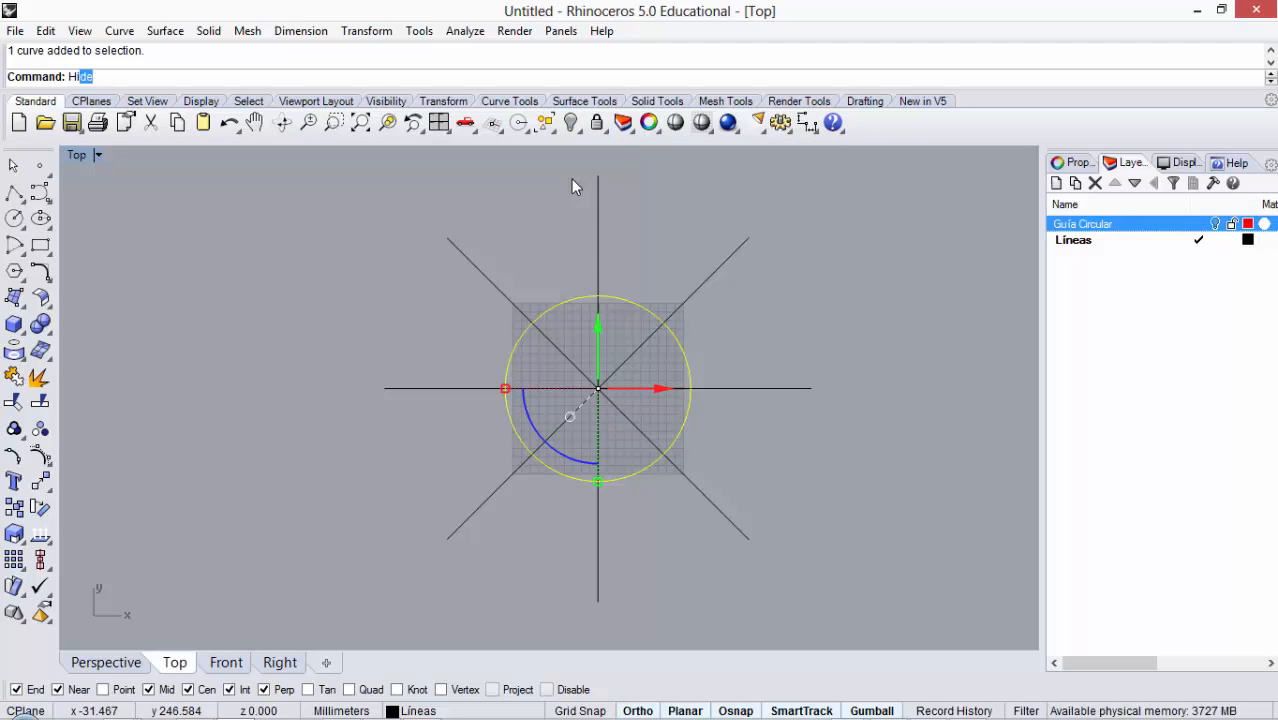
{"action": "key", "text": "Return"}
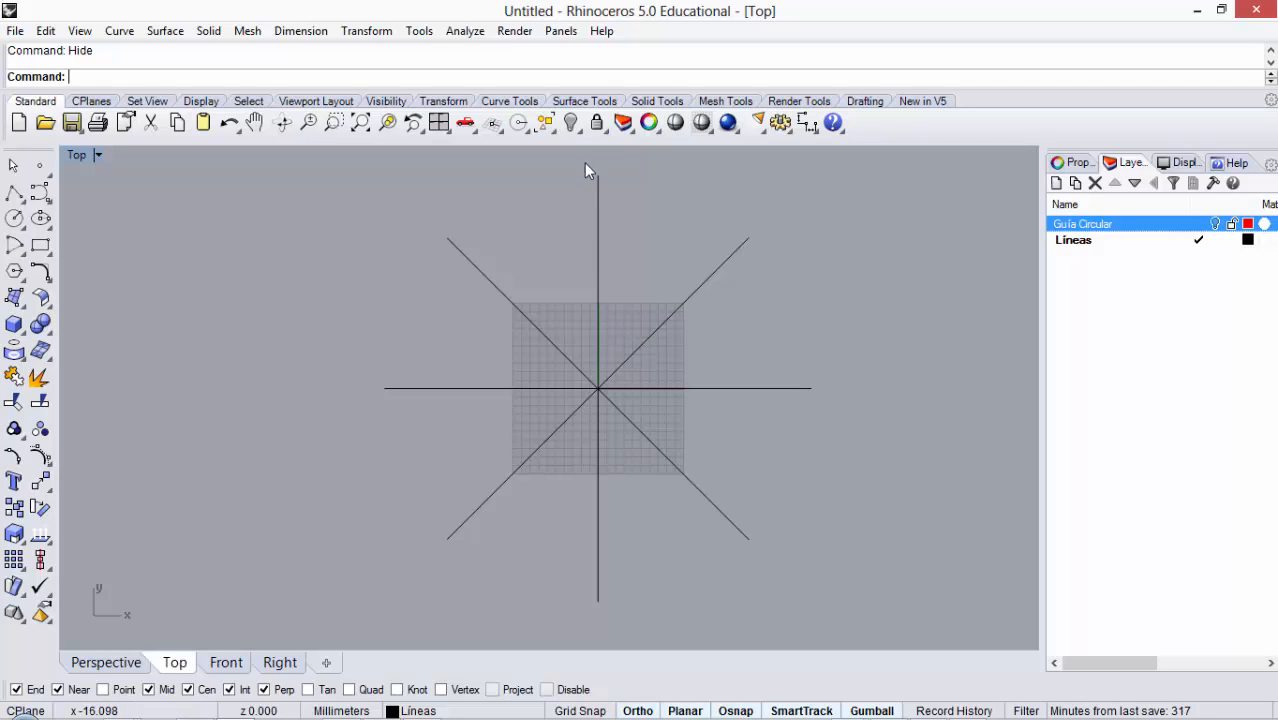
{"action": "left_click", "coordinate": [578, 132]}
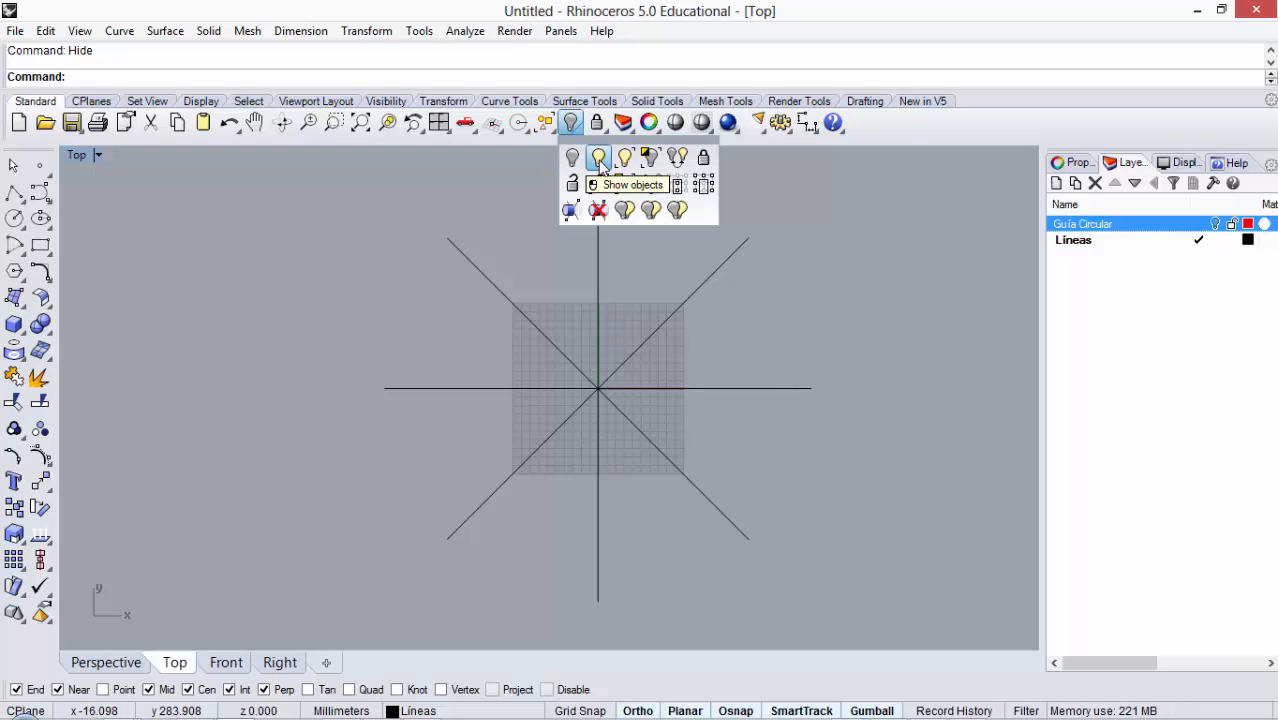
{"action": "left_click", "coordinate": [599, 162]}
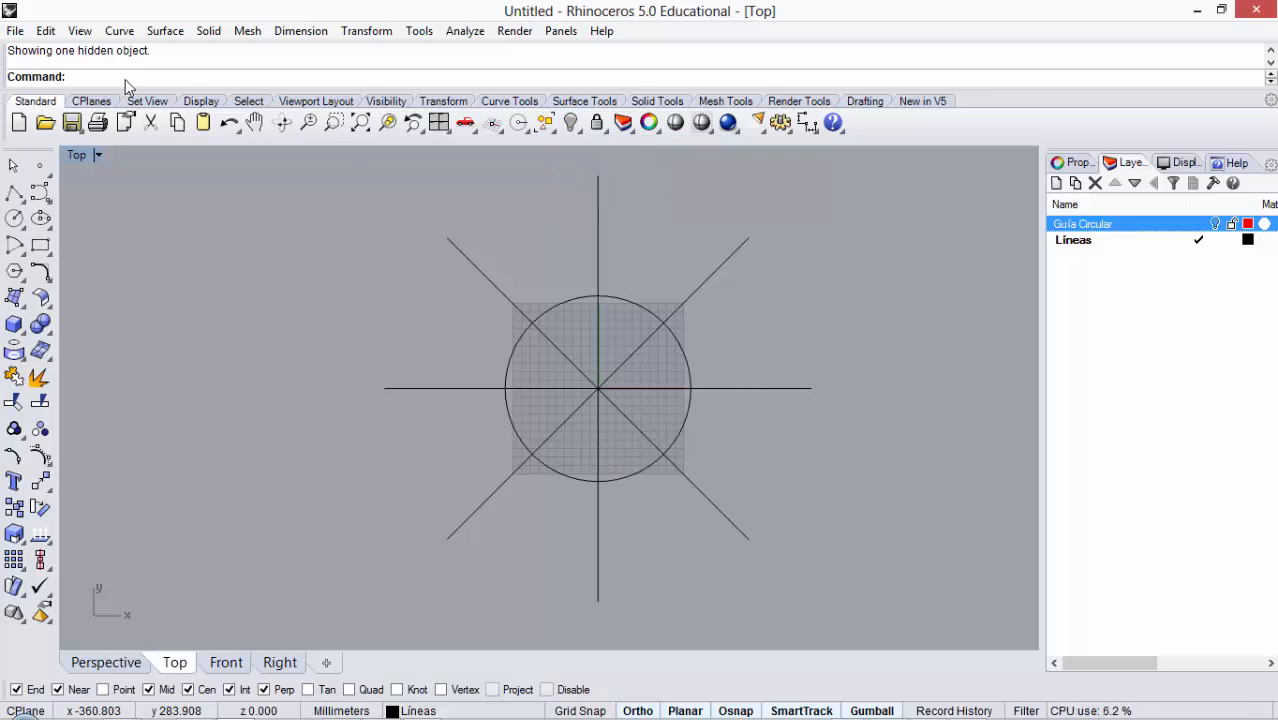
Step: Hide the inner circle once more and restore it with Show objects
{"action": "left_click", "coordinate": [621, 302]}
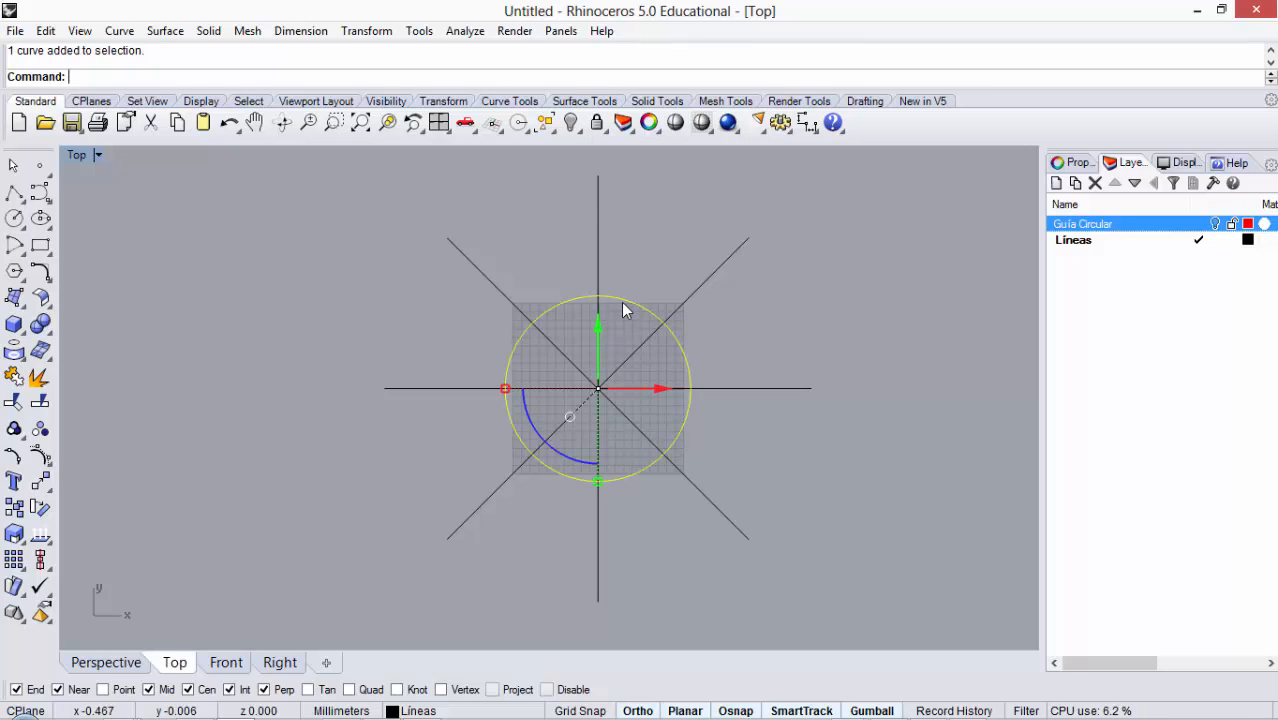
{"action": "left_click", "coordinate": [571, 123]}
{"action": "left_click", "coordinate": [583, 133]}
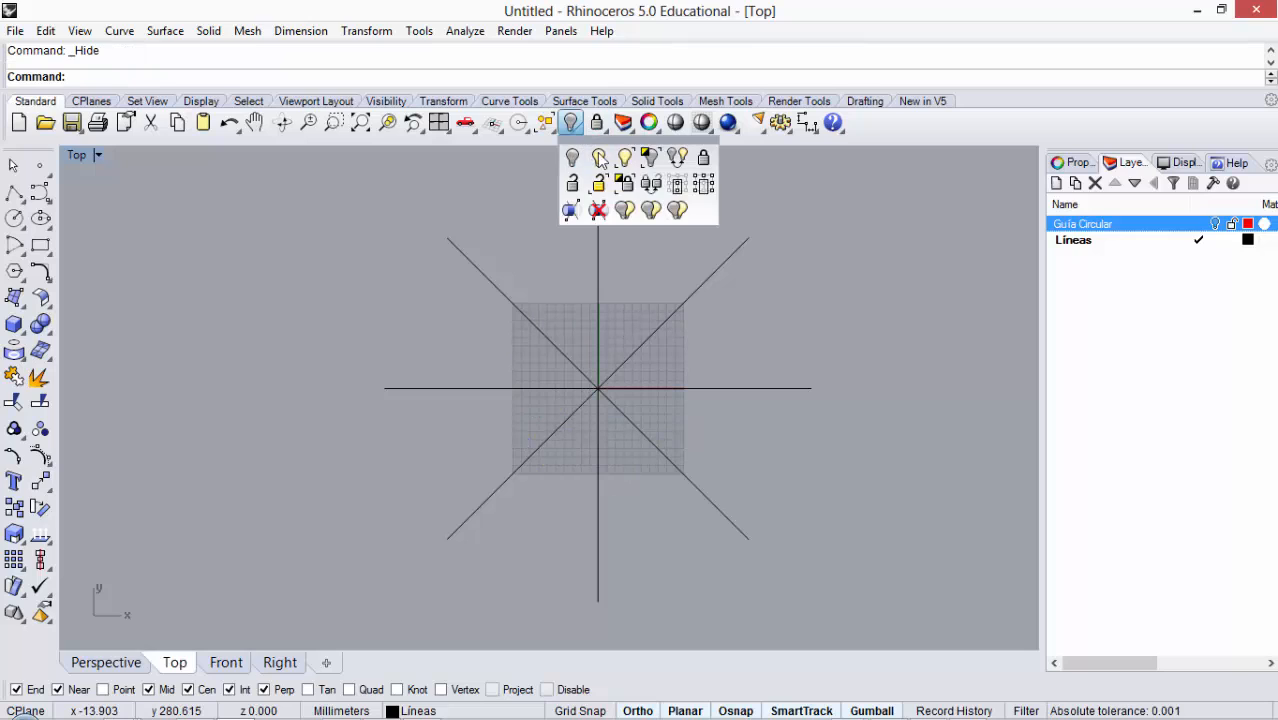
{"action": "left_click", "coordinate": [599, 155]}
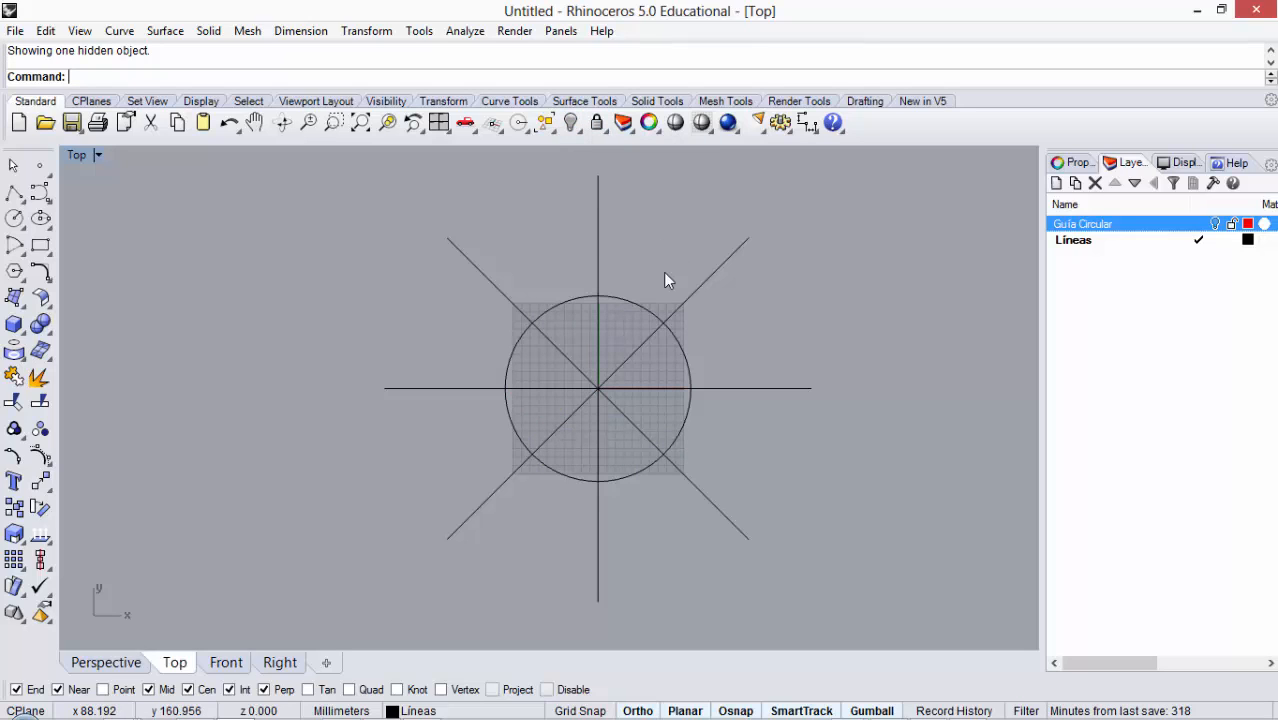
Step: Delete the inner circle
{"action": "left_click", "coordinate": [680, 350]}
{"action": "key", "text": "Delete"}
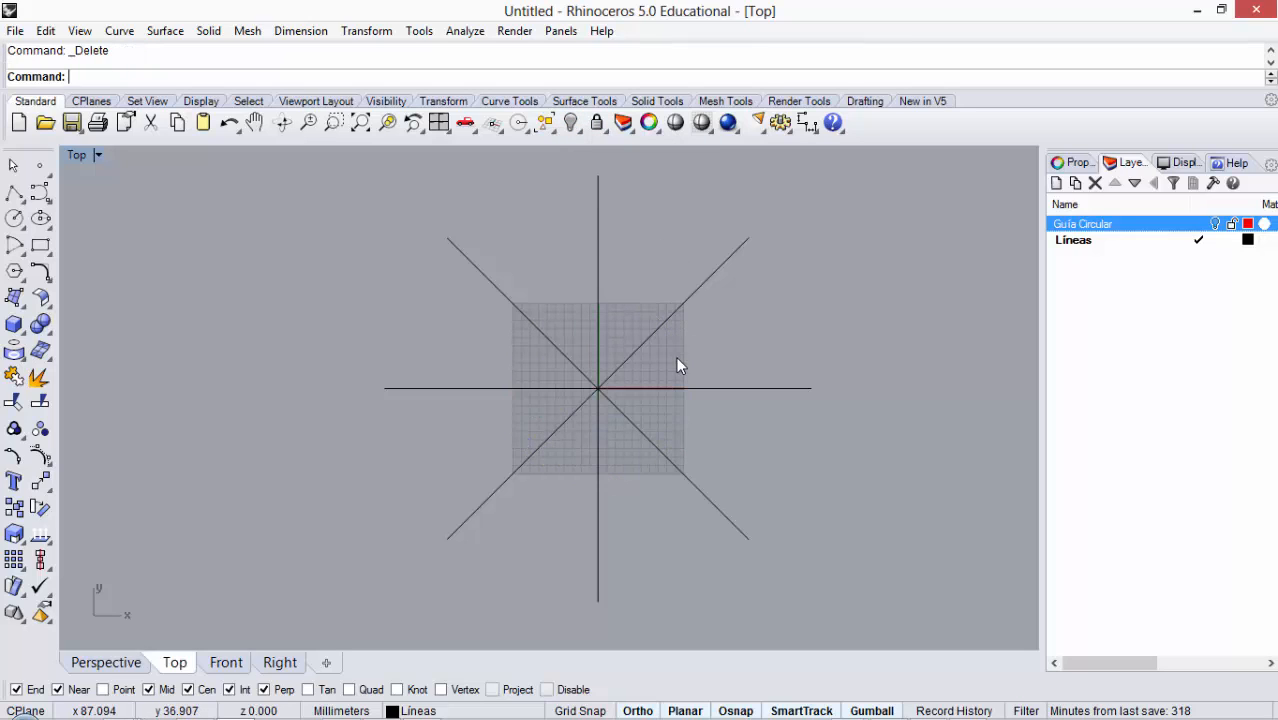
{"action": "scroll", "coordinate": [640, 372], "scroll_direction": "down", "scroll_amount": 2}
{"action": "scroll", "coordinate": [628, 345], "scroll_direction": "up", "scroll_amount": 3}
{"action": "scroll", "coordinate": [560, 340], "scroll_direction": "down", "scroll_amount": 1}
{"action": "scroll", "coordinate": [541, 347], "scroll_direction": "up", "scroll_amount": 1}
{"action": "scroll", "coordinate": [541, 347], "scroll_direction": "down", "scroll_amount": 1}
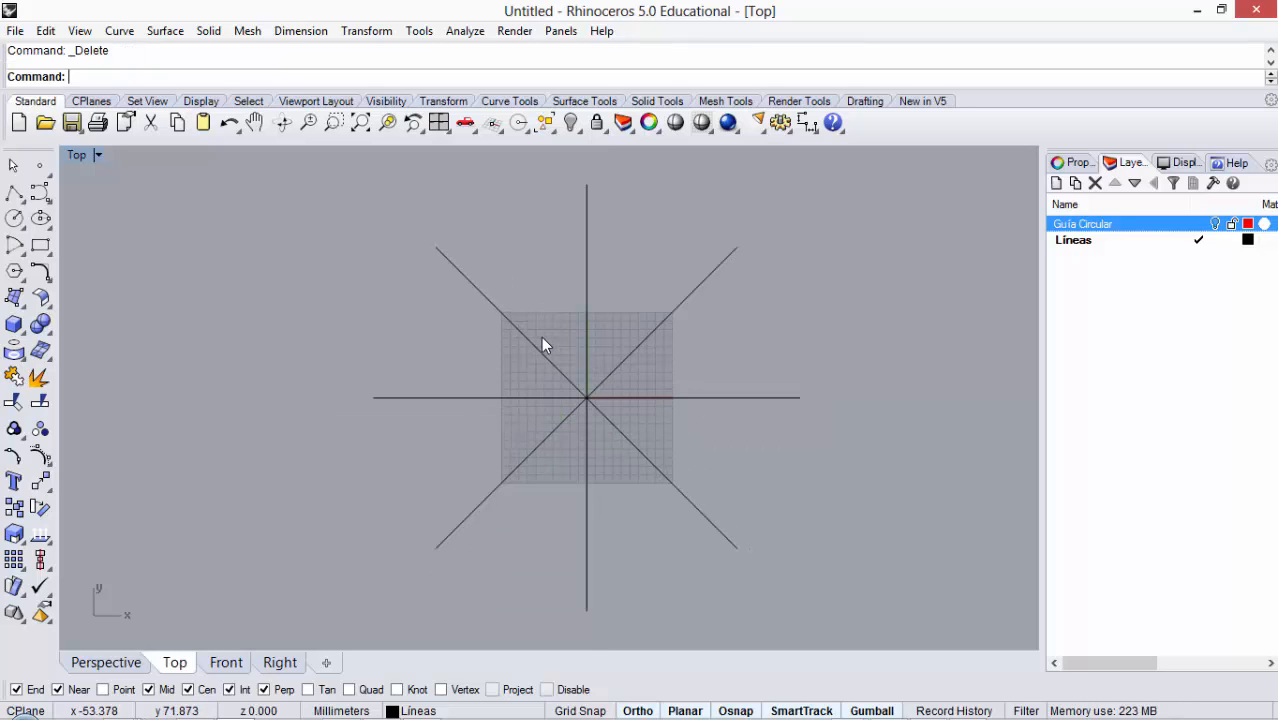
{"action": "scroll", "coordinate": [577, 331], "scroll_direction": "up", "scroll_amount": 1}
{"action": "scroll", "coordinate": [577, 331], "scroll_direction": "down", "scroll_amount": 1}
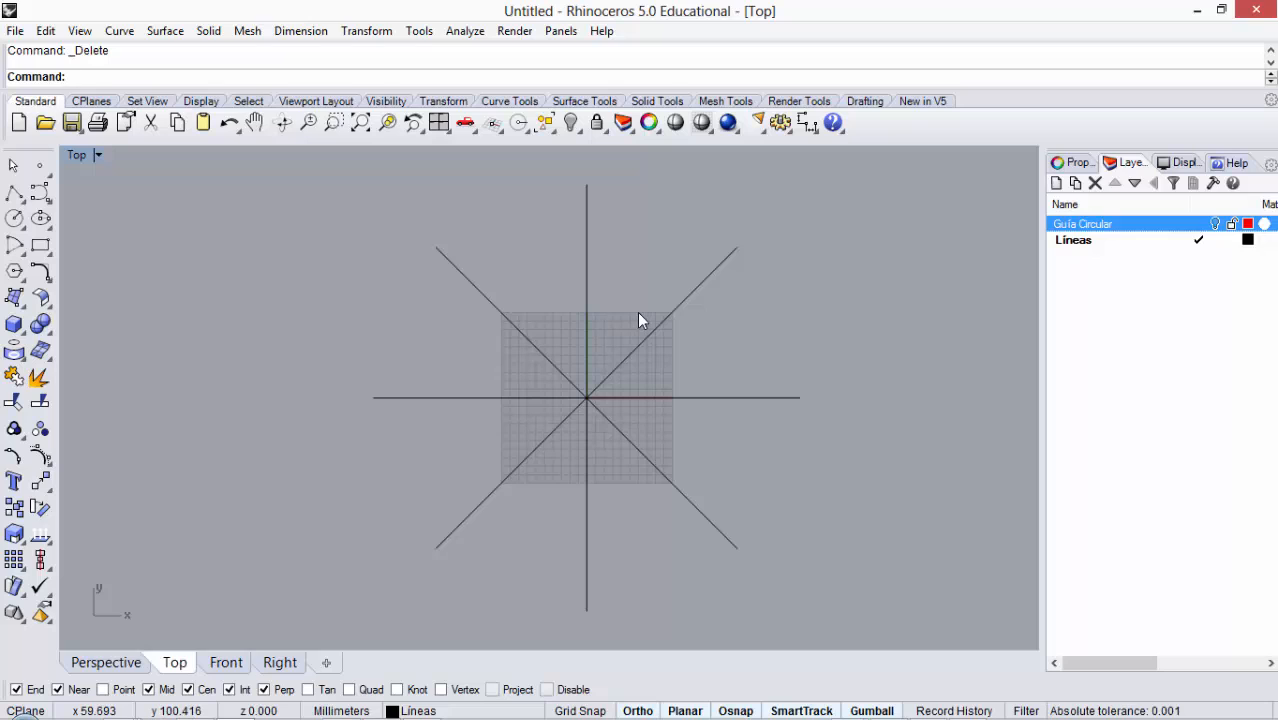
Step: Try offsetting the vertical guide line 20 mm to both sides, and undo the offset
{"action": "scroll", "coordinate": [590, 295], "scroll_direction": "up", "scroll_amount": 2}
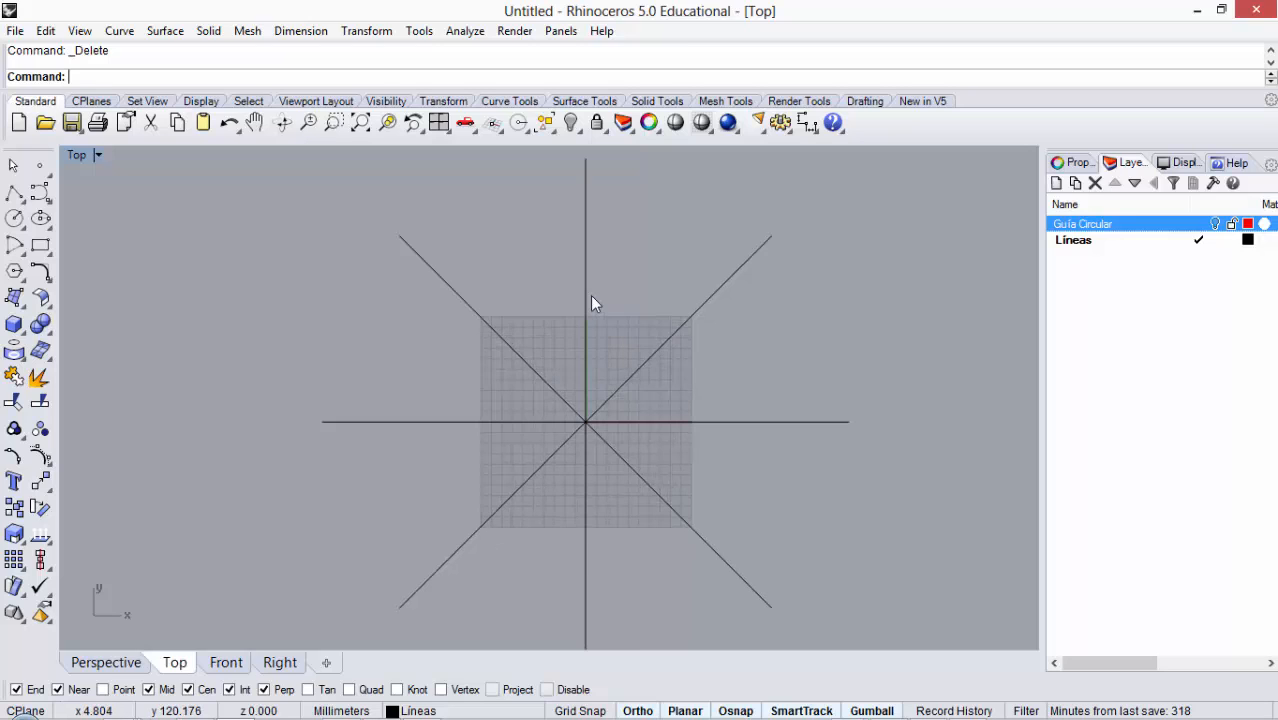
{"action": "scroll", "coordinate": [590, 295], "scroll_direction": "down", "scroll_amount": 2}
{"action": "left_click", "coordinate": [587, 318]}
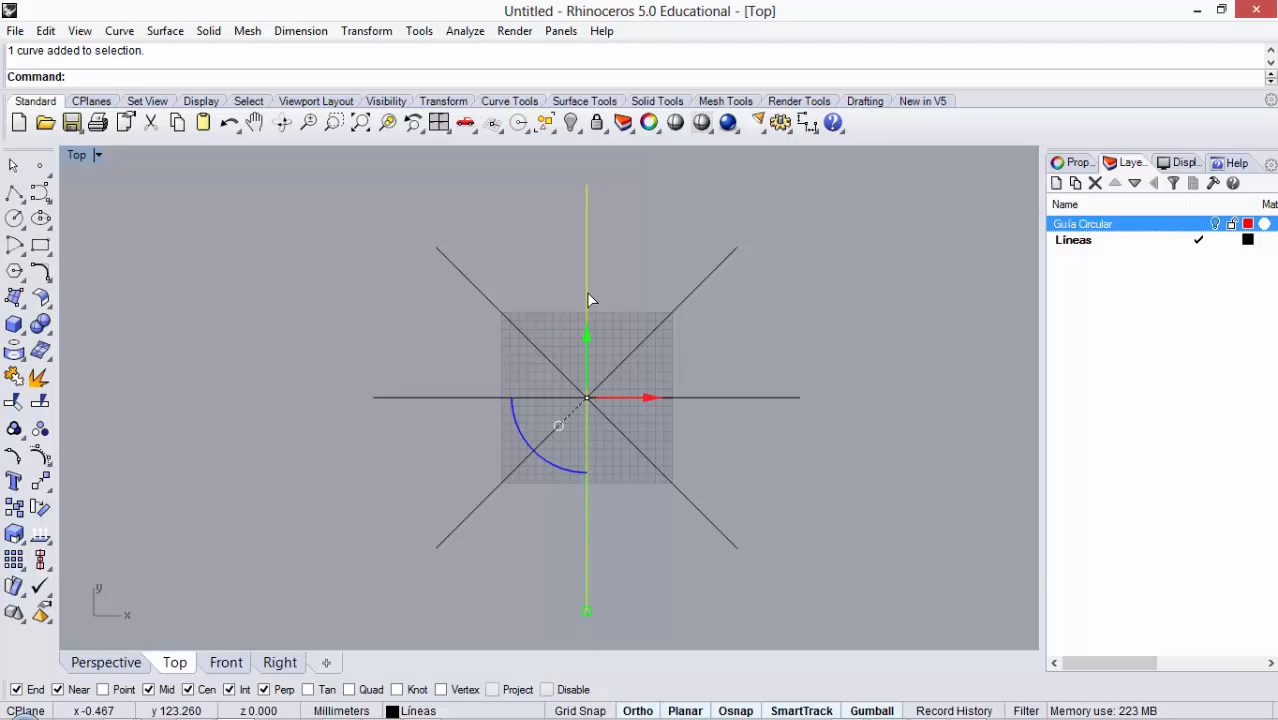
{"action": "type", "text": "Offset"}
{"action": "key", "text": "Return"}
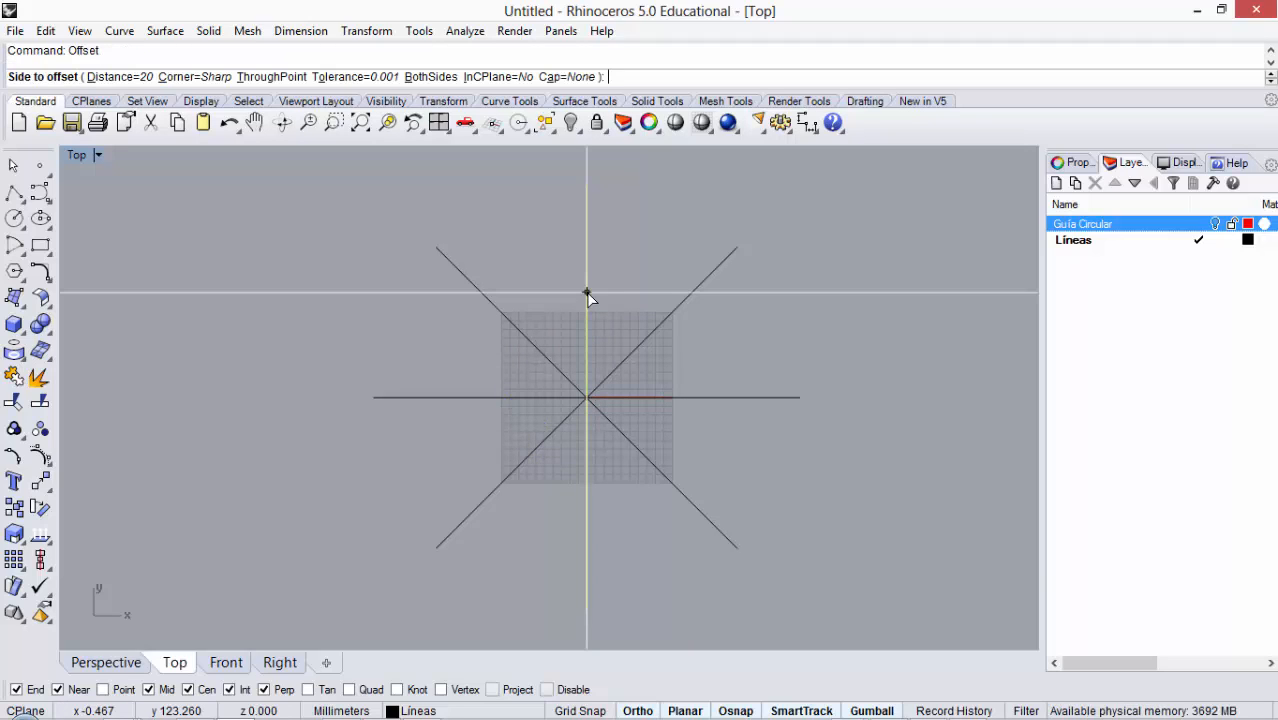
{"action": "scroll", "coordinate": [537, 288], "scroll_direction": "up", "scroll_amount": 6}
{"action": "scroll", "coordinate": [462, 295], "scroll_direction": "down", "scroll_amount": 4}
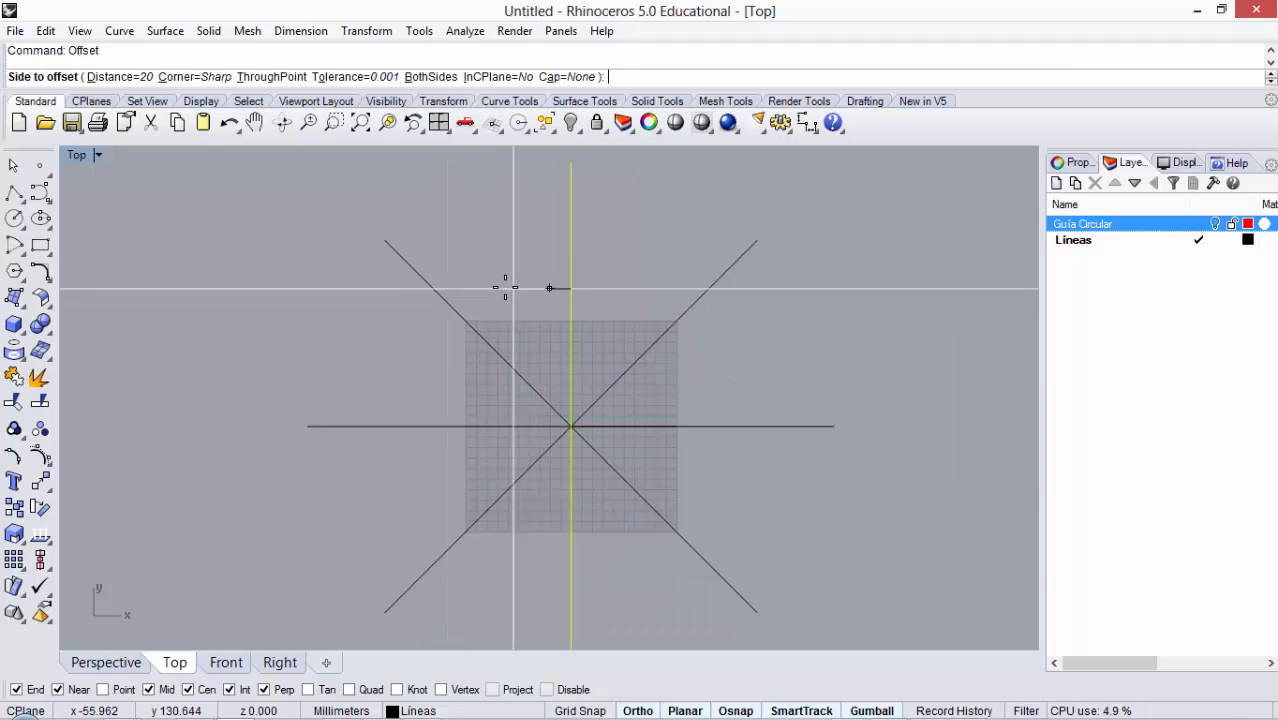
{"action": "scroll", "coordinate": [507, 286], "scroll_direction": "up", "scroll_amount": 4}
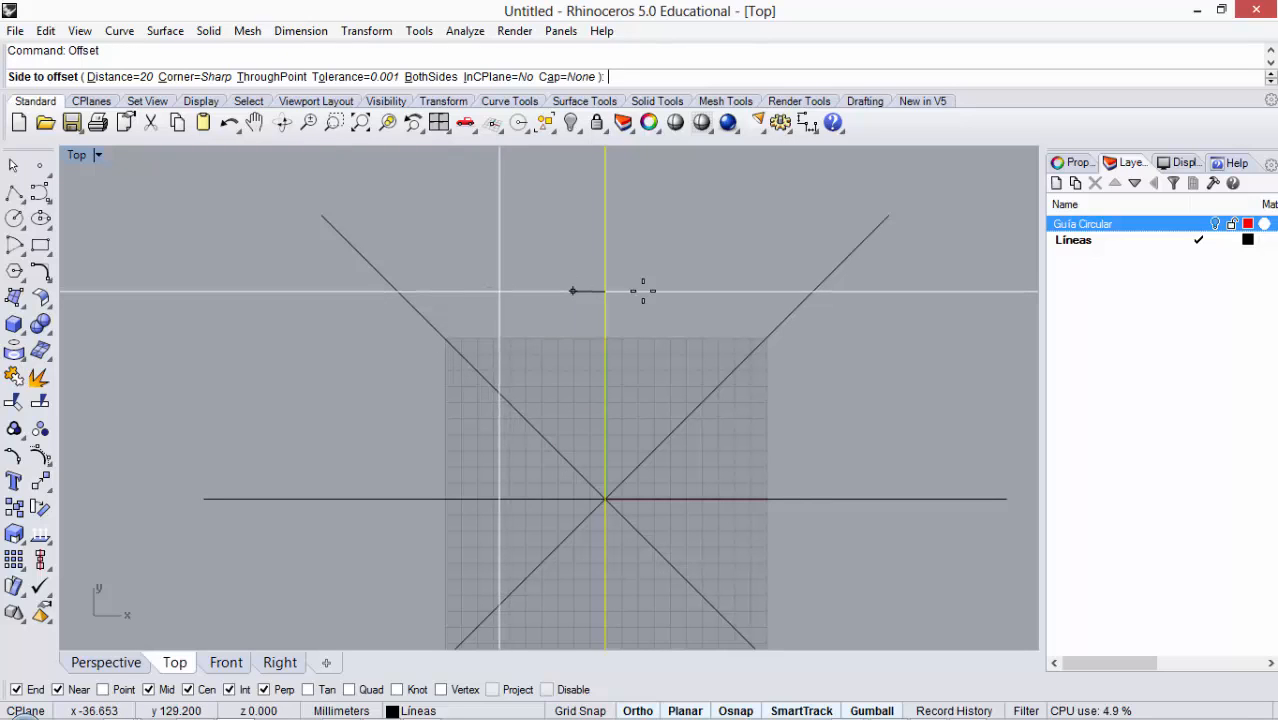
{"action": "scroll", "coordinate": [602, 264], "scroll_direction": "down", "scroll_amount": 2}
{"action": "scroll", "coordinate": [584, 275], "scroll_direction": "up", "scroll_amount": 4}
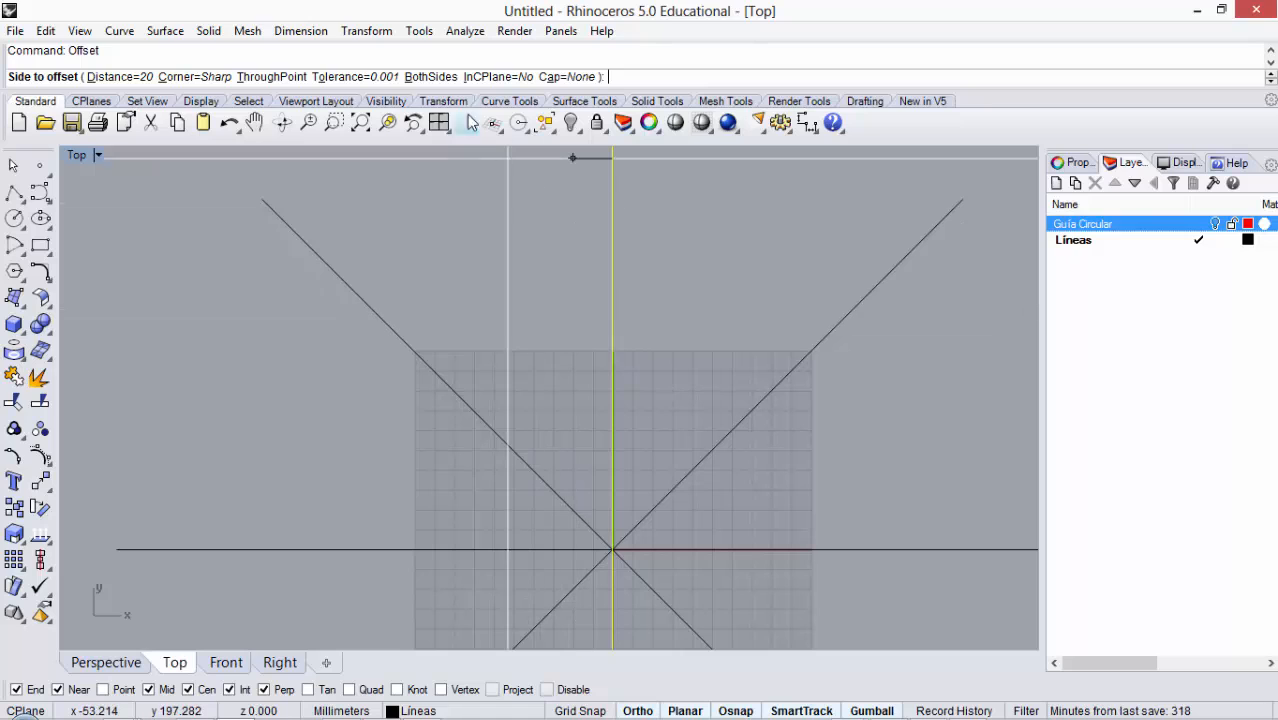
{"action": "left_click", "coordinate": [440, 76]}
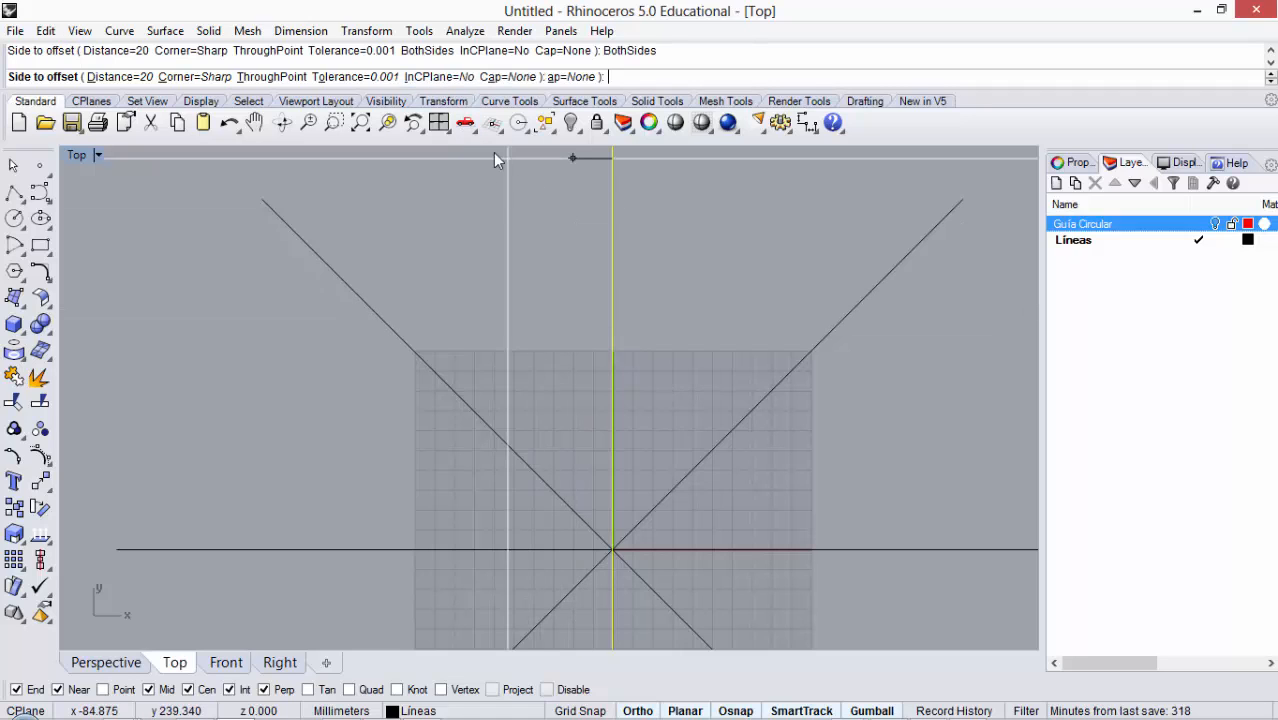
{"action": "left_click", "coordinate": [556, 300]}
{"action": "scroll", "coordinate": [565, 285], "scroll_direction": "down", "scroll_amount": 5}
{"action": "scroll", "coordinate": [570, 287], "scroll_direction": "up", "scroll_amount": 2}
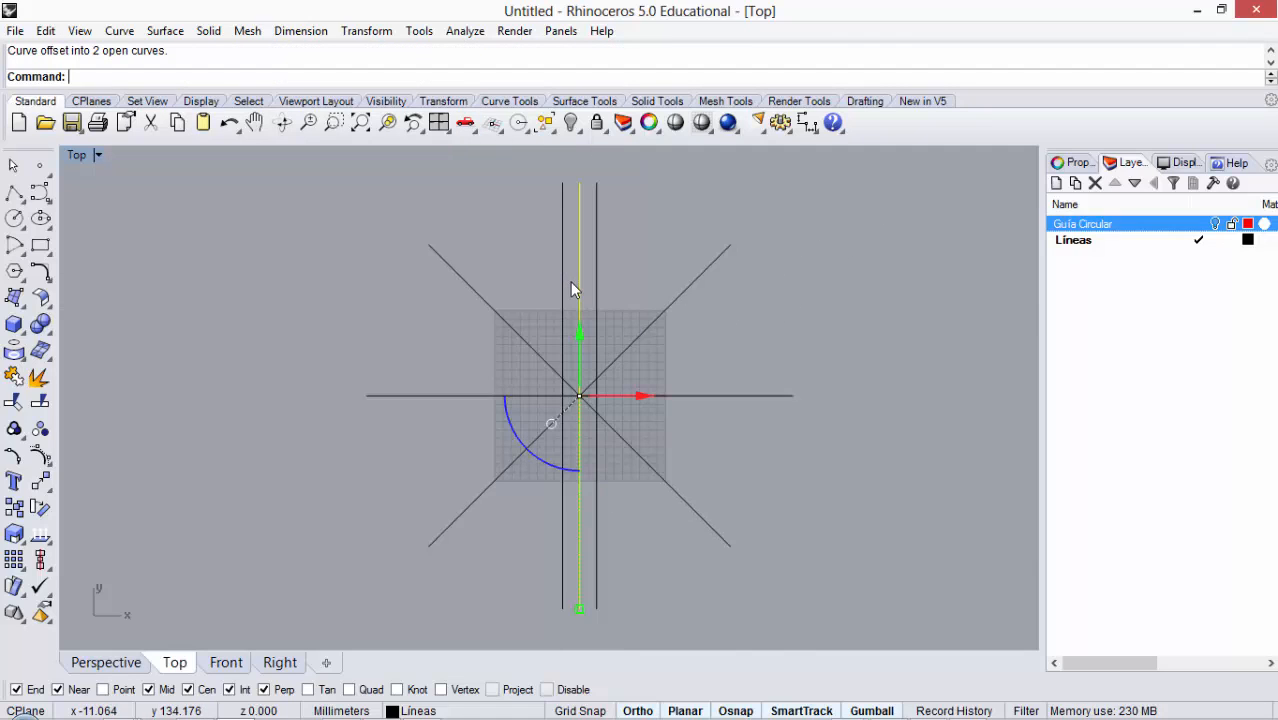
{"action": "key", "text": "ctrl+z"}
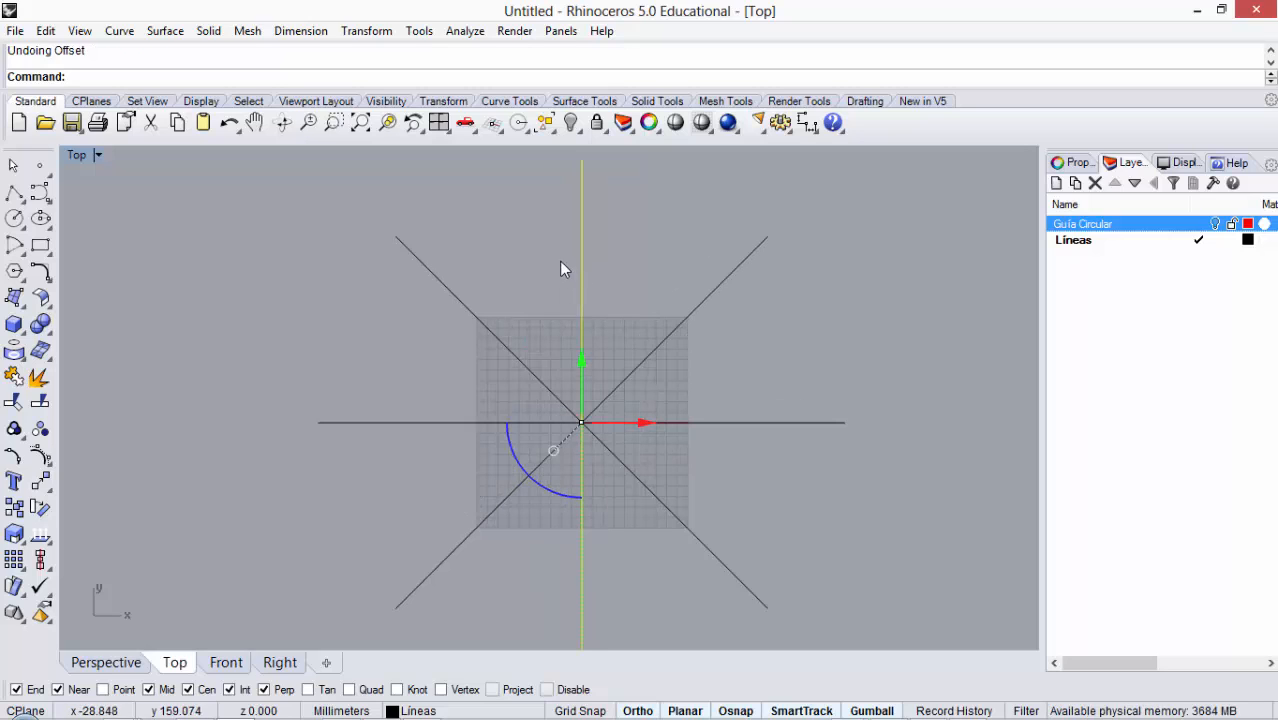
Step: Offset the vertical guide line to both sides at a distance of 30 mm
{"action": "key", "text": "Return"}
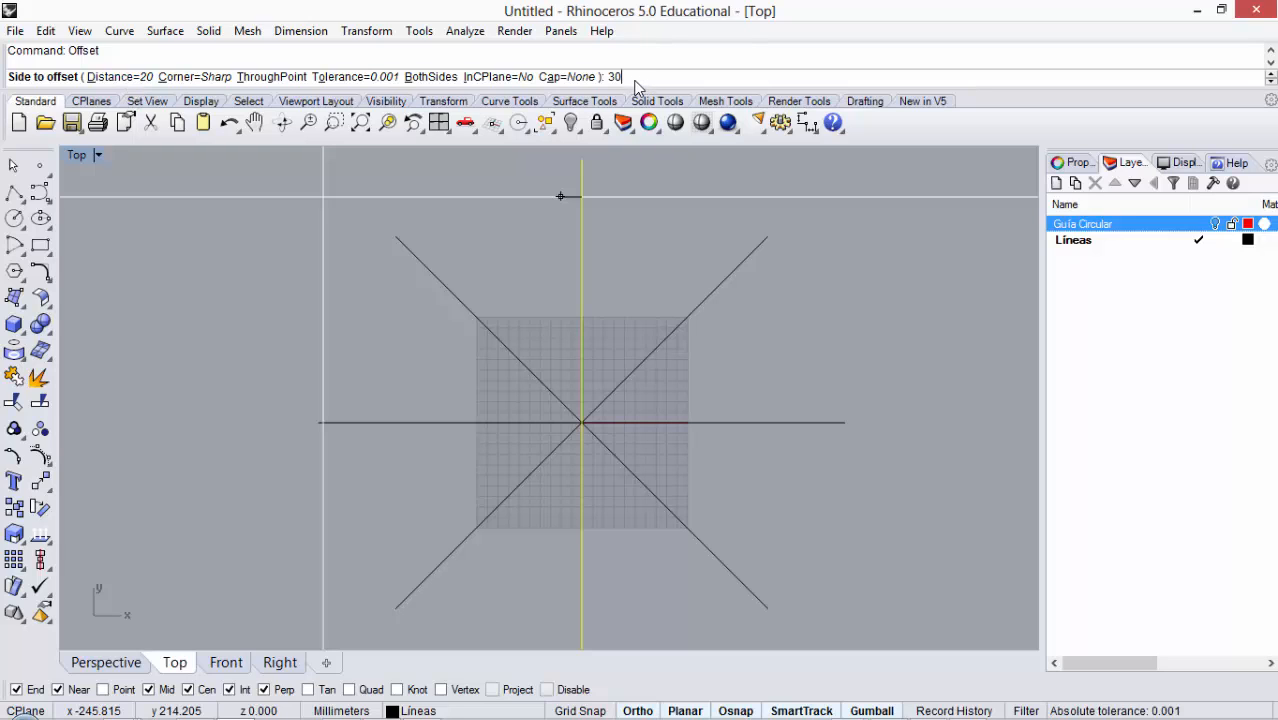
{"action": "type", "text": "30"}
{"action": "key", "text": "Return"}
{"action": "scroll", "coordinate": [541, 248], "scroll_direction": "up", "scroll_amount": 2}
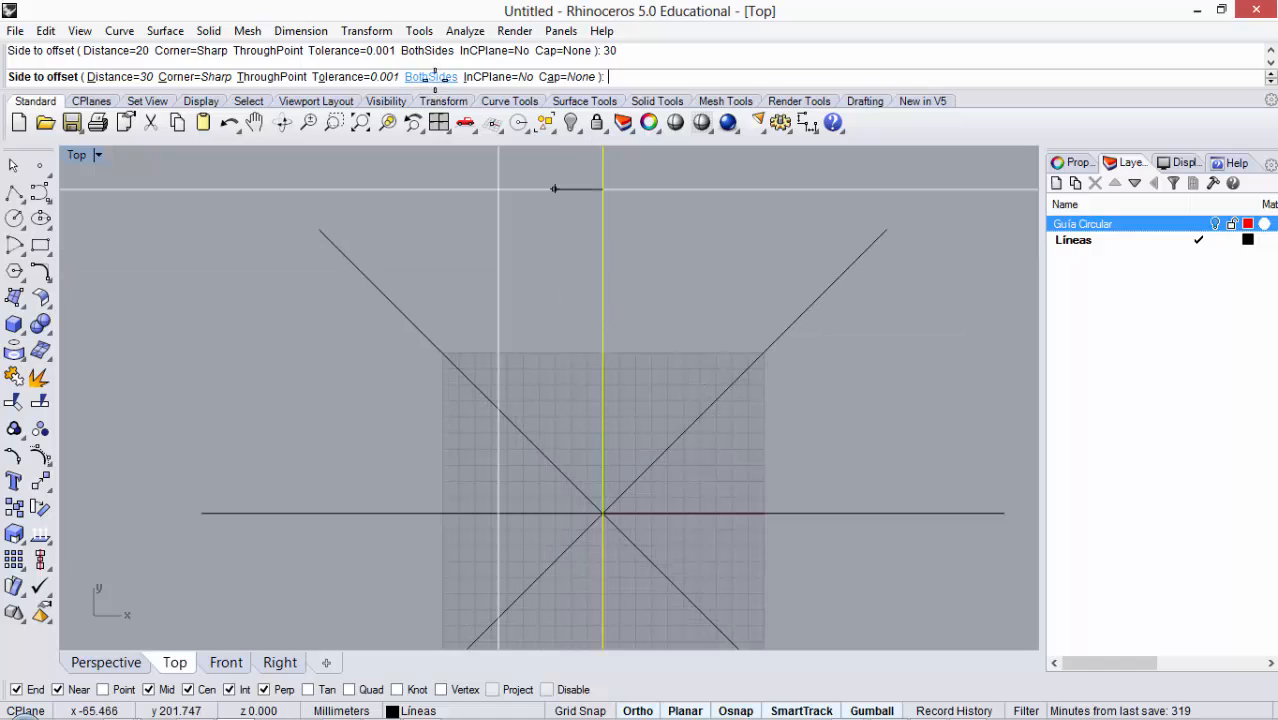
{"action": "left_click", "coordinate": [431, 76]}
{"action": "left_click", "coordinate": [523, 256]}
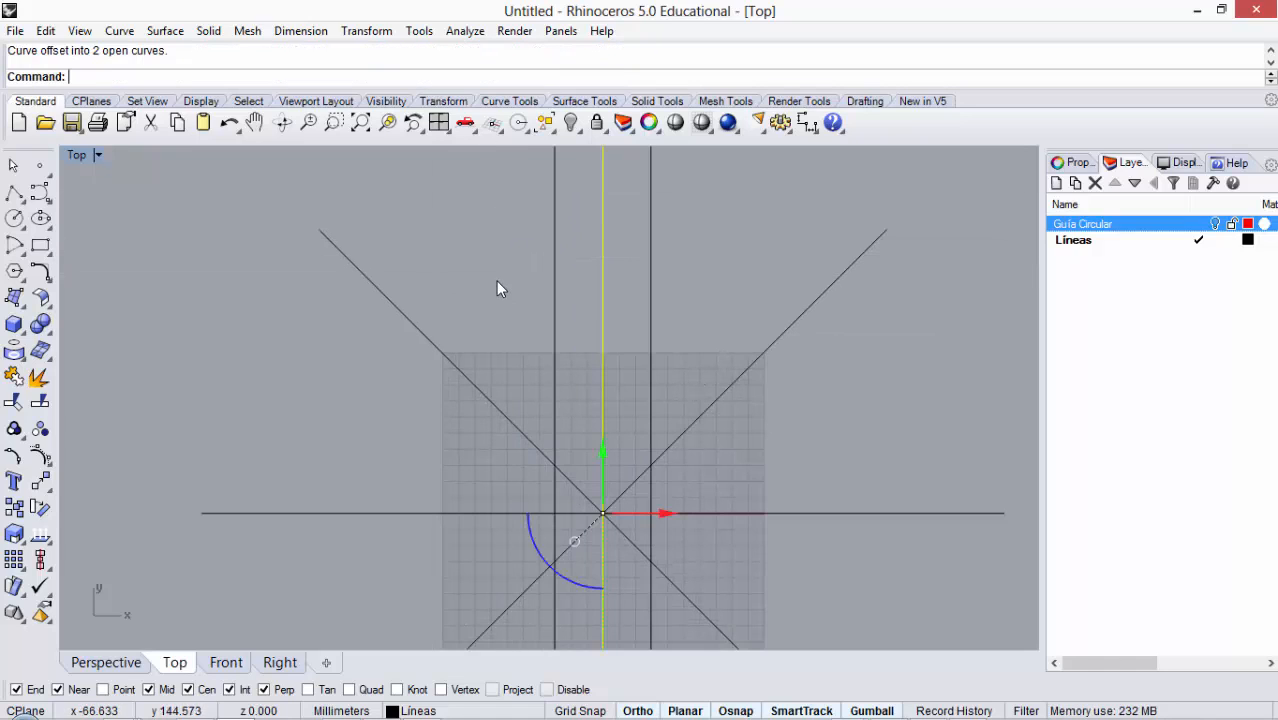
{"action": "scroll", "coordinate": [496, 281], "scroll_direction": "down", "scroll_amount": 3}
{"action": "scroll", "coordinate": [565, 328], "scroll_direction": "up", "scroll_amount": 1}
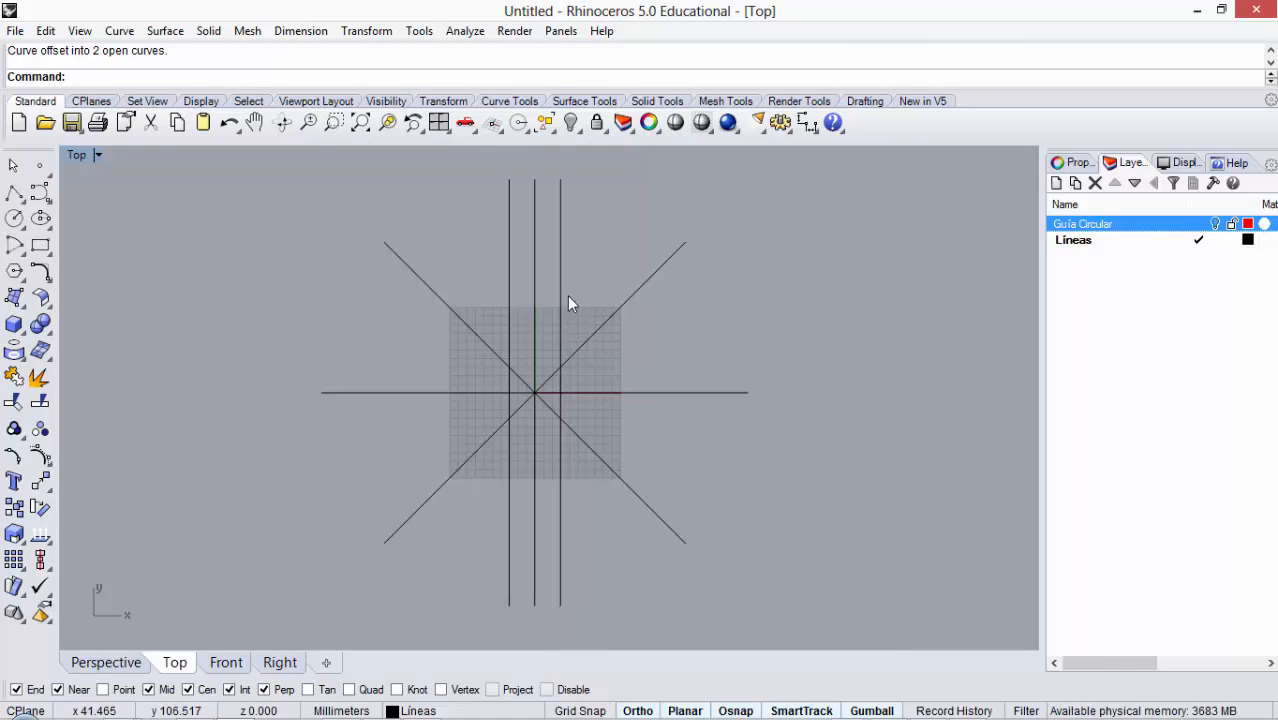
Step: Select the two offset lines on either side of the vertical guide line
{"action": "left_click", "coordinate": [558, 287]}
{"action": "left_click", "coordinate": [509, 290], "text": "shift"}
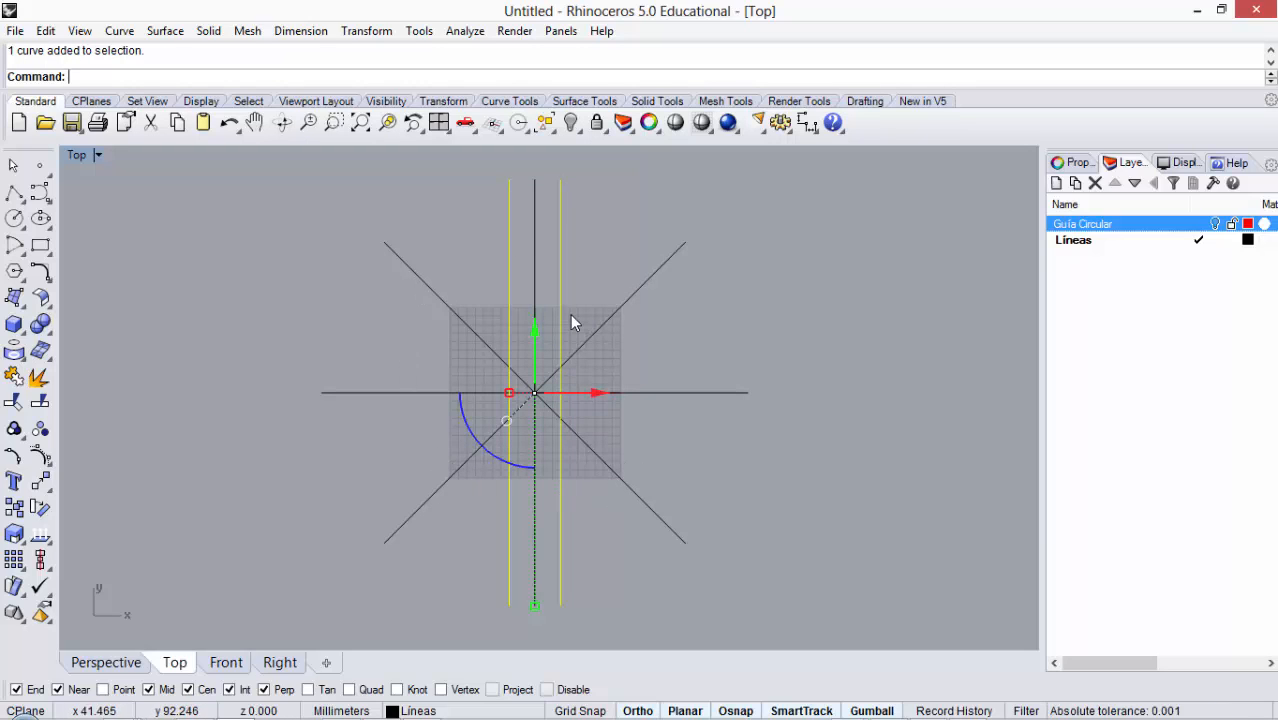
Step: Rotate copies of the two selected outer vertical lines about the central intersection by 45, 90 and 135 degrees
{"action": "type", "text": "Rotate"}
{"action": "key", "text": "Return"}
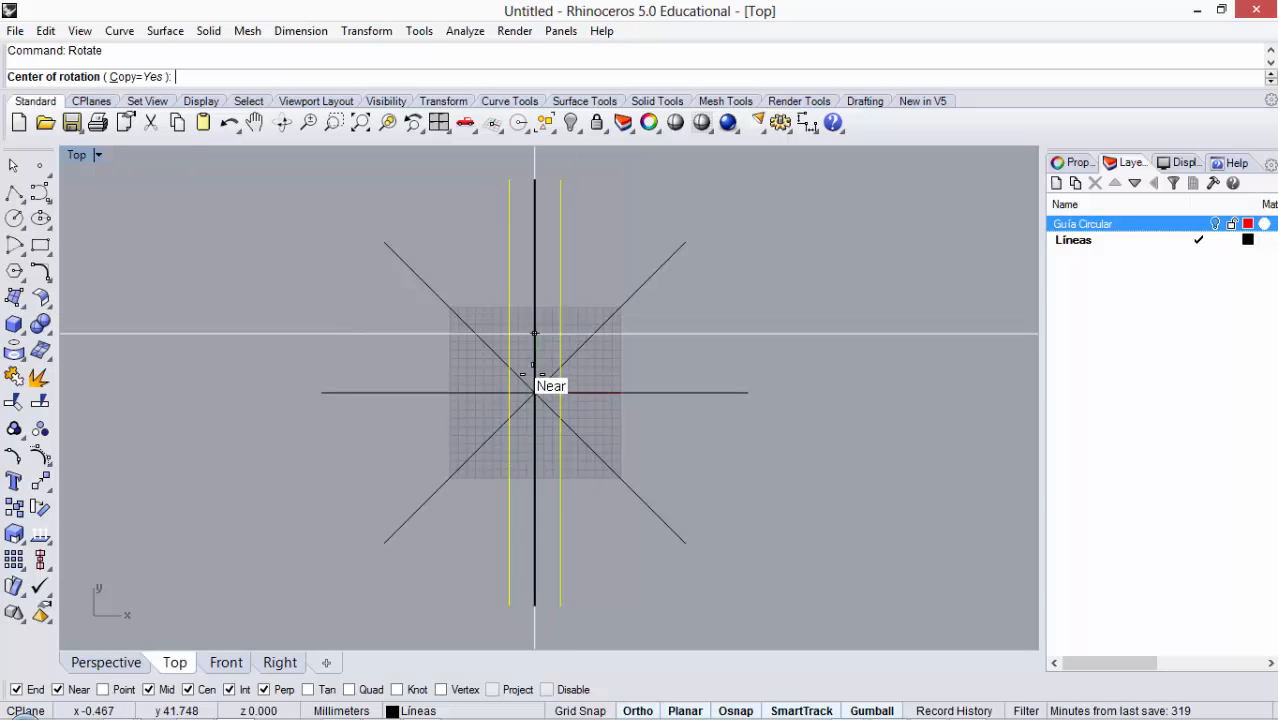
{"action": "left_click", "coordinate": [535, 393]}
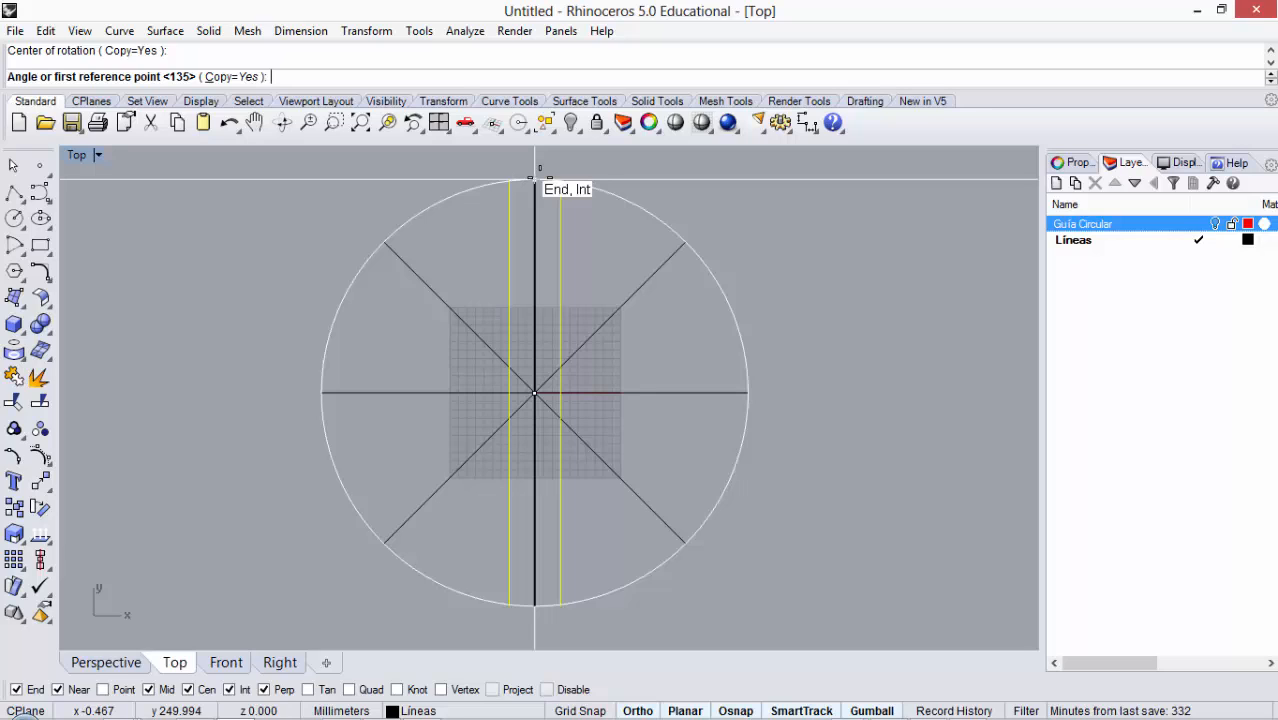
{"action": "key", "text": "Return"}
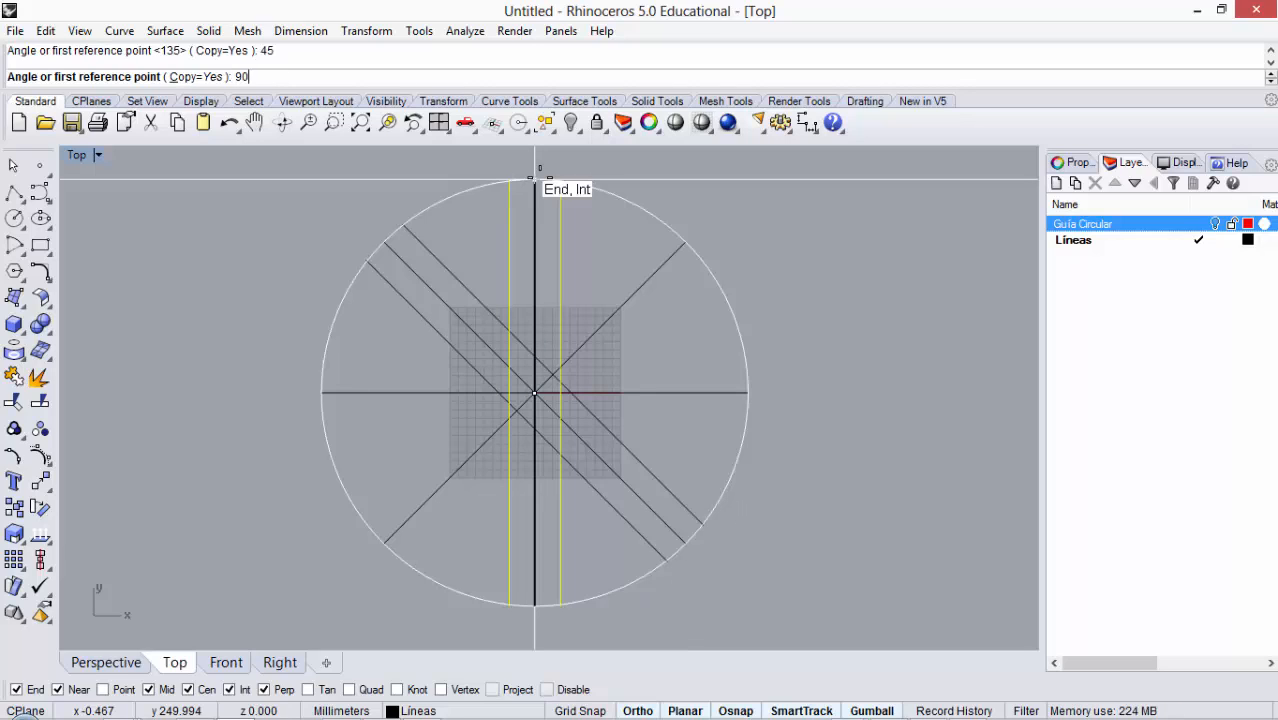
{"action": "key", "text": "Return"}
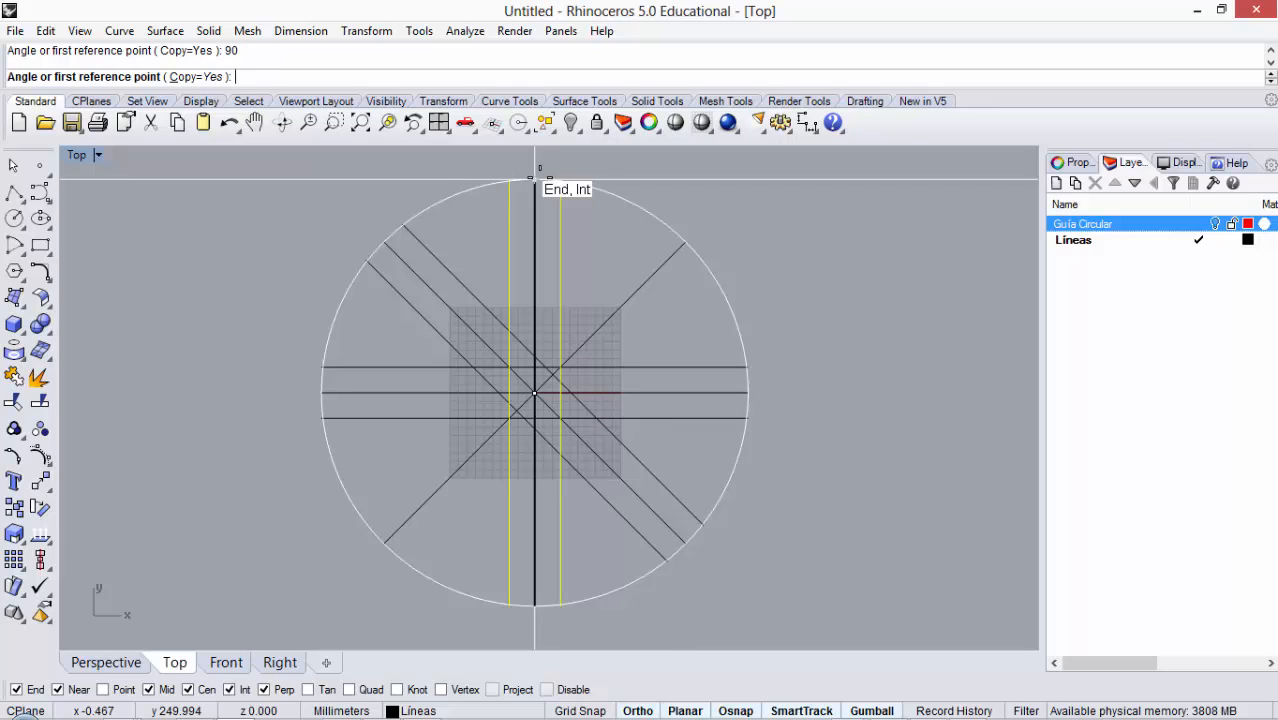
{"action": "key", "text": "Return"}
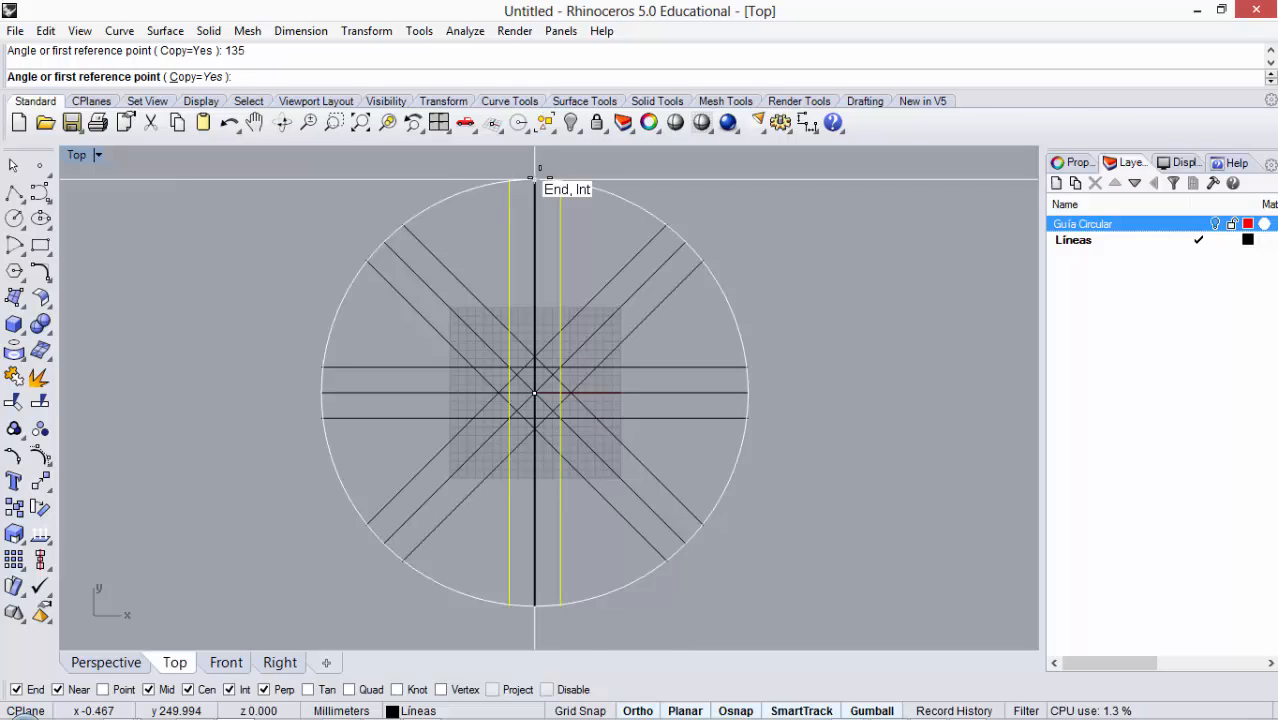
{"action": "key", "text": "Return"}
{"action": "key", "text": "Escape"}
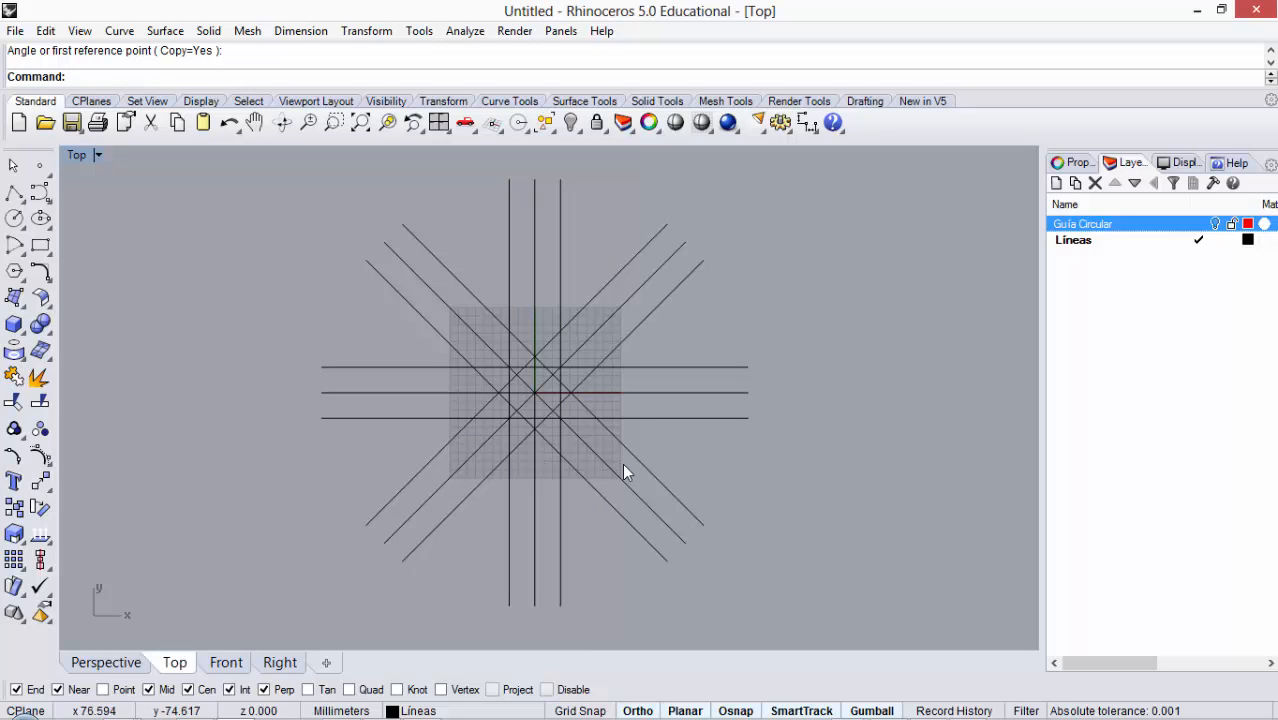
Step: Group the four centre lines that cross at the origin: vertical, horizontal and both diagonals
{"action": "scroll", "coordinate": [622, 463], "scroll_direction": "down", "scroll_amount": 2}
{"action": "scroll", "coordinate": [583, 470], "scroll_direction": "up", "scroll_amount": 2}
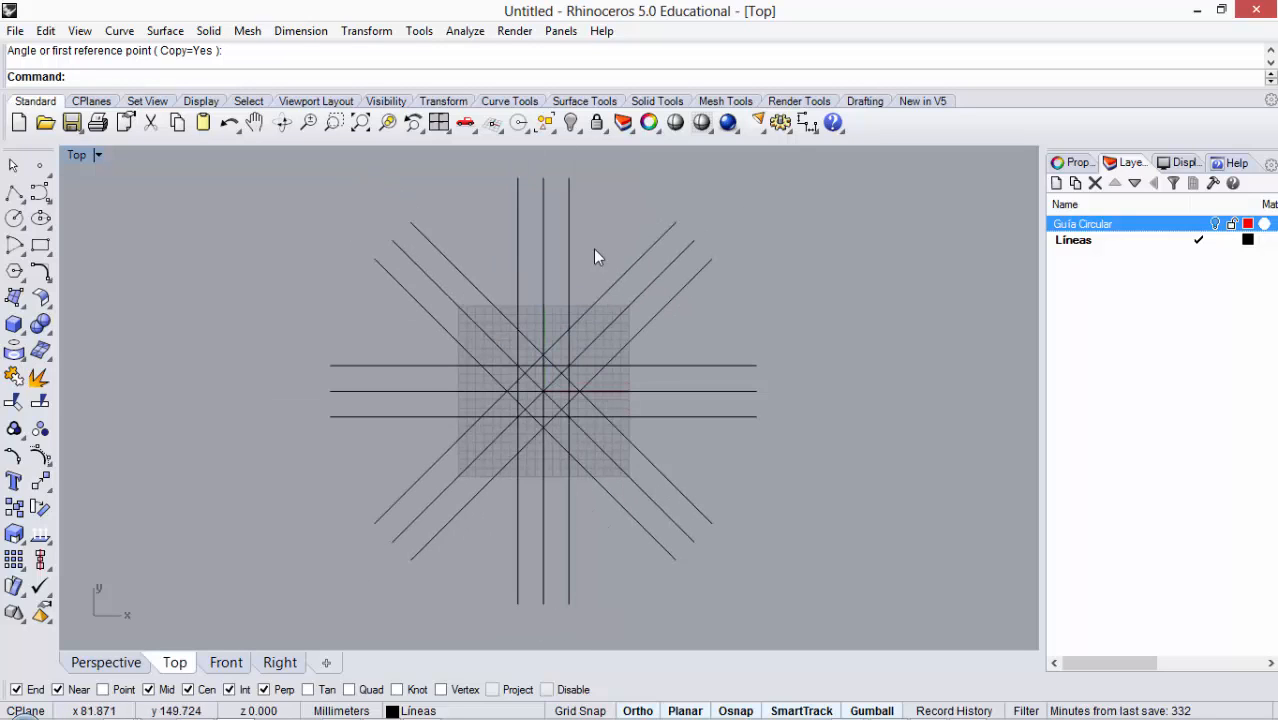
{"action": "scroll", "coordinate": [552, 384], "scroll_direction": "up", "scroll_amount": 4}
{"action": "left_click", "coordinate": [533, 378]}
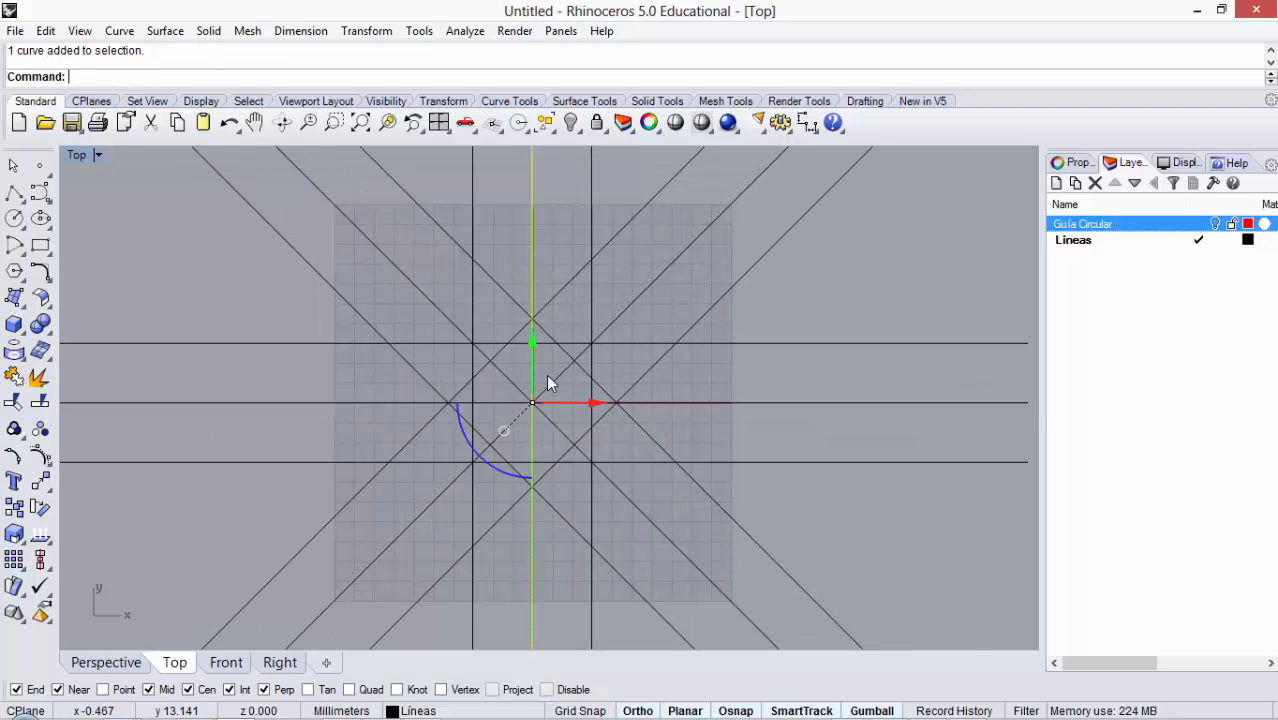
{"action": "scroll", "coordinate": [550, 378], "scroll_direction": "down", "scroll_amount": 1}
{"action": "left_click", "coordinate": [676, 404]}
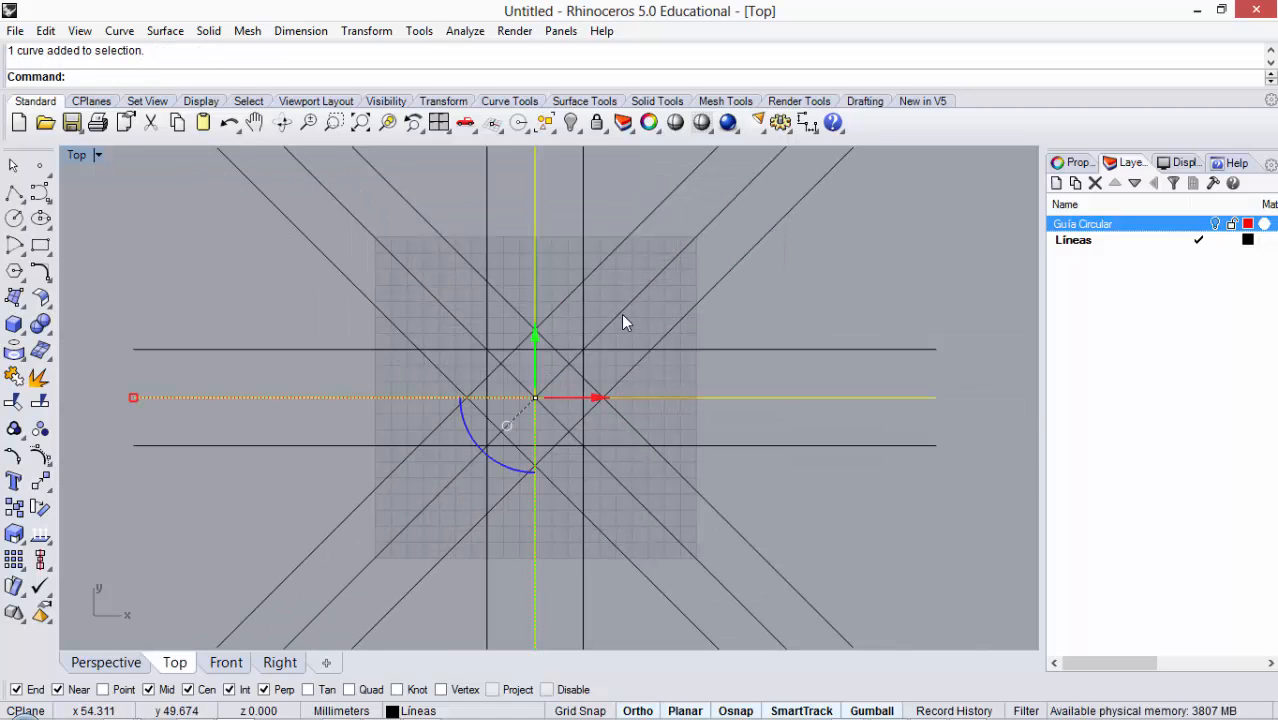
{"action": "left_click", "coordinate": [621, 312]}
{"action": "left_click", "coordinate": [462, 326]}
{"action": "scroll", "coordinate": [527, 320], "scroll_direction": "down", "scroll_amount": 4}
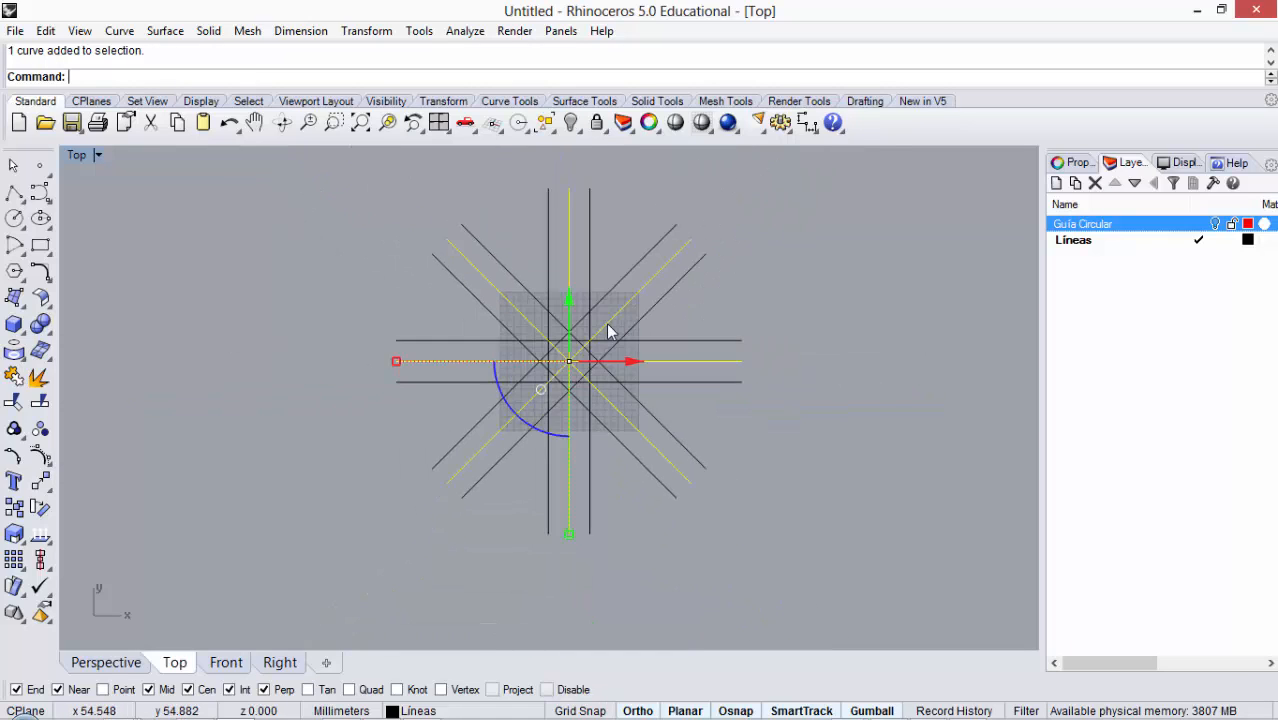
{"action": "scroll", "coordinate": [606, 322], "scroll_direction": "up", "scroll_amount": 1}
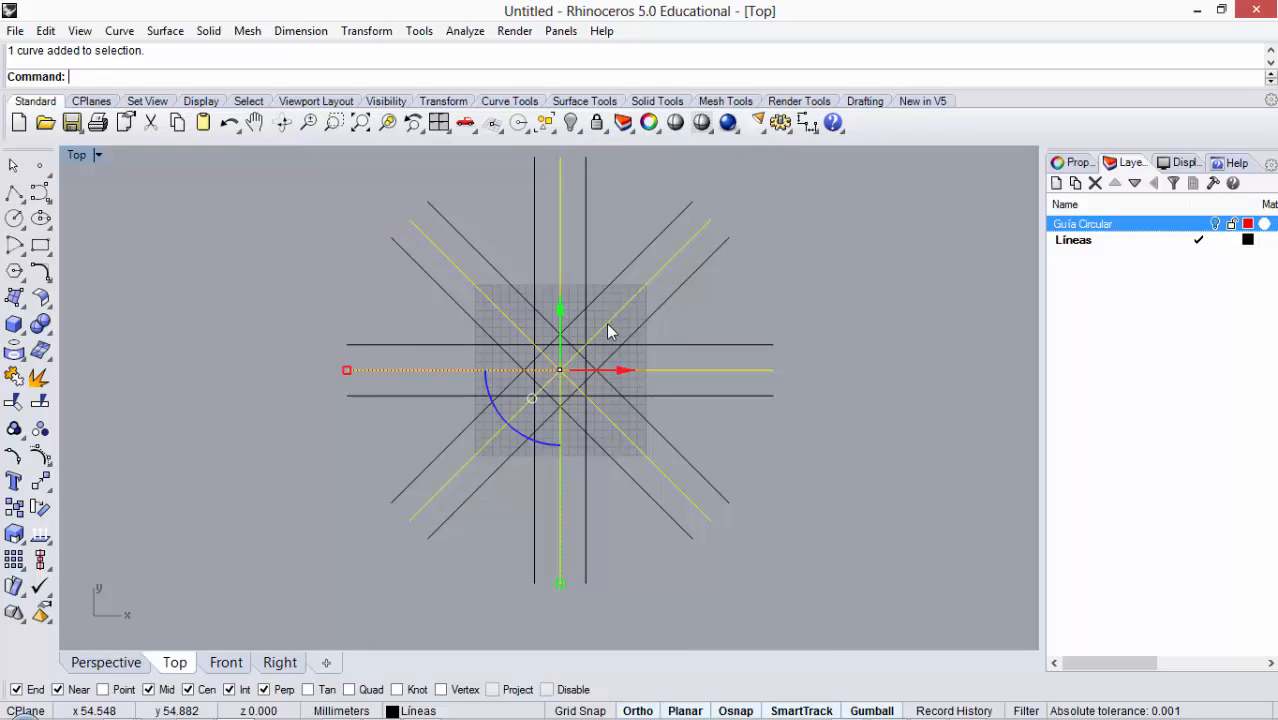
{"action": "type", "text": "Ge"}
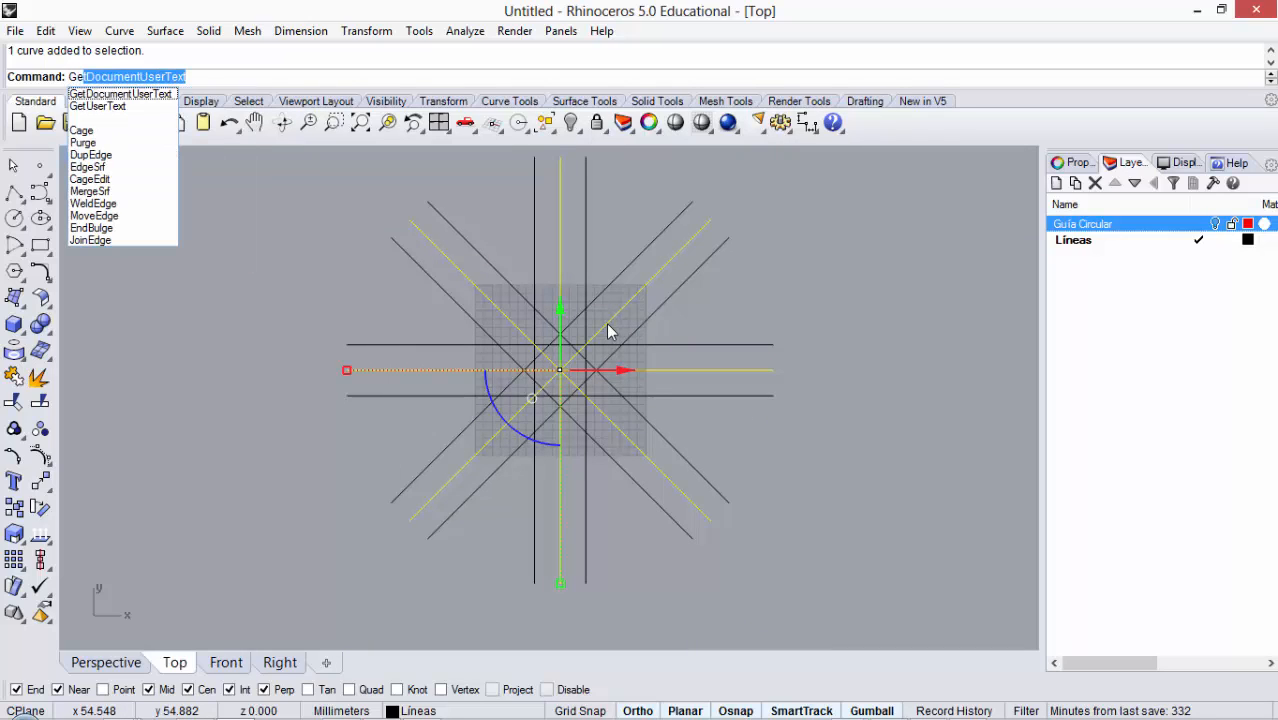
{"action": "key", "text": "BackSpace"}
{"action": "key", "text": "BackSpace"}
{"action": "type", "text": "r"}
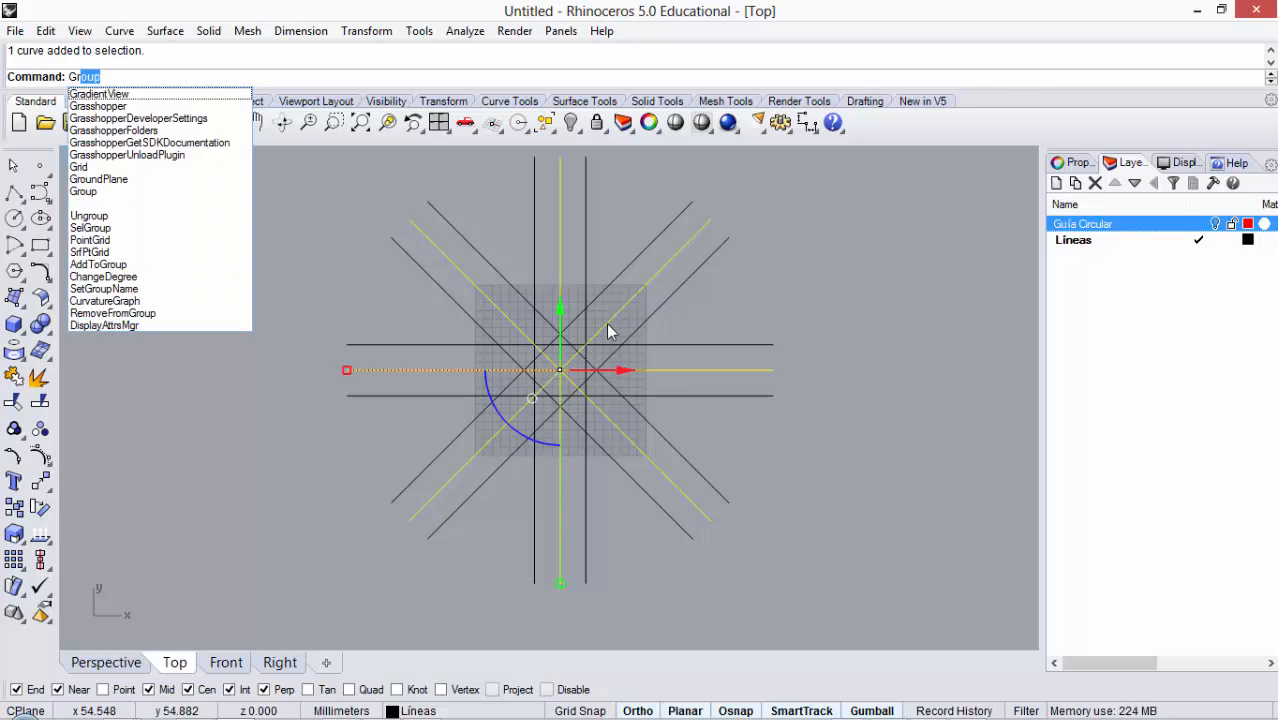
{"action": "key", "text": "Return"}
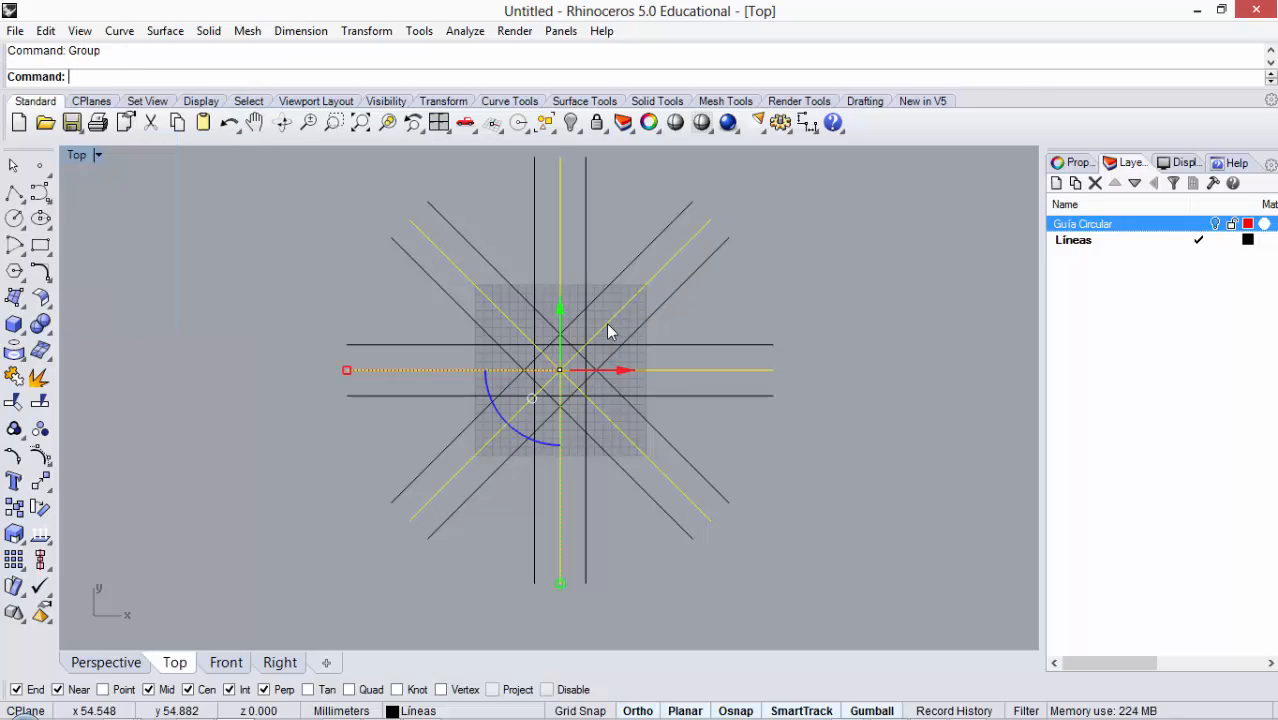
{"action": "left_click", "coordinate": [890, 311]}
Step: Set the display color of the grouped centre lines to Magenta
{"action": "left_click", "coordinate": [678, 258]}
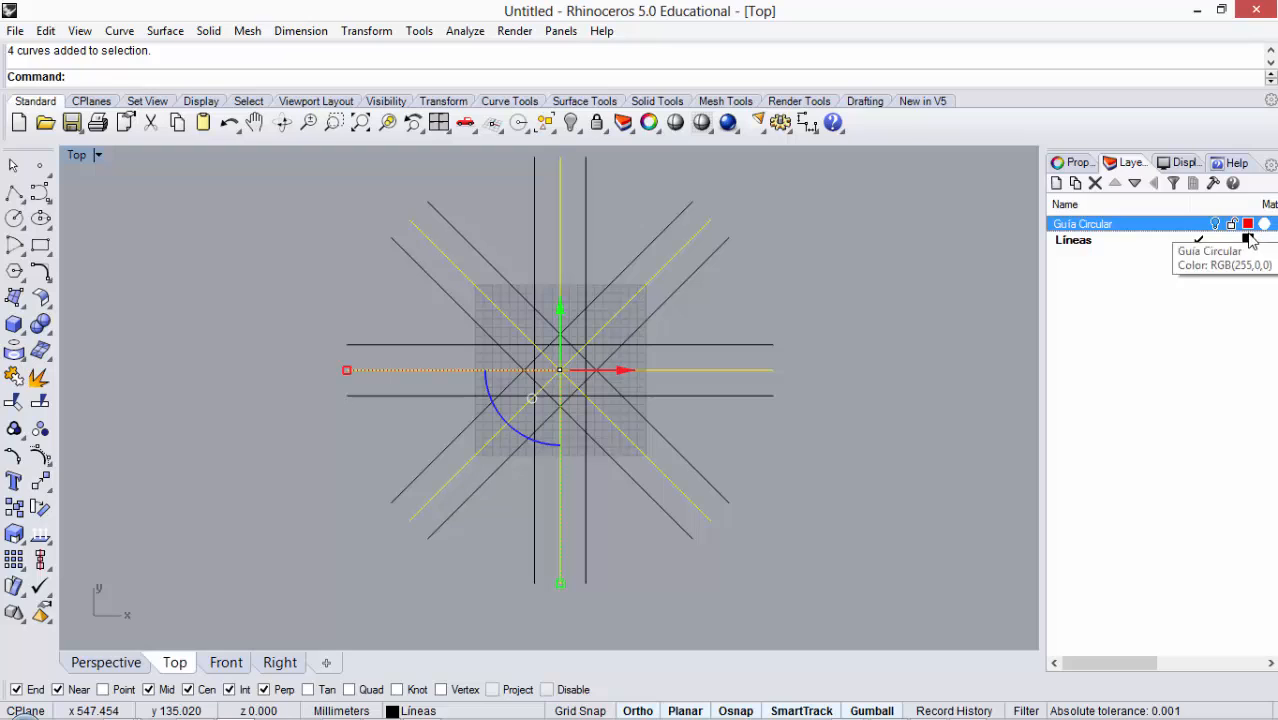
{"action": "left_click", "coordinate": [1075, 164]}
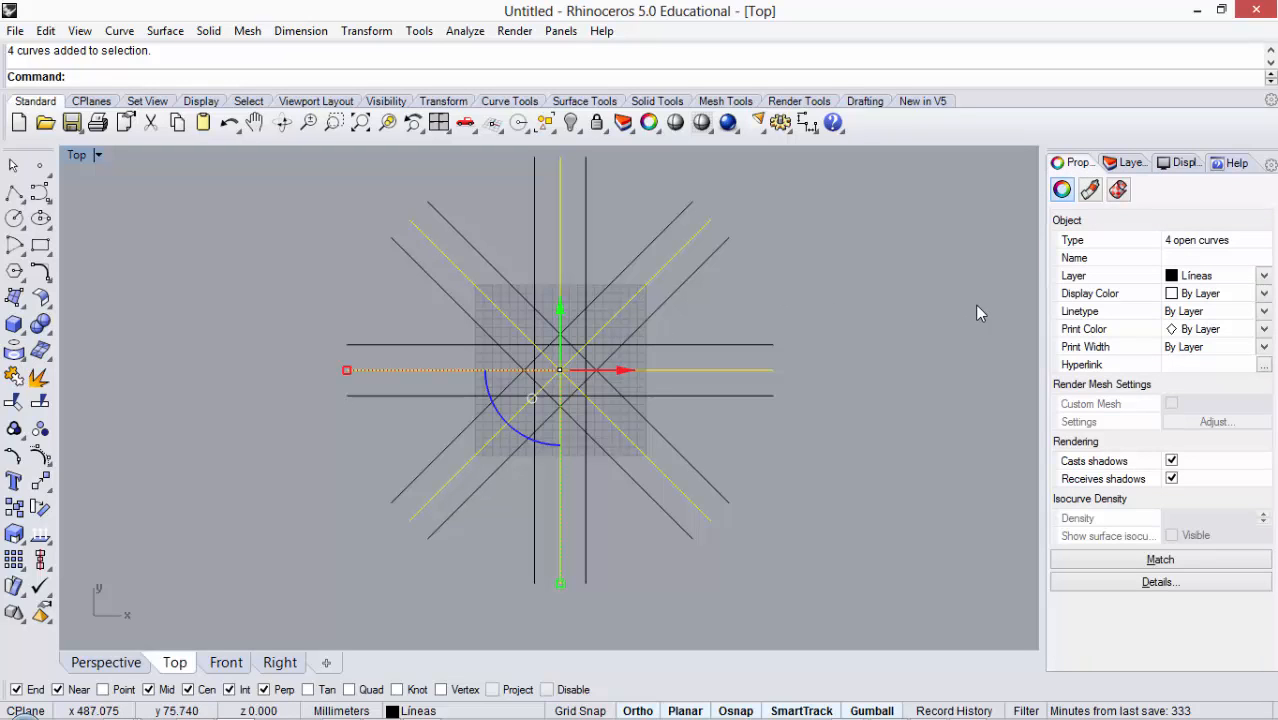
{"action": "left_click", "coordinate": [1264, 294]}
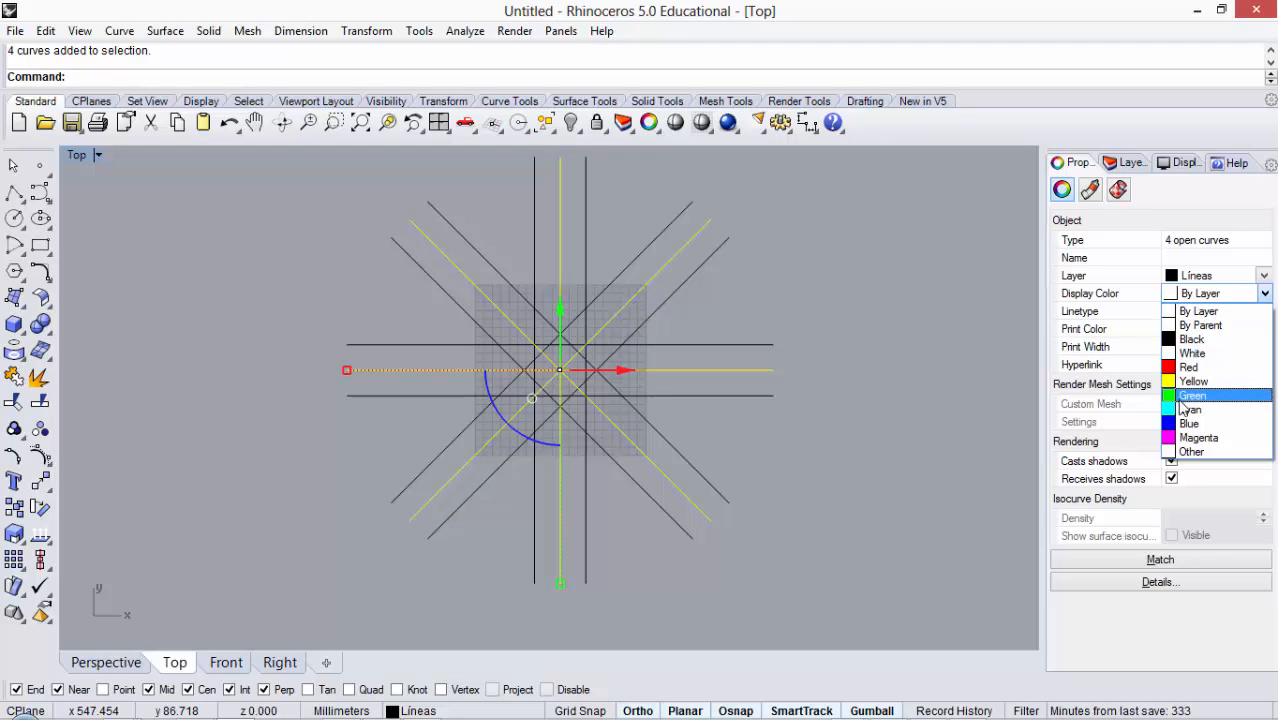
{"action": "left_click", "coordinate": [1172, 436]}
{"action": "left_click", "coordinate": [886, 287]}
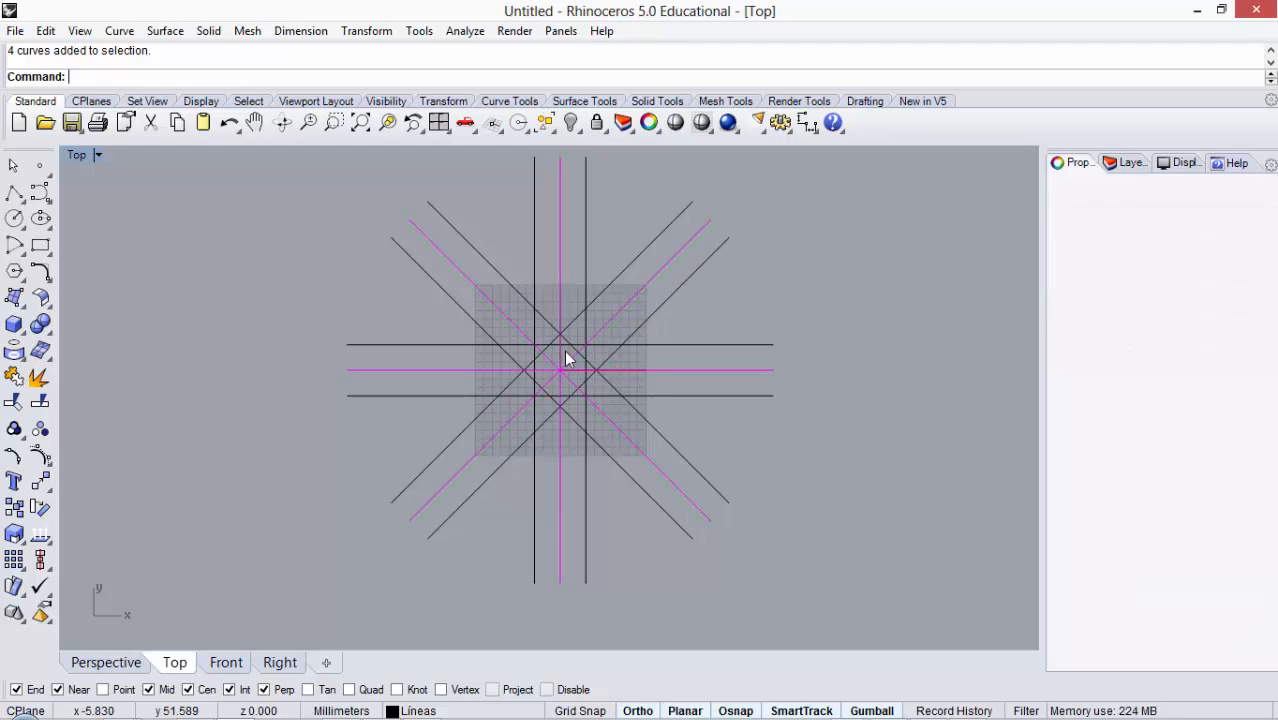
Step: Show the layer list again and clear the selection
{"action": "left_click", "coordinate": [631, 261]}
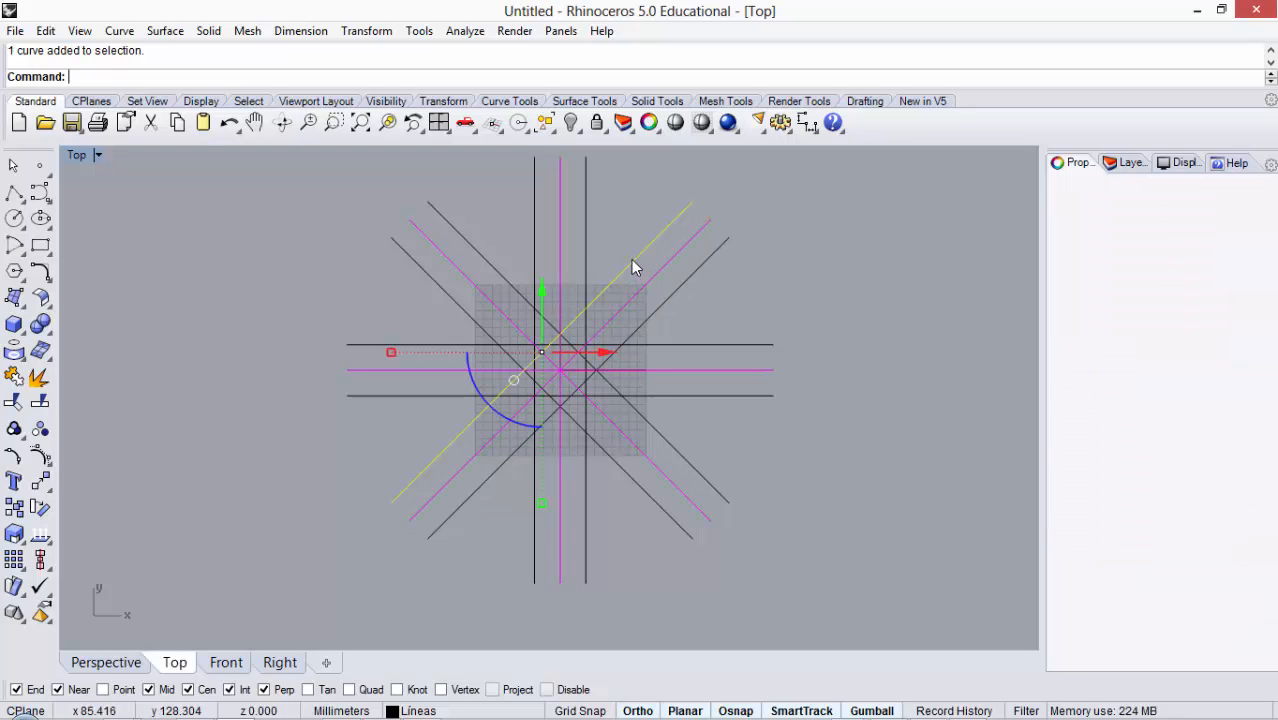
{"action": "left_click", "coordinate": [645, 283]}
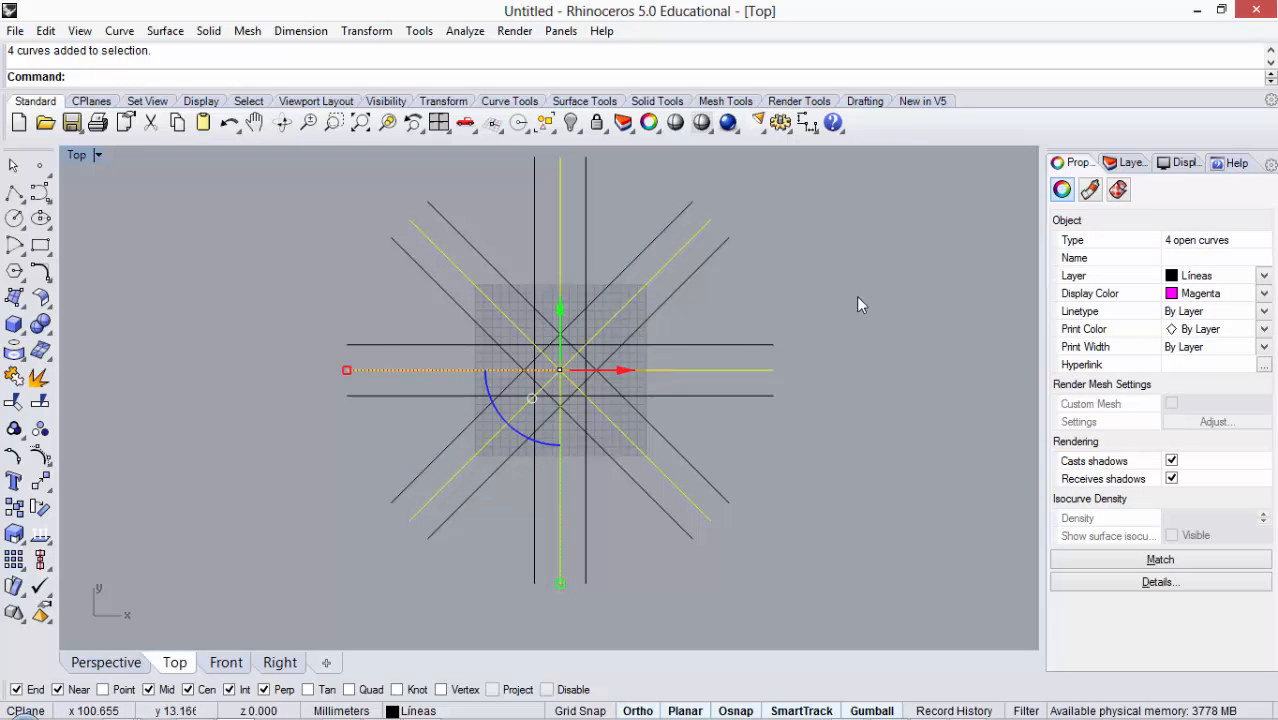
{"action": "left_click", "coordinate": [1136, 161]}
{"action": "left_click", "coordinate": [1184, 163]}
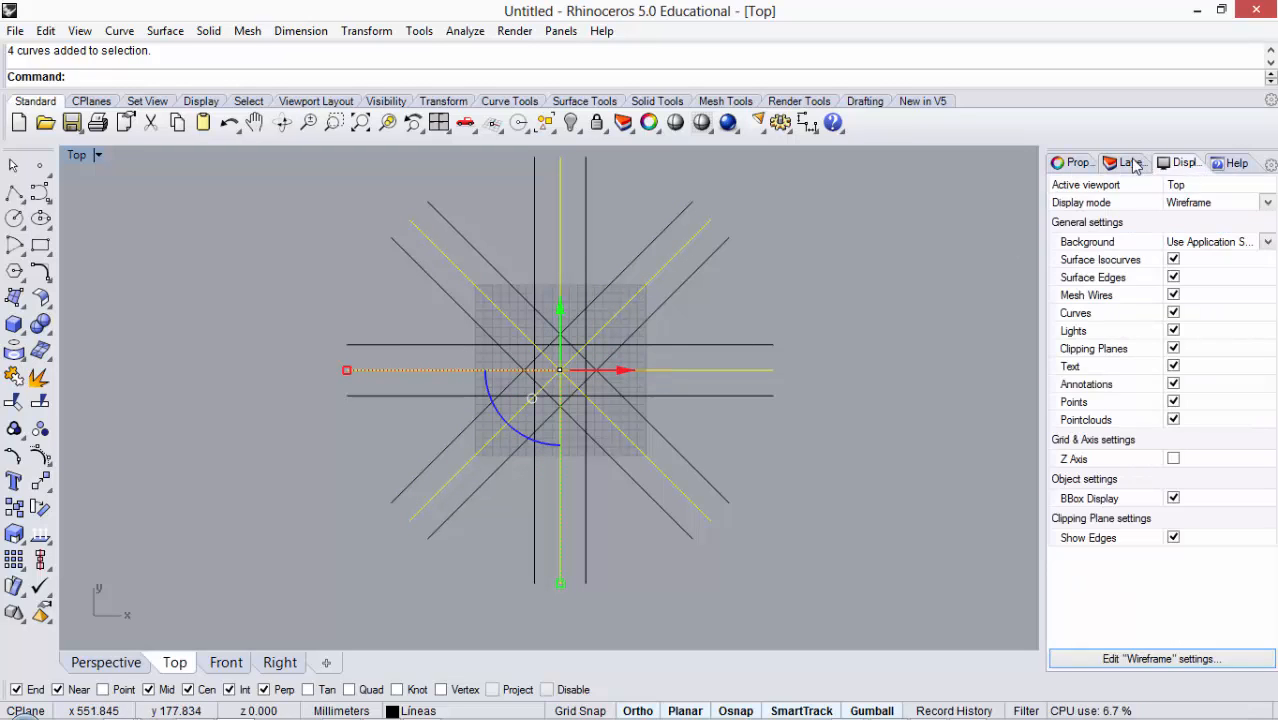
{"action": "left_click", "coordinate": [1132, 162]}
{"action": "left_click", "coordinate": [747, 313]}
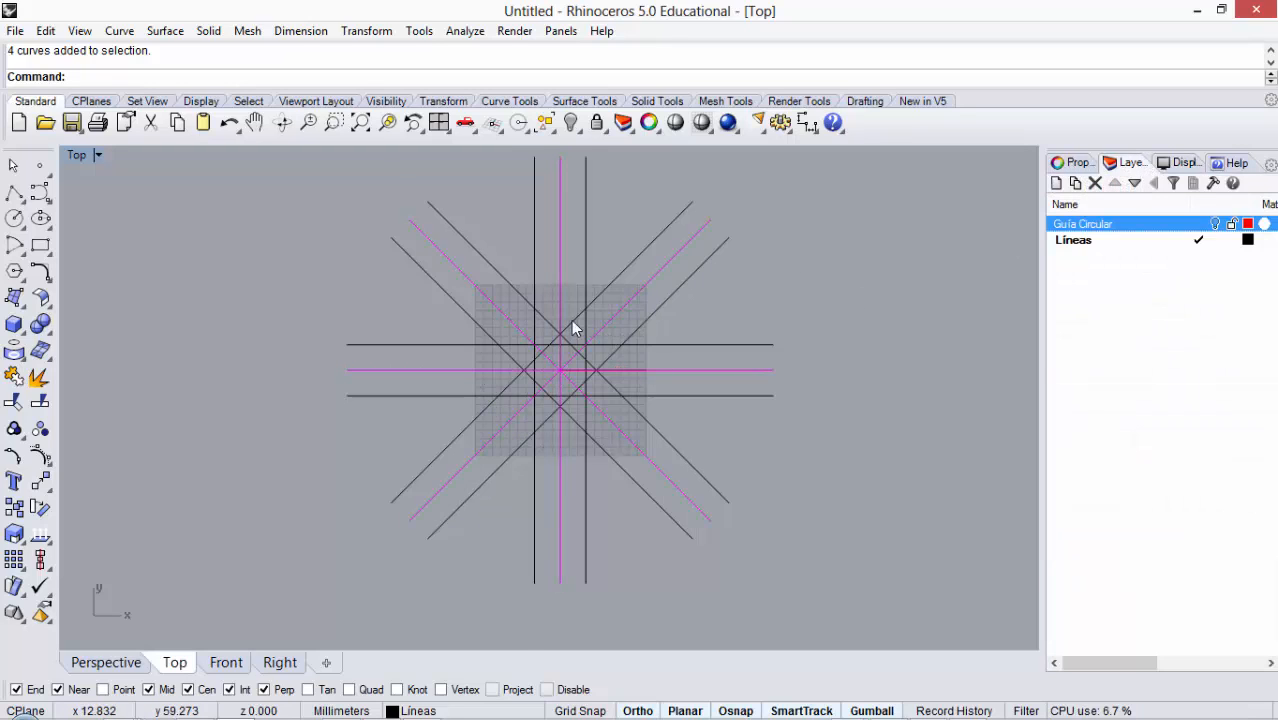
Step: Hide the grouped magenta centre lines
{"action": "scroll", "coordinate": [570, 320], "scroll_direction": "up", "scroll_amount": 2}
{"action": "scroll", "coordinate": [570, 318], "scroll_direction": "down", "scroll_amount": 4}
{"action": "scroll", "coordinate": [566, 300], "scroll_direction": "up", "scroll_amount": 2}
{"action": "left_click", "coordinate": [559, 282]}
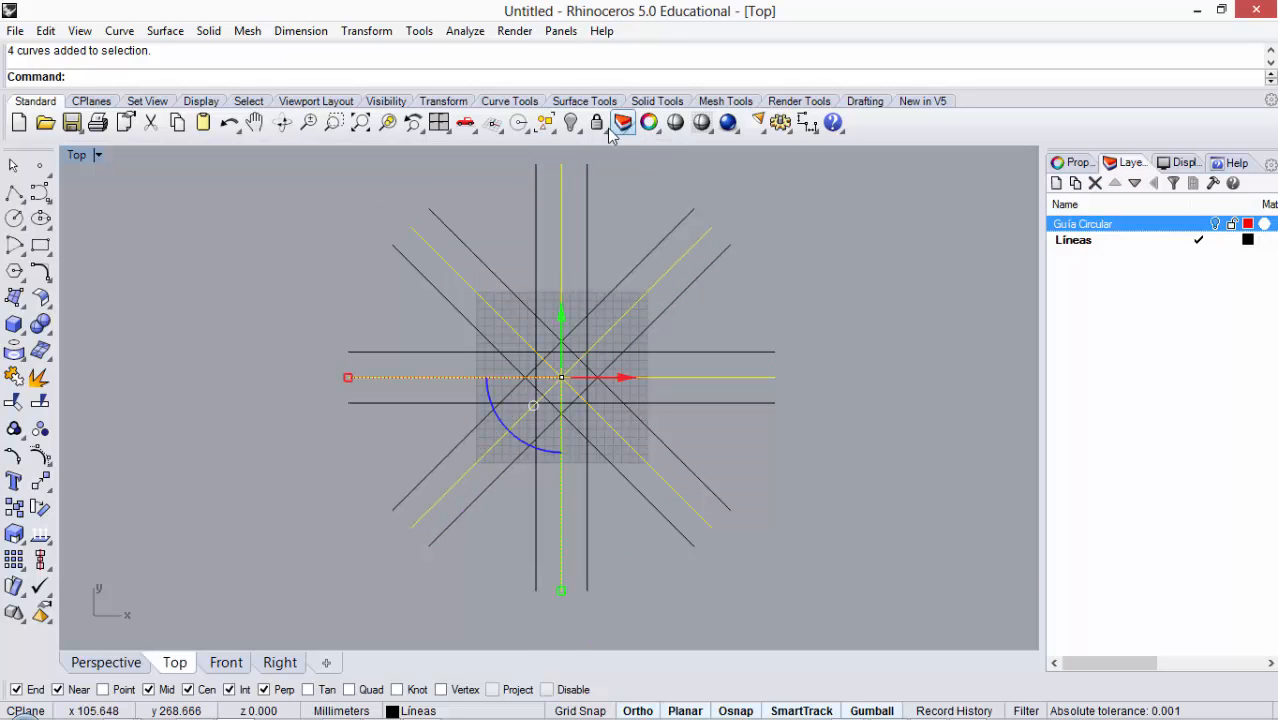
{"action": "left_click", "coordinate": [571, 122]}
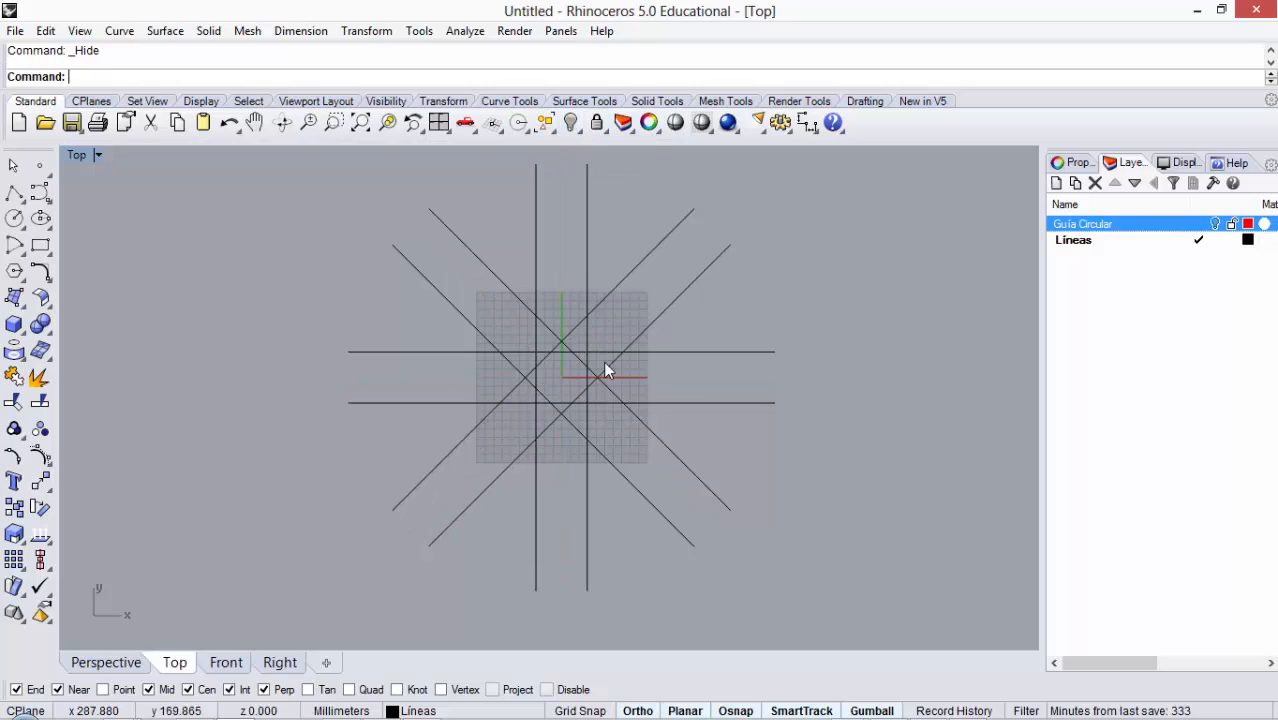
{"action": "scroll", "coordinate": [590, 360], "scroll_direction": "down", "scroll_amount": 1}
{"action": "scroll", "coordinate": [572, 335], "scroll_direction": "up", "scroll_amount": 1}
{"action": "scroll", "coordinate": [560, 325], "scroll_direction": "up", "scroll_amount": 1}
{"action": "scroll", "coordinate": [574, 346], "scroll_direction": "down", "scroll_amount": 1}
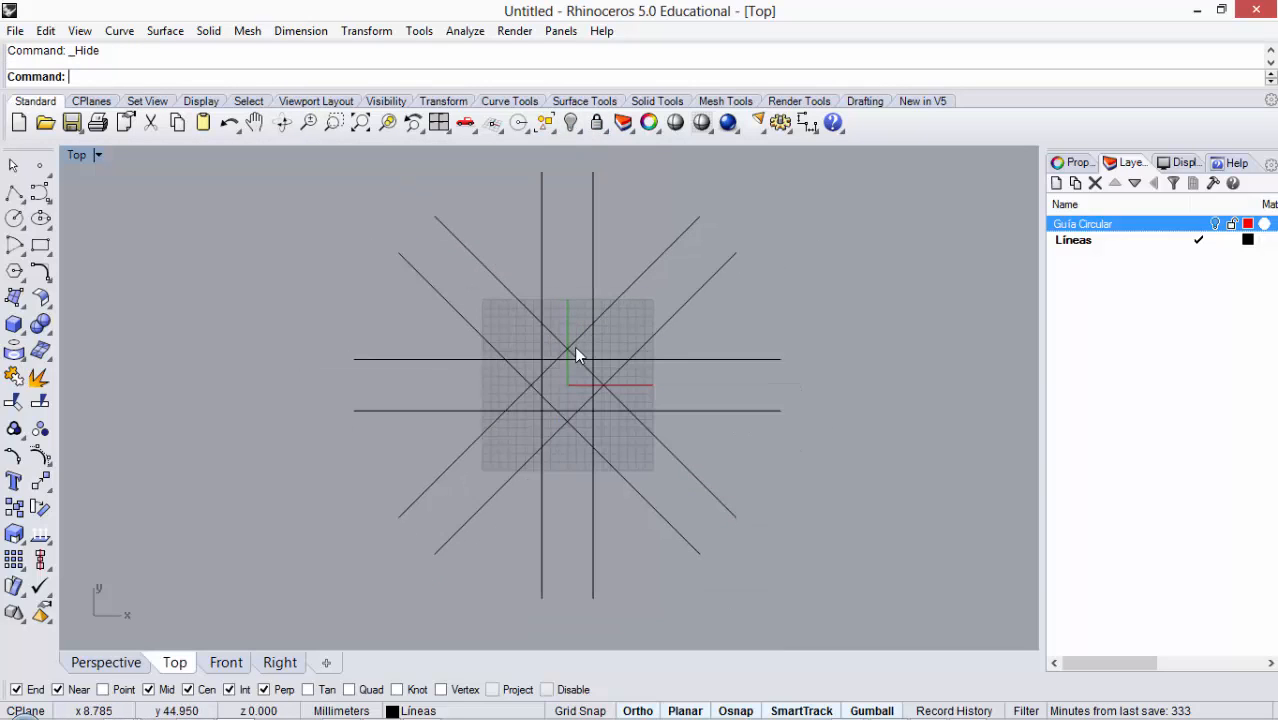
{"action": "scroll", "coordinate": [574, 358], "scroll_direction": "up", "scroll_amount": 1}
{"action": "scroll", "coordinate": [574, 361], "scroll_direction": "down", "scroll_amount": 1}
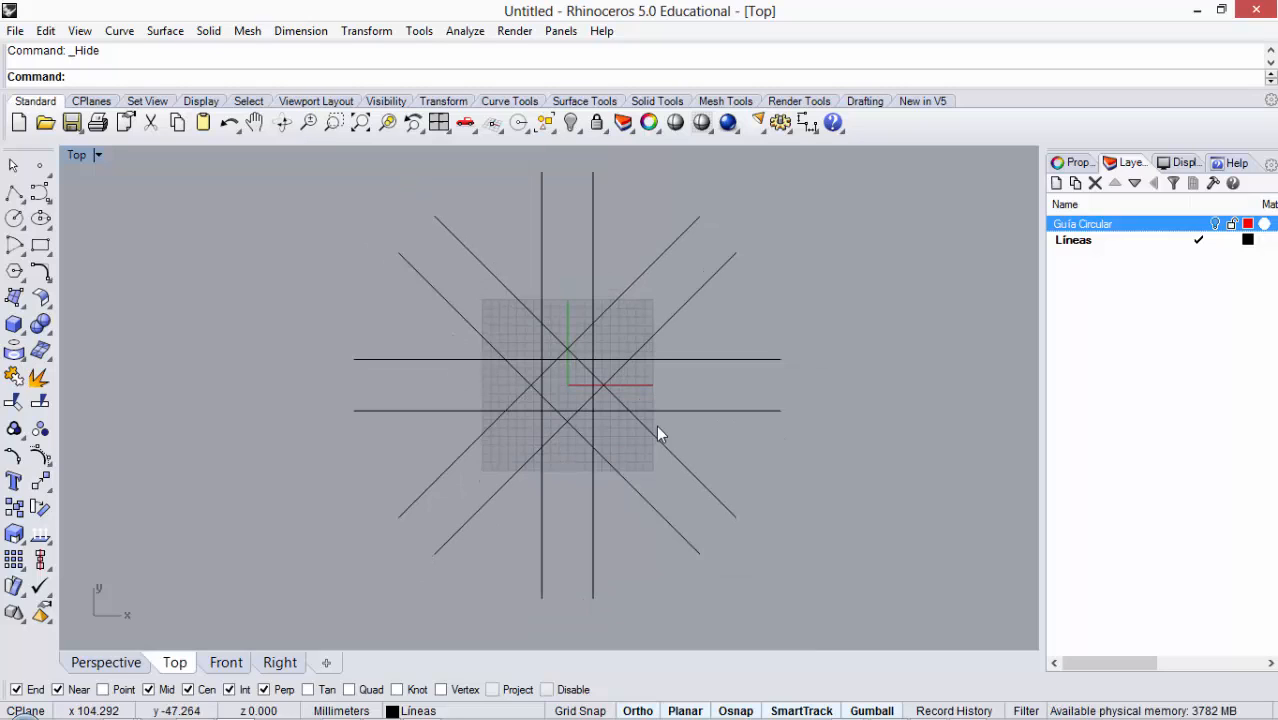
Step: Trim the eight remaining lines against each other, removing all inner segments so only the outer arms meeting at corners remain
{"action": "left_click_drag", "start_coordinate": [322, 152], "coordinate": [818, 626]}
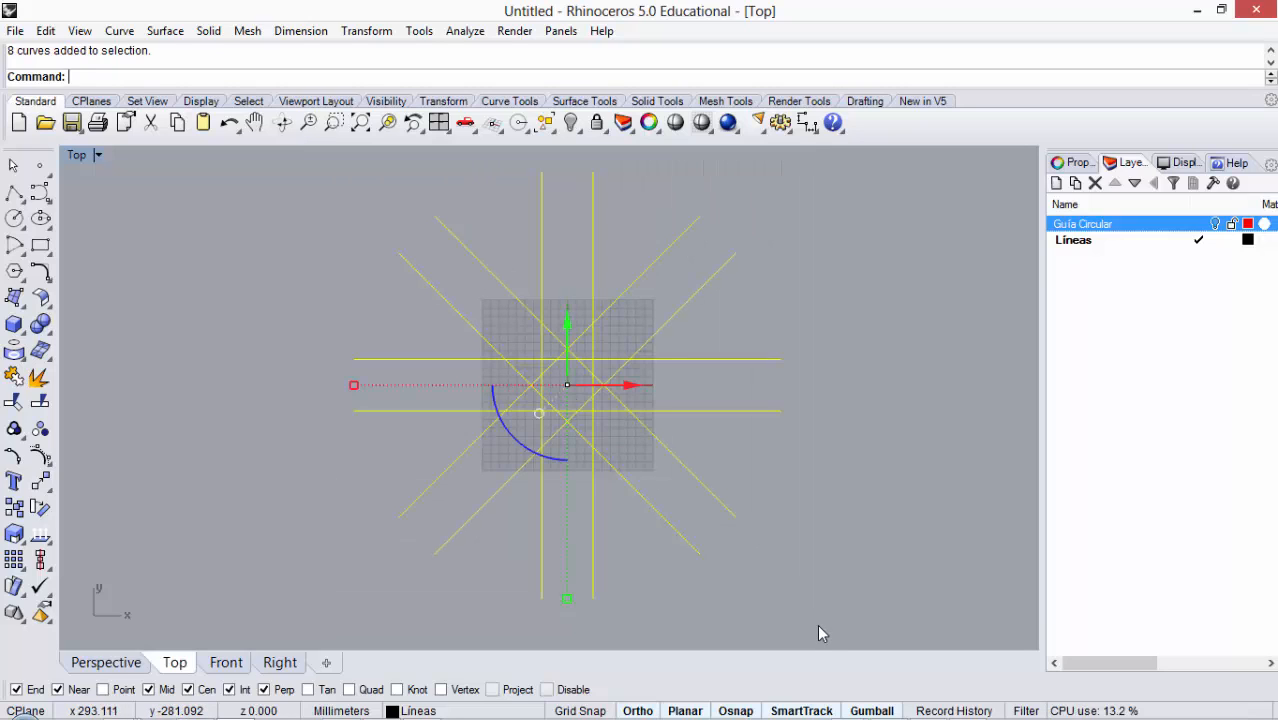
{"action": "type", "text": "Trim"}
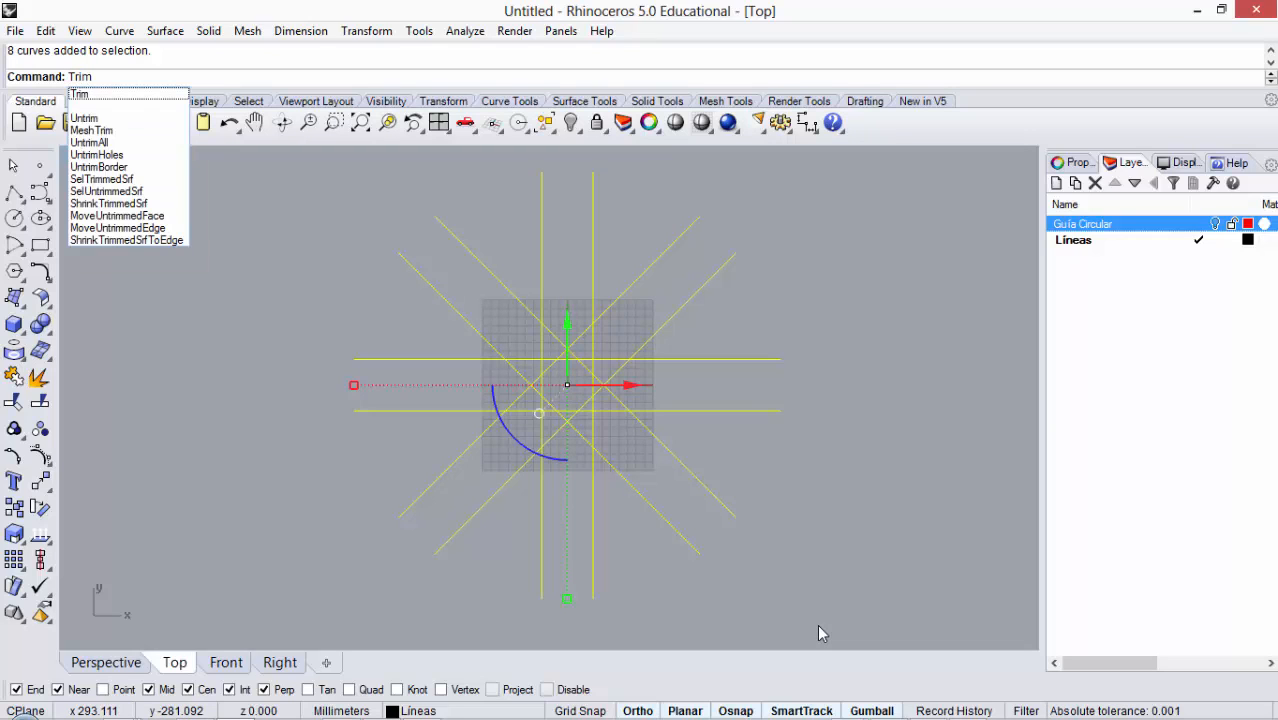
{"action": "key", "text": "Return"}
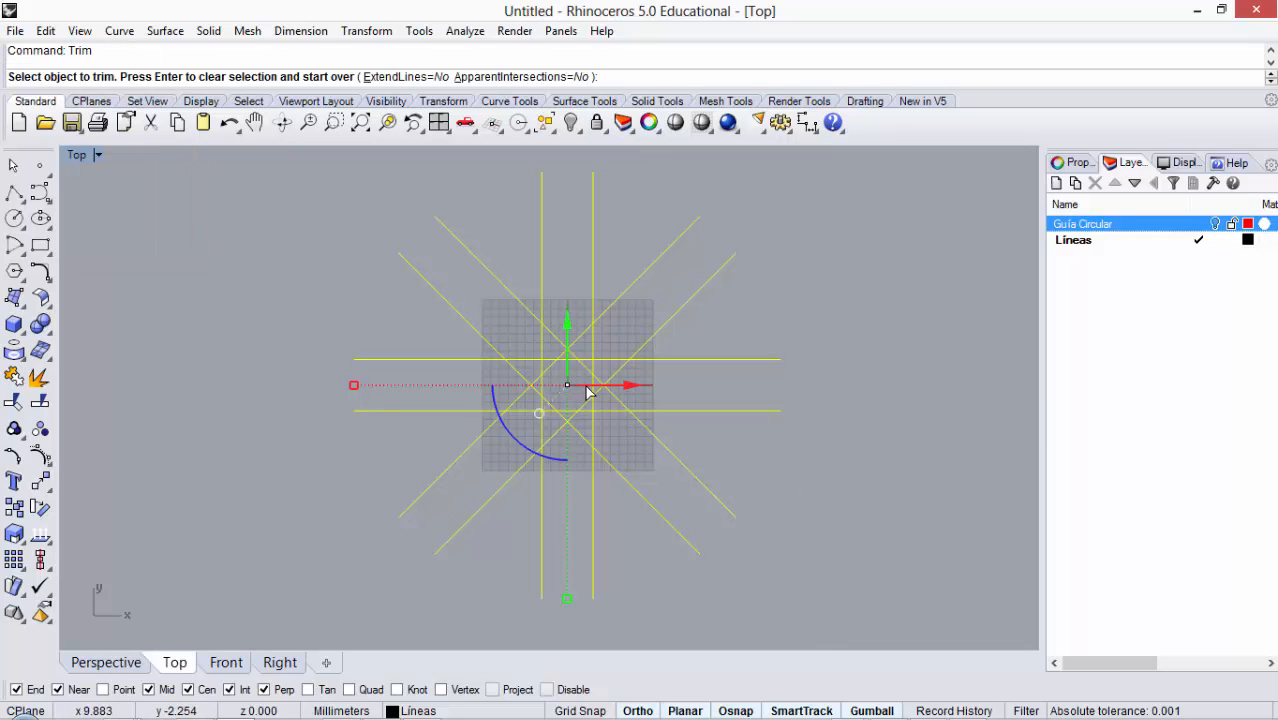
{"action": "scroll", "coordinate": [587, 387], "scroll_direction": "up", "scroll_amount": 3}
{"action": "left_click_drag", "start_coordinate": [620, 322], "coordinate": [493, 462]}
{"action": "left_click_drag", "start_coordinate": [600, 309], "coordinate": [473, 415]}
{"action": "left_click_drag", "start_coordinate": [573, 419], "coordinate": [546, 486]}
{"action": "scroll", "coordinate": [613, 348], "scroll_direction": "down", "scroll_amount": 3}
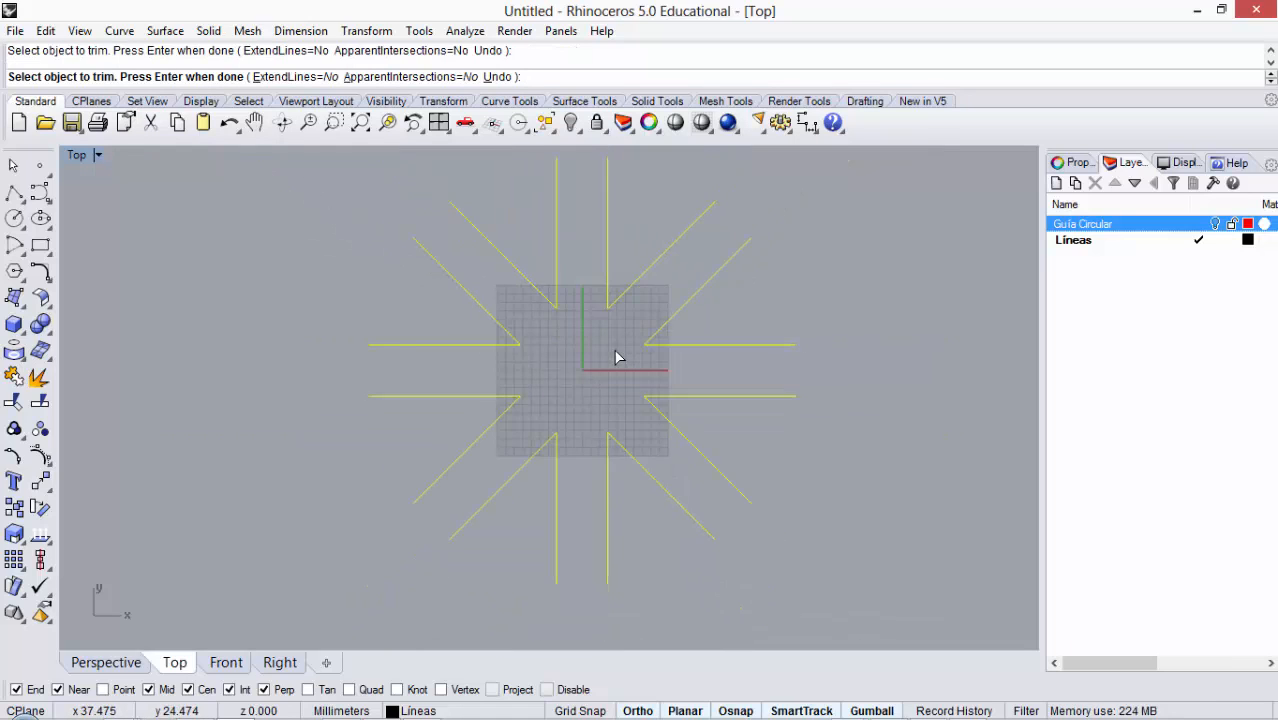
{"action": "scroll", "coordinate": [620, 305], "scroll_direction": "up", "scroll_amount": 1}
{"action": "key", "text": "Return"}
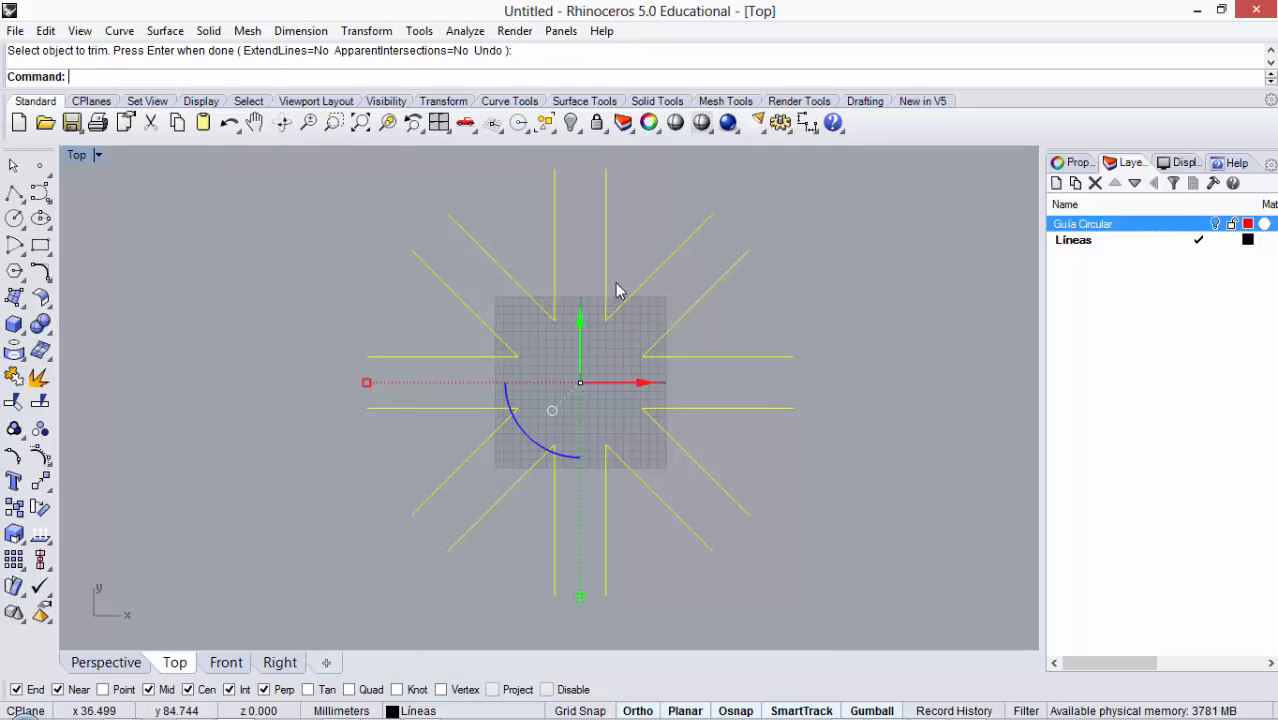
{"action": "left_click", "coordinate": [655, 217]}
{"action": "scroll", "coordinate": [502, 293], "scroll_direction": "down", "scroll_amount": 2}
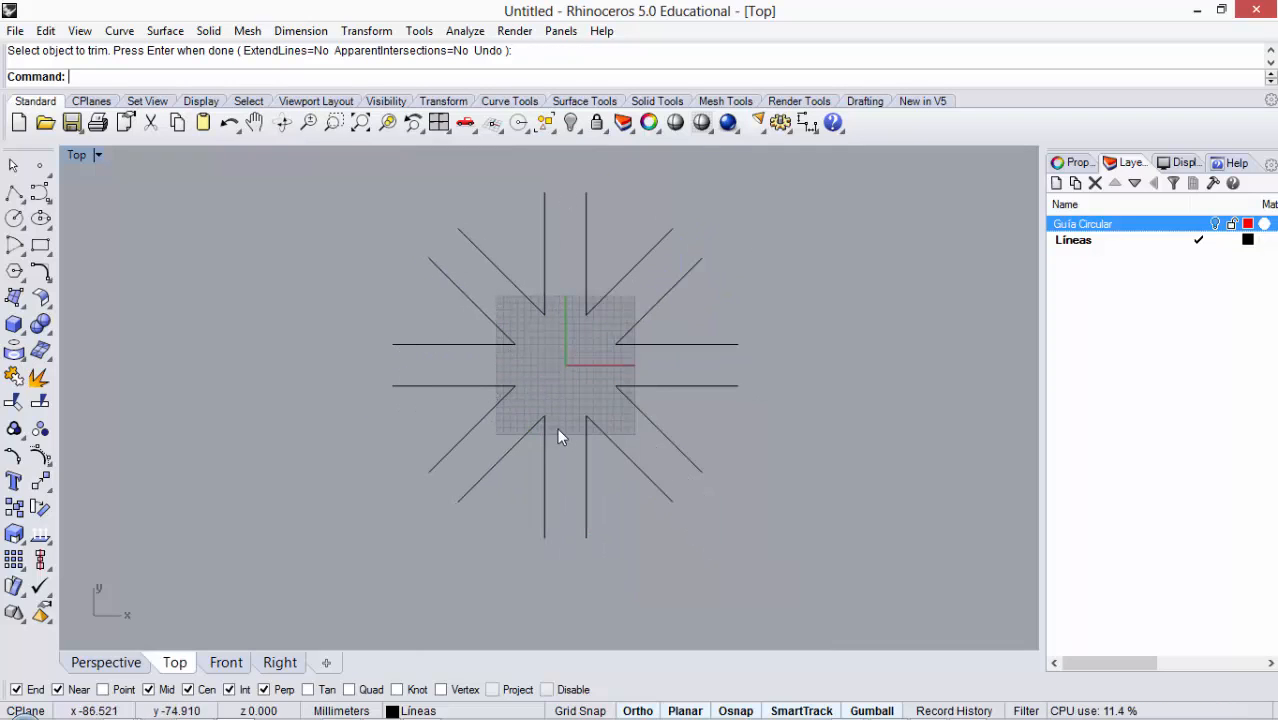
{"action": "scroll", "coordinate": [587, 241], "scroll_direction": "up", "scroll_amount": 2}
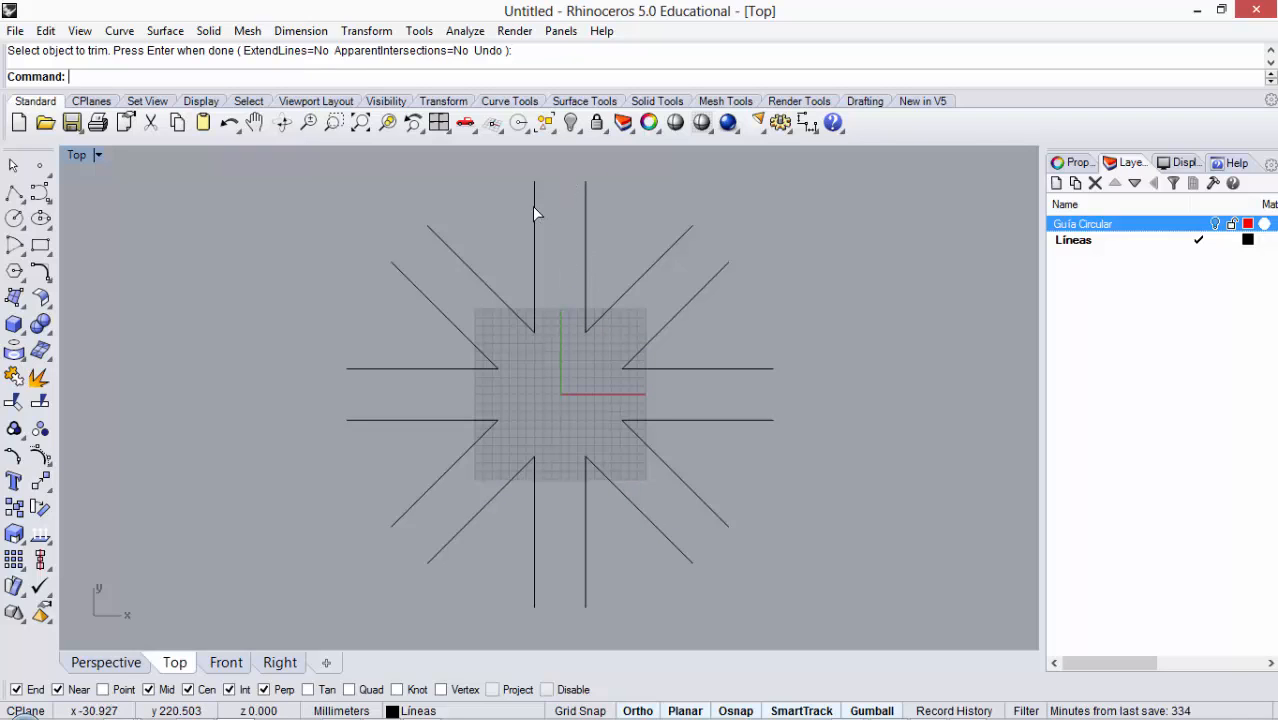
{"action": "key", "text": "Return"}
{"action": "left_click", "coordinate": [677, 247]}
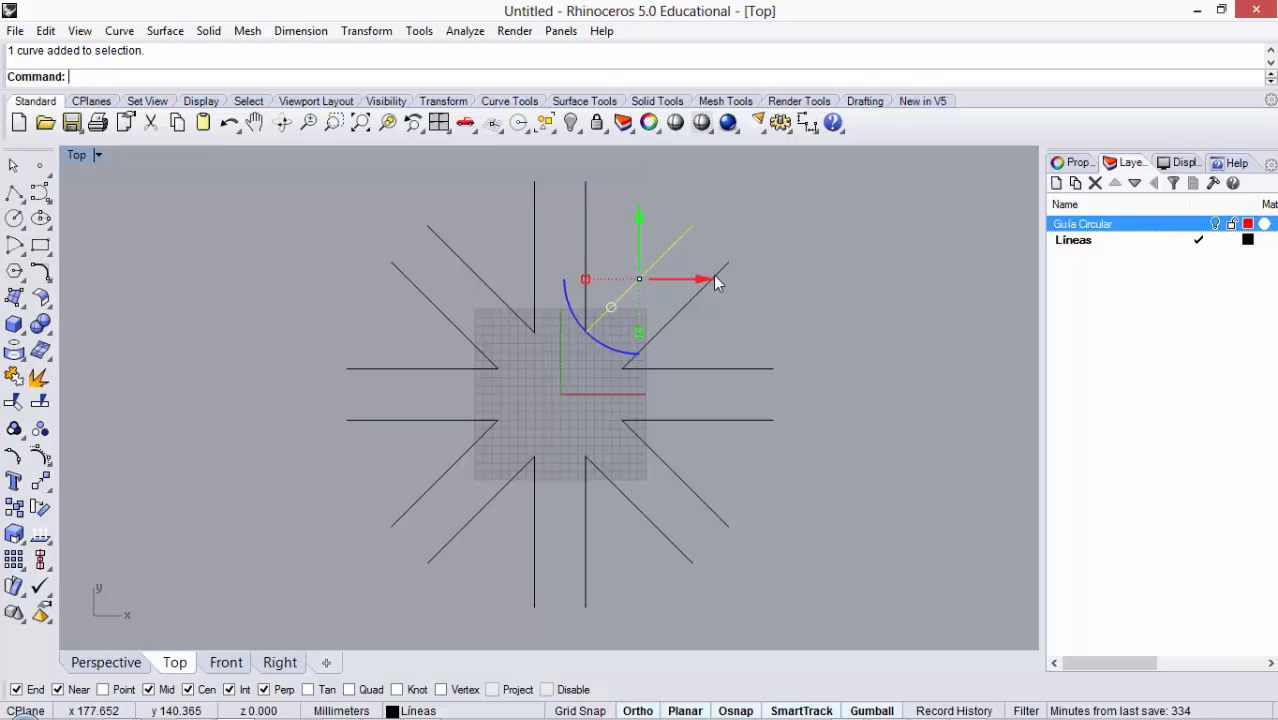
{"action": "left_click", "coordinate": [716, 277]}
{"action": "left_click", "coordinate": [702, 371]}
{"action": "left_click_drag", "start_coordinate": [683, 341], "coordinate": [668, 450]}
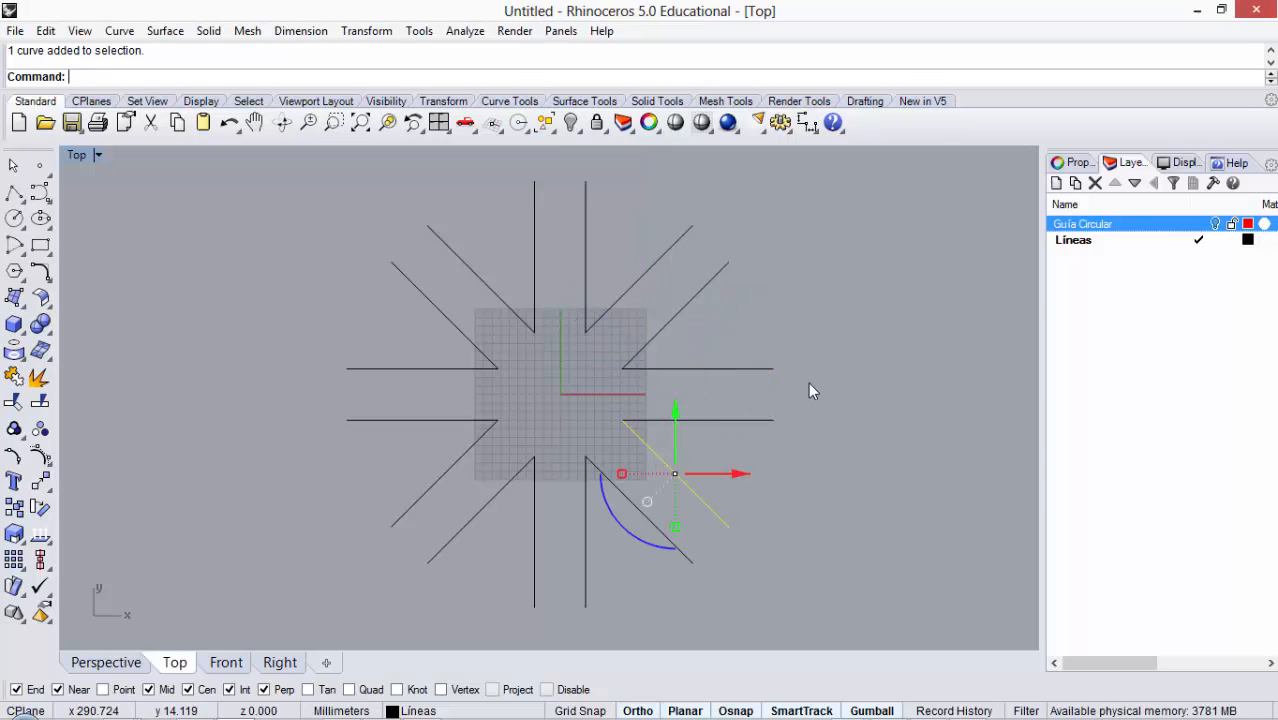
Step: Clear the selection and show the hidden magenta centre lines again
{"action": "key", "text": "Delete"}
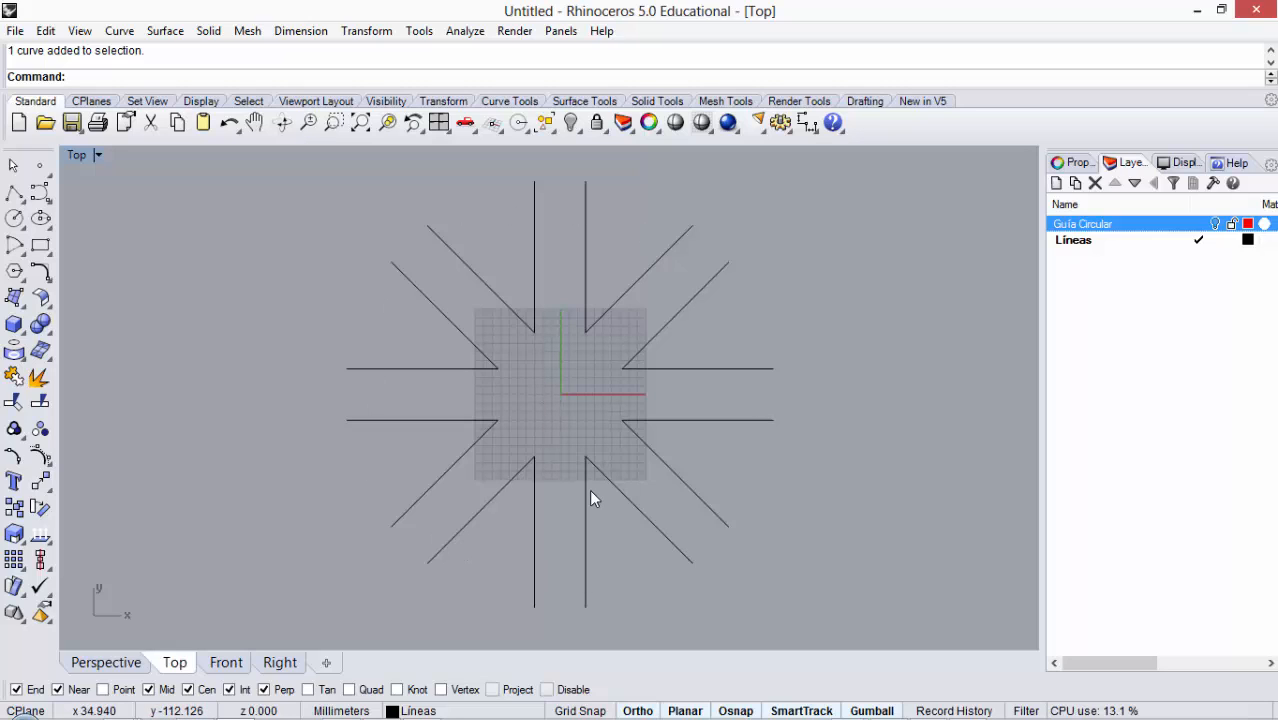
{"action": "left_click", "coordinate": [579, 131]}
{"action": "left_click", "coordinate": [599, 158]}
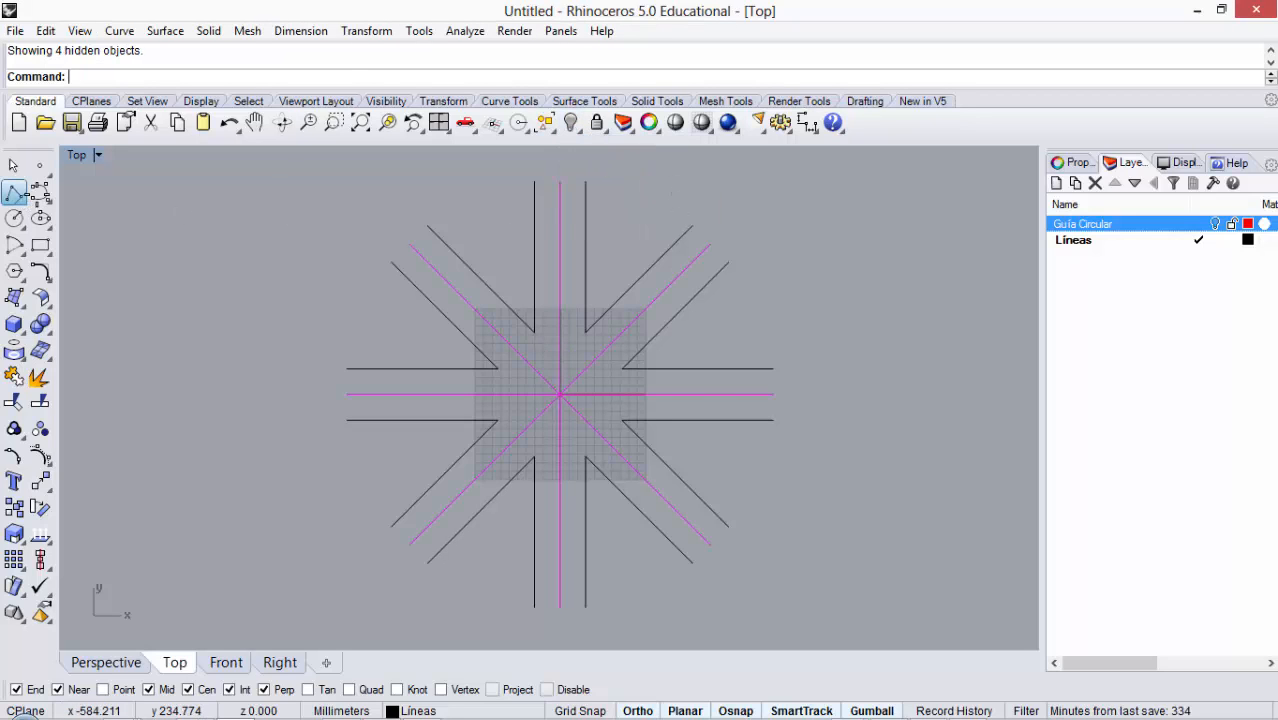
Step: Draw a straight polyline closing the outer end of the top vertical arm, from the left line's endpoint to the right line's endpoint
{"action": "left_click", "coordinate": [14, 191]}
{"action": "scroll", "coordinate": [627, 184], "scroll_direction": "up", "scroll_amount": 10}
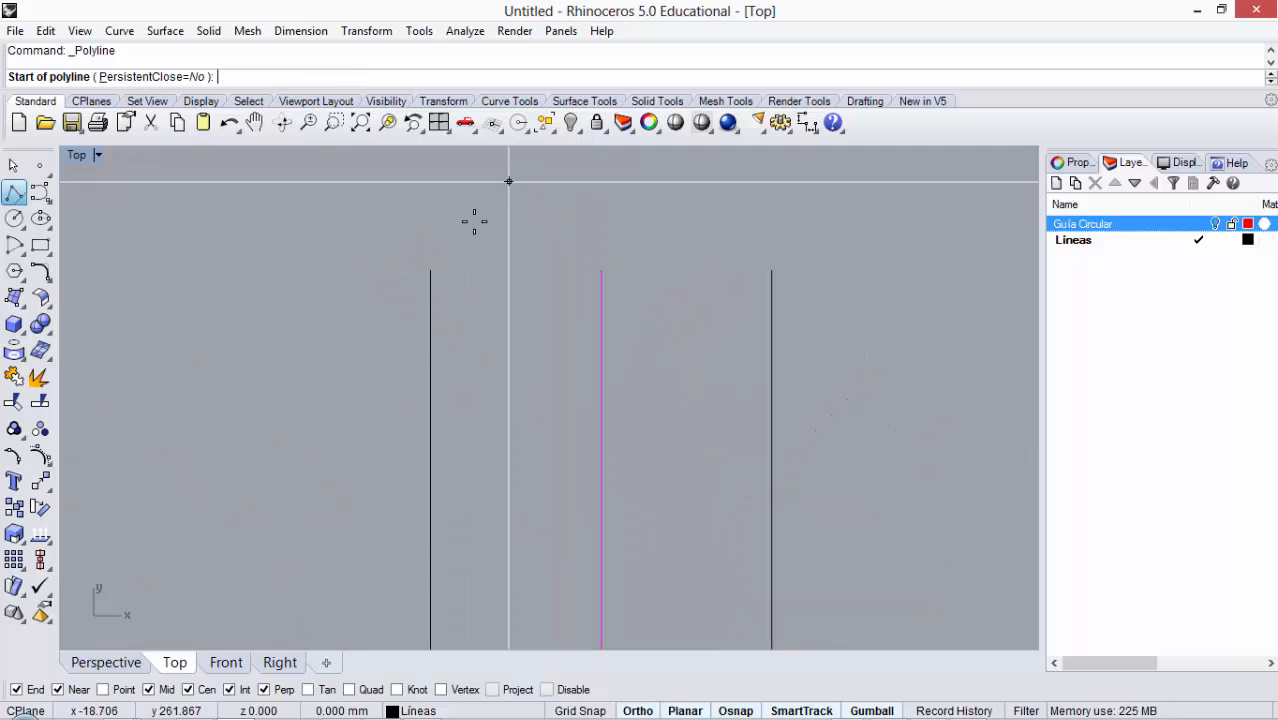
{"action": "left_click", "coordinate": [431, 270]}
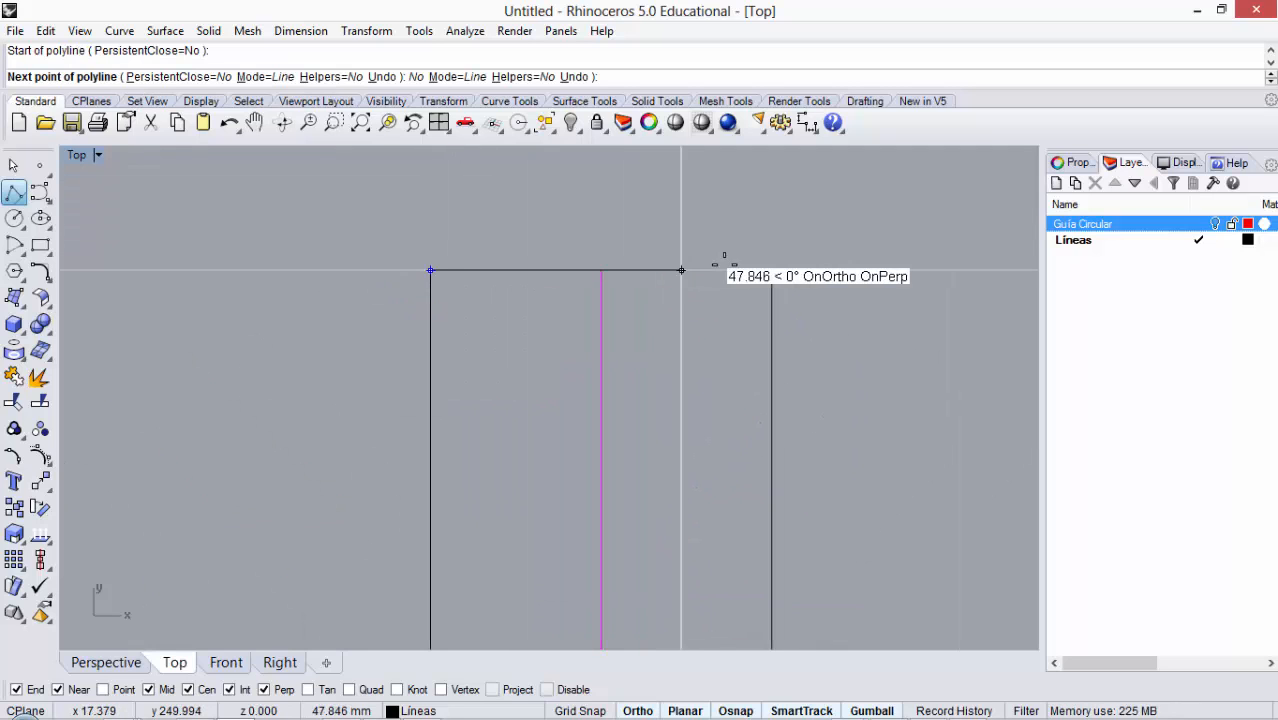
{"action": "left_click", "coordinate": [770, 270]}
{"action": "key", "text": "Return"}
{"action": "scroll", "coordinate": [591, 213], "scroll_direction": "down", "scroll_amount": 5}
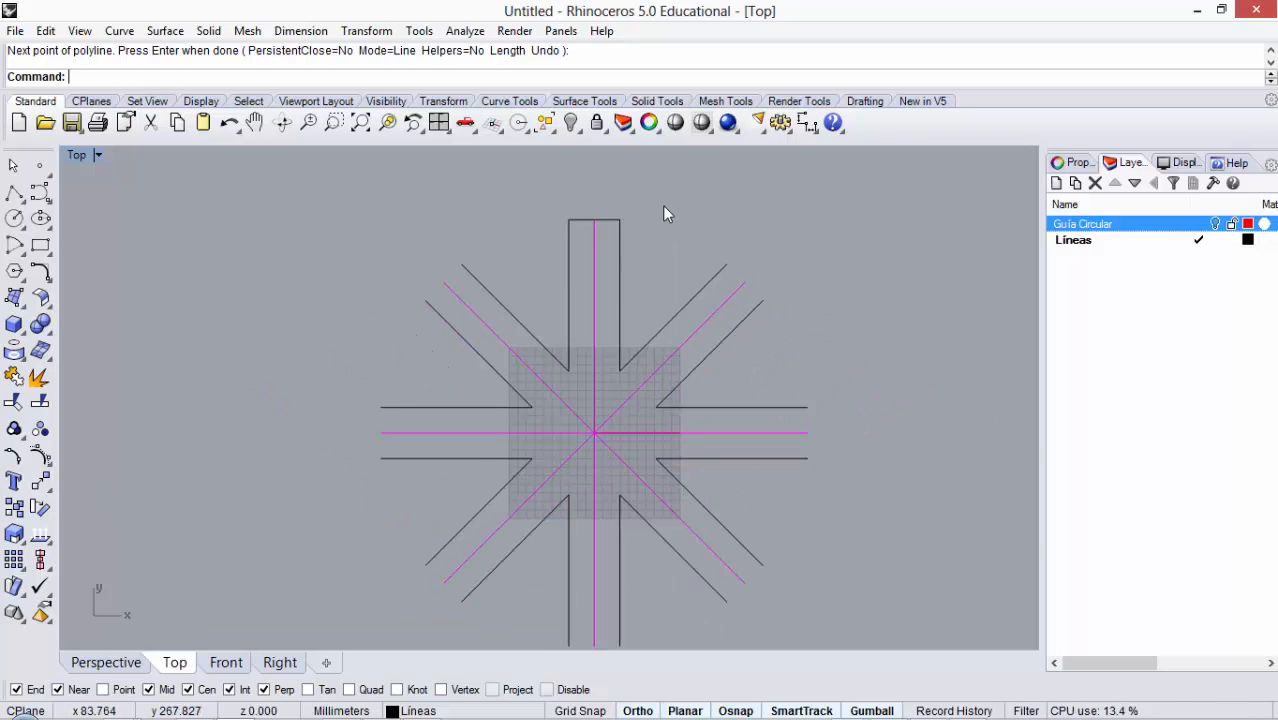
{"action": "scroll", "coordinate": [655, 222], "scroll_direction": "down", "scroll_amount": 3}
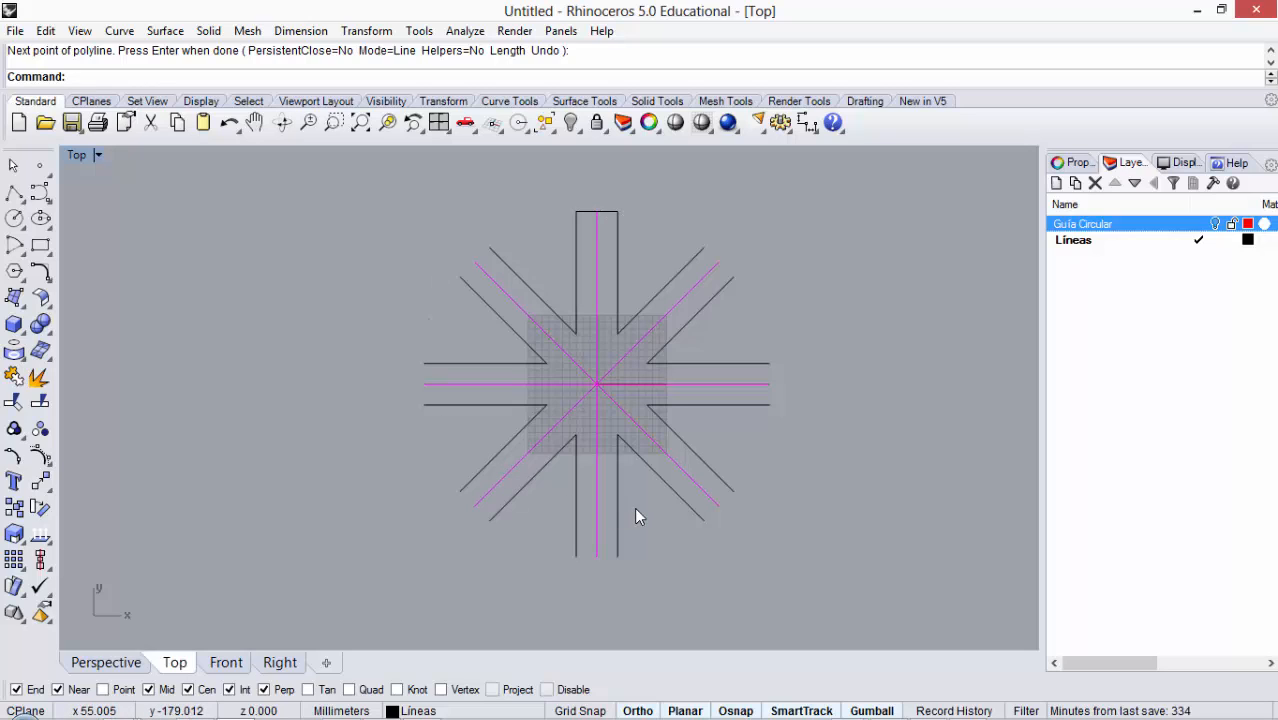
Step: Mirror a copy of the top arm's end line across the horizontal centre line to close the bottom arm
{"action": "left_click", "coordinate": [607, 209]}
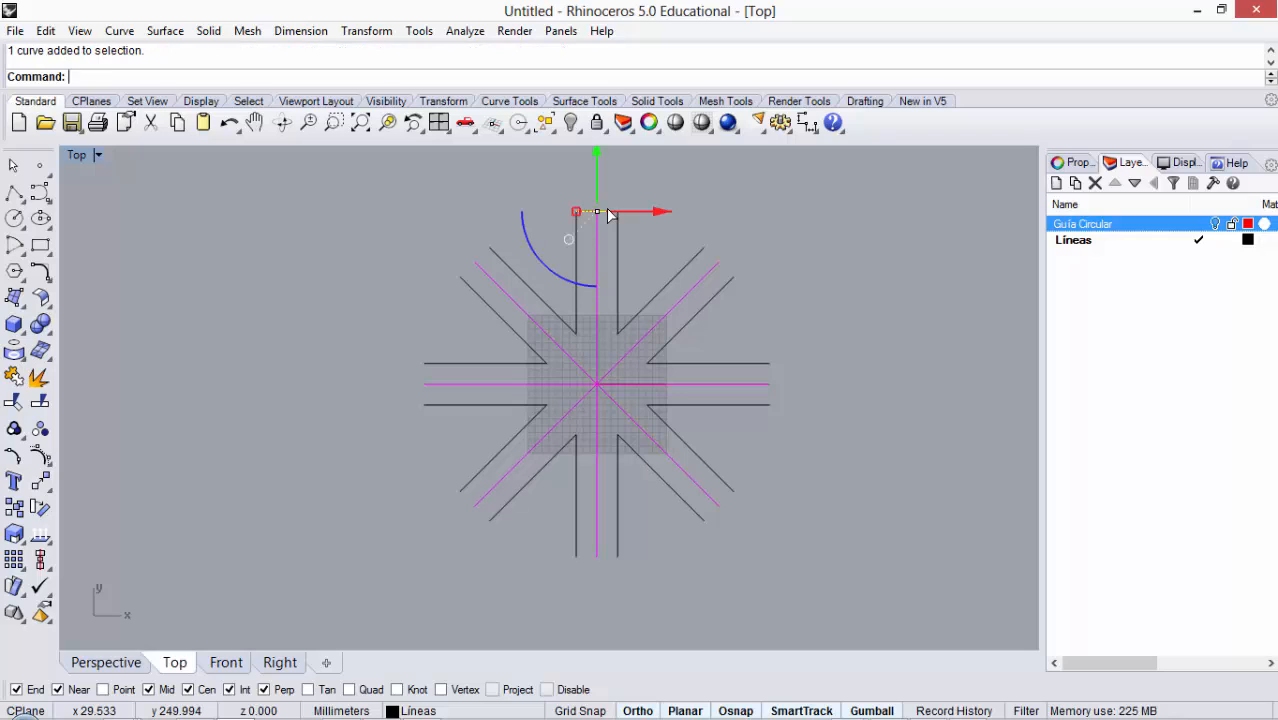
{"action": "type", "text": "Mirror"}
{"action": "key", "text": "Return"}
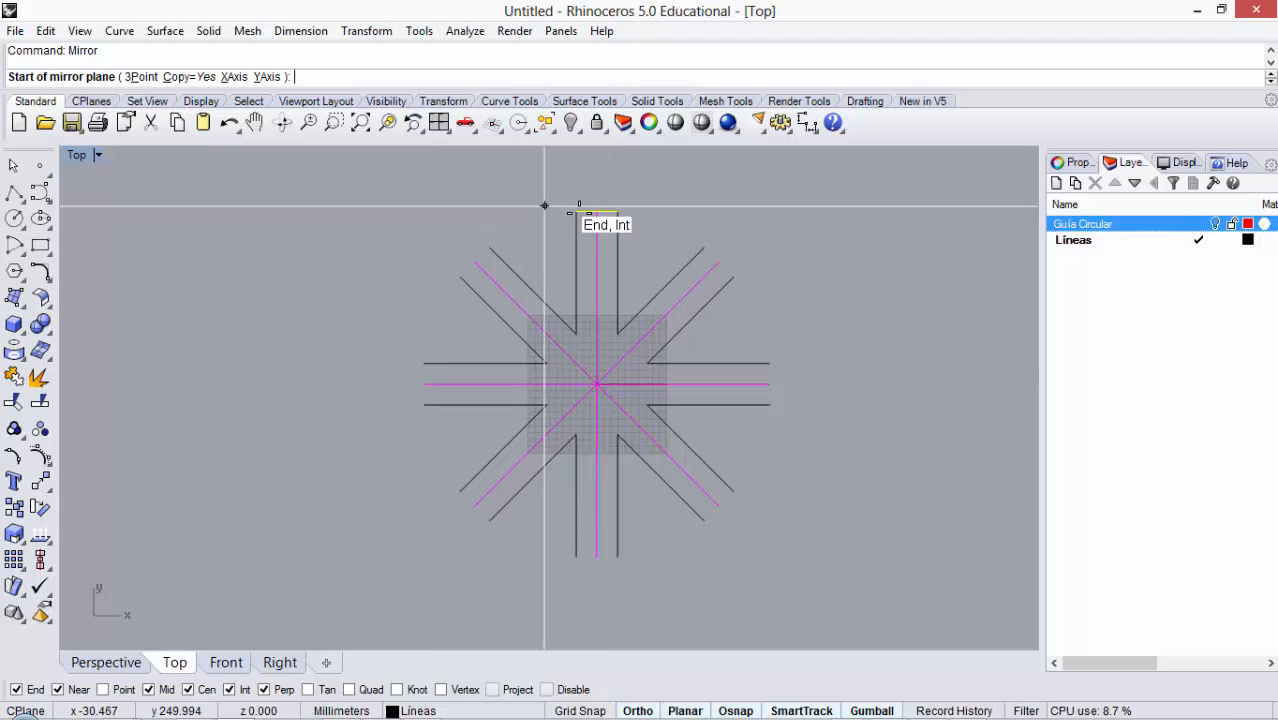
{"action": "left_click", "coordinate": [424, 384]}
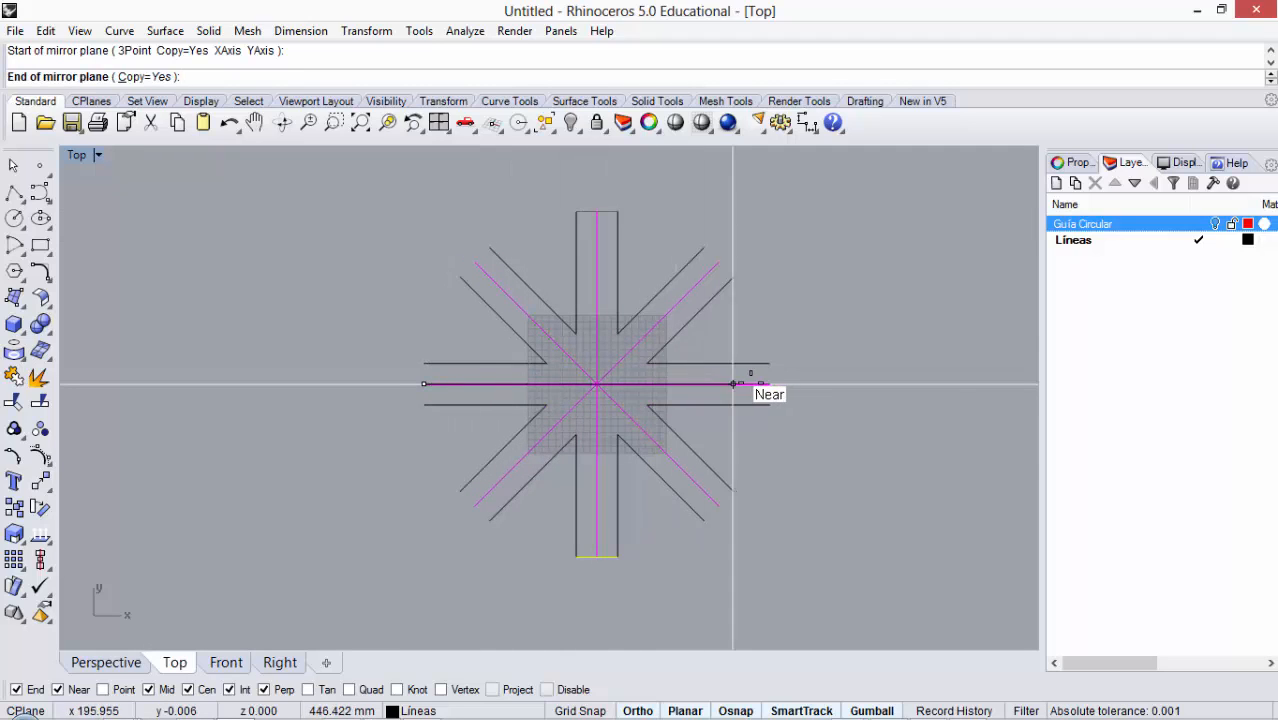
{"action": "left_click", "coordinate": [769, 383]}
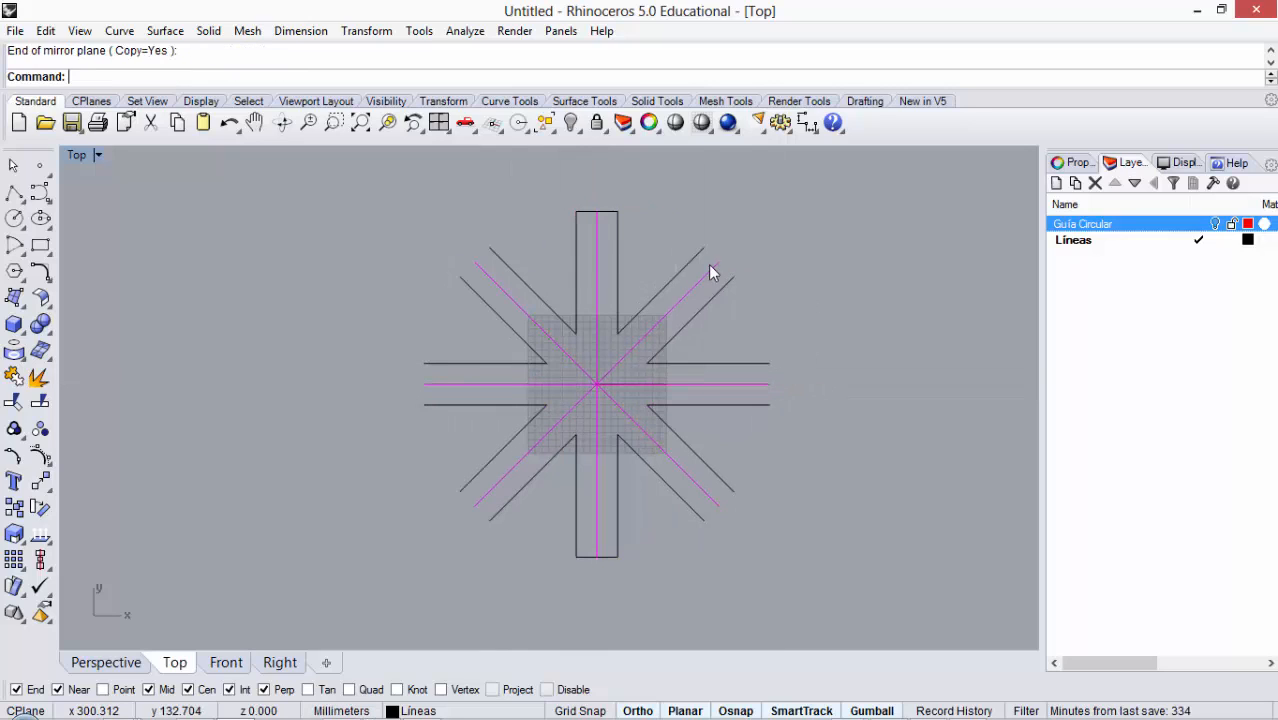
Step: Rotate copies of the top and bottom end lines about the pattern's centre to close the upper-left, lower-right and both horizontal arms
{"action": "left_click", "coordinate": [608, 213]}
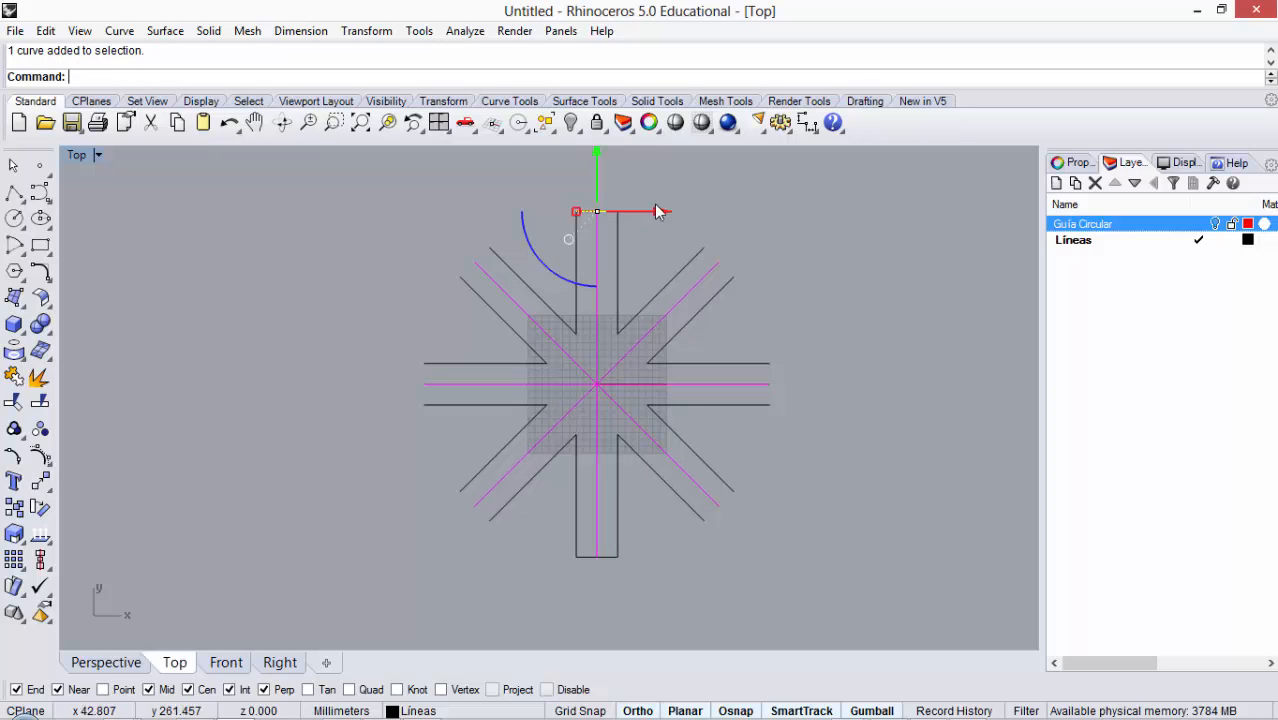
{"action": "left_click", "coordinate": [605, 557], "text": "shift"}
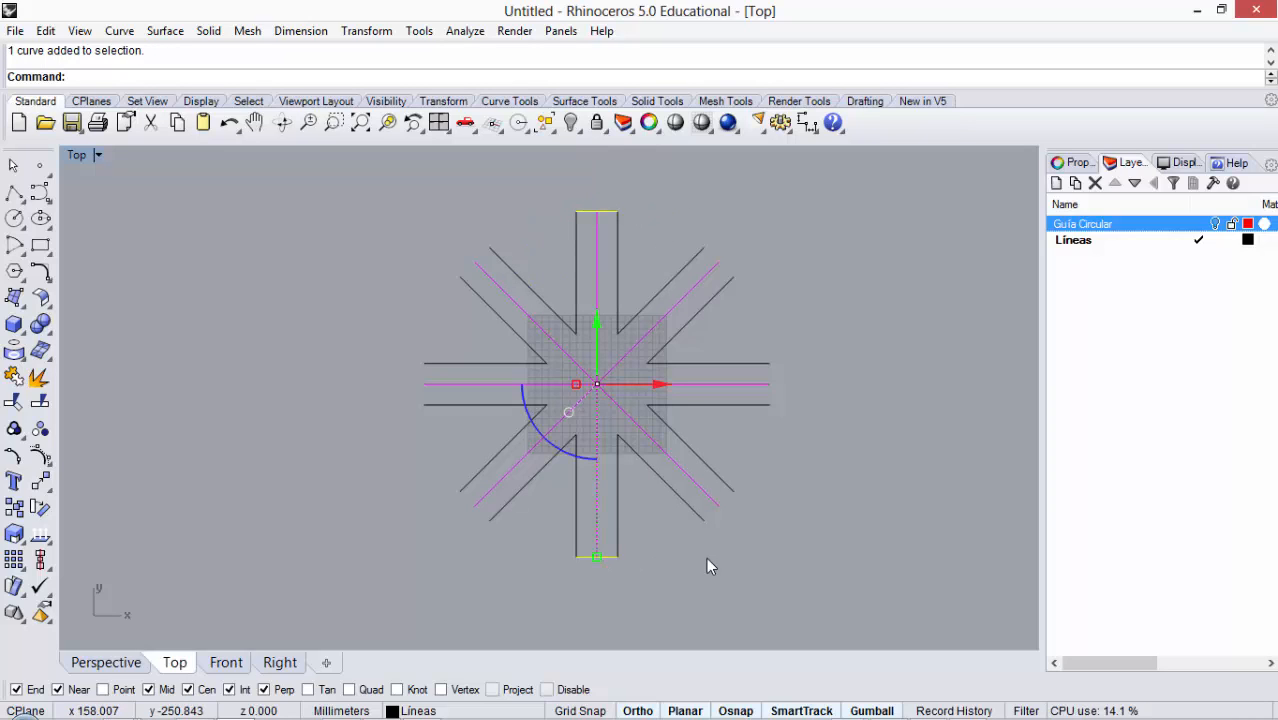
{"action": "type", "text": "Rotate"}
{"action": "key", "text": "Return"}
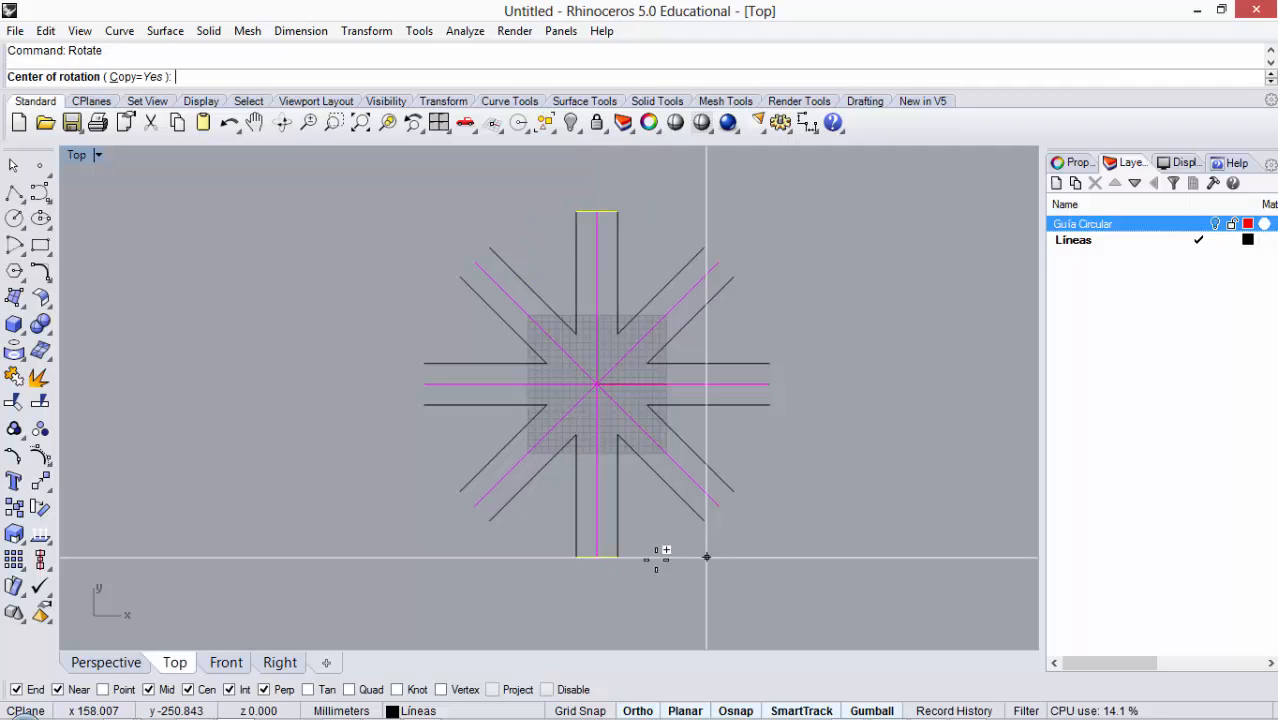
{"action": "left_click", "coordinate": [597, 384]}
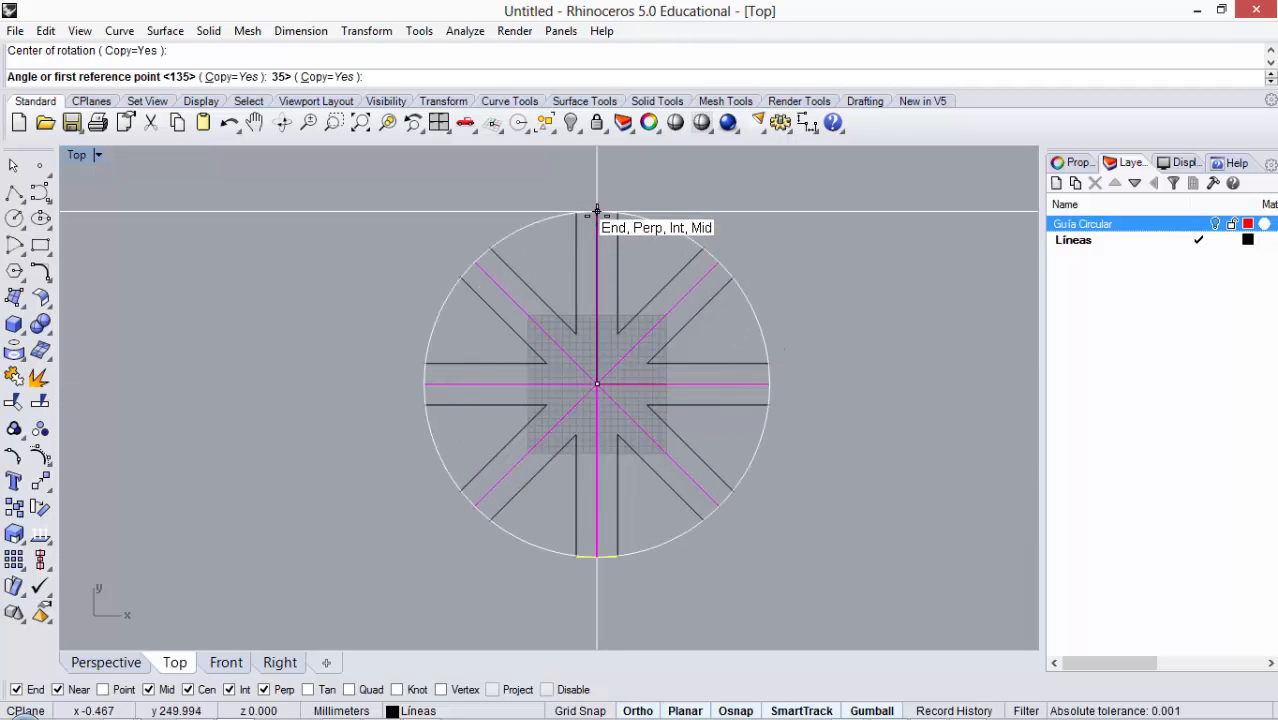
{"action": "left_click", "coordinate": [597, 211]}
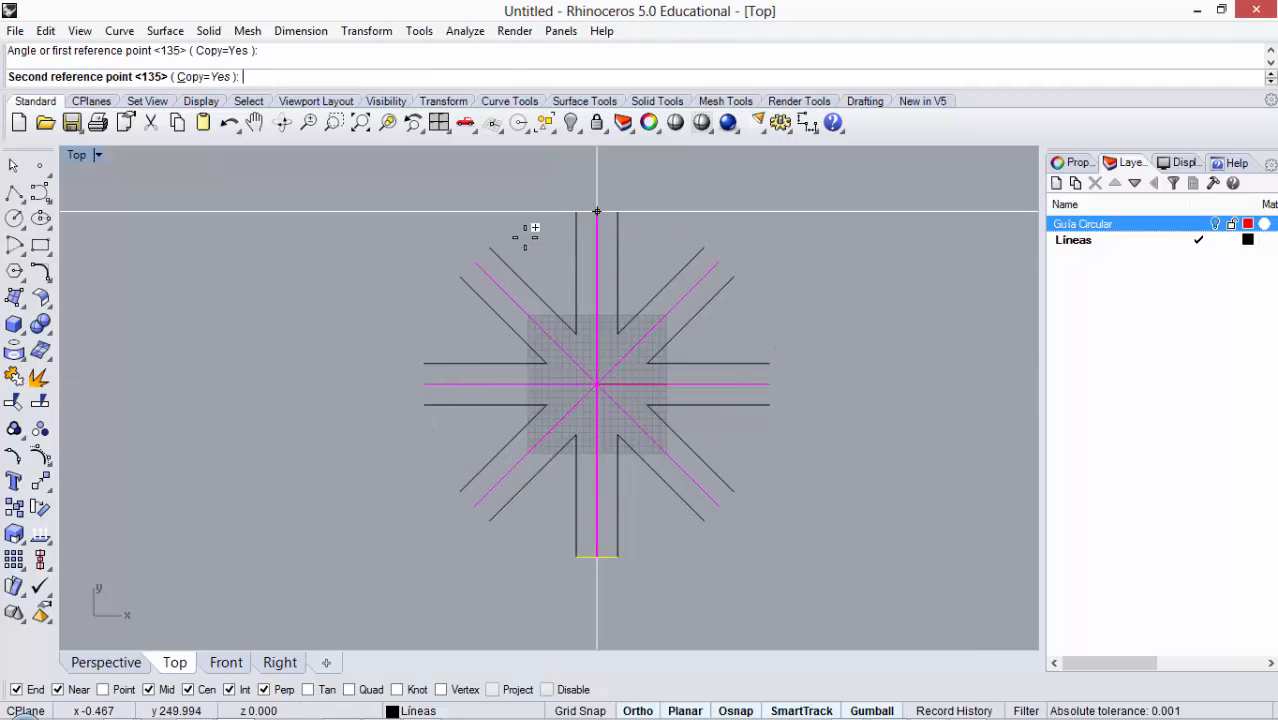
{"action": "left_click", "coordinate": [477, 261]}
{"action": "left_click", "coordinate": [424, 384]}
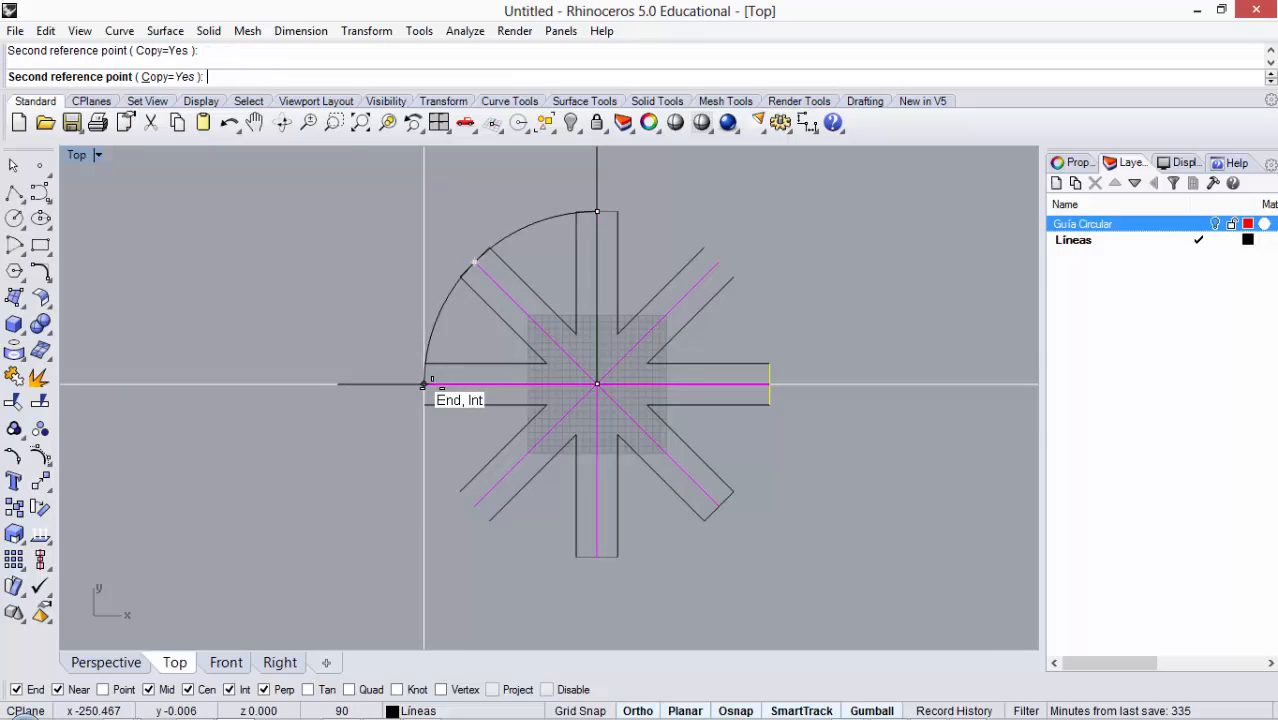
{"action": "key", "text": "Return"}
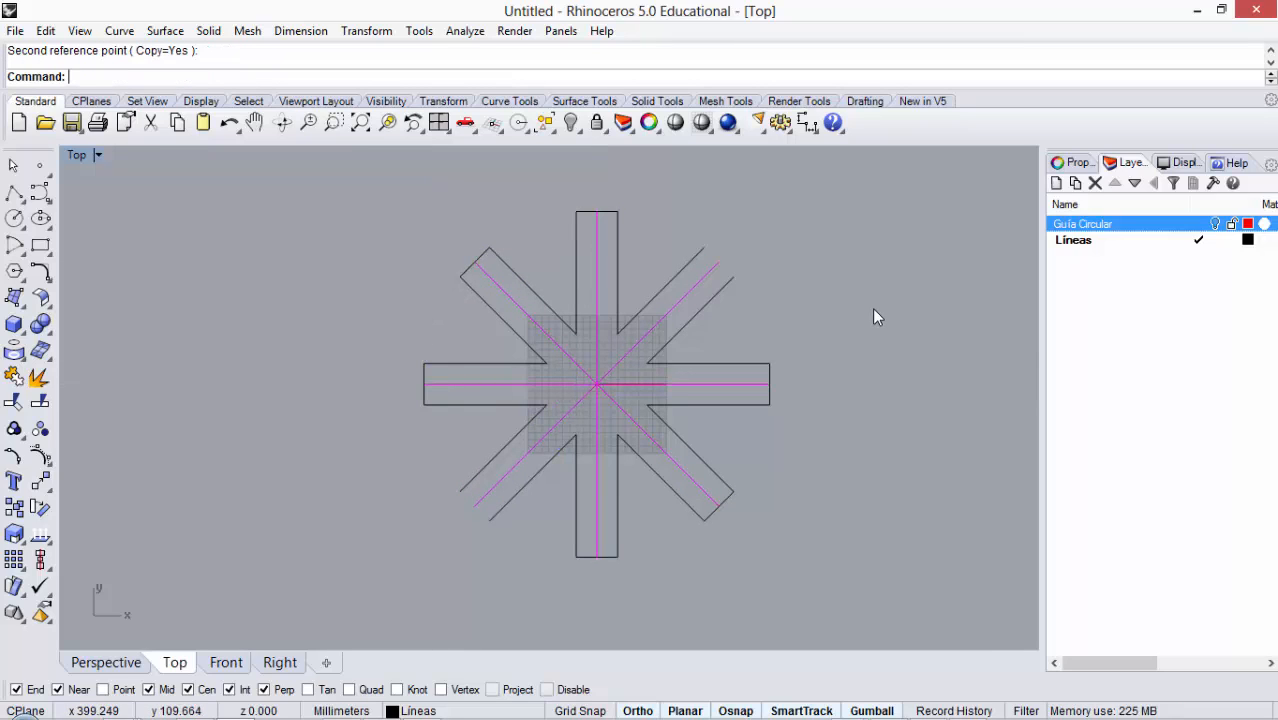
{"action": "key", "text": "Return"}
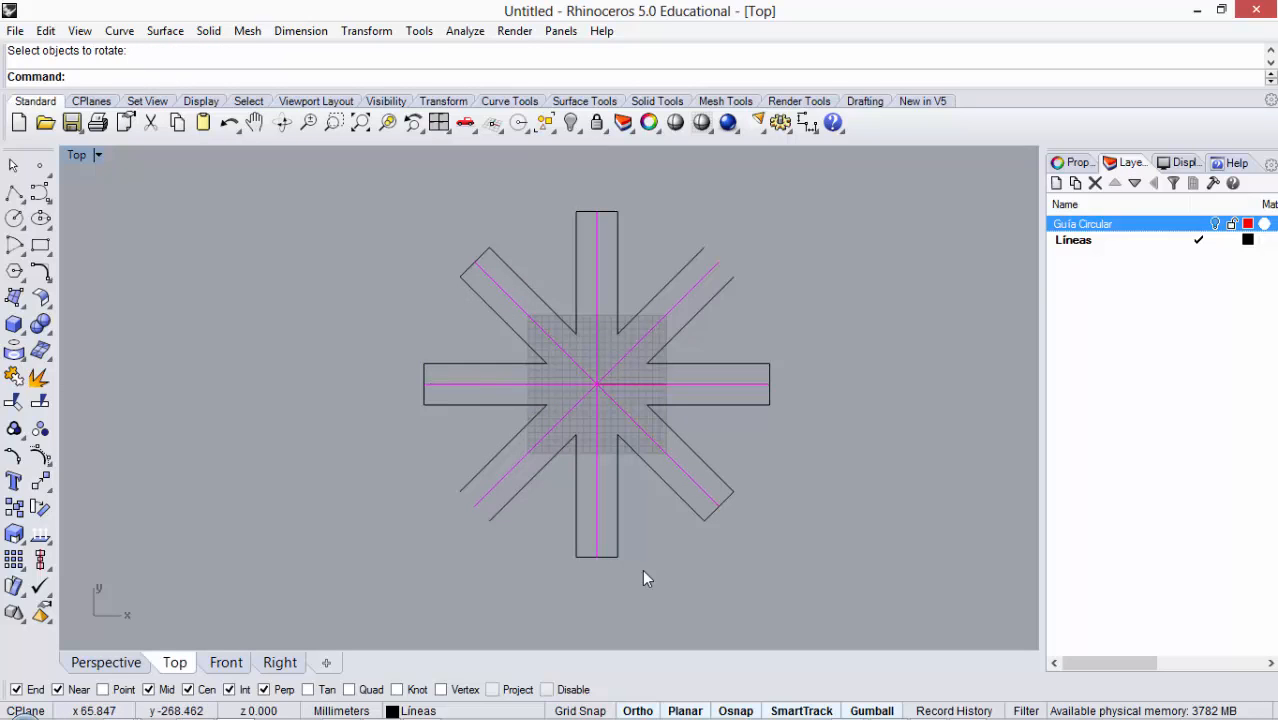
Step: Rotate a copy of the top and bottom end lines about the centre to close the upper-right and lower-left arms
{"action": "left_click", "coordinate": [603, 563]}
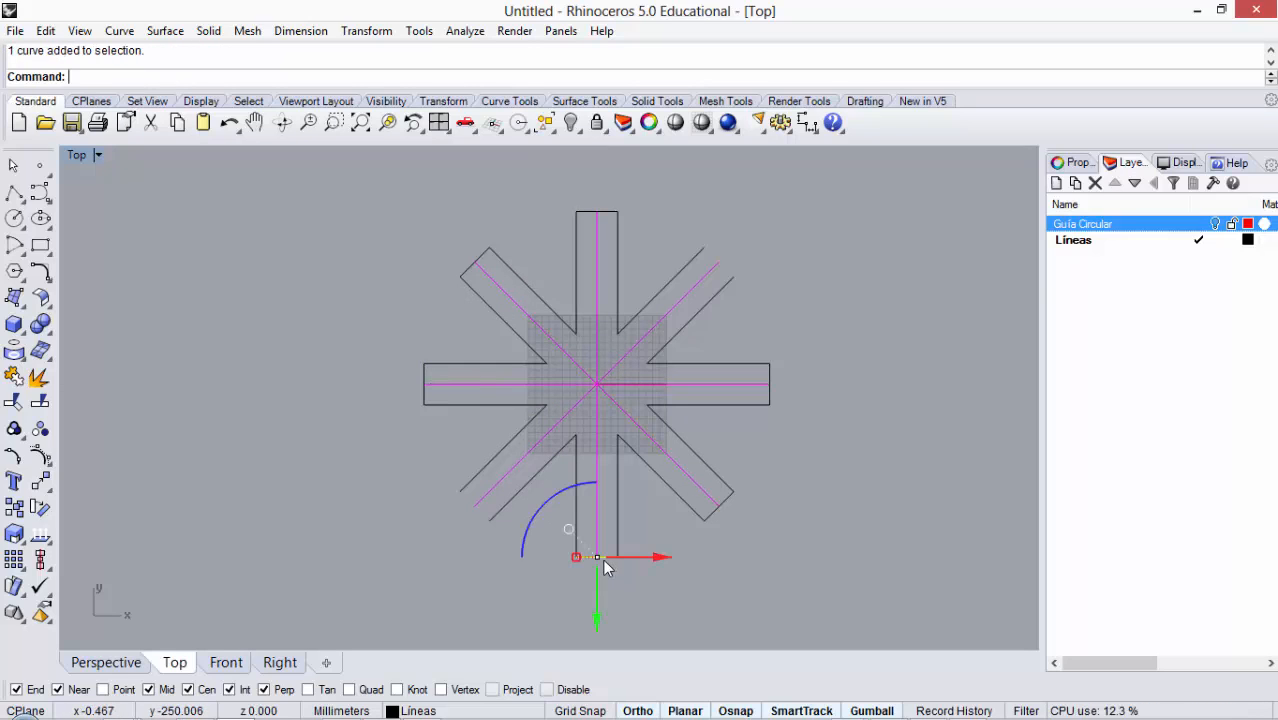
{"action": "left_click", "coordinate": [612, 213], "text": "shift"}
{"action": "key", "text": "Return"}
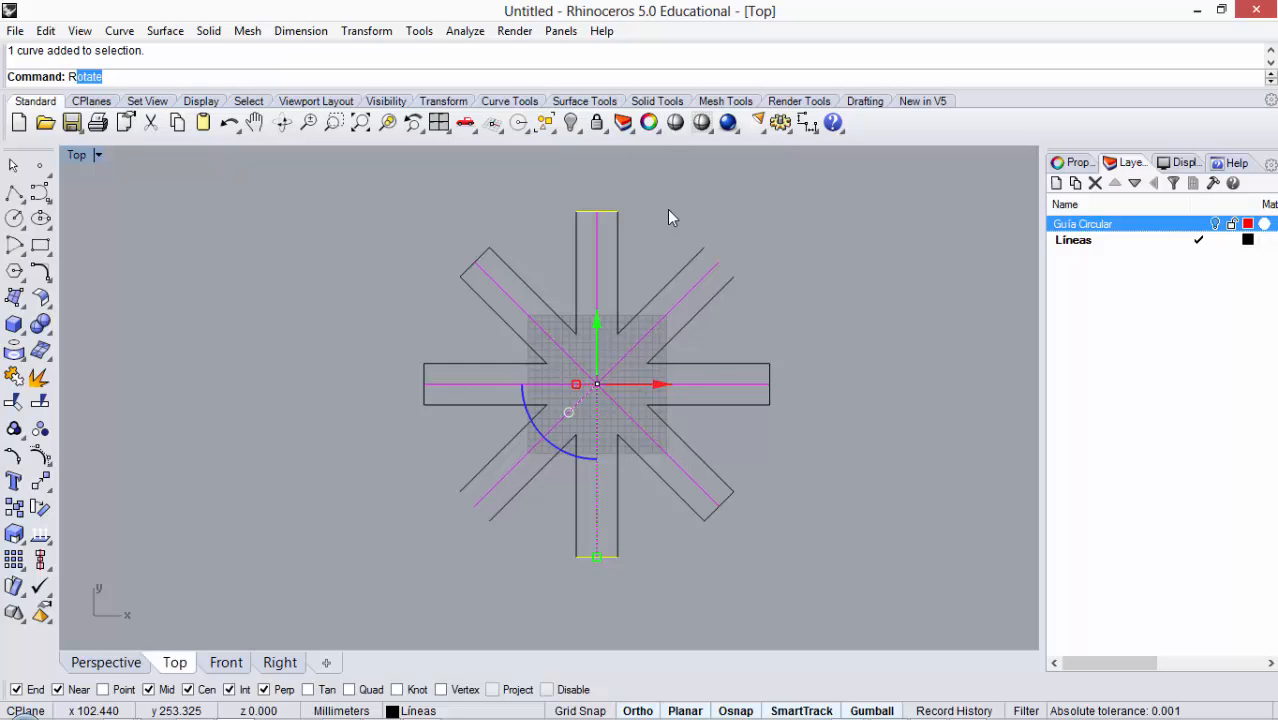
{"action": "left_click", "coordinate": [597, 384]}
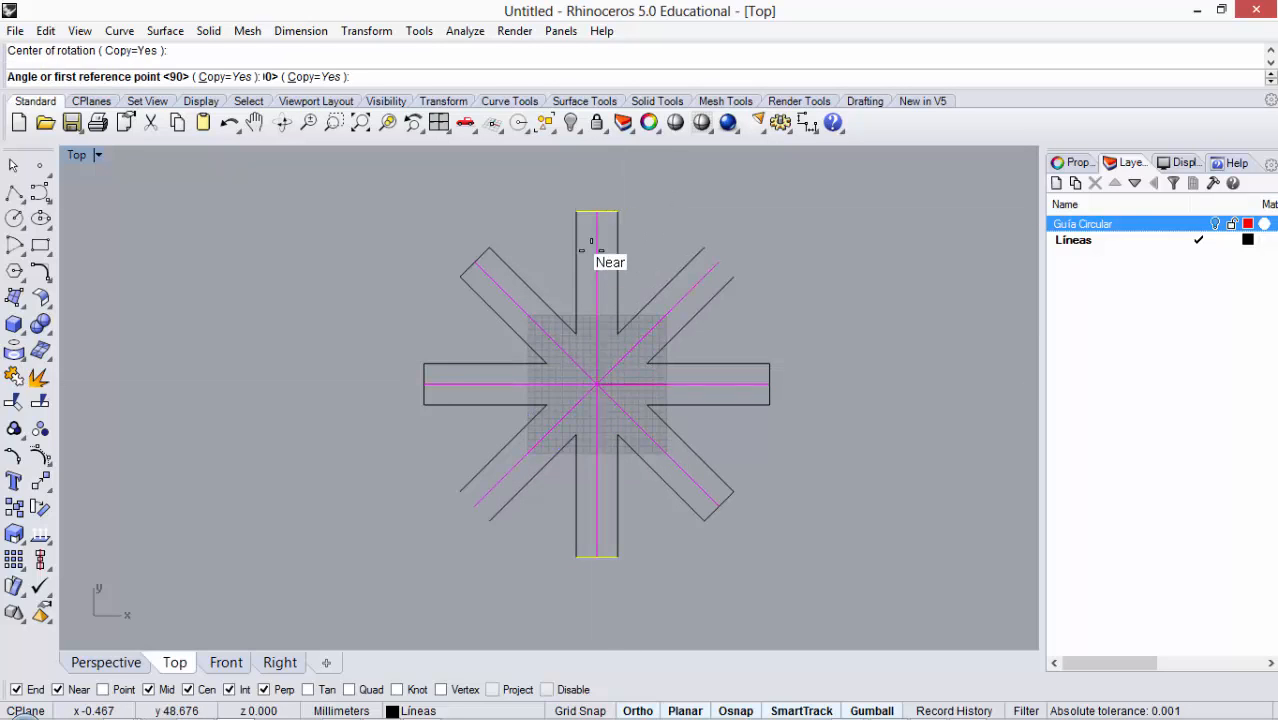
{"action": "left_click", "coordinate": [597, 211]}
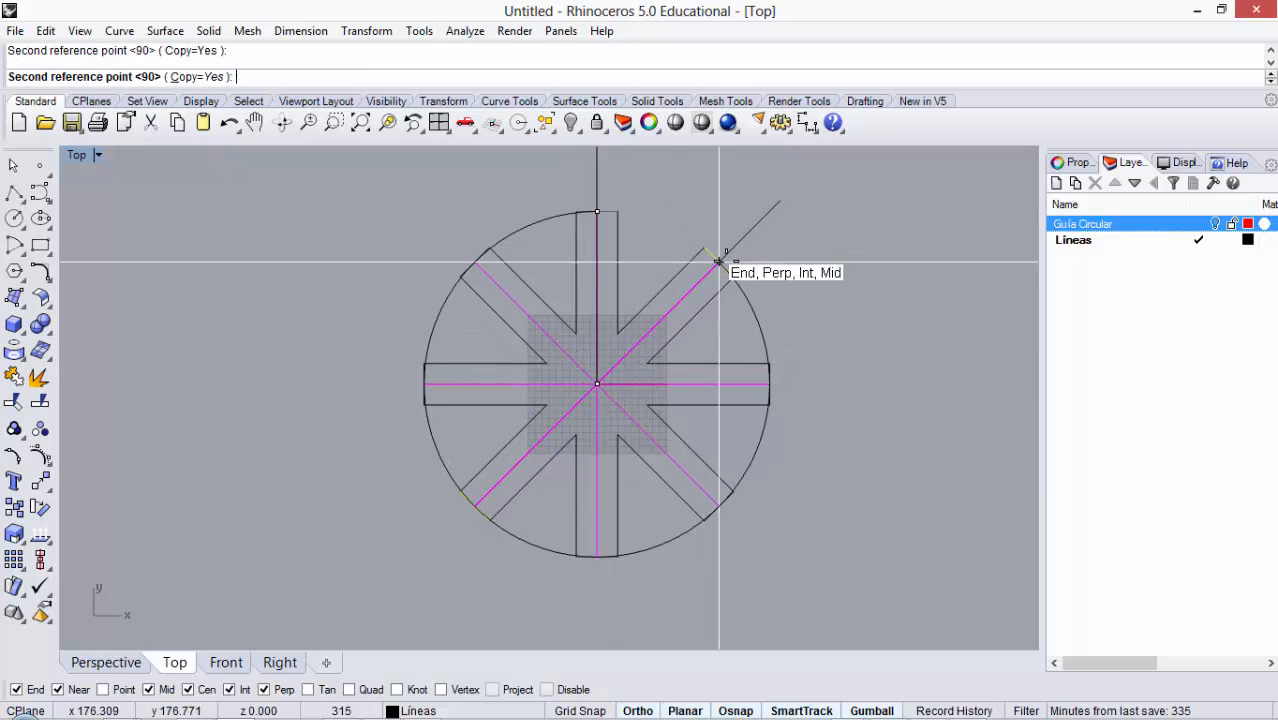
{"action": "left_click", "coordinate": [718, 260]}
{"action": "key", "text": "Escape"}
{"action": "scroll", "coordinate": [612, 295], "scroll_direction": "down", "scroll_amount": 3}
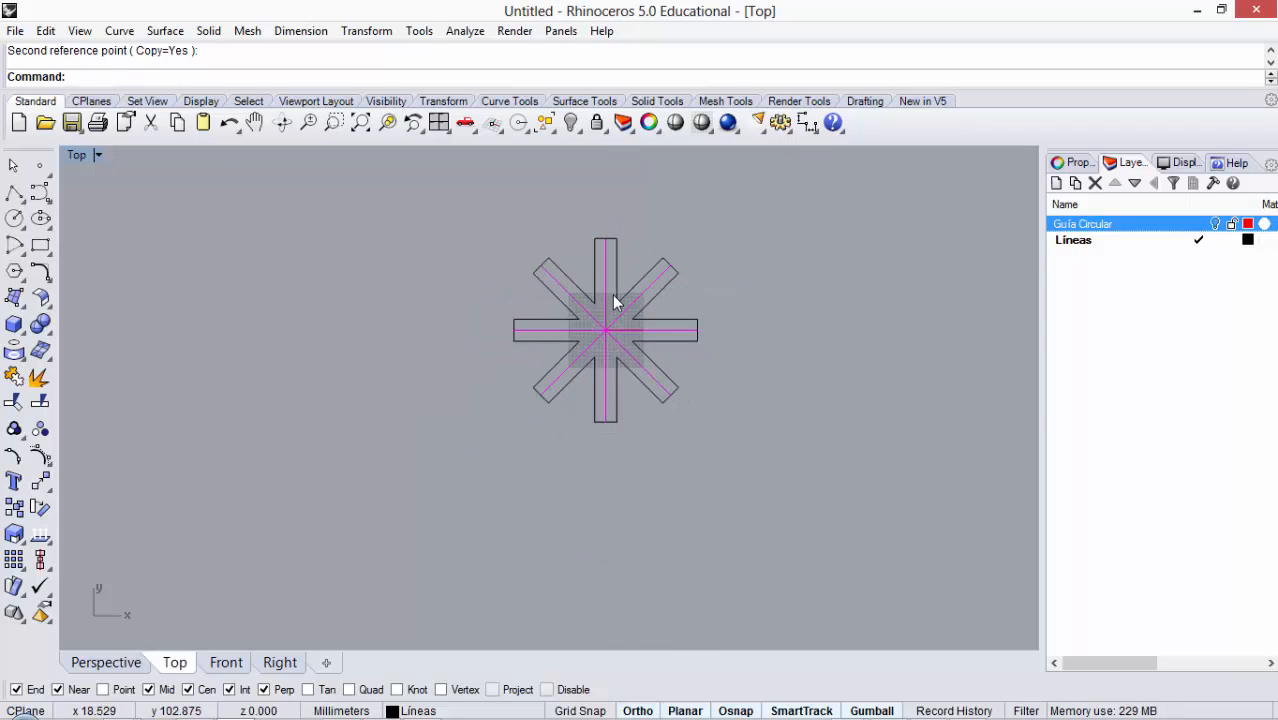
Step: Select the four magenta centre lines where they cross and hide them
{"action": "scroll", "coordinate": [605, 348], "scroll_direction": "up", "scroll_amount": 6}
{"action": "scroll", "coordinate": [600, 360], "scroll_direction": "down", "scroll_amount": 2}
{"action": "left_click_drag", "start_coordinate": [590, 341], "coordinate": [575, 331]}
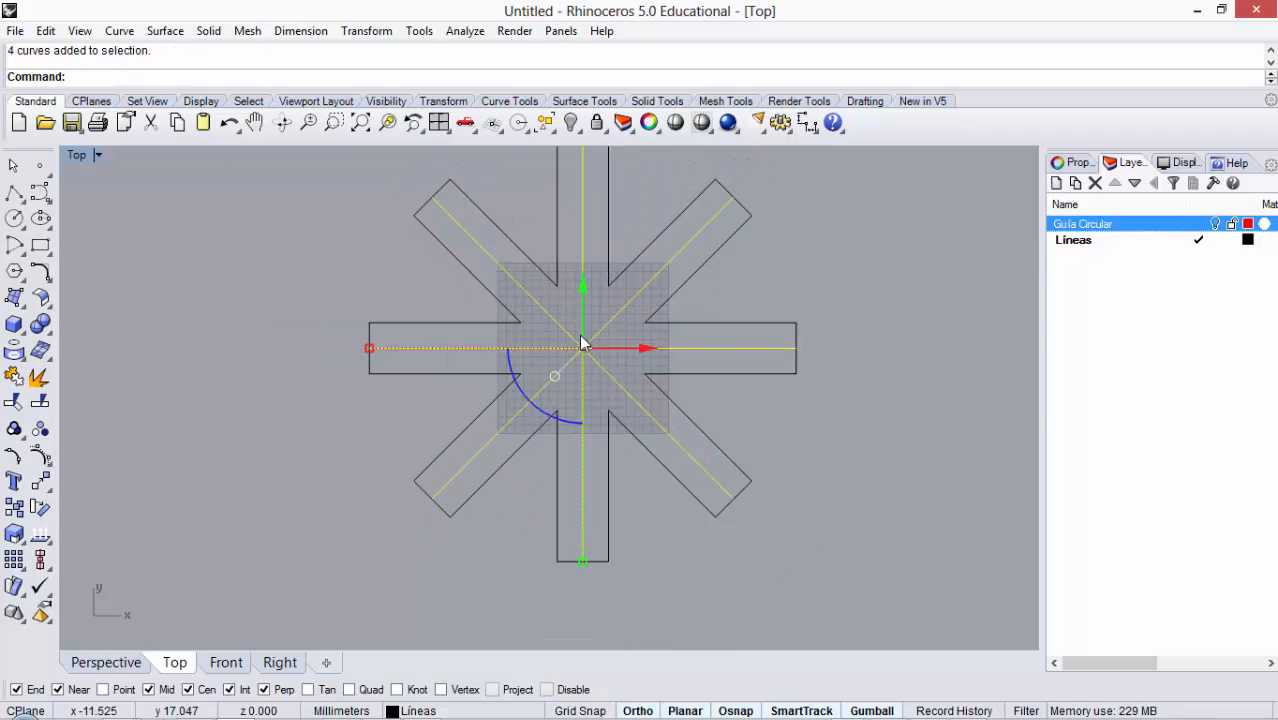
{"action": "left_click", "coordinate": [570, 122]}
{"action": "scroll", "coordinate": [559, 391], "scroll_direction": "down", "scroll_amount": 2}
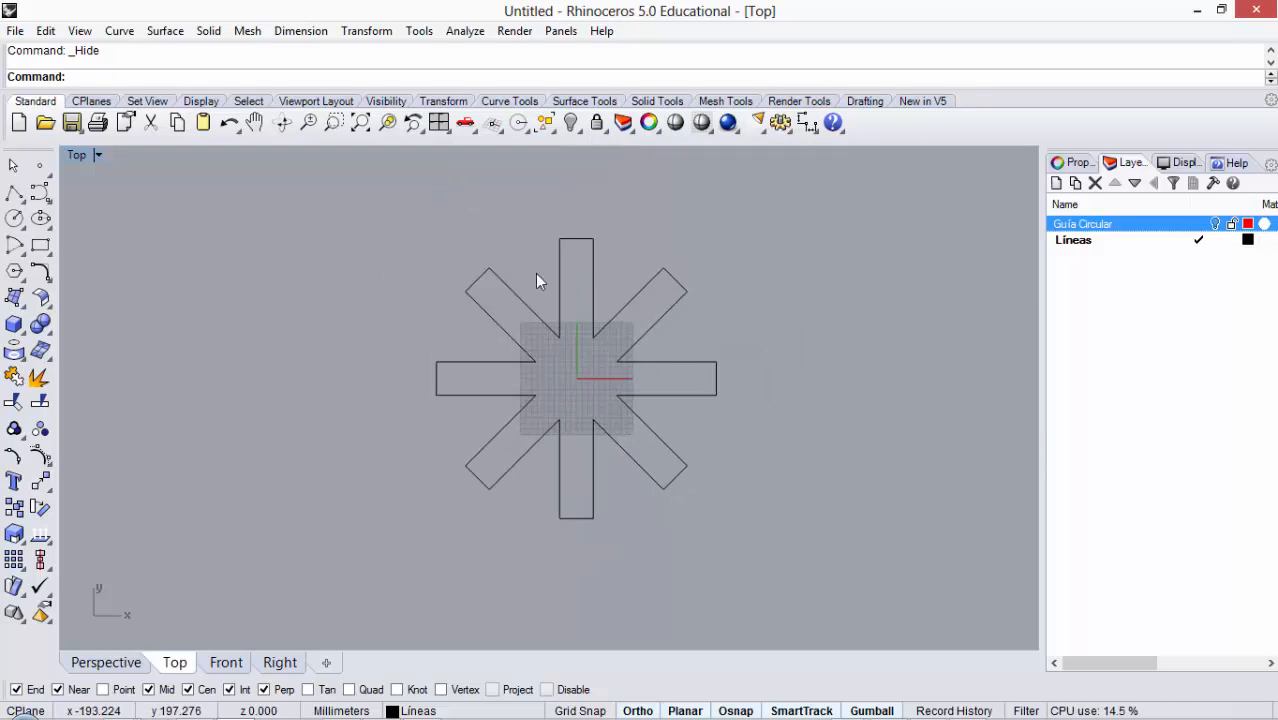
{"action": "scroll", "coordinate": [568, 262], "scroll_direction": "up", "scroll_amount": 1}
{"action": "scroll", "coordinate": [569, 343], "scroll_direction": "down", "scroll_amount": 2}
{"action": "scroll", "coordinate": [569, 359], "scroll_direction": "up", "scroll_amount": 2}
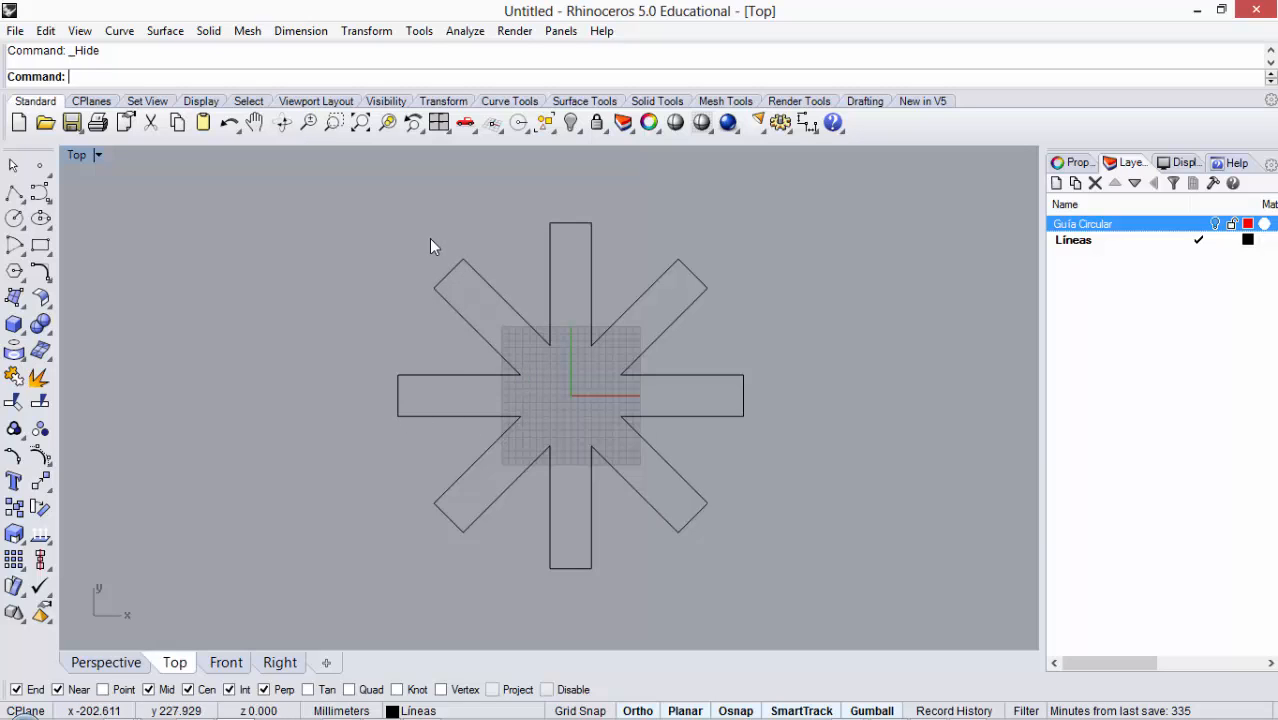
Step: Join all the outline segments of the eight-arm shape into one closed curve and select it to check the result
{"action": "left_click_drag", "start_coordinate": [304, 188], "coordinate": [854, 594]}
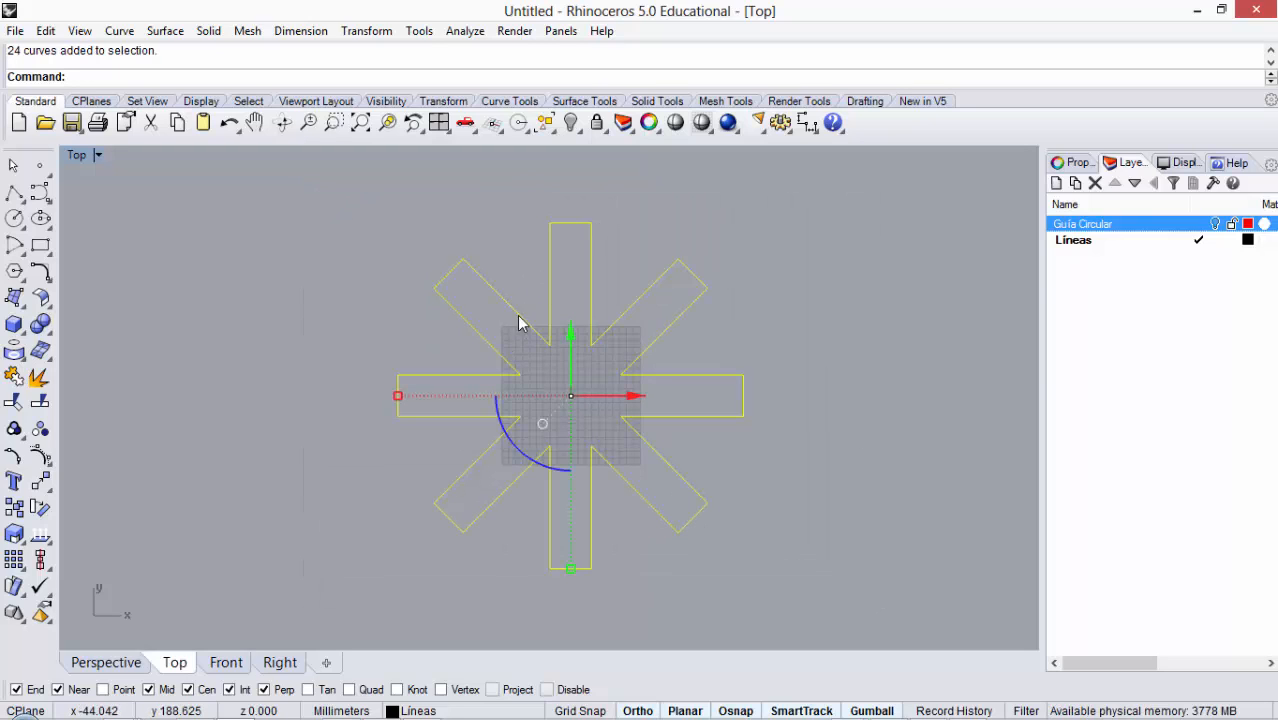
{"action": "left_click", "coordinate": [14, 380]}
{"action": "scroll", "coordinate": [585, 335], "scroll_direction": "up", "scroll_amount": 1}
{"action": "left_click", "coordinate": [594, 290]}
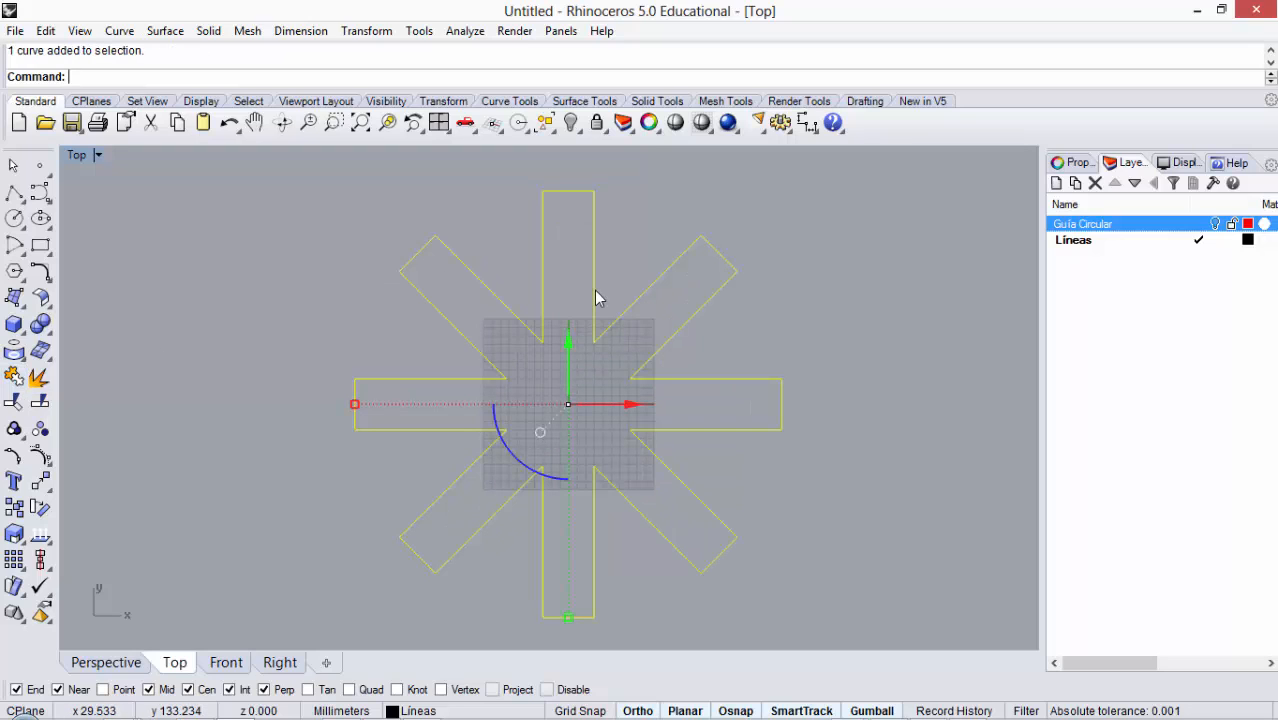
{"action": "left_click", "coordinate": [887, 354]}
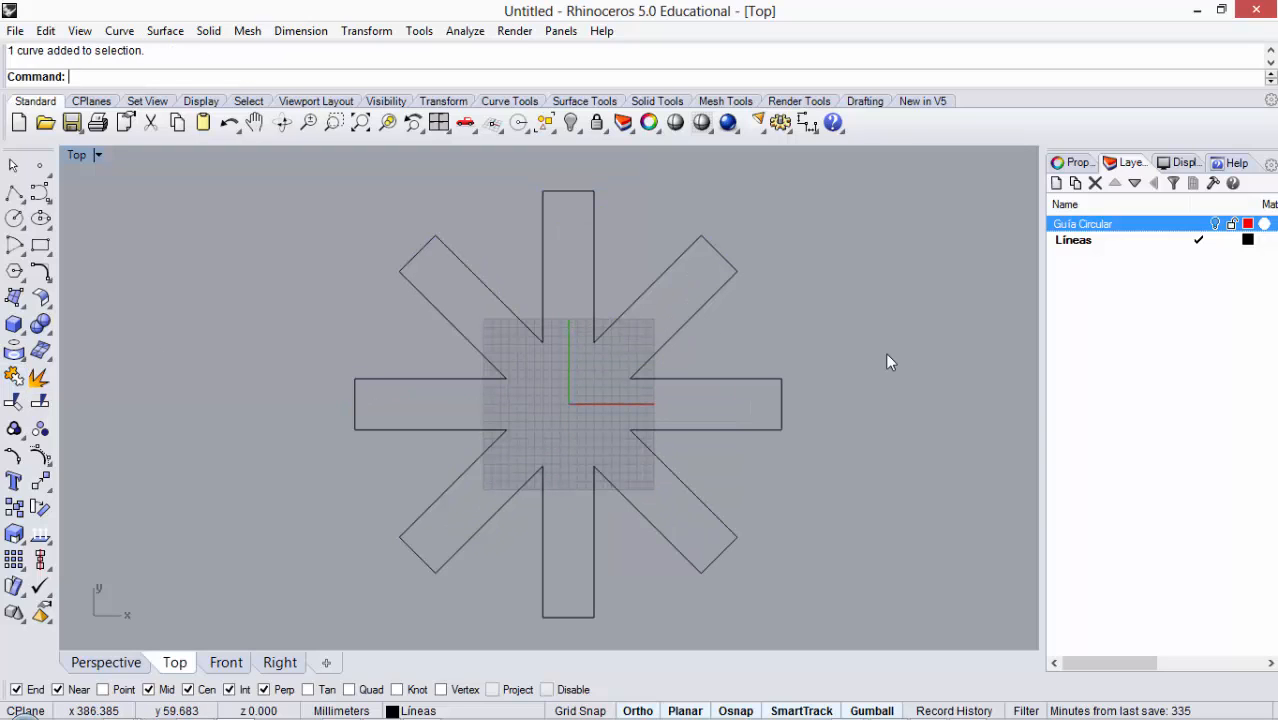
{"action": "left_click", "coordinate": [698, 316]}
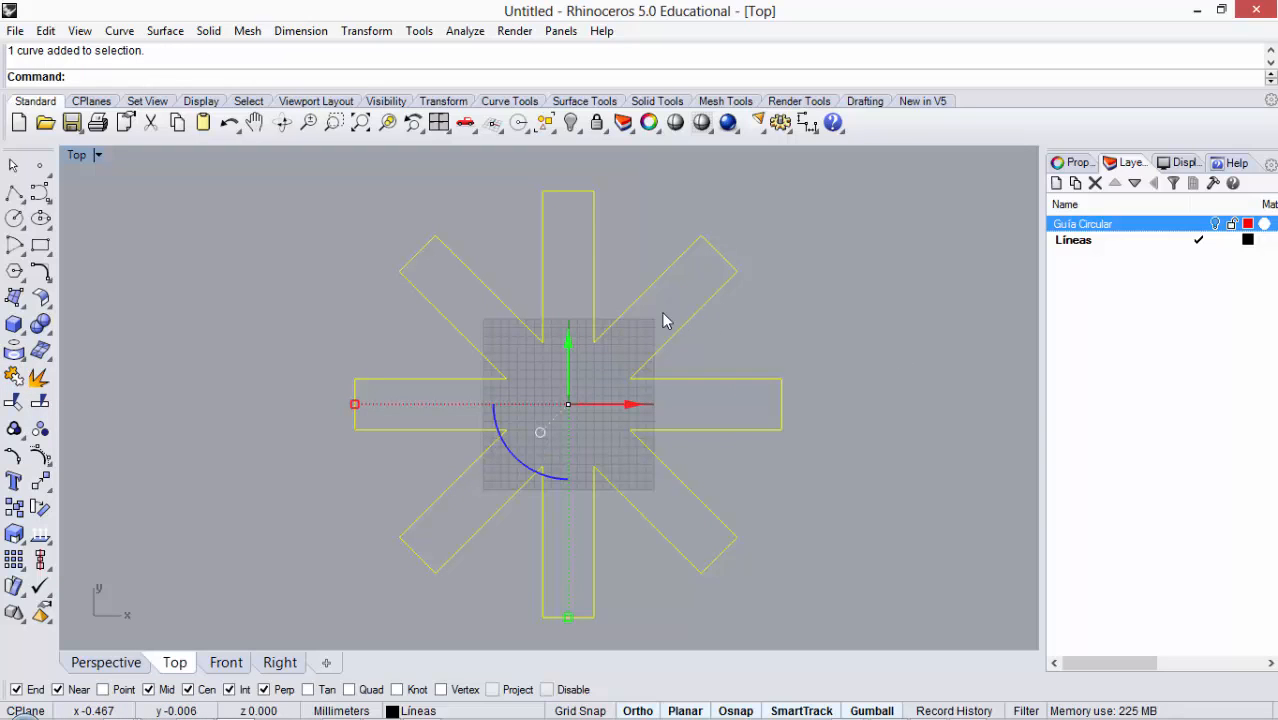
Step: Explode the joined eight-arm outline into separate line segments
{"action": "left_click", "coordinate": [266, 357]}
{"action": "left_click", "coordinate": [595, 270]}
{"action": "left_click", "coordinate": [38, 376]}
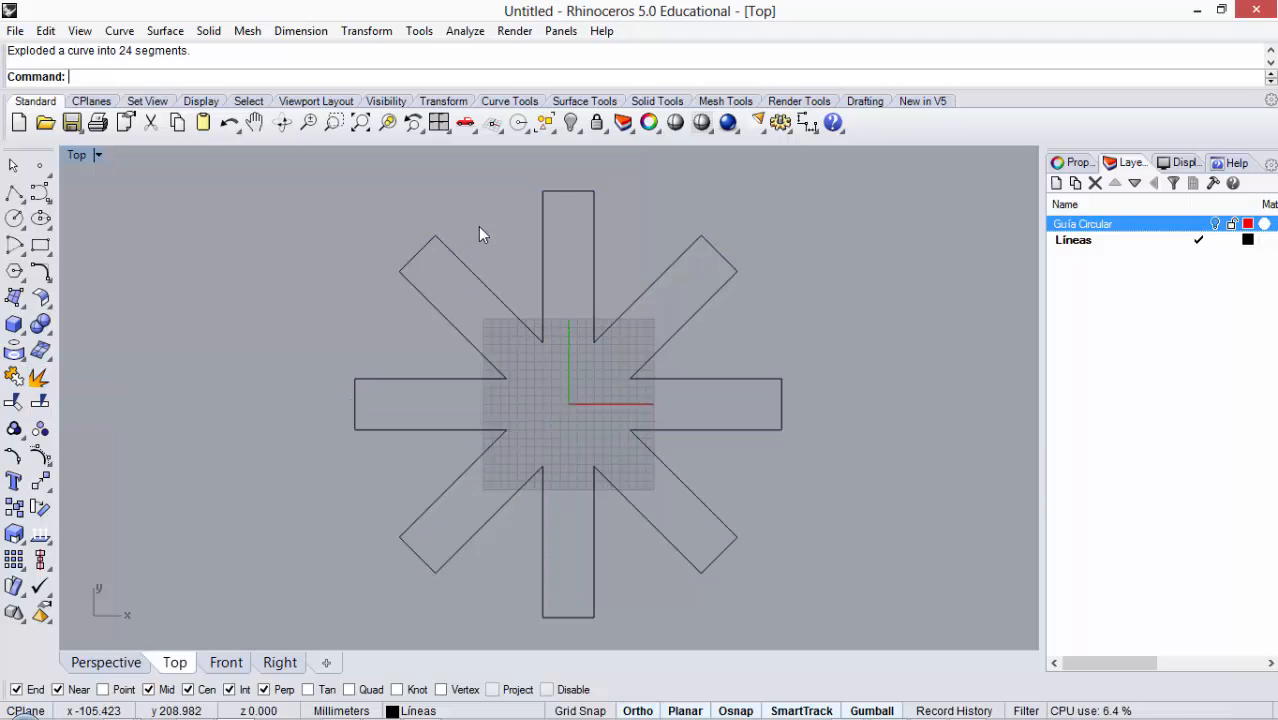
Step: Select individual segments of the upper arms one by one to check that the outline is made of separate lines
{"action": "left_click", "coordinate": [454, 257]}
{"action": "left_click", "coordinate": [547, 240]}
{"action": "left_click", "coordinate": [598, 243]}
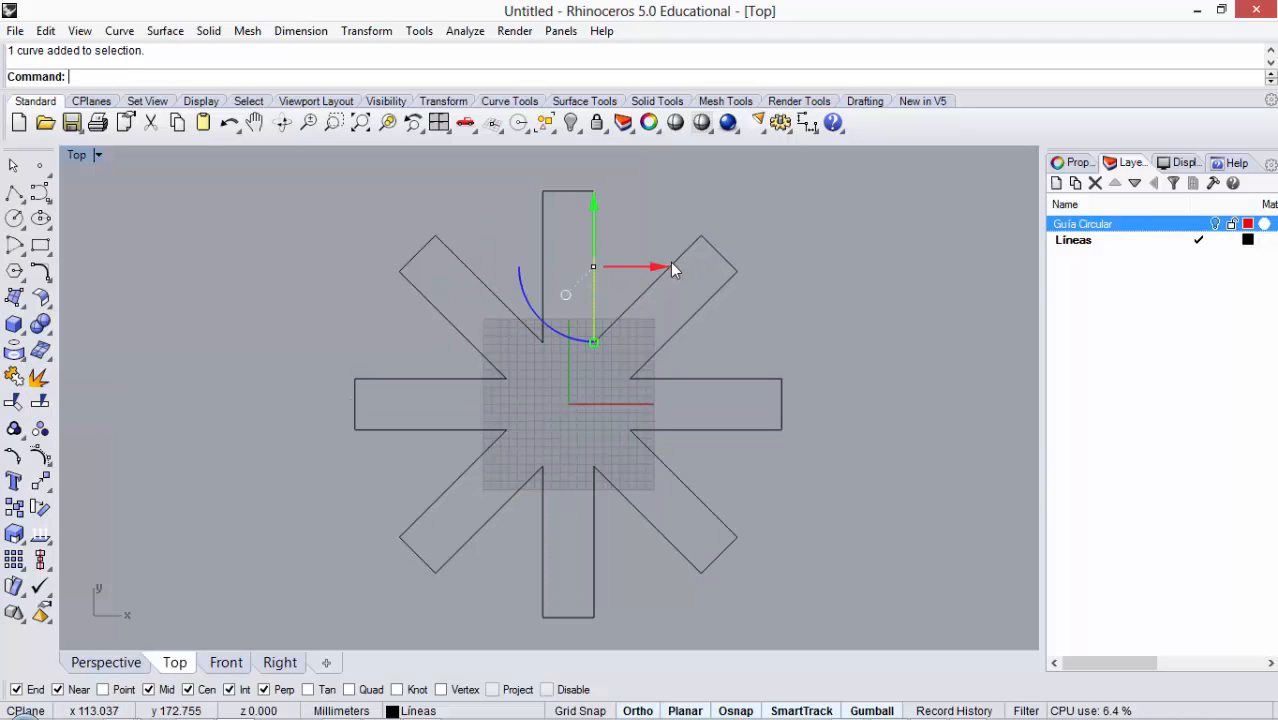
{"action": "left_click", "coordinate": [670, 262]}
{"action": "left_click", "coordinate": [765, 227]}
{"action": "scroll", "coordinate": [672, 240], "scroll_direction": "down", "scroll_amount": 1}
{"action": "scroll", "coordinate": [671, 240], "scroll_direction": "up", "scroll_amount": 2}
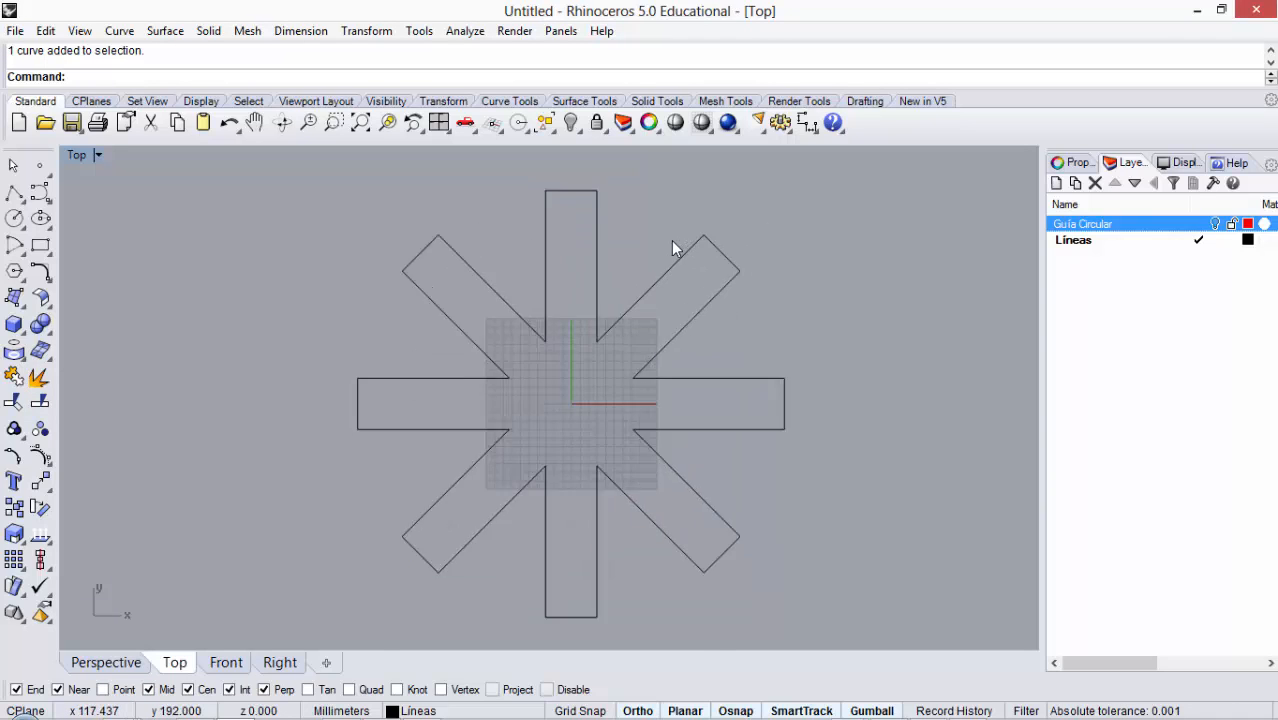
{"action": "scroll", "coordinate": [591, 237], "scroll_direction": "down", "scroll_amount": 1}
{"action": "scroll", "coordinate": [588, 238], "scroll_direction": "down", "scroll_amount": 1}
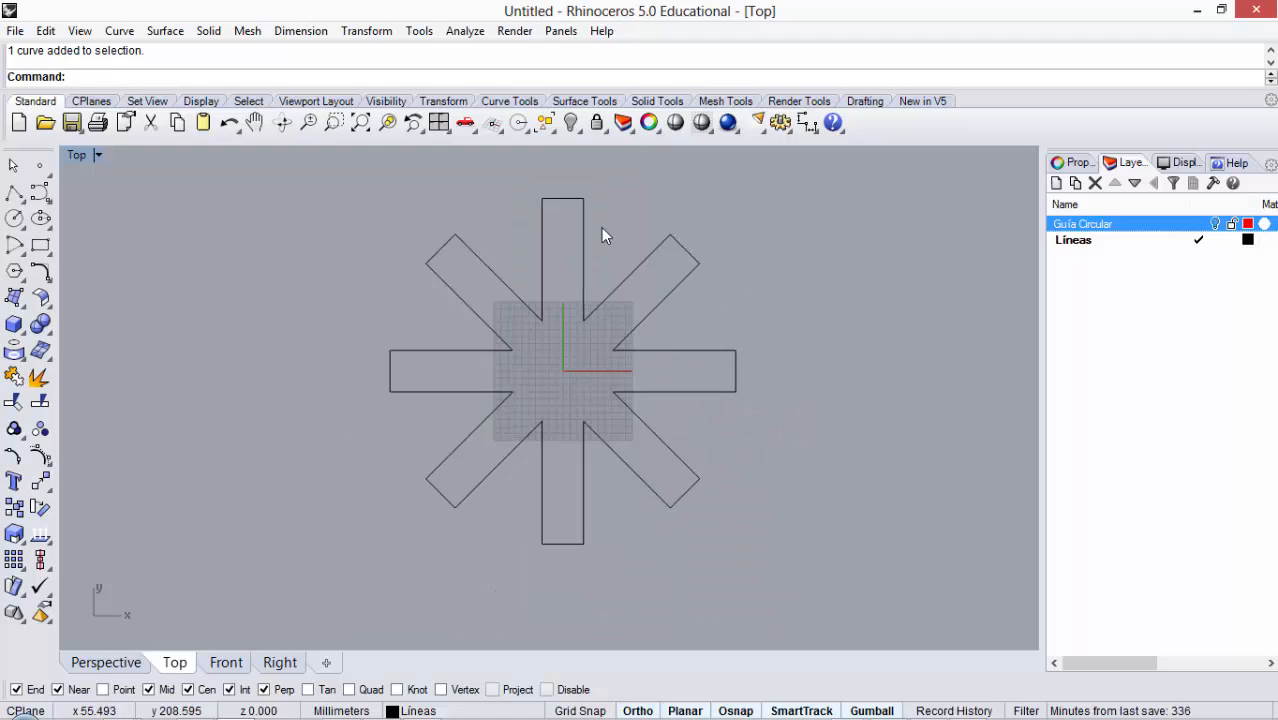
{"action": "scroll", "coordinate": [598, 228], "scroll_direction": "up", "scroll_amount": 1}
{"action": "left_click", "coordinate": [557, 193]}
{"action": "left_click", "coordinate": [615, 246]}
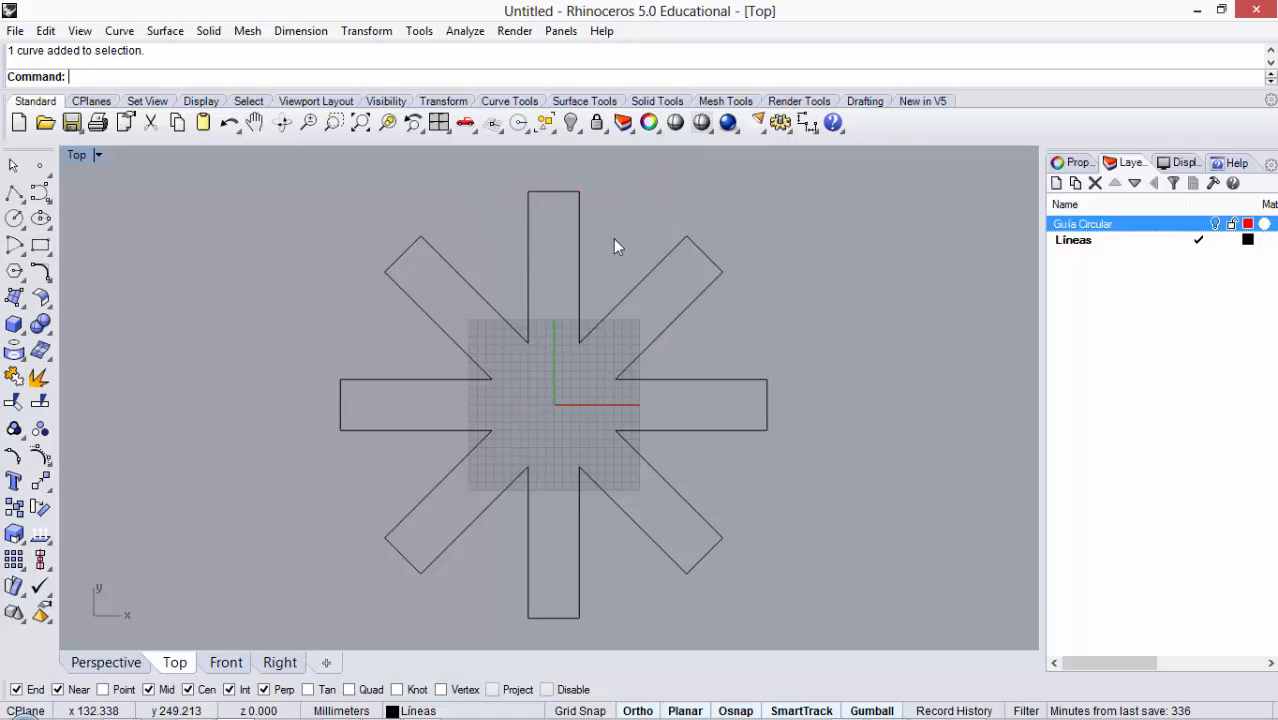
Step: Select the end-cap segments of all arms except the vertical upper arm and delete them
{"action": "left_click", "coordinate": [407, 252]}
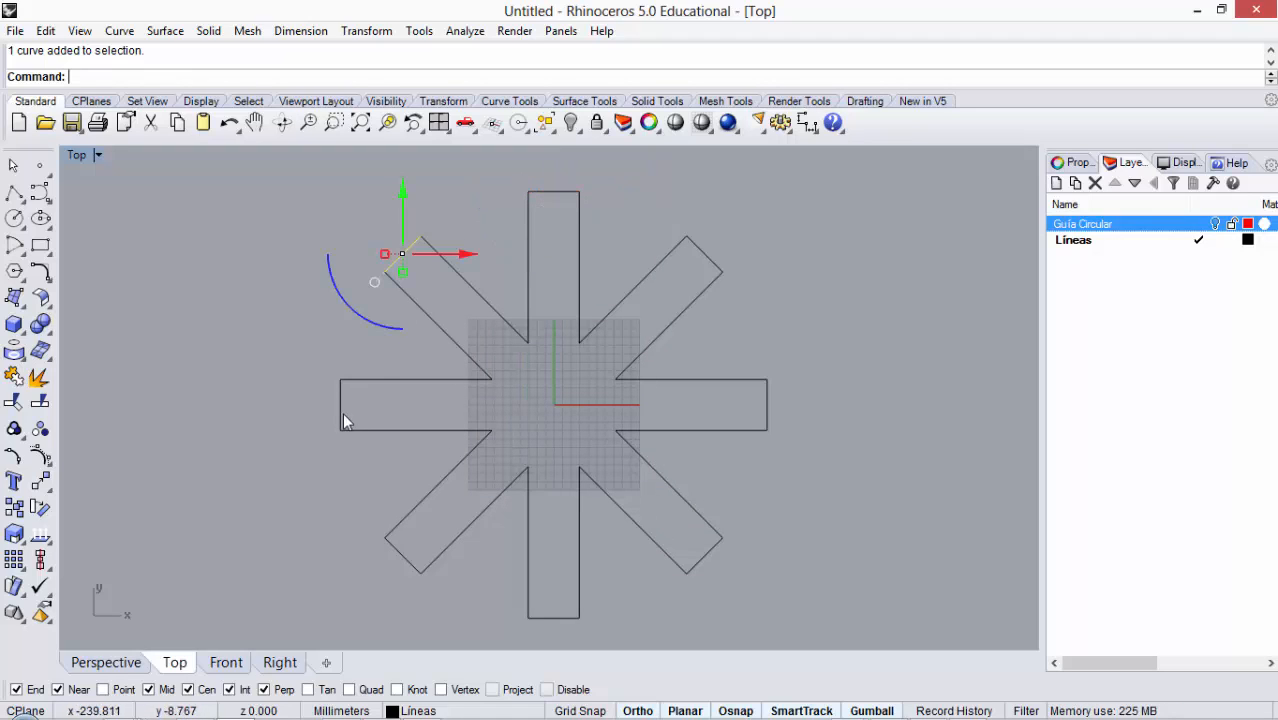
{"action": "left_click", "coordinate": [407, 560], "text": "shift"}
{"action": "left_click", "coordinate": [553, 618], "text": "shift"}
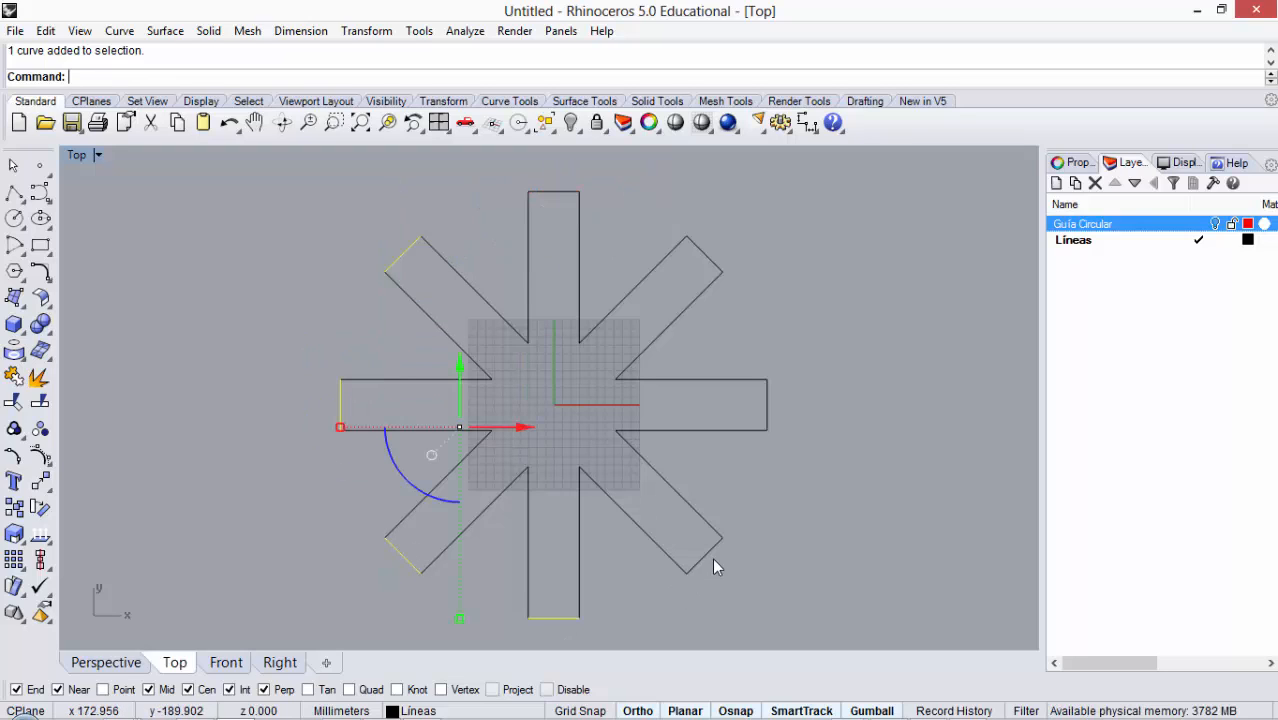
{"action": "left_click", "coordinate": [714, 548], "text": "shift"}
{"action": "left_click", "coordinate": [767, 404], "text": "shift"}
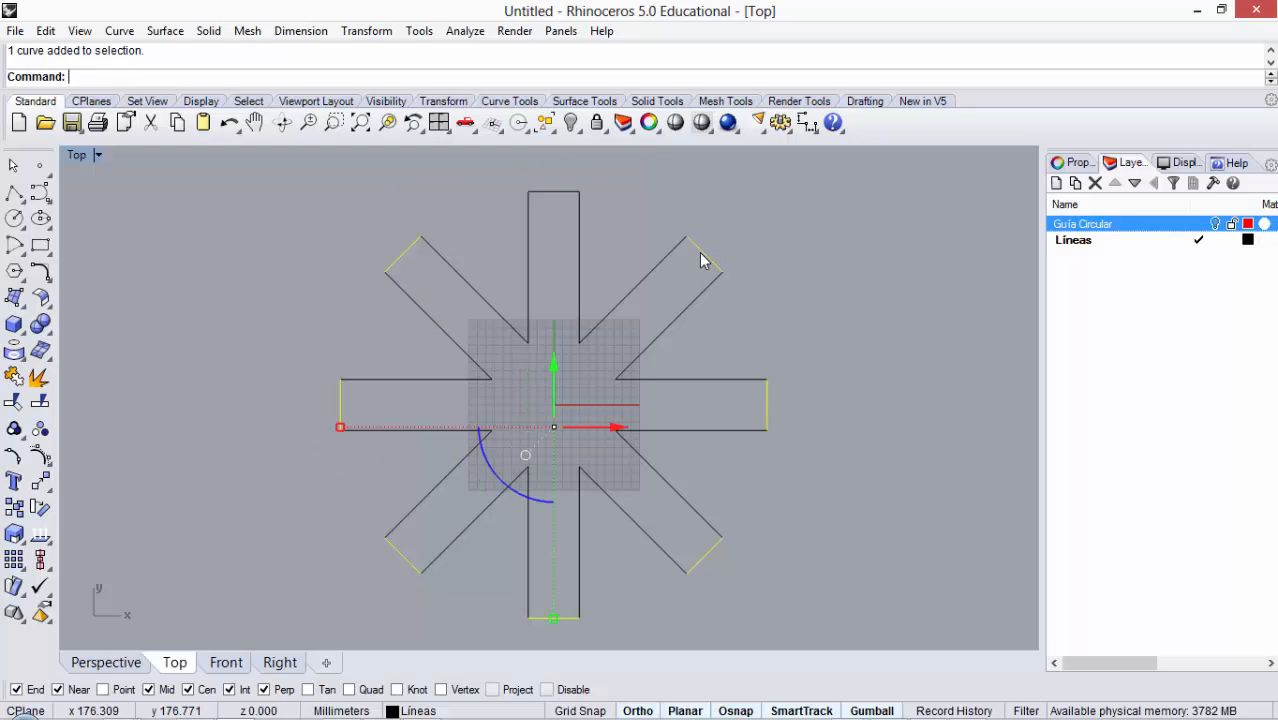
{"action": "key", "text": "Delete"}
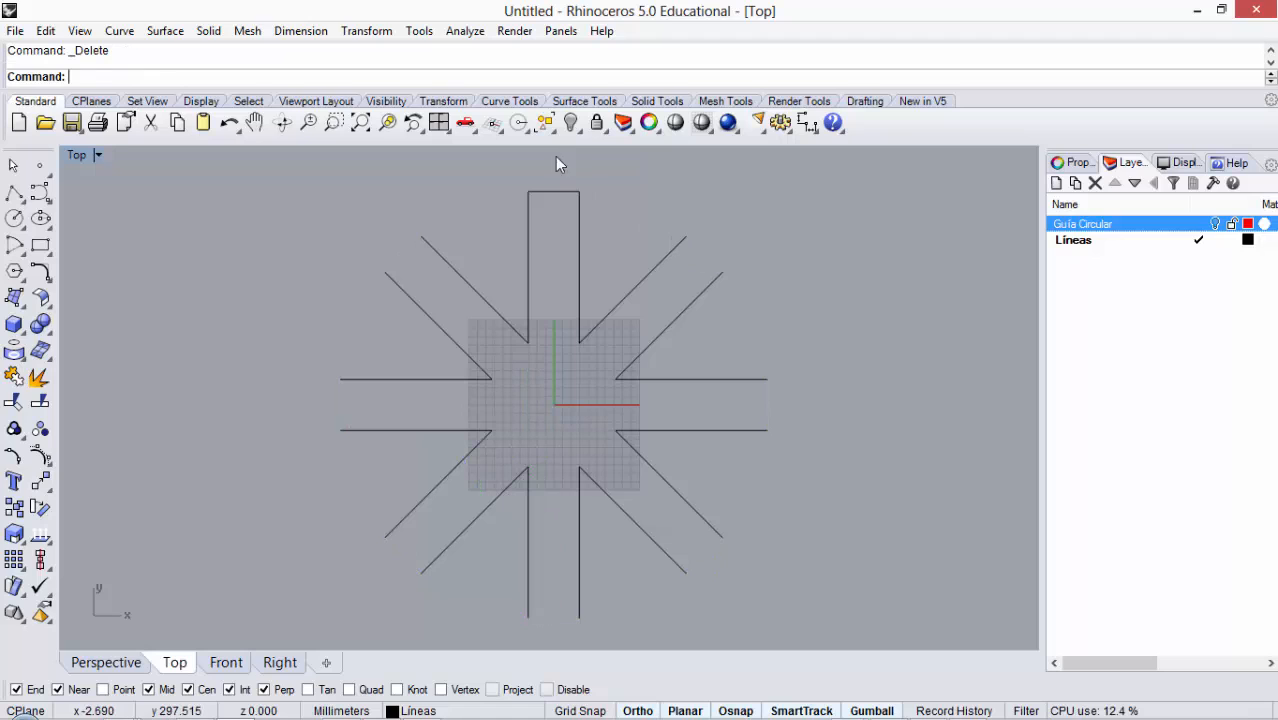
Step: Draw a horizontal polyline across the upper arm, joining the midpoints of its two long sides
{"action": "scroll", "coordinate": [560, 166], "scroll_direction": "up", "scroll_amount": 3}
{"action": "scroll", "coordinate": [584, 210], "scroll_direction": "down", "scroll_amount": 3}
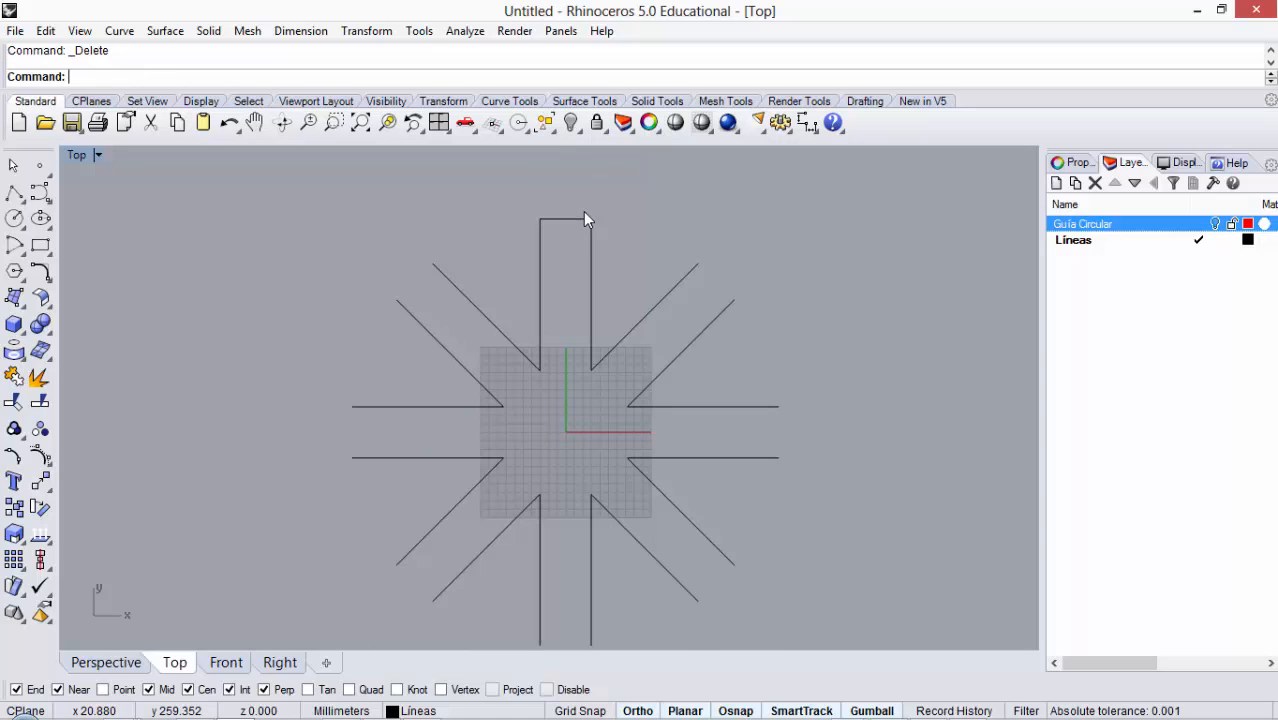
{"action": "scroll", "coordinate": [702, 228], "scroll_direction": "down", "scroll_amount": 3}
{"action": "scroll", "coordinate": [785, 320], "scroll_direction": "up", "scroll_amount": 2}
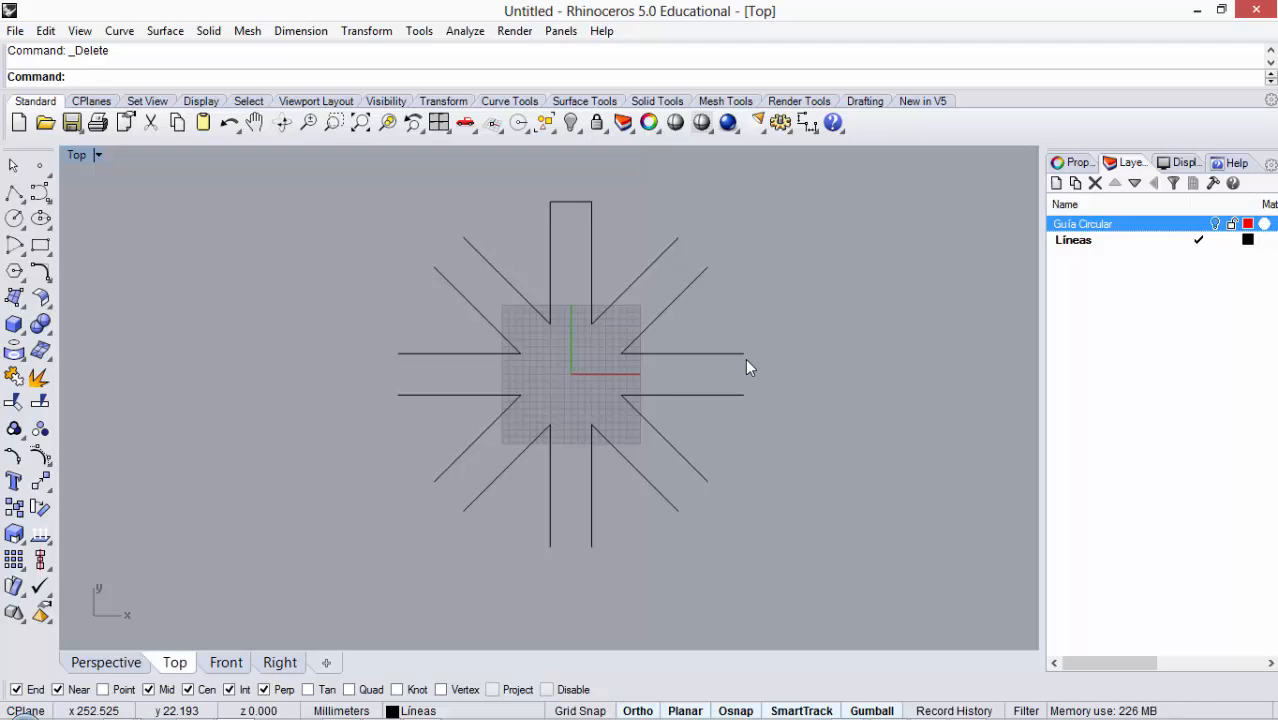
{"action": "scroll", "coordinate": [632, 194], "scroll_direction": "up", "scroll_amount": 3}
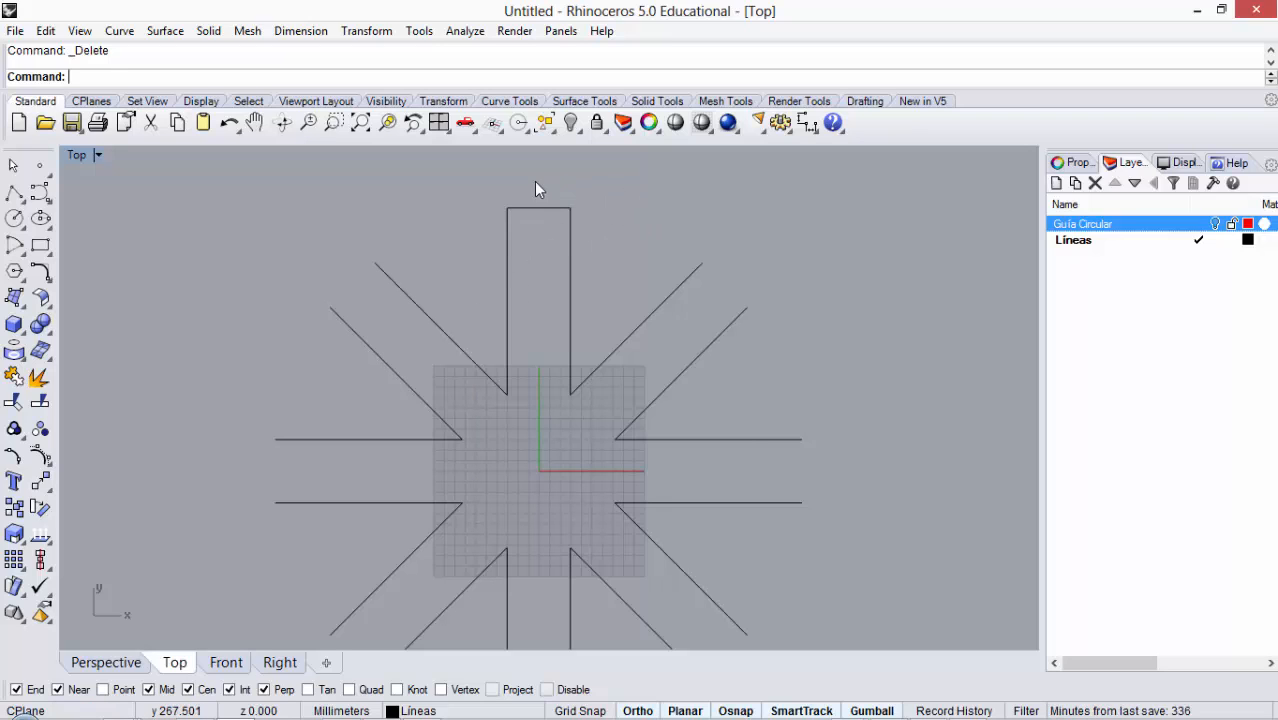
{"action": "scroll", "coordinate": [548, 185], "scroll_direction": "up", "scroll_amount": 3}
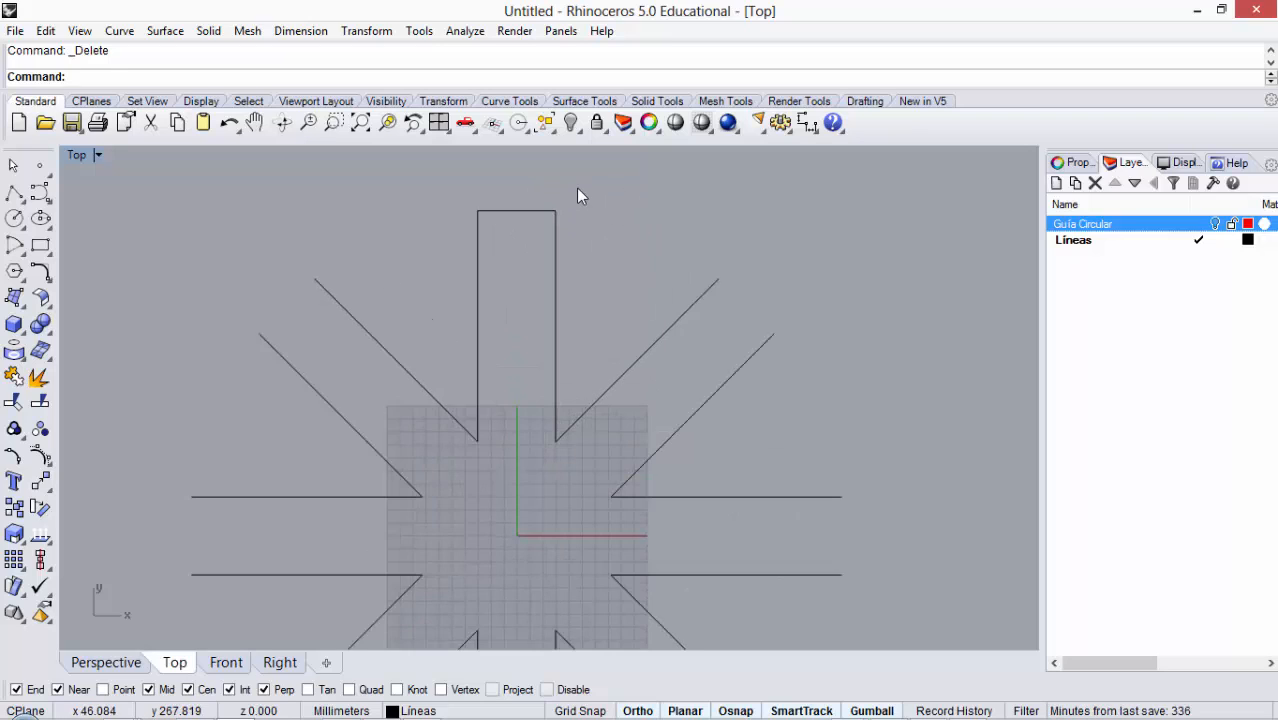
{"action": "left_click", "coordinate": [36, 194]}
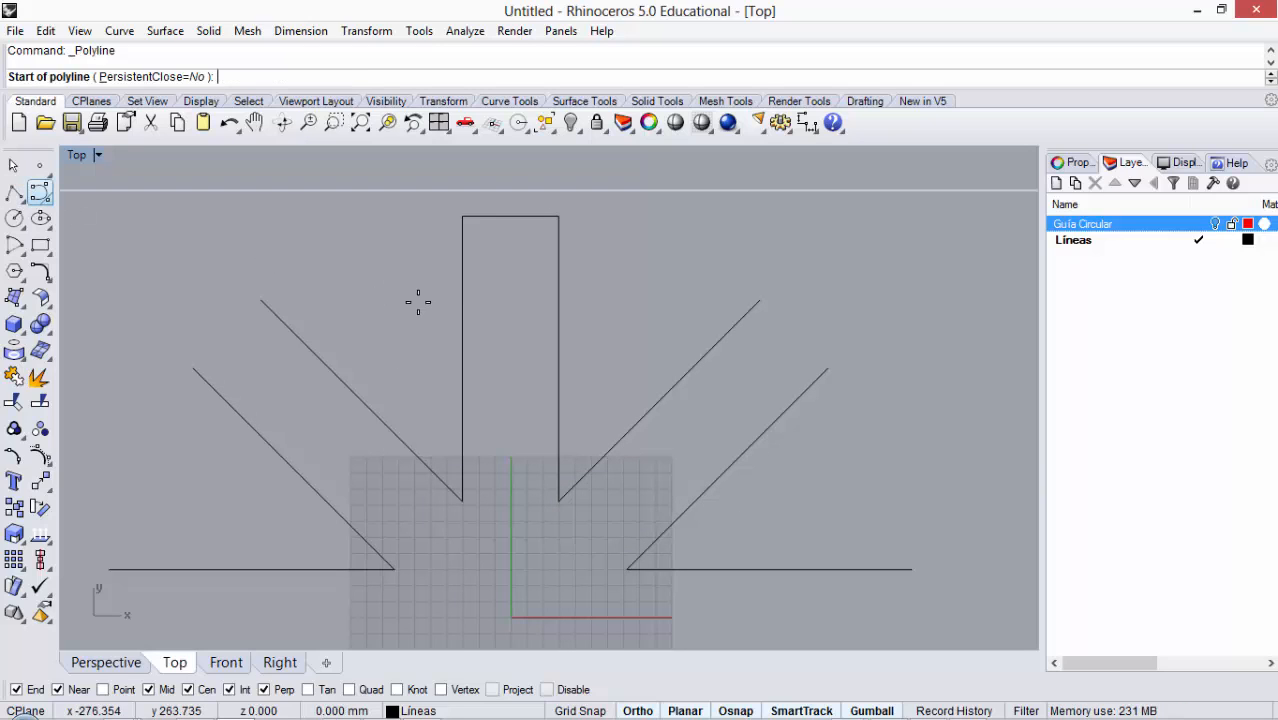
{"action": "left_click", "coordinate": [458, 358]}
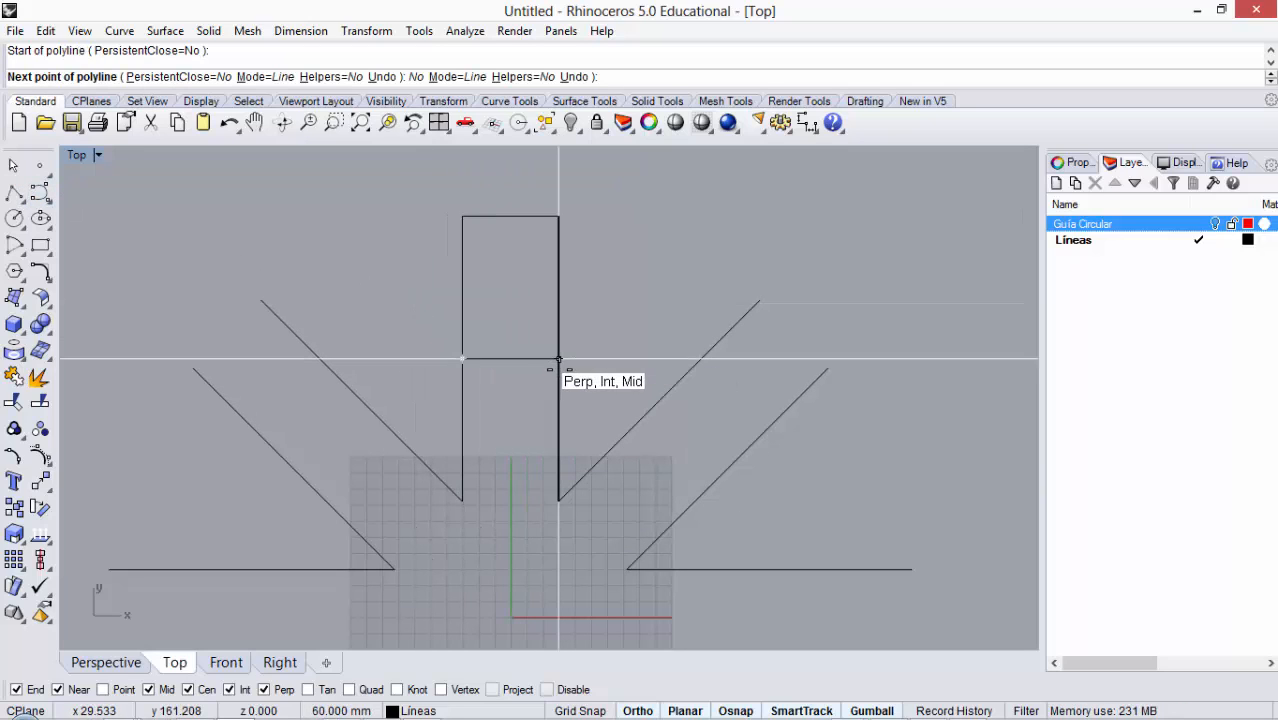
{"action": "left_click", "coordinate": [558, 360]}
{"action": "key", "text": "Return"}
Step: Draw a vertical polyline from the midpoint of the upper arm's end cap to the midpoint of the horizontal crossing line
{"action": "scroll", "coordinate": [517, 337], "scroll_direction": "down", "scroll_amount": 2}
{"action": "scroll", "coordinate": [520, 335], "scroll_direction": "down", "scroll_amount": 2}
{"action": "scroll", "coordinate": [383, 376], "scroll_direction": "up", "scroll_amount": 4}
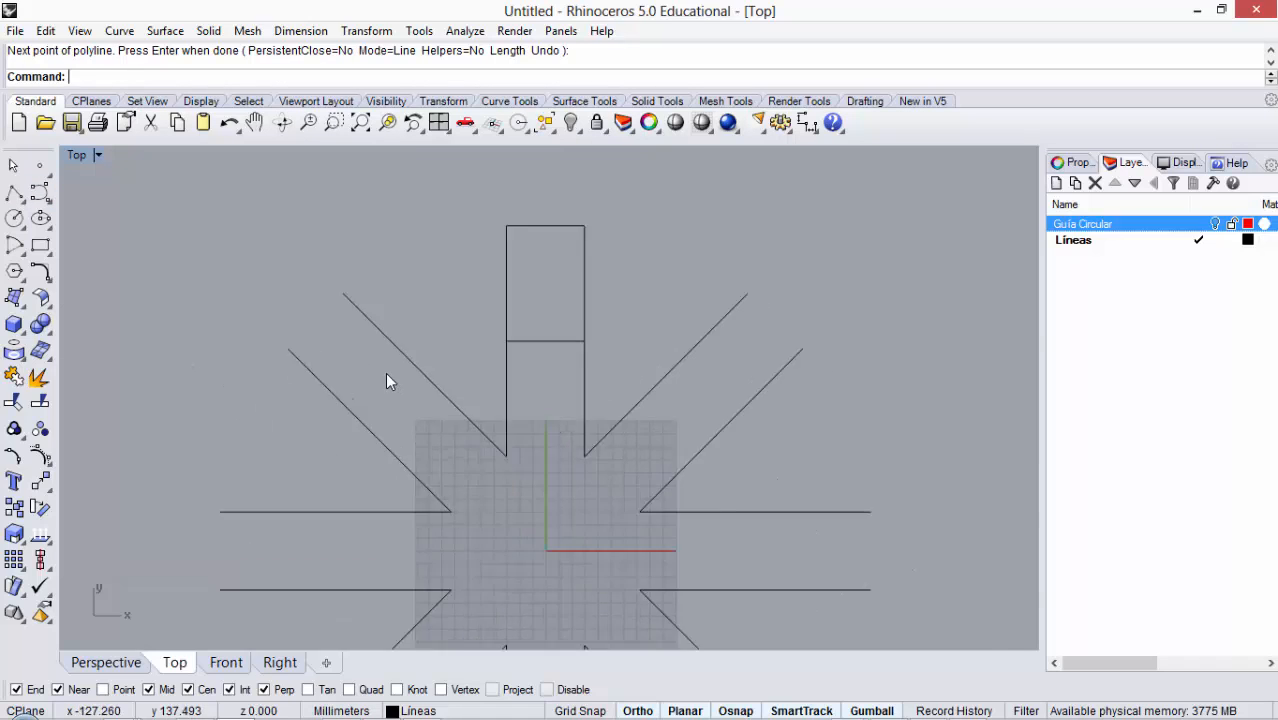
{"action": "right_click", "coordinate": [385, 424]}
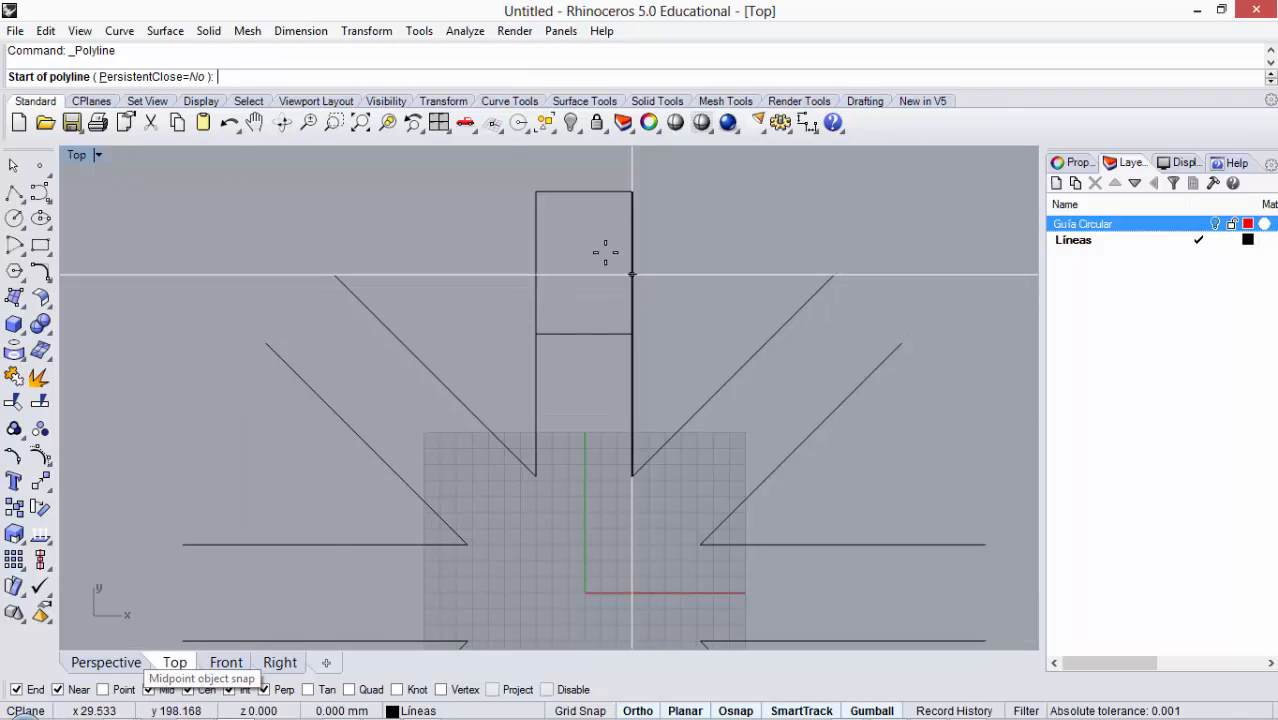
{"action": "scroll", "coordinate": [600, 235], "scroll_direction": "up", "scroll_amount": 3}
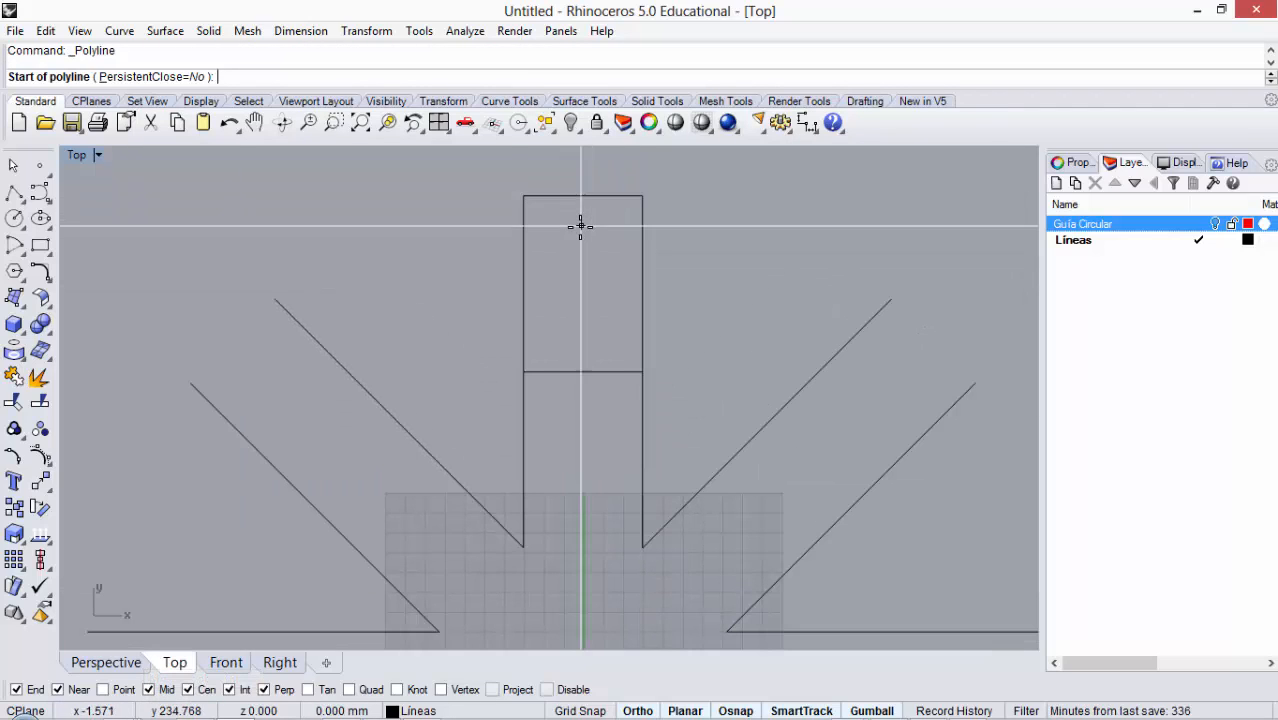
{"action": "left_click", "coordinate": [583, 195]}
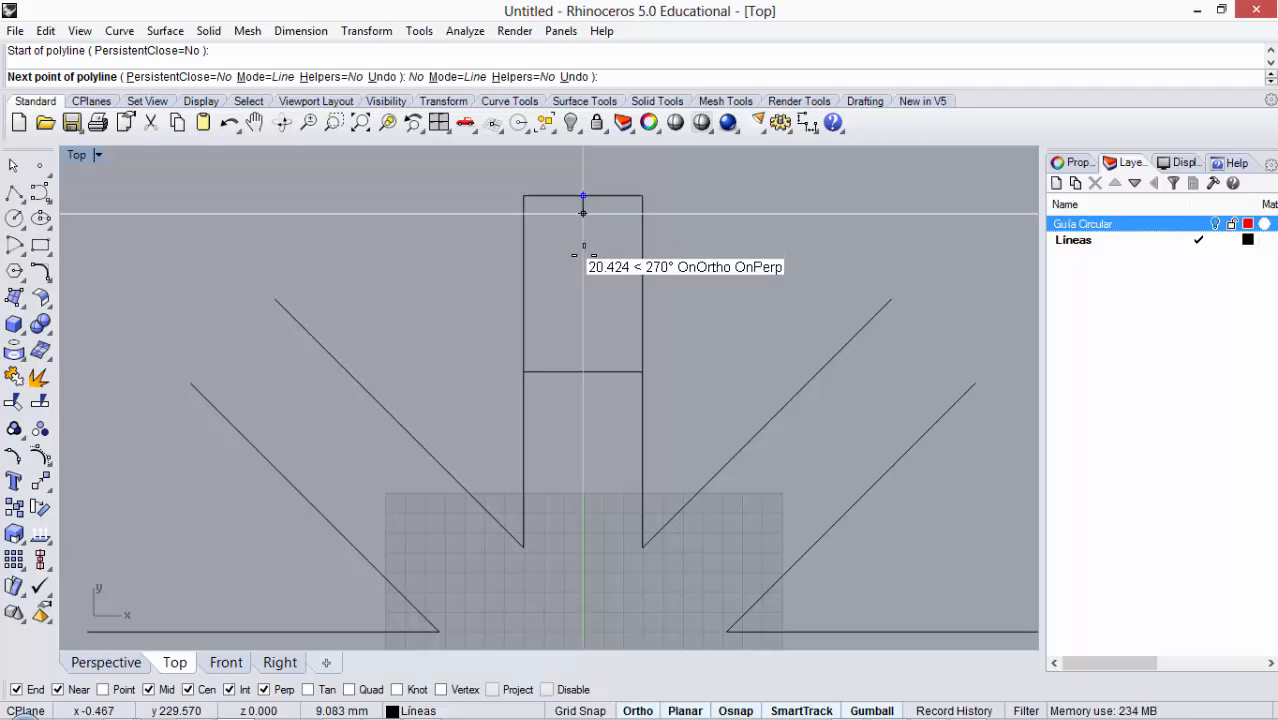
{"action": "left_click", "coordinate": [583, 371]}
{"action": "key", "text": "Return"}
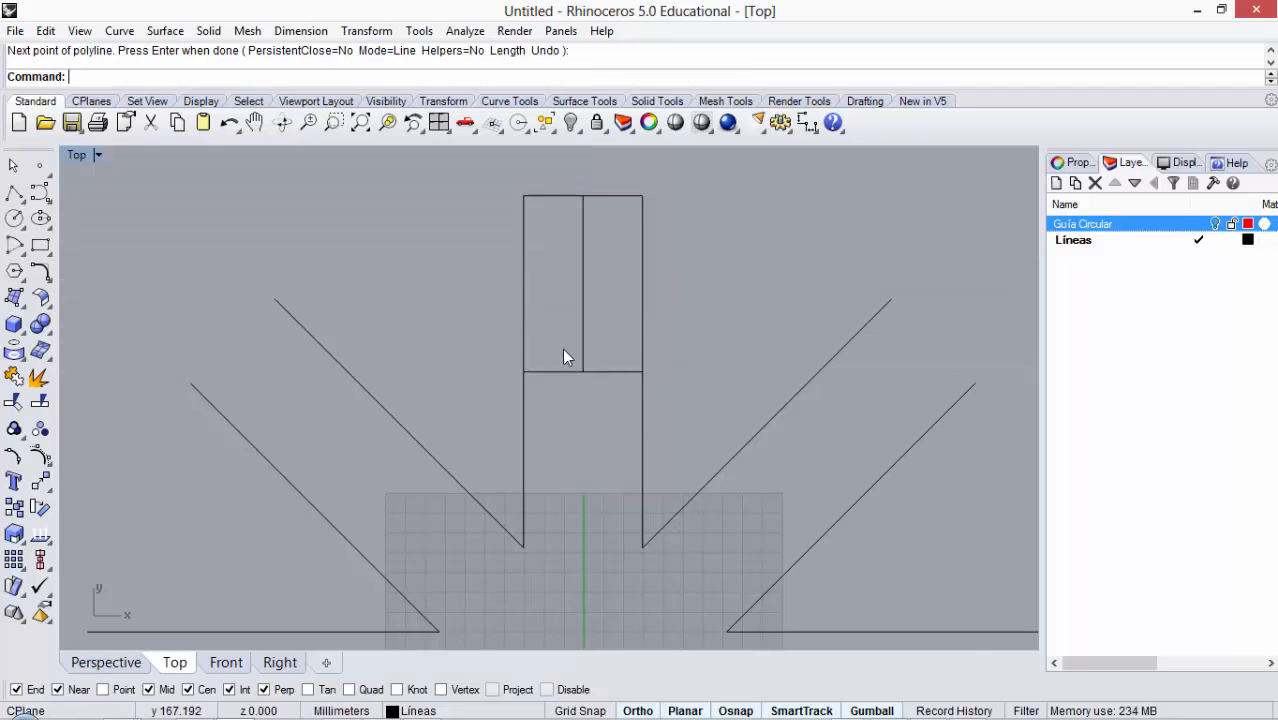
Step: Offset the upper arm's vertical centre line 1.5 mm to its left and to its right in two separate operations
{"action": "scroll", "coordinate": [545, 350], "scroll_direction": "down", "scroll_amount": 3}
{"action": "scroll", "coordinate": [577, 315], "scroll_direction": "up", "scroll_amount": 2}
{"action": "scroll", "coordinate": [570, 199], "scroll_direction": "up", "scroll_amount": 2}
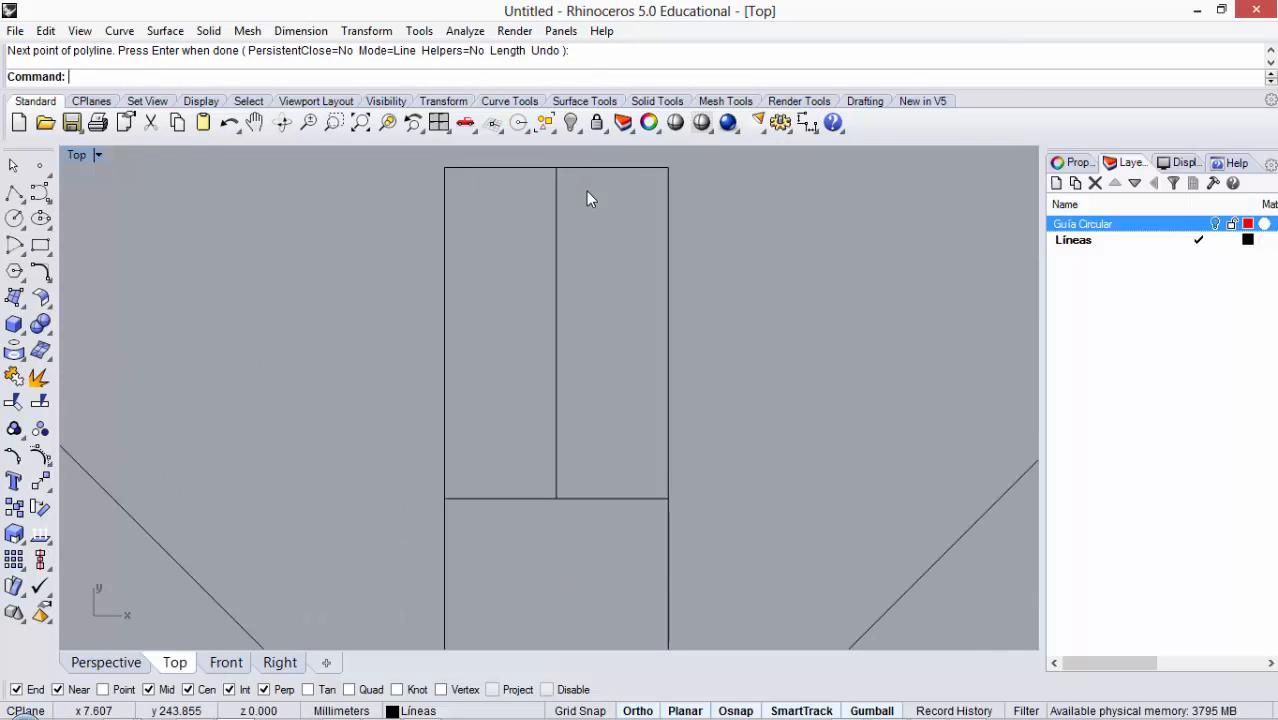
{"action": "scroll", "coordinate": [580, 210], "scroll_direction": "up", "scroll_amount": 1}
{"action": "left_click", "coordinate": [549, 262]}
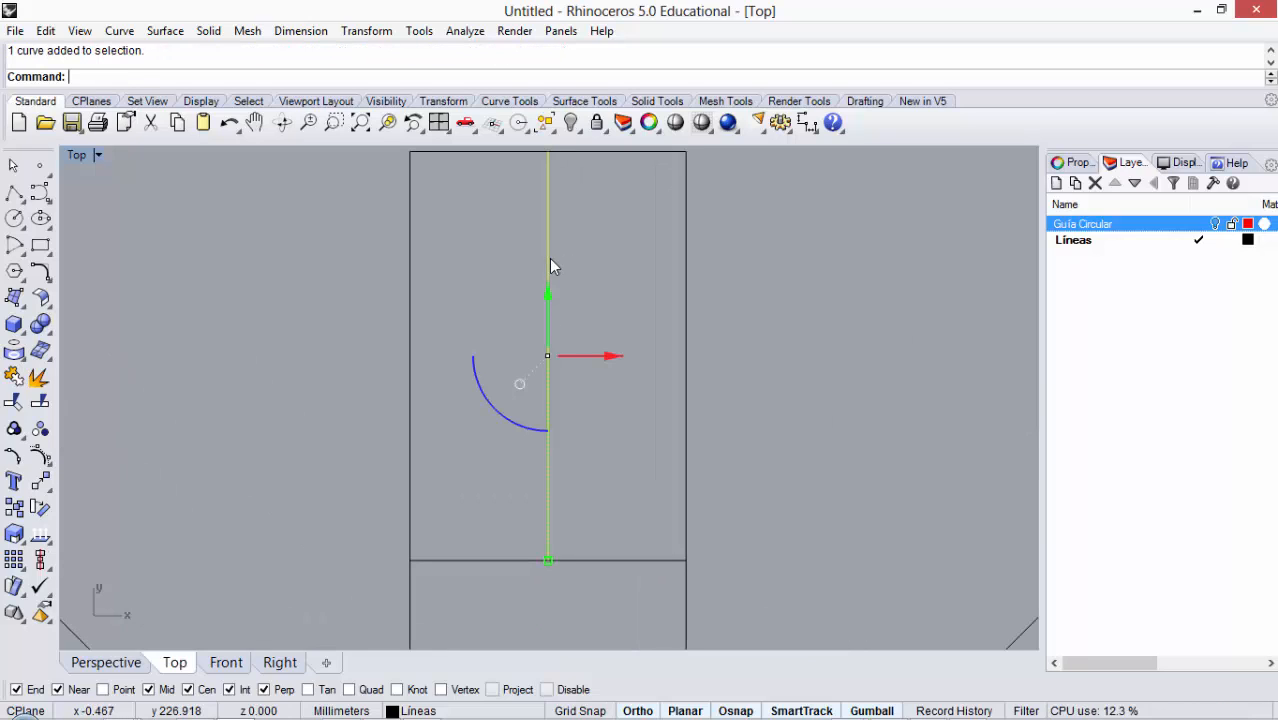
{"action": "type", "text": "Offset"}
{"action": "key", "text": "Return"}
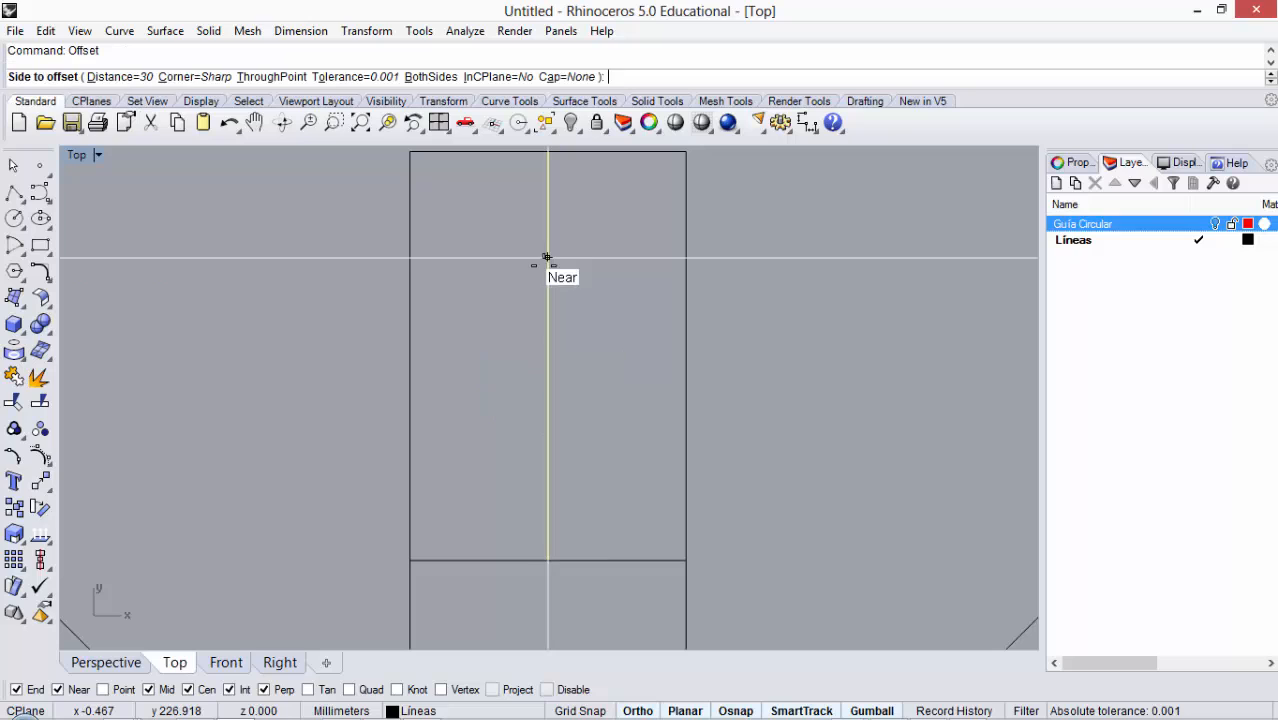
{"action": "type", "text": "1.5"}
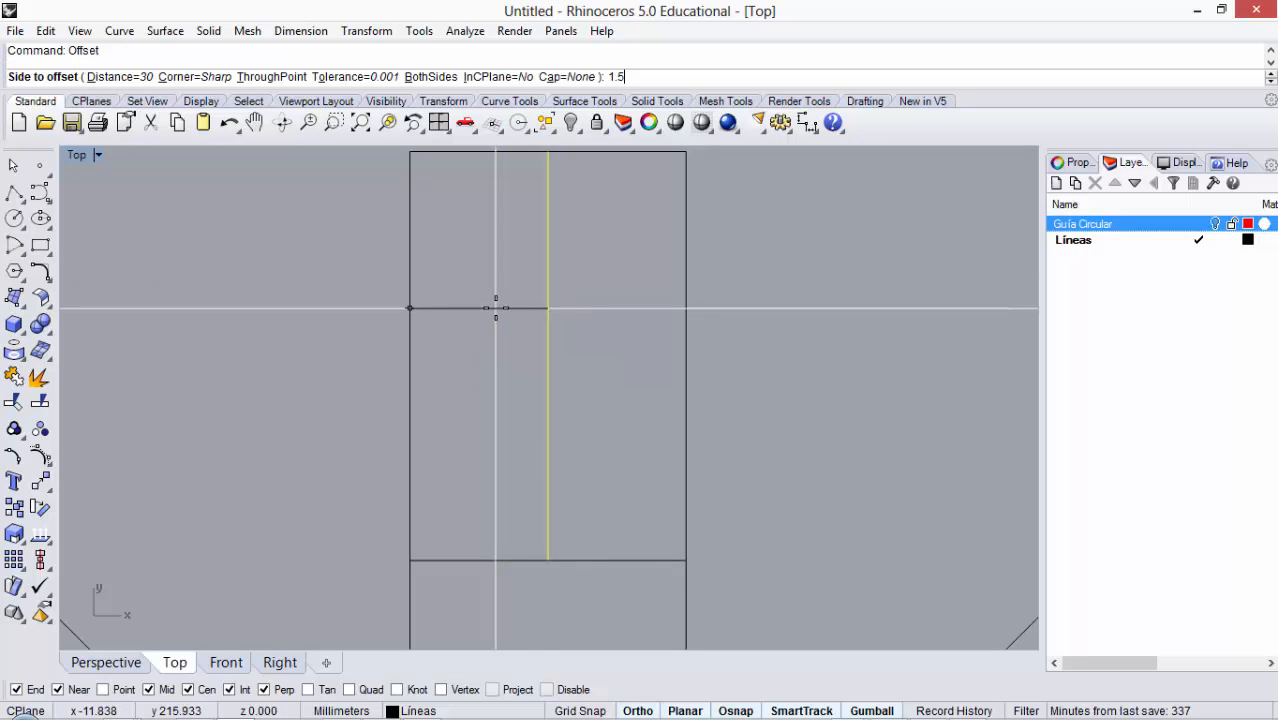
{"action": "key", "text": "Return"}
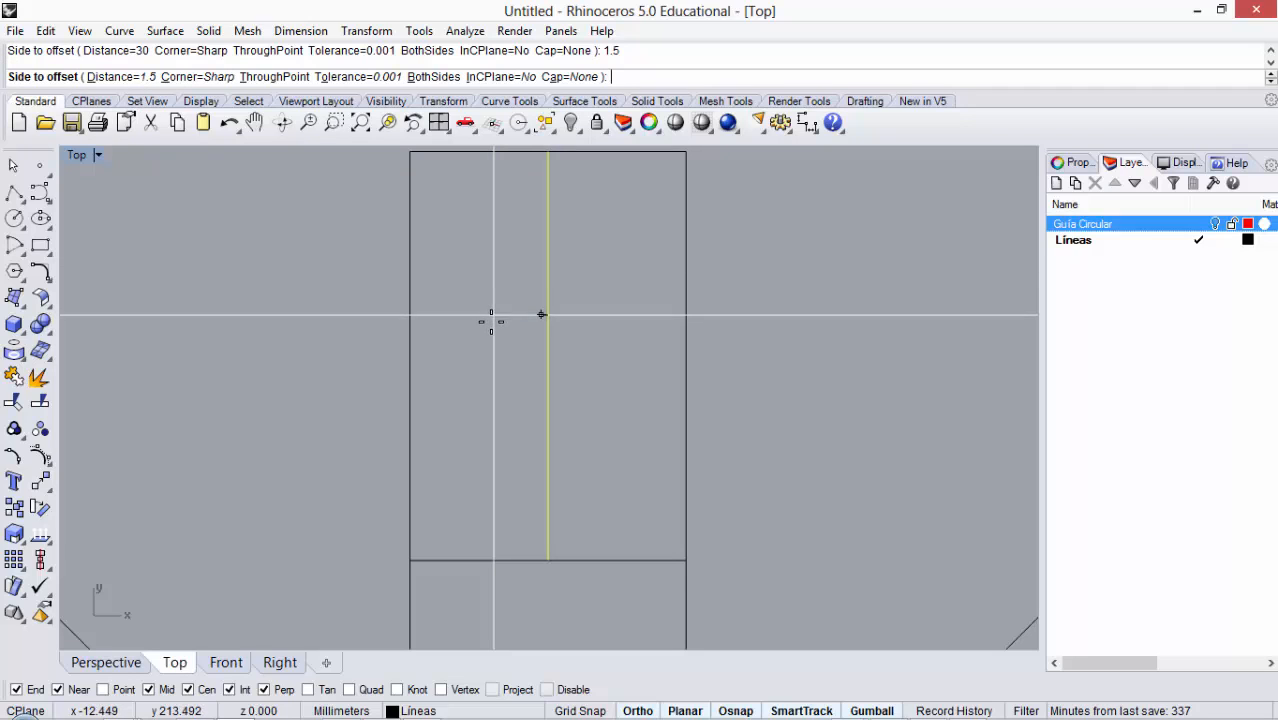
{"action": "left_click", "coordinate": [485, 304]}
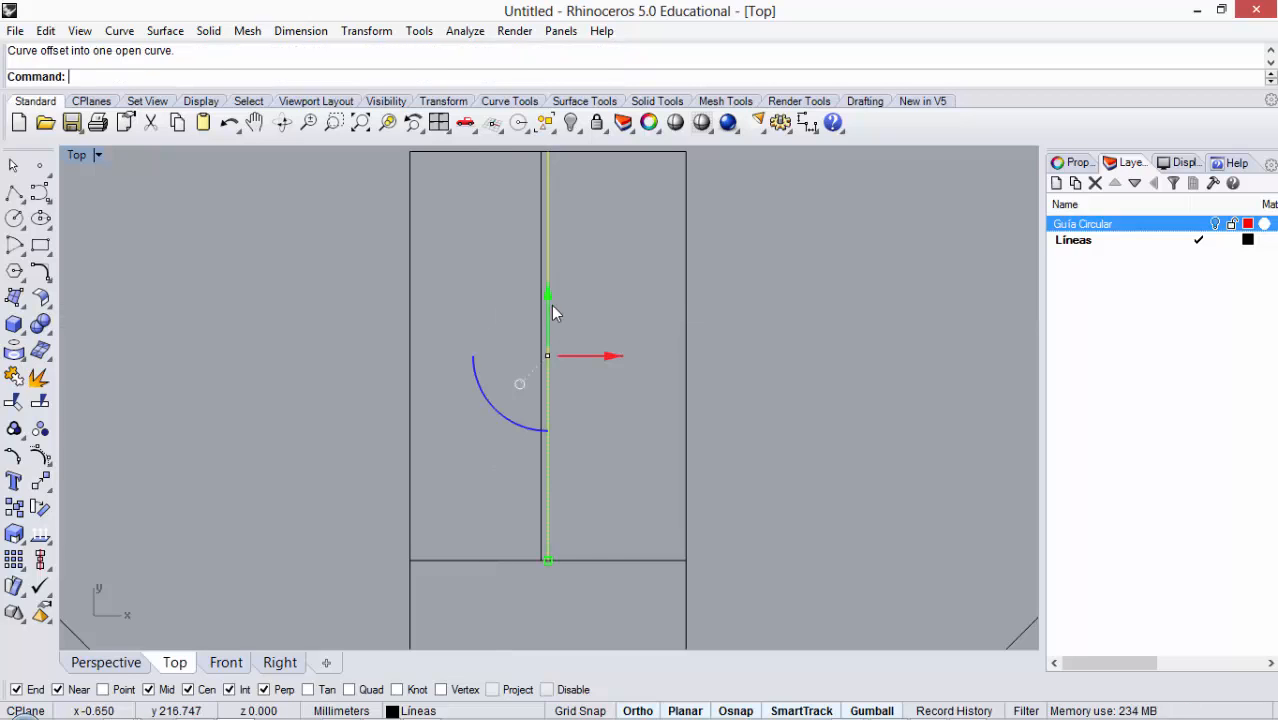
{"action": "right_click", "coordinate": [549, 304]}
{"action": "left_click", "coordinate": [596, 304]}
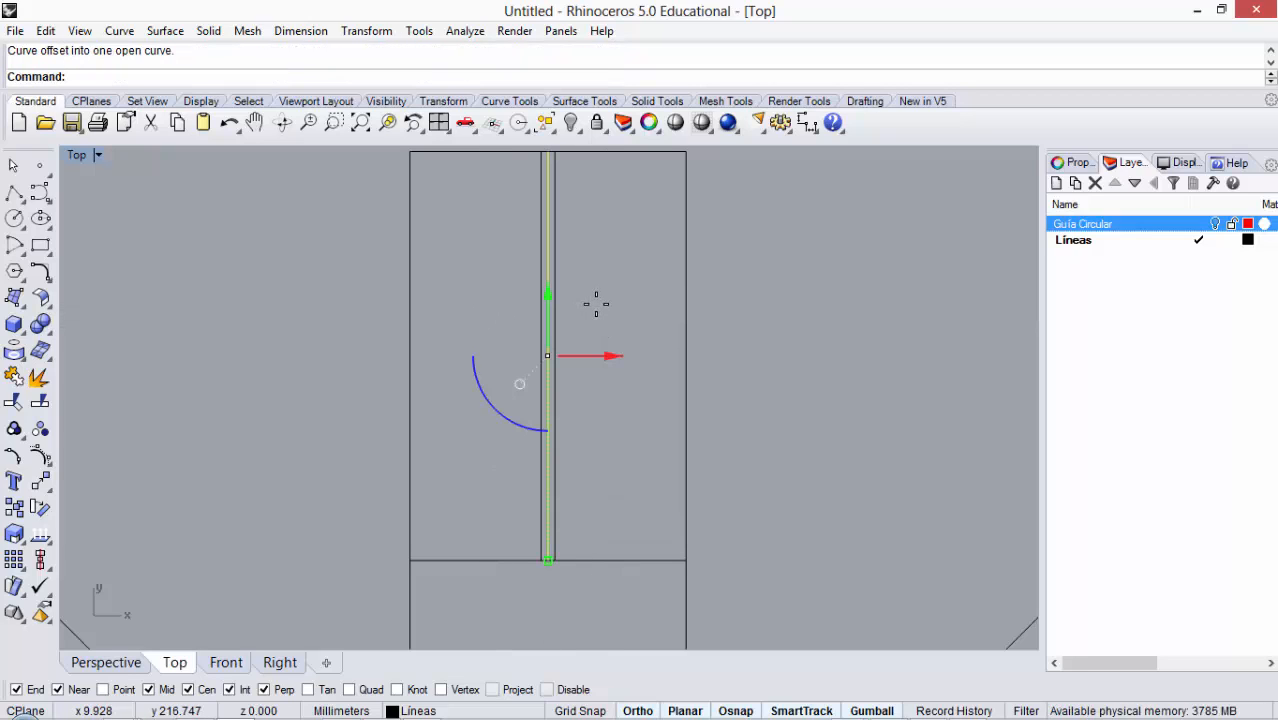
Step: Undo the two single offsets and offset the centre line 1.5 mm in one operation with the BothSides option
{"action": "key", "text": "ctrl+z"}
{"action": "key", "text": "ctrl+z"}
{"action": "right_click", "coordinate": [580, 293]}
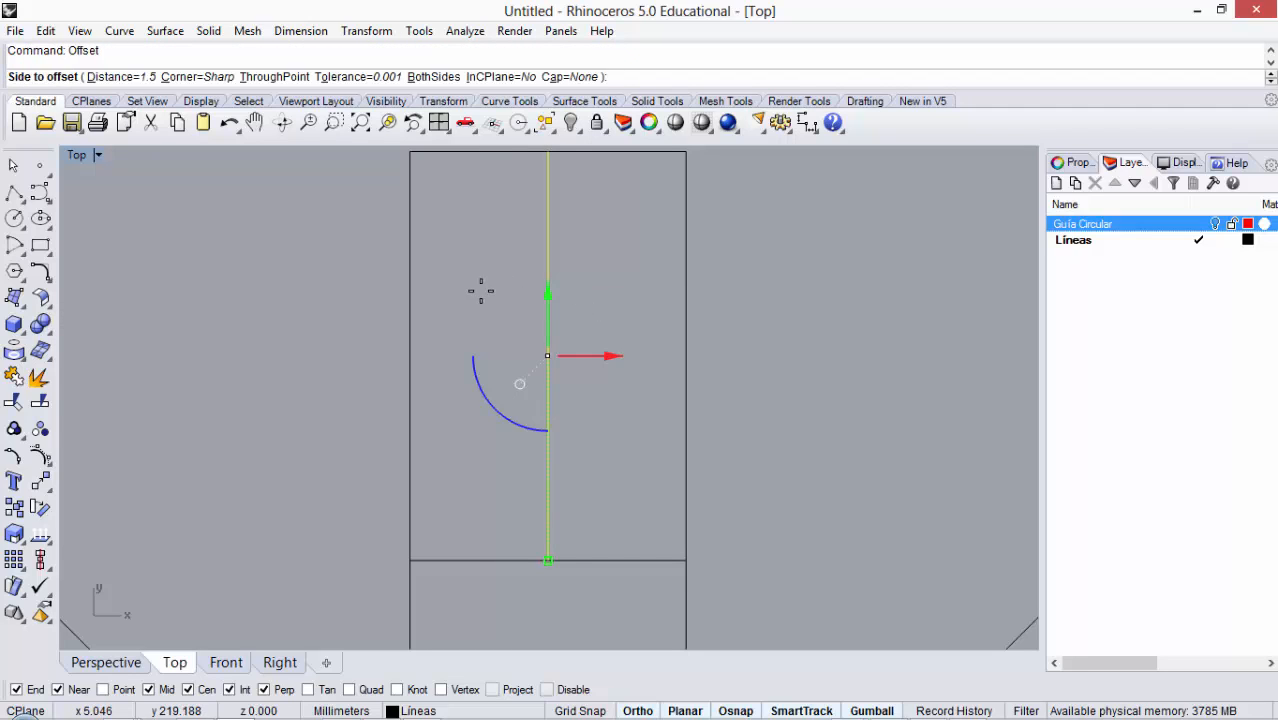
{"action": "left_click", "coordinate": [438, 77]}
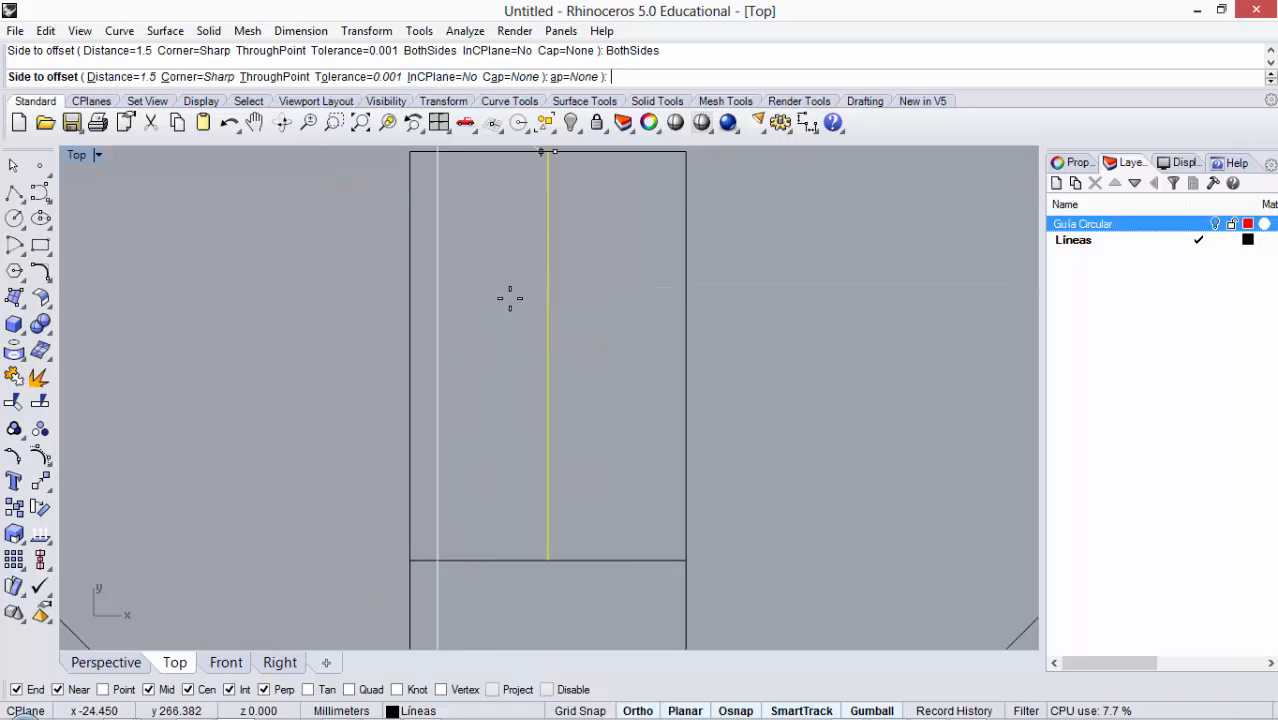
{"action": "left_click", "coordinate": [504, 332]}
{"action": "left_click", "coordinate": [776, 314]}
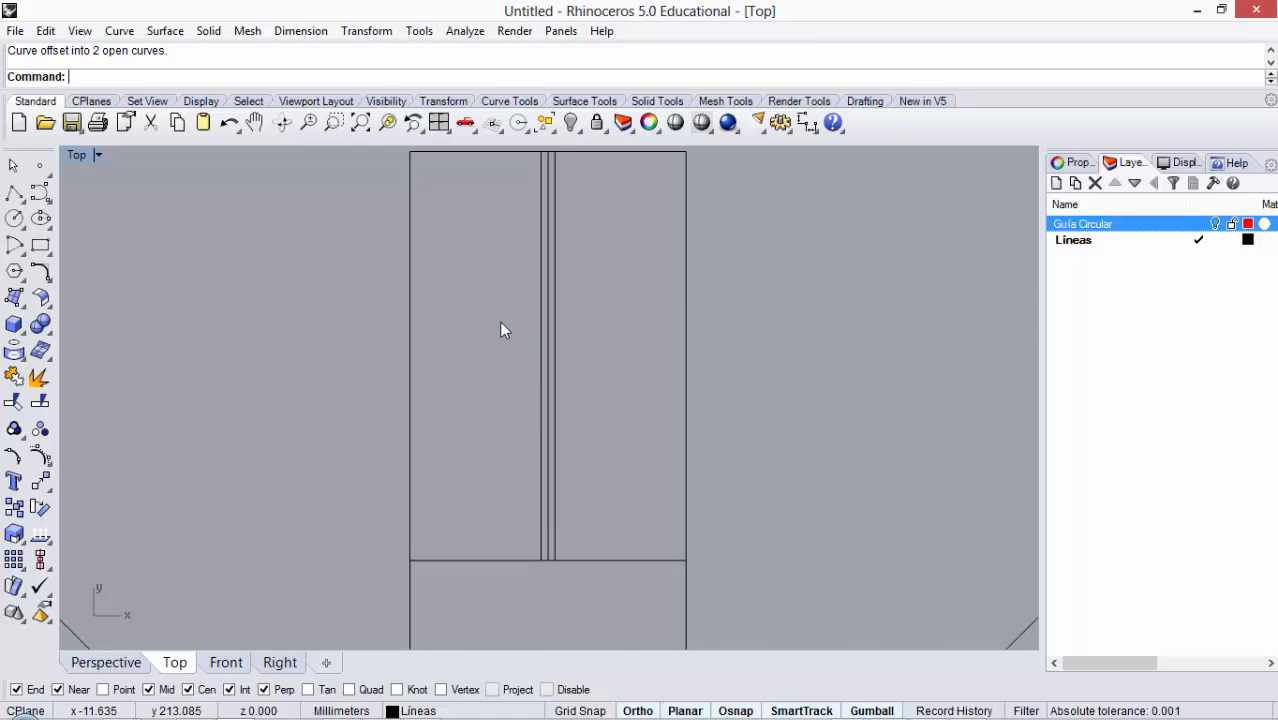
Step: Delete the original centre line between the two offset lines in the upper arm
{"action": "scroll", "coordinate": [499, 320], "scroll_direction": "down", "scroll_amount": 4}
{"action": "scroll", "coordinate": [532, 319], "scroll_direction": "up", "scroll_amount": 4}
{"action": "left_click", "coordinate": [530, 327]}
{"action": "key", "text": "Delete"}
Step: Trim the end cap between the two offset lines and the crossing line outside them to form a narrow slot
{"action": "scroll", "coordinate": [580, 364], "scroll_direction": "down", "scroll_amount": 4}
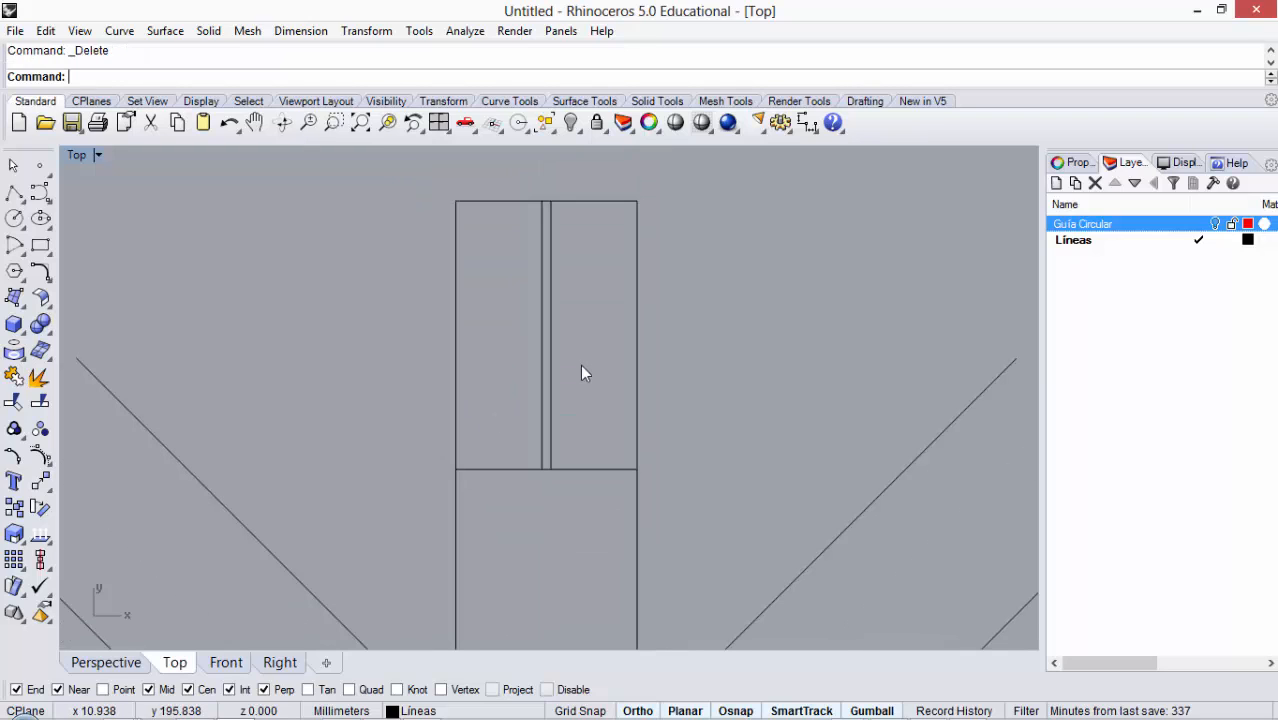
{"action": "type", "text": "Trim"}
{"action": "key", "text": "Return"}
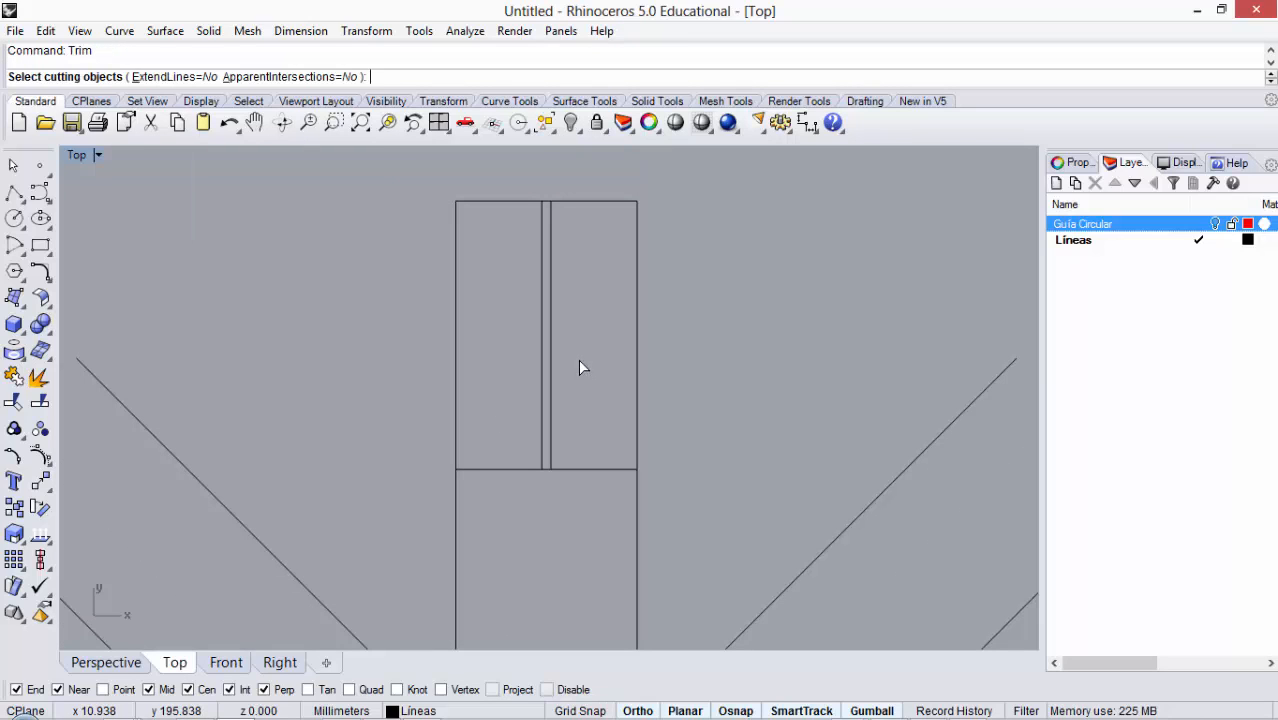
{"action": "left_click_drag", "start_coordinate": [430, 487], "coordinate": [417, 514]}
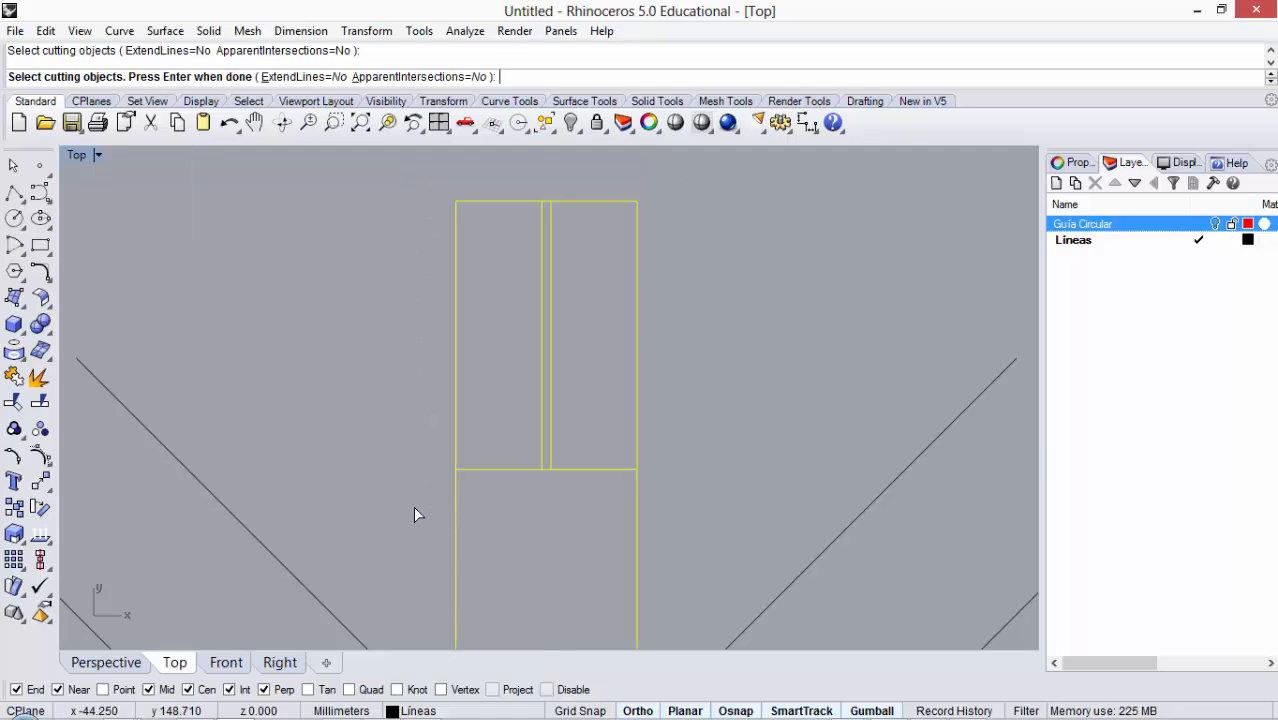
{"action": "key", "text": "Return"}
{"action": "scroll", "coordinate": [562, 209], "scroll_direction": "up", "scroll_amount": 4}
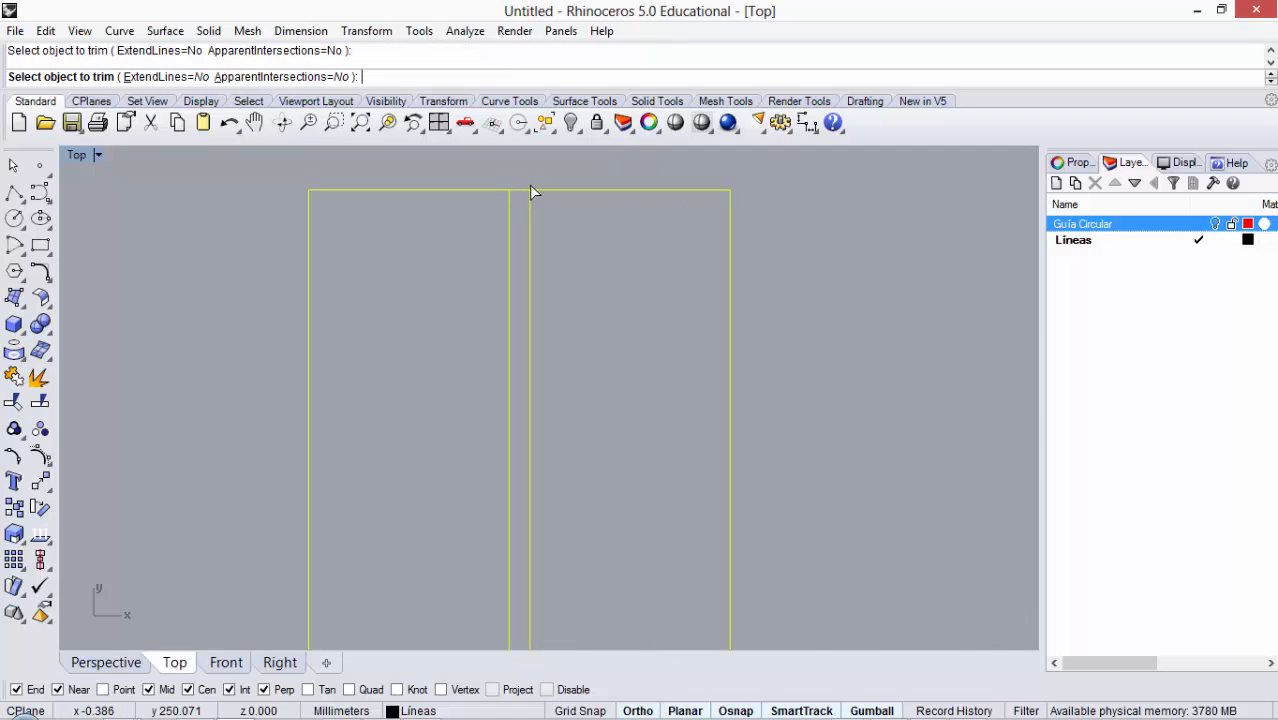
{"action": "left_click", "coordinate": [531, 189]}
{"action": "scroll", "coordinate": [531, 189], "scroll_direction": "down", "scroll_amount": 4}
{"action": "left_click", "coordinate": [573, 460]}
{"action": "left_click", "coordinate": [489, 459]}
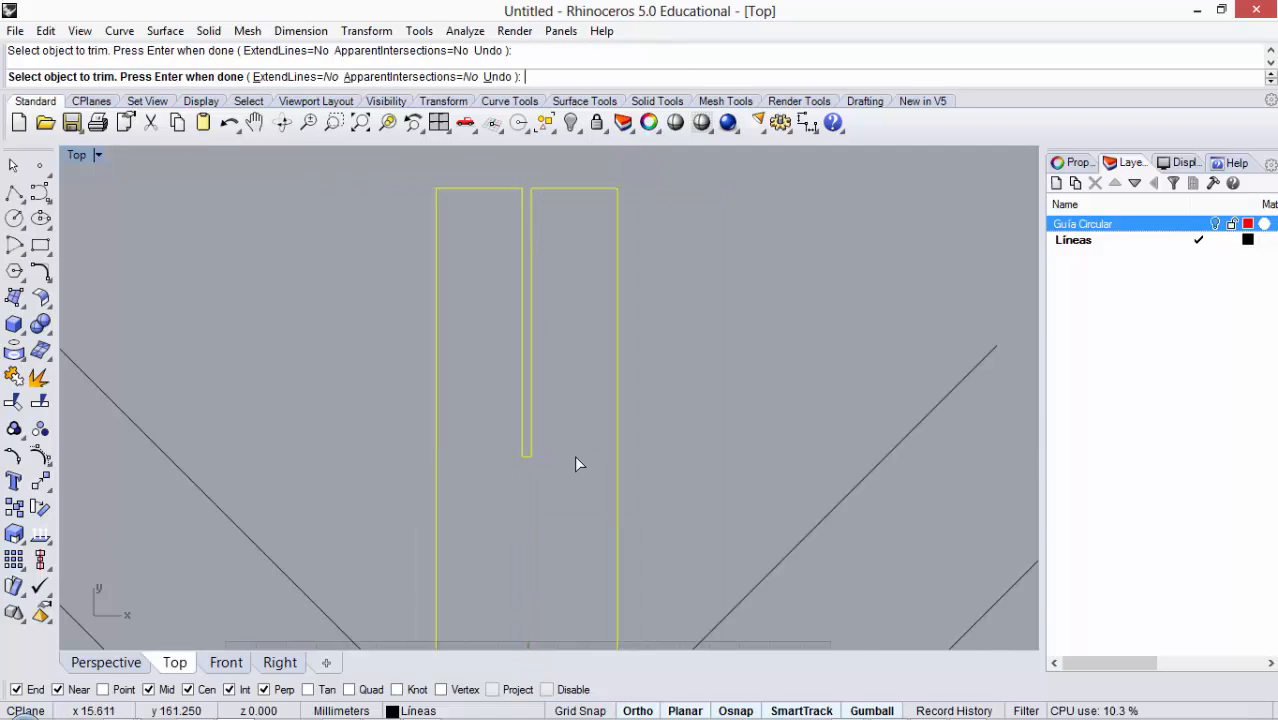
{"action": "key", "text": "Return"}
{"action": "scroll", "coordinate": [586, 356], "scroll_direction": "down", "scroll_amount": 3}
{"action": "scroll", "coordinate": [598, 252], "scroll_direction": "down", "scroll_amount": 4}
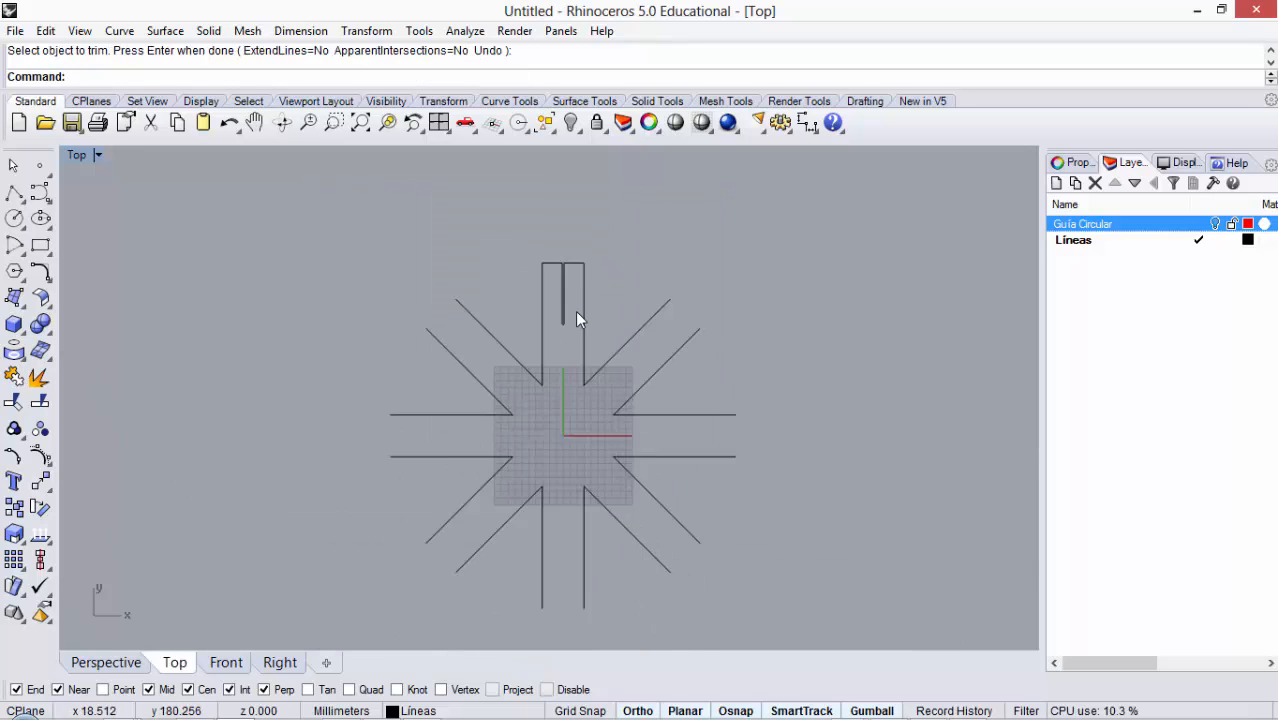
{"action": "scroll", "coordinate": [575, 311], "scroll_direction": "up", "scroll_amount": 4}
{"action": "scroll", "coordinate": [538, 172], "scroll_direction": "up", "scroll_amount": 2}
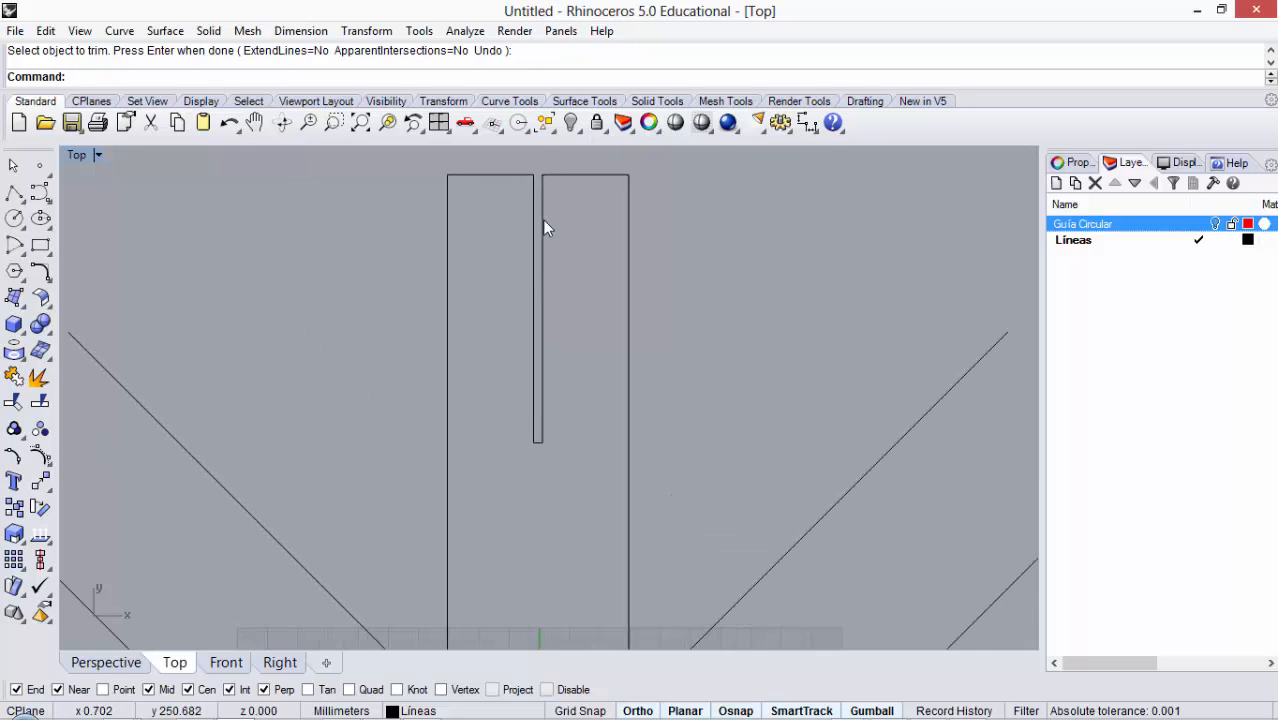
{"action": "scroll", "coordinate": [545, 222], "scroll_direction": "down", "scroll_amount": 4}
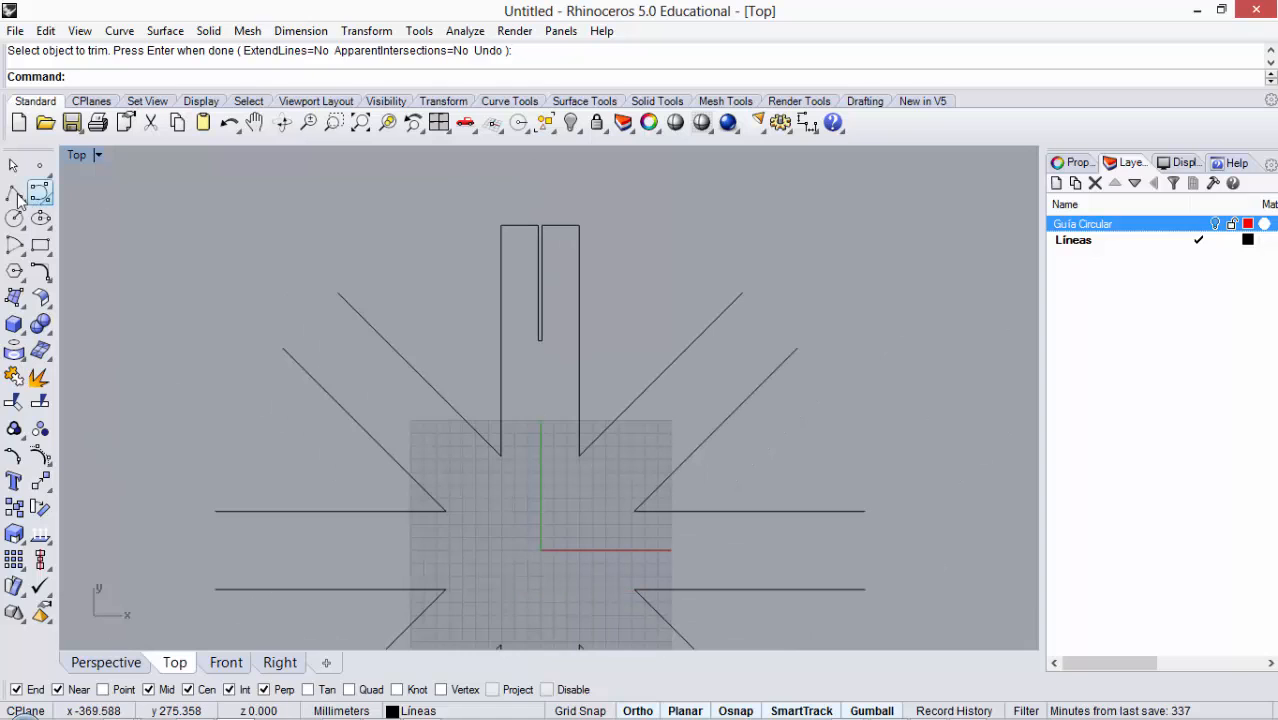
Step: Draw a rectangle over the upper arm's slot, from its upper corner to the diagonally opposite corner at the closed end
{"action": "left_click", "coordinate": [40, 245]}
{"action": "scroll", "coordinate": [357, 357], "scroll_direction": "down", "scroll_amount": 1}
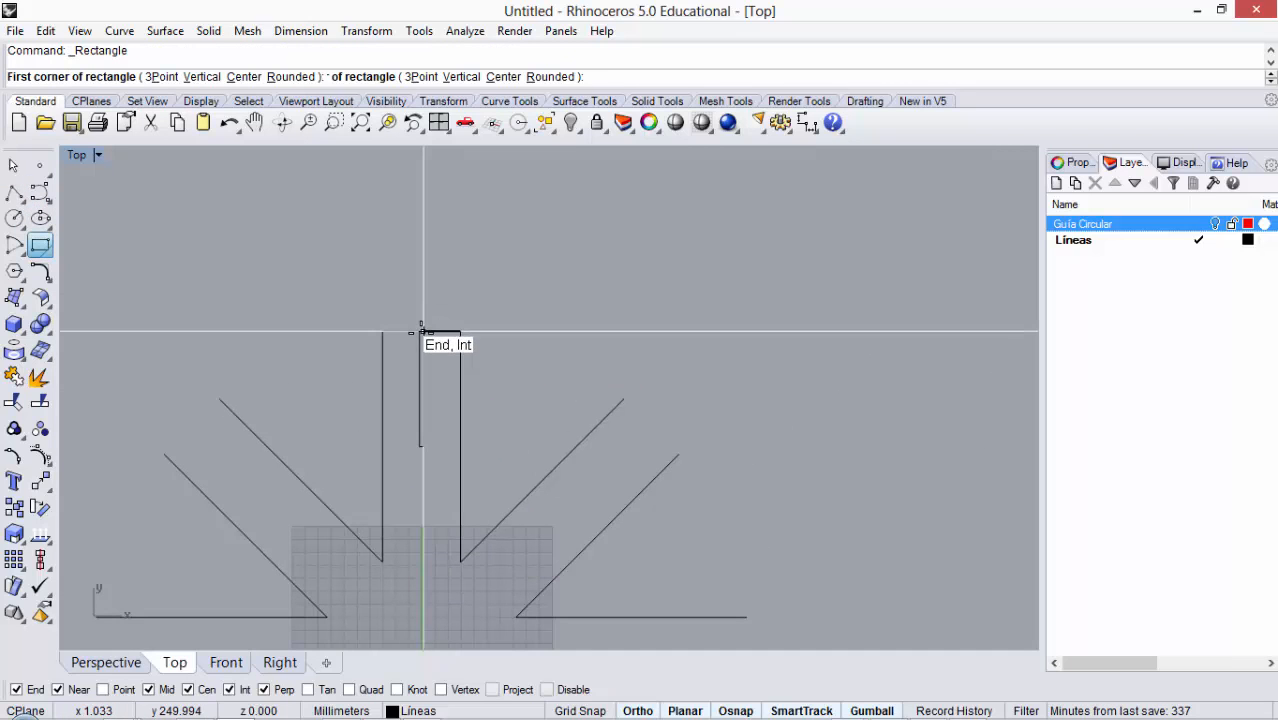
{"action": "left_click", "coordinate": [430, 322]}
{"action": "scroll", "coordinate": [440, 430], "scroll_direction": "up", "scroll_amount": 3}
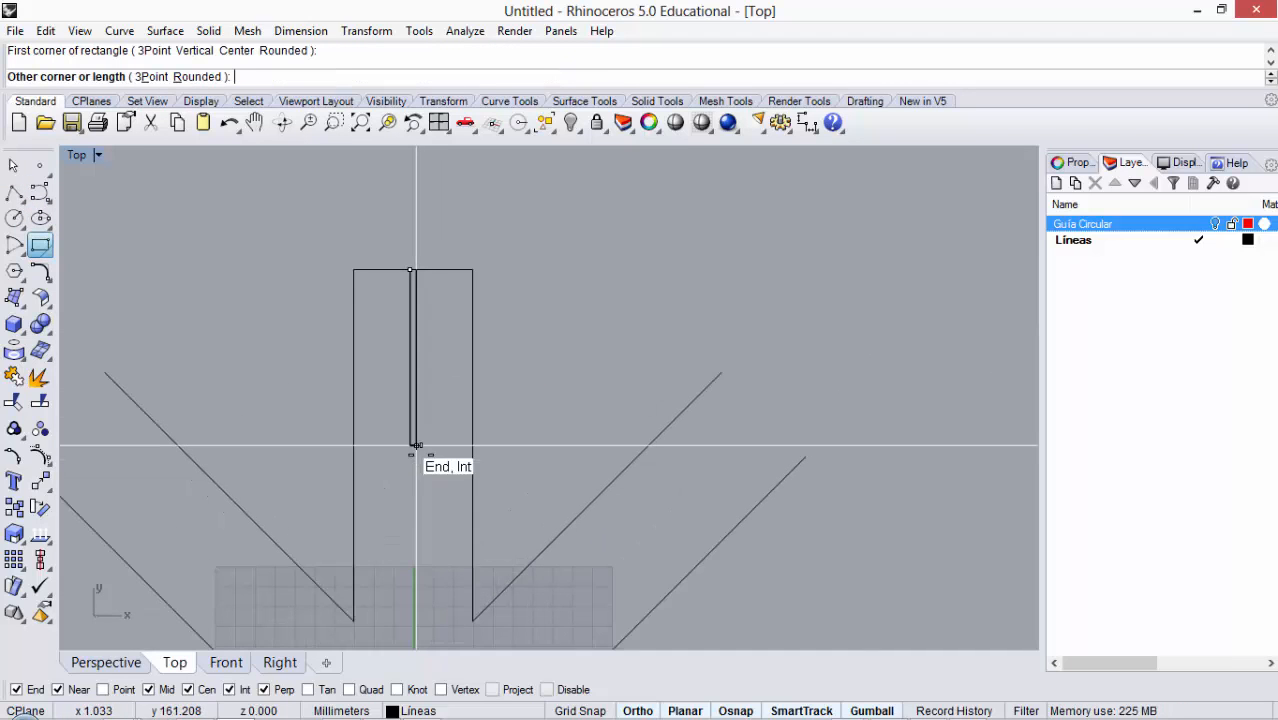
{"action": "left_click", "coordinate": [421, 448]}
{"action": "left_click", "coordinate": [24, 168]}
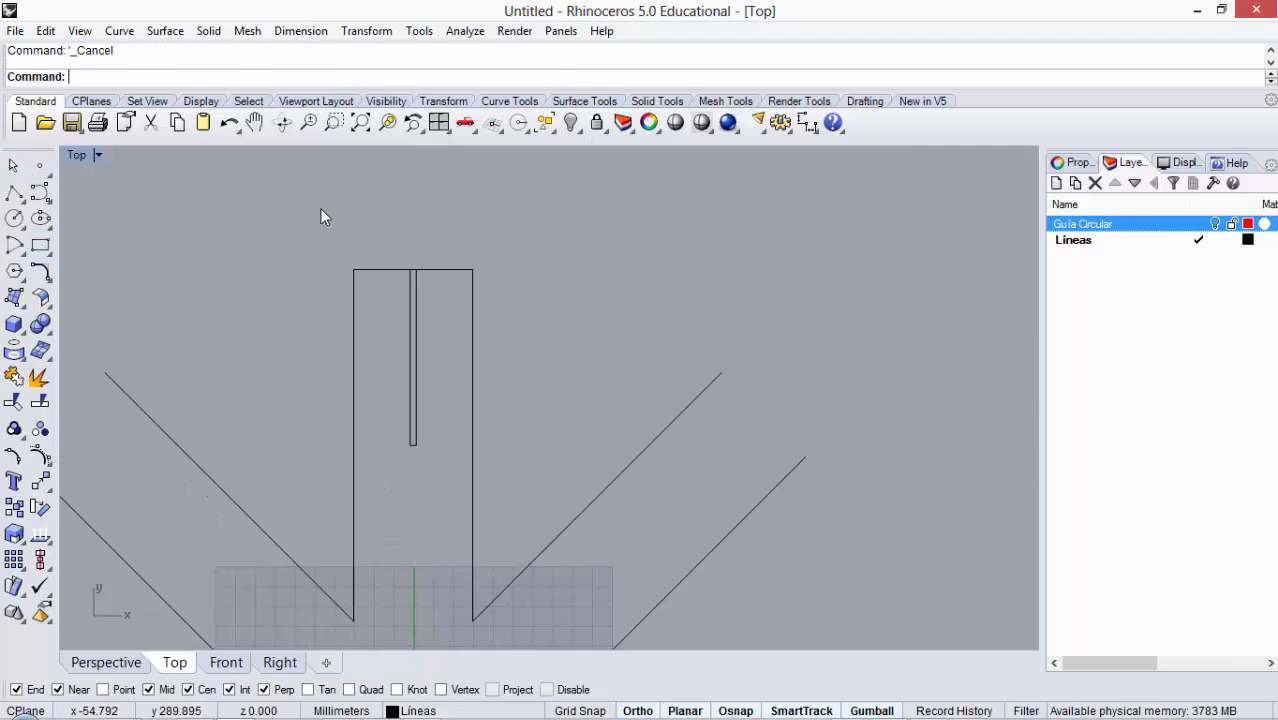
Step: Move the slot rectangle straight up so it sticks out beyond the upper arm's end
{"action": "scroll", "coordinate": [463, 308], "scroll_direction": "up", "scroll_amount": 3}
{"action": "left_click", "coordinate": [487, 320]}
{"action": "scroll", "coordinate": [487, 320], "scroll_direction": "down", "scroll_amount": 3}
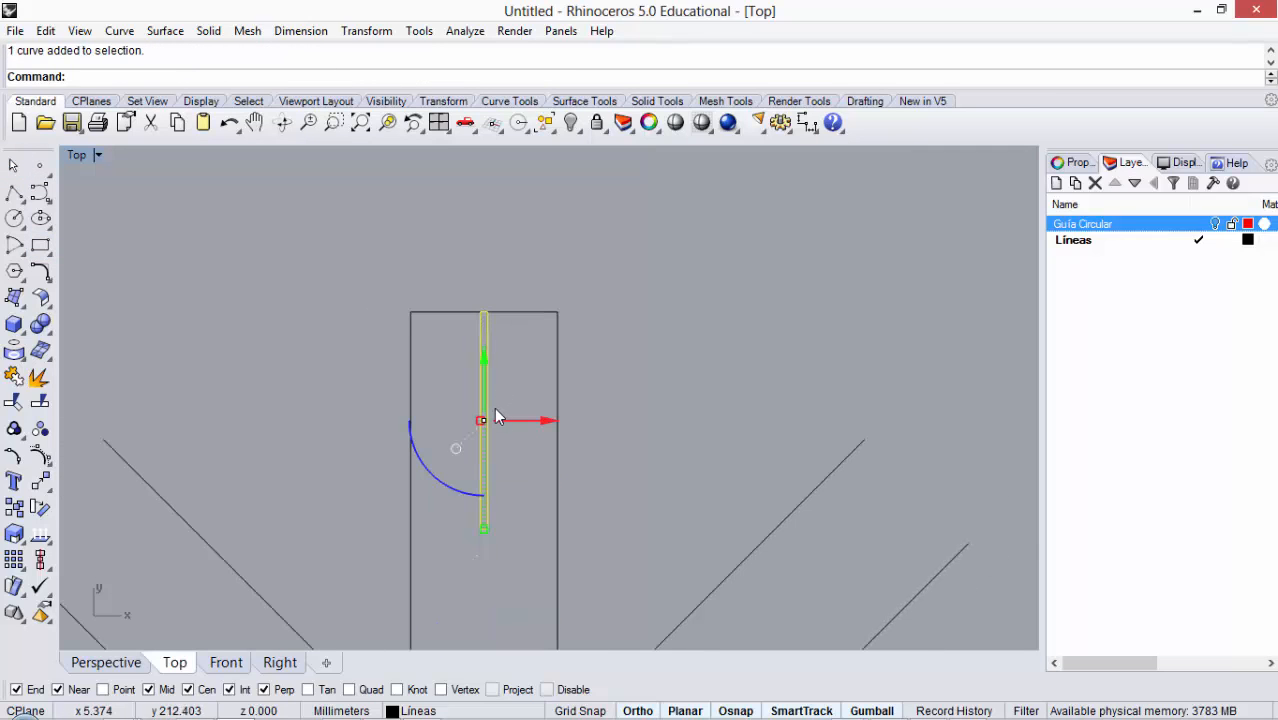
{"action": "left_click_drag", "start_coordinate": [484, 398], "coordinate": [484, 268], "text": "alt"}
{"action": "left_click", "coordinate": [558, 252]}
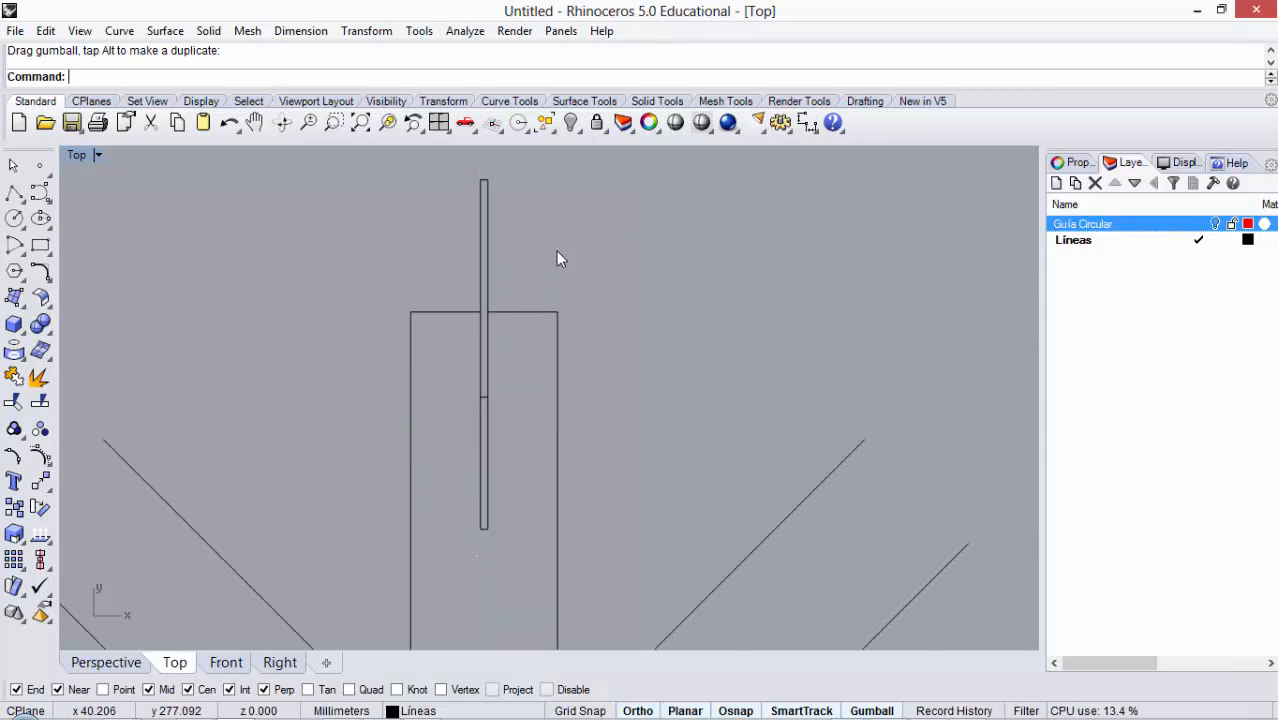
Step: Delete the rectangle that protrudes above the upper arm
{"action": "scroll", "coordinate": [560, 250], "scroll_direction": "down", "scroll_amount": 4}
{"action": "scroll", "coordinate": [527, 271], "scroll_direction": "up", "scroll_amount": 6}
{"action": "scroll", "coordinate": [520, 328], "scroll_direction": "down", "scroll_amount": 6}
{"action": "left_click_drag", "start_coordinate": [559, 240], "coordinate": [419, 275]}
{"action": "key", "text": "Delete"}
{"action": "scroll", "coordinate": [594, 388], "scroll_direction": "down", "scroll_amount": 4}
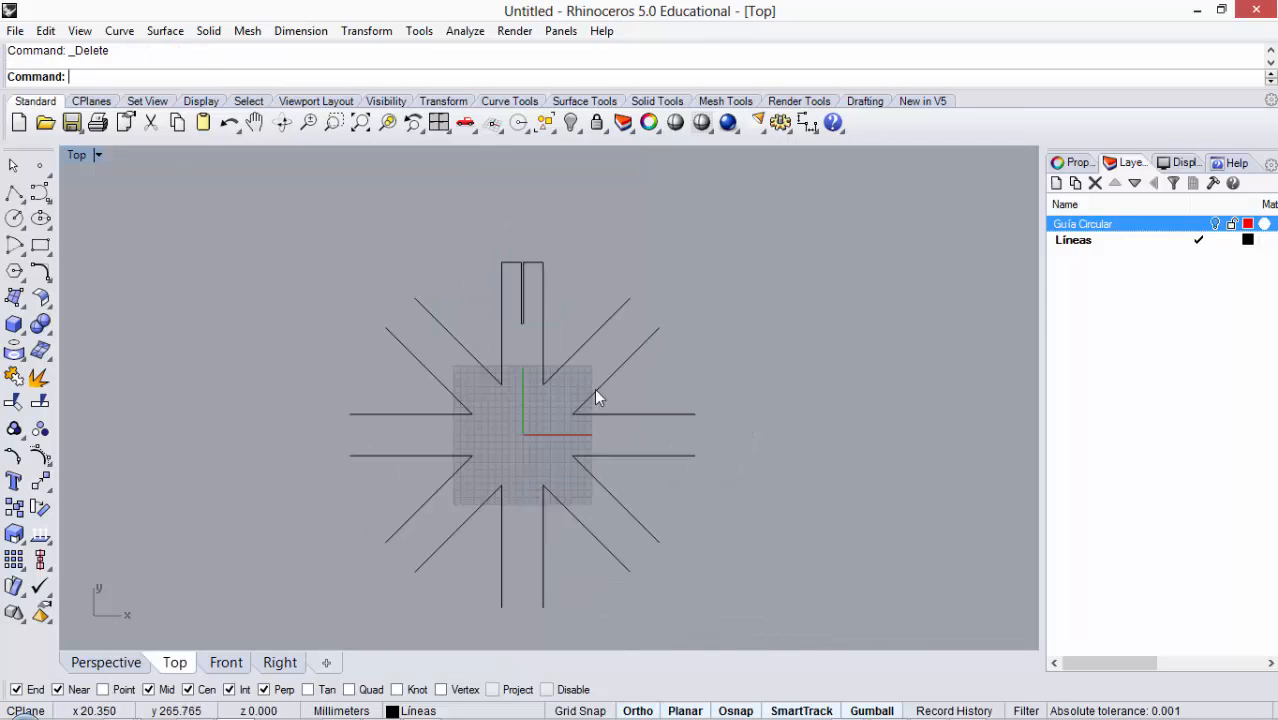
Step: Join the end-cap pieces and slot lines of the upper arm into one curve and check it by selecting it
{"action": "scroll", "coordinate": [536, 305], "scroll_direction": "up", "scroll_amount": 3}
{"action": "left_click_drag", "start_coordinate": [462, 204], "coordinate": [572, 348]}
{"action": "scroll", "coordinate": [503, 276], "scroll_direction": "up", "scroll_amount": 1}
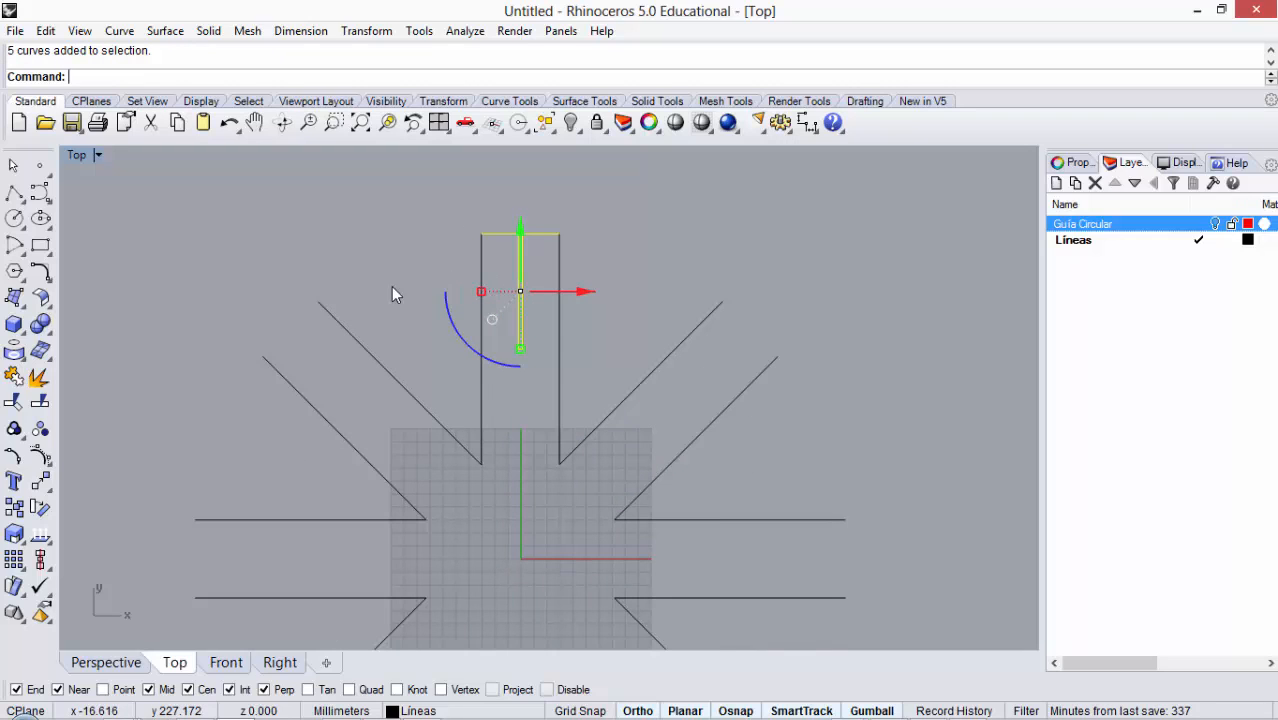
{"action": "left_click", "coordinate": [22, 372]}
{"action": "left_click", "coordinate": [520, 226]}
{"action": "left_click", "coordinate": [607, 245]}
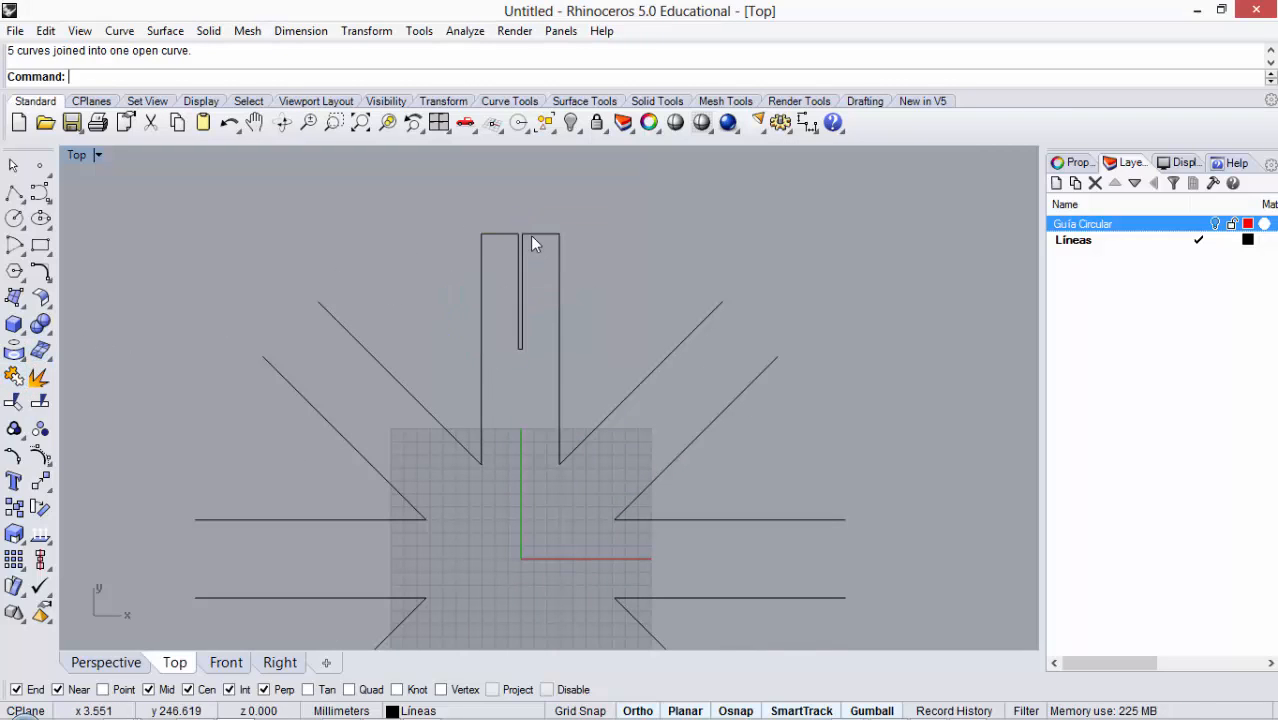
{"action": "left_click", "coordinate": [530, 234]}
{"action": "left_click", "coordinate": [607, 210]}
{"action": "scroll", "coordinate": [558, 203], "scroll_direction": "down", "scroll_amount": 4}
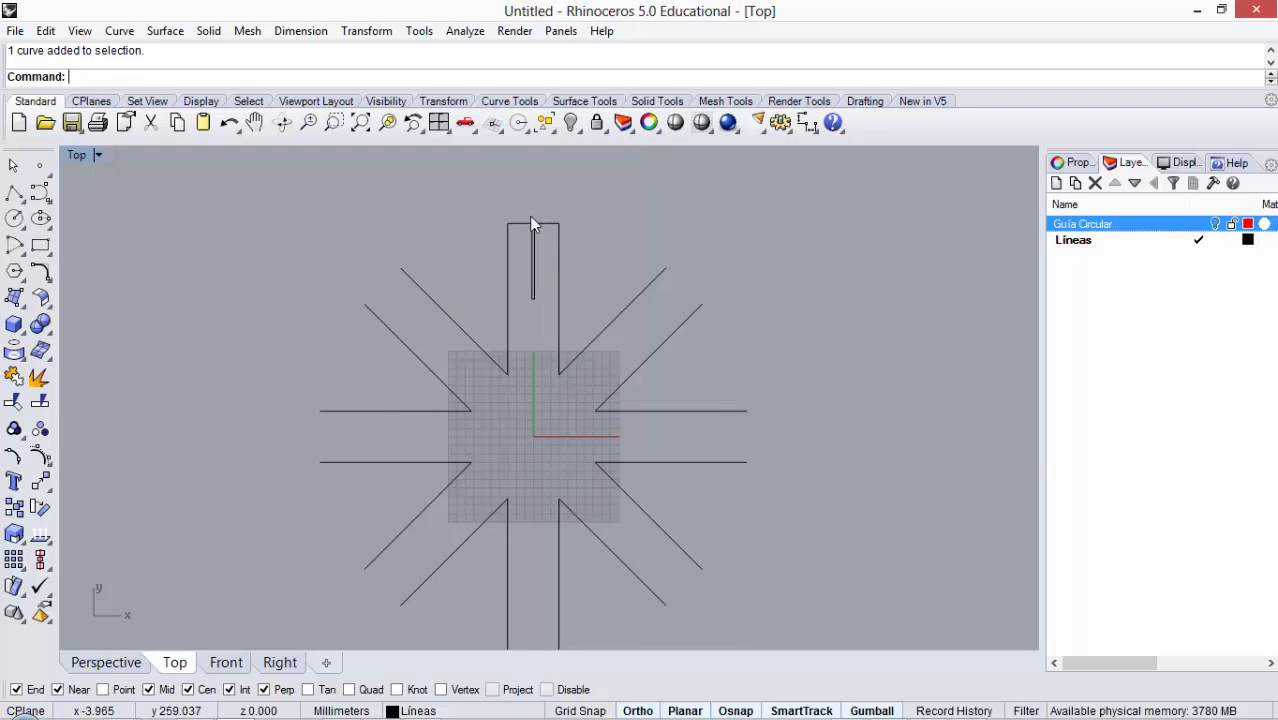
{"action": "scroll", "coordinate": [531, 221], "scroll_direction": "up", "scroll_amount": 2}
{"action": "left_click", "coordinate": [533, 222]}
{"action": "scroll", "coordinate": [556, 210], "scroll_direction": "down", "scroll_amount": 2}
{"action": "left_click", "coordinate": [624, 187]}
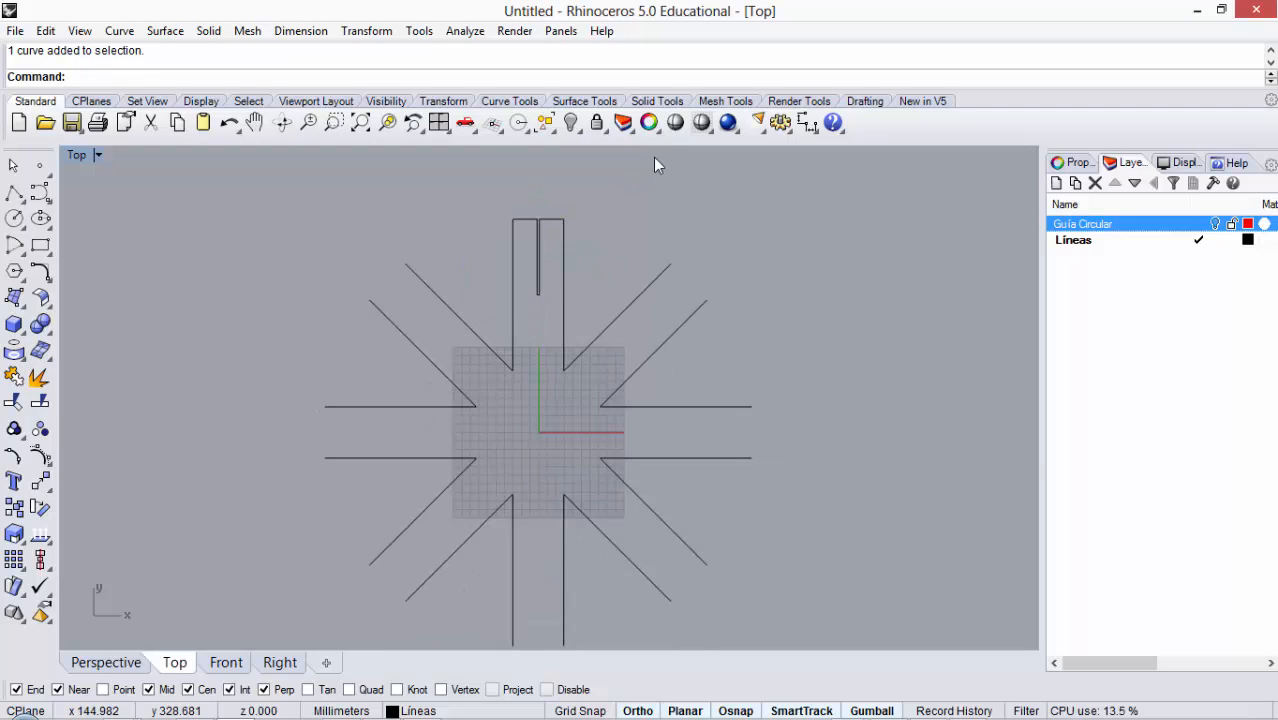
Step: Show the hidden centre lines of the arms
{"action": "left_click", "coordinate": [580, 133]}
{"action": "left_click", "coordinate": [598, 158]}
{"action": "scroll", "coordinate": [573, 194], "scroll_direction": "down", "scroll_amount": 1}
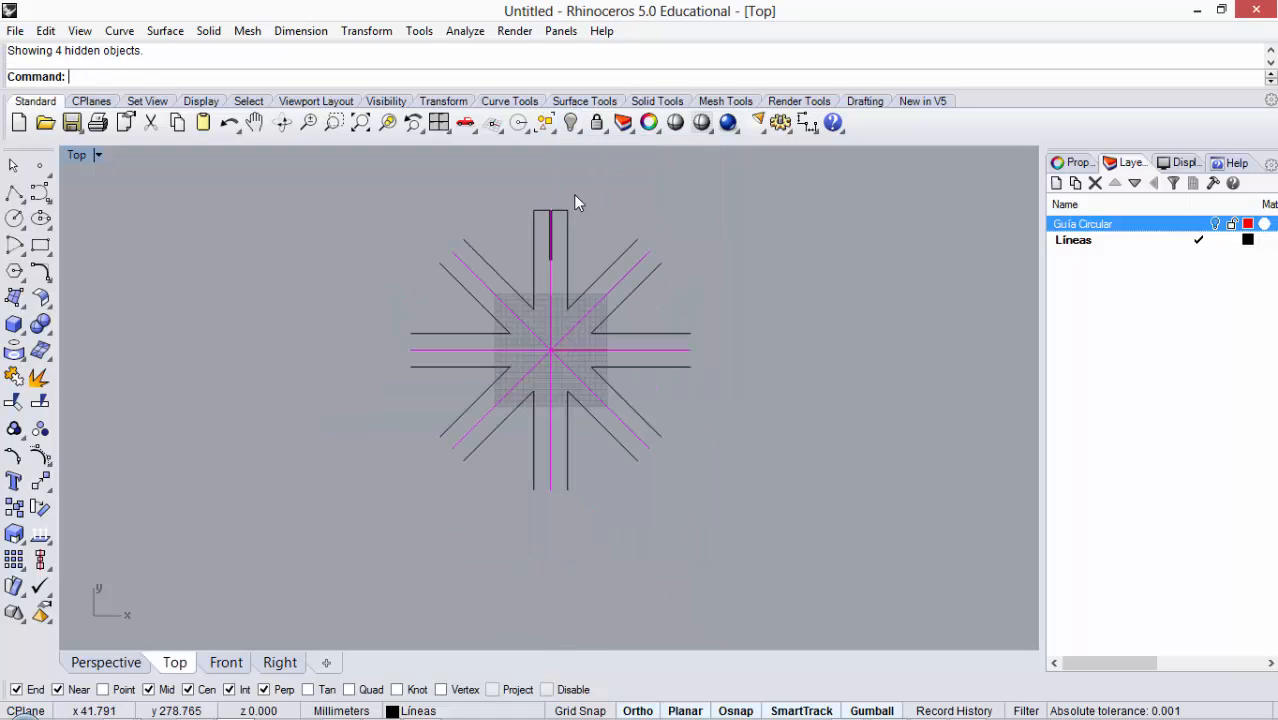
Step: Mirror a copy of the upper arm's slotted end across the horizontal centre line onto the lower arm
{"action": "scroll", "coordinate": [557, 209], "scroll_direction": "up", "scroll_amount": 1}
{"action": "left_click", "coordinate": [560, 207]}
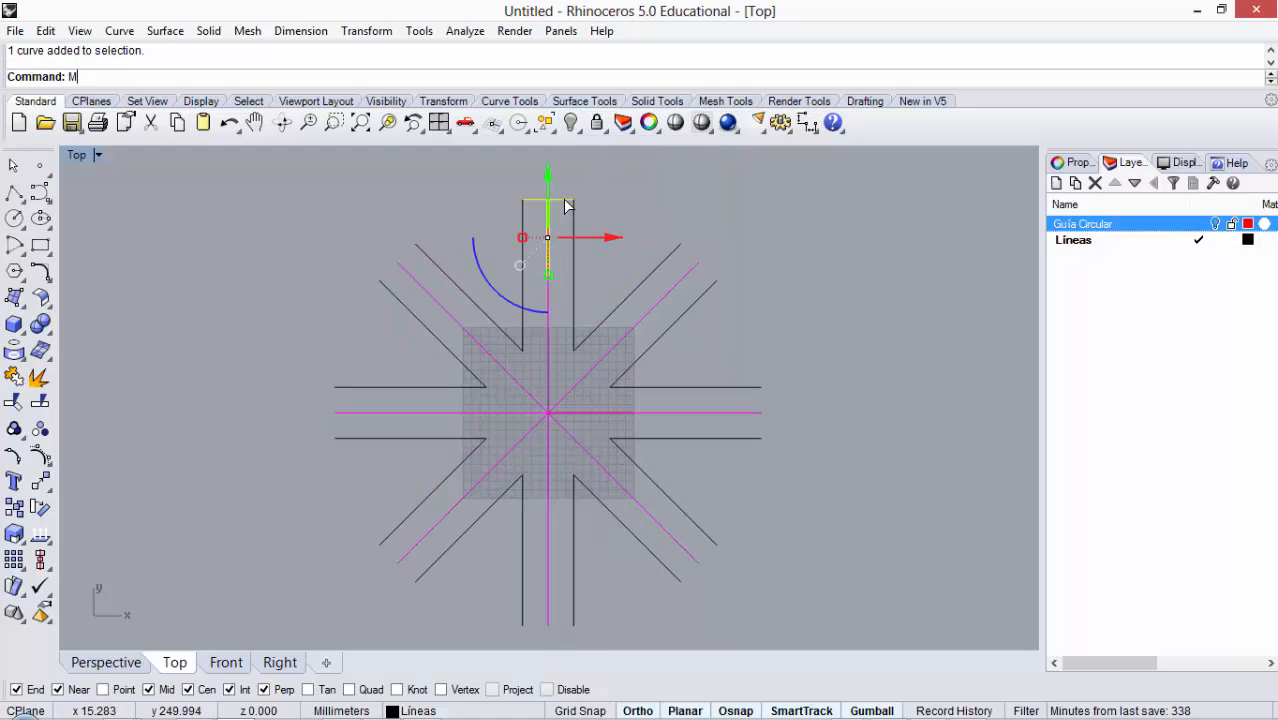
{"action": "key", "text": "Return"}
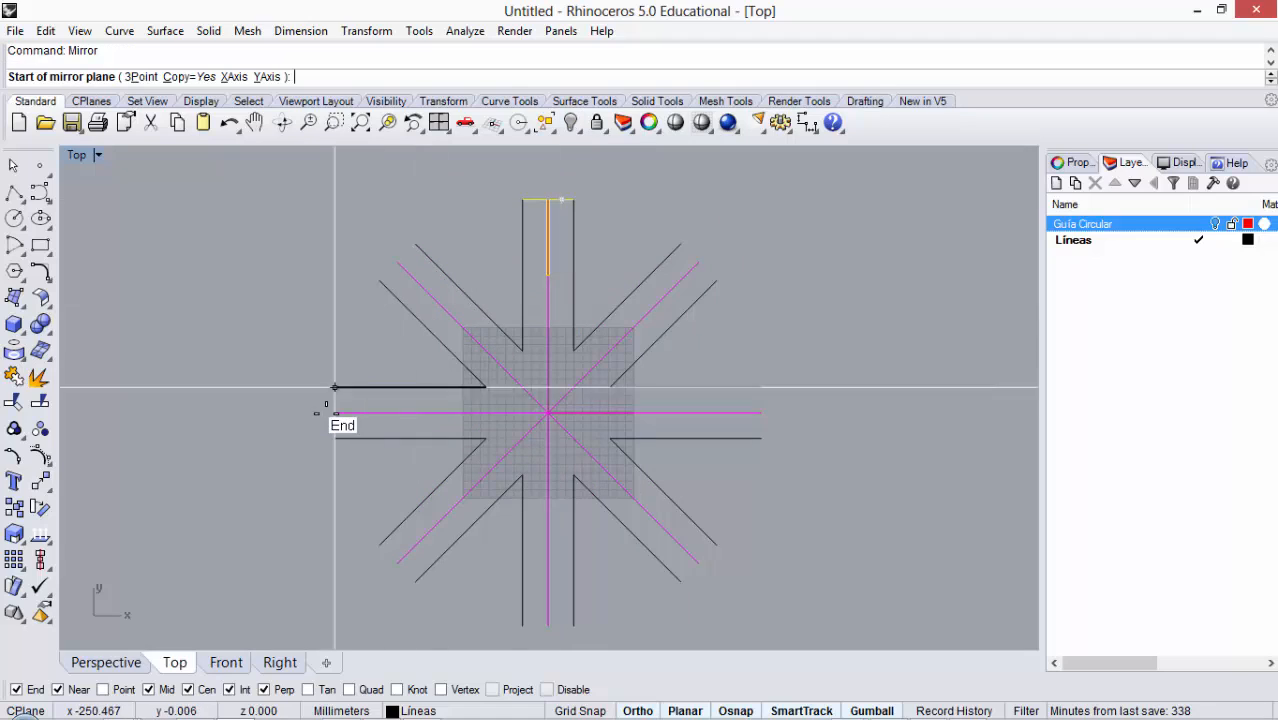
{"action": "left_click", "coordinate": [369, 412]}
{"action": "left_click", "coordinate": [762, 414]}
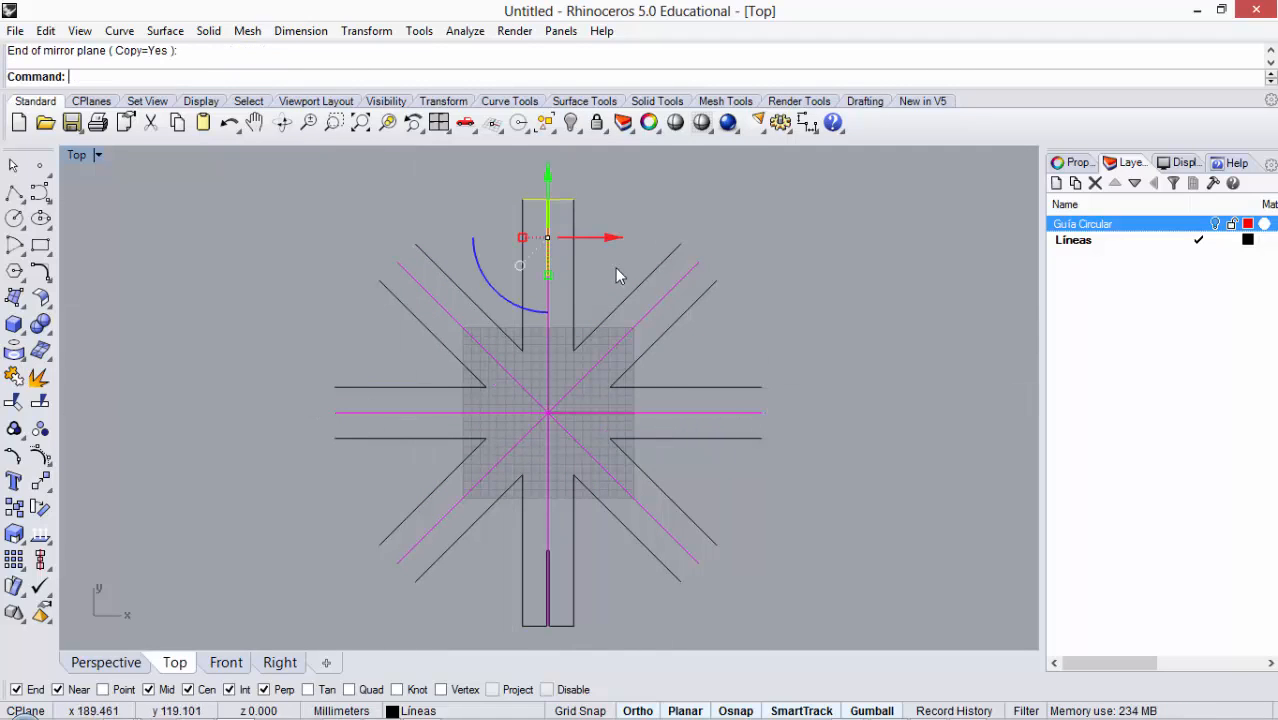
Step: Rotate copies of the upper and lower slotted ends about the centre intersection onto the centre lines of the other six arms
{"action": "left_click", "coordinate": [578, 624], "text": "shift"}
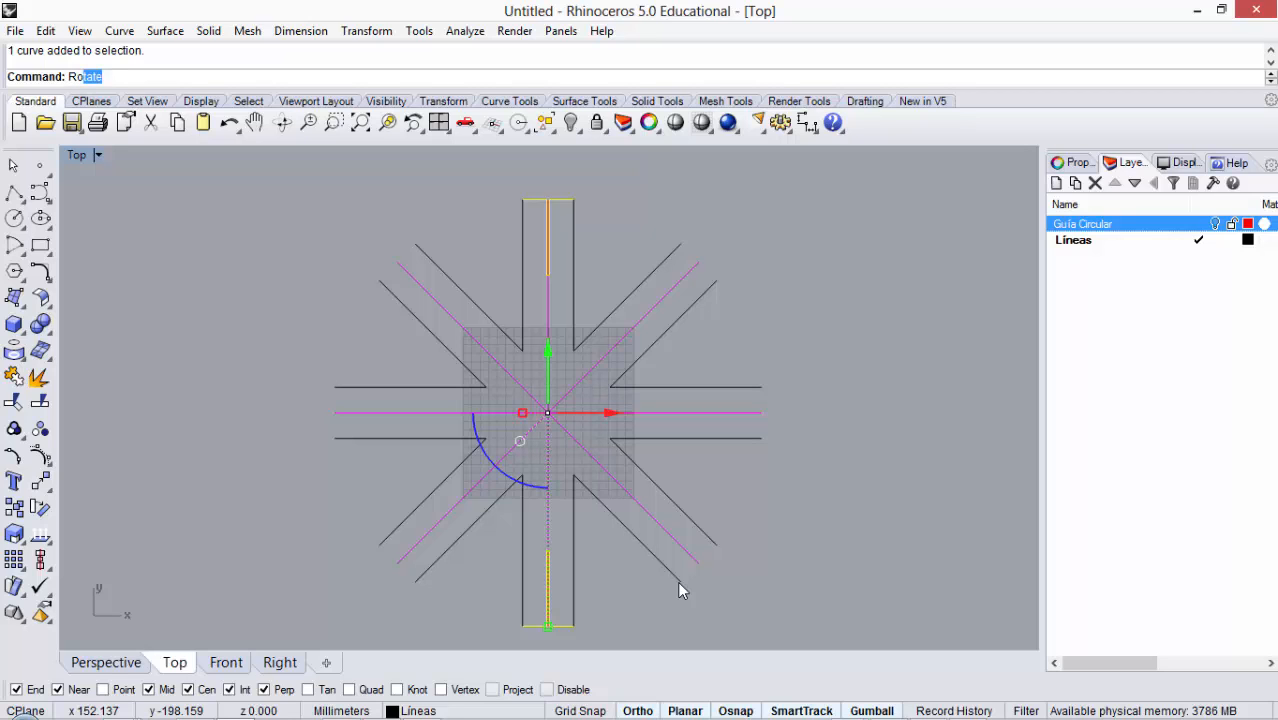
{"action": "key", "text": "Return"}
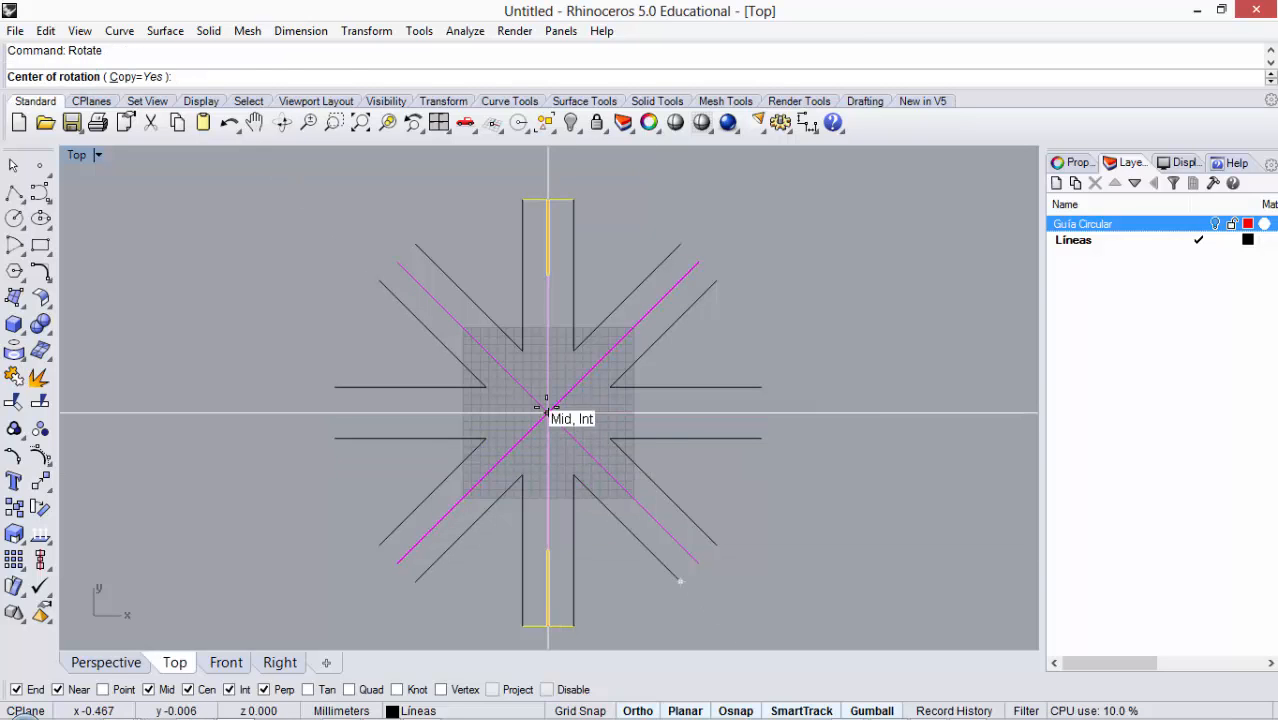
{"action": "left_click", "coordinate": [546, 409]}
{"action": "scroll", "coordinate": [540, 200], "scroll_direction": "up", "scroll_amount": 10}
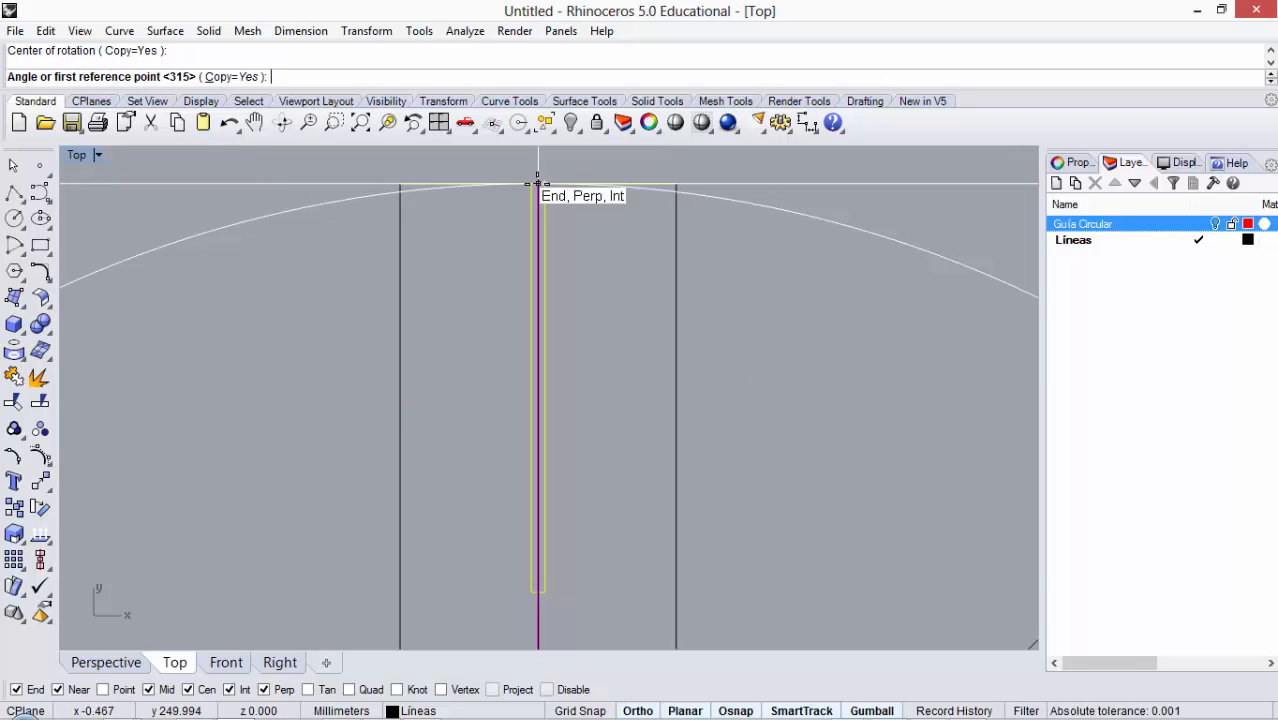
{"action": "left_click", "coordinate": [538, 183]}
{"action": "scroll", "coordinate": [590, 198], "scroll_direction": "down", "scroll_amount": 6}
{"action": "scroll", "coordinate": [400, 258], "scroll_direction": "up", "scroll_amount": 3}
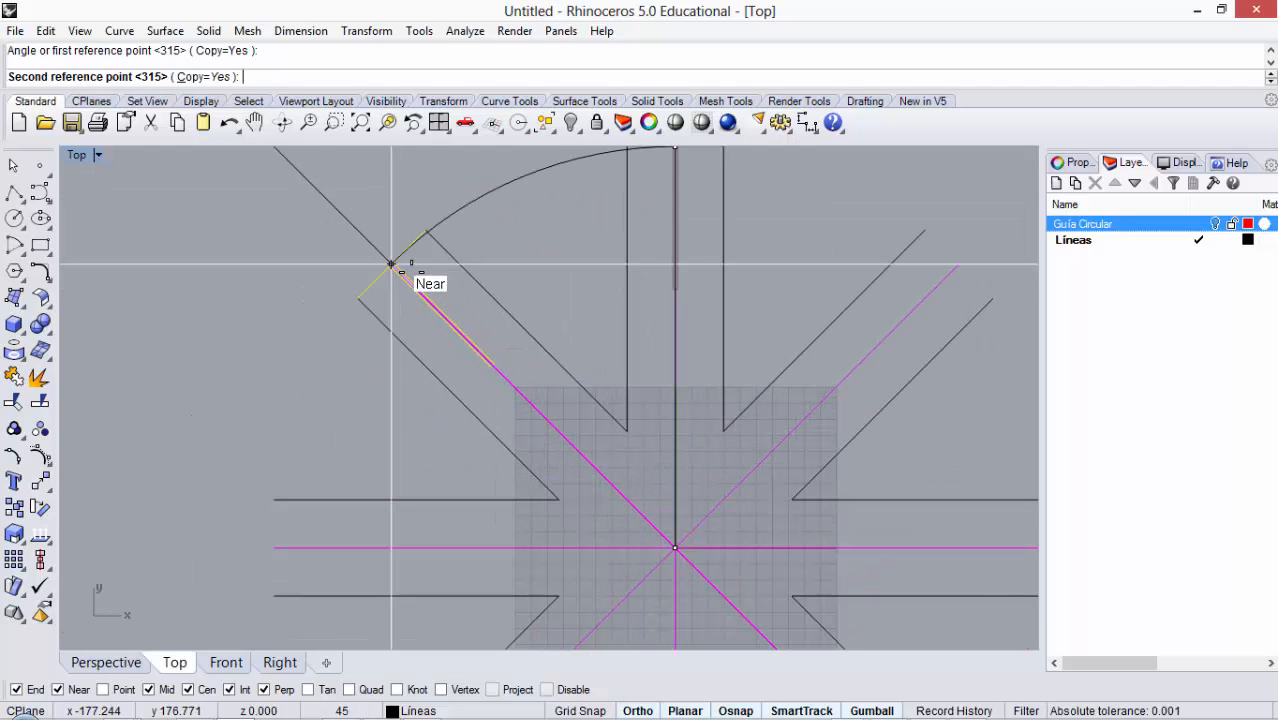
{"action": "left_click", "coordinate": [411, 272]}
{"action": "scroll", "coordinate": [426, 270], "scroll_direction": "down", "scroll_amount": 4}
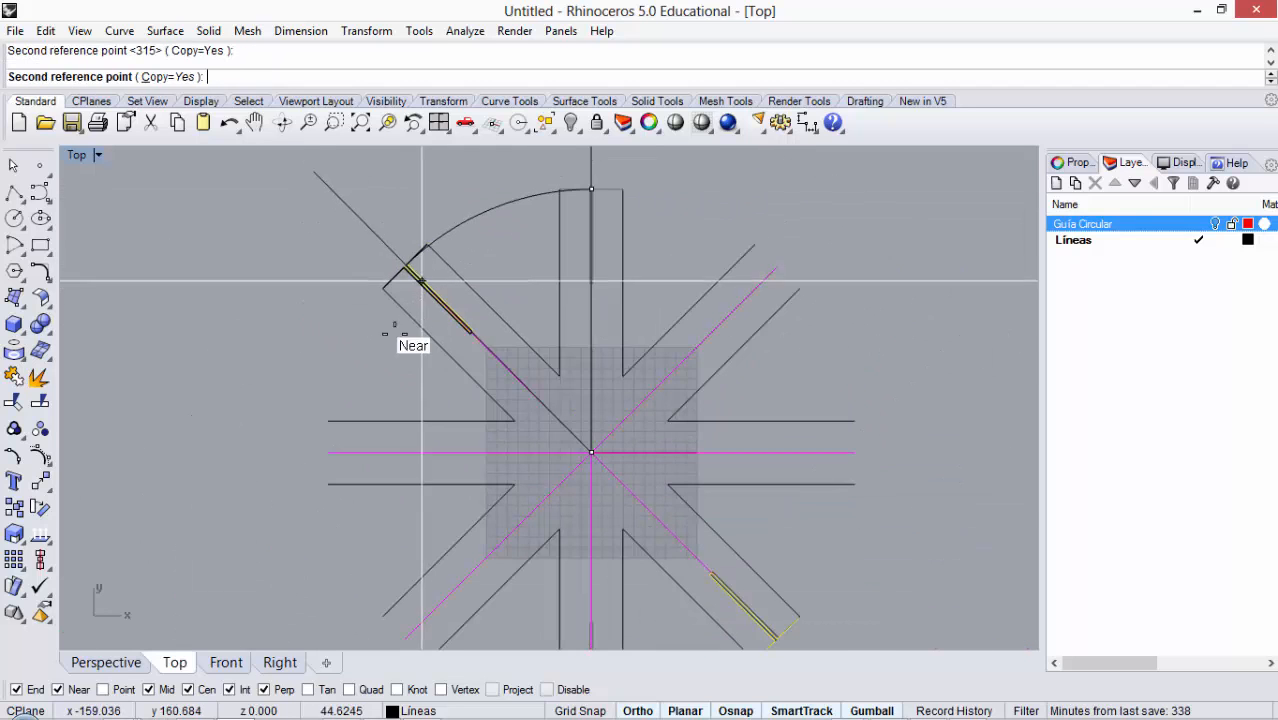
{"action": "left_click", "coordinate": [362, 440]}
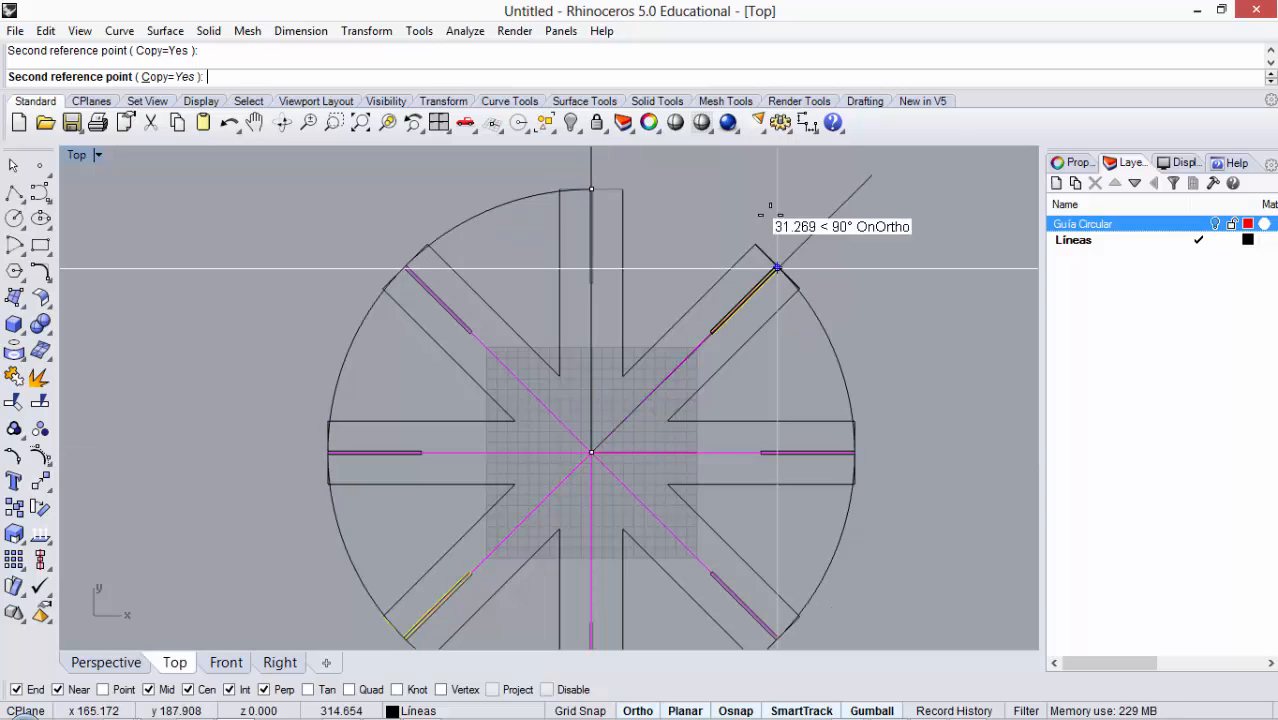
{"action": "key", "text": "Return"}
{"action": "scroll", "coordinate": [609, 305], "scroll_direction": "down", "scroll_amount": 3}
{"action": "scroll", "coordinate": [618, 341], "scroll_direction": "up", "scroll_amount": 5}
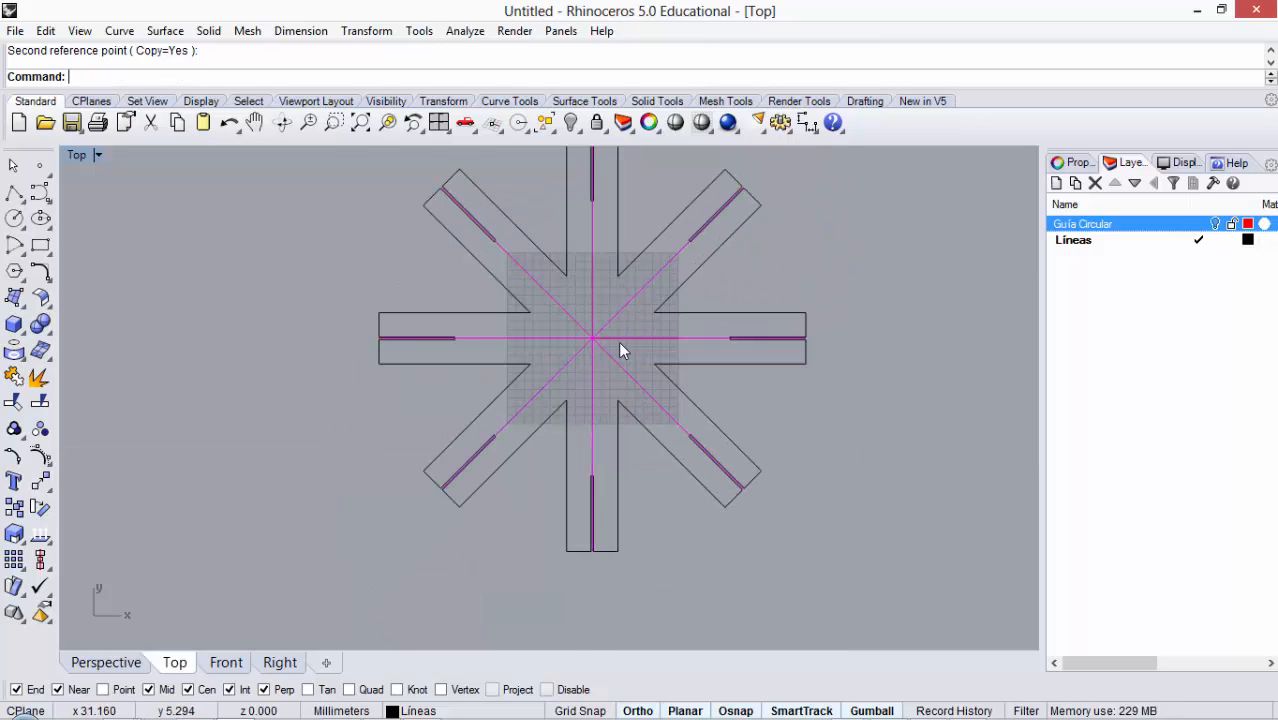
Step: Hide the four centre lines that cross at the middle of the figure
{"action": "left_click_drag", "start_coordinate": [628, 352], "coordinate": [529, 319]}
{"action": "scroll", "coordinate": [531, 323], "scroll_direction": "down", "scroll_amount": 9}
{"action": "scroll", "coordinate": [562, 276], "scroll_direction": "up", "scroll_amount": 3}
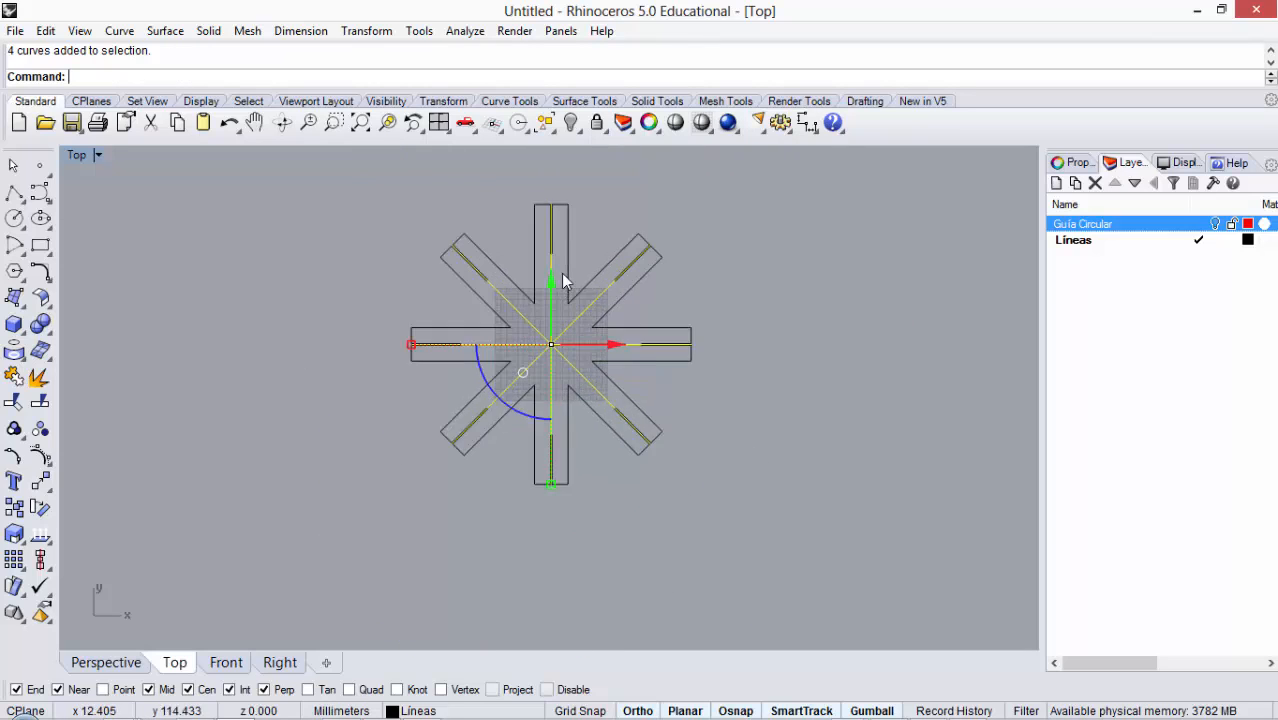
{"action": "left_click", "coordinate": [574, 122]}
{"action": "left_click", "coordinate": [574, 122]}
{"action": "scroll", "coordinate": [554, 371], "scroll_direction": "down", "scroll_amount": 2}
{"action": "scroll", "coordinate": [554, 350], "scroll_direction": "up", "scroll_amount": 2}
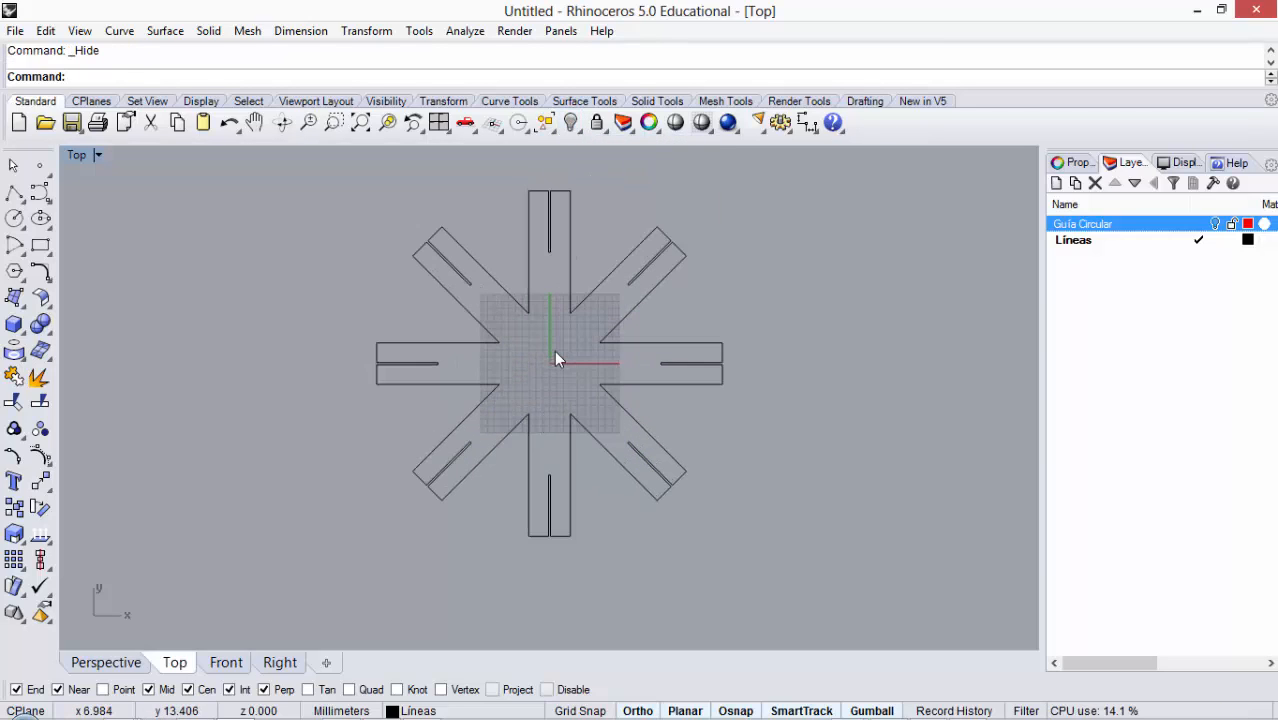
Step: Join all the arm lines and slotted ends into one closed outline and check it by selecting it
{"action": "left_click_drag", "start_coordinate": [261, 155], "coordinate": [787, 574]}
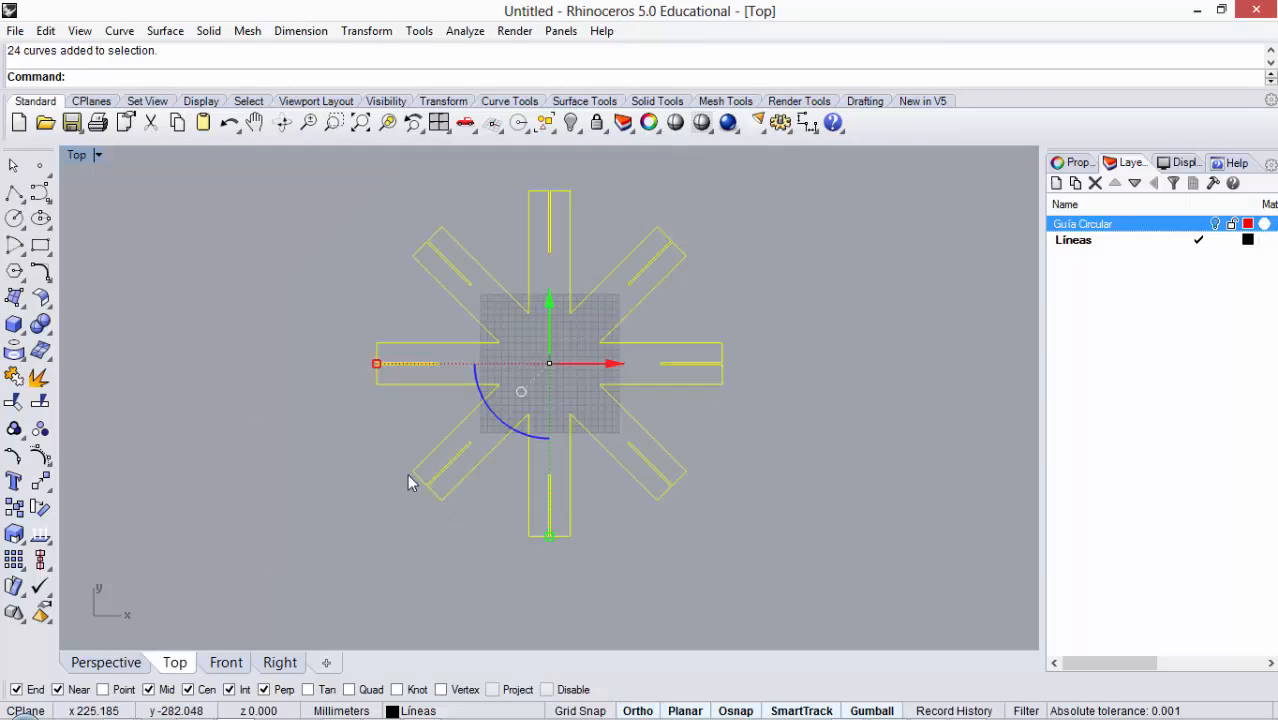
{"action": "left_click", "coordinate": [22, 380]}
{"action": "scroll", "coordinate": [471, 332], "scroll_direction": "up", "scroll_amount": 3}
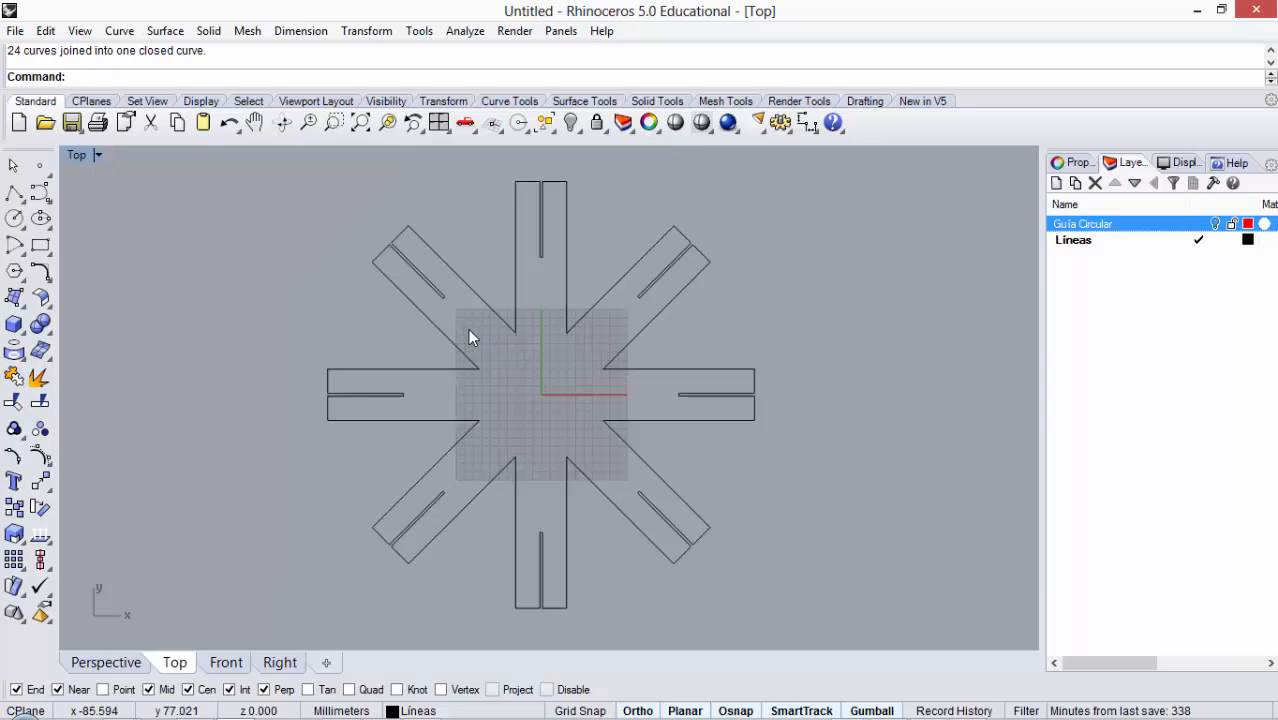
{"action": "left_click", "coordinate": [502, 303]}
{"action": "scroll", "coordinate": [476, 331], "scroll_direction": "down", "scroll_amount": 3}
{"action": "scroll", "coordinate": [707, 352], "scroll_direction": "up", "scroll_amount": 1}
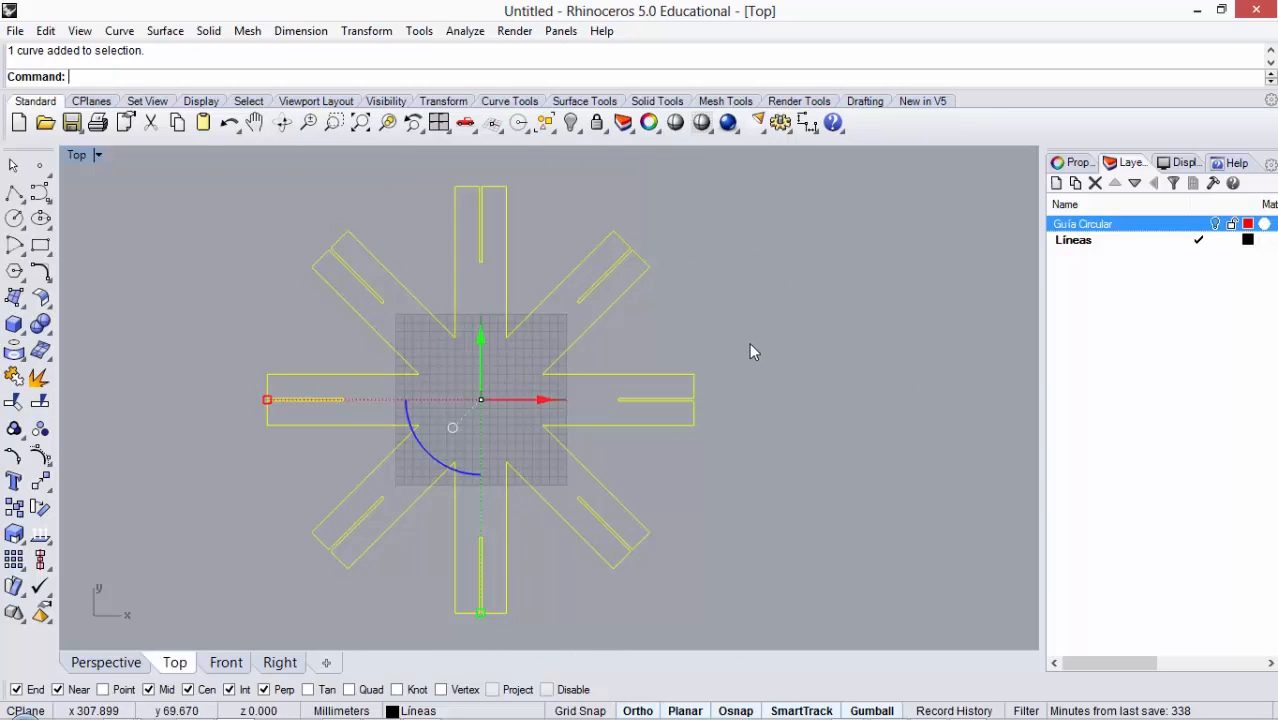
{"action": "scroll", "coordinate": [750, 345], "scroll_direction": "down", "scroll_amount": 2}
{"action": "left_click", "coordinate": [752, 360]}
Step: Inspect the eight-arm outline from several angles in the Perspective view and return to the maximised Top view
{"action": "double_click", "coordinate": [76, 155]}
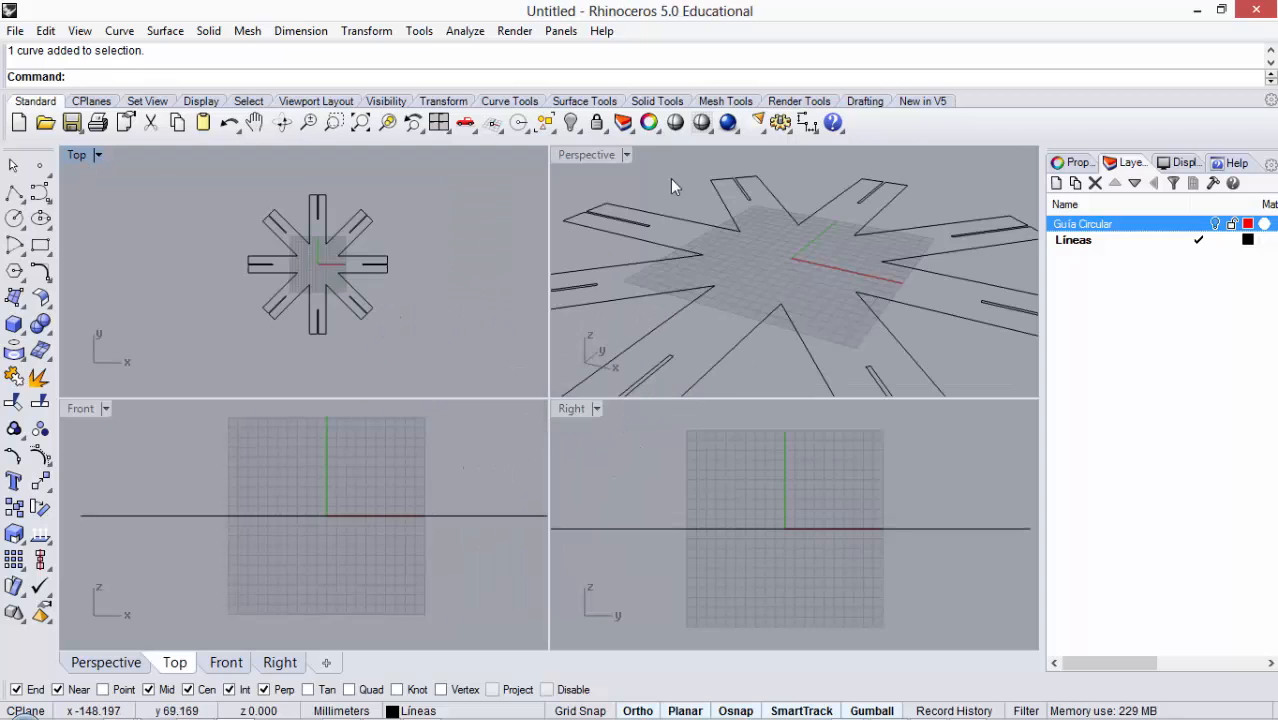
{"action": "double_click", "coordinate": [581, 157]}
{"action": "scroll", "coordinate": [605, 245], "scroll_direction": "up", "scroll_amount": 4}
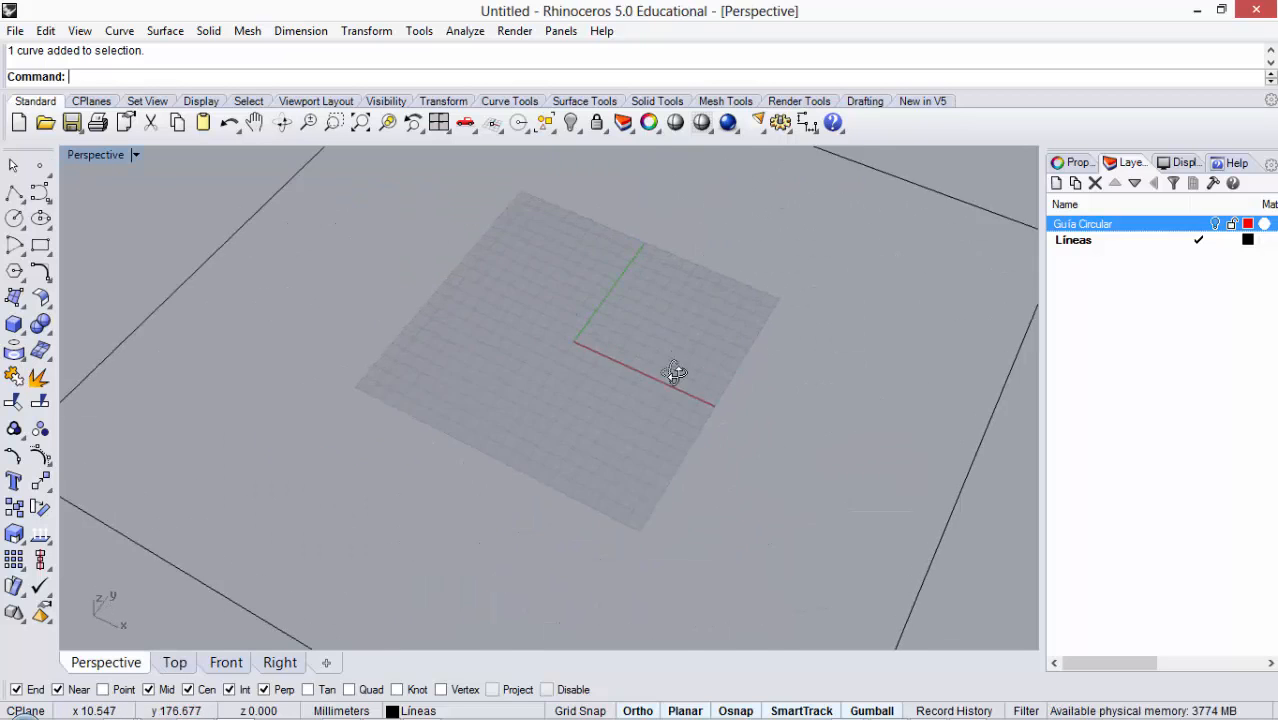
{"action": "scroll", "coordinate": [600, 300], "scroll_direction": "down", "scroll_amount": 3}
{"action": "right_click_drag", "start_coordinate": [612, 288], "coordinate": [822, 482]}
{"action": "right_click_drag", "start_coordinate": [553, 431], "coordinate": [745, 275]}
{"action": "right_click_drag", "start_coordinate": [799, 337], "coordinate": [555, 304]}
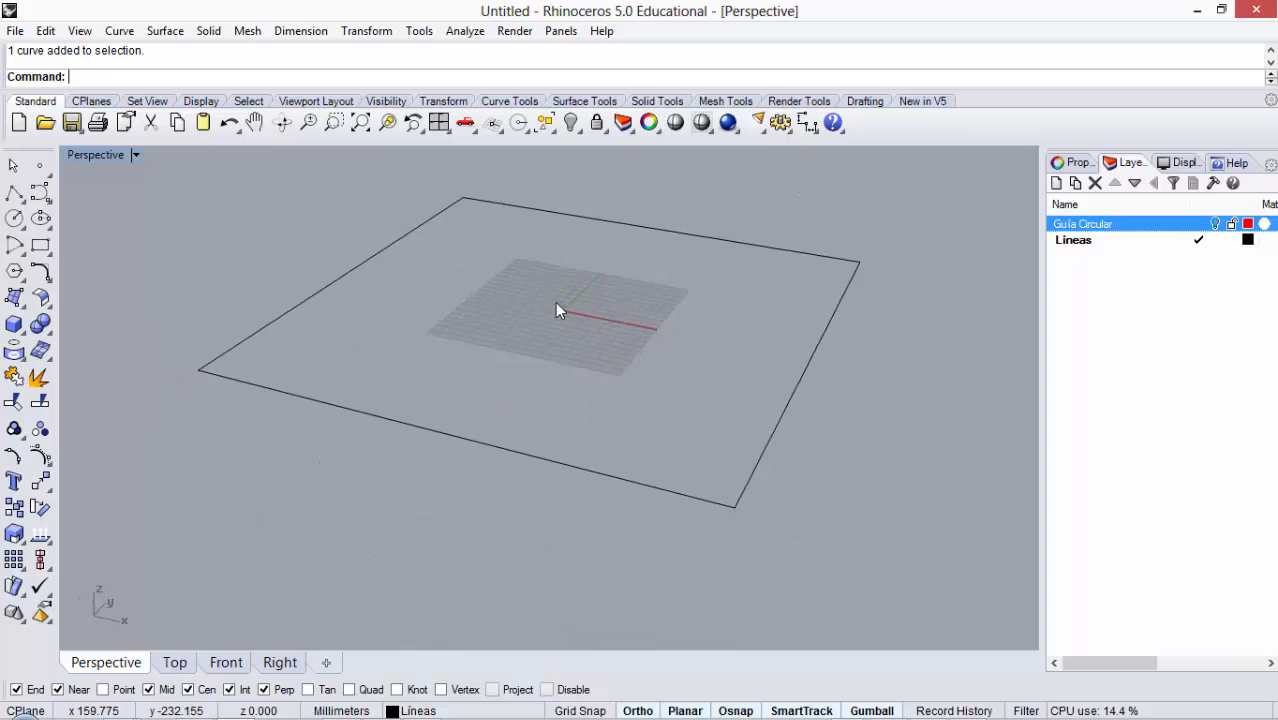
{"action": "scroll", "coordinate": [800, 351], "scroll_direction": "down", "scroll_amount": 2}
{"action": "right_click_drag", "start_coordinate": [703, 343], "coordinate": [634, 326]}
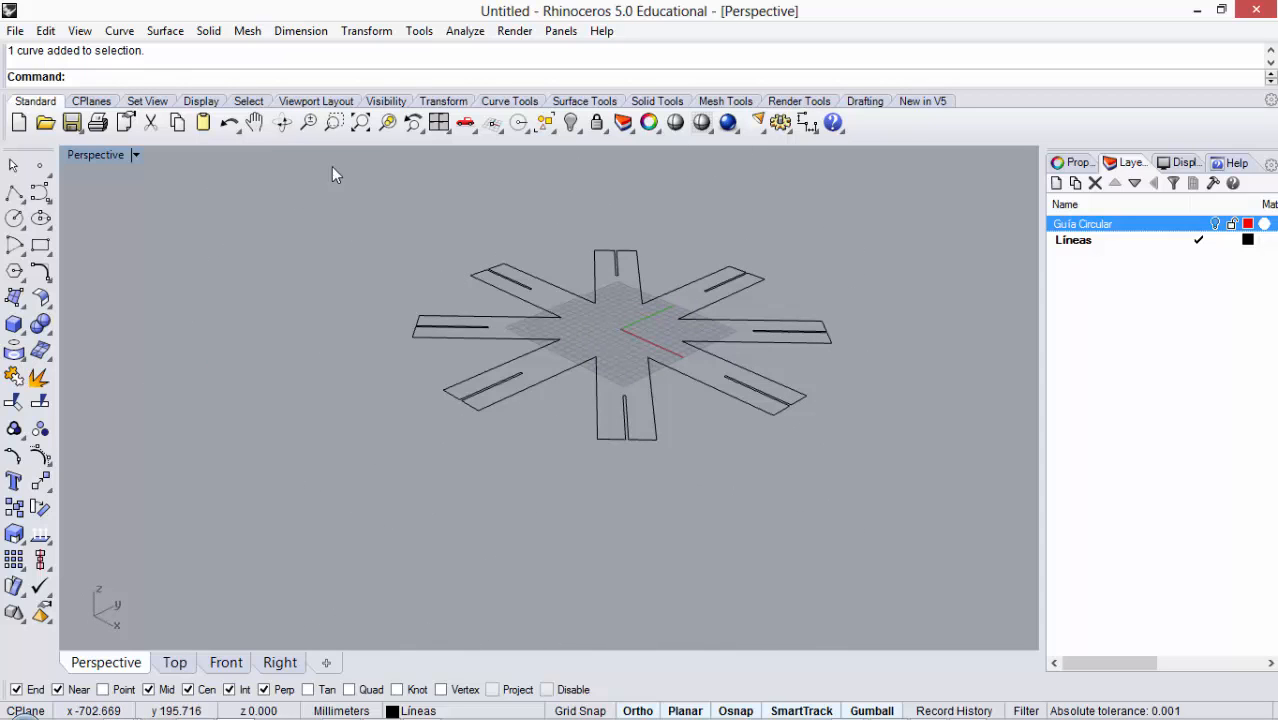
{"action": "double_click", "coordinate": [99, 157]}
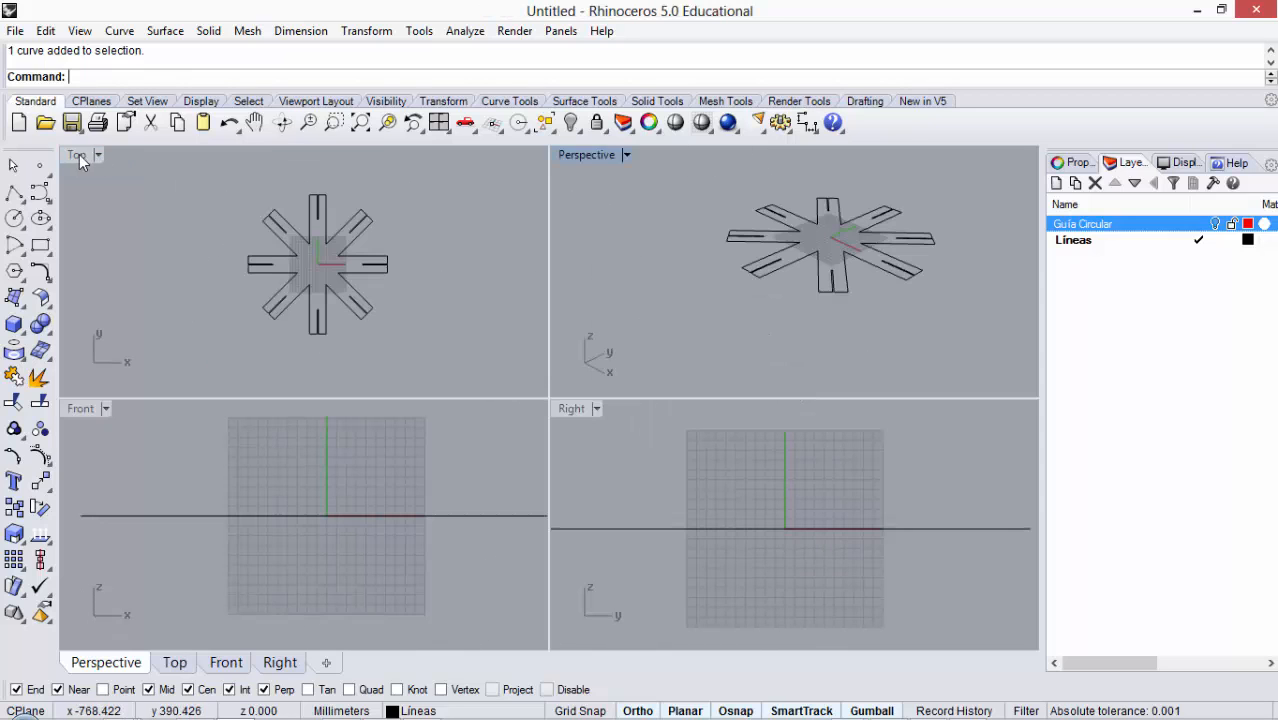
{"action": "double_click", "coordinate": [76, 157]}
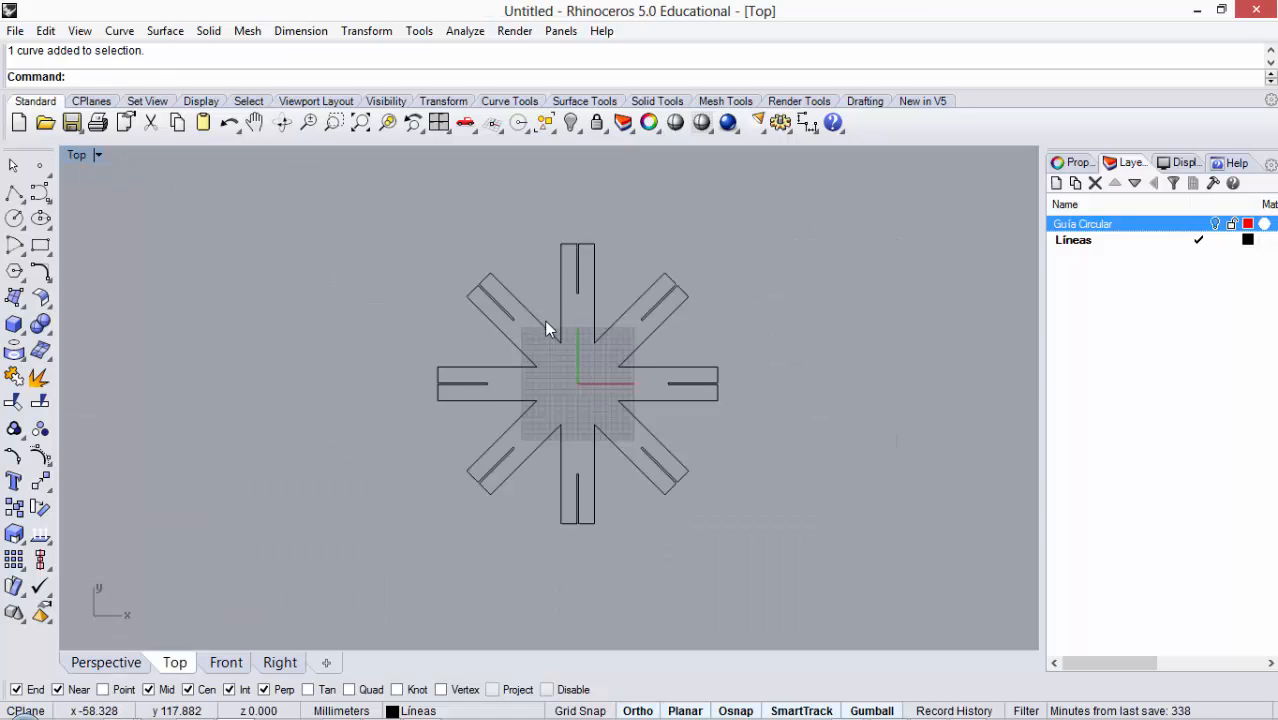
Step: Examine the square outer corners and the slot at the end of the upper arm
{"action": "scroll", "coordinate": [624, 357], "scroll_direction": "up", "scroll_amount": 2}
{"action": "scroll", "coordinate": [523, 324], "scroll_direction": "up", "scroll_amount": 2}
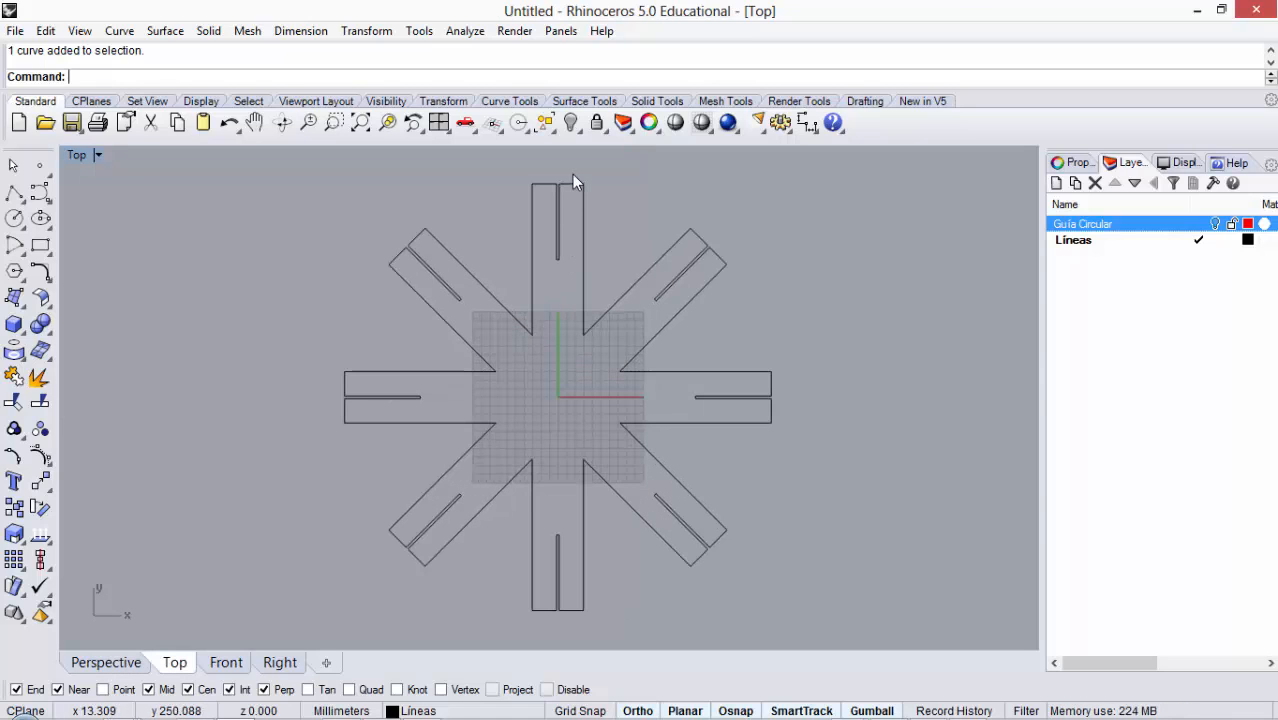
{"action": "scroll", "coordinate": [572, 177], "scroll_direction": "up", "scroll_amount": 2}
{"action": "scroll", "coordinate": [572, 177], "scroll_direction": "down", "scroll_amount": 2}
{"action": "scroll", "coordinate": [567, 174], "scroll_direction": "up", "scroll_amount": 10}
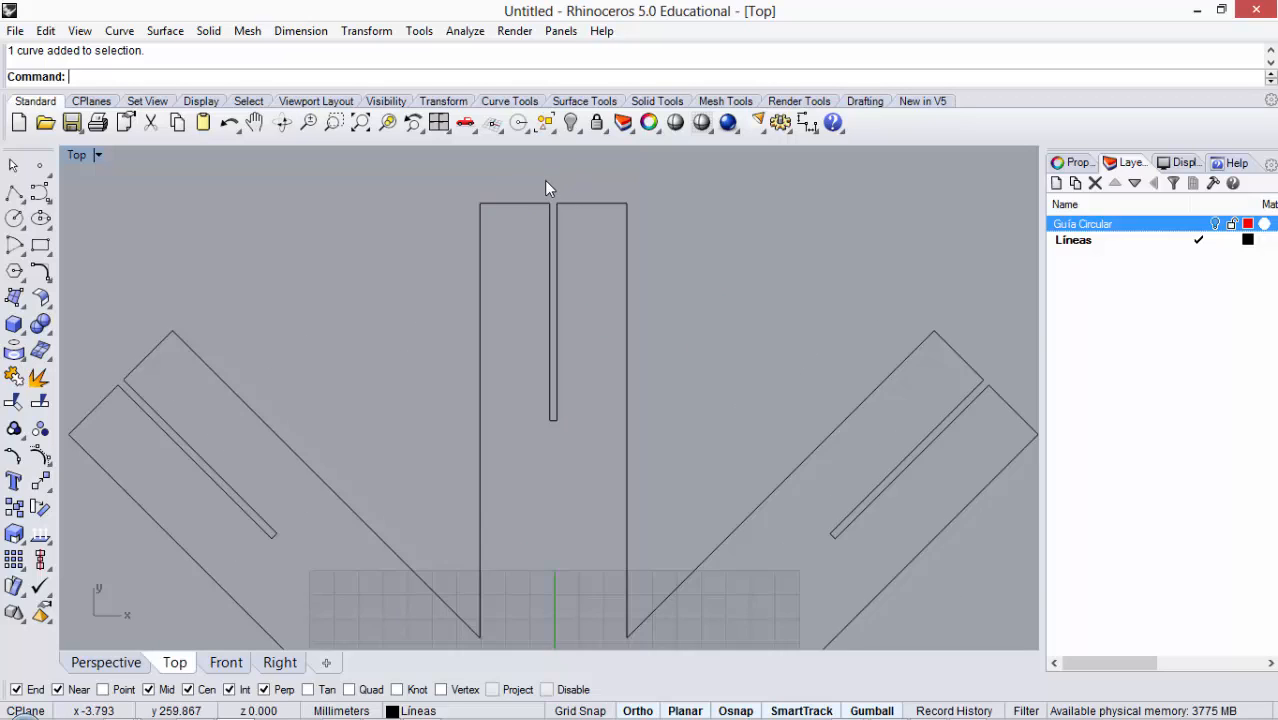
{"action": "scroll", "coordinate": [559, 192], "scroll_direction": "down", "scroll_amount": 4}
{"action": "scroll", "coordinate": [530, 235], "scroll_direction": "down", "scroll_amount": 4}
{"action": "scroll", "coordinate": [445, 288], "scroll_direction": "up", "scroll_amount": 6}
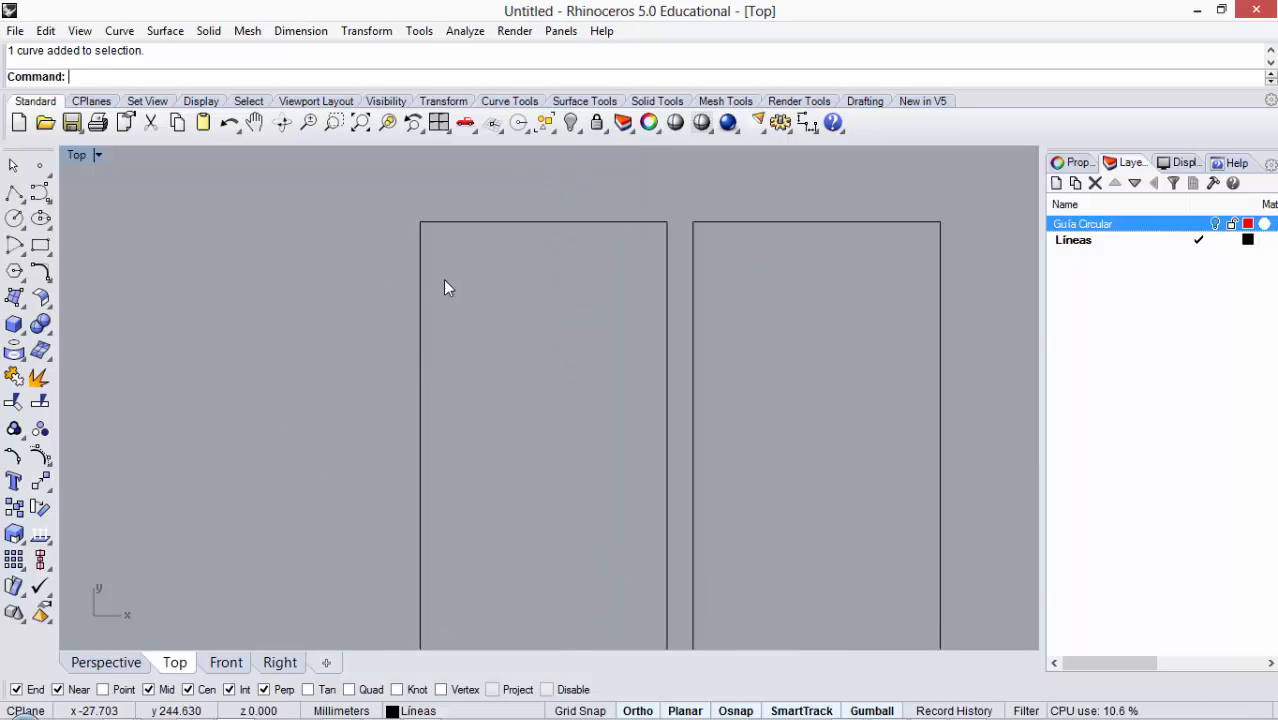
{"action": "scroll", "coordinate": [420, 228], "scroll_direction": "up", "scroll_amount": 5}
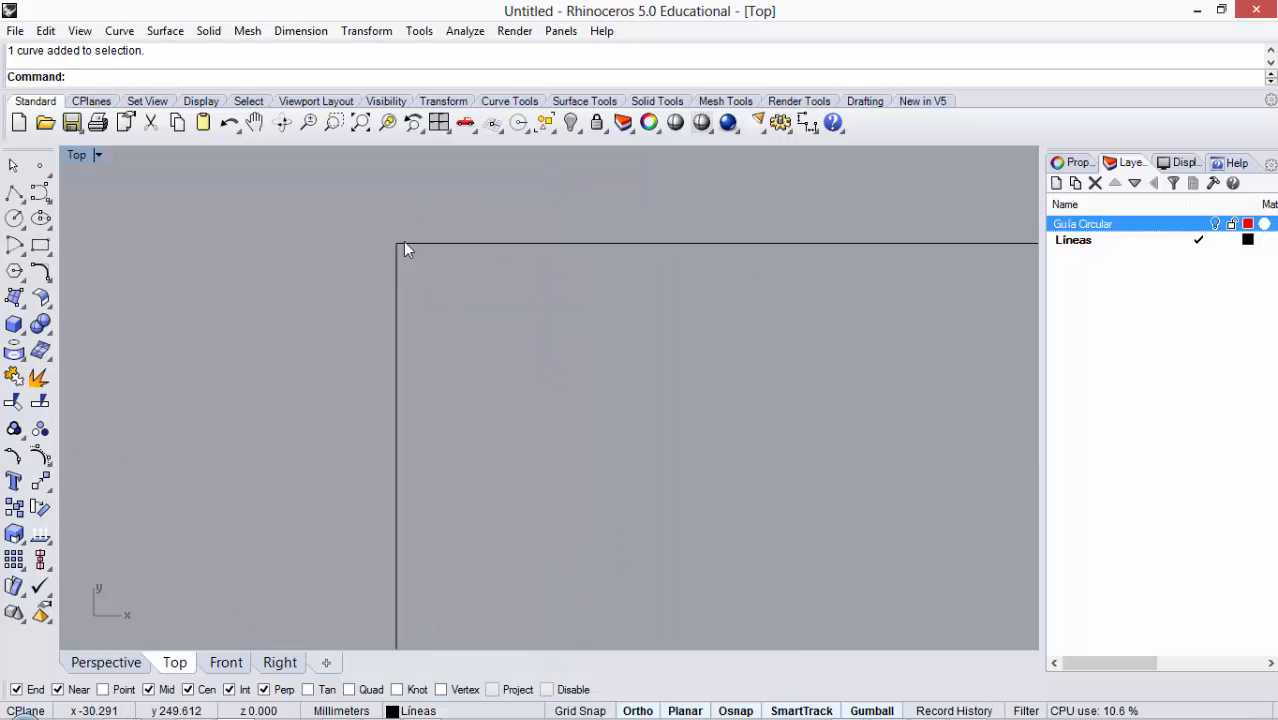
{"action": "scroll", "coordinate": [354, 258], "scroll_direction": "down", "scroll_amount": 6}
{"action": "scroll", "coordinate": [380, 262], "scroll_direction": "down", "scroll_amount": 2}
{"action": "scroll", "coordinate": [414, 268], "scroll_direction": "up", "scroll_amount": 4}
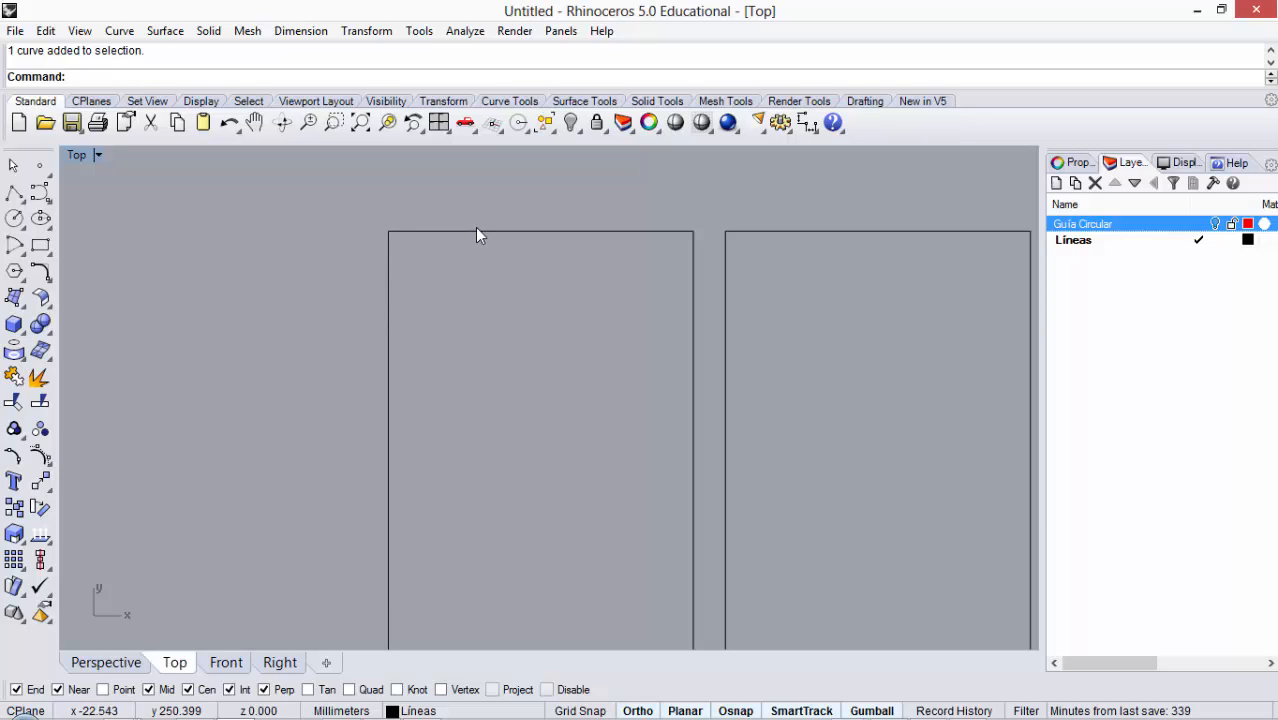
{"action": "scroll", "coordinate": [389, 234], "scroll_direction": "up", "scroll_amount": 4}
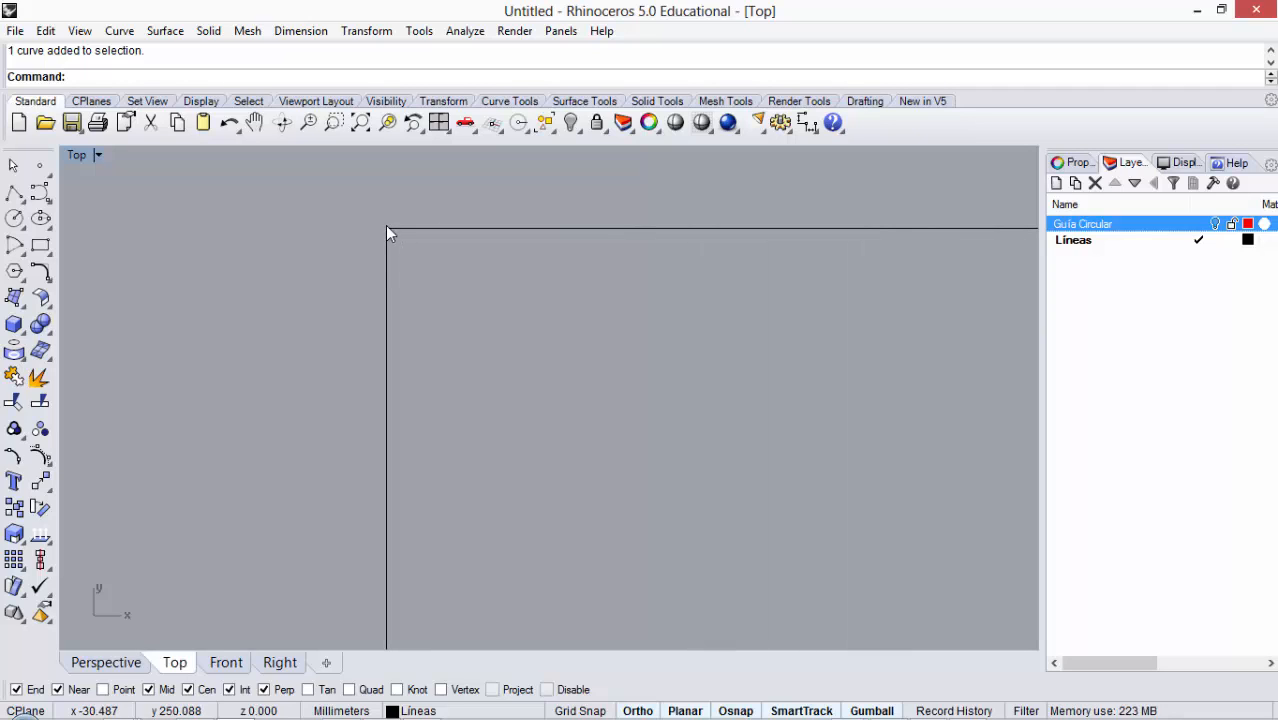
{"action": "scroll", "coordinate": [381, 235], "scroll_direction": "down", "scroll_amount": 5}
{"action": "scroll", "coordinate": [503, 197], "scroll_direction": "down", "scroll_amount": 3}
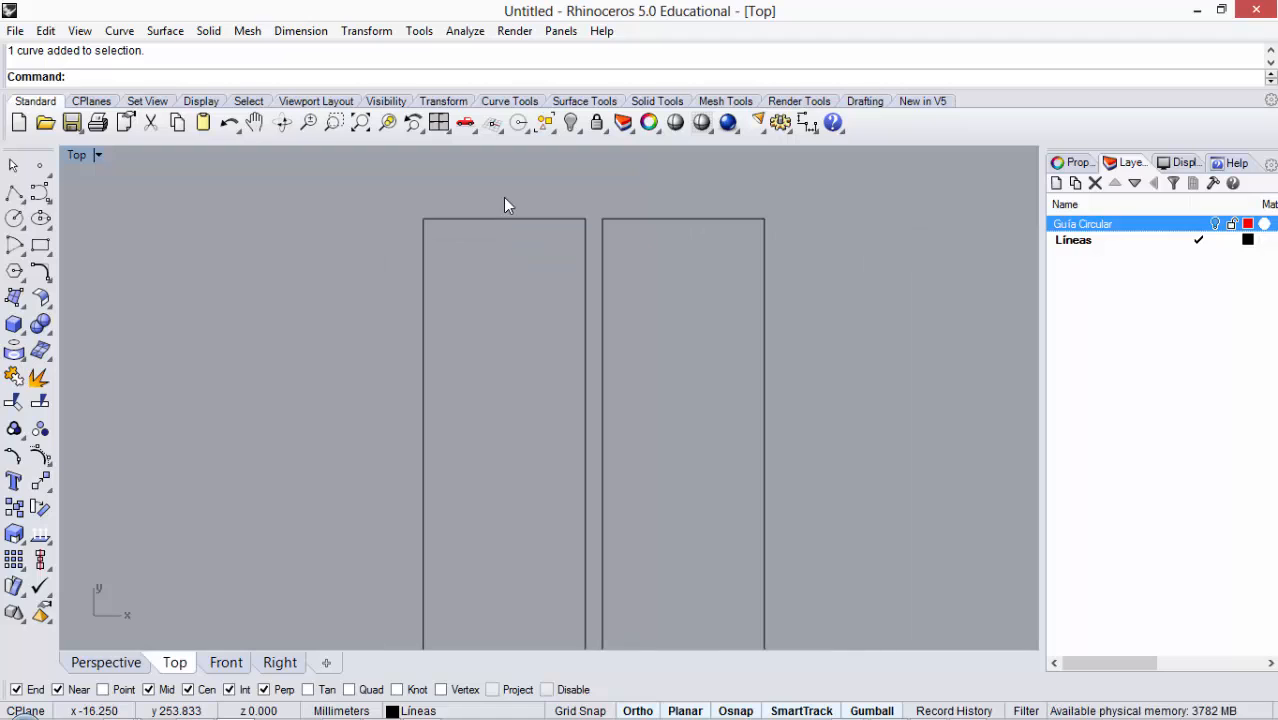
{"action": "scroll", "coordinate": [476, 224], "scroll_direction": "up", "scroll_amount": 5}
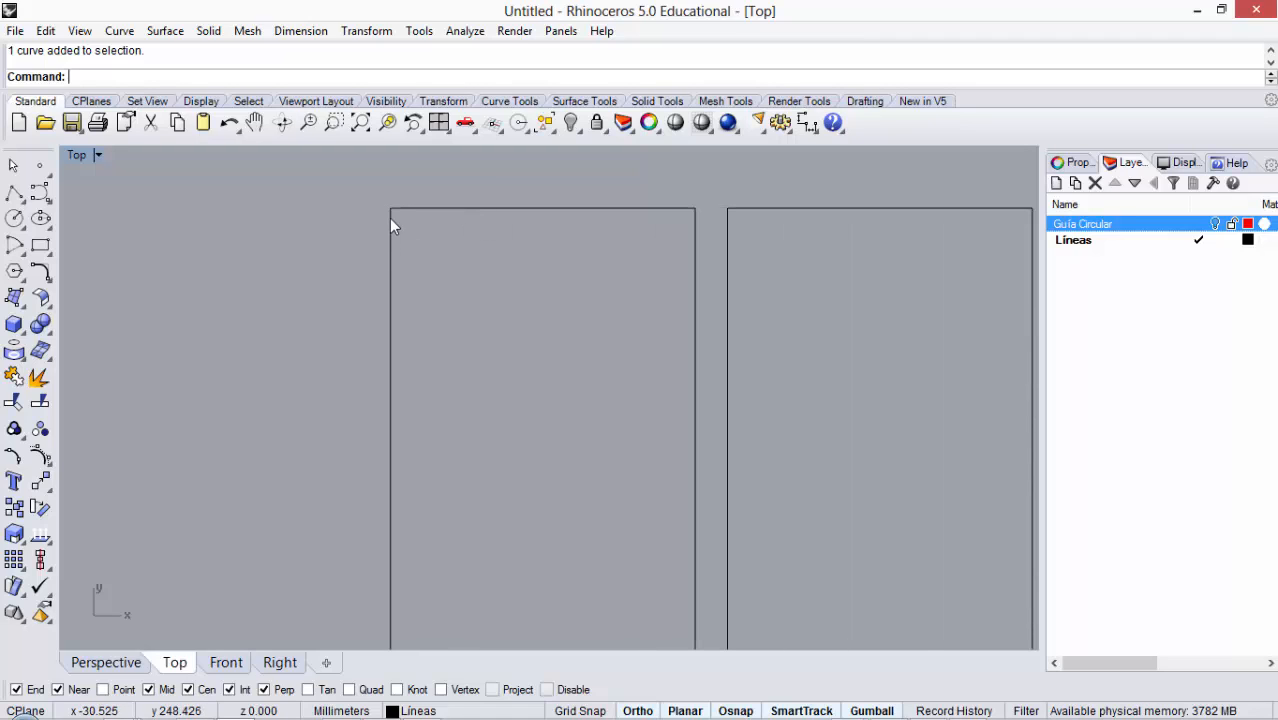
{"action": "scroll", "coordinate": [507, 220], "scroll_direction": "down", "scroll_amount": 8}
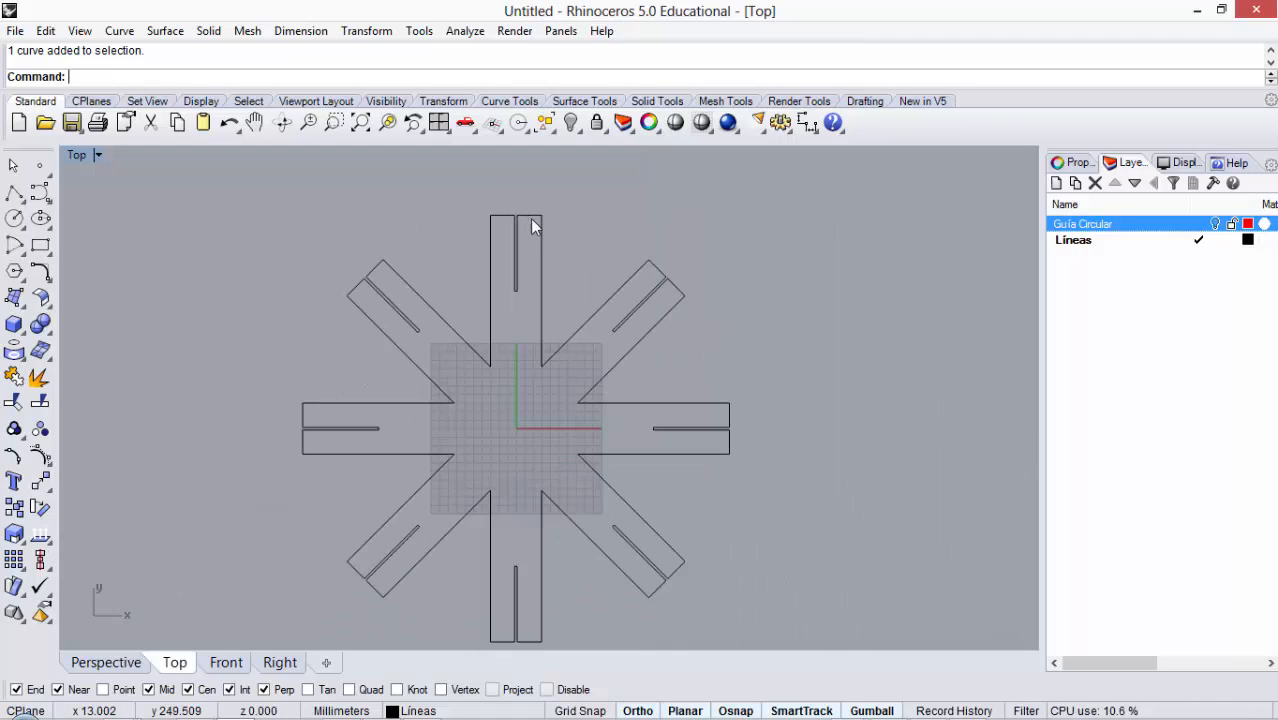
{"action": "scroll", "coordinate": [495, 216], "scroll_direction": "up", "scroll_amount": 2}
{"action": "scroll", "coordinate": [495, 216], "scroll_direction": "down", "scroll_amount": 2}
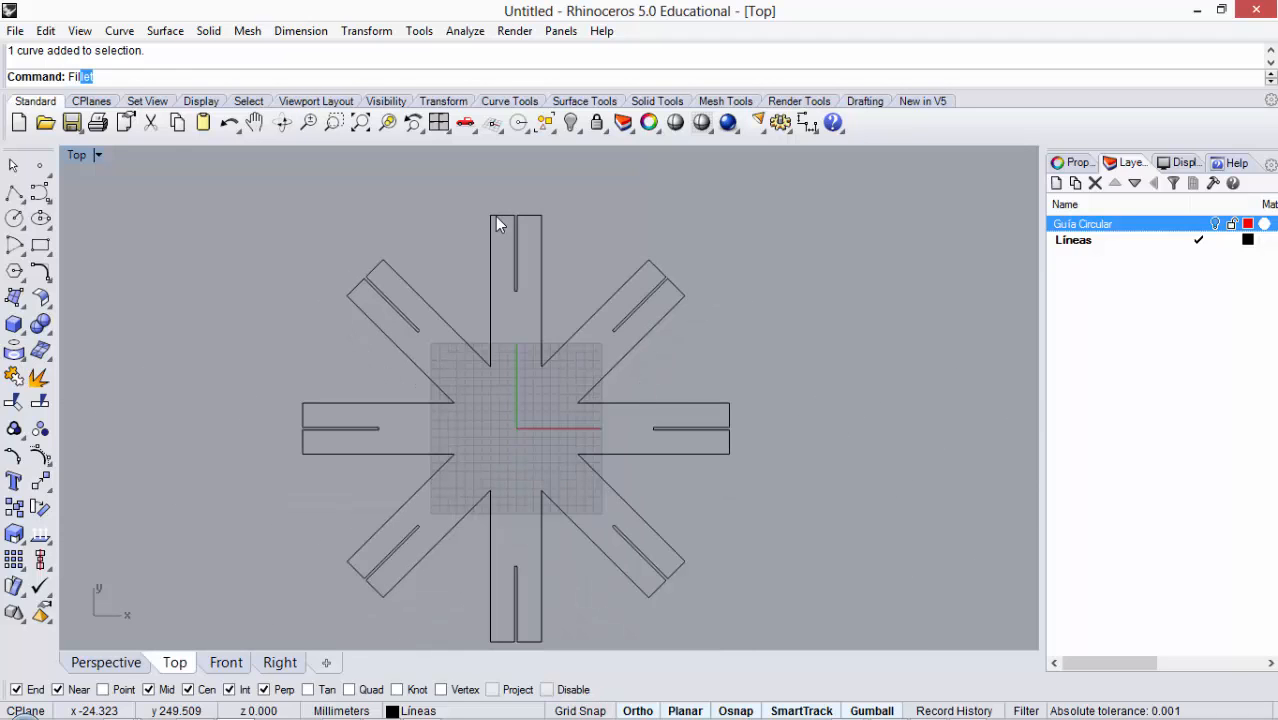
Step: Try a fillet with radius 1 on the outer left corner of the upper arm's end and undo it
{"action": "key", "text": "Return"}
{"action": "scroll", "coordinate": [500, 210], "scroll_direction": "up", "scroll_amount": 4}
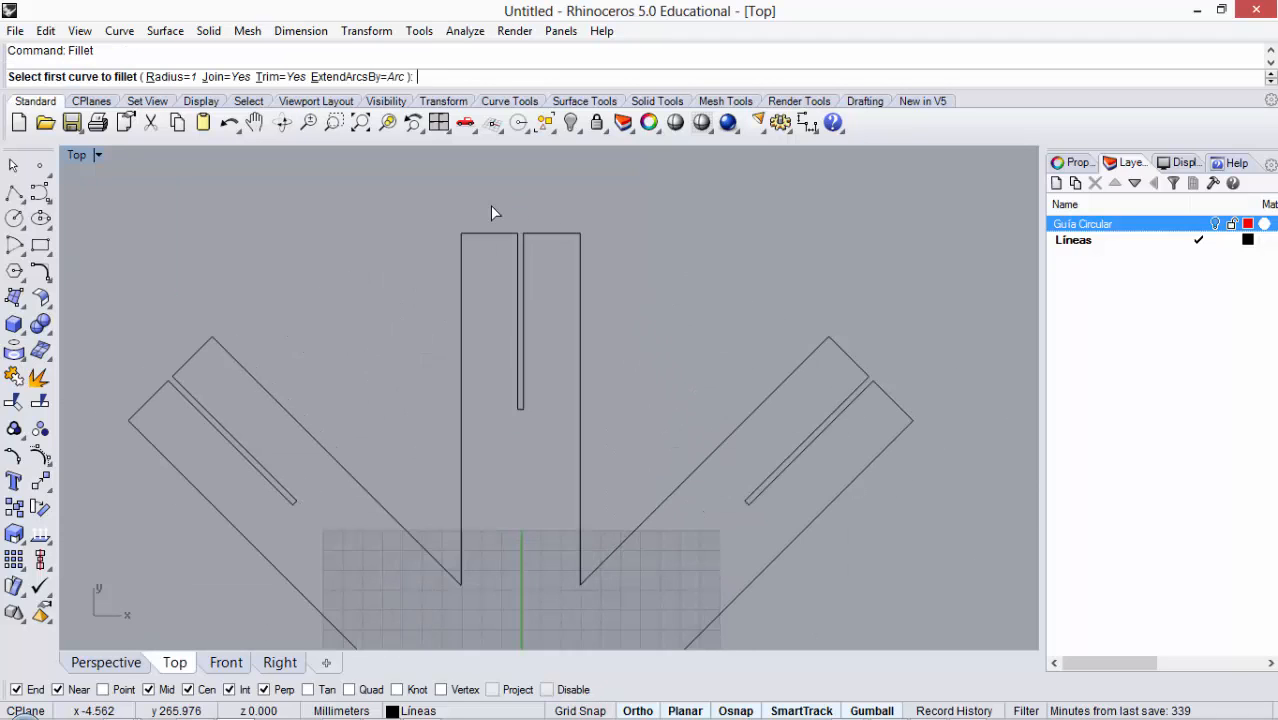
{"action": "scroll", "coordinate": [491, 208], "scroll_direction": "up", "scroll_amount": 6}
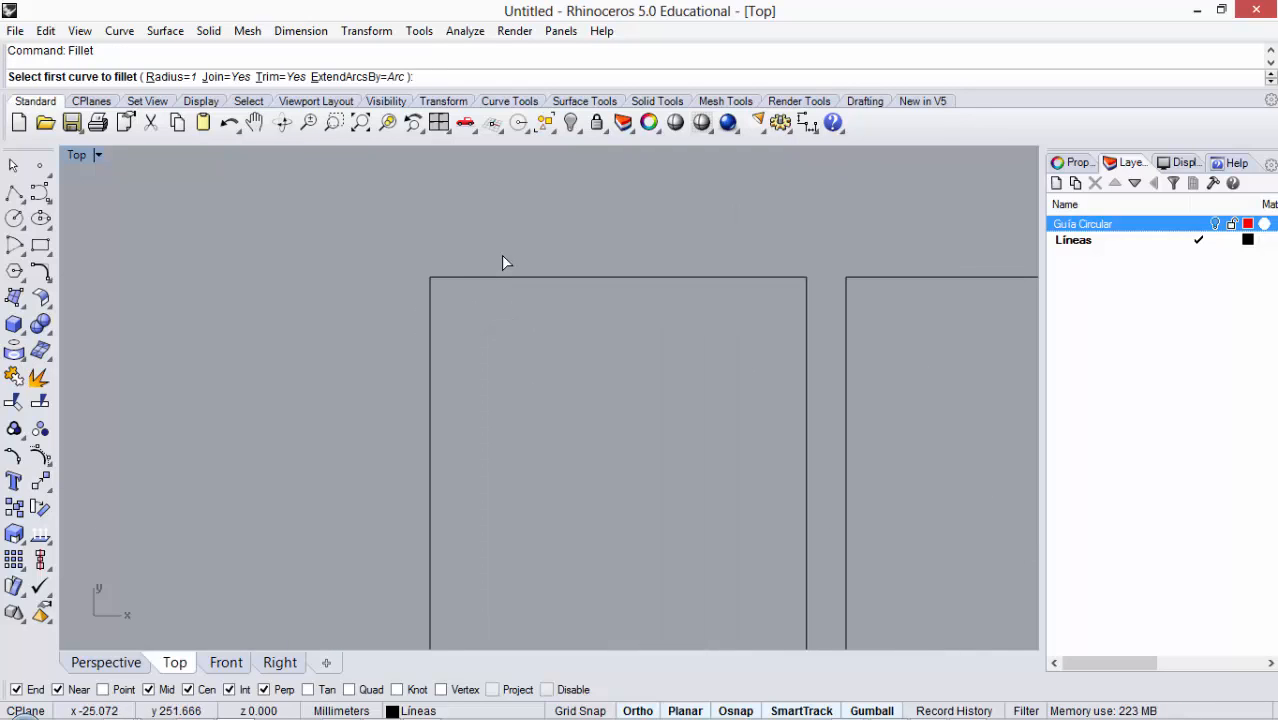
{"action": "scroll", "coordinate": [520, 225], "scroll_direction": "down", "scroll_amount": 2}
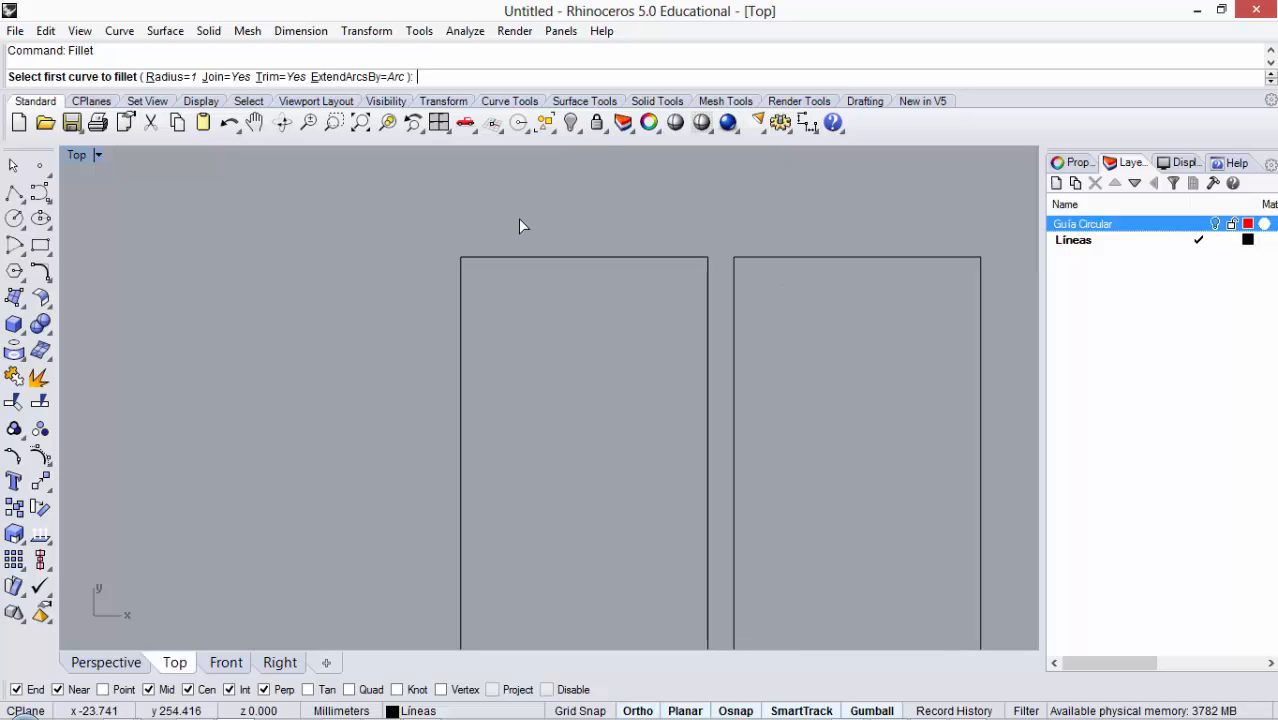
{"action": "scroll", "coordinate": [519, 226], "scroll_direction": "down", "scroll_amount": 2}
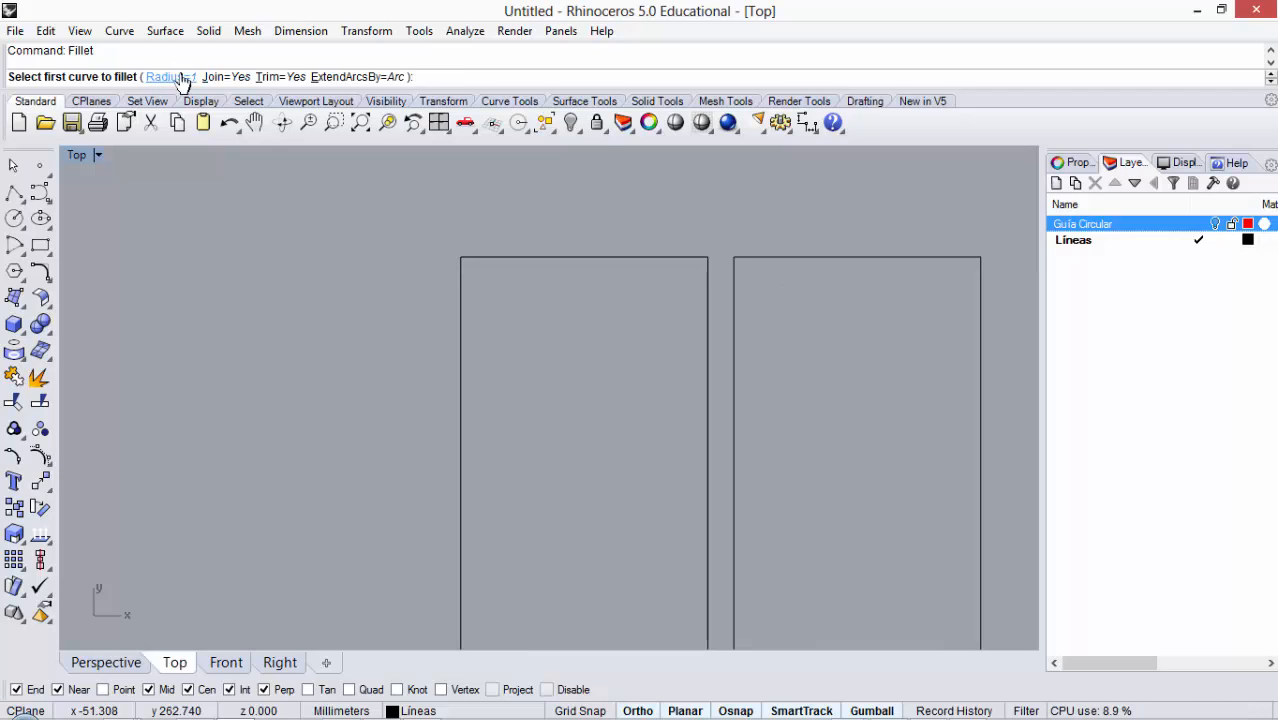
{"action": "scroll", "coordinate": [481, 202], "scroll_direction": "up", "scroll_amount": 3}
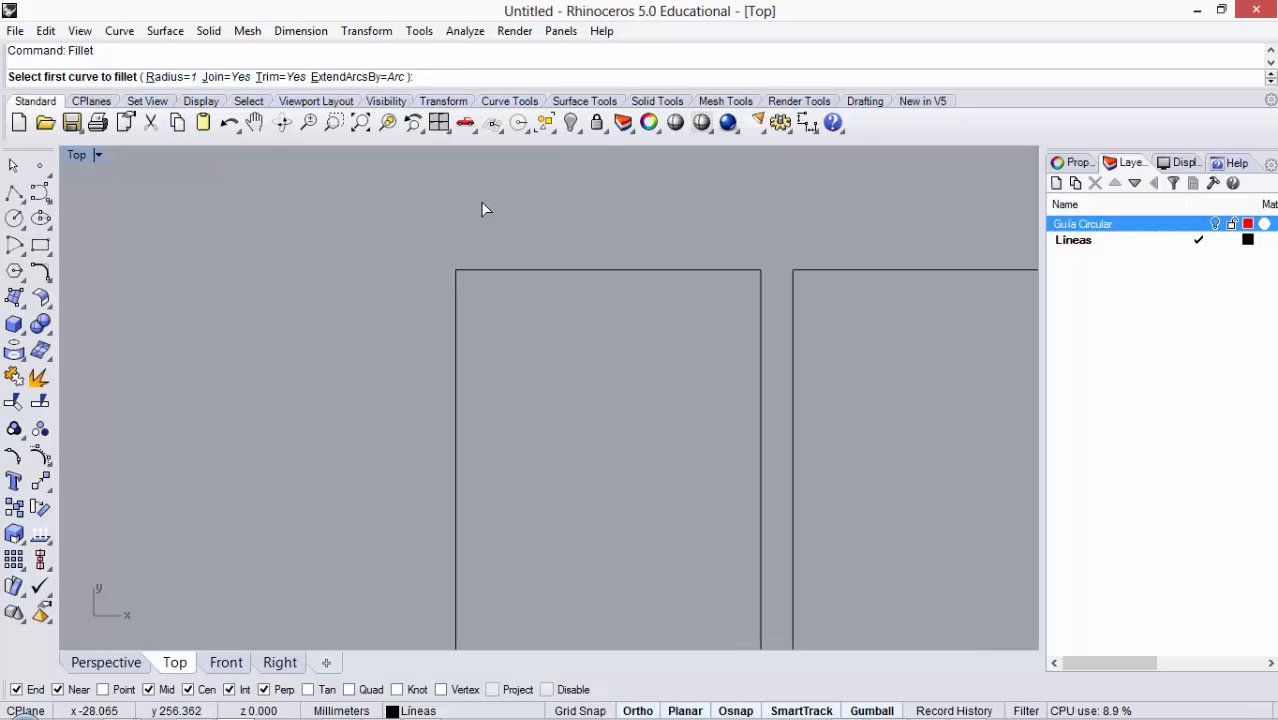
{"action": "left_click", "coordinate": [443, 351]}
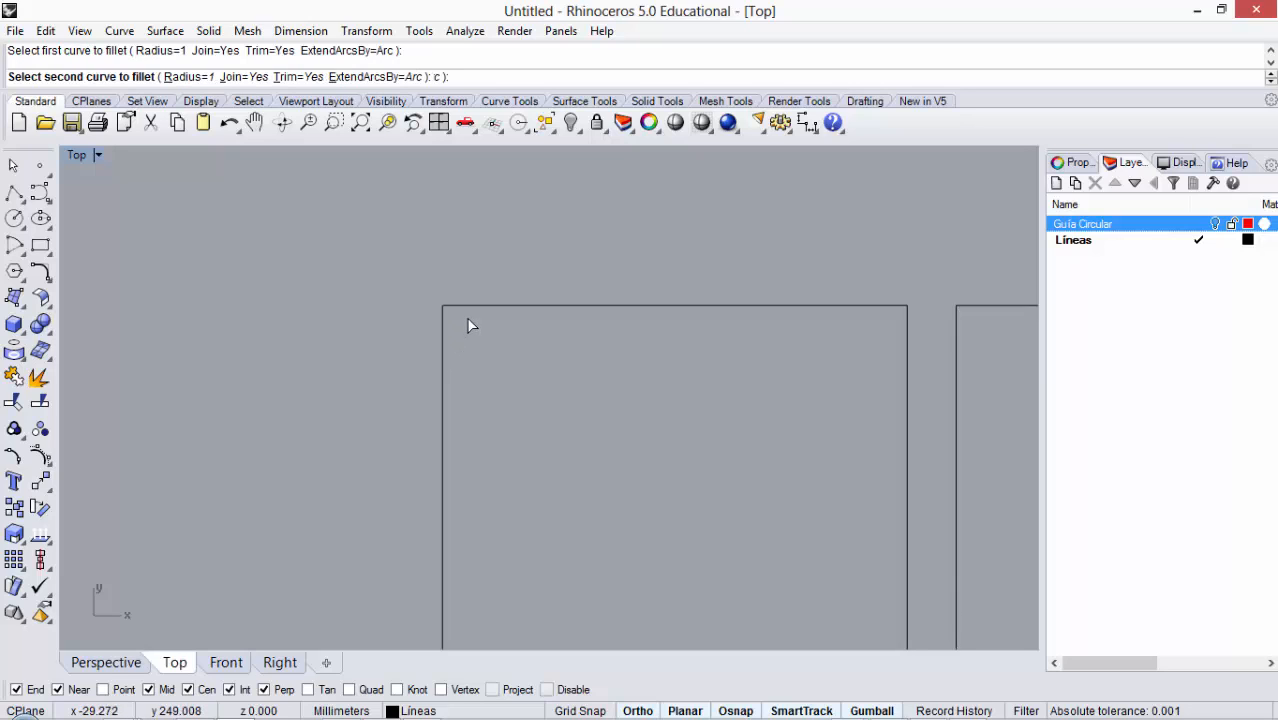
{"action": "left_click", "coordinate": [482, 307]}
{"action": "scroll", "coordinate": [487, 303], "scroll_direction": "down", "scroll_amount": 5}
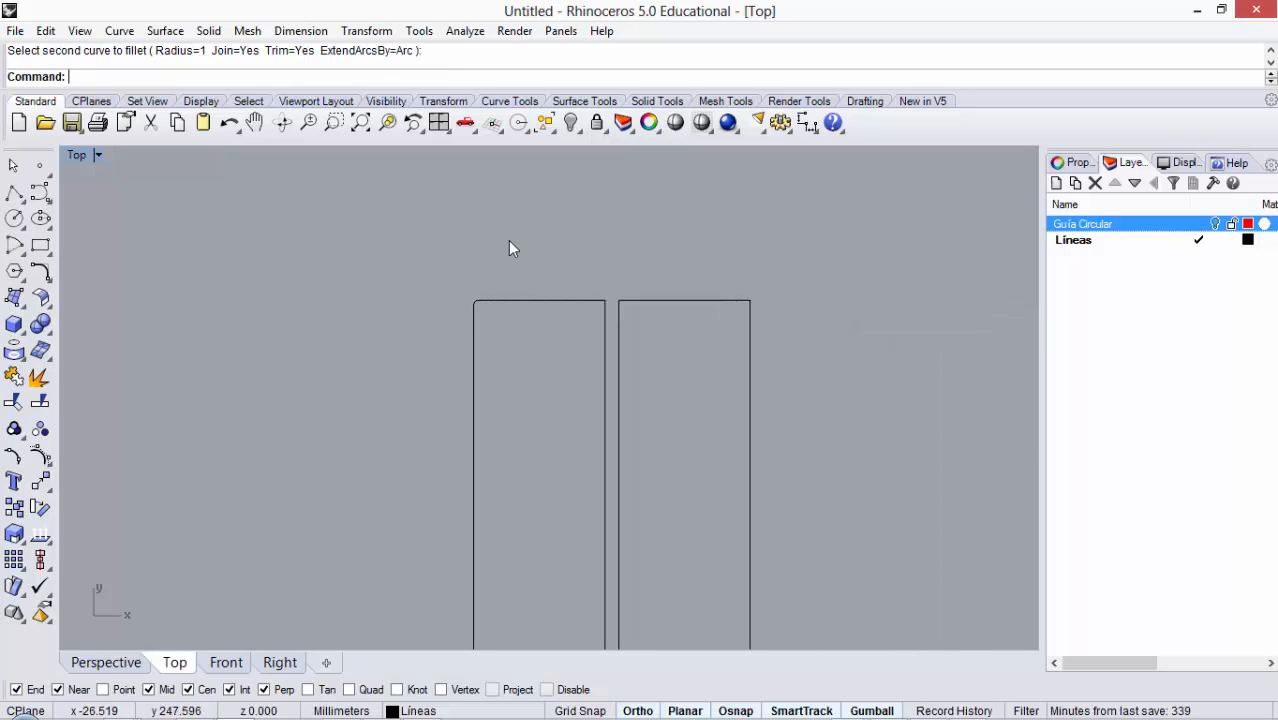
{"action": "scroll", "coordinate": [520, 252], "scroll_direction": "down", "scroll_amount": 2}
{"action": "scroll", "coordinate": [498, 279], "scroll_direction": "up", "scroll_amount": 10}
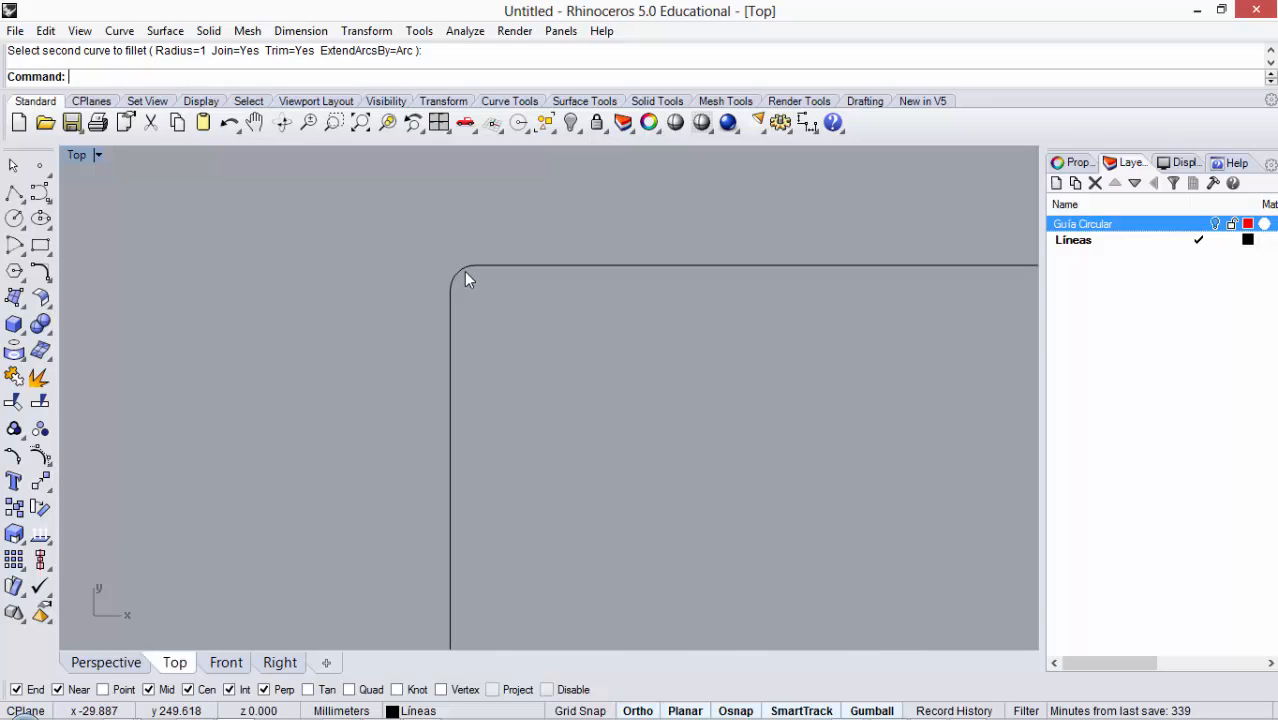
{"action": "scroll", "coordinate": [463, 270], "scroll_direction": "up", "scroll_amount": 2}
{"action": "scroll", "coordinate": [466, 267], "scroll_direction": "down", "scroll_amount": 2}
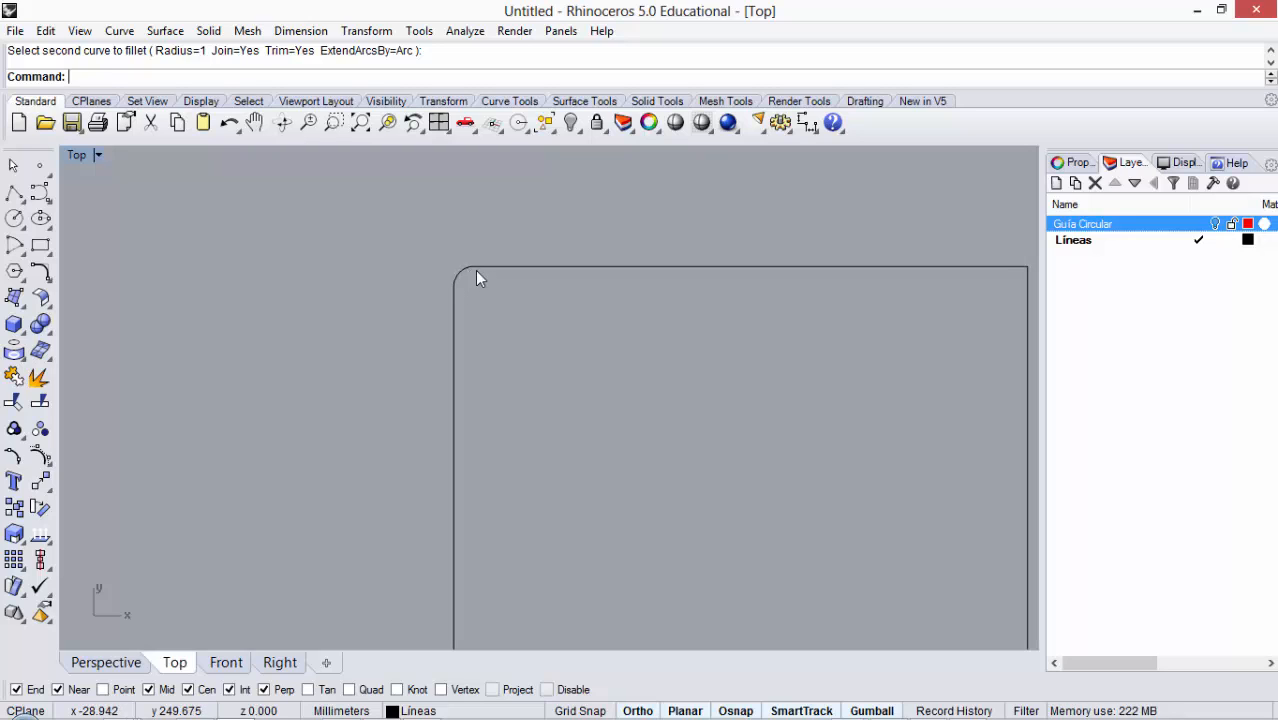
{"action": "scroll", "coordinate": [454, 258], "scroll_direction": "down", "scroll_amount": 2}
{"action": "scroll", "coordinate": [454, 258], "scroll_direction": "down", "scroll_amount": 2}
{"action": "key", "text": "ctrl+z"}
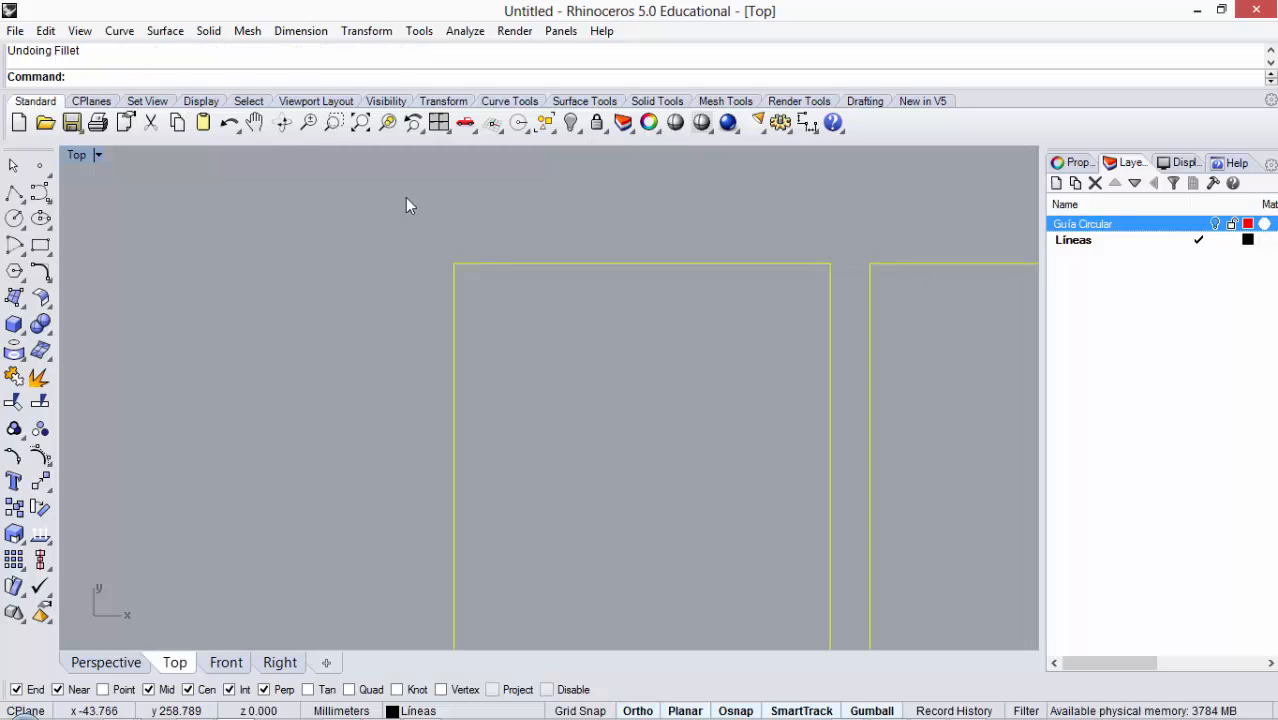
Step: Fillet the outer left corner of the upper arm's end with a radius of 5 mm
{"action": "key", "text": "Return"}
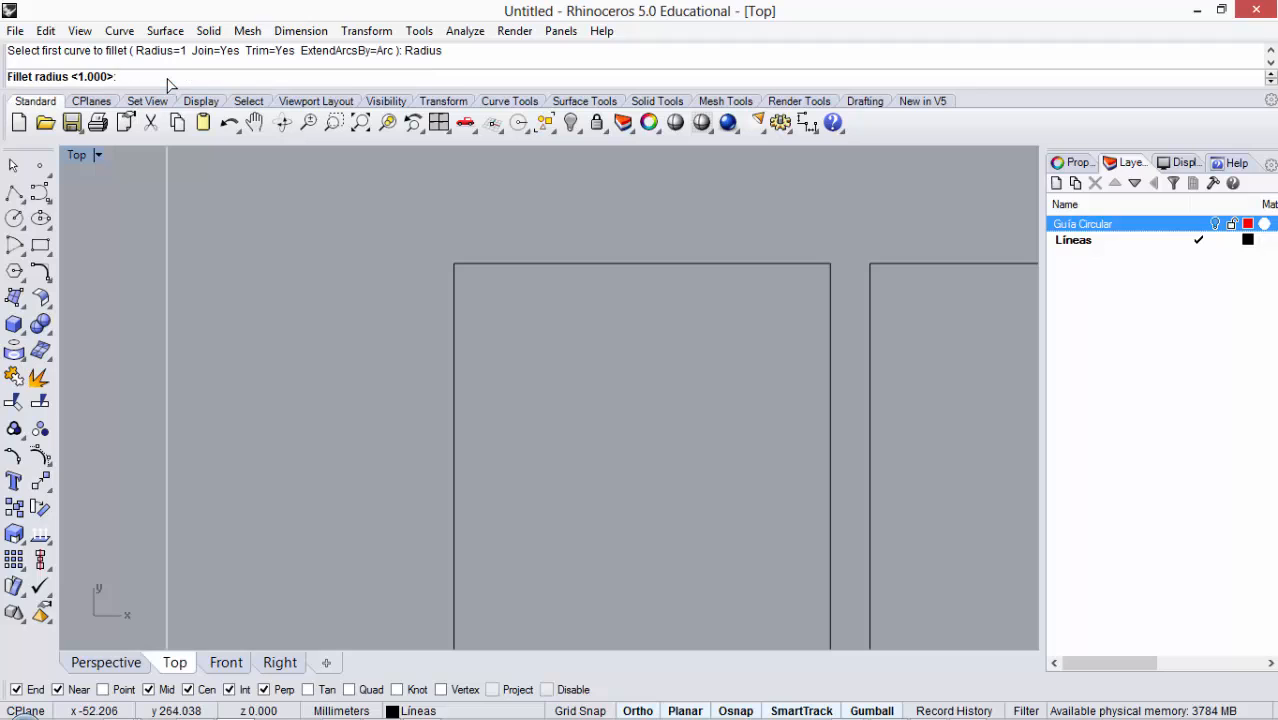
{"action": "type", "text": "5"}
{"action": "key", "text": "Return"}
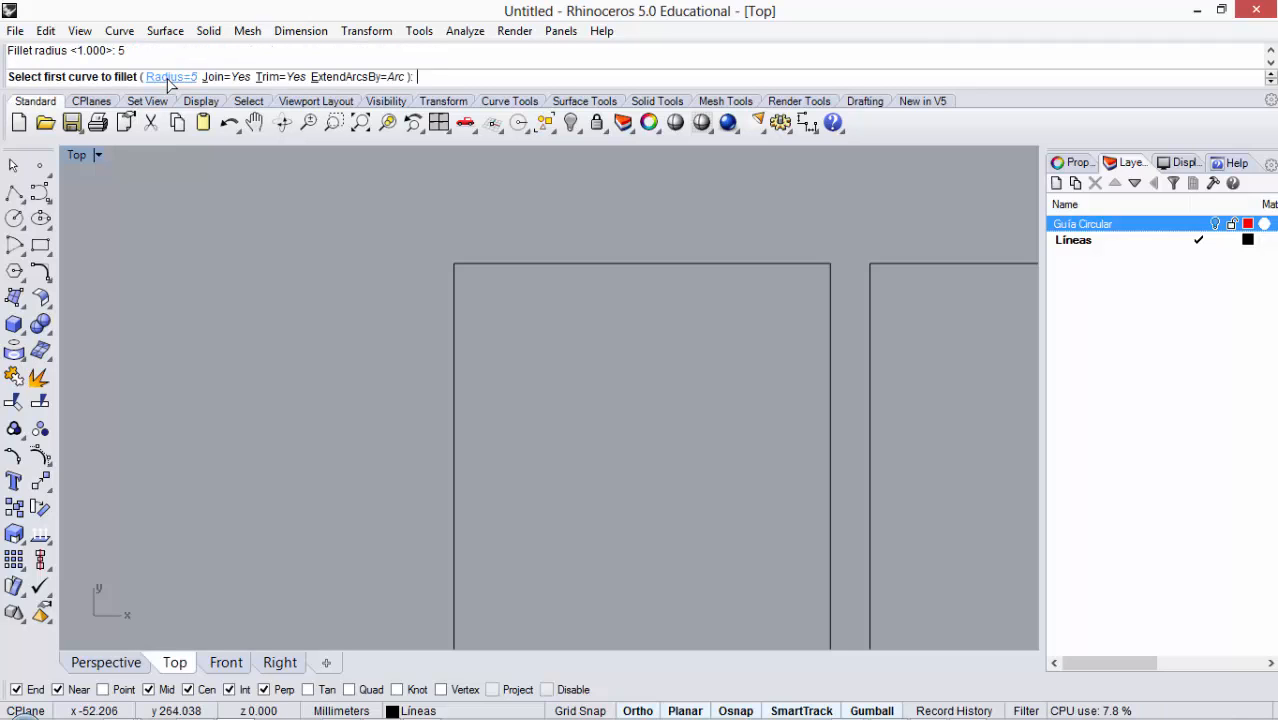
{"action": "left_click", "coordinate": [451, 303]}
{"action": "left_click", "coordinate": [478, 265]}
{"action": "scroll", "coordinate": [466, 240], "scroll_direction": "down", "scroll_amount": 5}
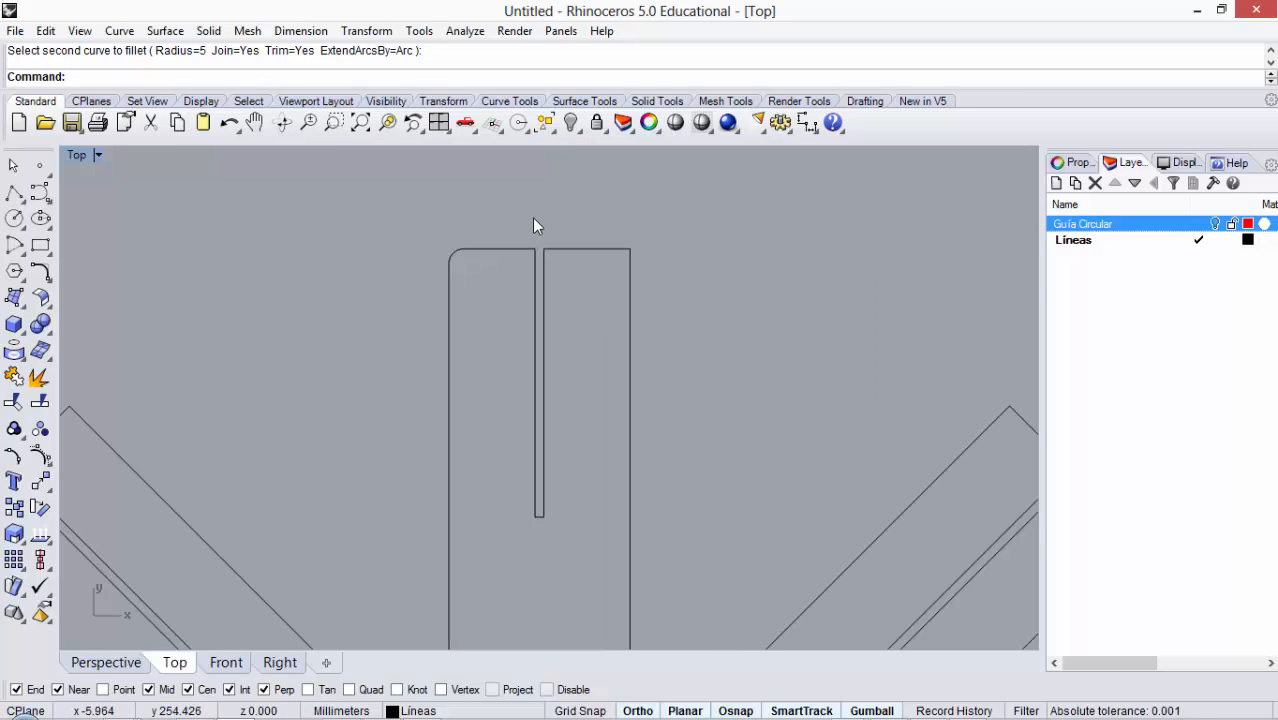
Step: Fillet the outer right corner of the upper arm's end with the same 5 mm radius
{"action": "scroll", "coordinate": [556, 248], "scroll_direction": "up", "scroll_amount": 5}
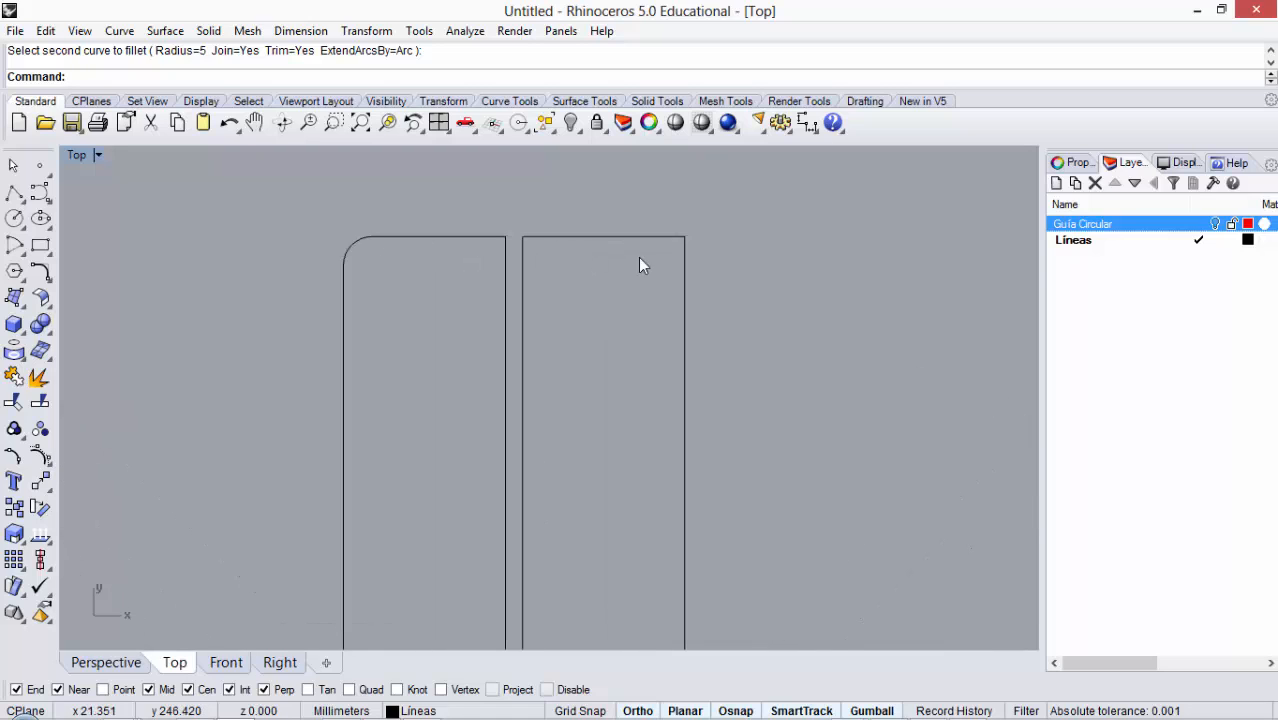
{"action": "key", "text": "Return"}
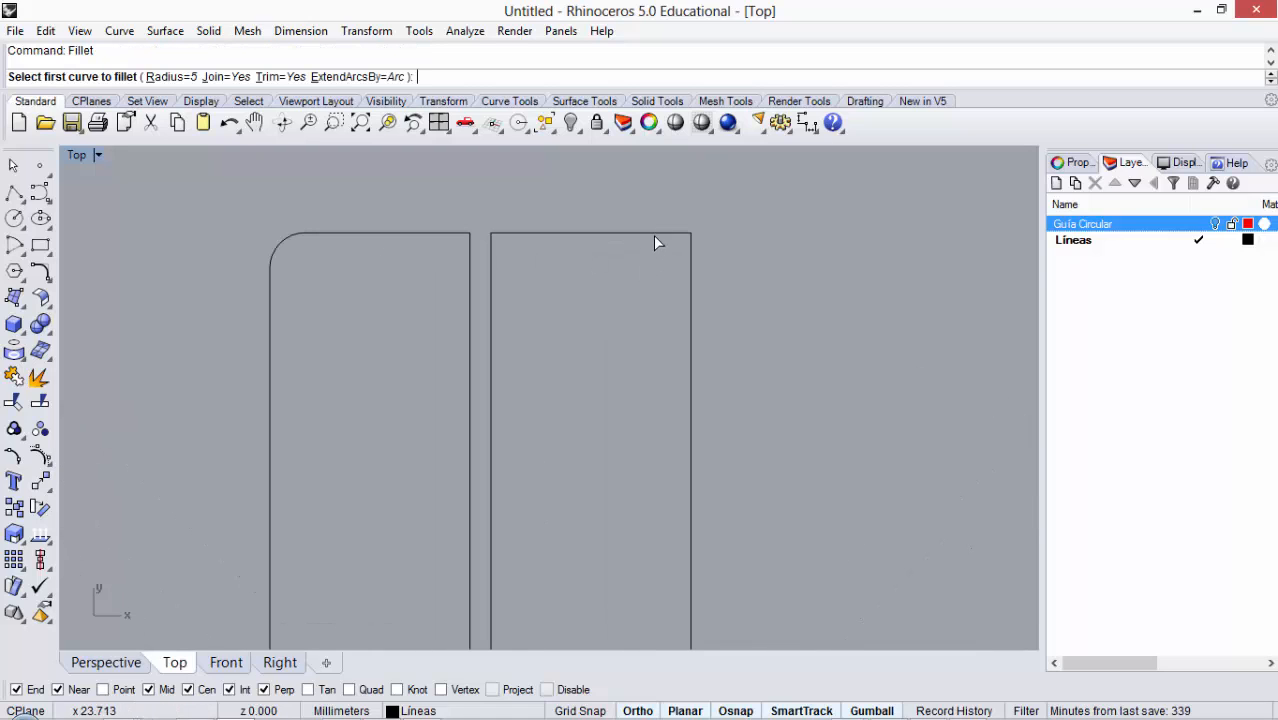
{"action": "left_click", "coordinate": [653, 234]}
{"action": "left_click", "coordinate": [688, 268]}
{"action": "scroll", "coordinate": [709, 262], "scroll_direction": "down", "scroll_amount": 4}
{"action": "scroll", "coordinate": [645, 212], "scroll_direction": "down", "scroll_amount": 3}
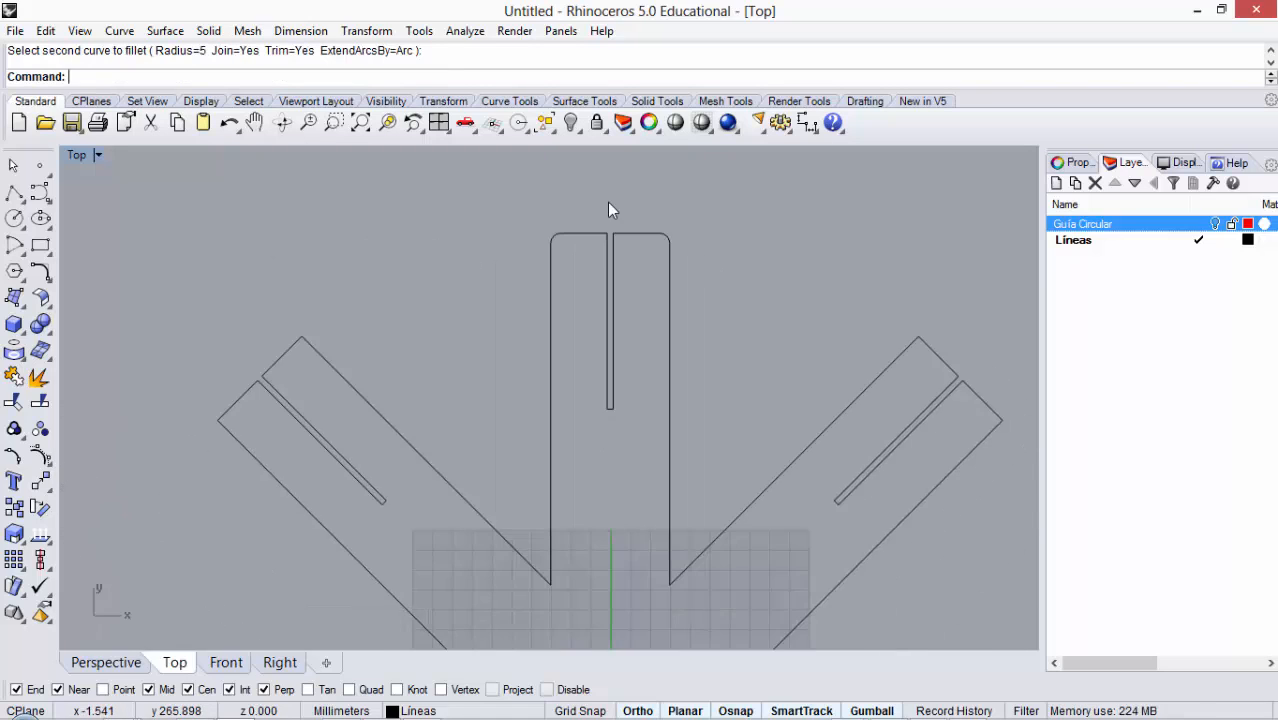
Step: Undo the last chamfer
{"action": "scroll", "coordinate": [607, 205], "scroll_direction": "up", "scroll_amount": 1}
{"action": "scroll", "coordinate": [640, 236], "scroll_direction": "down", "scroll_amount": 2}
{"action": "scroll", "coordinate": [648, 218], "scroll_direction": "up", "scroll_amount": 4}
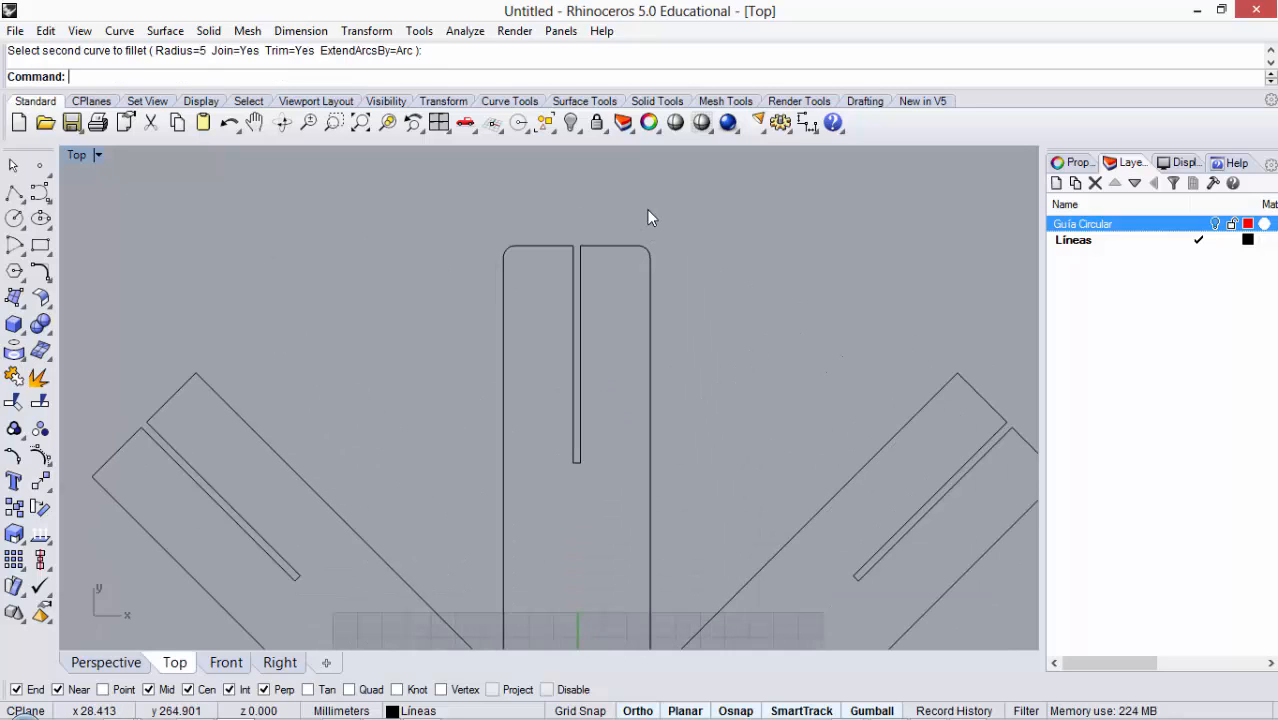
{"action": "left_click", "coordinate": [12, 166]}
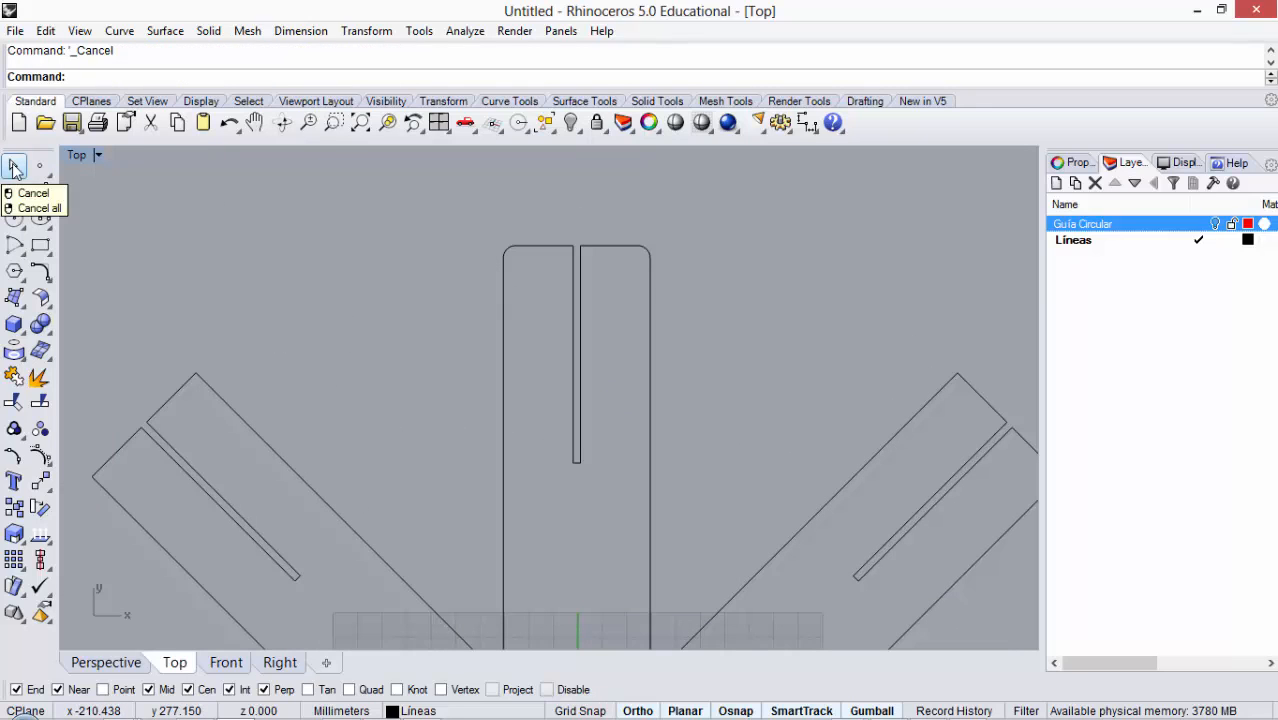
{"action": "key", "text": "ctrl+z"}
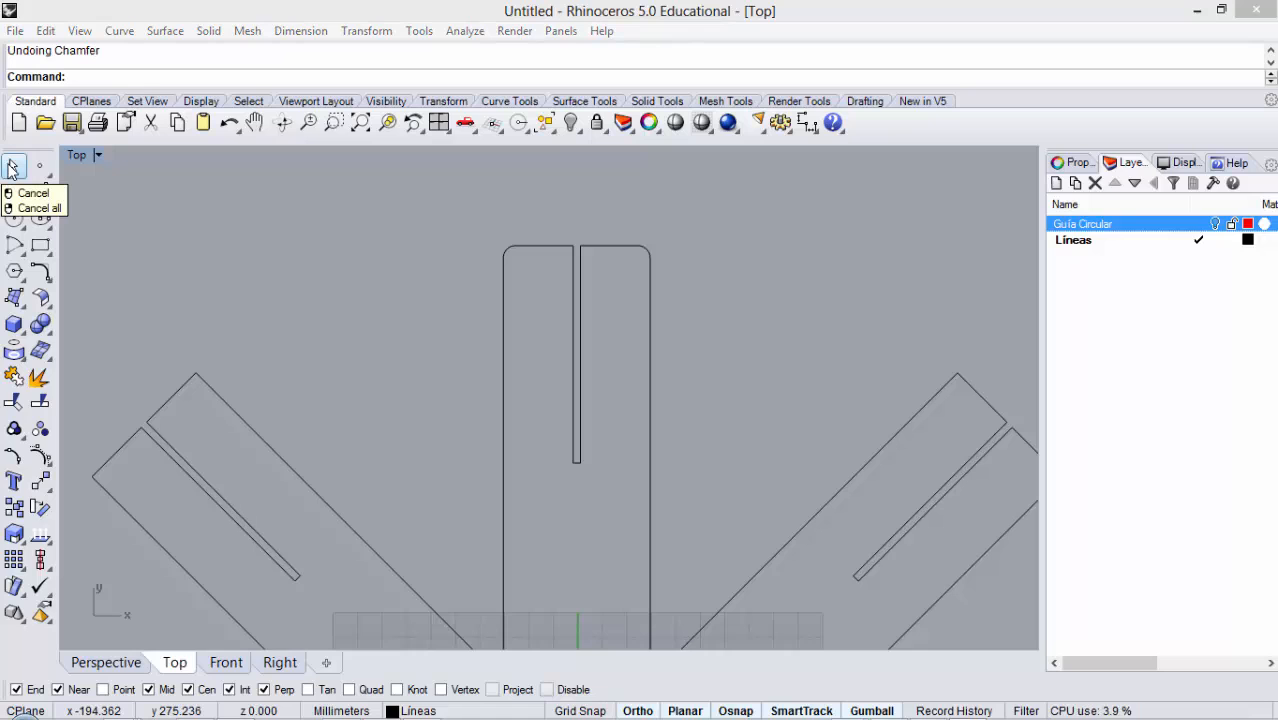
Step: Examine the slot opening and its two inner corners at the rounded end of the upper arm
{"action": "scroll", "coordinate": [595, 243], "scroll_direction": "up", "scroll_amount": 3}
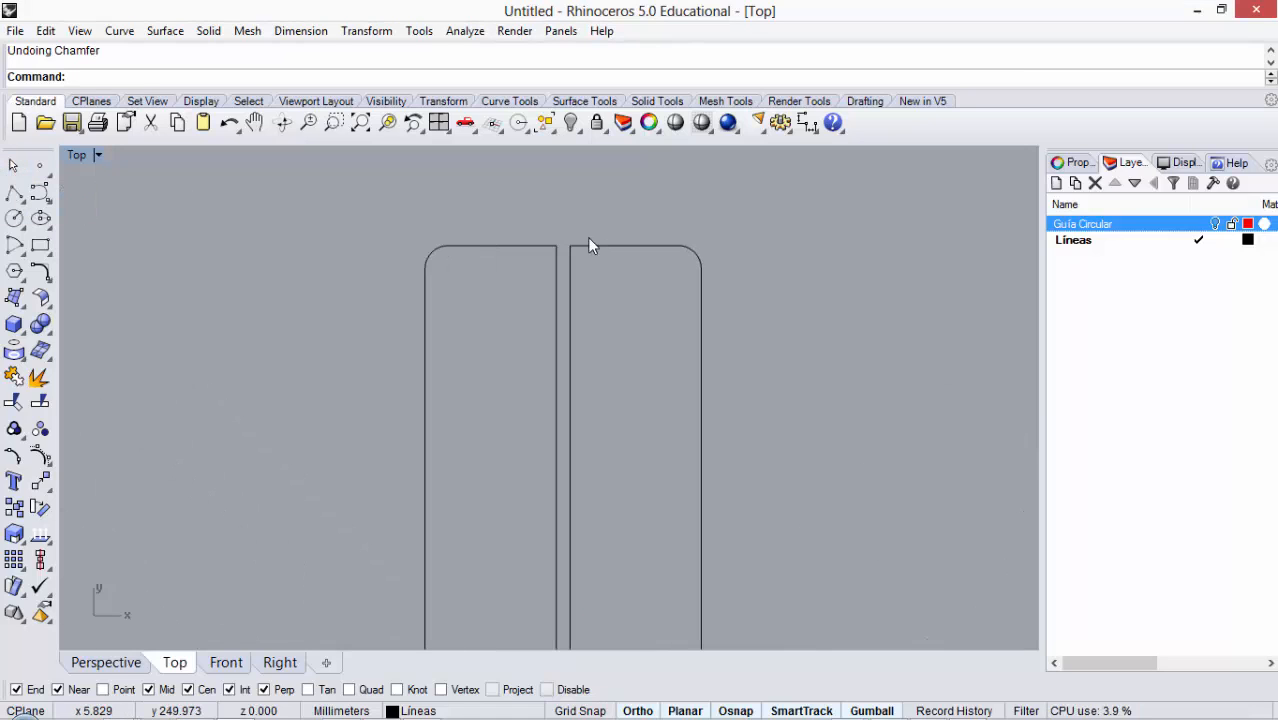
{"action": "scroll", "coordinate": [570, 254], "scroll_direction": "up", "scroll_amount": 2}
{"action": "scroll", "coordinate": [584, 254], "scroll_direction": "down", "scroll_amount": 1}
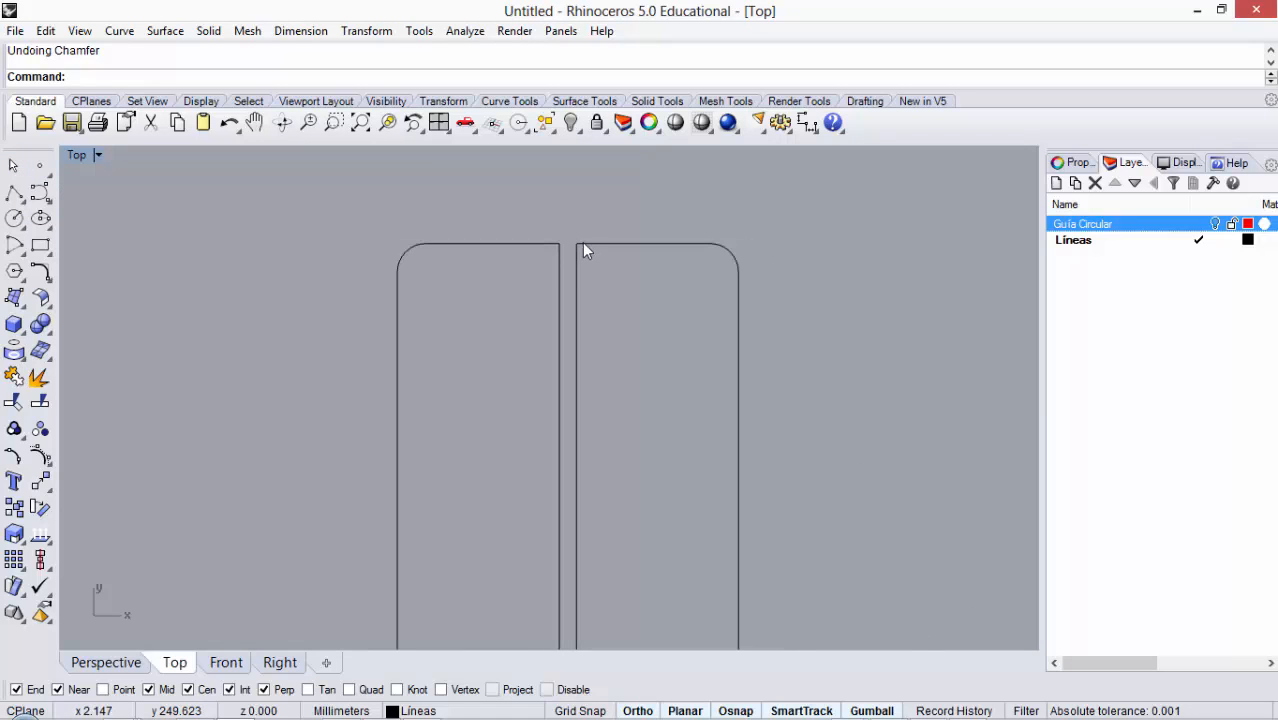
{"action": "scroll", "coordinate": [584, 243], "scroll_direction": "down", "scroll_amount": 3}
{"action": "scroll", "coordinate": [225, 431], "scroll_direction": "down", "scroll_amount": 2}
{"action": "scroll", "coordinate": [542, 272], "scroll_direction": "up", "scroll_amount": 3}
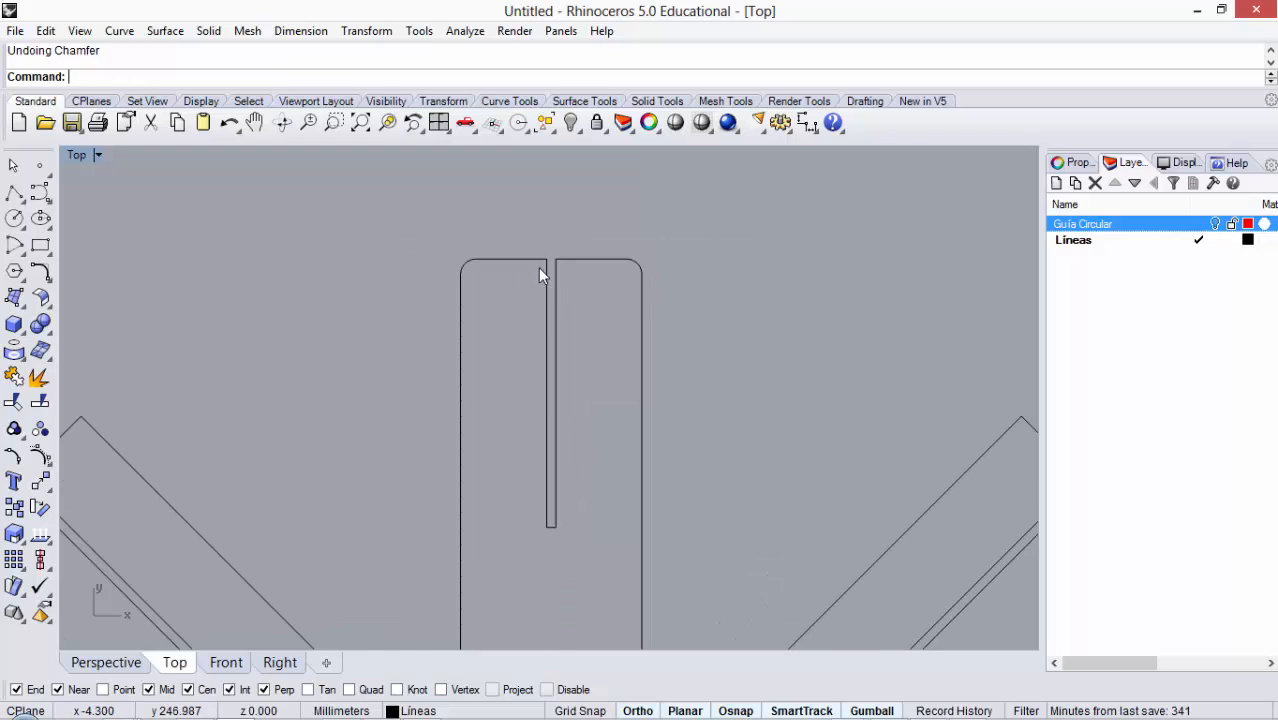
{"action": "scroll", "coordinate": [553, 256], "scroll_direction": "up", "scroll_amount": 3}
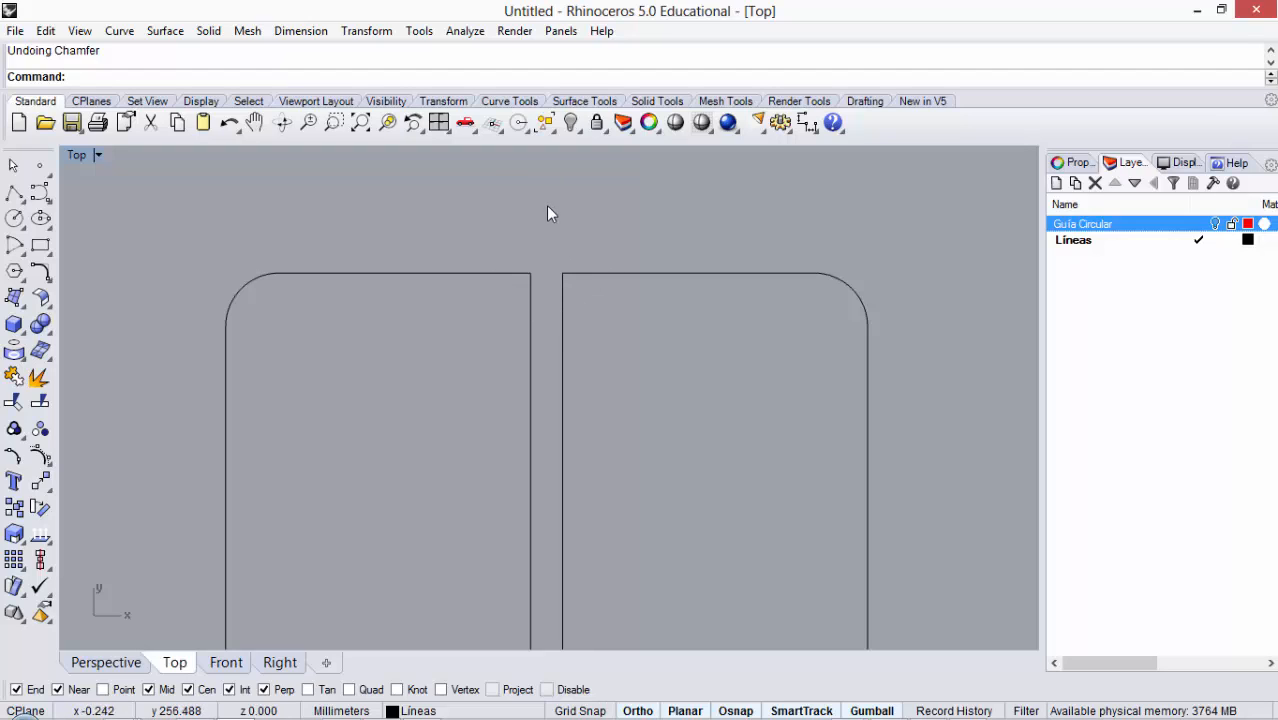
{"action": "scroll", "coordinate": [532, 240], "scroll_direction": "down", "scroll_amount": 1}
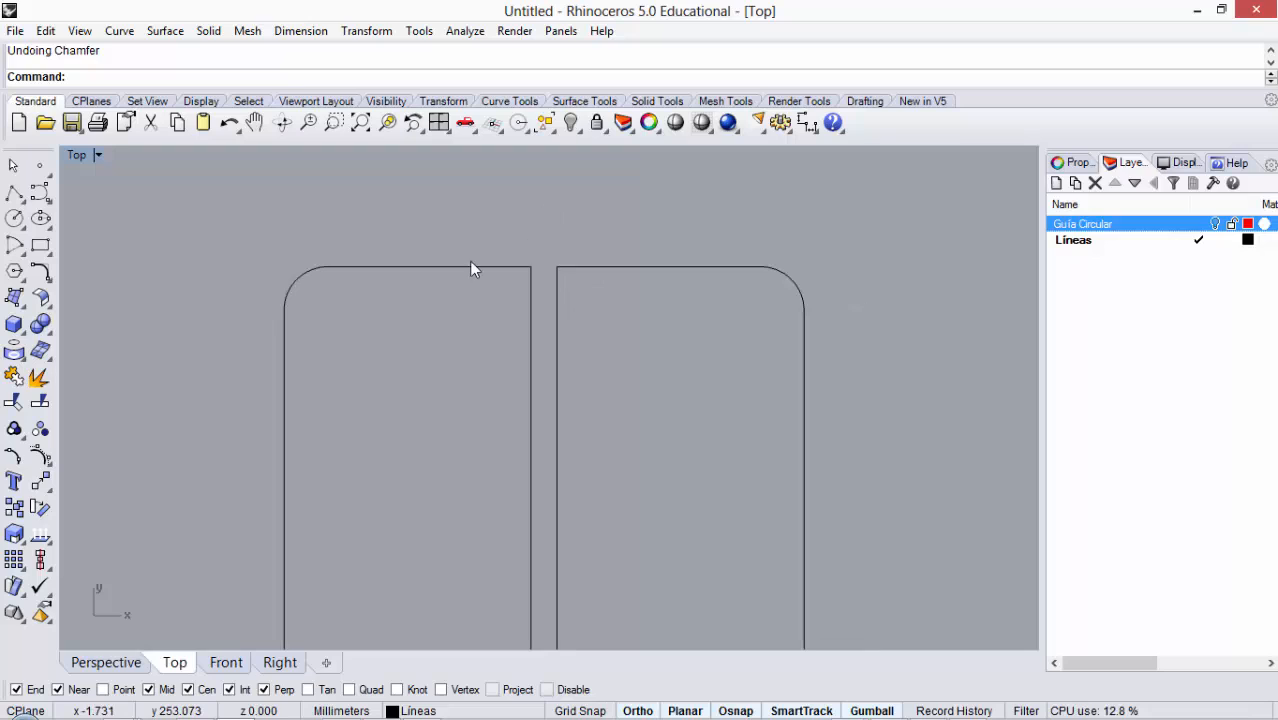
{"action": "scroll", "coordinate": [436, 242], "scroll_direction": "down", "scroll_amount": 1}
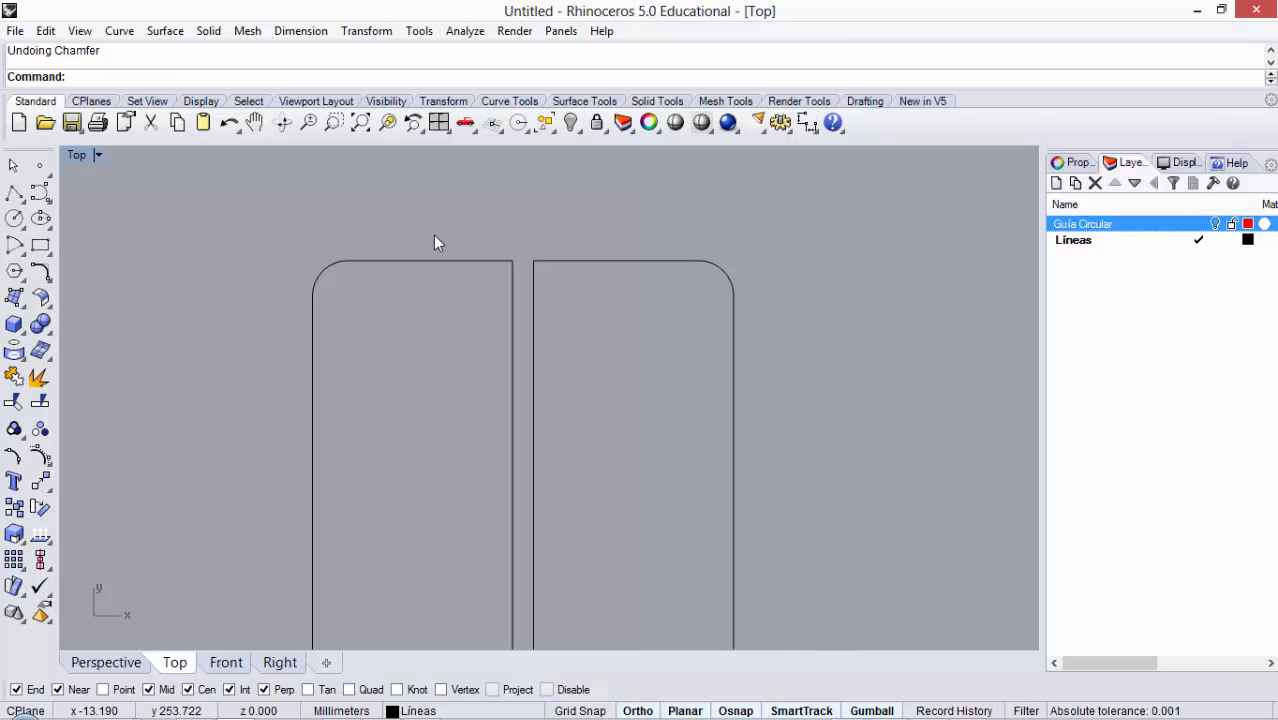
Step: Try a 2 by 2 mm chamfer on the left corner of the upper arm's slot opening, and undo it
{"action": "type", "text": "hamfer"}
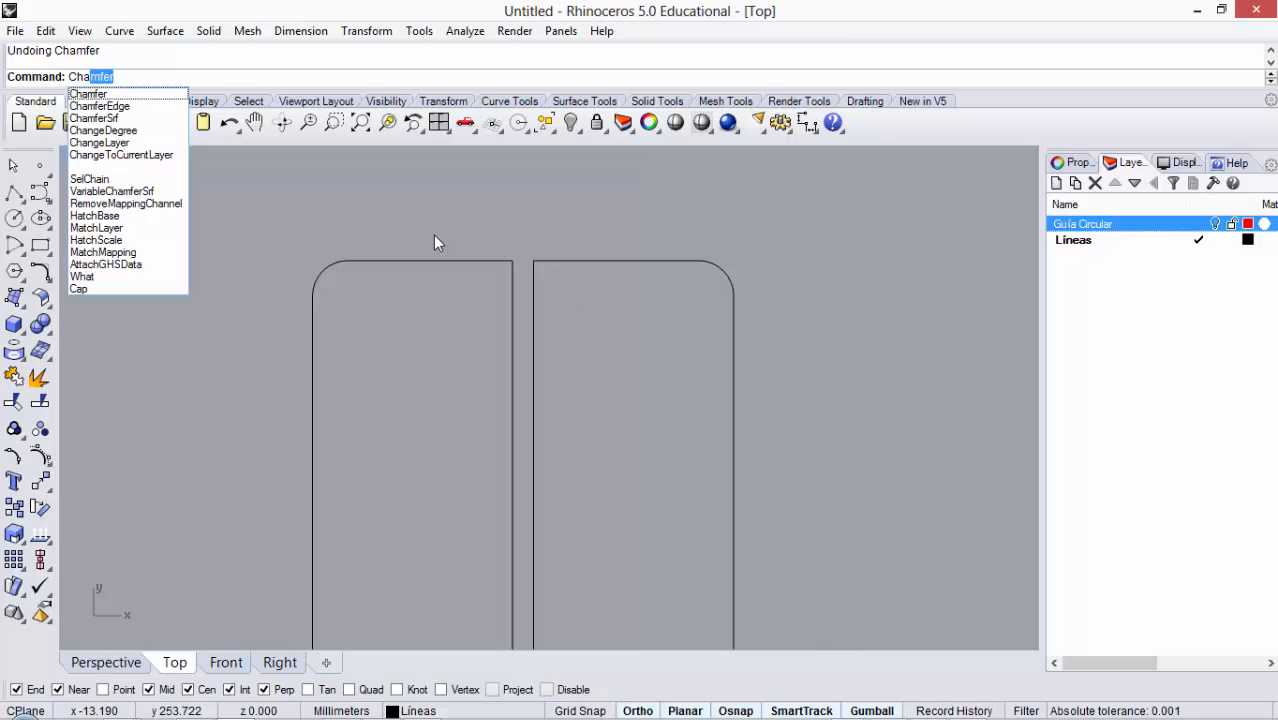
{"action": "key", "text": "Return"}
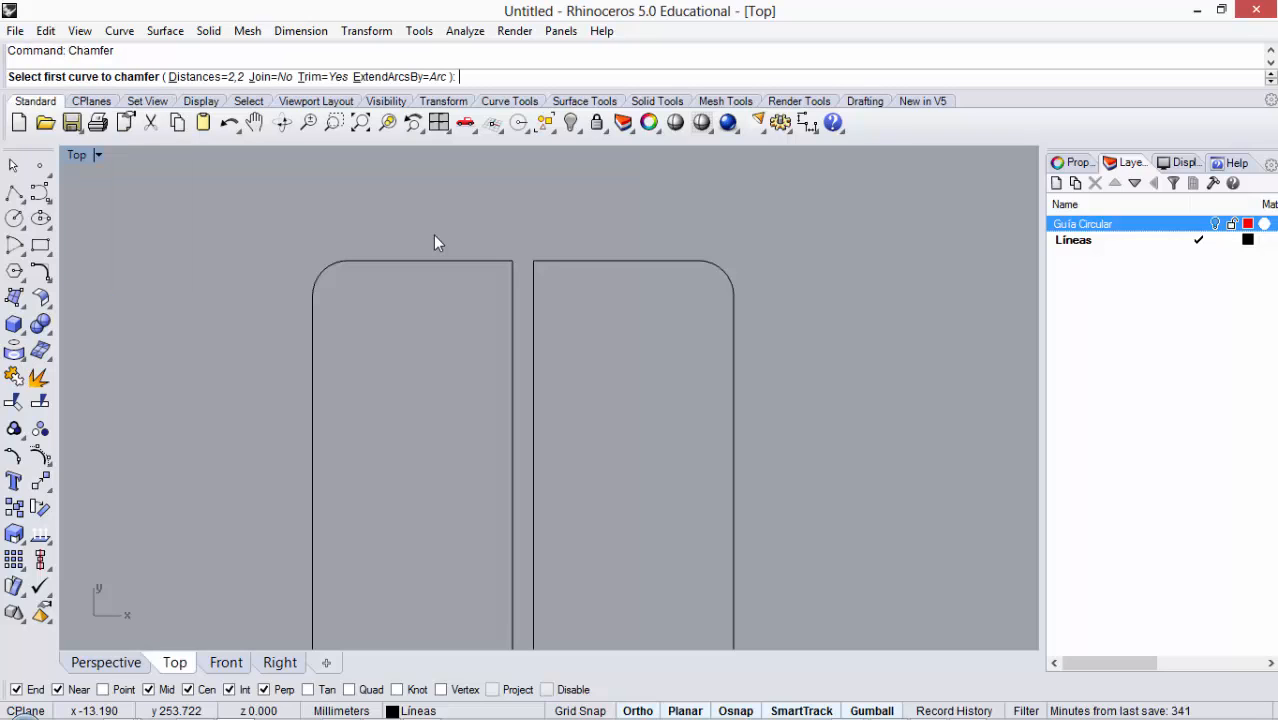
{"action": "scroll", "coordinate": [510, 266], "scroll_direction": "up", "scroll_amount": 4}
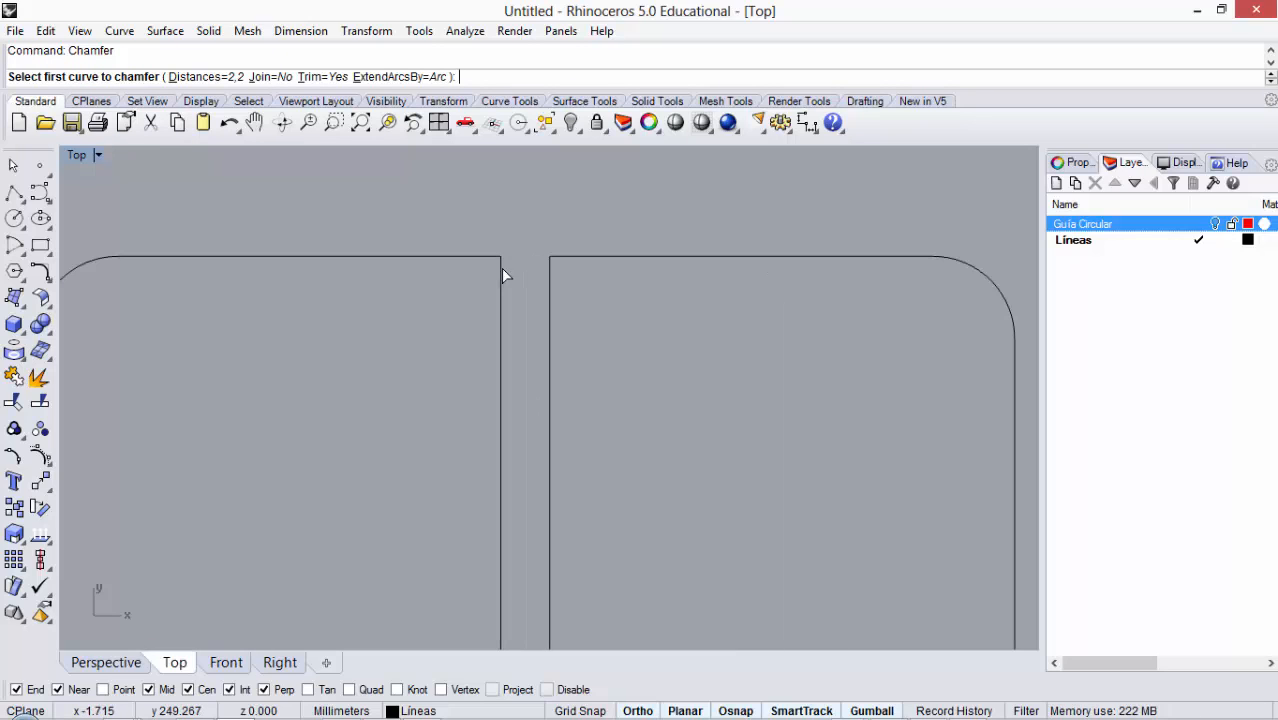
{"action": "left_click", "coordinate": [475, 259]}
{"action": "left_click", "coordinate": [500, 294]}
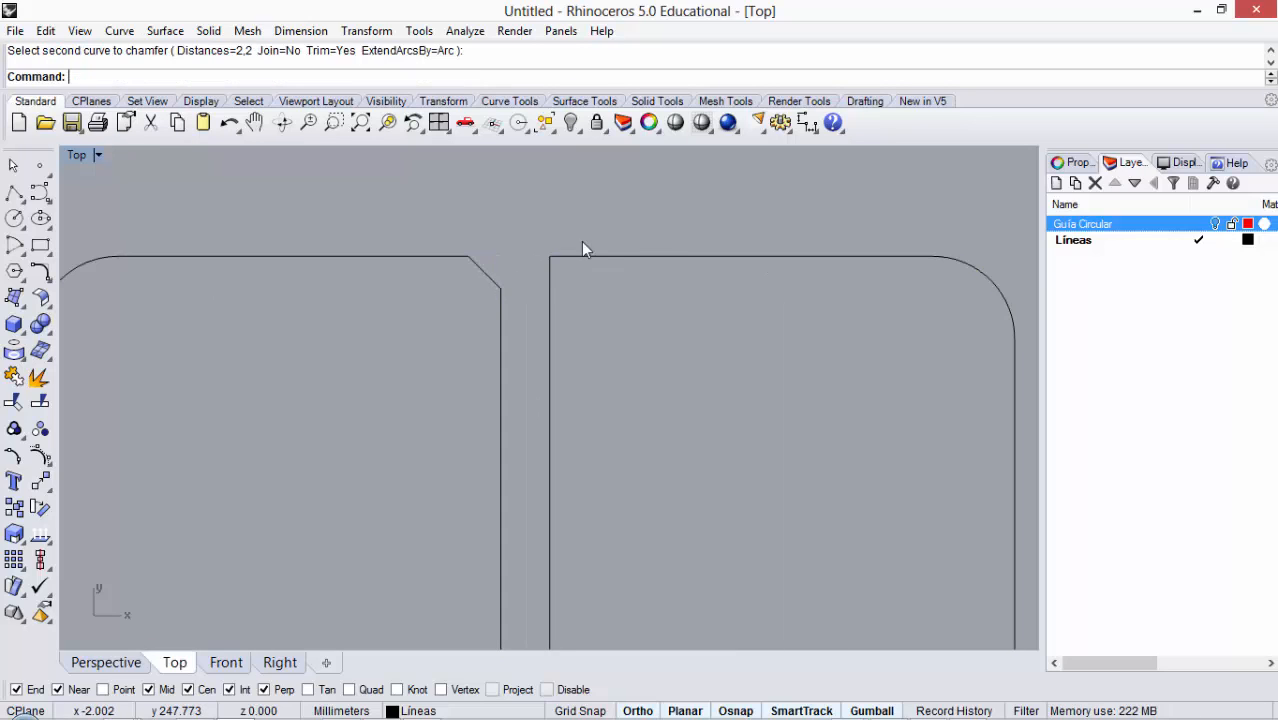
{"action": "key", "text": "ctrl+z"}
{"action": "scroll", "coordinate": [576, 229], "scroll_direction": "down", "scroll_amount": 1}
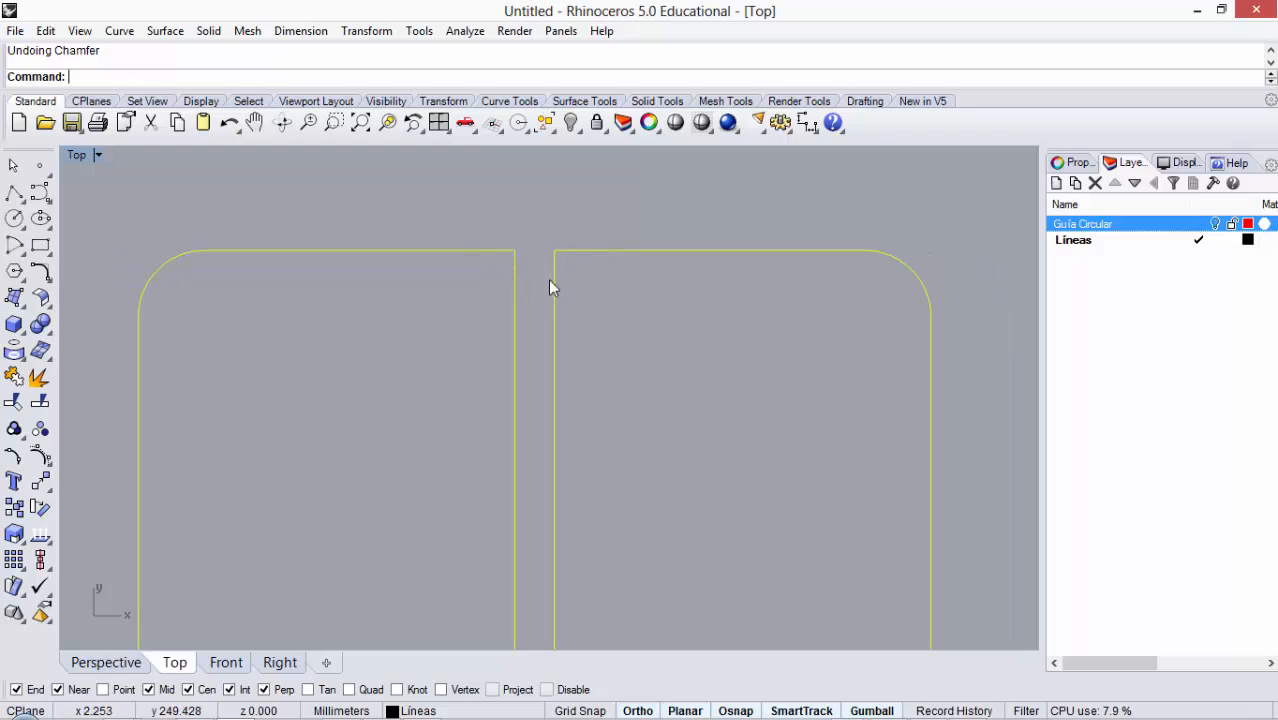
Step: Chamfer the left corner of the slot opening with distances of 5 mm along the arm's end and 2 mm along the slot
{"action": "right_click", "coordinate": [494, 252]}
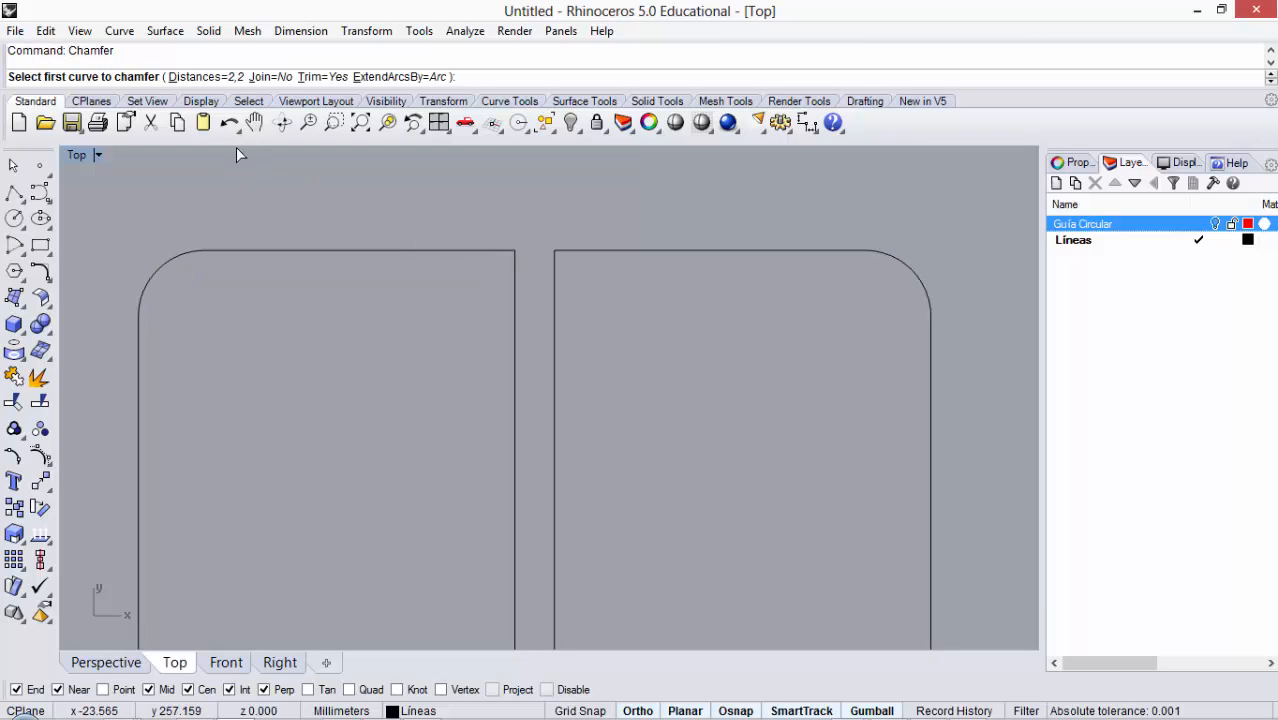
{"action": "left_click", "coordinate": [215, 80]}
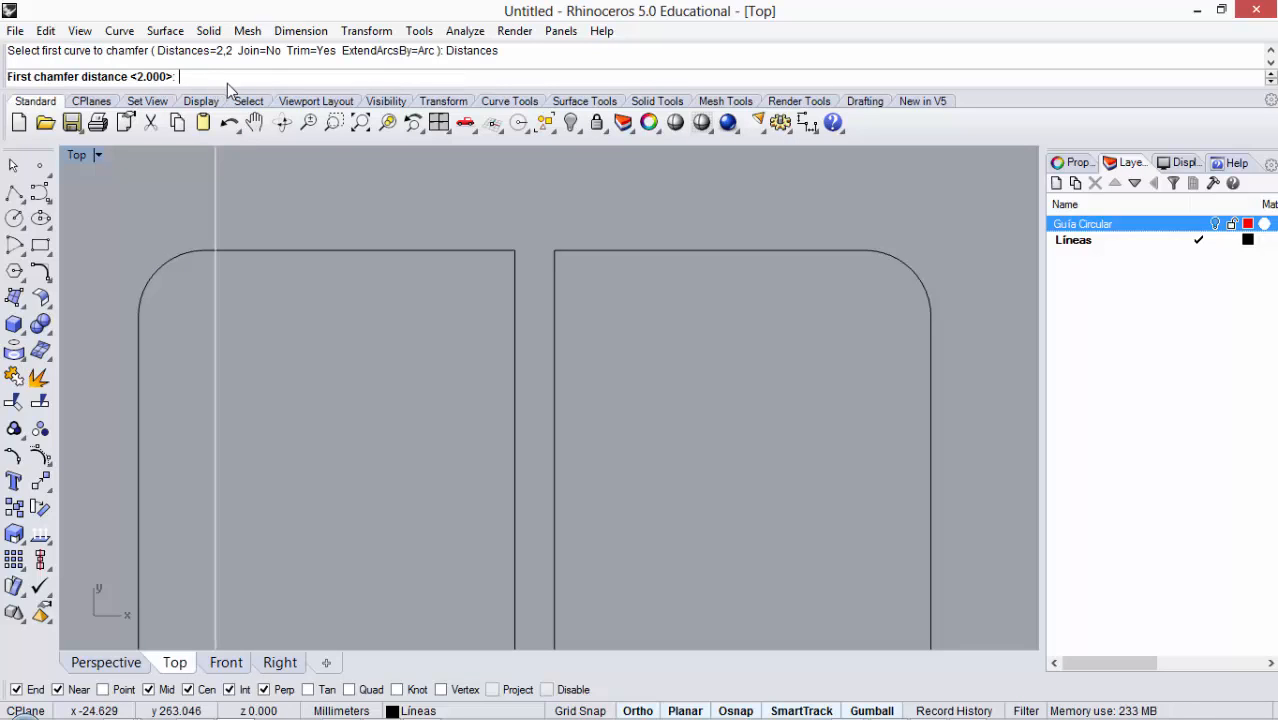
{"action": "type", "text": "5"}
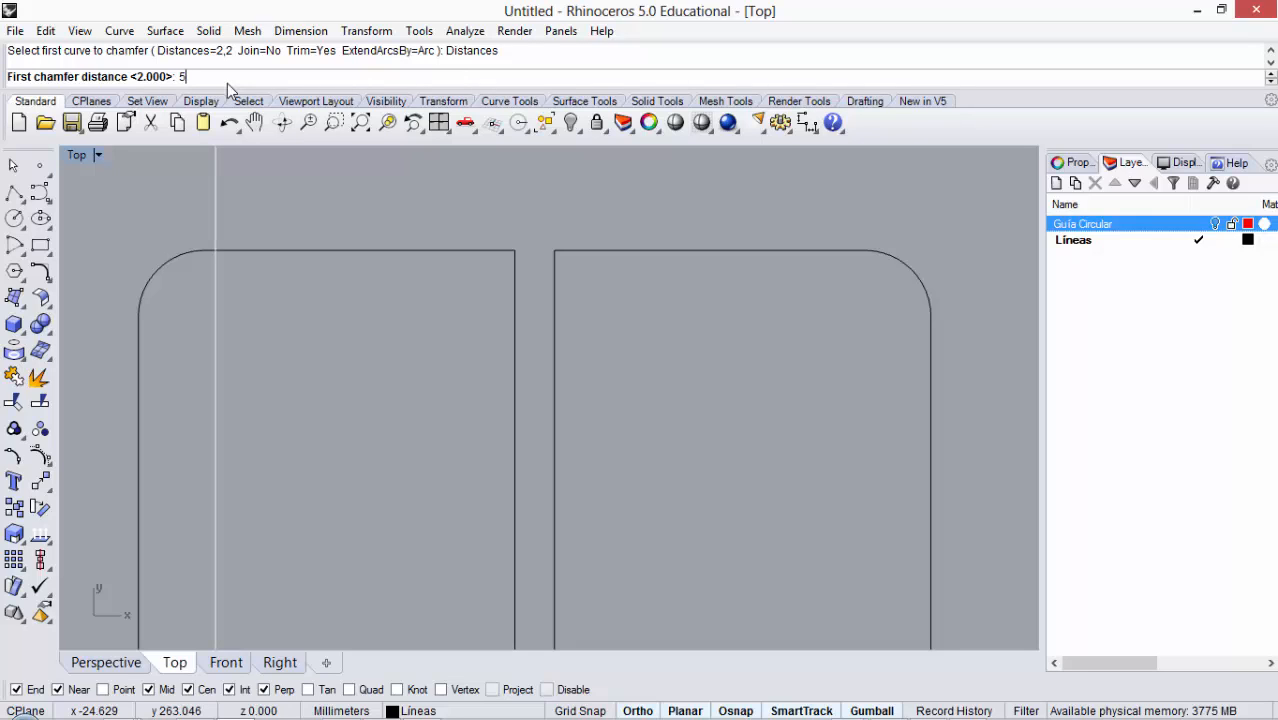
{"action": "key", "text": "Return"}
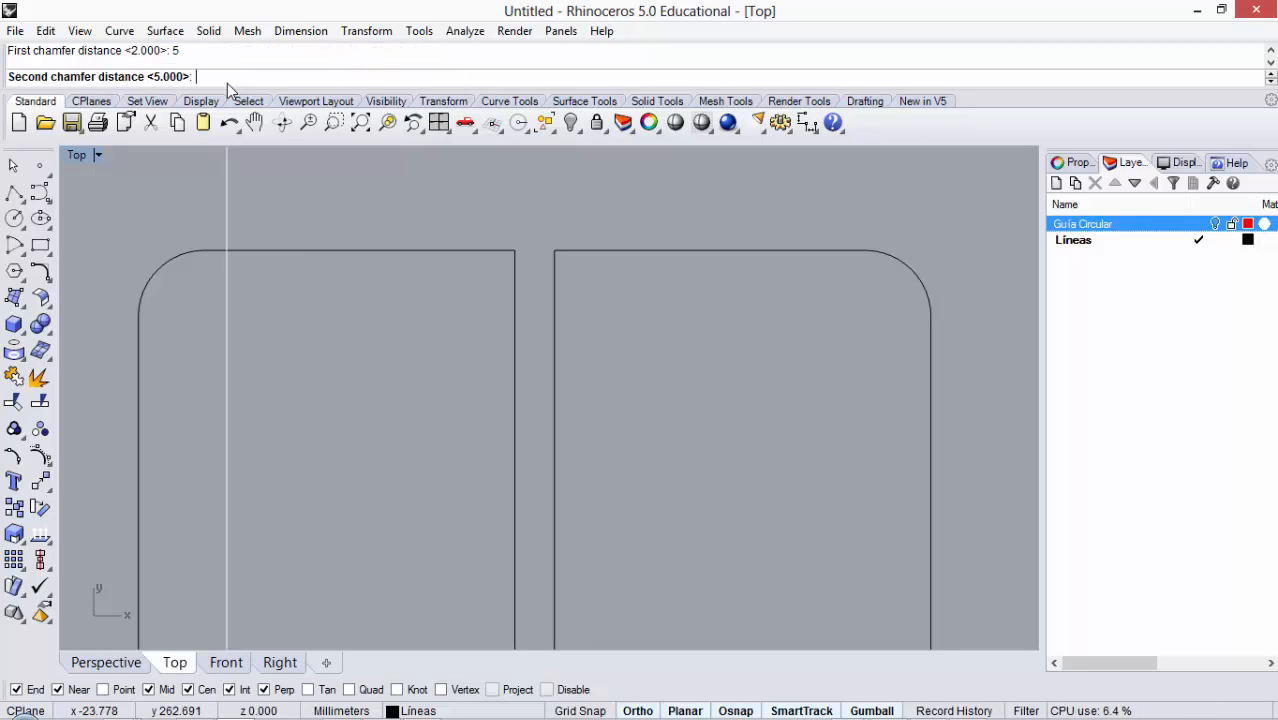
{"action": "key", "text": "Return"}
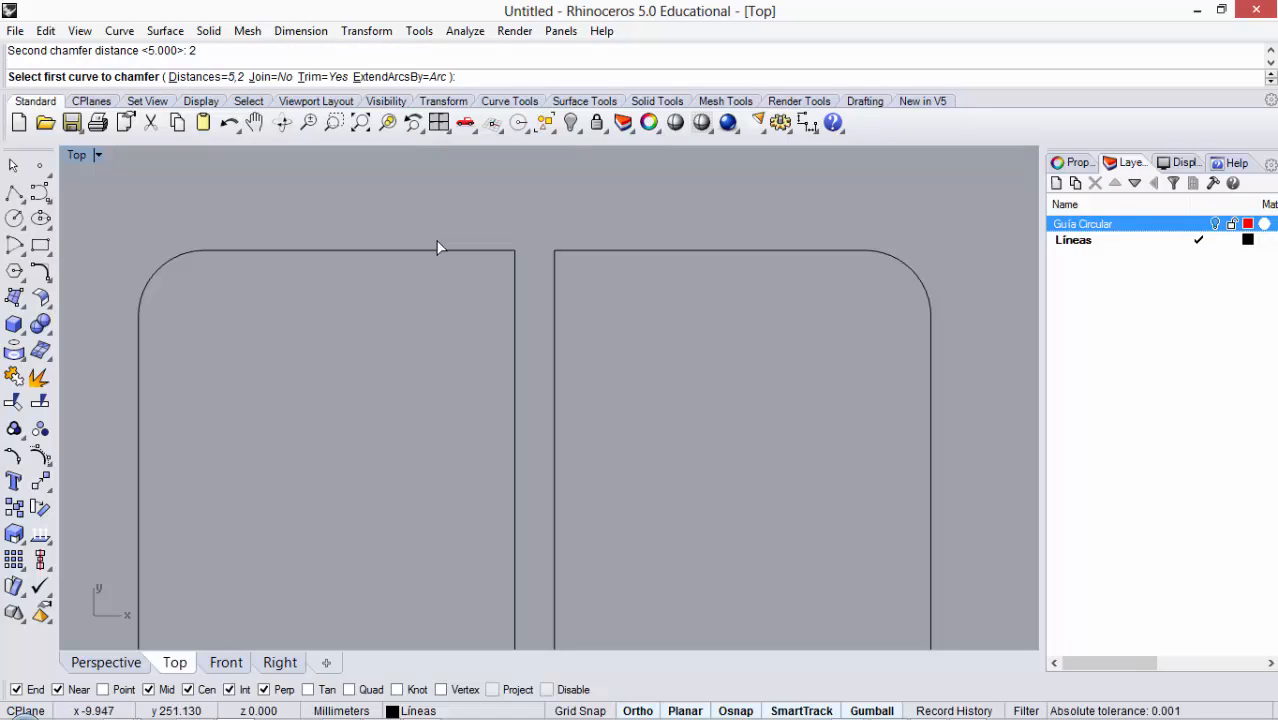
{"action": "left_click", "coordinate": [476, 251]}
{"action": "left_click", "coordinate": [514, 286]}
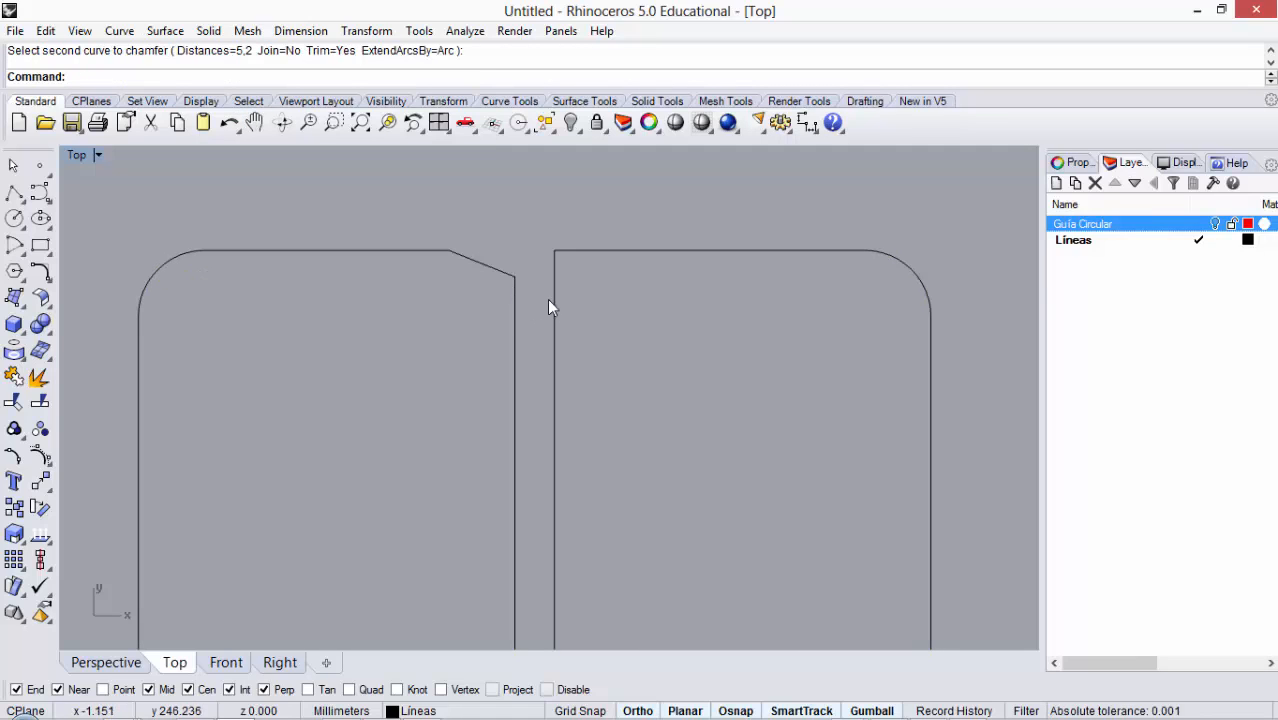
Step: Try the same 5 and 2 mm chamfer on the slot opening's right corner, slot side first, and undo both chamfers
{"action": "key", "text": "Return"}
{"action": "left_click", "coordinate": [555, 289]}
{"action": "left_click", "coordinate": [606, 251]}
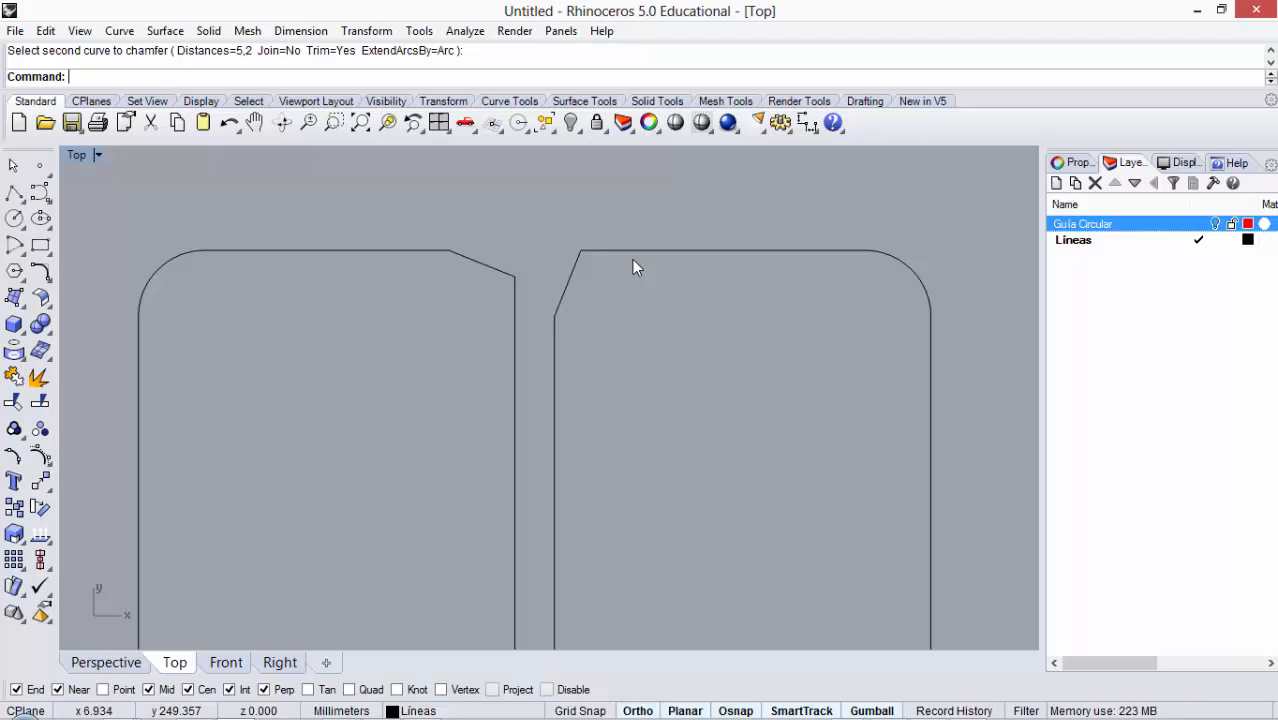
{"action": "key", "text": "ctrl+z"}
{"action": "key", "text": "ctrl+z"}
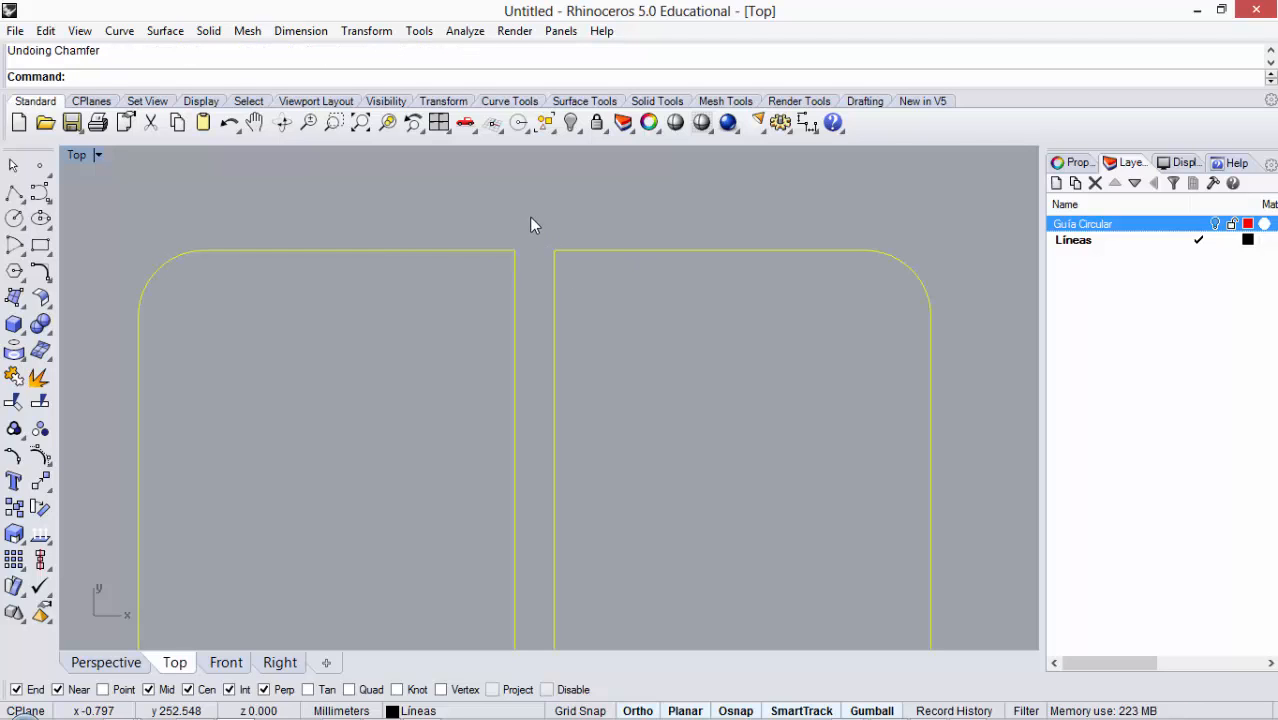
{"action": "key", "text": "Escape"}
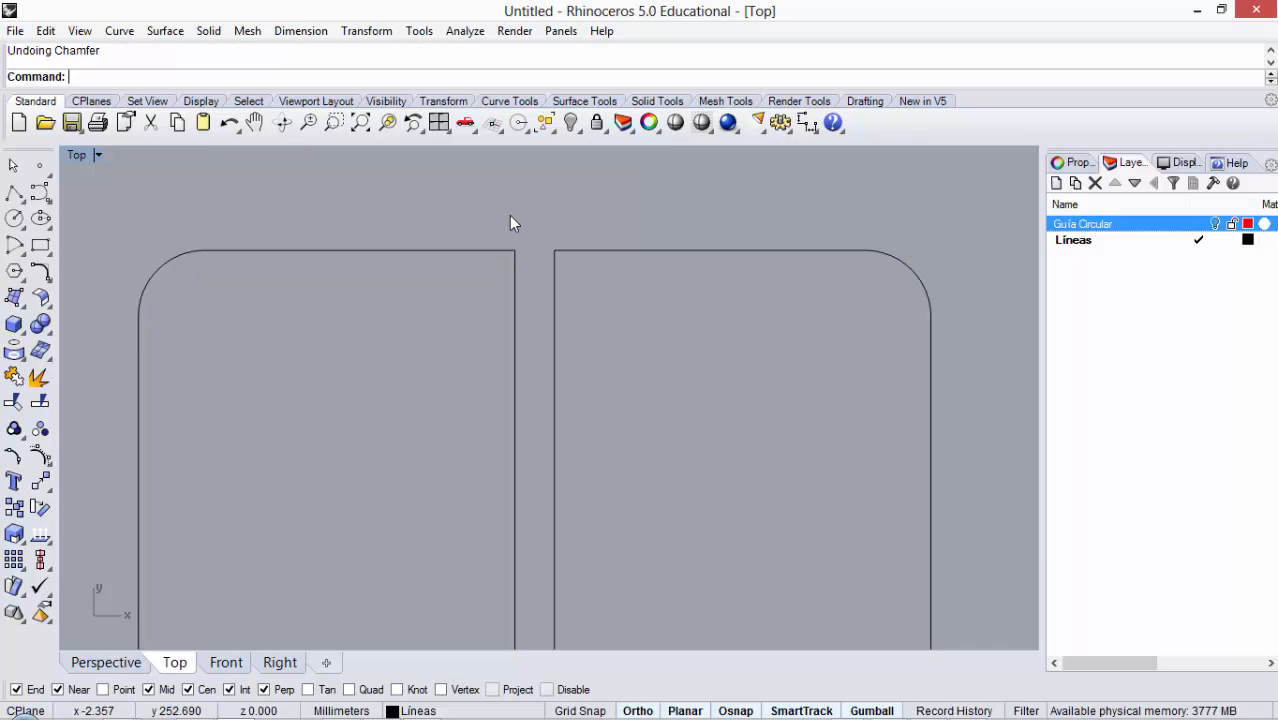
Step: Repeat the 5 and 2 mm chamfers on both slot opening corners, taking the right slot side first, and undo only the right one
{"action": "key", "text": "Return"}
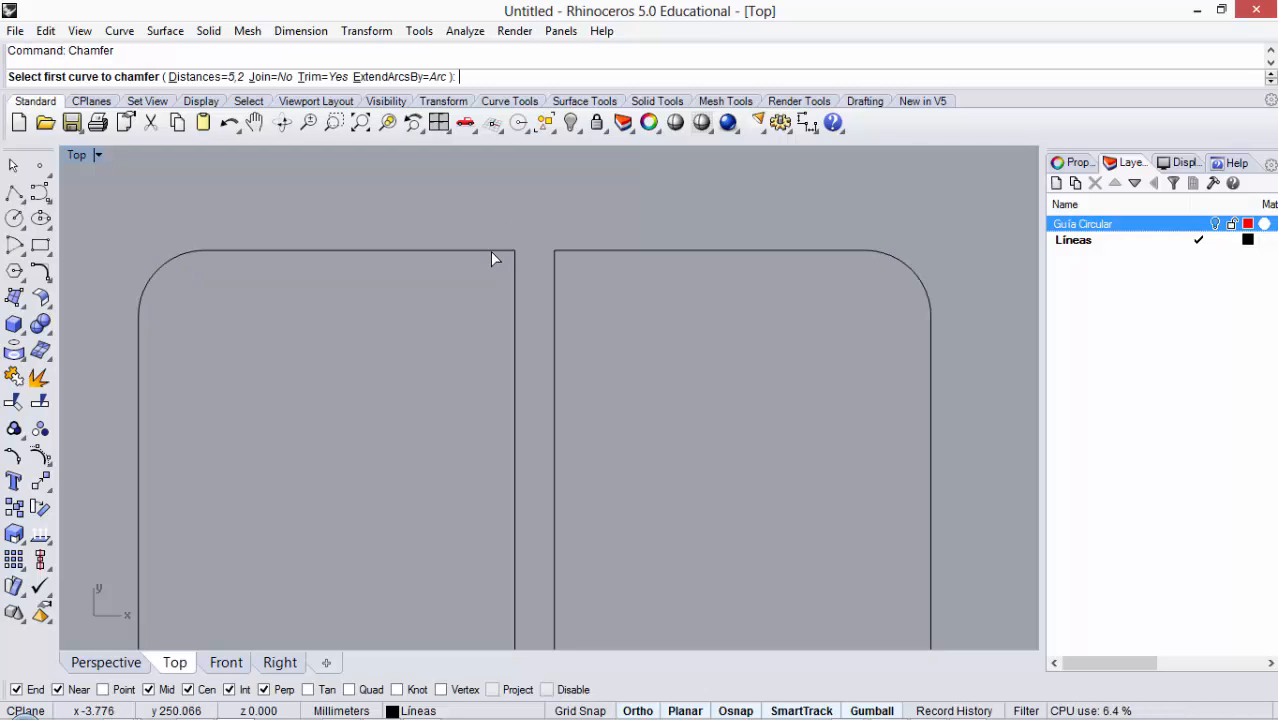
{"action": "left_click", "coordinate": [495, 251]}
{"action": "left_click", "coordinate": [515, 279]}
{"action": "key", "text": "Return"}
{"action": "left_click", "coordinate": [556, 289]}
{"action": "left_click", "coordinate": [594, 253]}
{"action": "key", "text": "ctrl+z"}
Step: Chamfer the right slot corner with 5 mm along the arm's end and 2 mm along the slot, and undo both corner chamfers
{"action": "key", "text": "Return"}
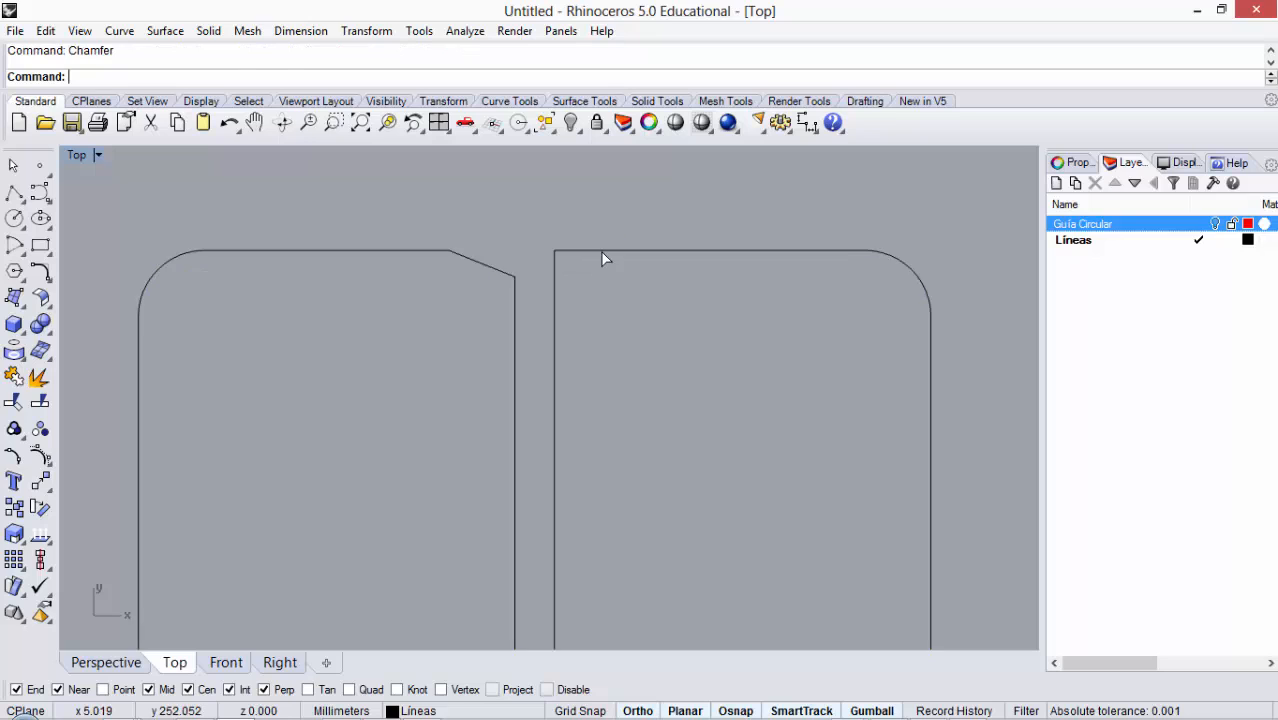
{"action": "left_click", "coordinate": [600, 251]}
{"action": "left_click", "coordinate": [555, 278]}
{"action": "scroll", "coordinate": [588, 205], "scroll_direction": "down", "scroll_amount": 5}
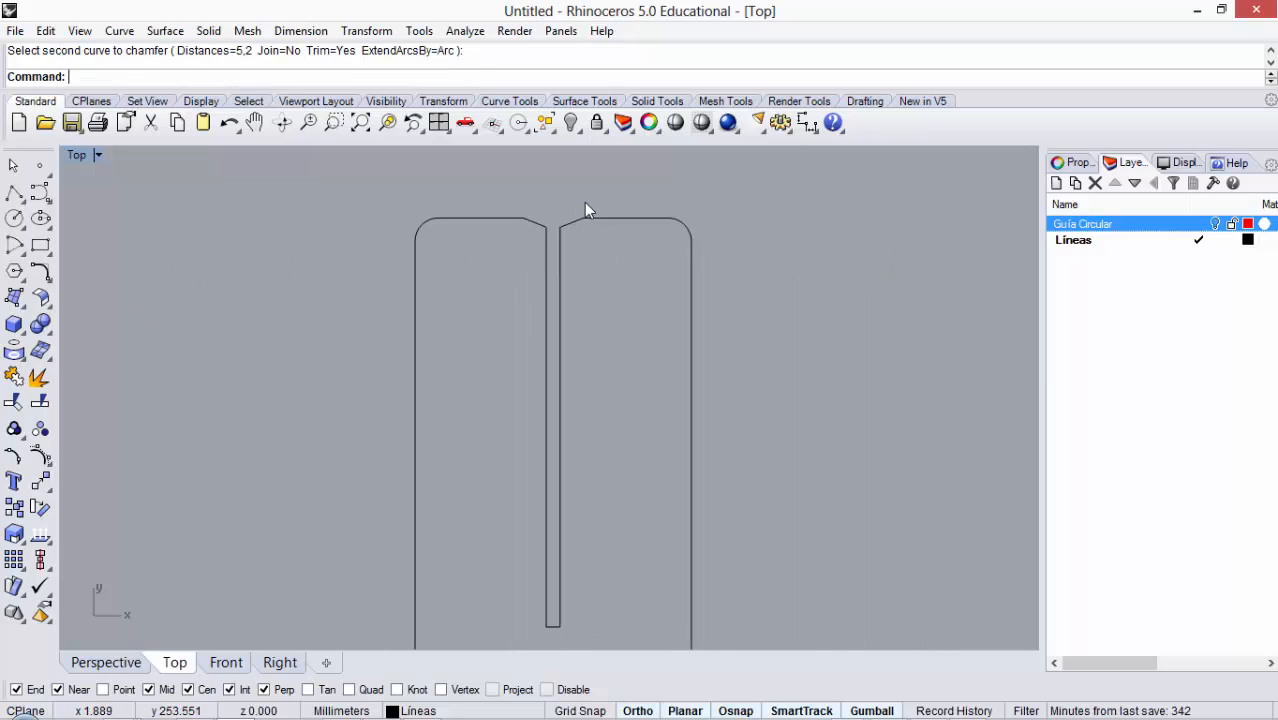
{"action": "scroll", "coordinate": [588, 205], "scroll_direction": "up", "scroll_amount": 2}
{"action": "scroll", "coordinate": [589, 205], "scroll_direction": "up", "scroll_amount": 3}
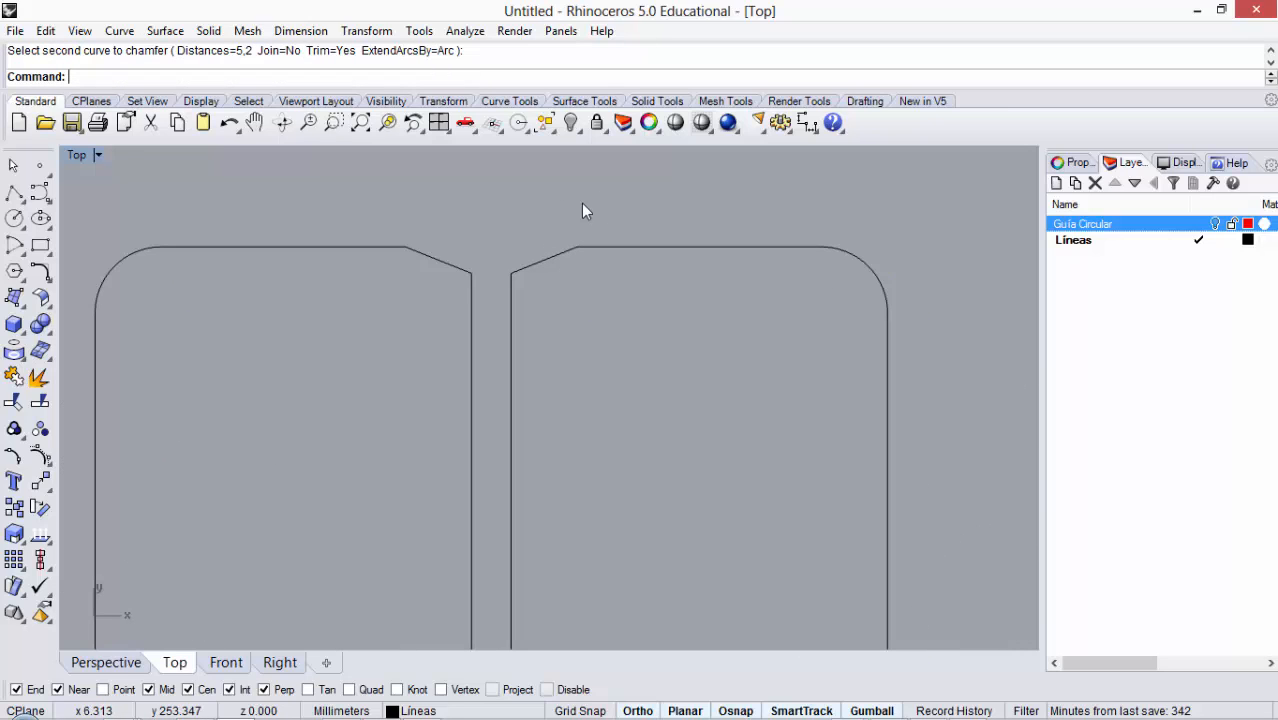
{"action": "key", "text": "ctrl+z"}
{"action": "scroll", "coordinate": [606, 191], "scroll_direction": "down", "scroll_amount": 3}
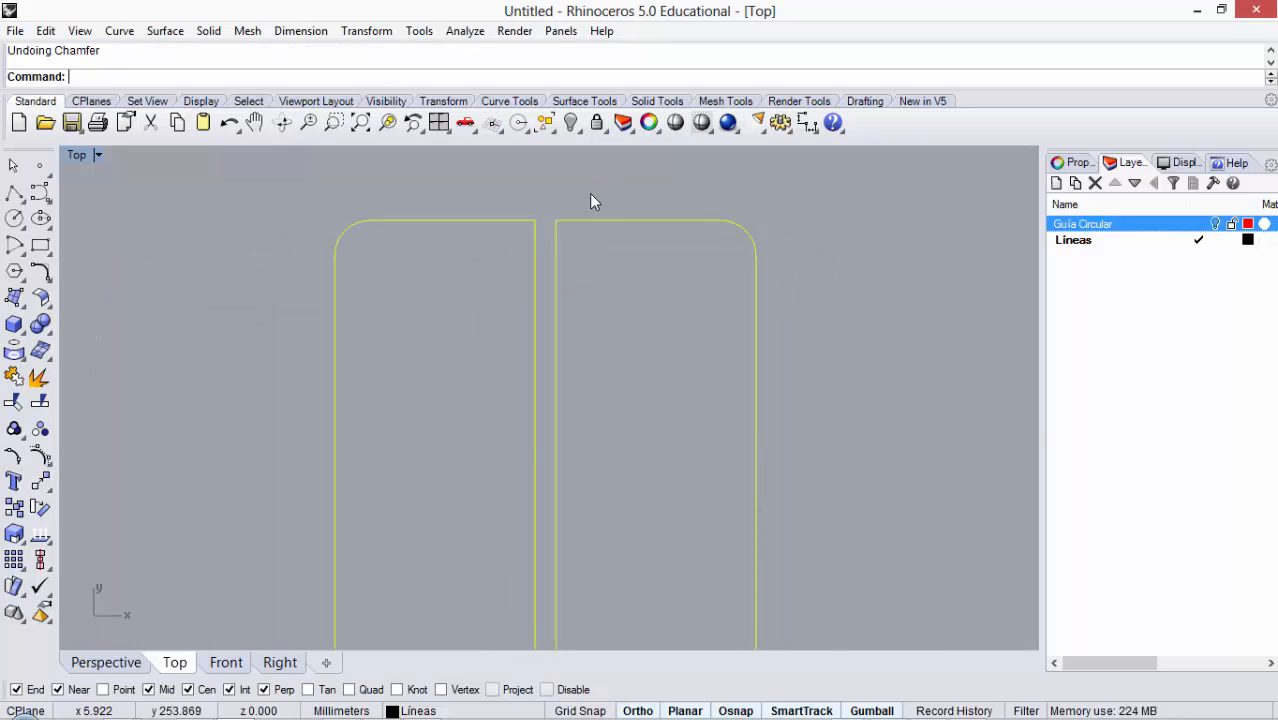
Step: Chamfer the left corner of the upper arm's slot opening with both chamfer distances set to 2 mm
{"action": "key", "text": "Return"}
{"action": "left_click", "coordinate": [209, 77]}
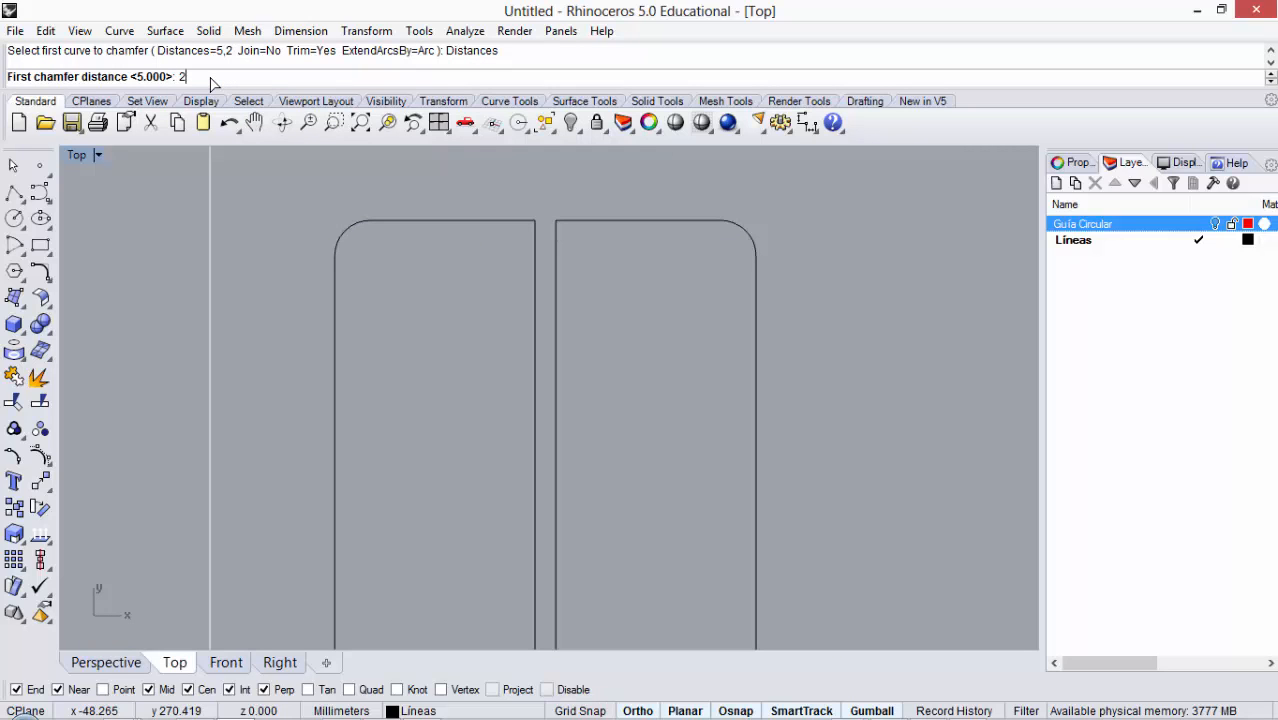
{"action": "type", "text": "2"}
{"action": "key", "text": "Return"}
{"action": "type", "text": "2"}
{"action": "key", "text": "Return"}
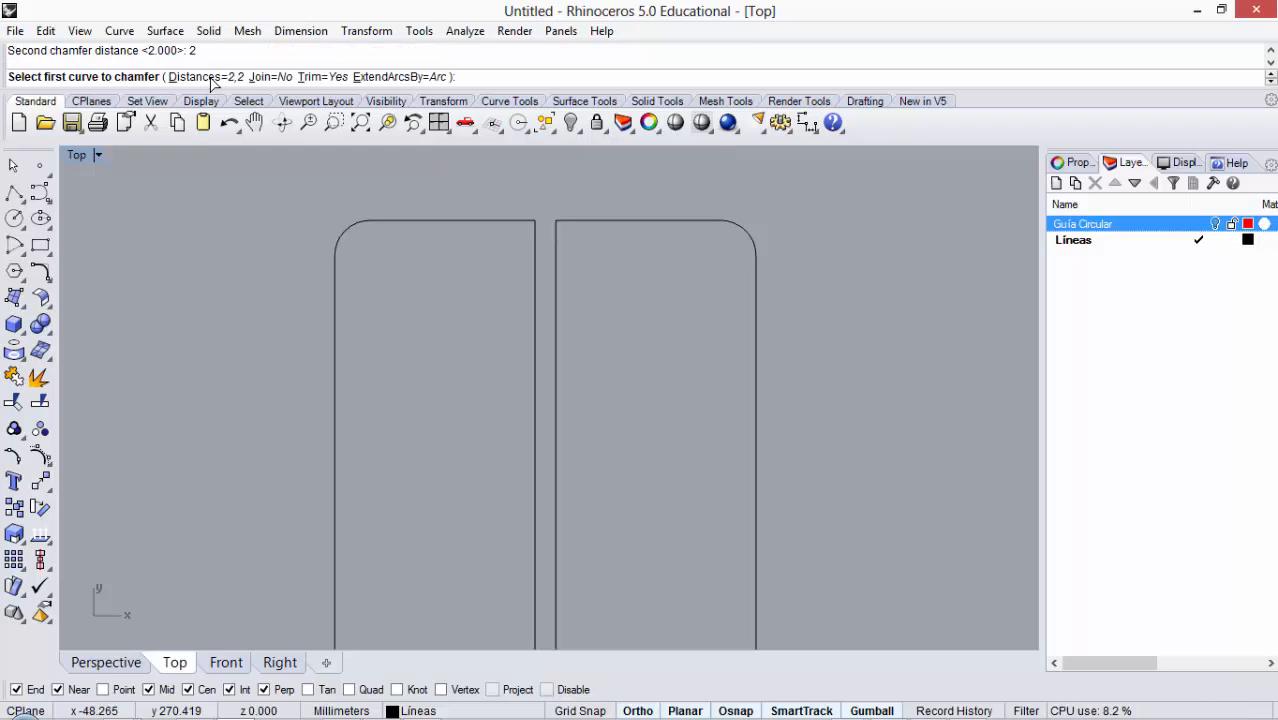
{"action": "scroll", "coordinate": [529, 230], "scroll_direction": "up", "scroll_amount": 3}
{"action": "left_click", "coordinate": [513, 212]}
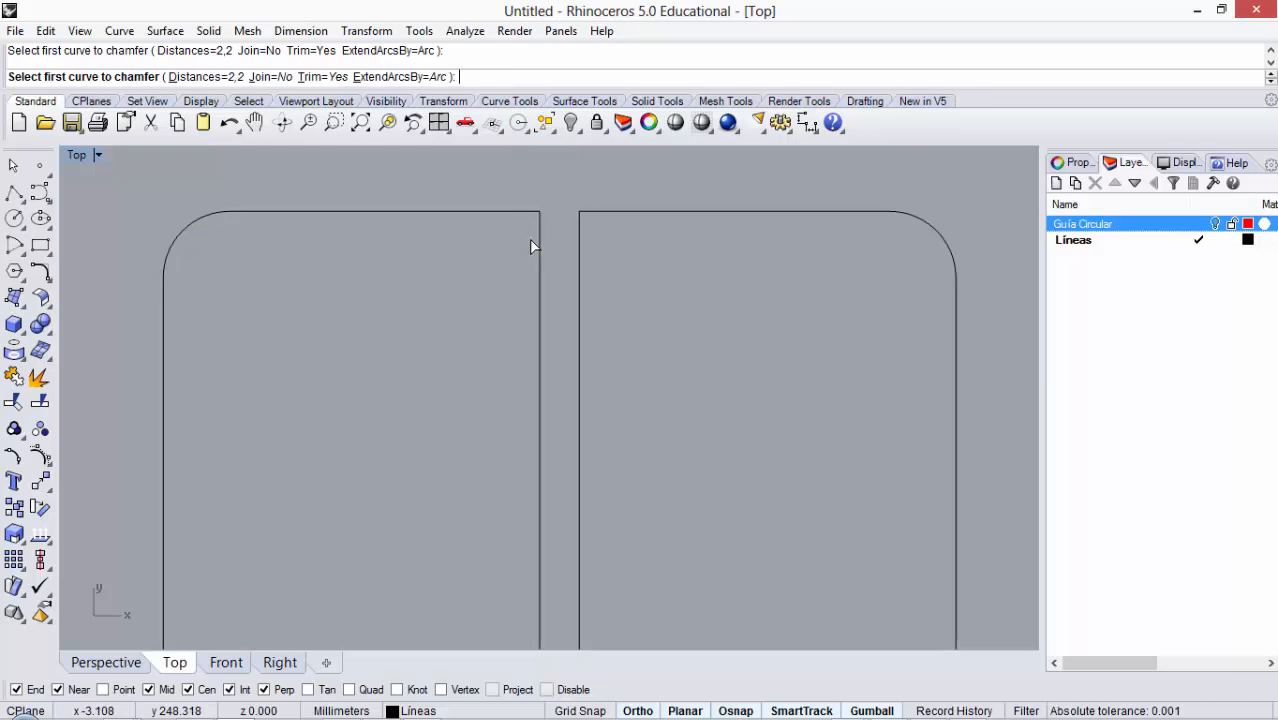
{"action": "left_click", "coordinate": [540, 245]}
Step: Chamfer the right corner of the upper arm's slot opening with the same 2 mm distances
{"action": "key", "text": "Return"}
{"action": "left_click", "coordinate": [580, 245]}
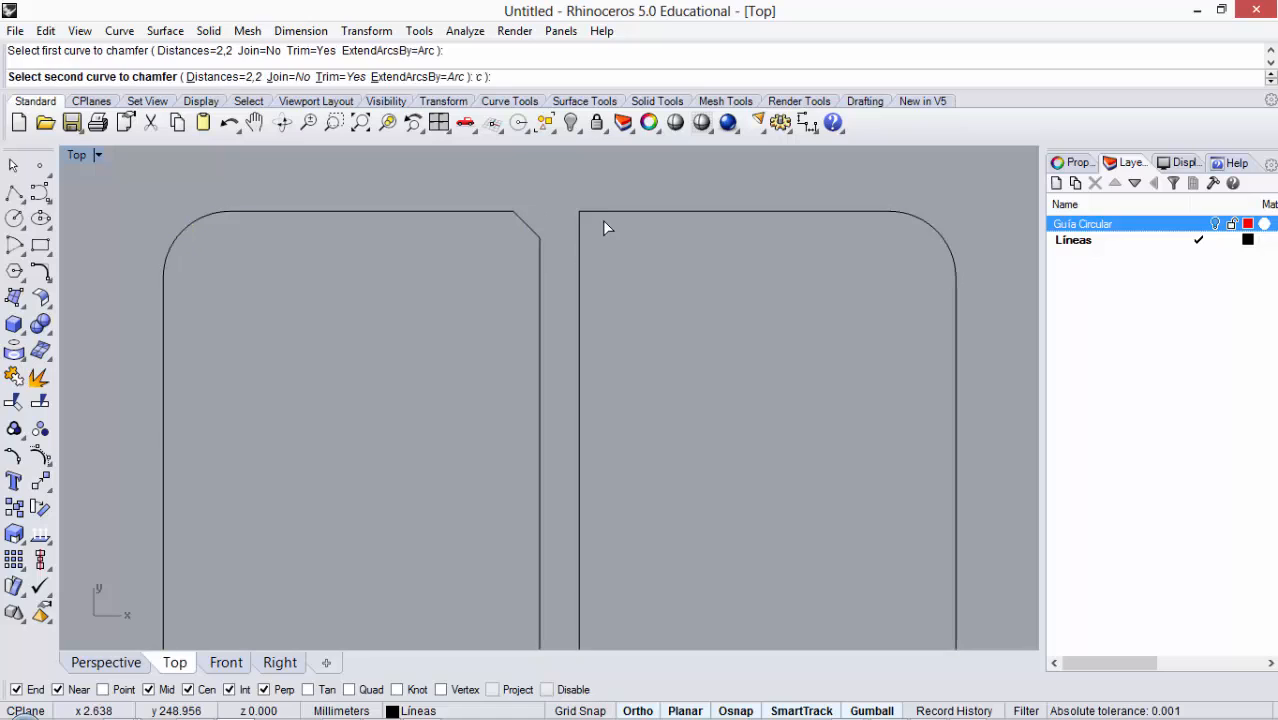
{"action": "left_click", "coordinate": [610, 212]}
{"action": "scroll", "coordinate": [594, 229], "scroll_direction": "down", "scroll_amount": 3}
{"action": "scroll", "coordinate": [568, 205], "scroll_direction": "down", "scroll_amount": 2}
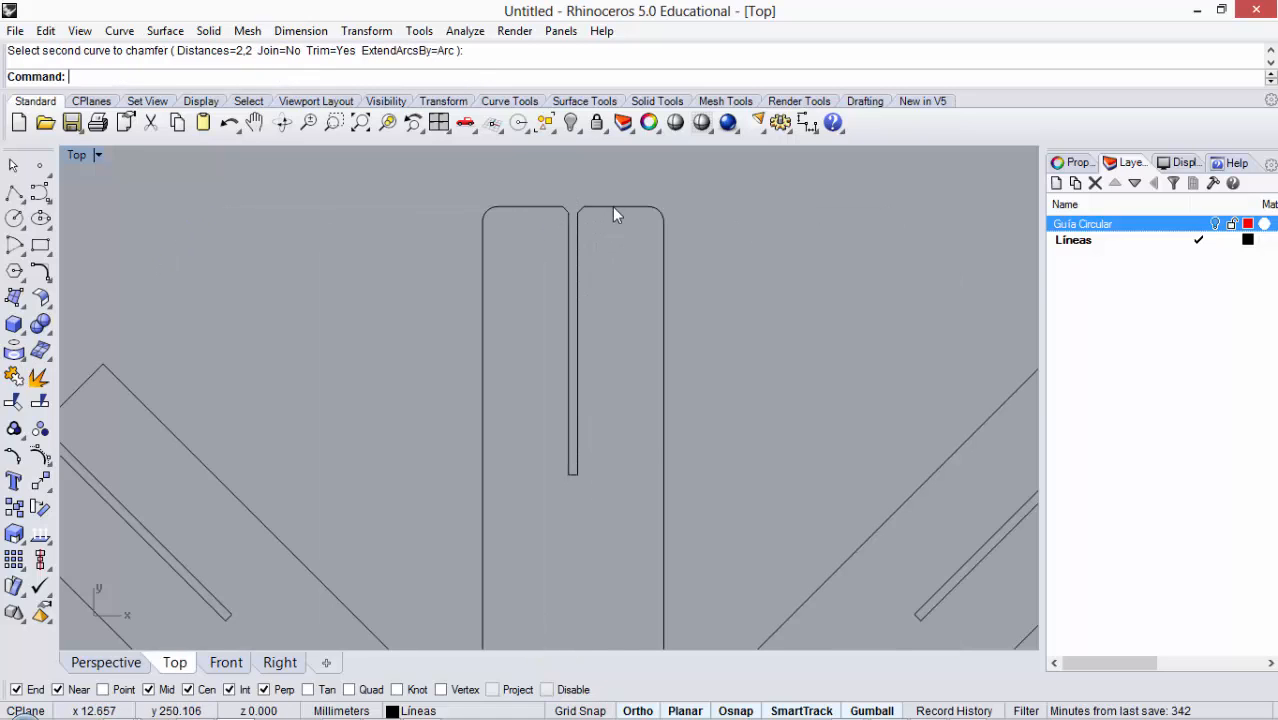
{"action": "right_click_drag", "start_coordinate": [590, 472], "coordinate": [569, 483]}
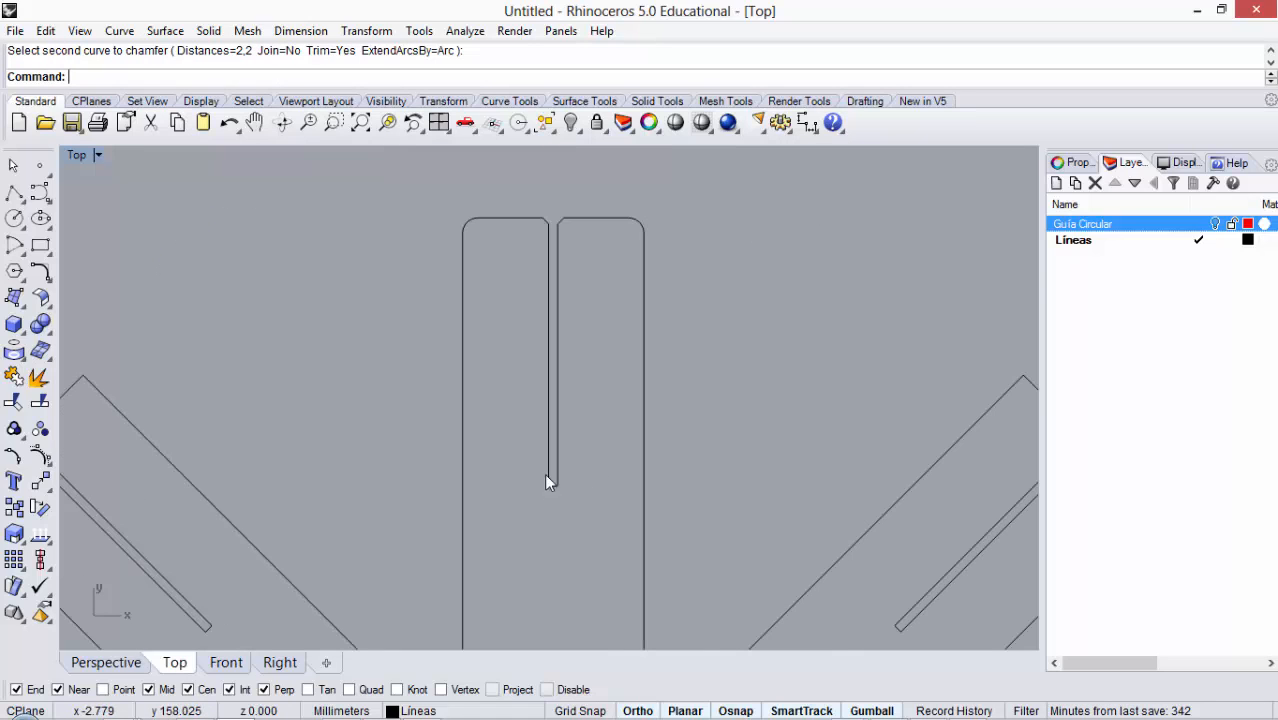
{"action": "left_click", "coordinate": [13, 166]}
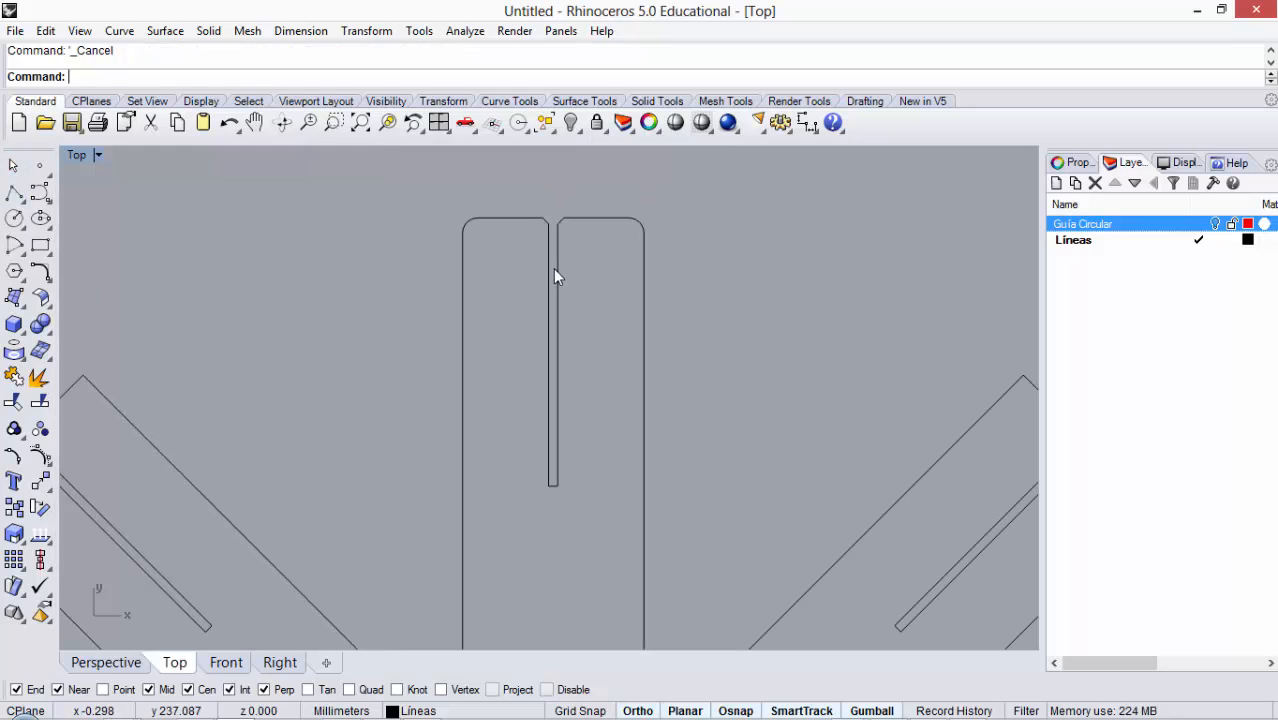
Step: Examine the closed inner end of the upper arm's slot and the rounded, chamfered ends of the arms
{"action": "scroll", "coordinate": [565, 490], "scroll_direction": "up", "scroll_amount": 5}
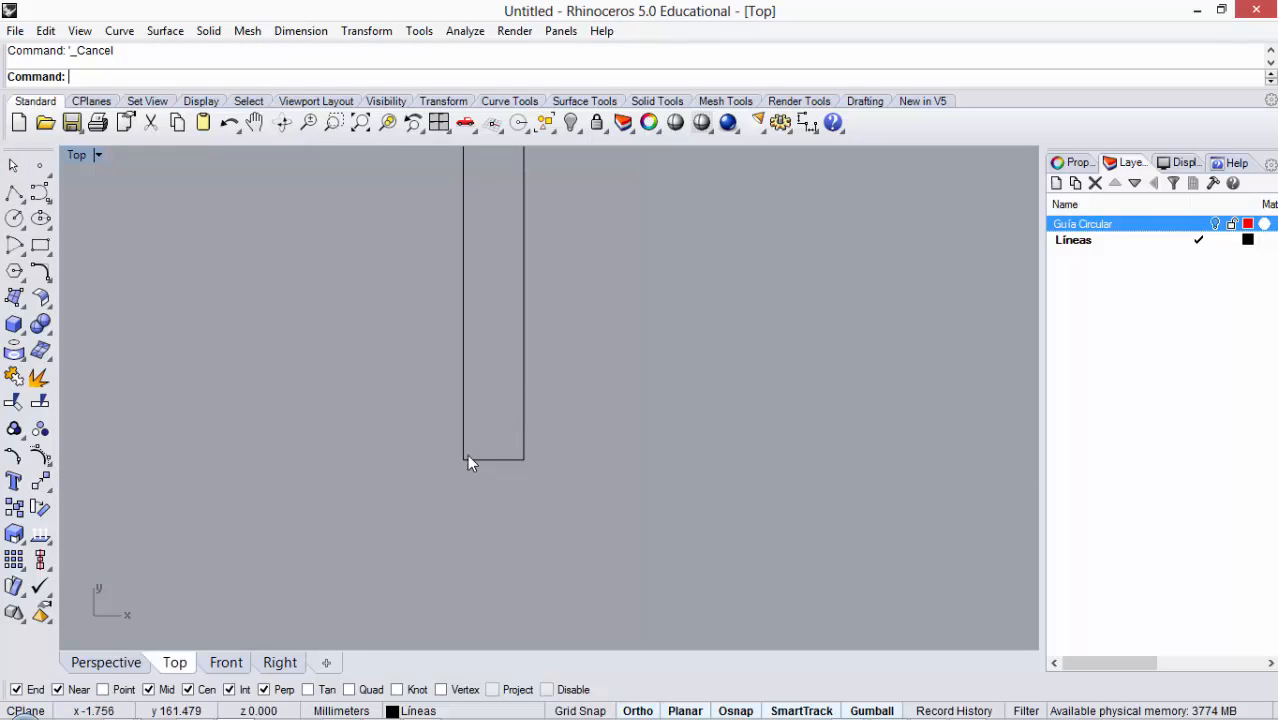
{"action": "scroll", "coordinate": [529, 459], "scroll_direction": "down", "scroll_amount": 3}
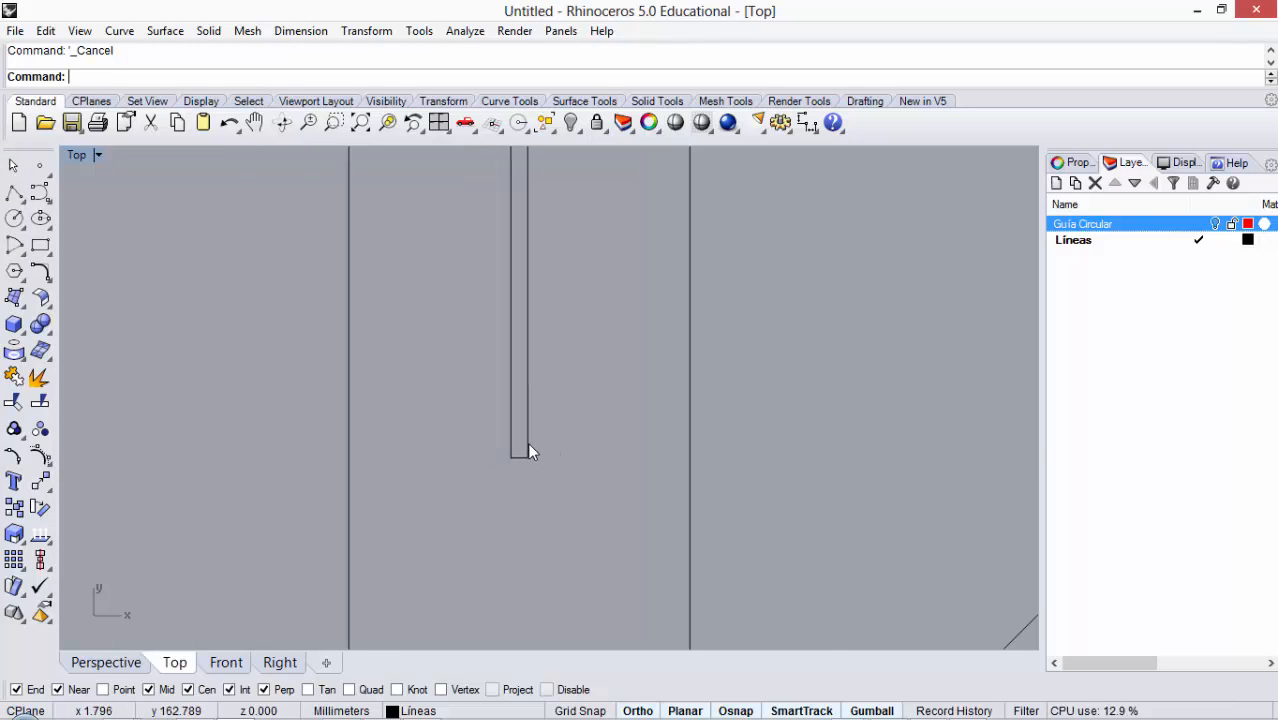
{"action": "scroll", "coordinate": [530, 469], "scroll_direction": "up", "scroll_amount": 2}
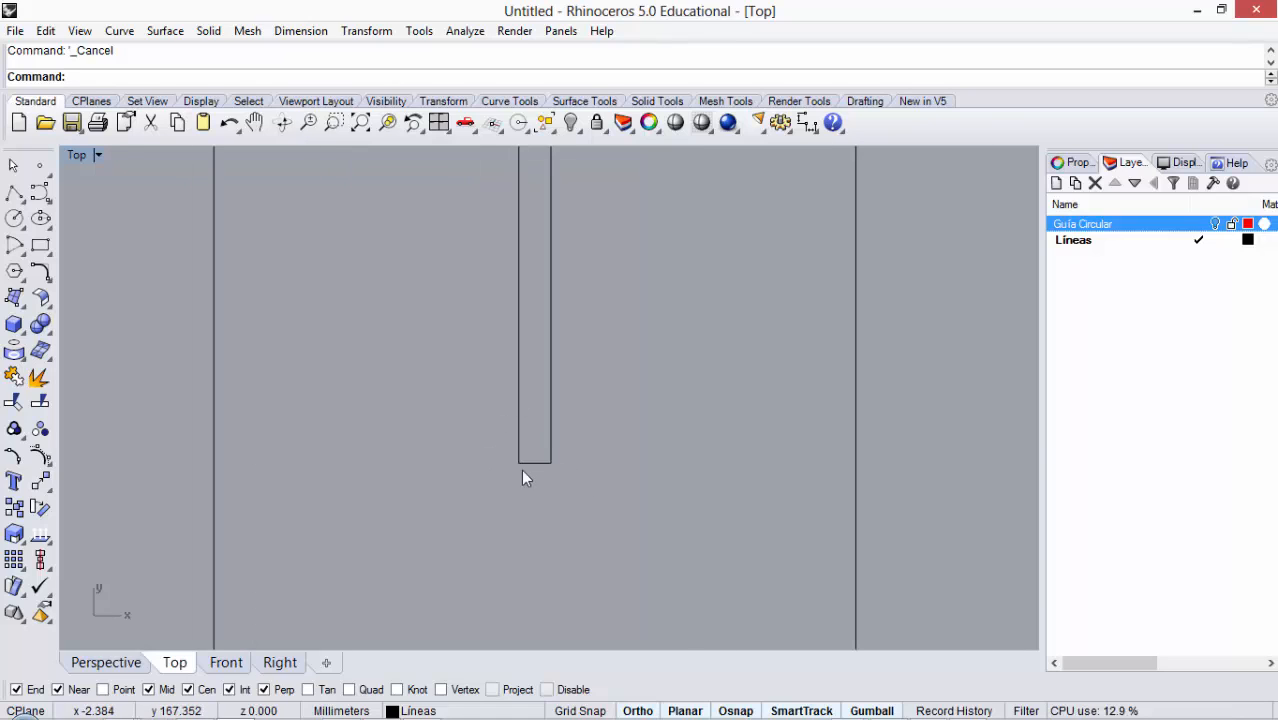
{"action": "scroll", "coordinate": [533, 466], "scroll_direction": "down", "scroll_amount": 5}
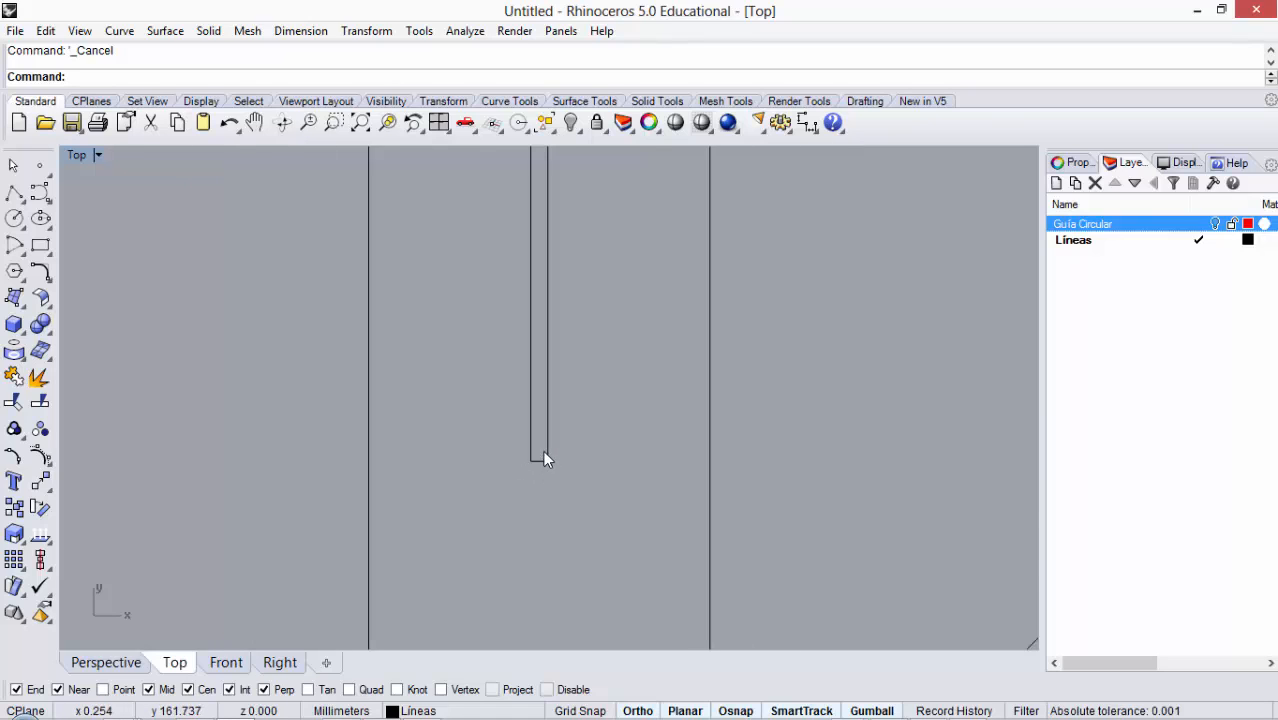
{"action": "scroll", "coordinate": [545, 266], "scroll_direction": "down", "scroll_amount": 3}
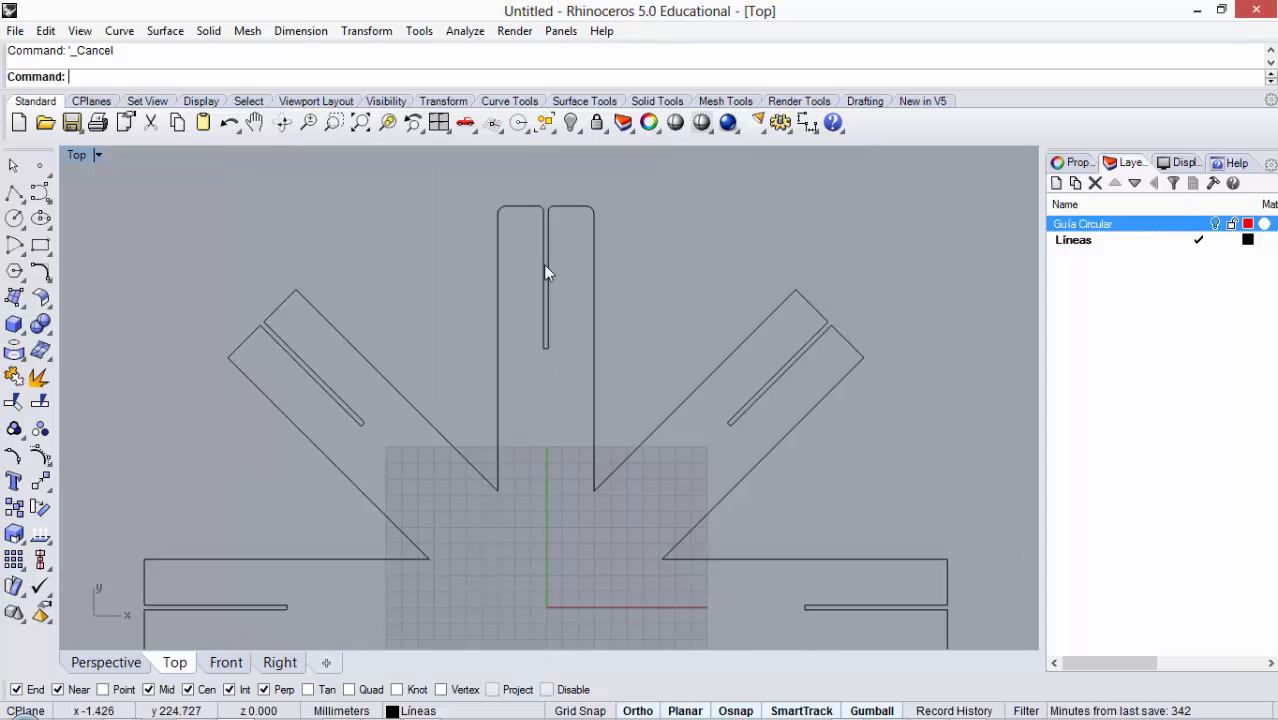
{"action": "scroll", "coordinate": [528, 228], "scroll_direction": "up", "scroll_amount": 2}
{"action": "scroll", "coordinate": [542, 312], "scroll_direction": "down", "scroll_amount": 2}
{"action": "scroll", "coordinate": [545, 255], "scroll_direction": "up", "scroll_amount": 1}
{"action": "scroll", "coordinate": [545, 255], "scroll_direction": "up", "scroll_amount": 2}
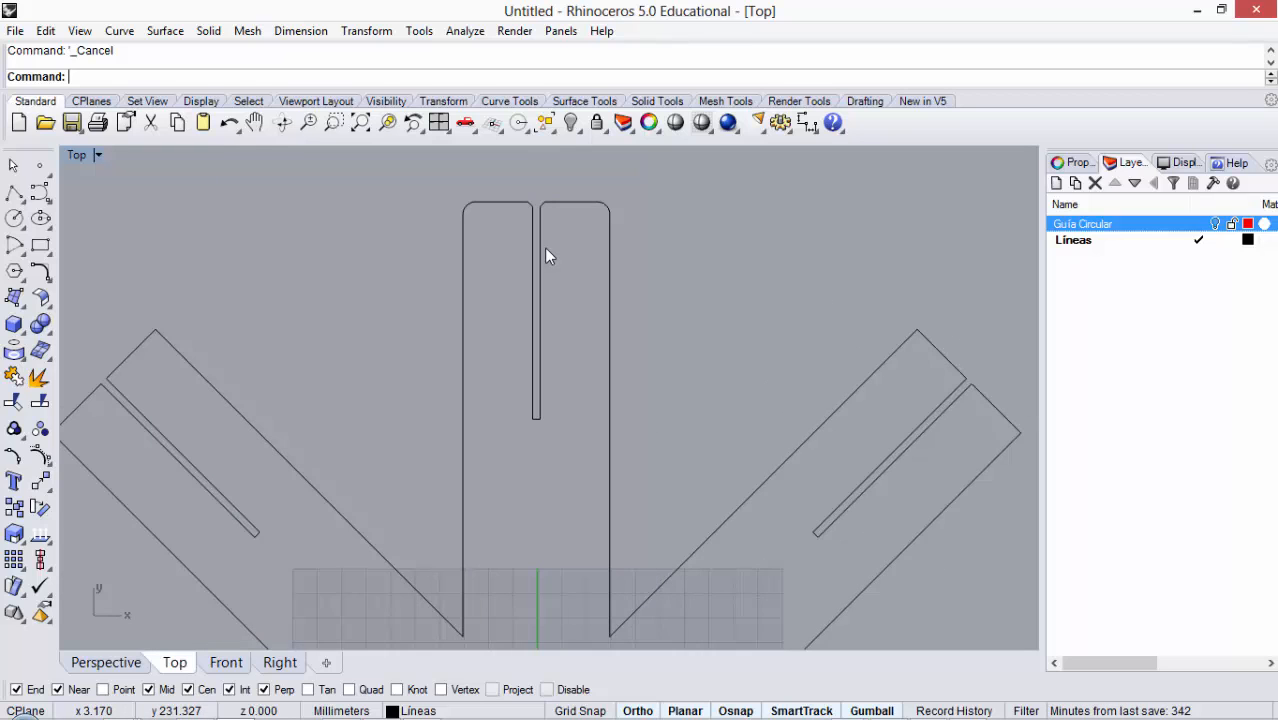
{"action": "scroll", "coordinate": [544, 309], "scroll_direction": "down", "scroll_amount": 1}
{"action": "scroll", "coordinate": [510, 302], "scroll_direction": "up", "scroll_amount": 1}
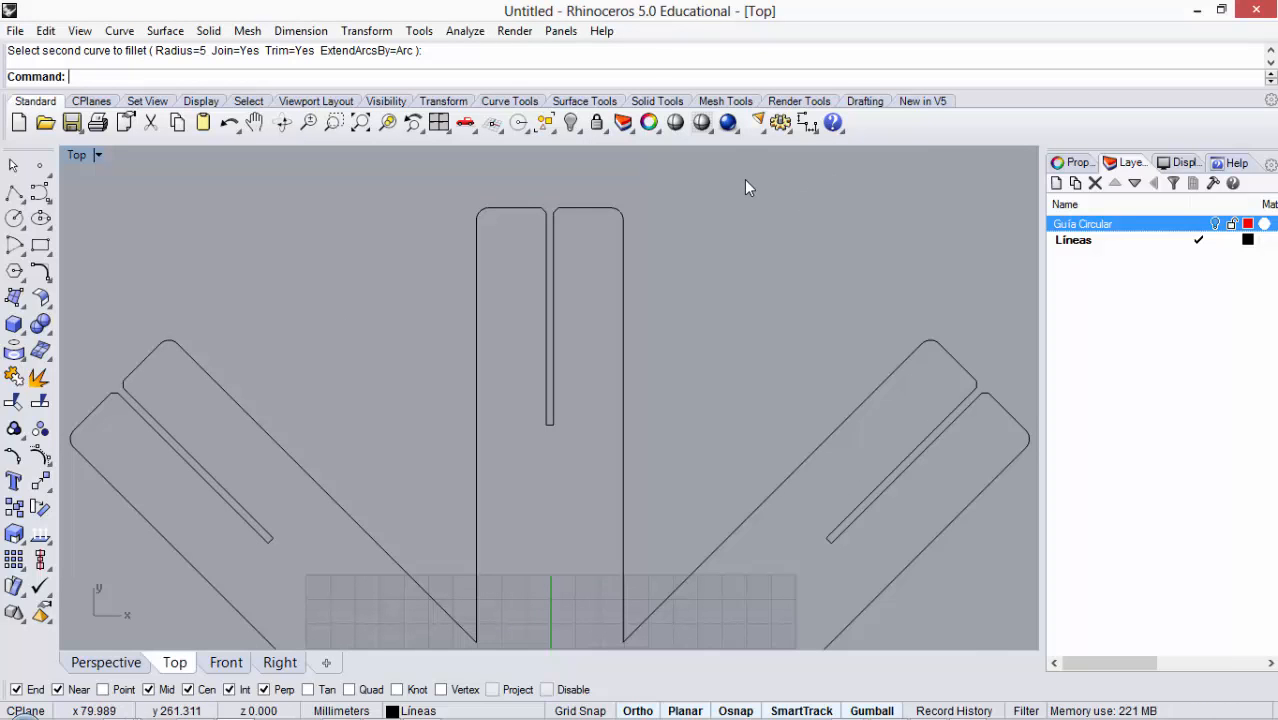
{"action": "scroll", "coordinate": [744, 179], "scroll_direction": "down", "scroll_amount": 4}
{"action": "scroll", "coordinate": [916, 418], "scroll_direction": "down", "scroll_amount": 1}
{"action": "scroll", "coordinate": [917, 425], "scroll_direction": "up", "scroll_amount": 6}
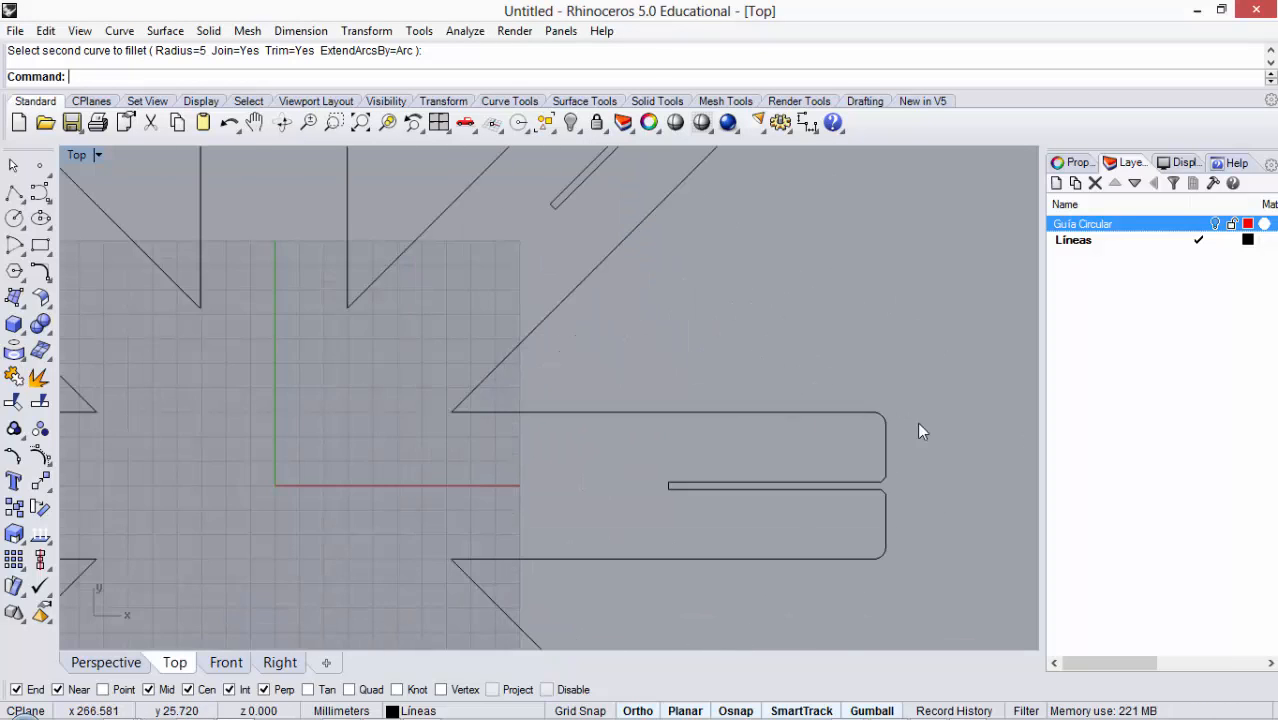
{"action": "scroll", "coordinate": [779, 382], "scroll_direction": "down", "scroll_amount": 4}
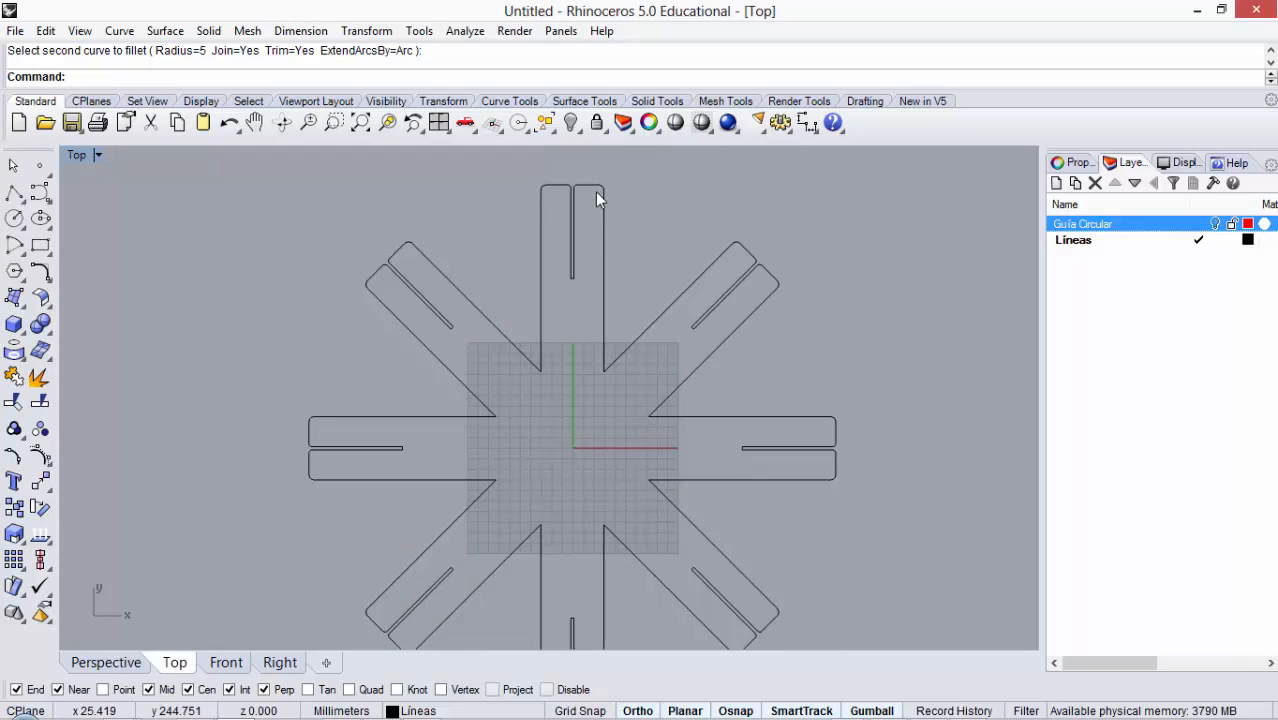
Step: Select the eight-arm outline to check that it is one joined curve, and clear the selection
{"action": "key", "text": "Escape"}
{"action": "scroll", "coordinate": [456, 188], "scroll_direction": "down", "scroll_amount": 1}
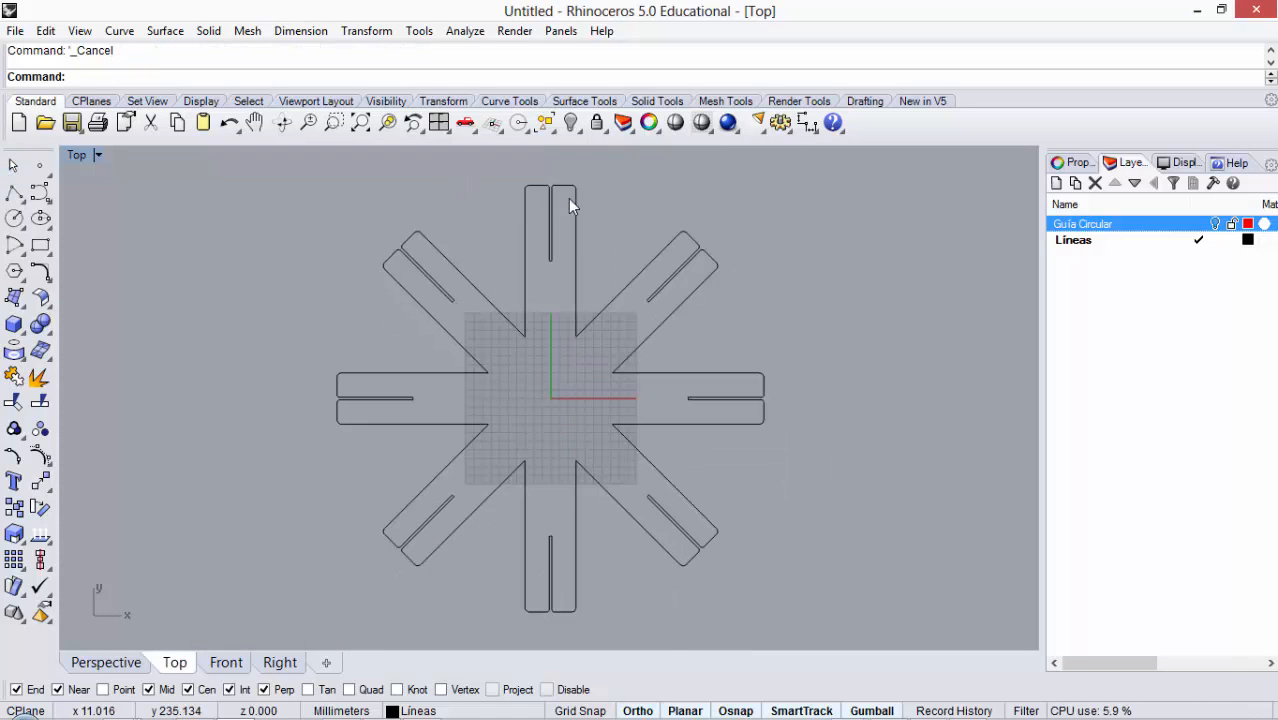
{"action": "left_click", "coordinate": [574, 222]}
{"action": "key", "text": "Escape"}
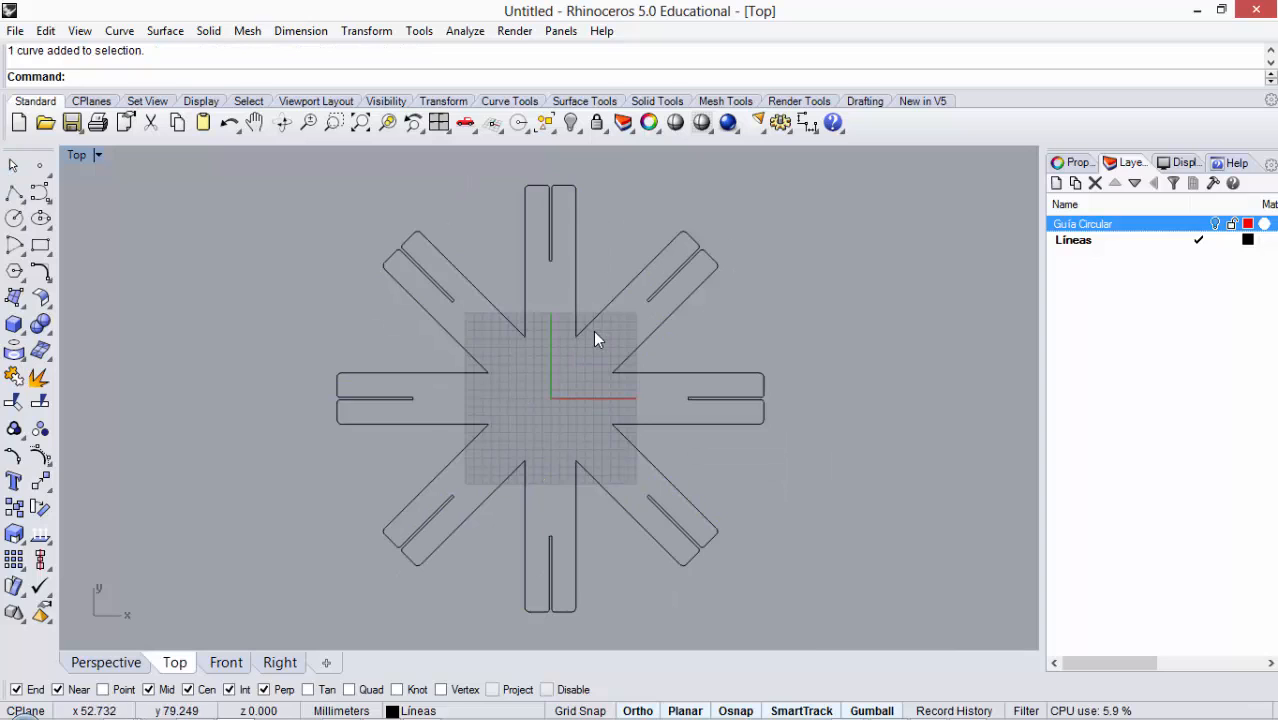
Step: Switch from the Top view to a maximized Perspective viewport that shows the whole outline at an angle
{"action": "scroll", "coordinate": [595, 338], "scroll_direction": "down", "scroll_amount": 1}
{"action": "double_click", "coordinate": [80, 155]}
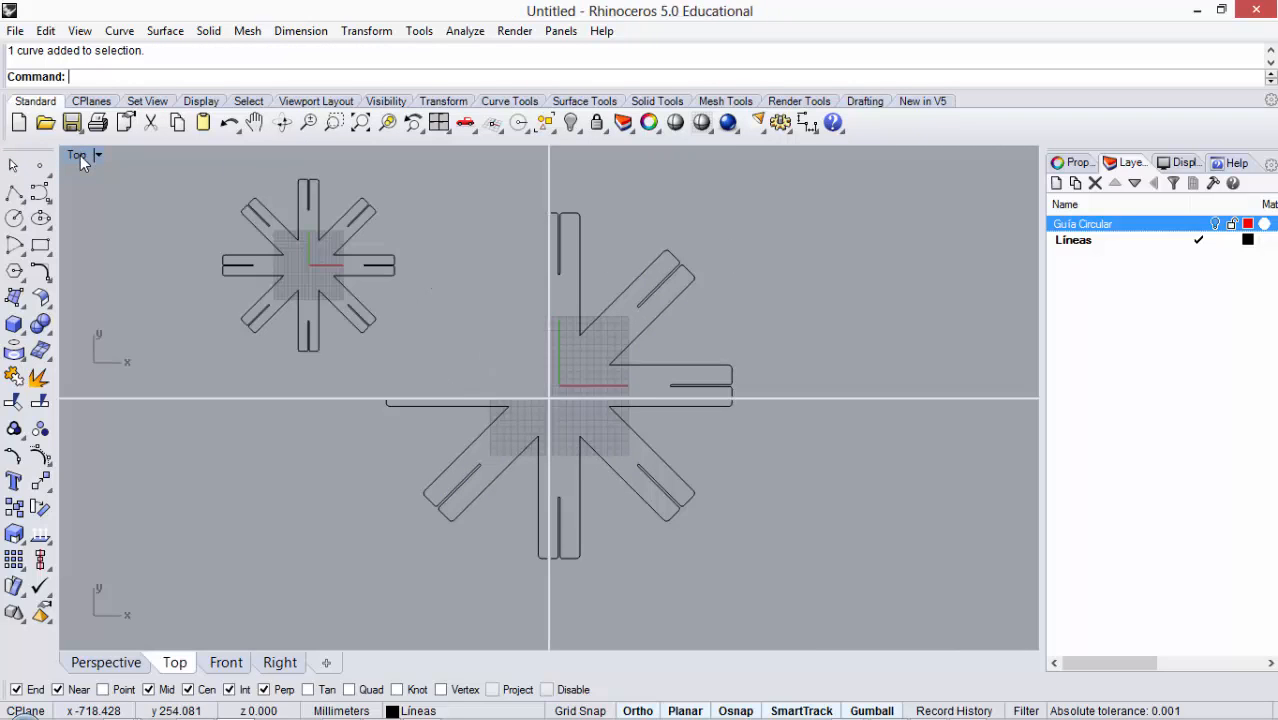
{"action": "left_click", "coordinate": [583, 157]}
{"action": "double_click", "coordinate": [580, 155]}
{"action": "scroll", "coordinate": [557, 352], "scroll_direction": "down", "scroll_amount": 4}
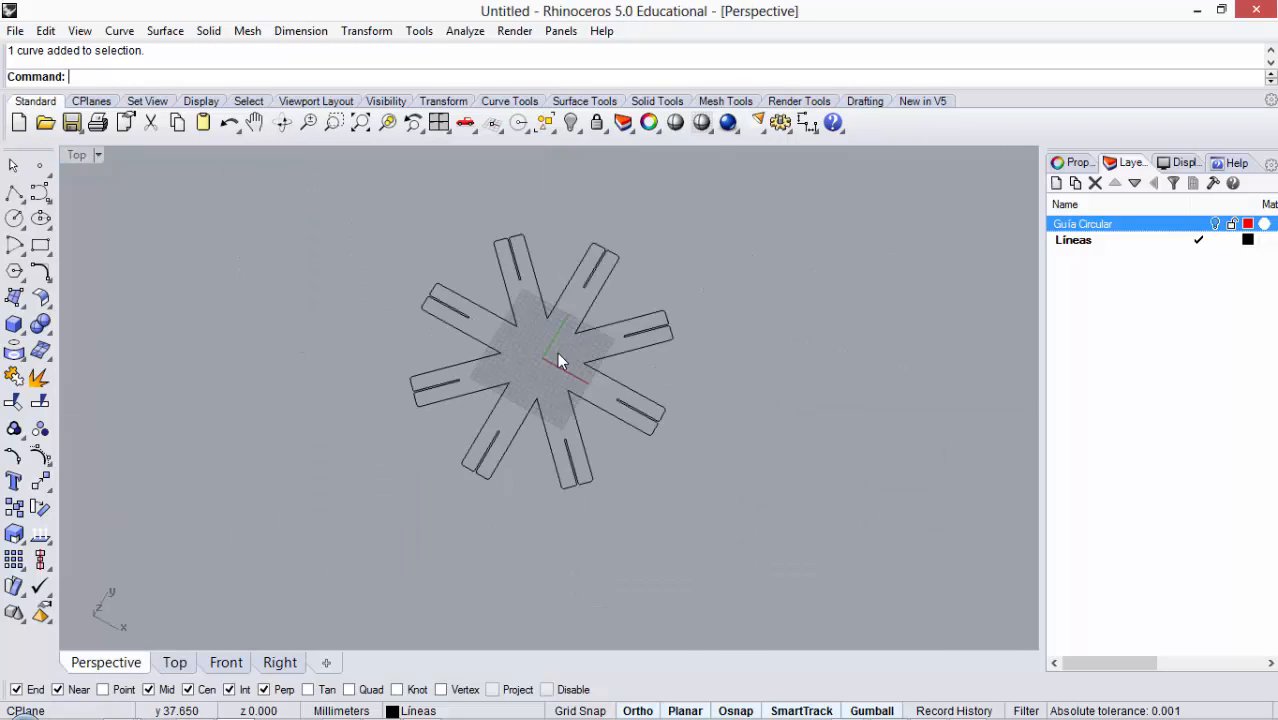
{"action": "right_click_drag", "start_coordinate": [557, 352], "coordinate": [548, 255]}
{"action": "scroll", "coordinate": [537, 349], "scroll_direction": "up", "scroll_amount": 7}
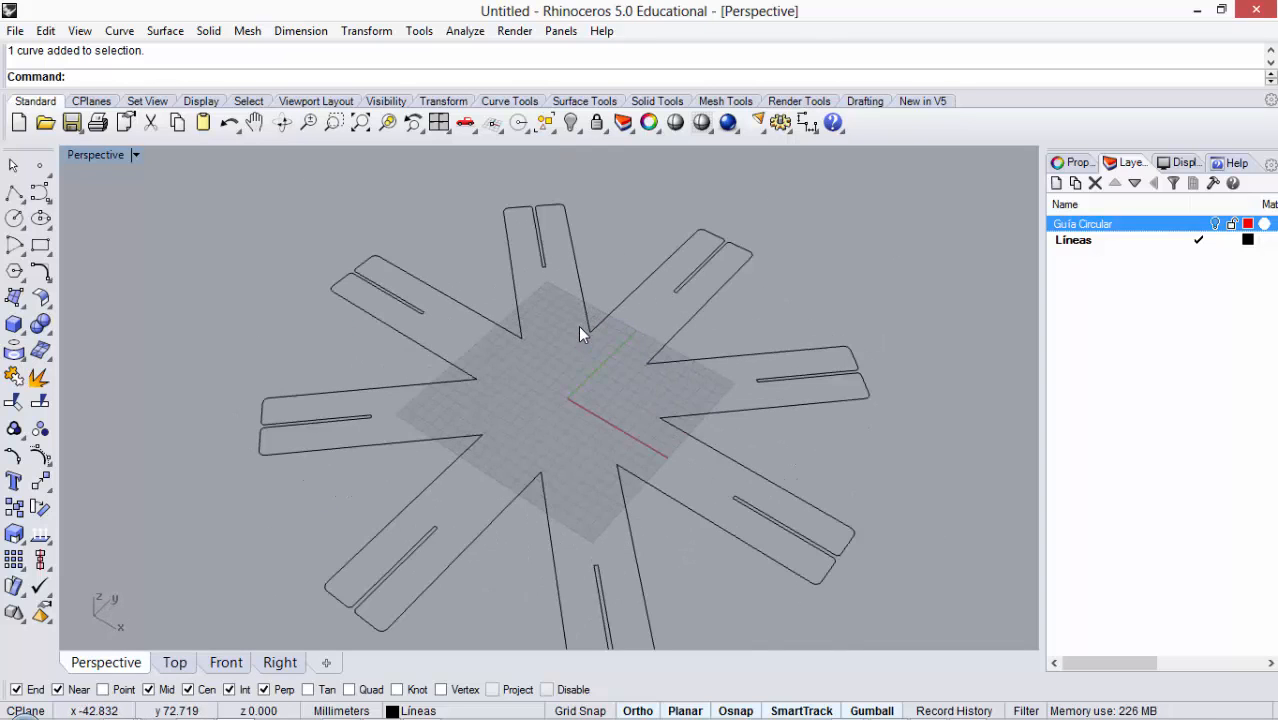
{"action": "right_click_drag", "start_coordinate": [597, 314], "coordinate": [613, 314]}
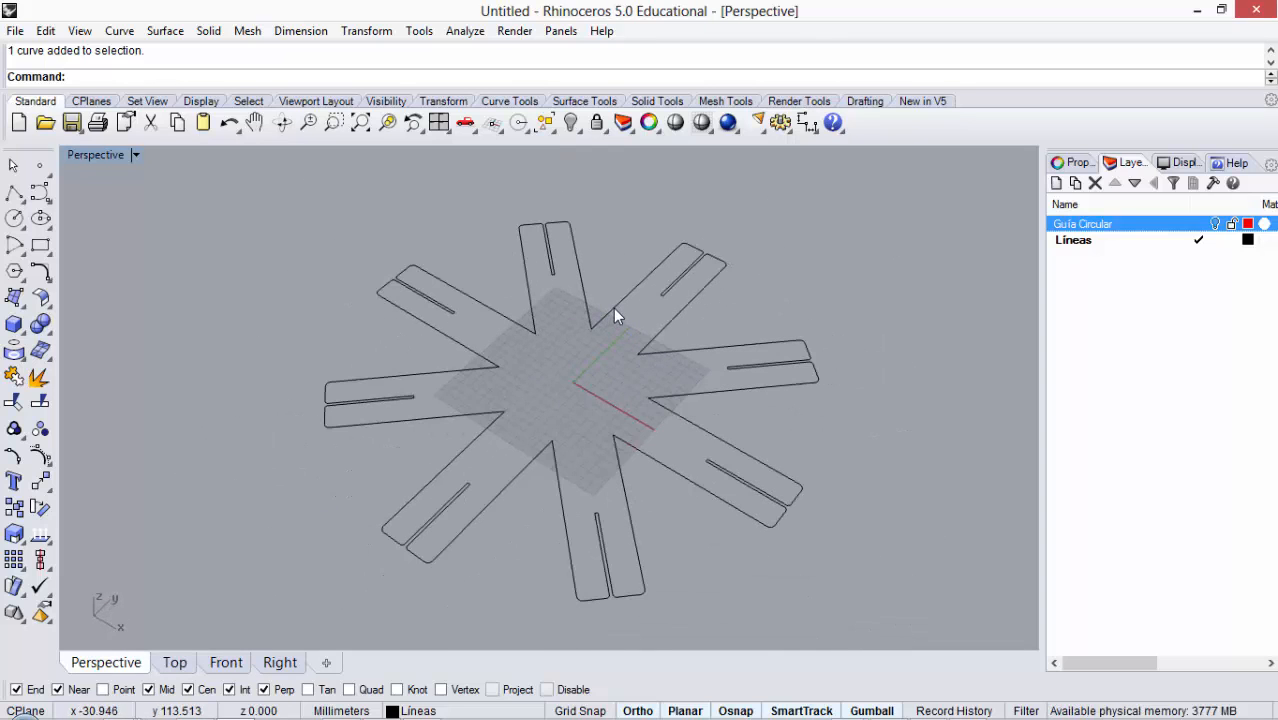
Step: Extrude the closed eight-arm outline 3 mm as a capped solid with ExtrudeCrv
{"action": "left_click", "coordinate": [613, 308]}
{"action": "left_click", "coordinate": [610, 270]}
{"action": "left_click", "coordinate": [623, 302]}
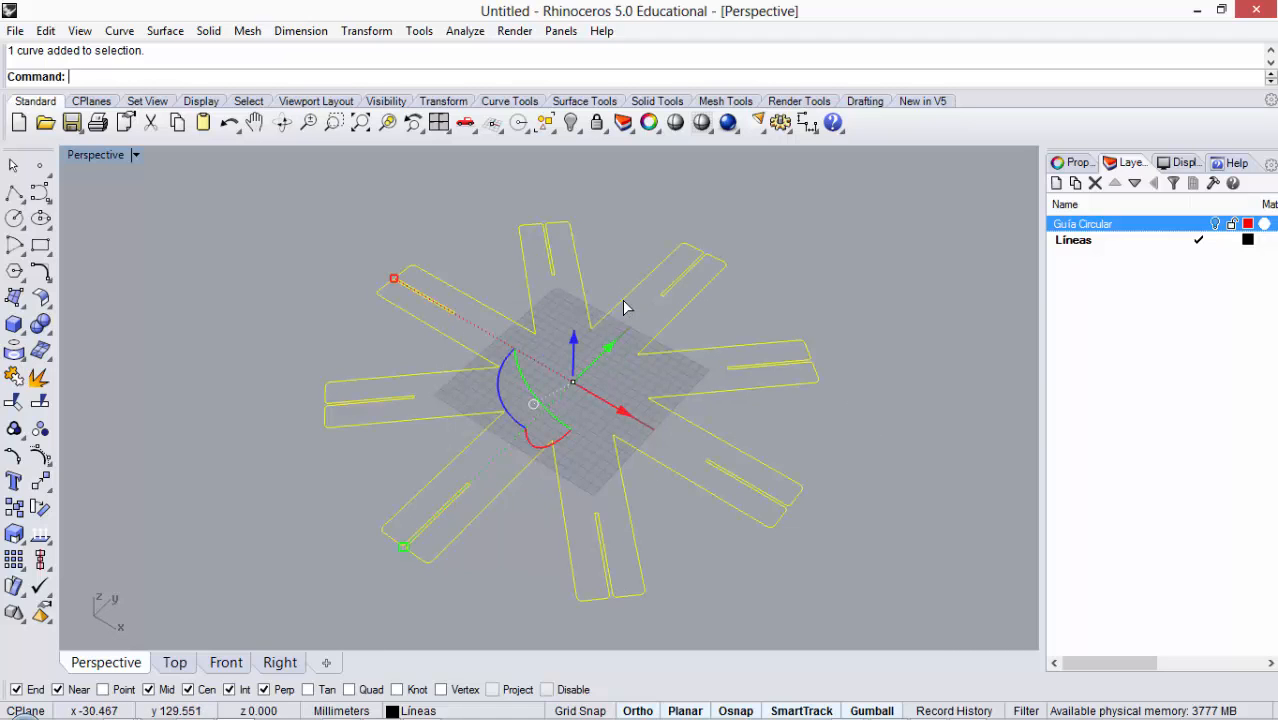
{"action": "type", "text": "ExtrudeCrv"}
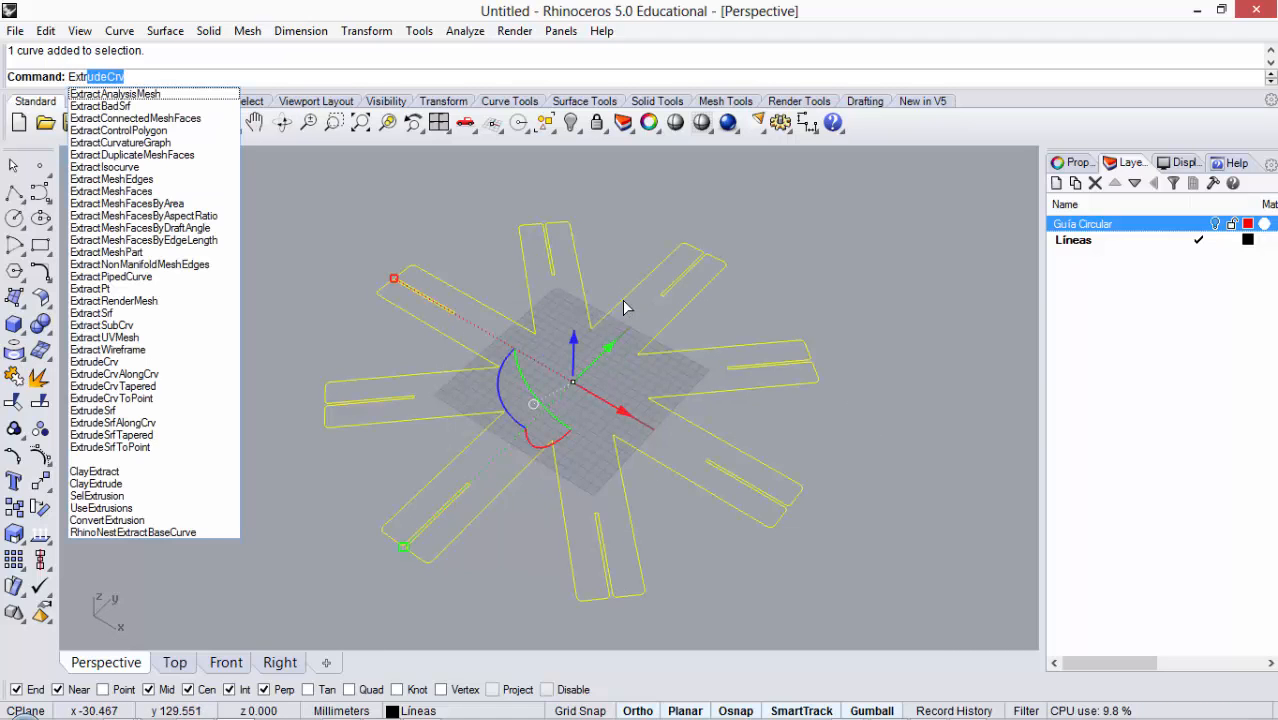
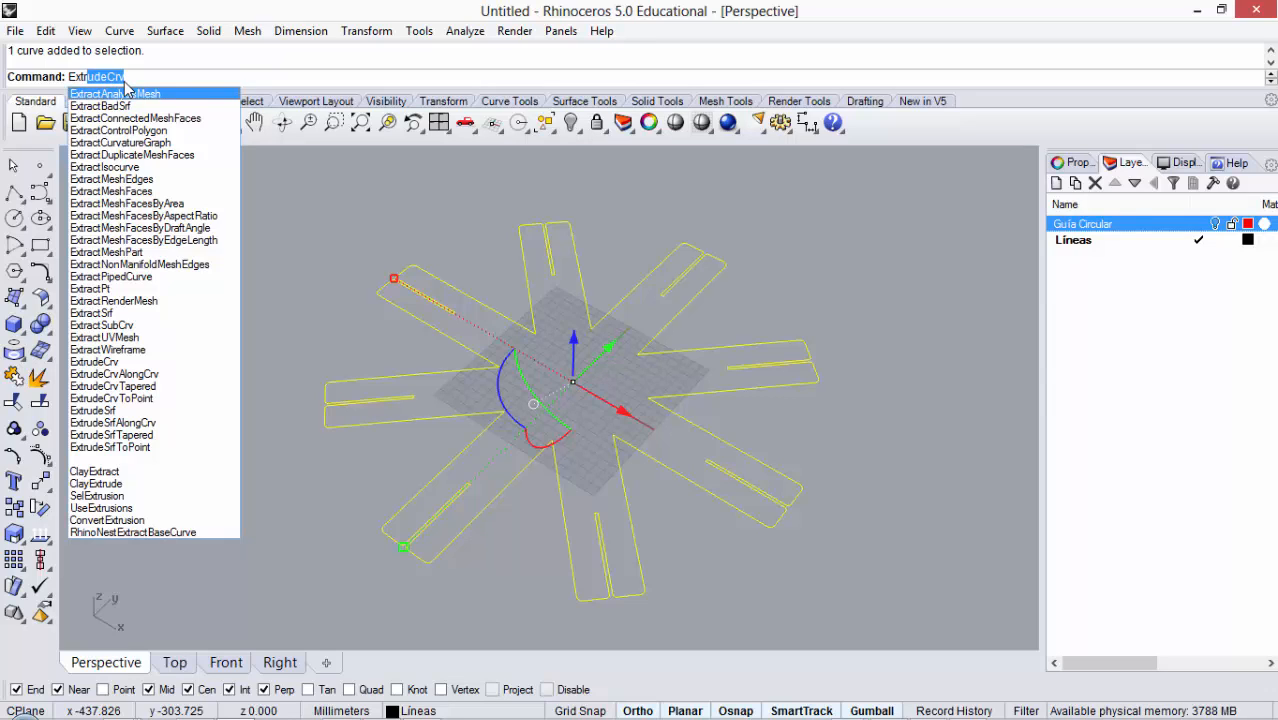
{"action": "key", "text": "Return"}
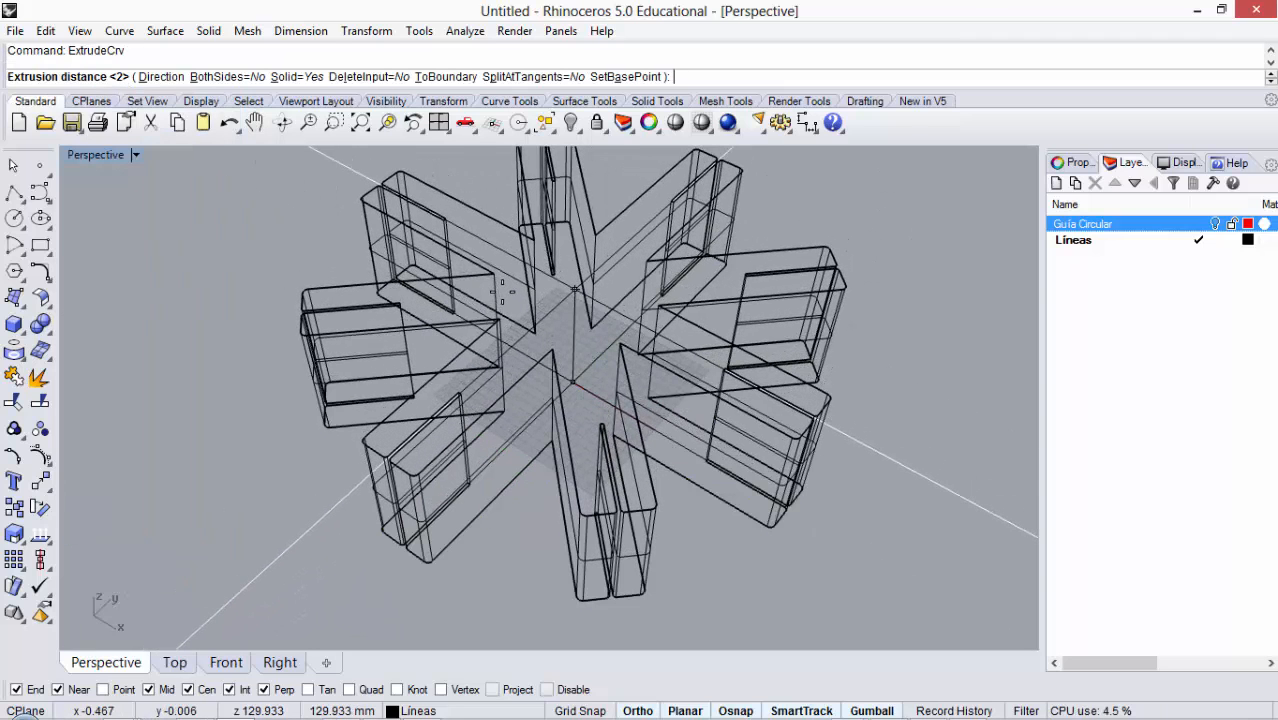
{"action": "type", "text": "3"}
{"action": "key", "text": "Return"}
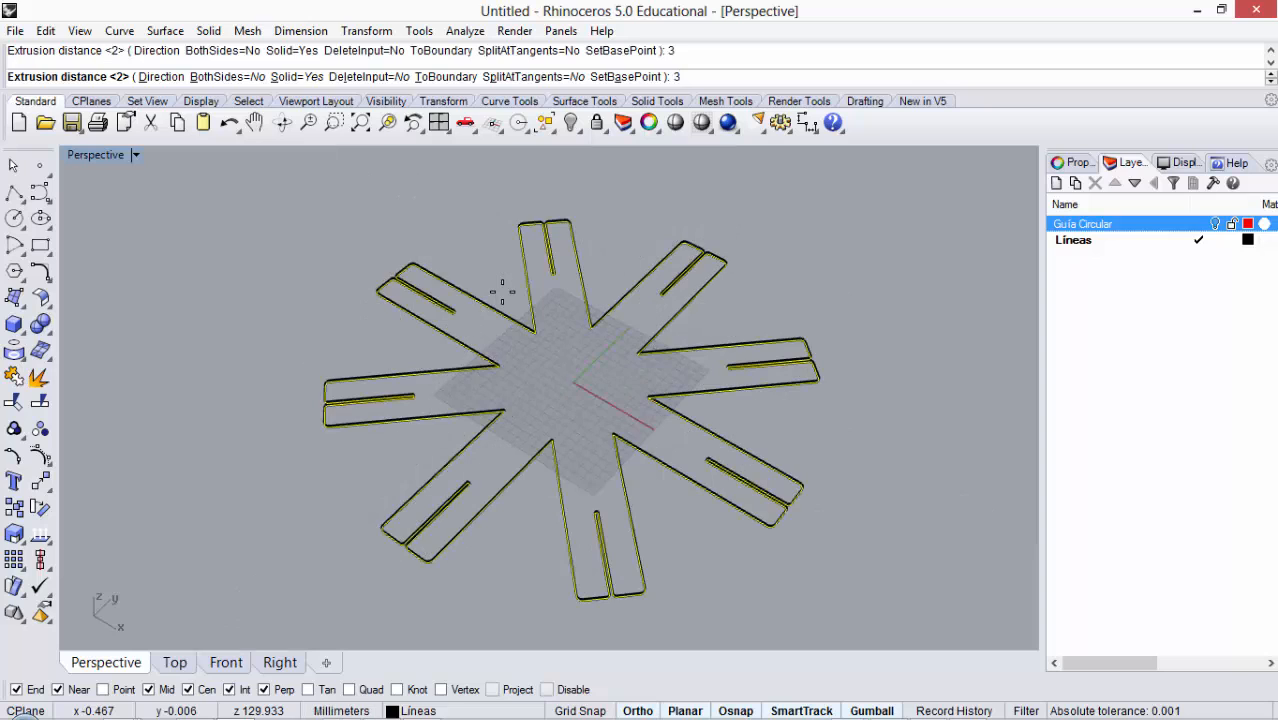
{"action": "key", "text": "Return"}
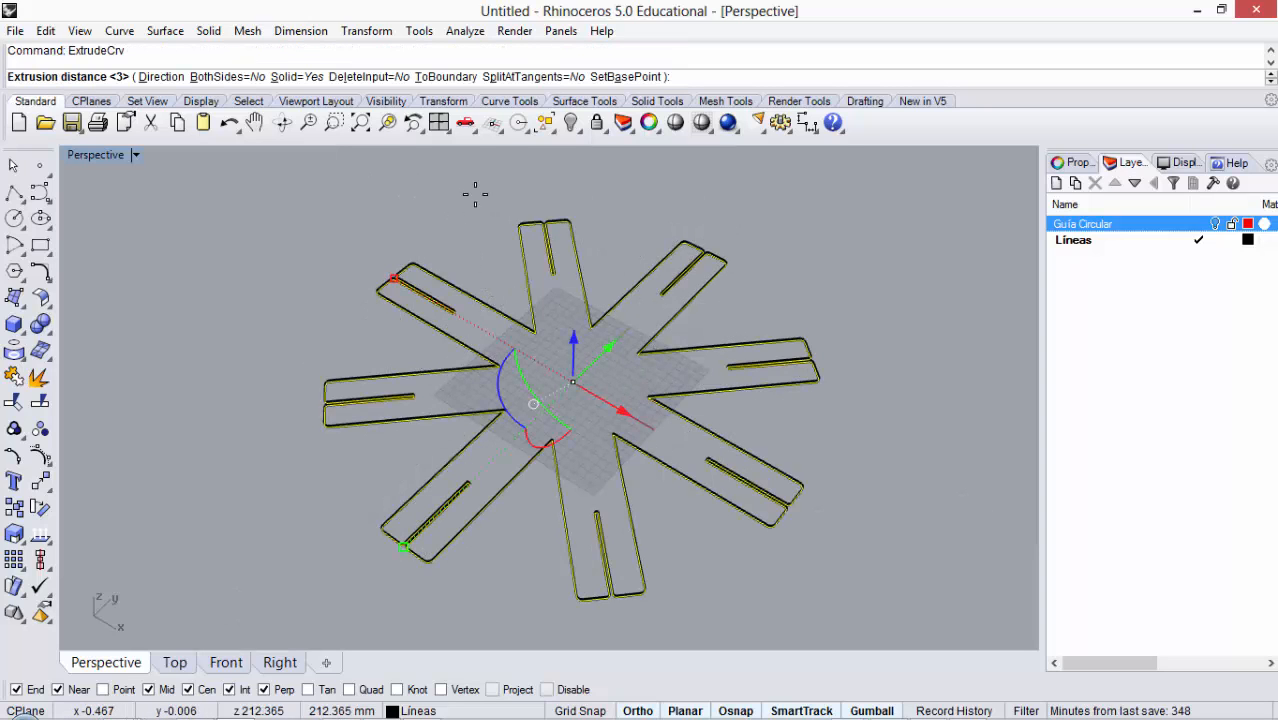
{"action": "key", "text": "Return"}
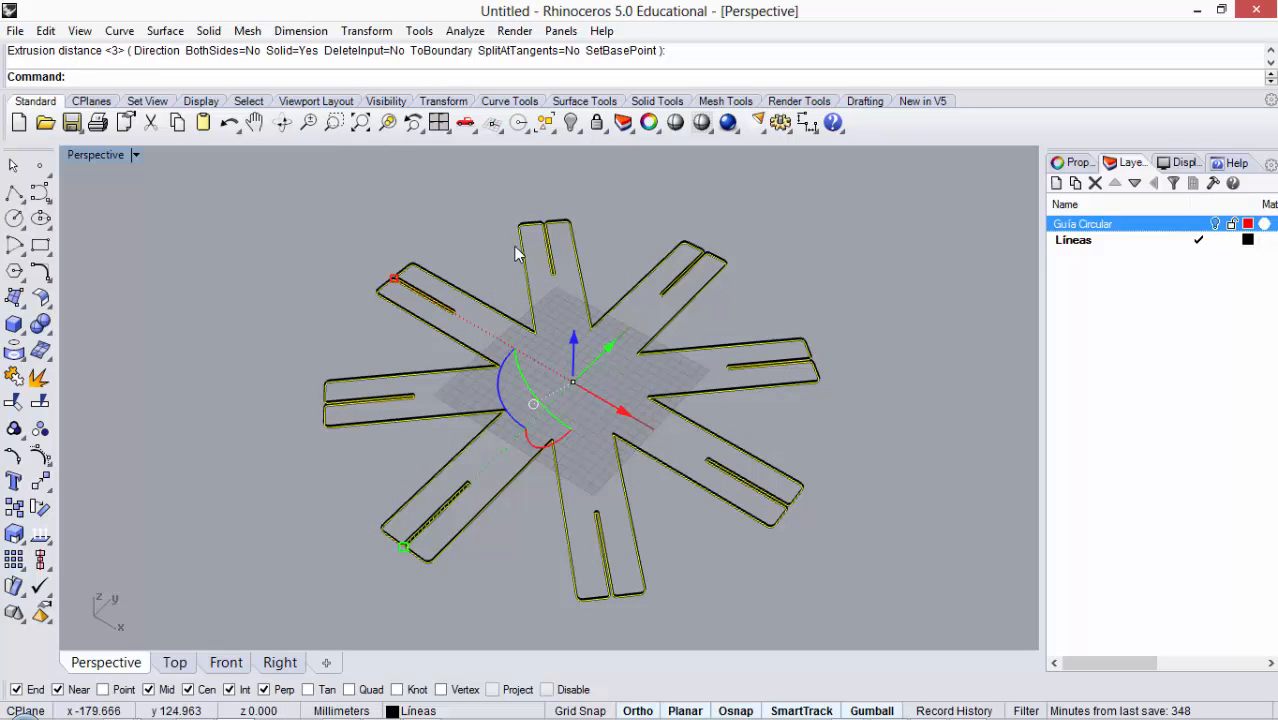
{"action": "key", "text": "Escape"}
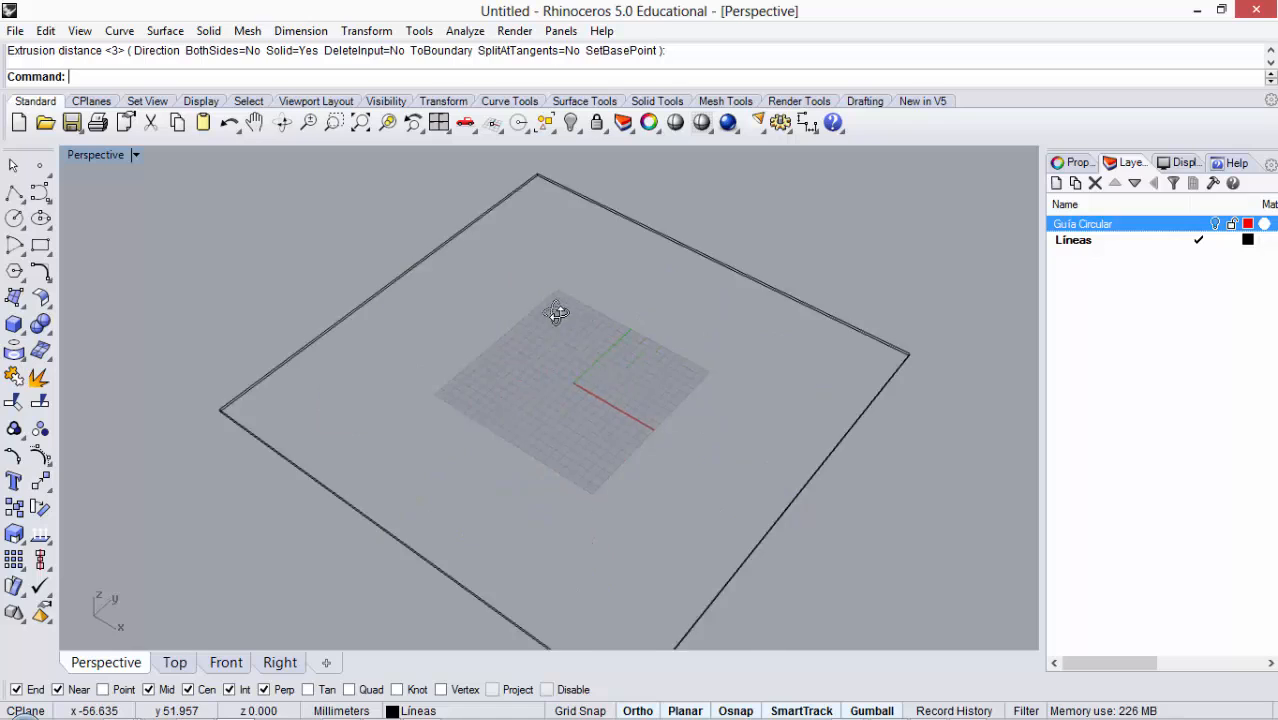
Step: Set the Perspective viewport to Ghosted display and view the extruded star at an angle
{"action": "right_click_drag", "start_coordinate": [553, 308], "coordinate": [557, 312]}
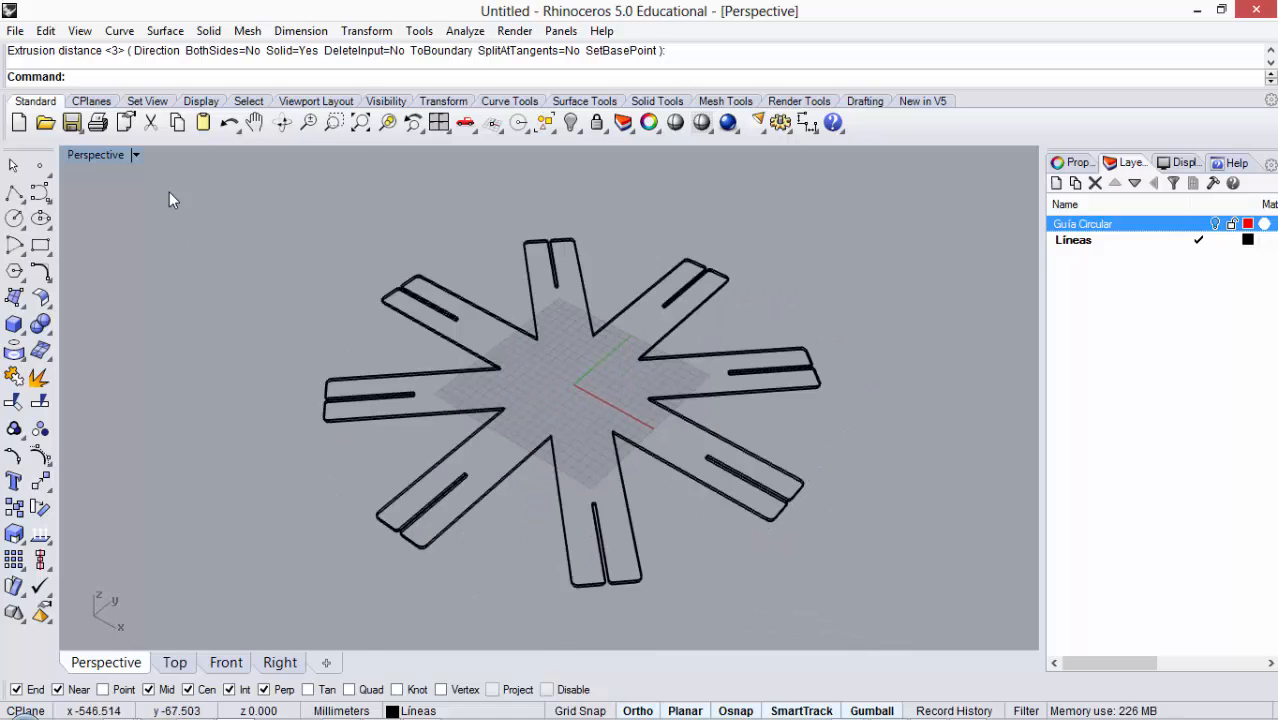
{"action": "left_click", "coordinate": [134, 155]}
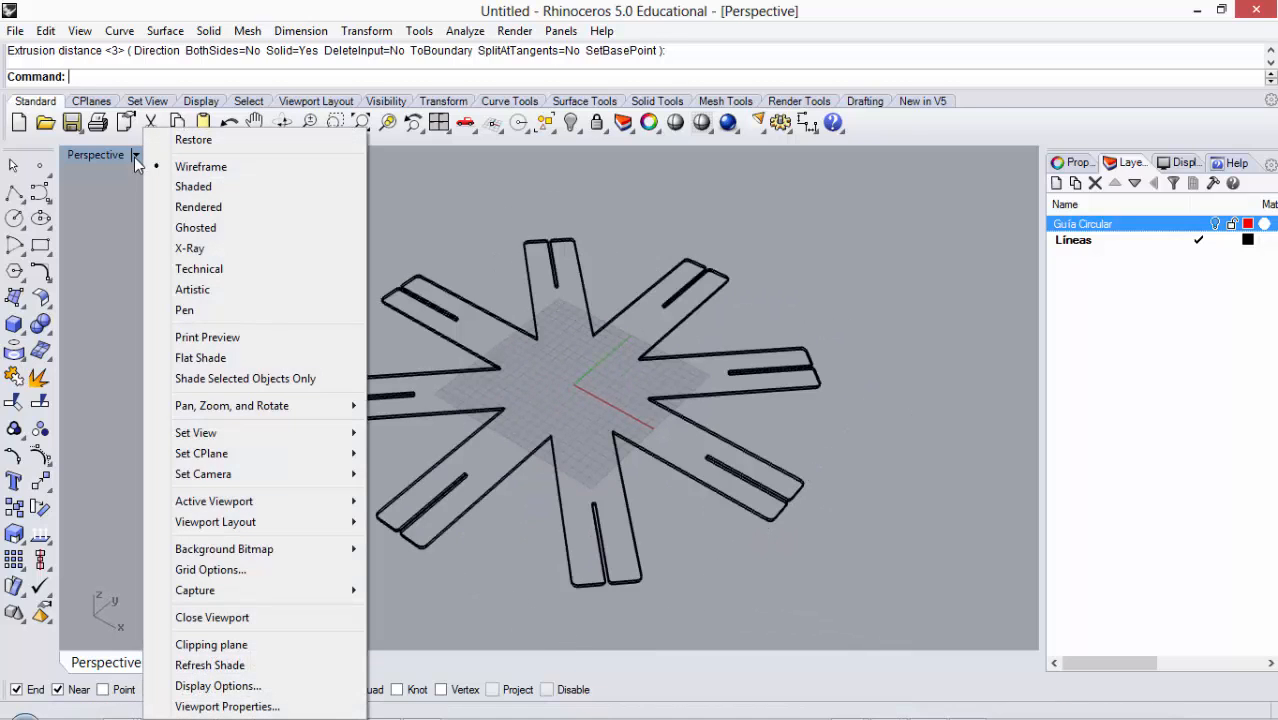
{"action": "left_click", "coordinate": [182, 228]}
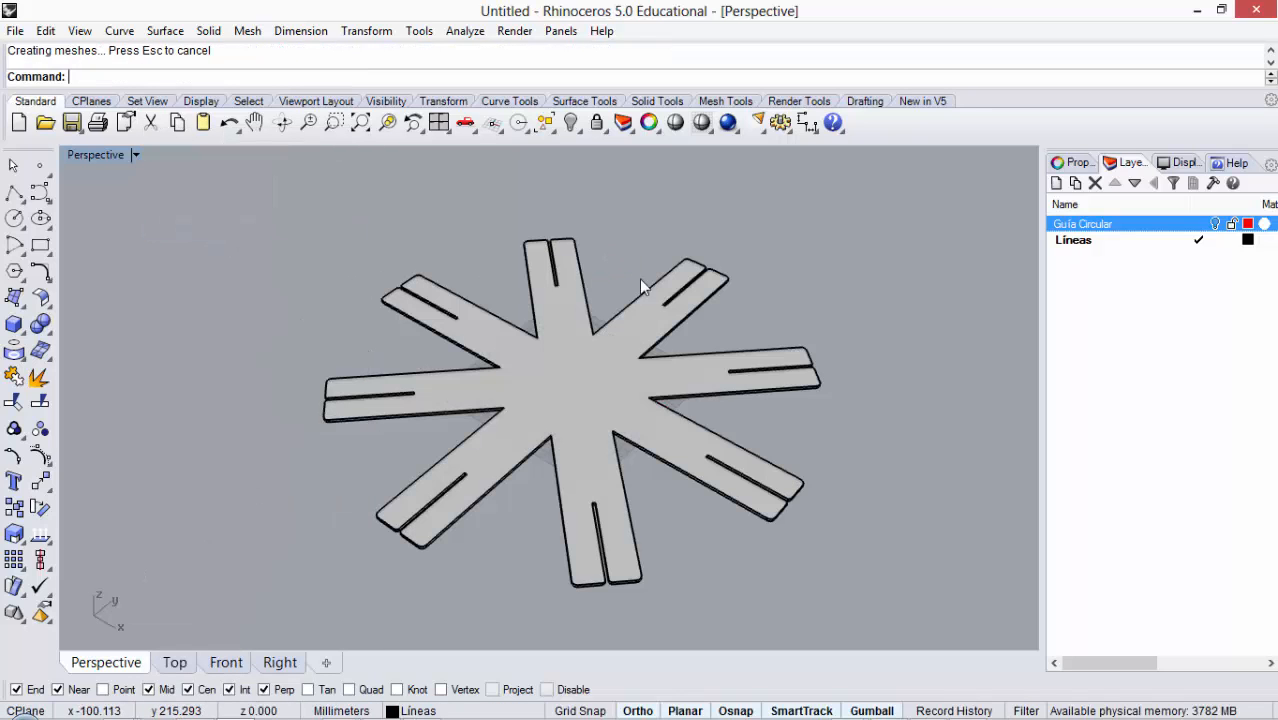
{"action": "mouse_move", "coordinate": [639, 279]}
{"action": "right_mouse_down"}
{"action": "mouse_move", "coordinate": [693, 299]}
{"action": "mouse_move", "coordinate": [676, 265]}
{"action": "mouse_move", "coordinate": [676, 322]}
{"action": "mouse_move", "coordinate": [728, 400]}
{"action": "mouse_move", "coordinate": [599, 422]}
{"action": "mouse_move", "coordinate": [533, 394]}
{"action": "mouse_move", "coordinate": [533, 379]}
{"action": "right_mouse_up"}
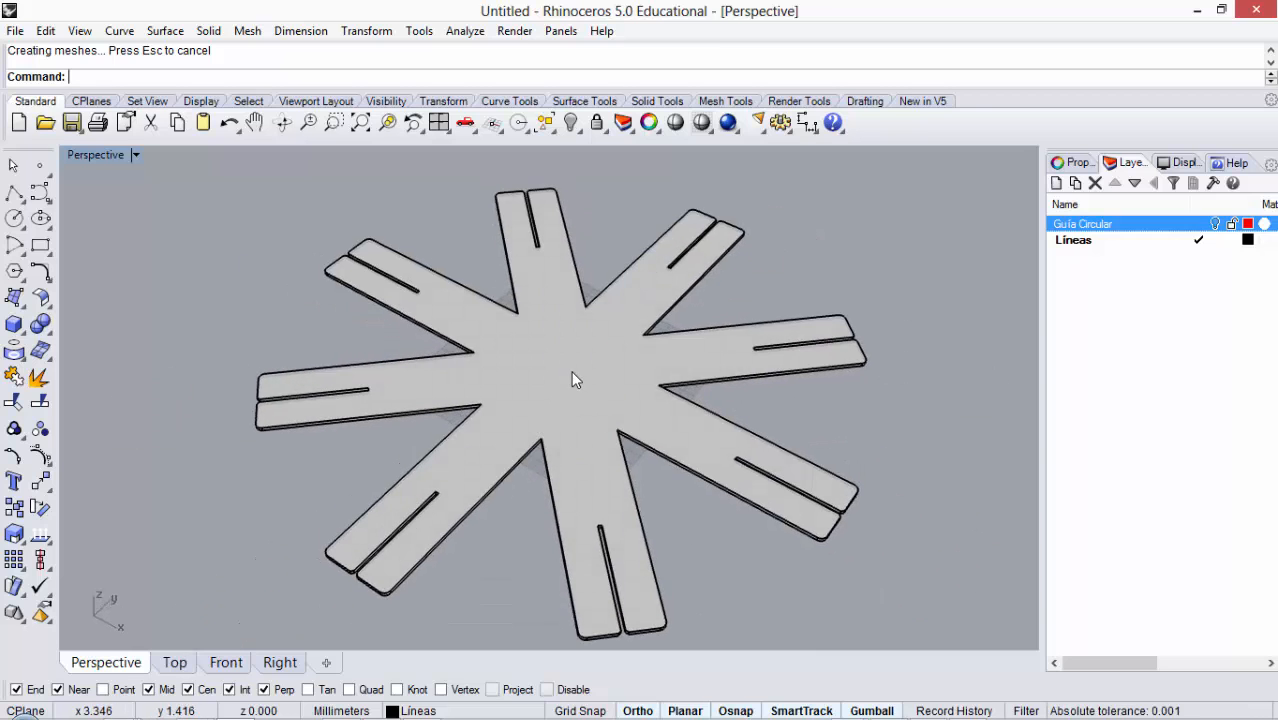
Step: Move the extruded star along the X axis off its outline curve and compare the solid with the curve
{"action": "left_click", "coordinate": [571, 372]}
{"action": "scroll", "coordinate": [519, 375], "scroll_direction": "down", "scroll_amount": 2}
{"action": "left_click_drag", "start_coordinate": [549, 383], "coordinate": [808, 325]}
{"action": "scroll", "coordinate": [658, 400], "scroll_direction": "up", "scroll_amount": 5}
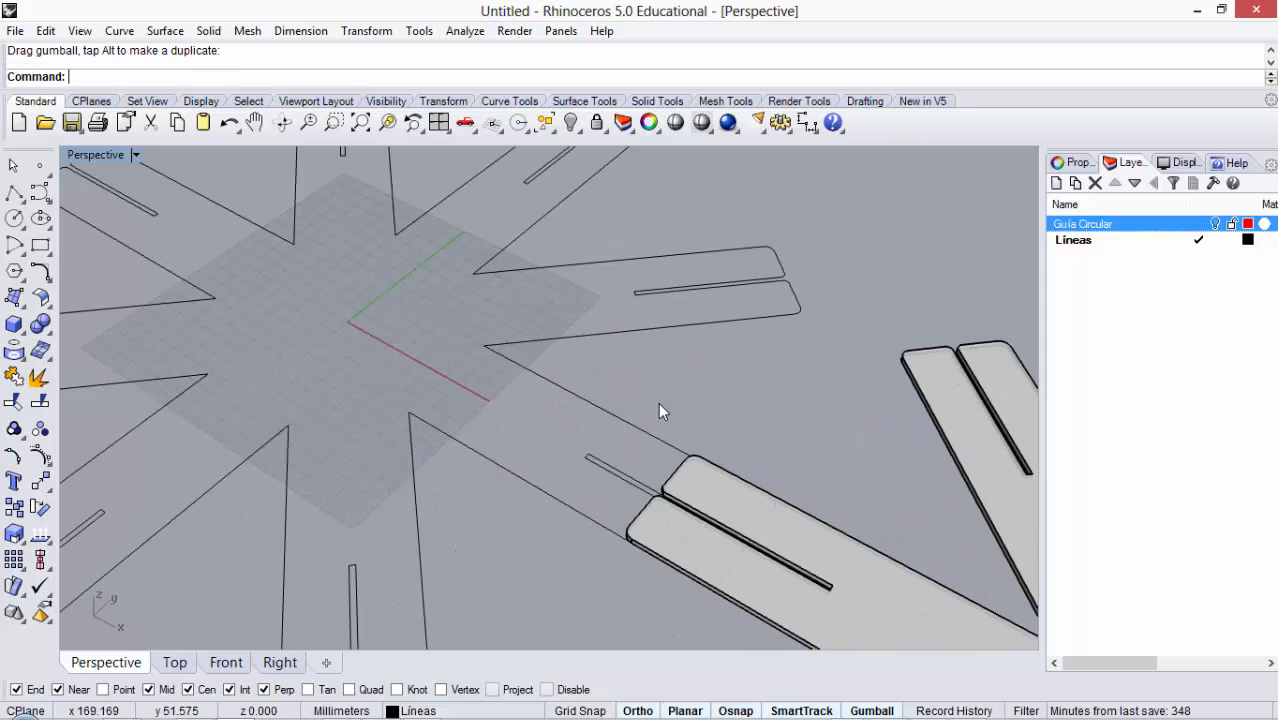
{"action": "scroll", "coordinate": [665, 408], "scroll_direction": "down", "scroll_amount": 4}
{"action": "scroll", "coordinate": [841, 527], "scroll_direction": "down", "scroll_amount": 4}
{"action": "scroll", "coordinate": [688, 379], "scroll_direction": "up", "scroll_amount": 5}
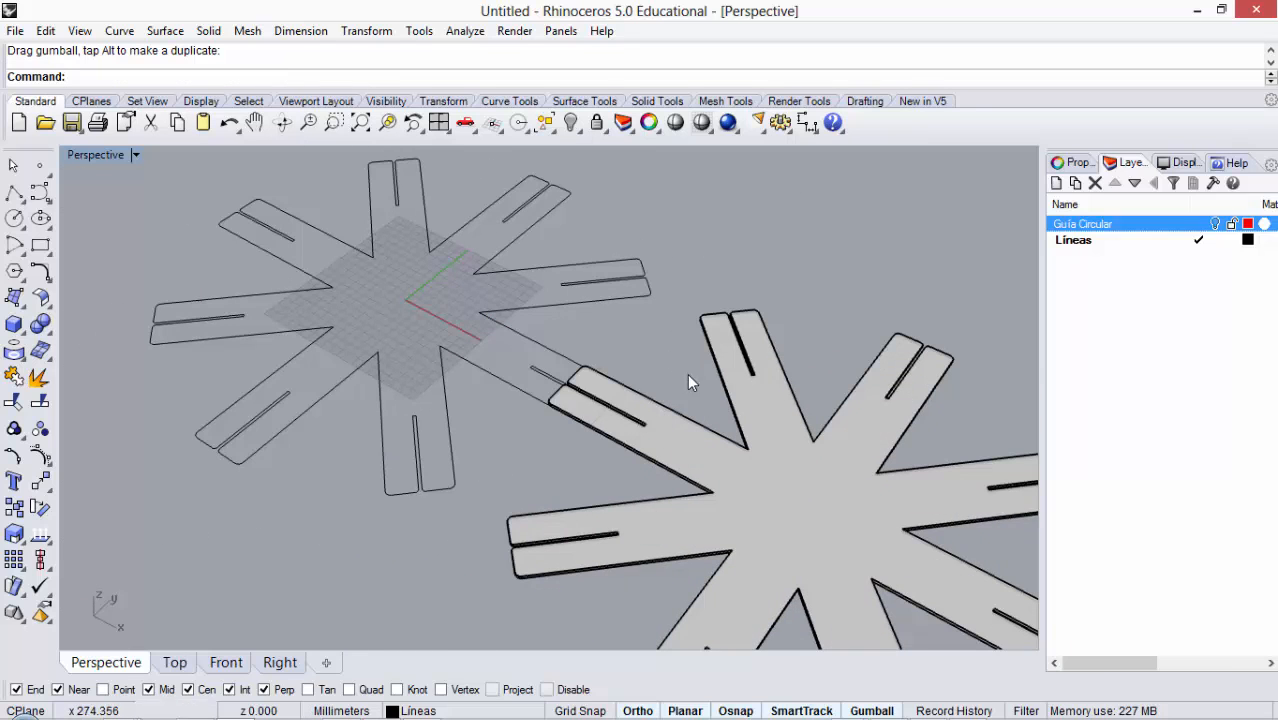
{"action": "scroll", "coordinate": [520, 360], "scroll_direction": "down", "scroll_amount": 1}
{"action": "right_click_drag", "start_coordinate": [703, 427], "coordinate": [415, 365]}
{"action": "scroll", "coordinate": [688, 426], "scroll_direction": "down", "scroll_amount": 2}
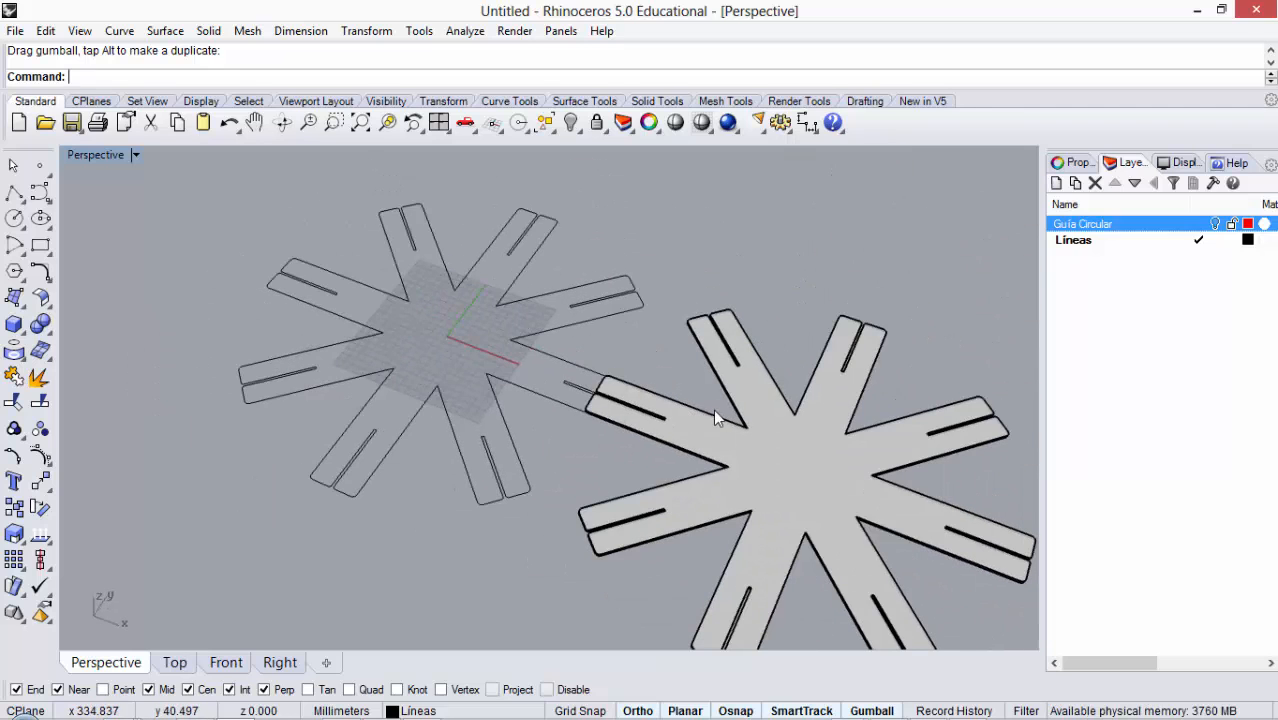
{"action": "scroll", "coordinate": [750, 418], "scroll_direction": "up", "scroll_amount": 3}
{"action": "scroll", "coordinate": [680, 320], "scroll_direction": "up", "scroll_amount": 2}
{"action": "scroll", "coordinate": [634, 271], "scroll_direction": "down", "scroll_amount": 2}
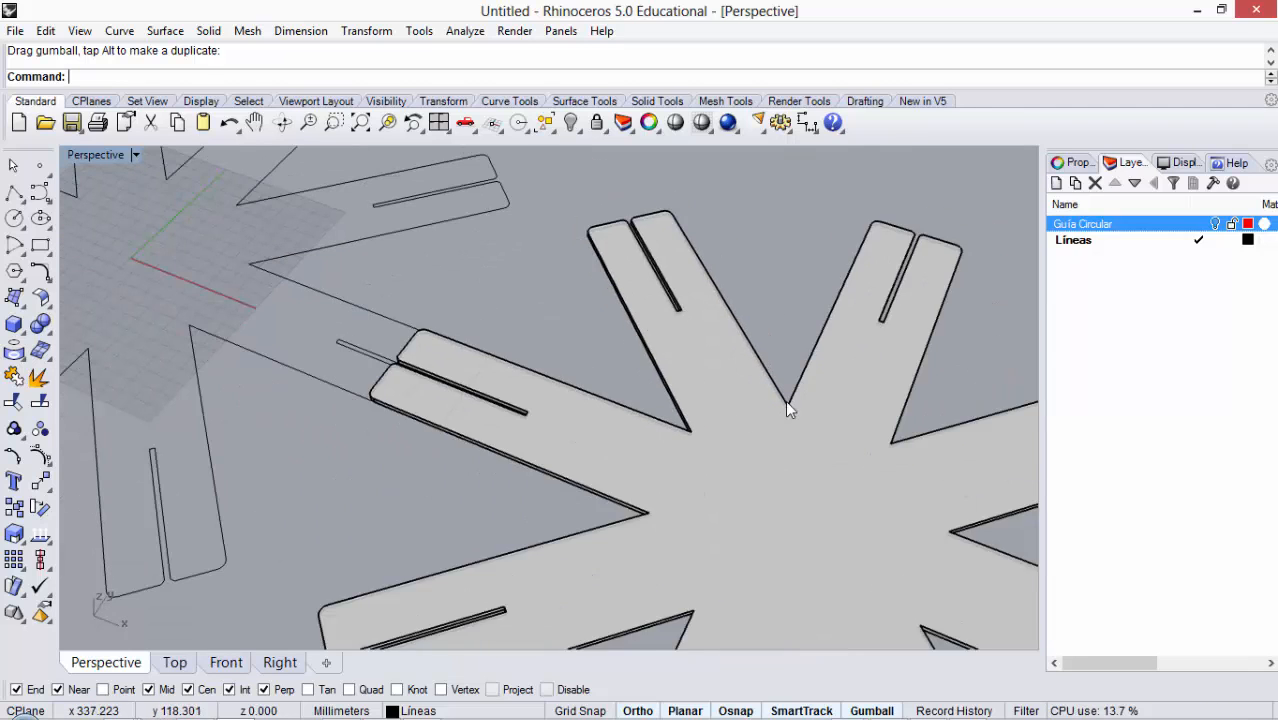
Step: Delete the moved star solid, keeping only the outline curve
{"action": "left_click", "coordinate": [790, 404]}
{"action": "key", "text": "Delete"}
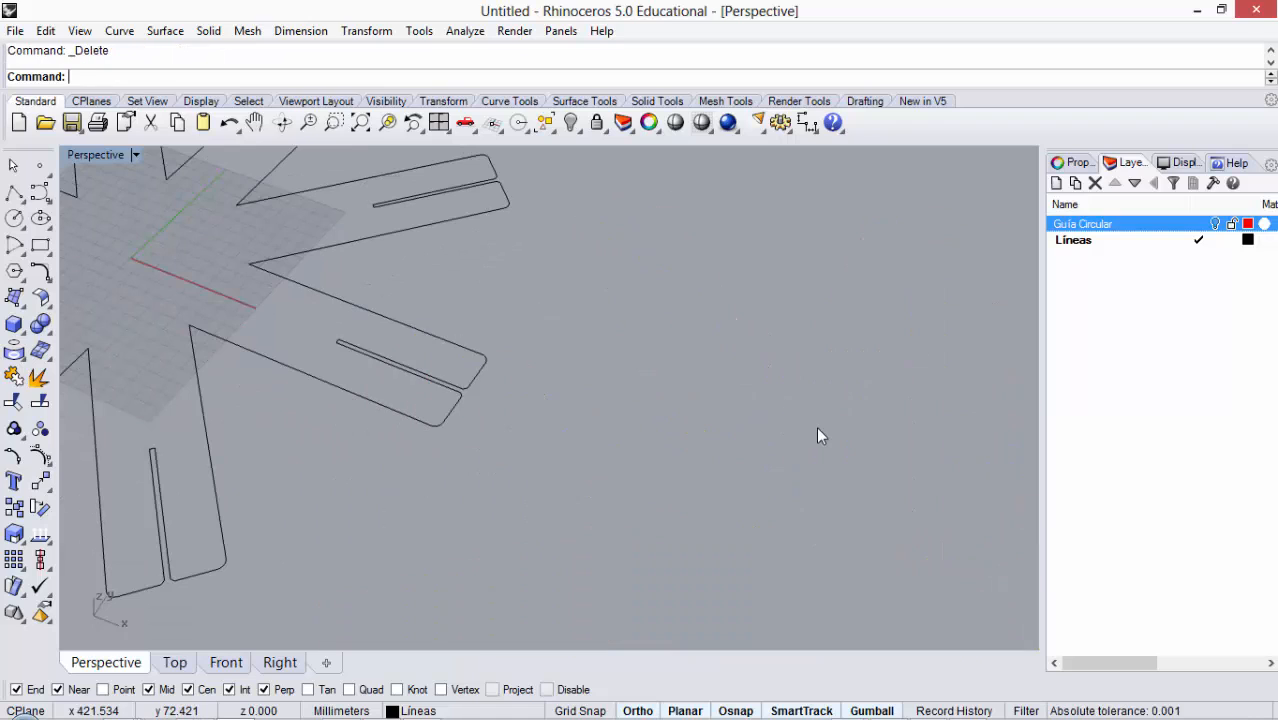
{"action": "scroll", "coordinate": [817, 431], "scroll_direction": "down", "scroll_amount": 5}
{"action": "scroll", "coordinate": [473, 305], "scroll_direction": "up", "scroll_amount": 2}
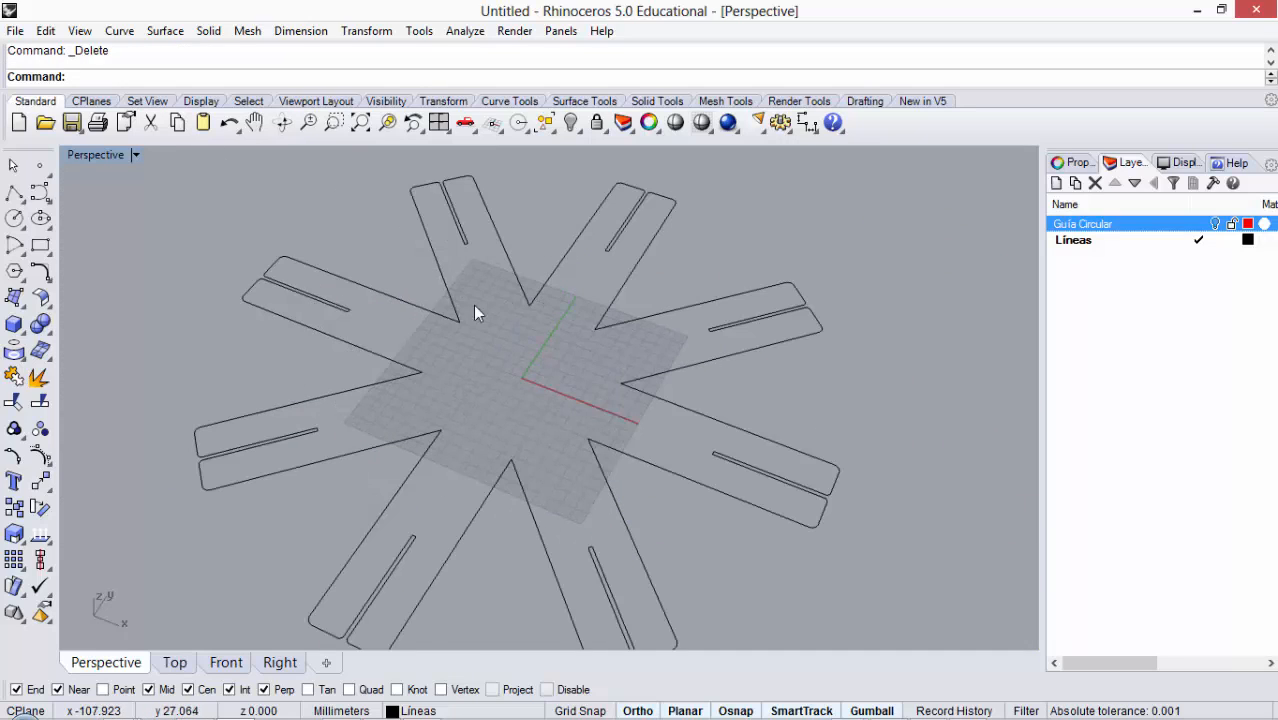
Step: Extrude the outline curve 3 mm with the Solid option set to No
{"action": "left_click", "coordinate": [514, 290]}
{"action": "type", "text": "E"}
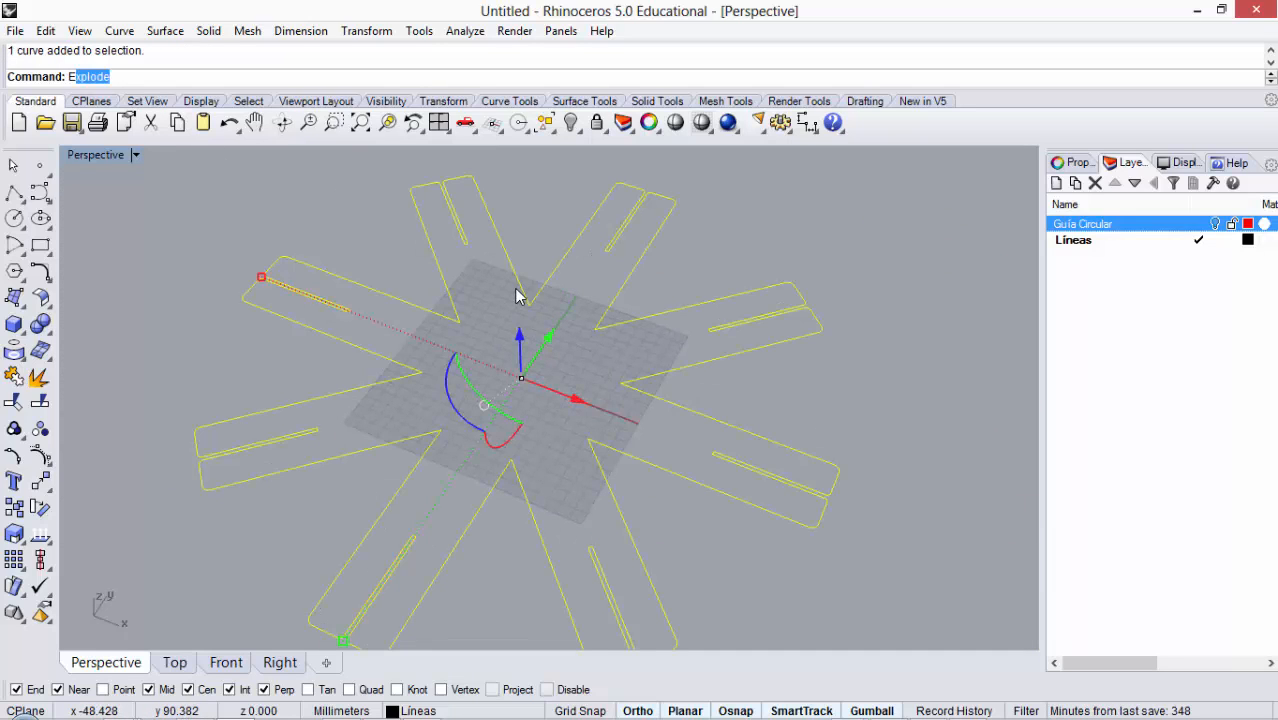
{"action": "type", "text": "xtrudecrv"}
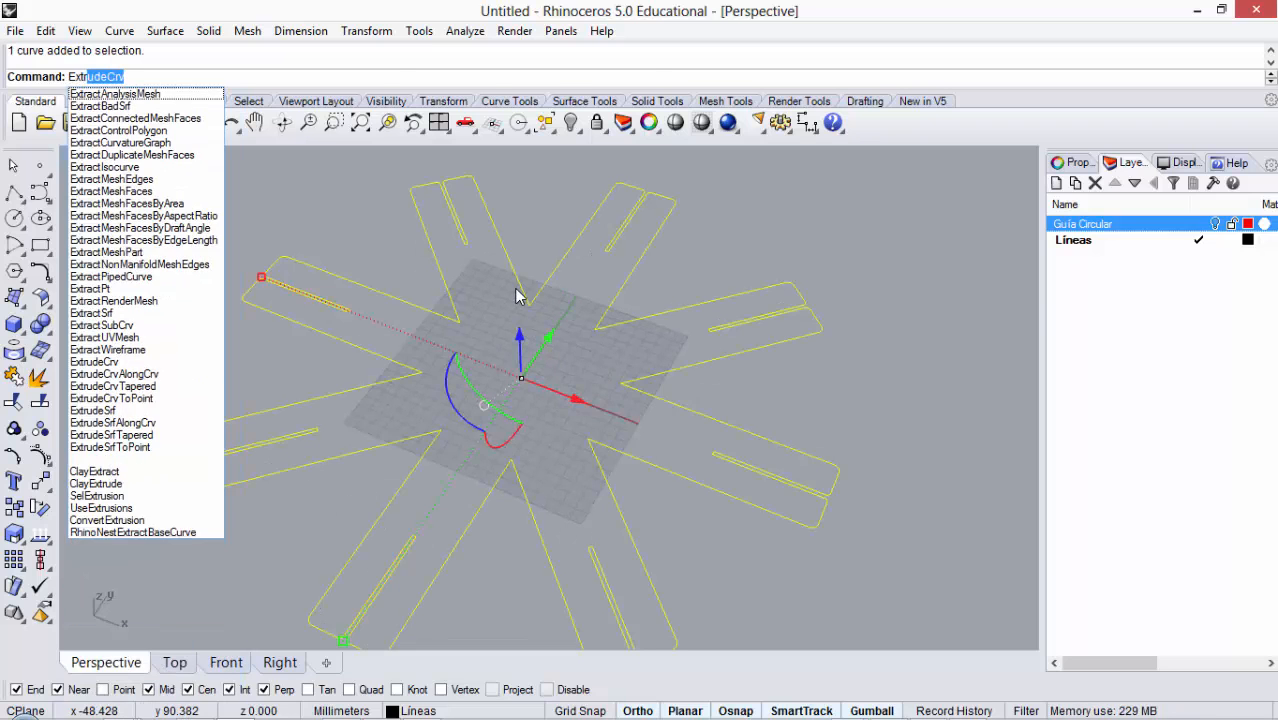
{"action": "key", "text": "Return"}
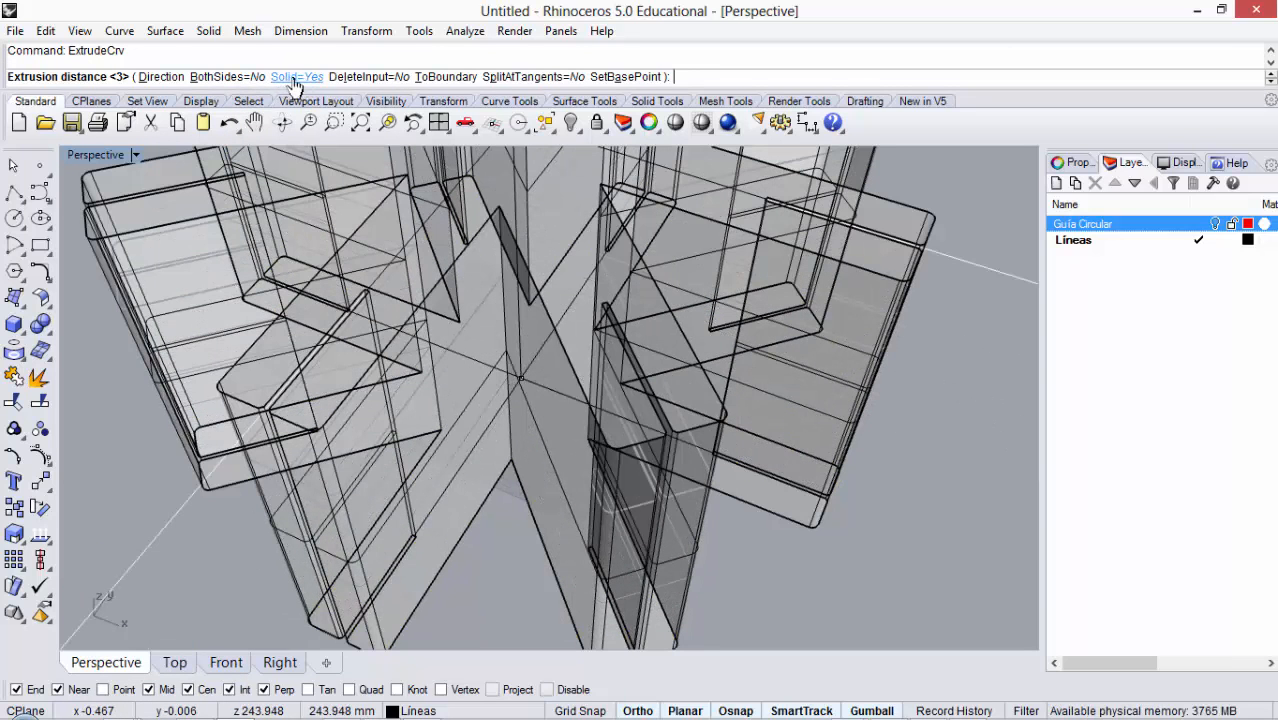
{"action": "left_click", "coordinate": [297, 77]}
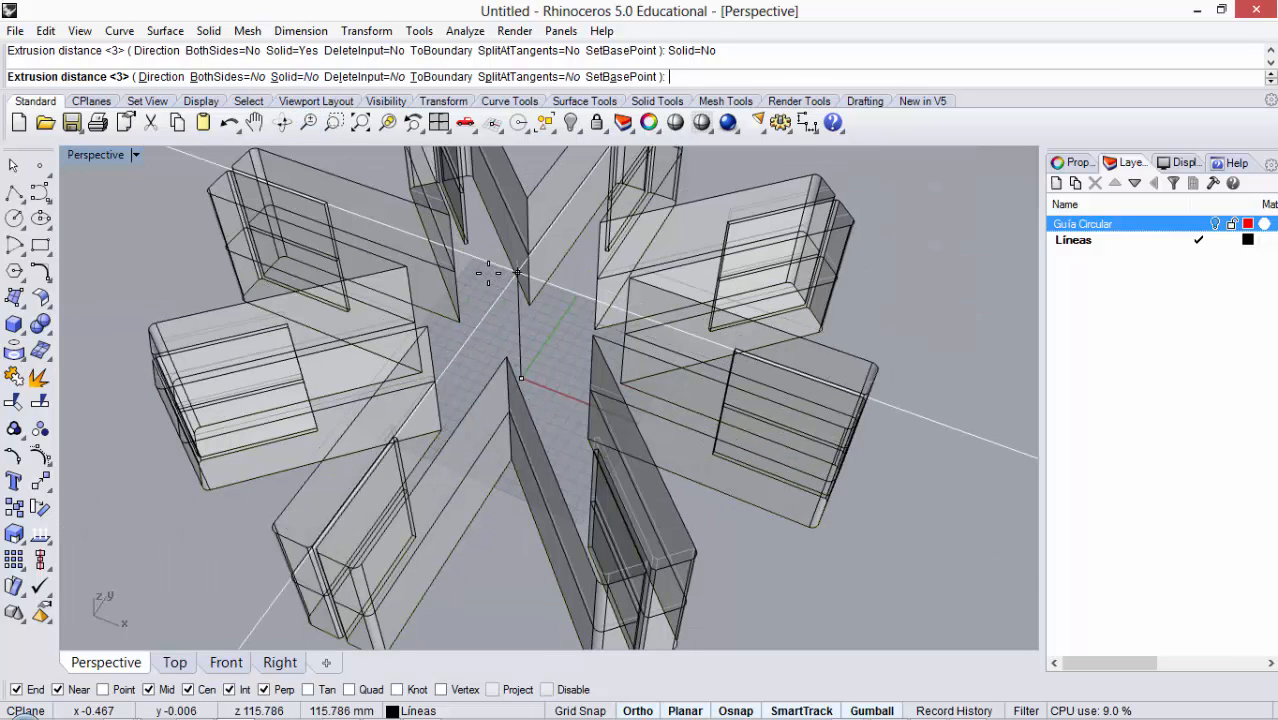
{"action": "left_click", "coordinate": [489, 271]}
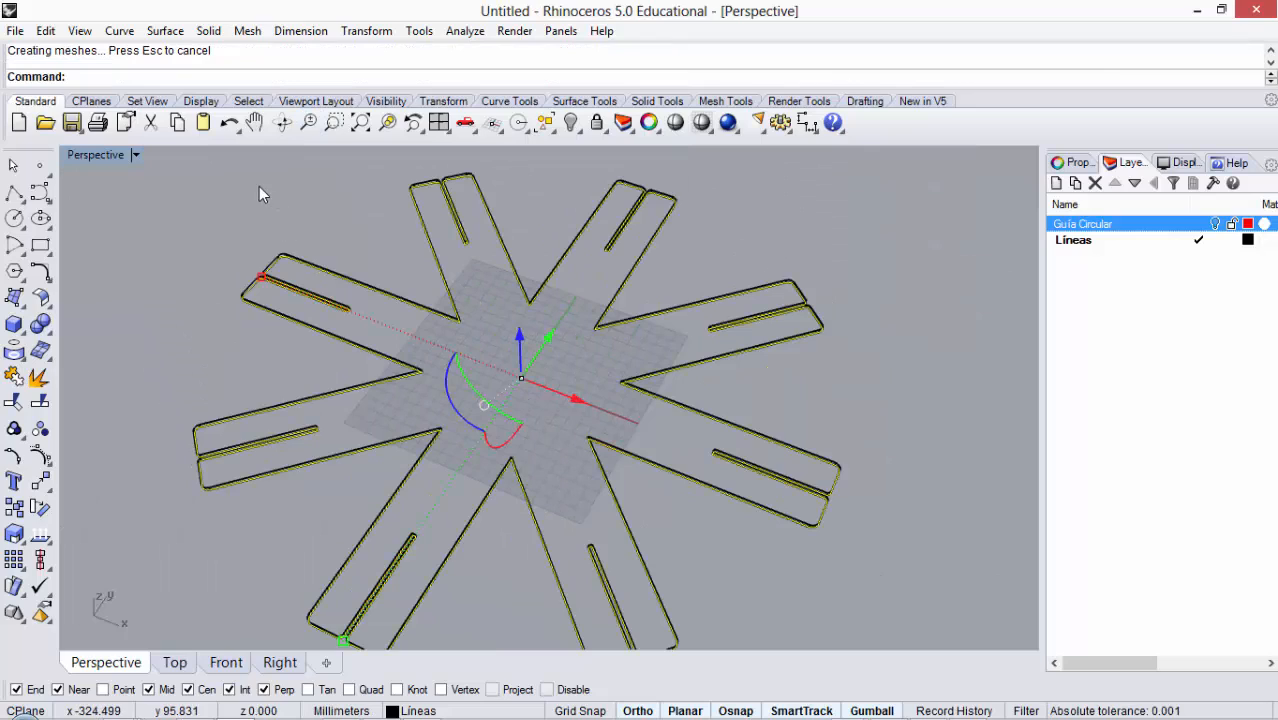
{"action": "left_click", "coordinate": [265, 211]}
Step: Examine the uncapped walls of the extrusion up close and undo the extrusion
{"action": "scroll", "coordinate": [466, 378], "scroll_direction": "up", "scroll_amount": 5}
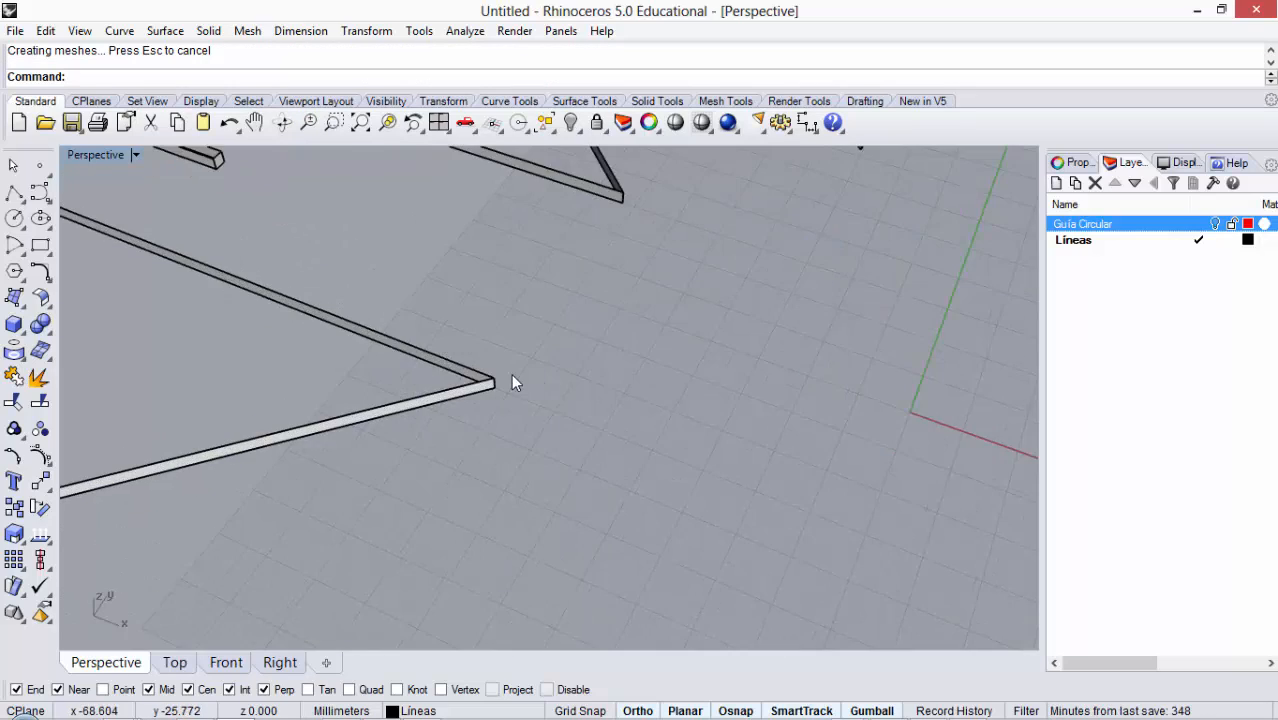
{"action": "right_click_drag", "start_coordinate": [524, 380], "coordinate": [537, 260]}
{"action": "key", "text": "Home"}
{"action": "key", "text": "Home"}
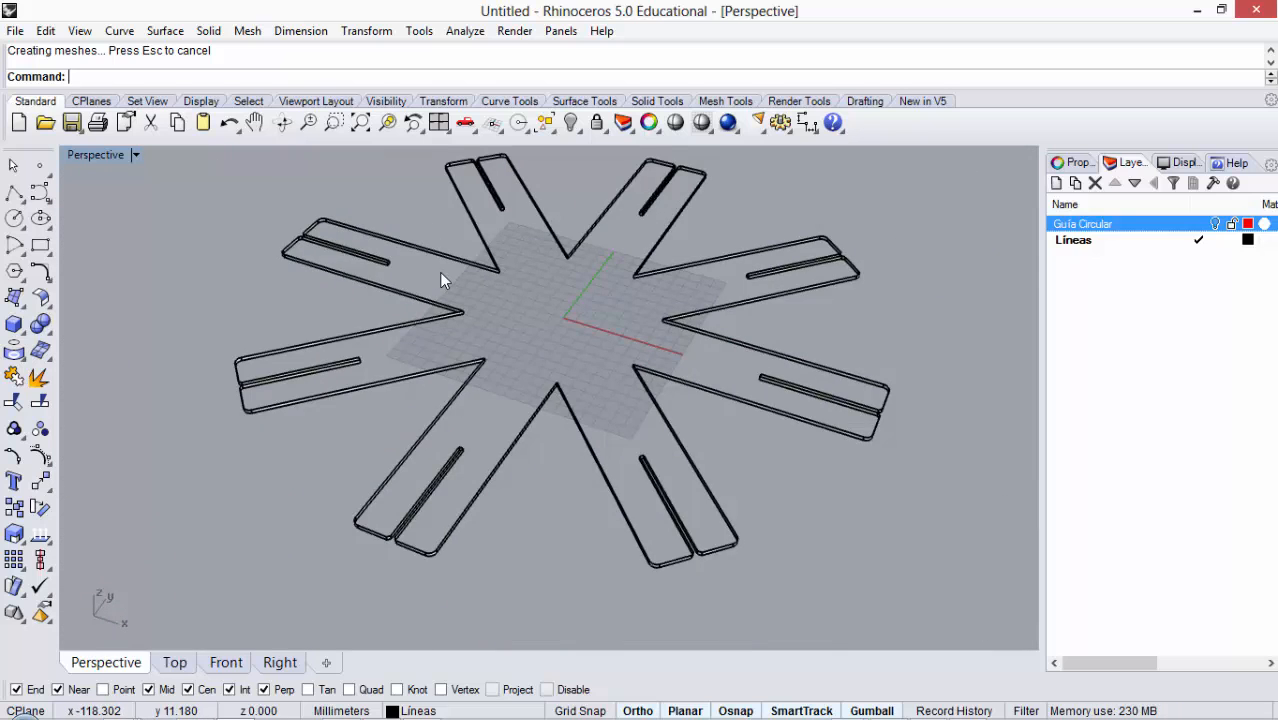
{"action": "key", "text": "ctrl+z"}
Step: Extrude the outline curve 3 mm with the BothSides and Solid options set to Yes
{"action": "right_click_drag", "start_coordinate": [448, 451], "coordinate": [605, 360]}
{"action": "left_click", "coordinate": [487, 280]}
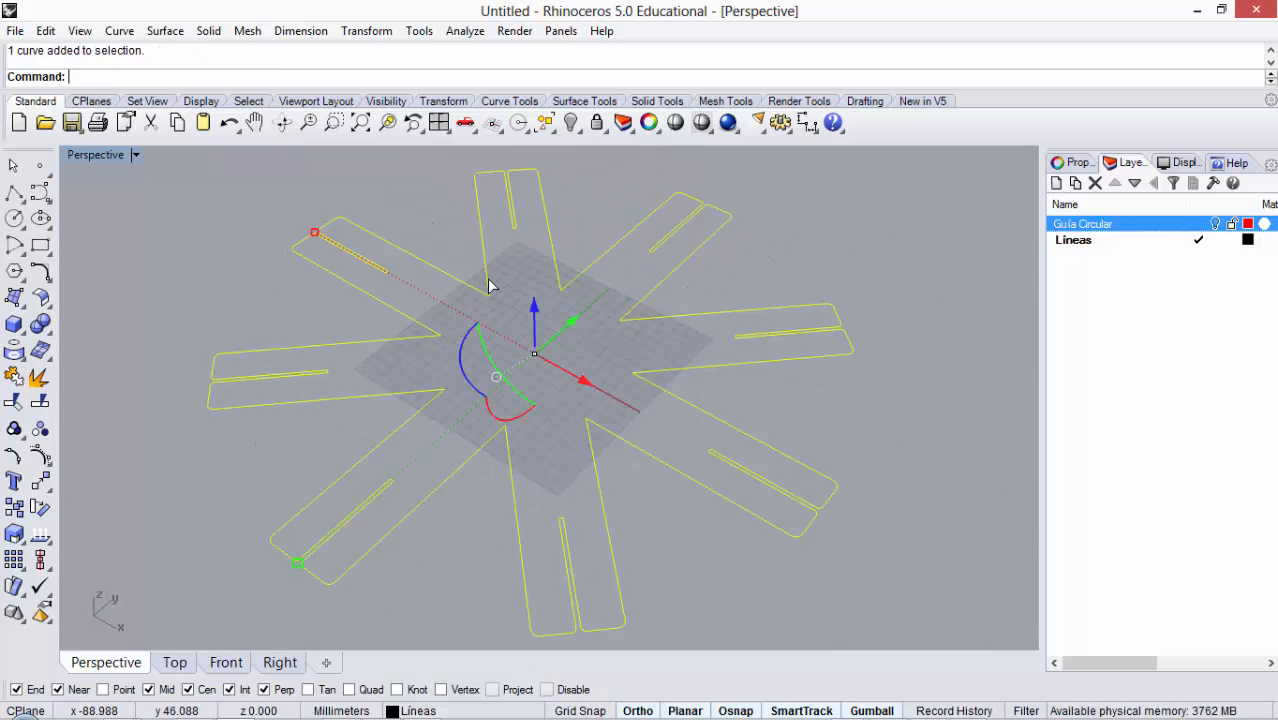
{"action": "key", "text": "Return"}
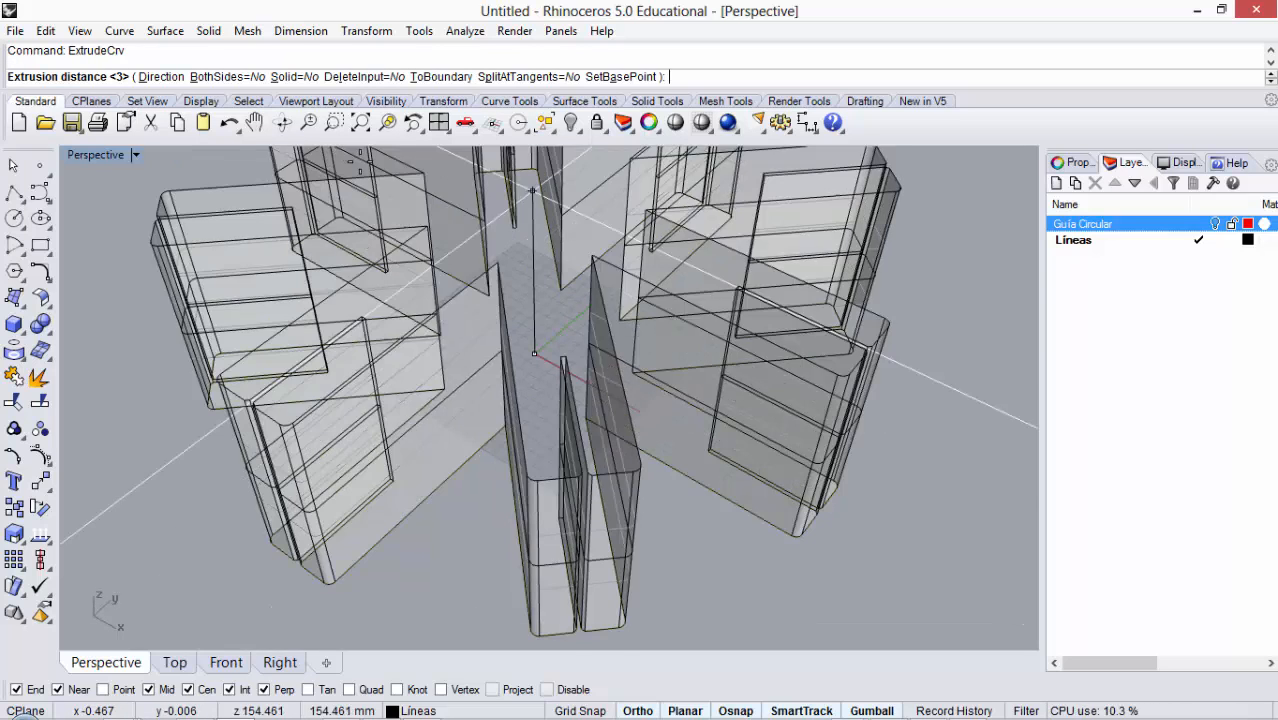
{"action": "left_click", "coordinate": [296, 77]}
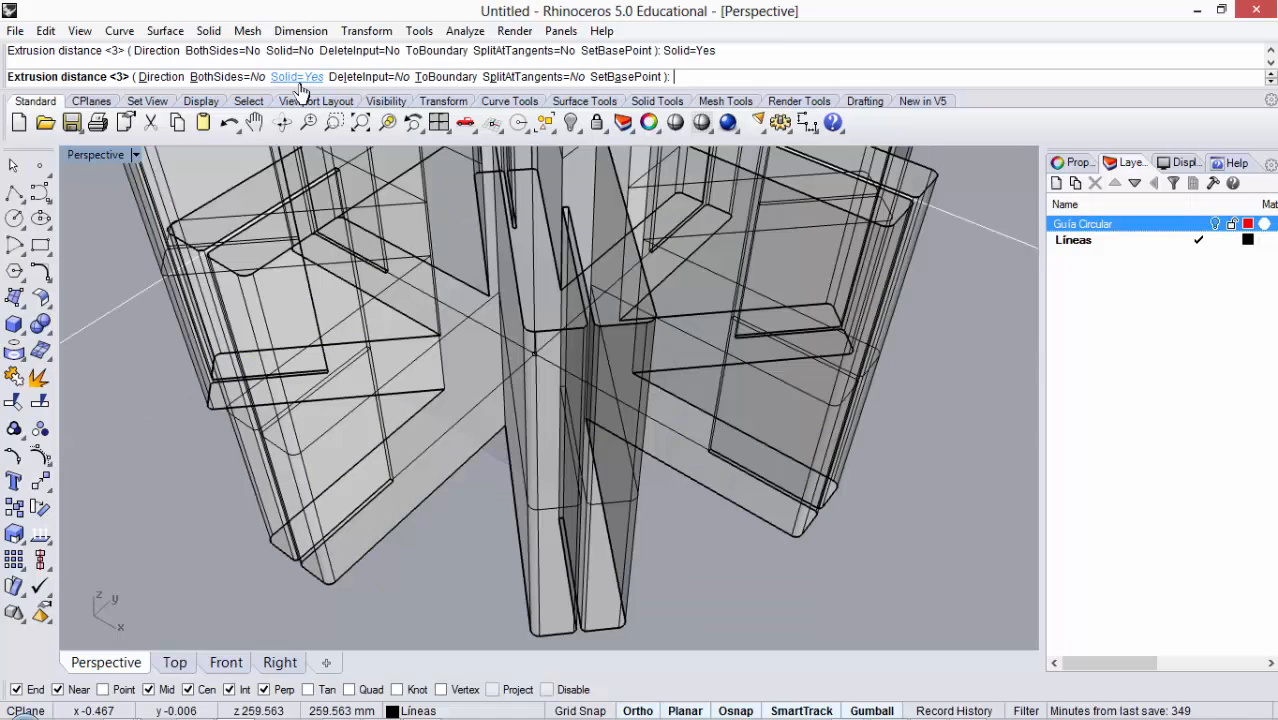
{"action": "left_click", "coordinate": [236, 78]}
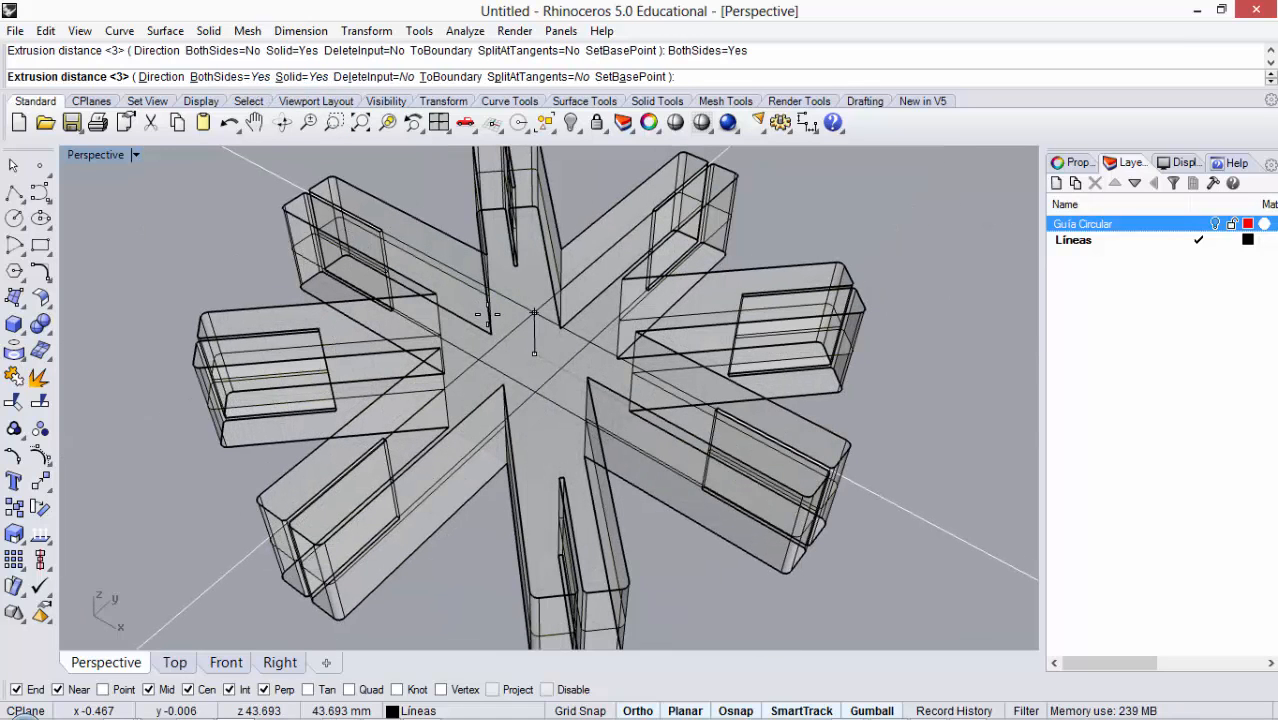
{"action": "type", "text": "3"}
{"action": "key", "text": "Return"}
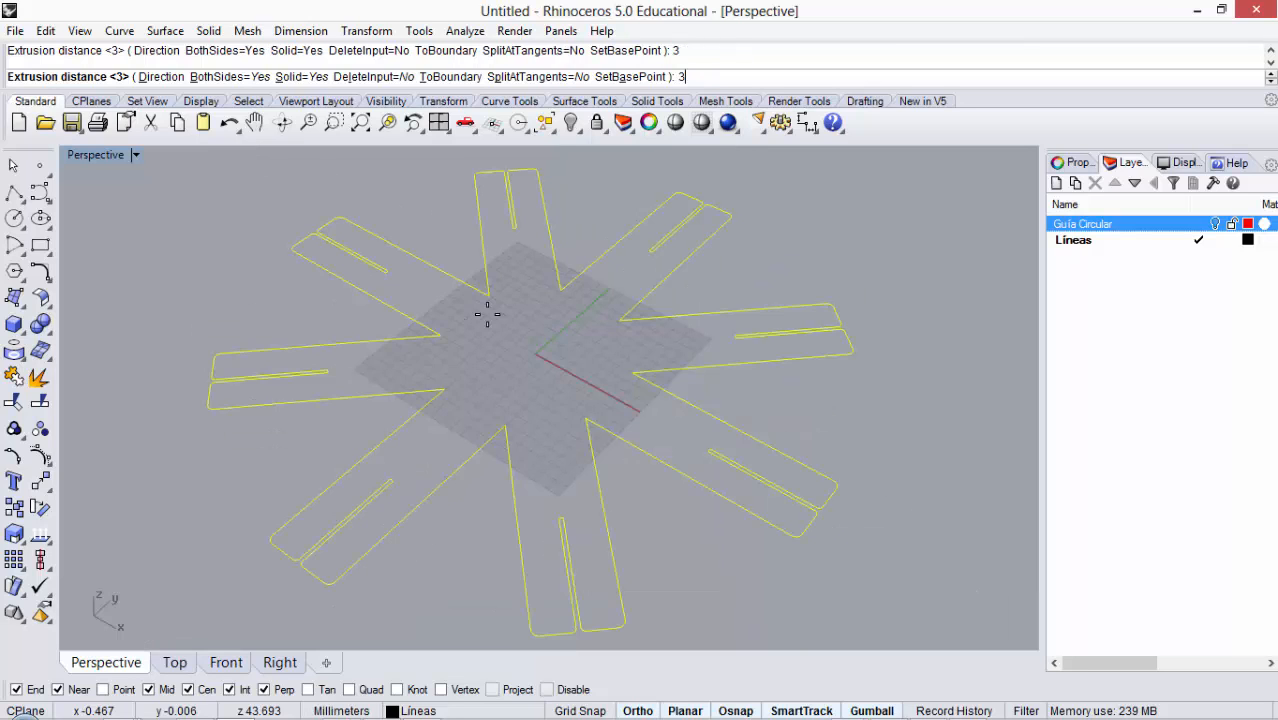
Step: Inspect the edge thickness of the two-sided extrusion against its outline curve and undo the extrusion
{"action": "left_click", "coordinate": [216, 237]}
{"action": "right_click_drag", "start_coordinate": [312, 258], "coordinate": [600, 310]}
{"action": "scroll", "coordinate": [495, 425], "scroll_direction": "up", "scroll_amount": 3}
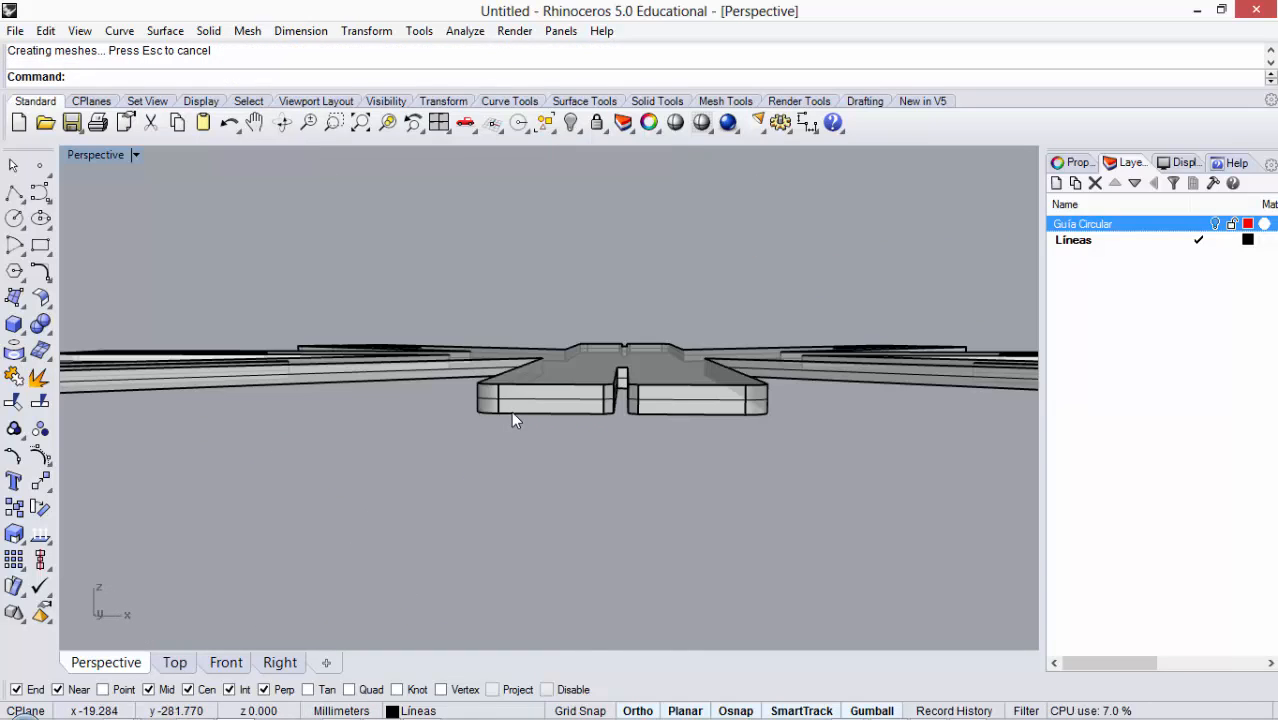
{"action": "left_click", "coordinate": [548, 407]}
{"action": "right_click_drag", "start_coordinate": [548, 407], "coordinate": [532, 351]}
{"action": "scroll", "coordinate": [534, 355], "scroll_direction": "down", "scroll_amount": 3}
{"action": "right_click_drag", "start_coordinate": [686, 261], "coordinate": [684, 333]}
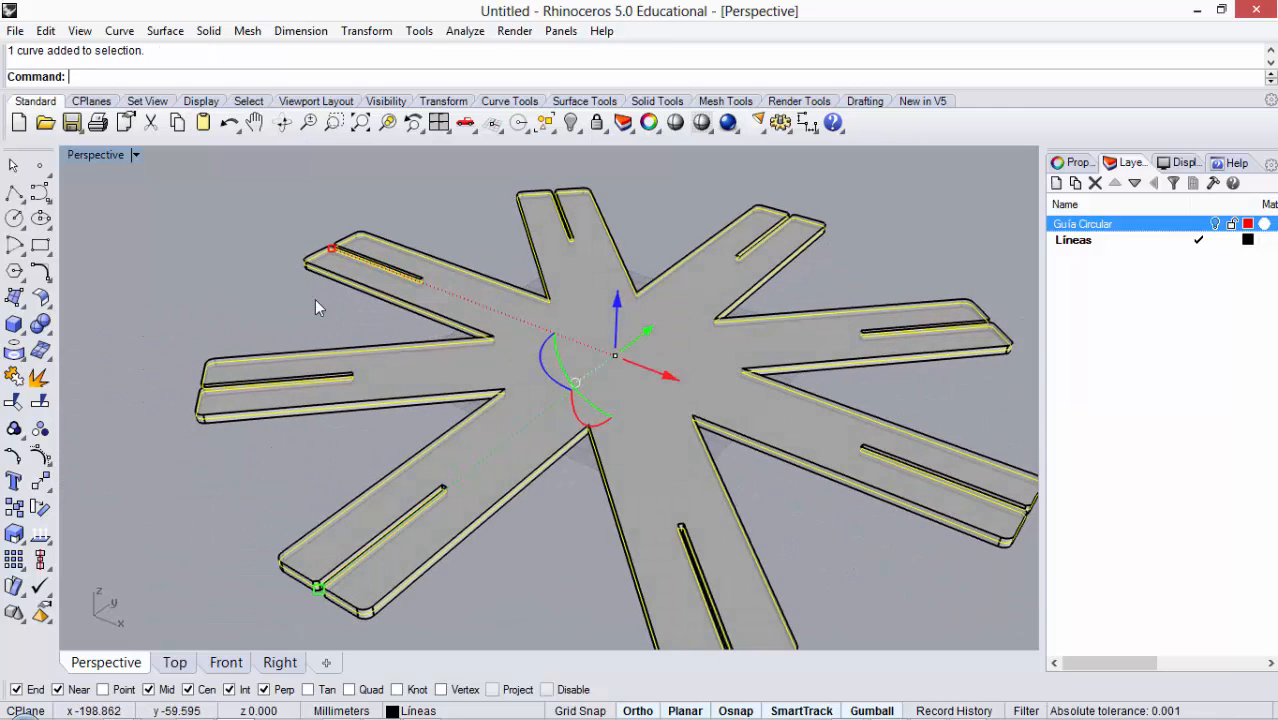
{"action": "scroll", "coordinate": [317, 302], "scroll_direction": "down", "scroll_amount": 2}
{"action": "scroll", "coordinate": [421, 358], "scroll_direction": "up", "scroll_amount": 5}
{"action": "scroll", "coordinate": [364, 348], "scroll_direction": "down", "scroll_amount": 4}
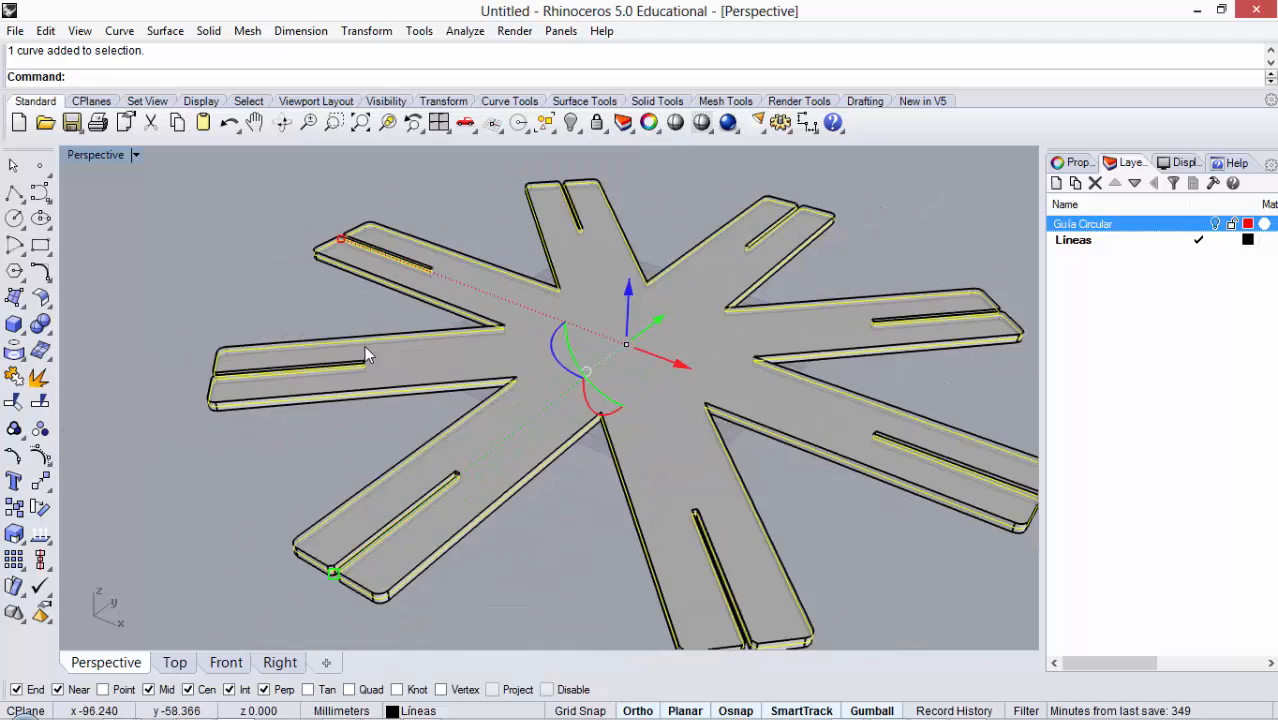
{"action": "right_click_drag", "start_coordinate": [366, 348], "coordinate": [414, 379]}
{"action": "key", "text": "ctrl+z"}
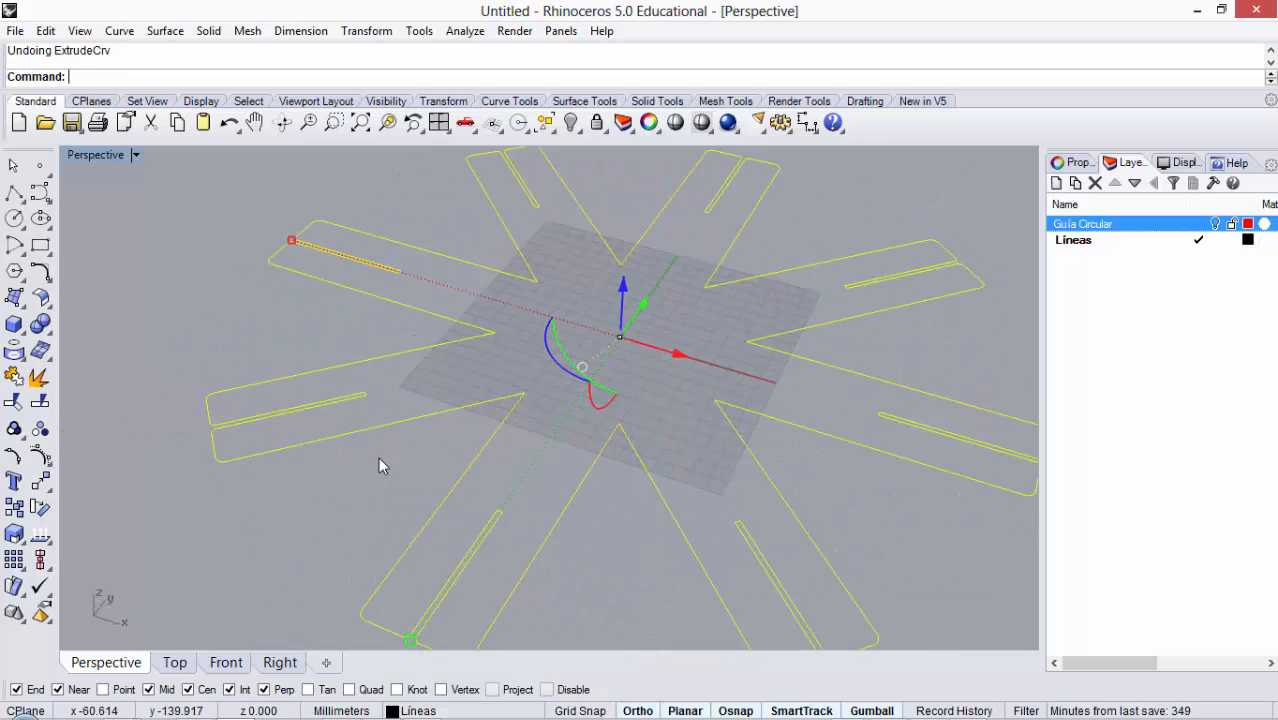
Step: Extrude the outline curve 3 mm to one side only, with BothSides set to No and Solid set to Yes
{"action": "left_click", "coordinate": [371, 461]}
{"action": "scroll", "coordinate": [508, 399], "scroll_direction": "down", "scroll_amount": 3}
{"action": "mouse_move", "coordinate": [508, 399]}
{"action": "right_mouse_down"}
{"action": "mouse_move", "coordinate": [690, 348]}
{"action": "mouse_move", "coordinate": [505, 398]}
{"action": "right_mouse_up"}
{"action": "scroll", "coordinate": [504, 391], "scroll_direction": "up", "scroll_amount": 2}
{"action": "scroll", "coordinate": [554, 386], "scroll_direction": "down", "scroll_amount": 2}
{"action": "scroll", "coordinate": [494, 385], "scroll_direction": "up", "scroll_amount": 2}
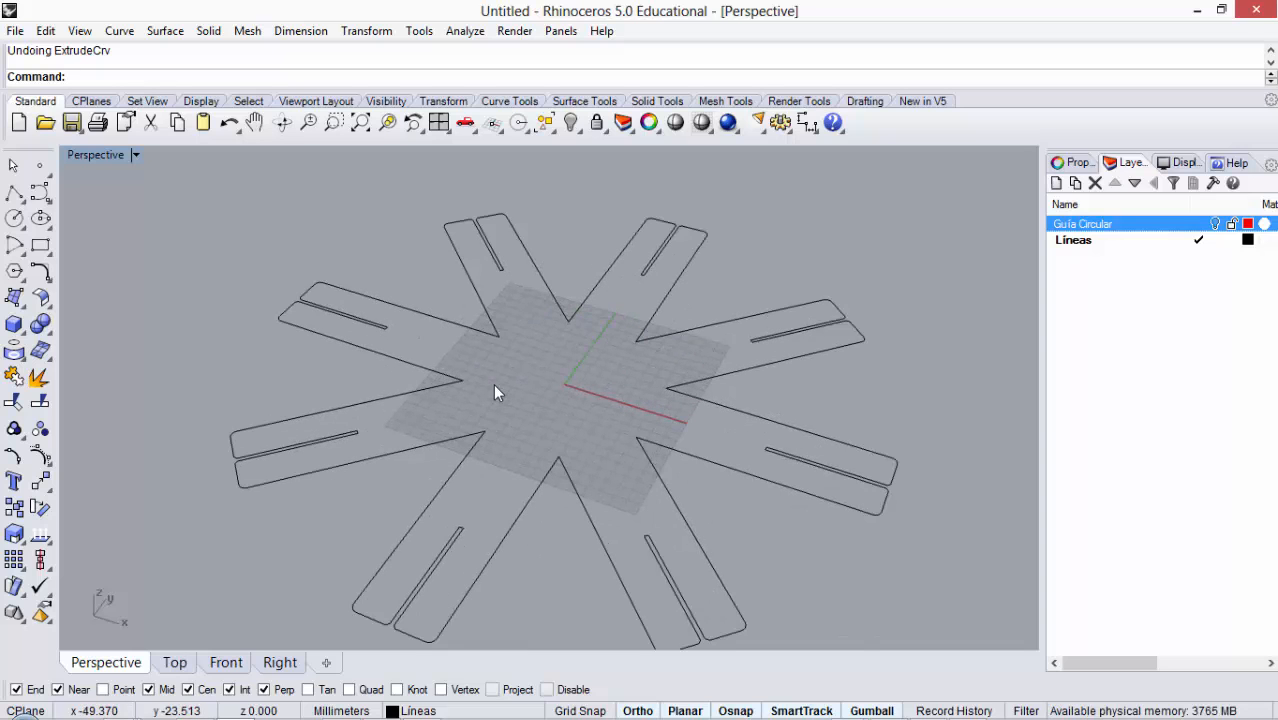
{"action": "left_click", "coordinate": [546, 298]}
{"action": "key", "text": "Return"}
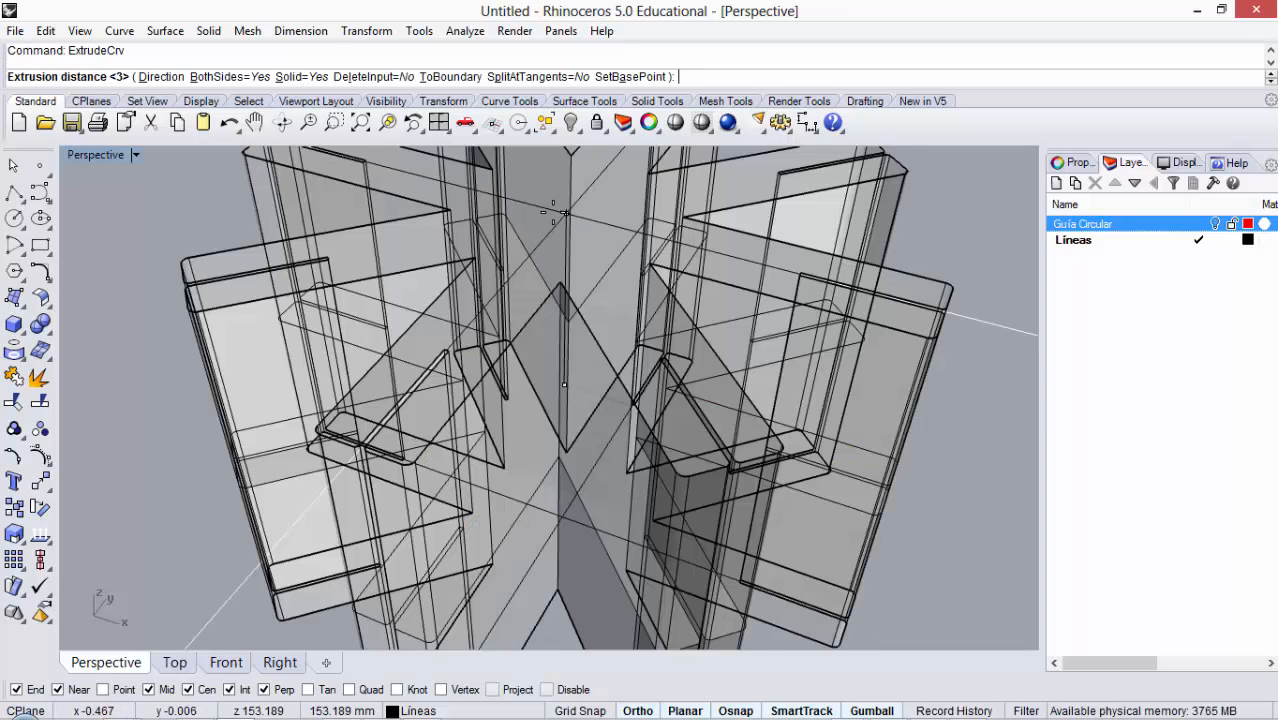
{"action": "left_click", "coordinate": [226, 77]}
{"action": "left_click", "coordinate": [222, 78]}
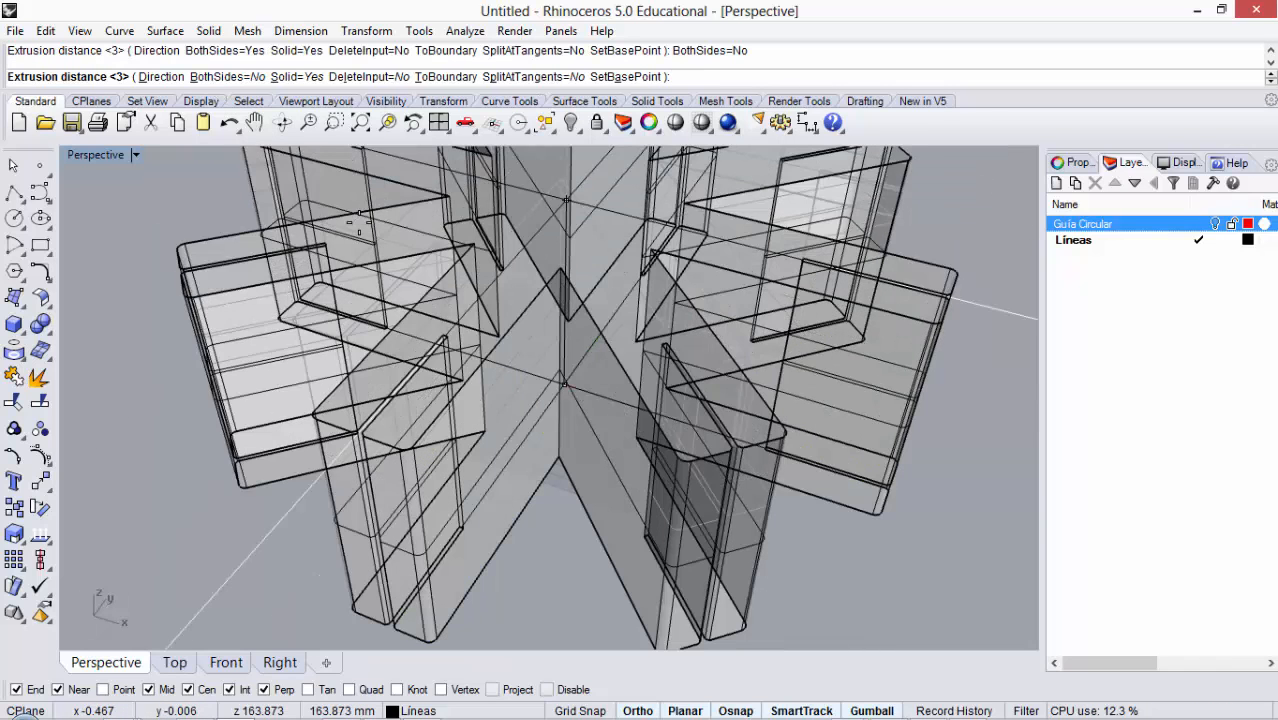
{"action": "key", "text": "Return"}
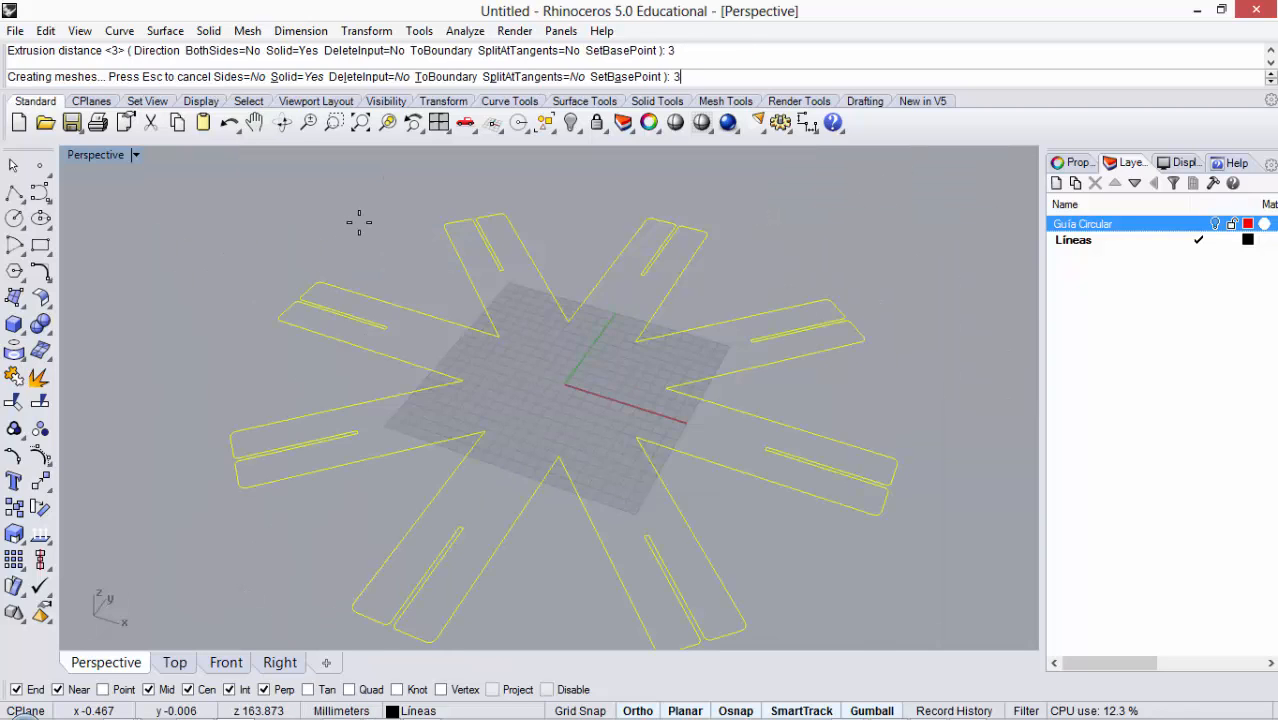
Step: Maximize the Top view and set its display mode to Ghosted
{"action": "left_click", "coordinate": [394, 218]}
{"action": "scroll", "coordinate": [400, 240], "scroll_direction": "down", "scroll_amount": 6}
{"action": "right_click_drag", "start_coordinate": [470, 314], "coordinate": [585, 480]}
{"action": "double_click", "coordinate": [86, 156]}
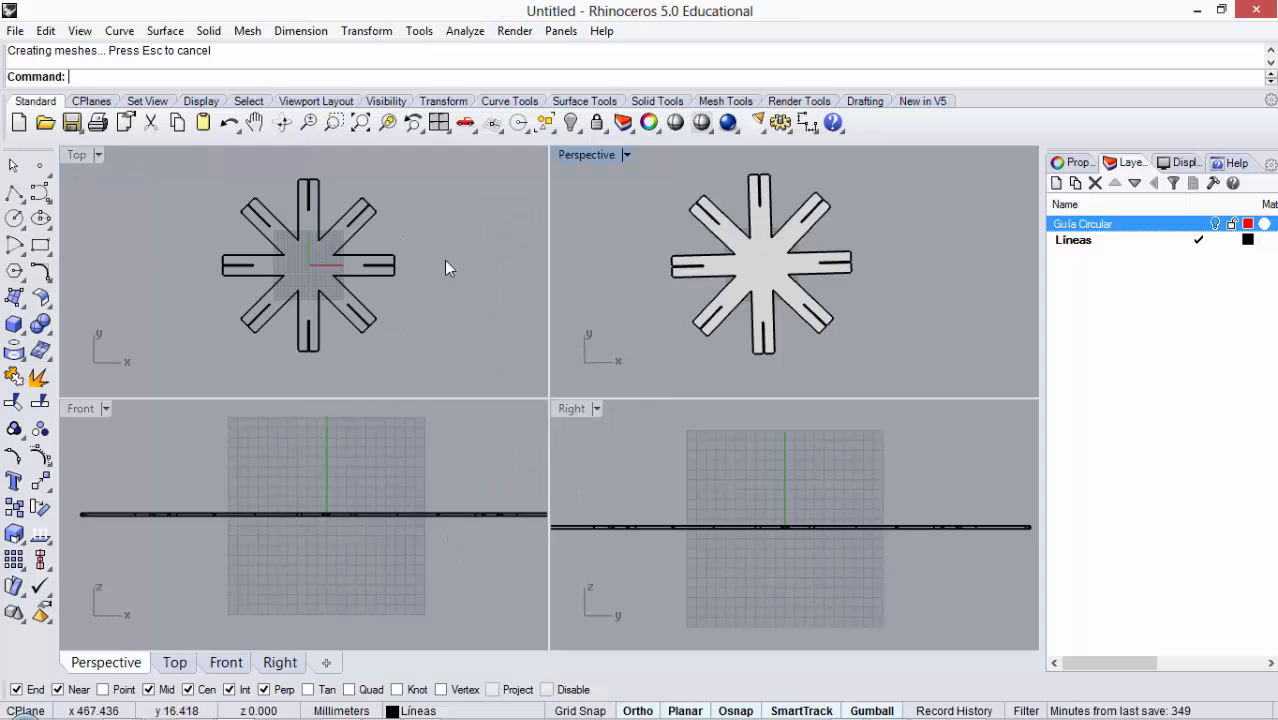
{"action": "double_click", "coordinate": [98, 156]}
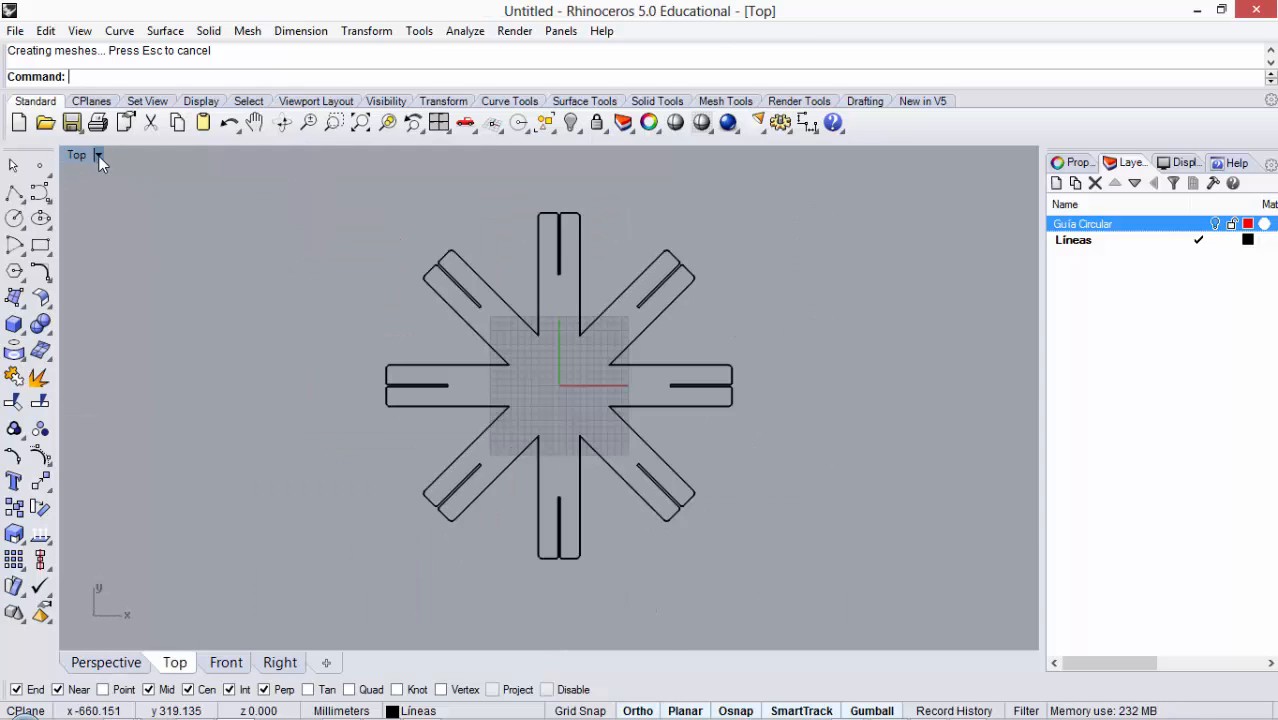
{"action": "left_click", "coordinate": [98, 155]}
{"action": "left_click", "coordinate": [170, 228]}
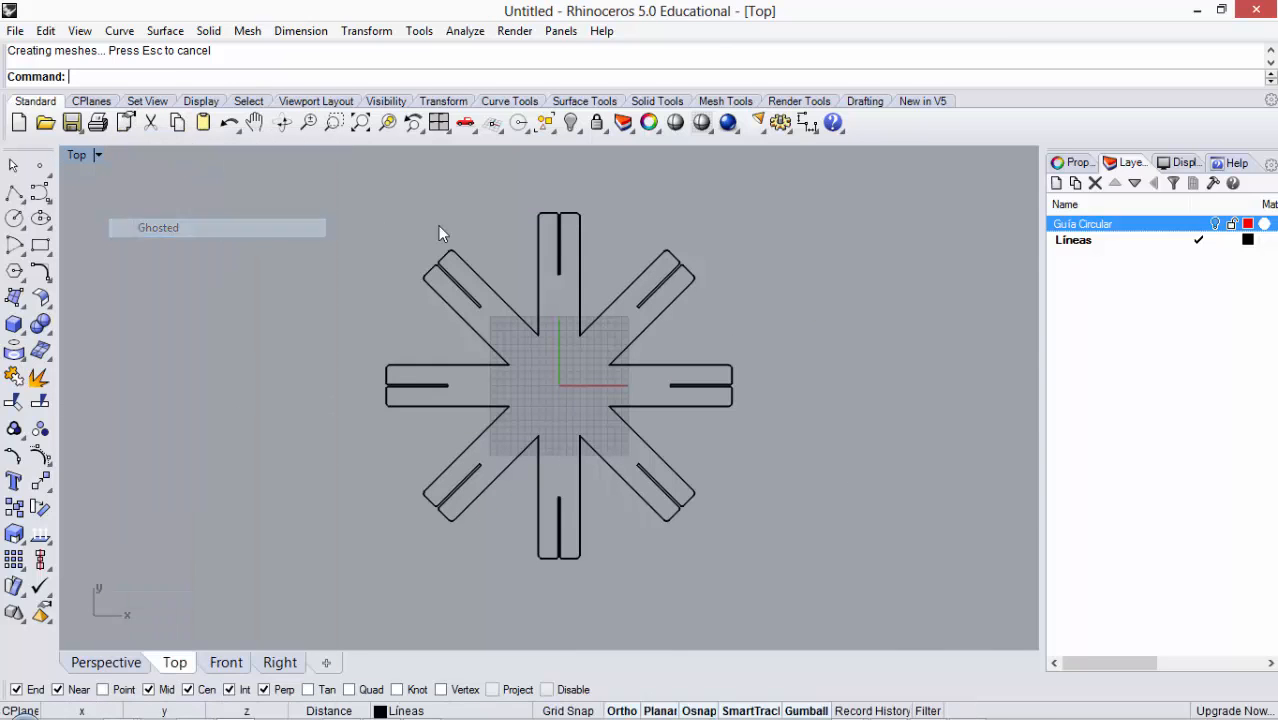
Step: Move the extruded star solid along the X axis until it sits beside its outline curve
{"action": "scroll", "coordinate": [349, 277], "scroll_direction": "down", "scroll_amount": 4}
{"action": "scroll", "coordinate": [428, 316], "scroll_direction": "up", "scroll_amount": 2}
{"action": "left_click", "coordinate": [502, 322]}
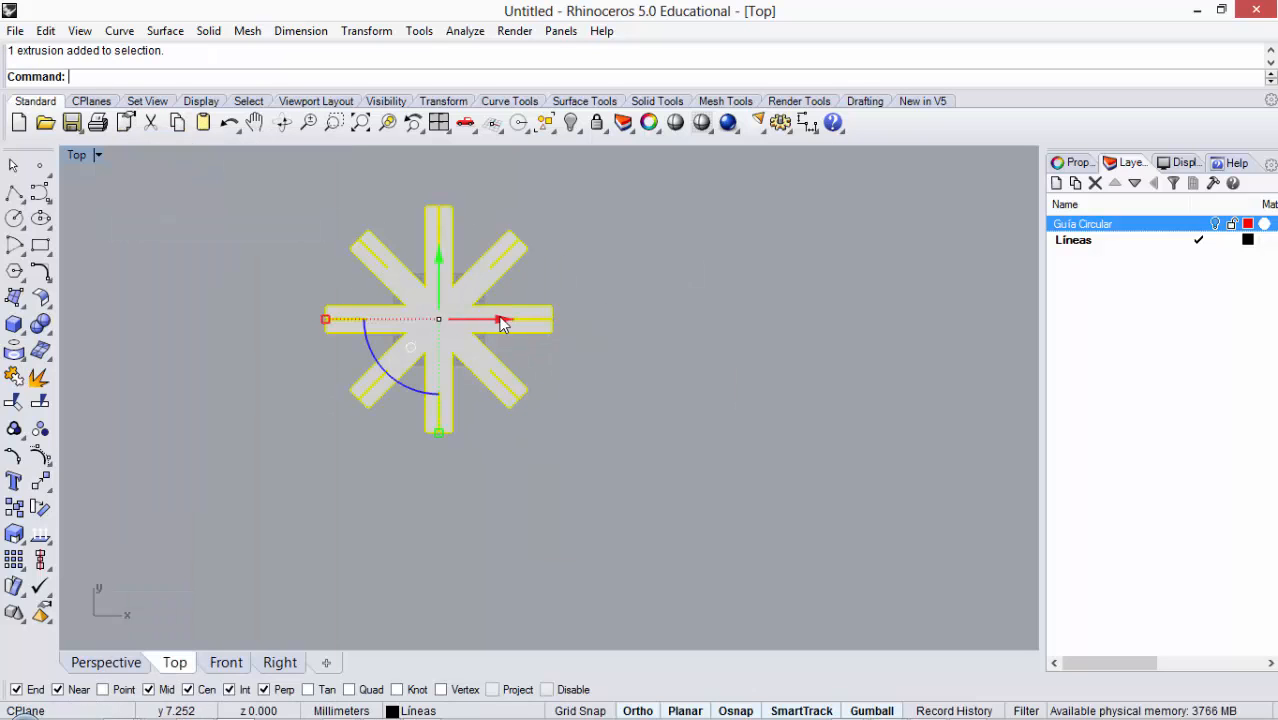
{"action": "left_click_drag", "start_coordinate": [496, 320], "coordinate": [735, 319]}
{"action": "left_click", "coordinate": [571, 196]}
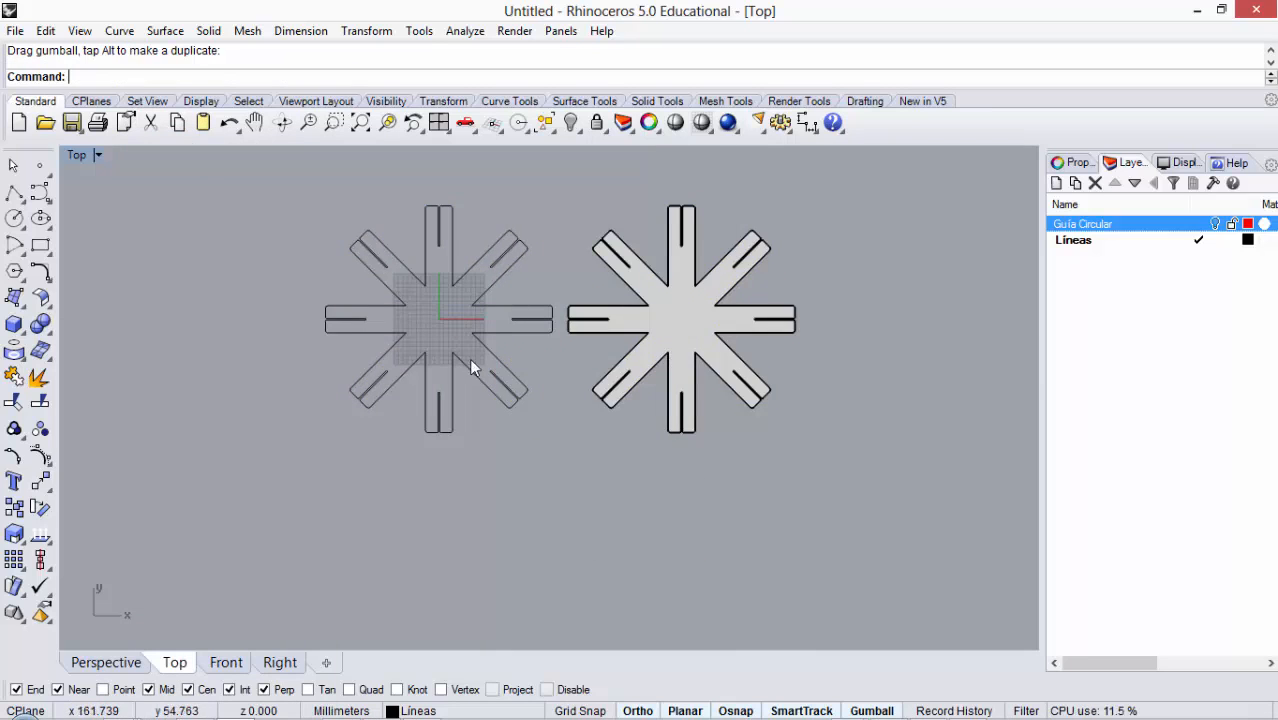
{"action": "scroll", "coordinate": [435, 405], "scroll_direction": "down", "scroll_amount": 3}
{"action": "scroll", "coordinate": [512, 350], "scroll_direction": "up", "scroll_amount": 5}
{"action": "scroll", "coordinate": [512, 350], "scroll_direction": "up", "scroll_amount": 2}
Step: Move the star solid slightly farther along the X axis to widen the gap to the outline curve
{"action": "left_click", "coordinate": [436, 297]}
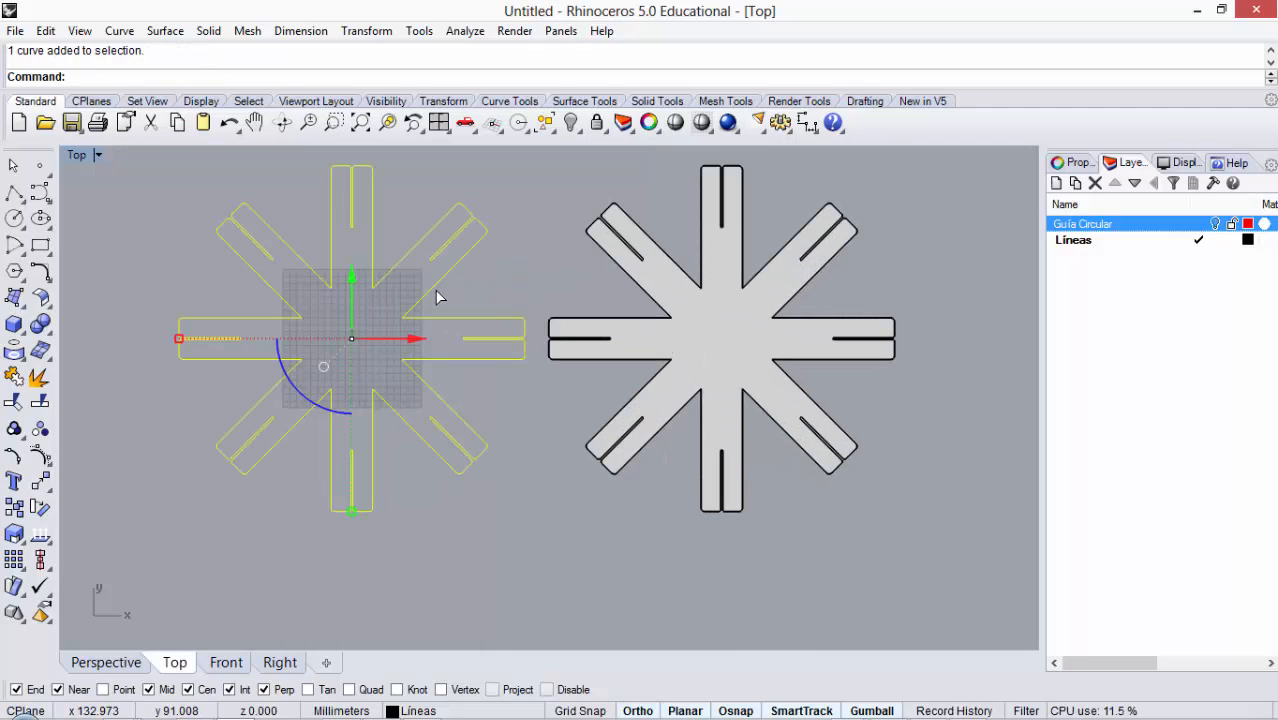
{"action": "left_click", "coordinate": [505, 229]}
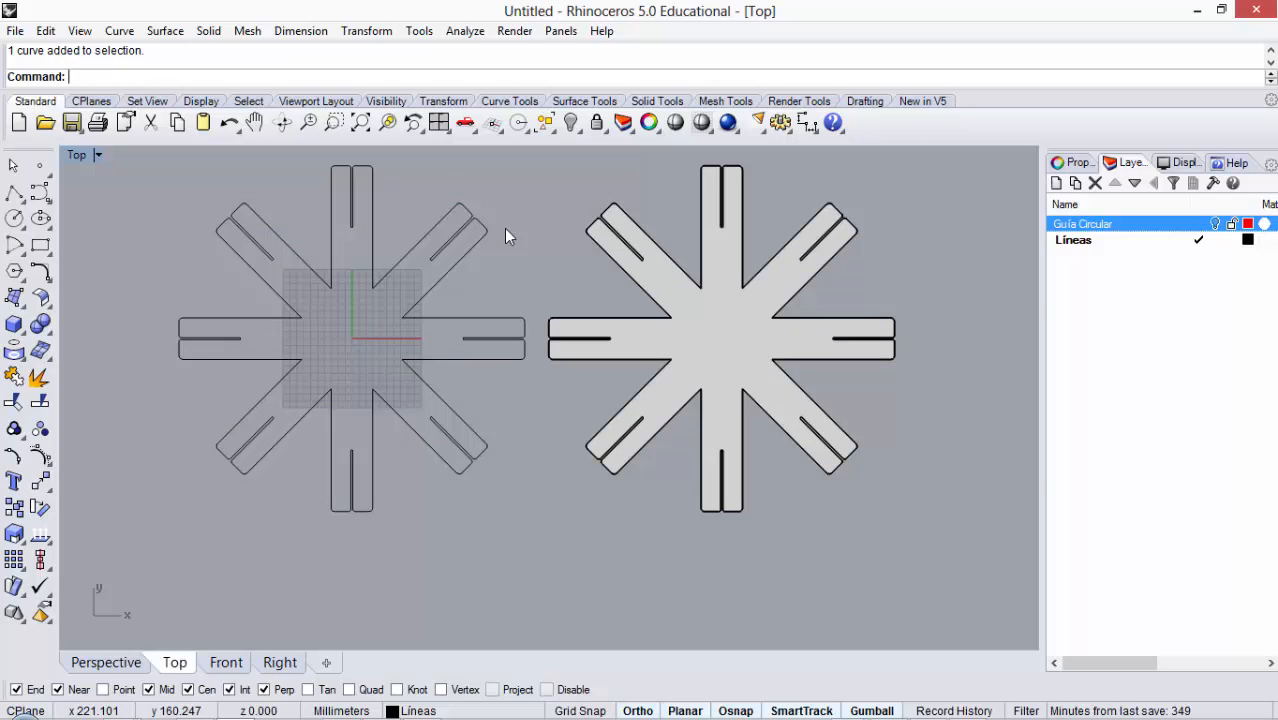
{"action": "left_click", "coordinate": [688, 324]}
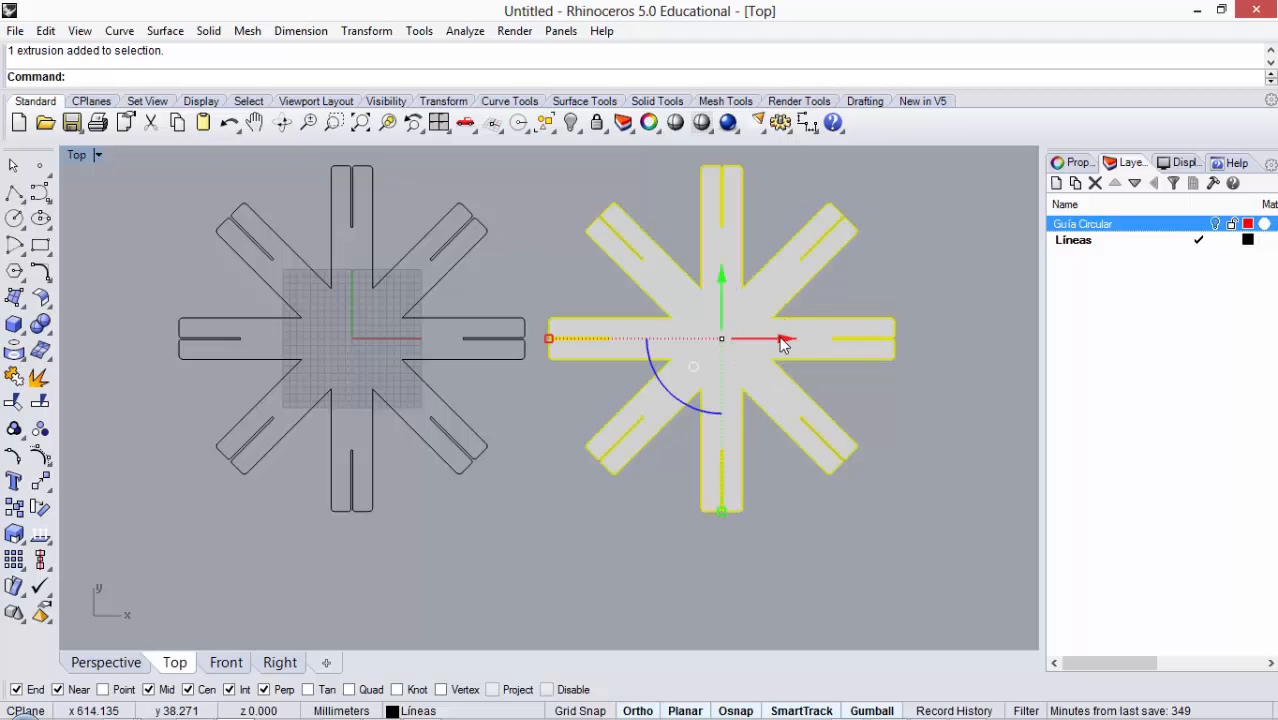
{"action": "left_click_drag", "start_coordinate": [783, 343], "coordinate": [821, 341]}
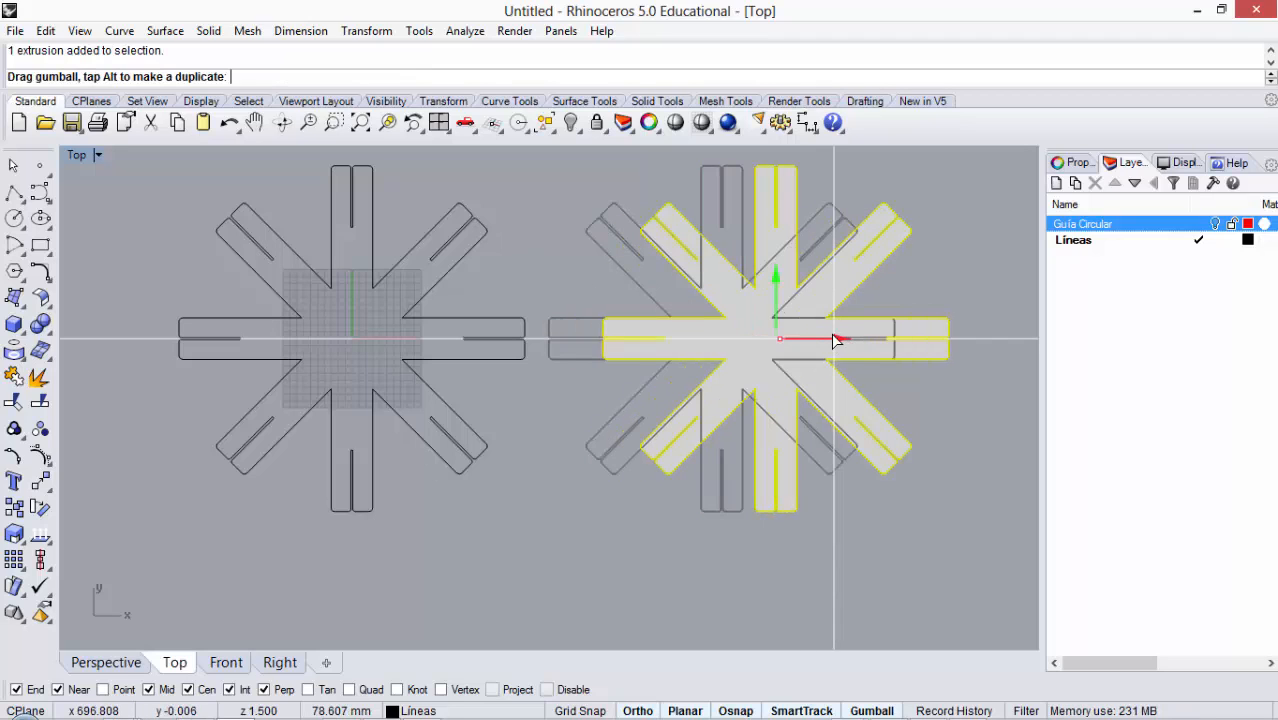
{"action": "left_click", "coordinate": [940, 297]}
{"action": "scroll", "coordinate": [674, 318], "scroll_direction": "down", "scroll_amount": 1}
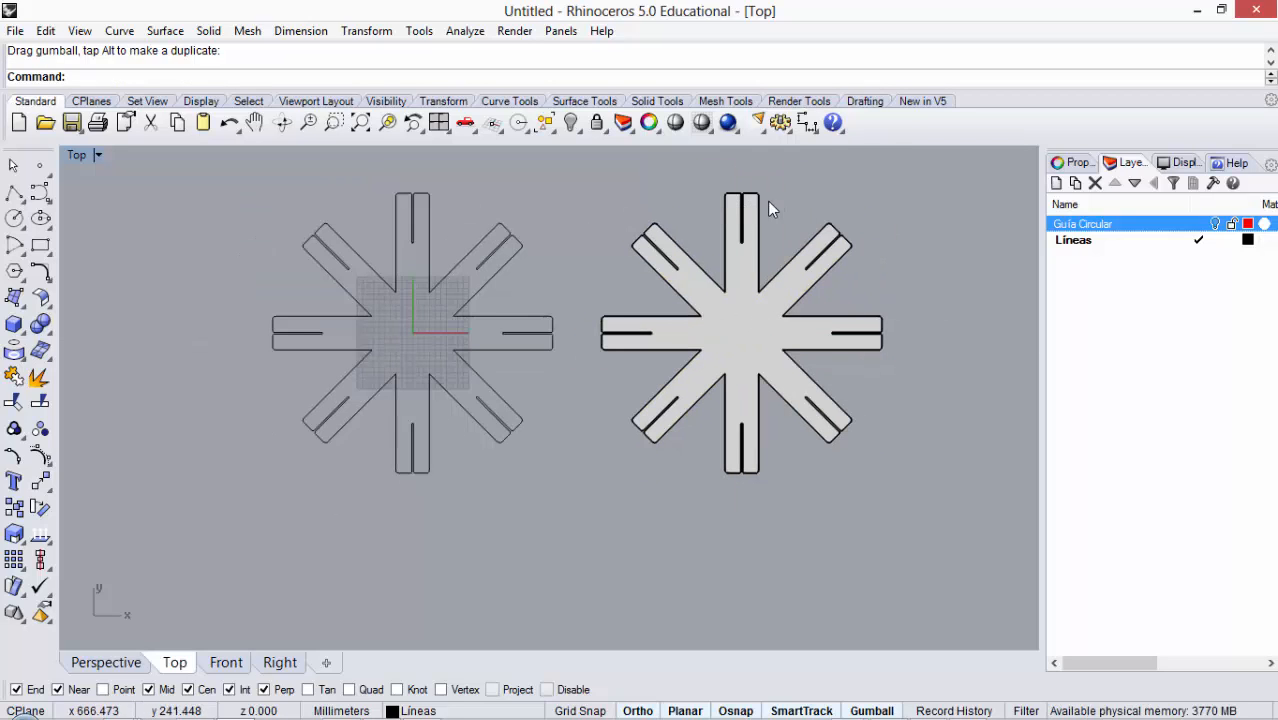
Step: Compare the outline curve with the extruded solid and examine the curve's sharp inner corners
{"action": "scroll", "coordinate": [508, 262], "scroll_direction": "up", "scroll_amount": 1}
{"action": "left_click", "coordinate": [515, 264]}
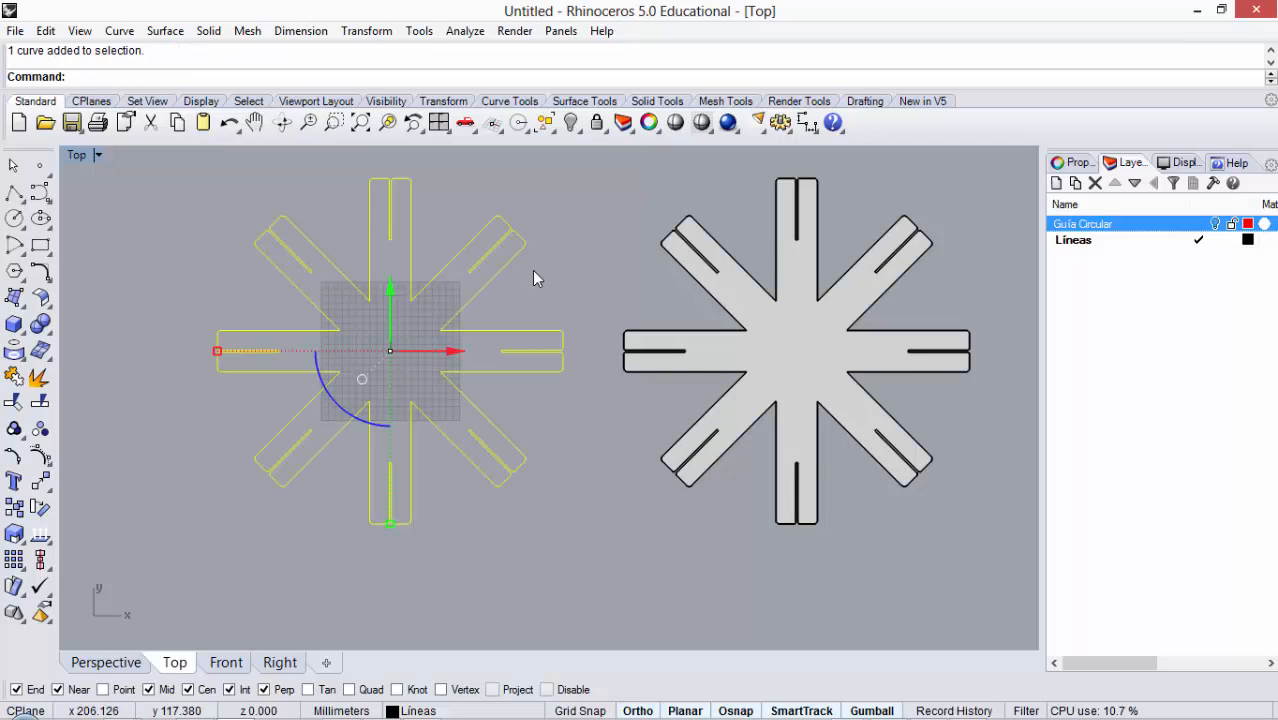
{"action": "left_click", "coordinate": [533, 271]}
{"action": "left_click", "coordinate": [509, 260]}
{"action": "left_click", "coordinate": [798, 302]}
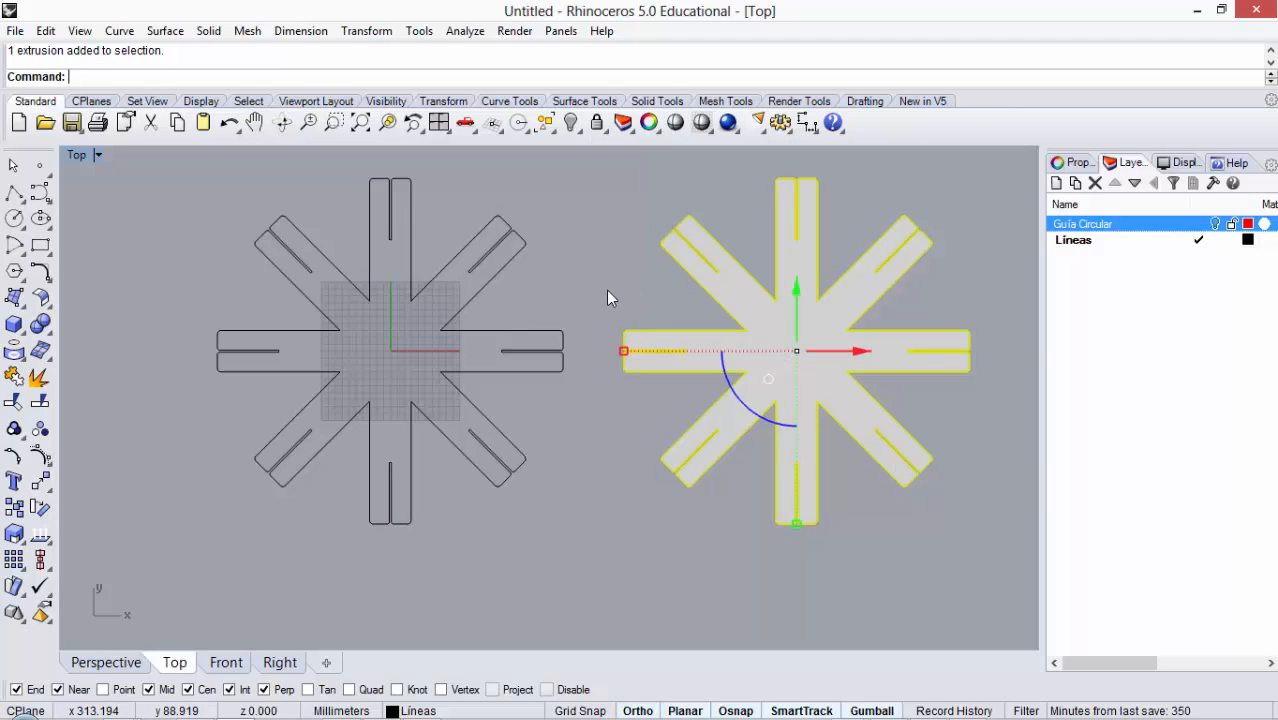
{"action": "left_click", "coordinate": [579, 292]}
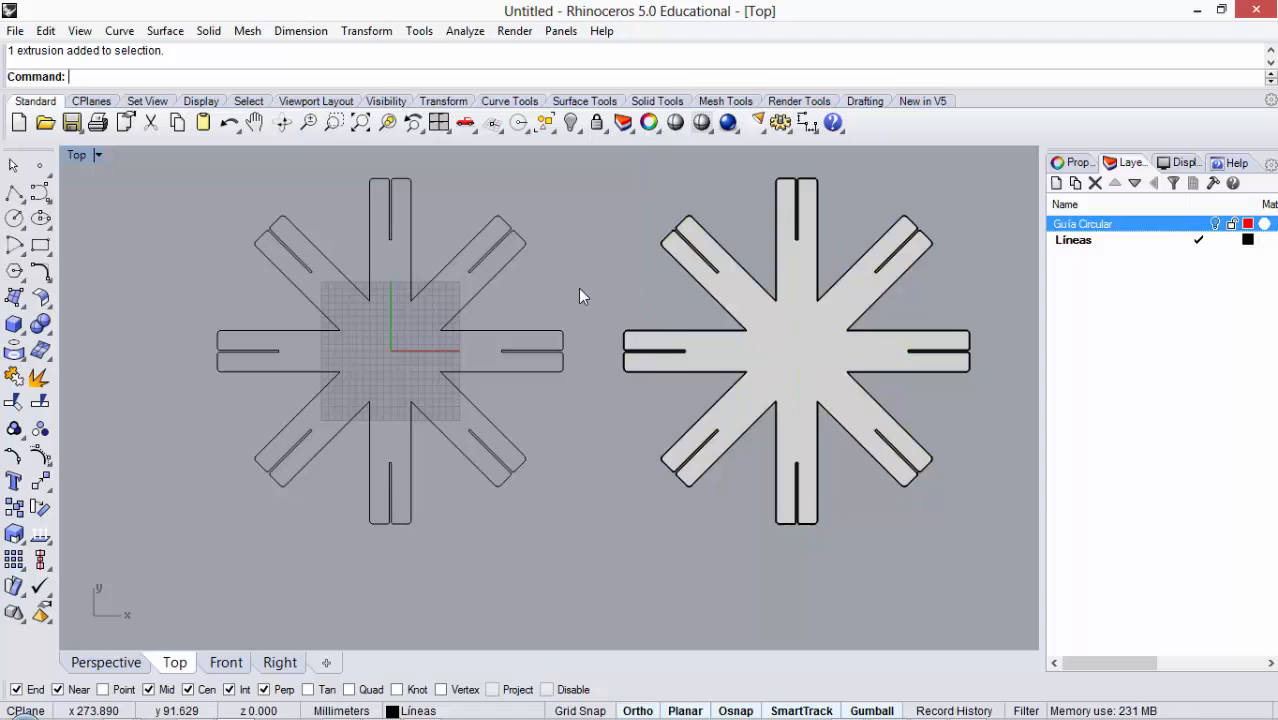
{"action": "scroll", "coordinate": [566, 297], "scroll_direction": "down", "scroll_amount": 2}
{"action": "scroll", "coordinate": [350, 326], "scroll_direction": "up", "scroll_amount": 4}
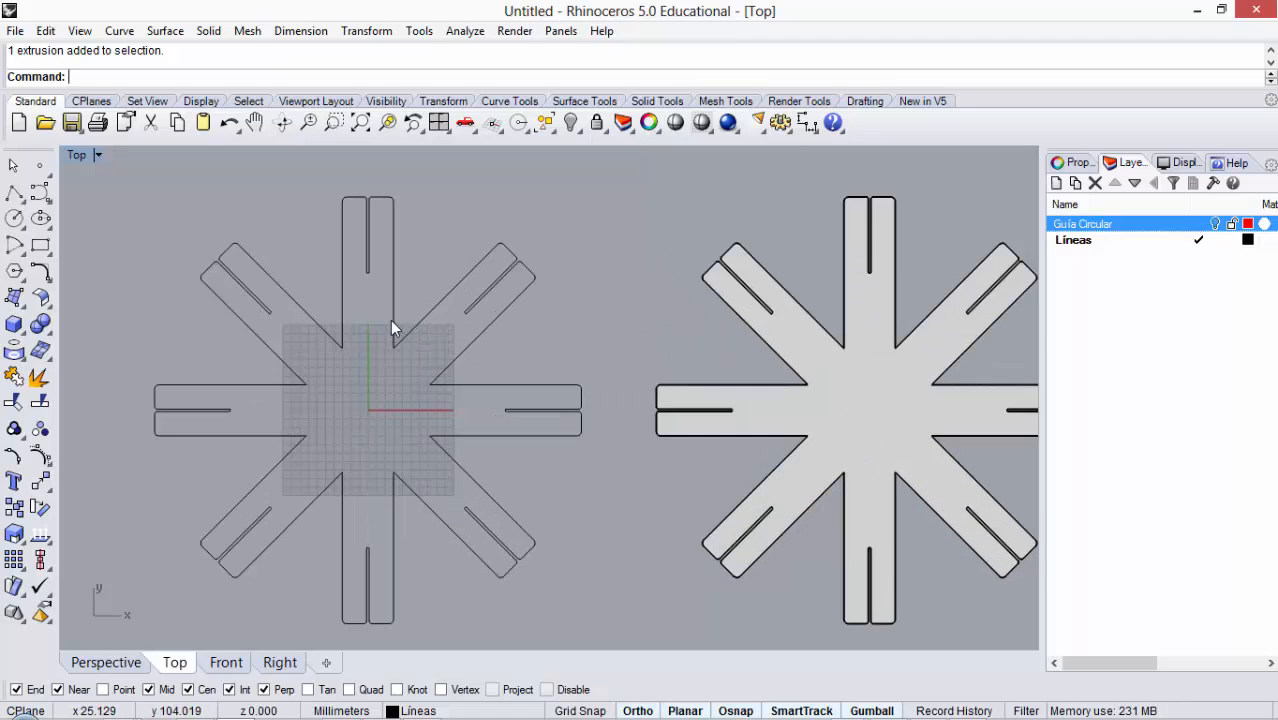
{"action": "scroll", "coordinate": [500, 288], "scroll_direction": "down", "scroll_amount": 4}
{"action": "scroll", "coordinate": [455, 308], "scroll_direction": "up", "scroll_amount": 2}
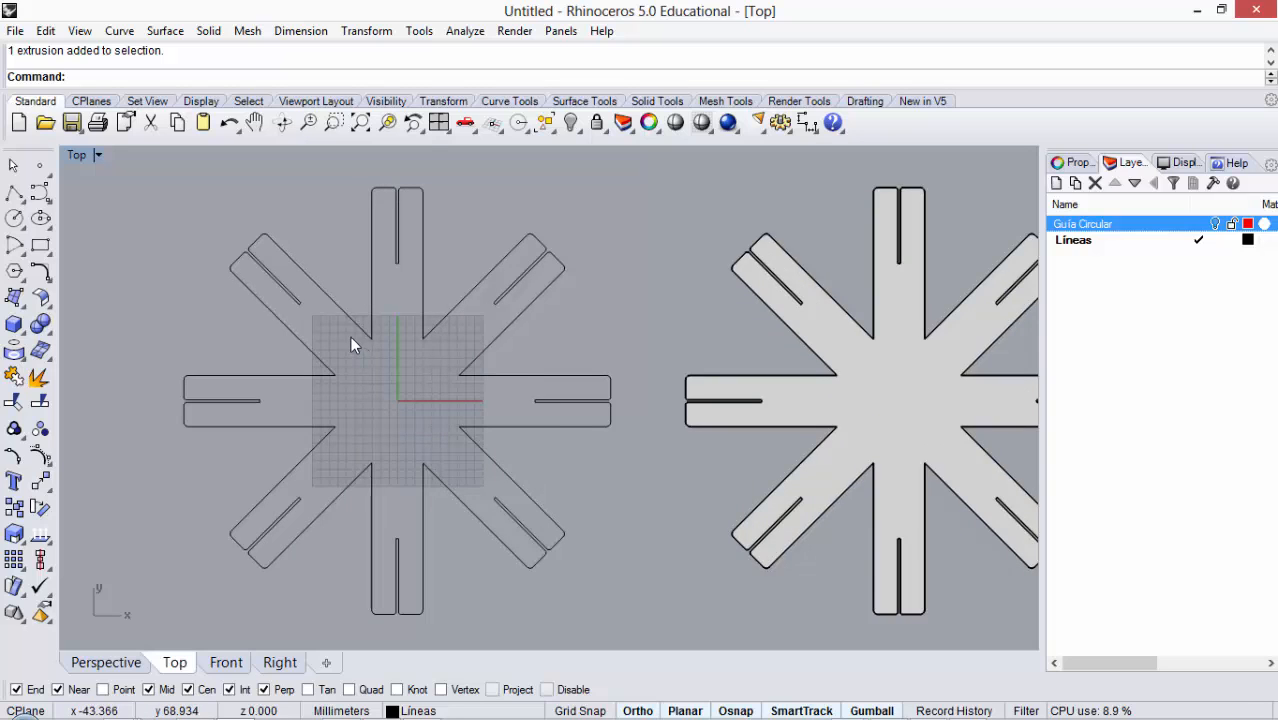
{"action": "scroll", "coordinate": [396, 340], "scroll_direction": "up", "scroll_amount": 1}
{"action": "scroll", "coordinate": [460, 365], "scroll_direction": "down", "scroll_amount": 2}
{"action": "scroll", "coordinate": [432, 358], "scroll_direction": "up", "scroll_amount": 4}
{"action": "scroll", "coordinate": [440, 356], "scroll_direction": "down", "scroll_amount": 2}
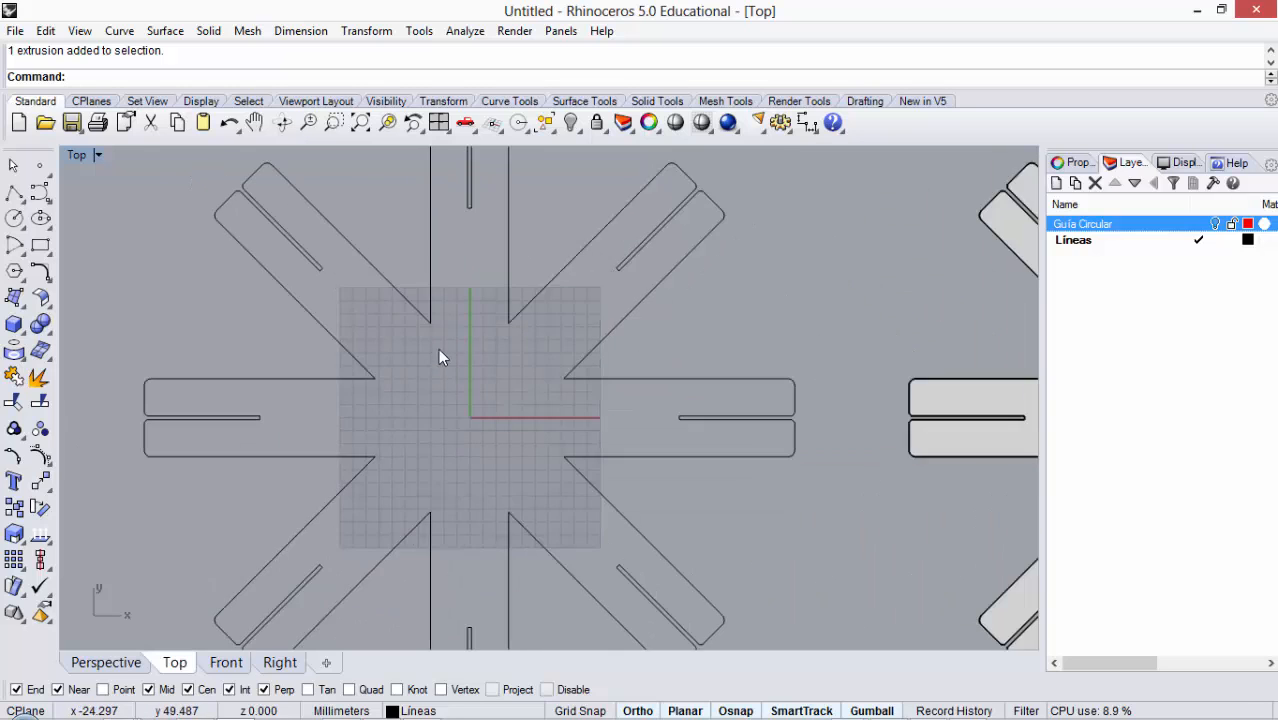
Step: Fillet the outline curve's two inner corners at the base of the upward-pointing arm with radius 5
{"action": "scroll", "coordinate": [419, 300], "scroll_direction": "up", "scroll_amount": 5}
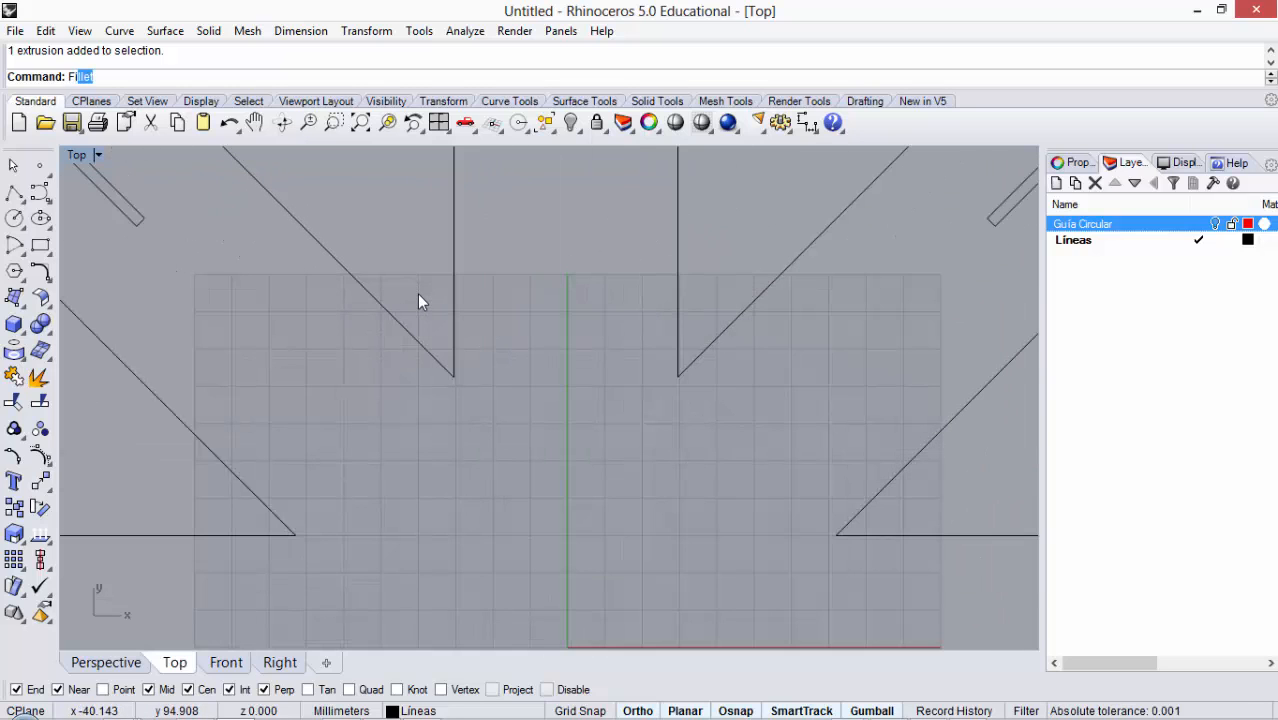
{"action": "key", "text": "Return"}
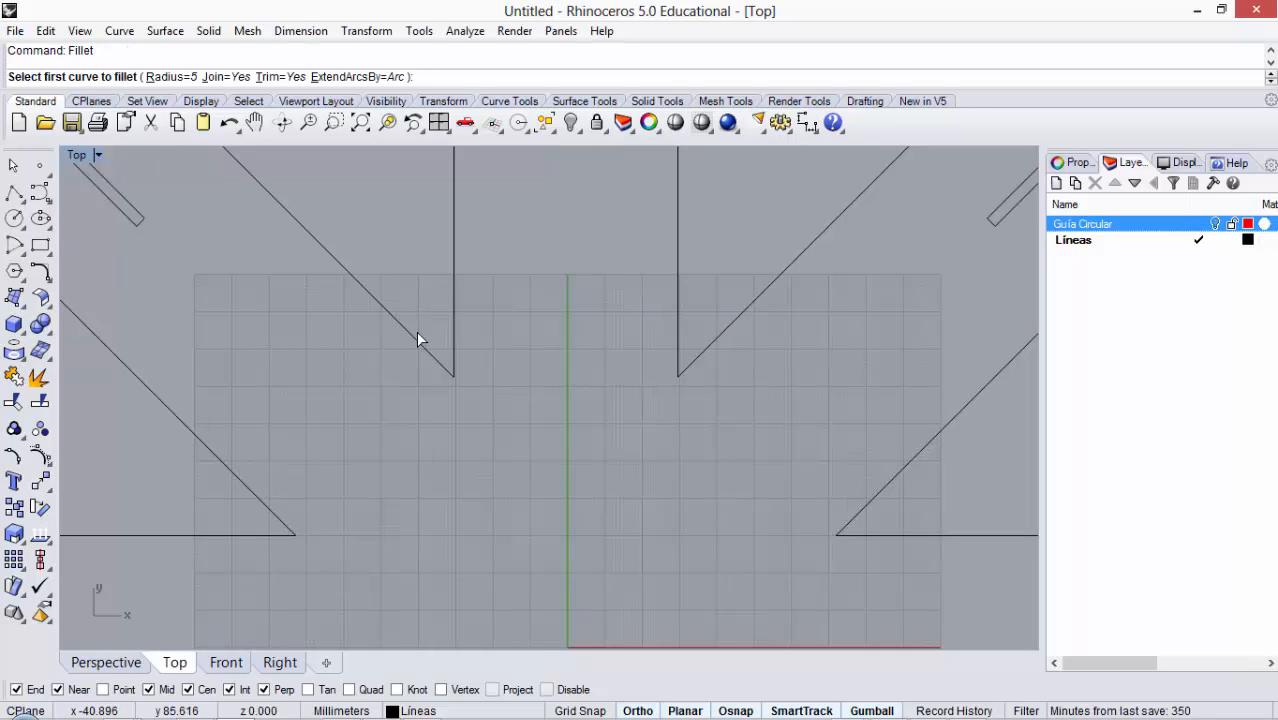
{"action": "left_click", "coordinate": [417, 334]}
{"action": "left_click", "coordinate": [452, 320]}
{"action": "scroll", "coordinate": [377, 279], "scroll_direction": "down", "scroll_amount": 5}
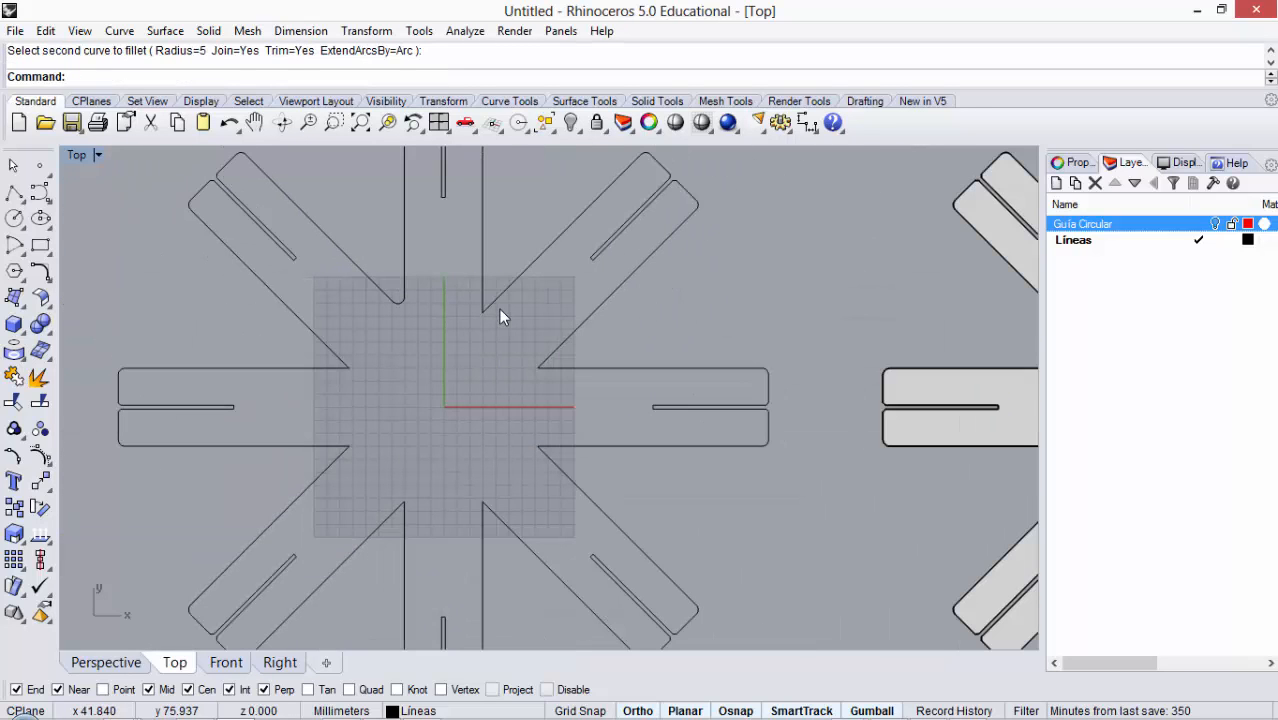
{"action": "key", "text": "Return"}
{"action": "left_click", "coordinate": [483, 287]}
{"action": "left_click", "coordinate": [498, 299]}
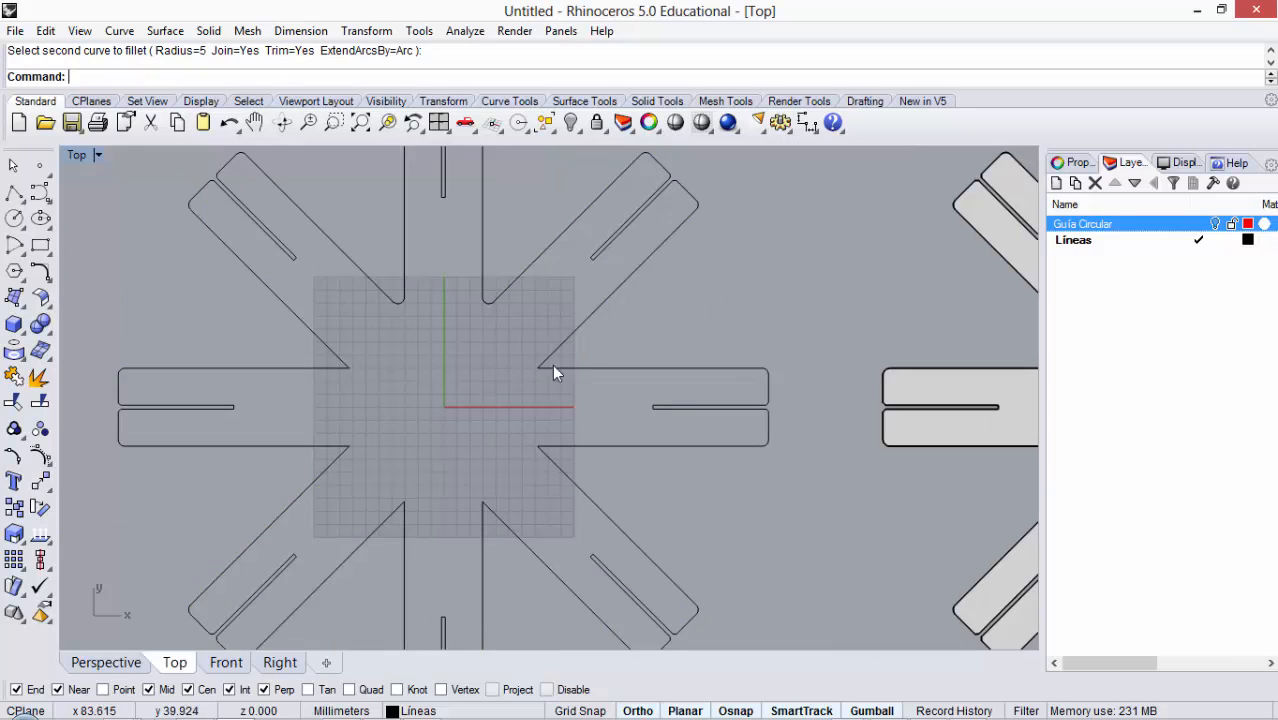
Step: Fillet the inner corner between the upper-right diagonal arm and the right horizontal arm with radius 5
{"action": "scroll", "coordinate": [571, 367], "scroll_direction": "down", "scroll_amount": 4}
{"action": "scroll", "coordinate": [570, 367], "scroll_direction": "up", "scroll_amount": 10}
{"action": "key", "text": "Return"}
{"action": "left_click", "coordinate": [530, 345]}
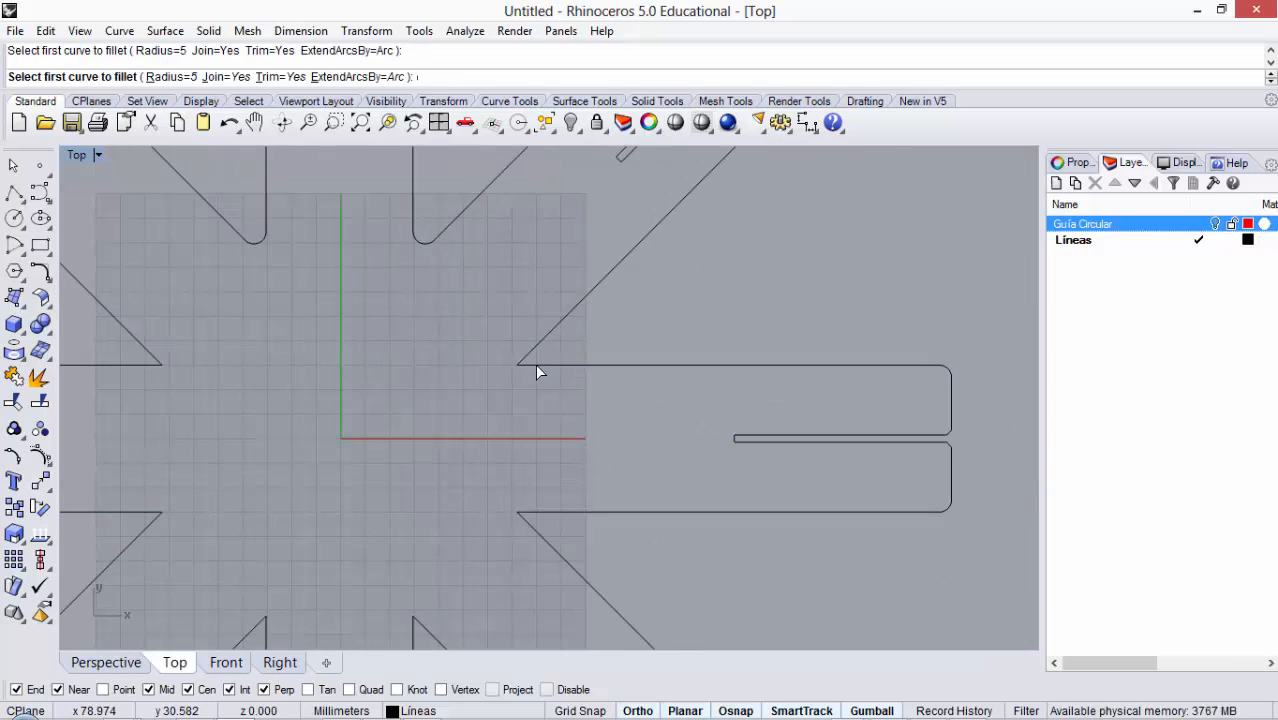
{"action": "left_click", "coordinate": [536, 363]}
{"action": "scroll", "coordinate": [596, 339], "scroll_direction": "down", "scroll_amount": 8}
{"action": "scroll", "coordinate": [593, 420], "scroll_direction": "up", "scroll_amount": 8}
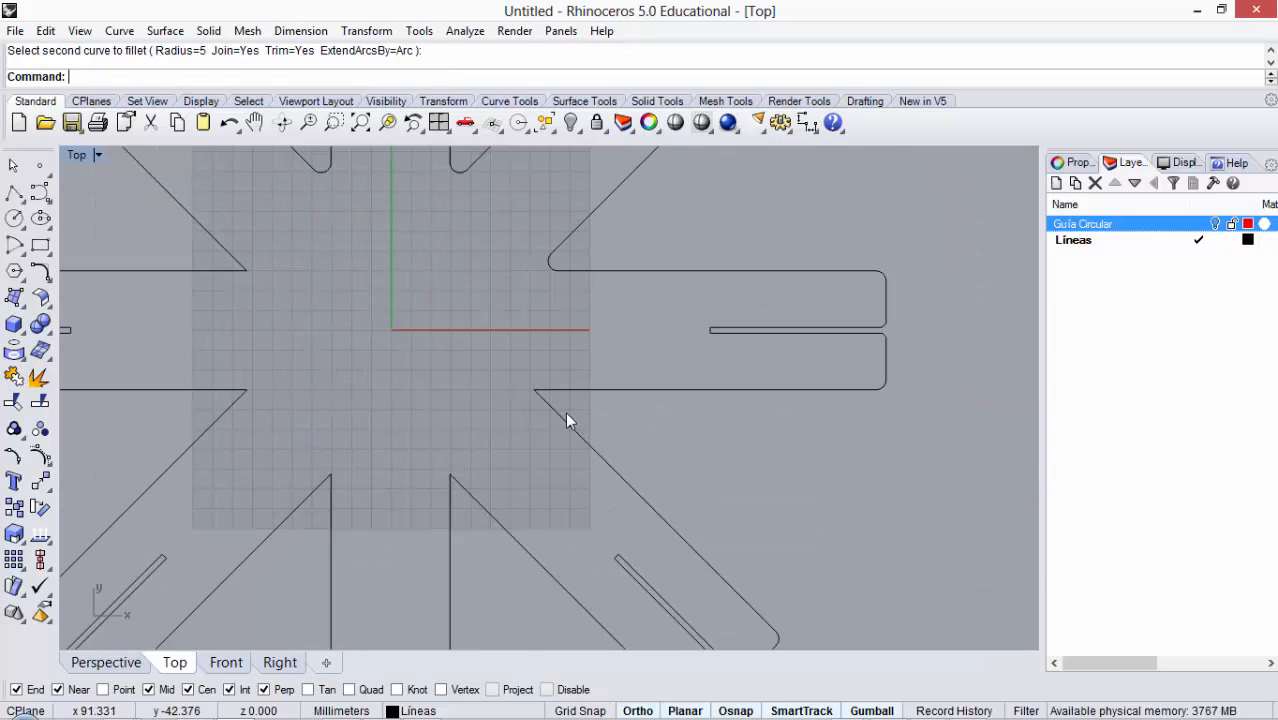
Step: Fillet the outline curve's inner corners on both sides of the lower-right diagonal arm with radius 5
{"action": "key", "text": "Return"}
{"action": "left_click", "coordinate": [546, 381]}
{"action": "left_click", "coordinate": [540, 391]}
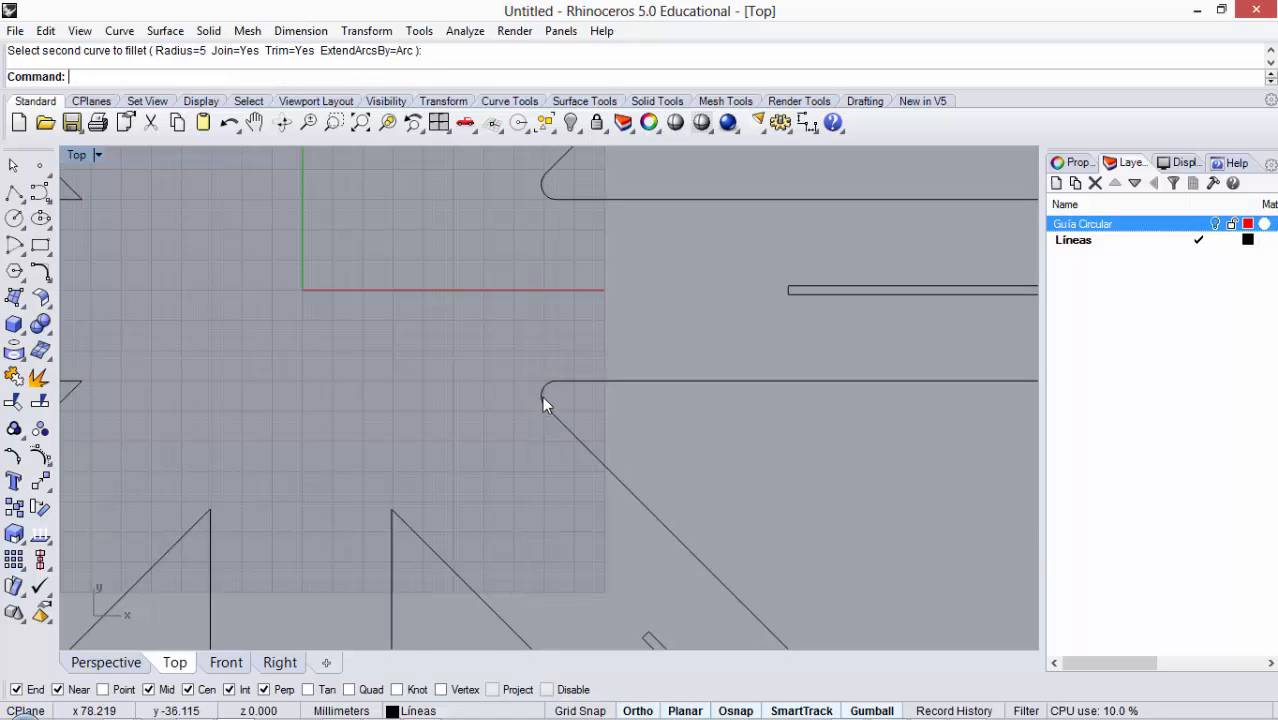
{"action": "scroll", "coordinate": [612, 350], "scroll_direction": "down", "scroll_amount": 8}
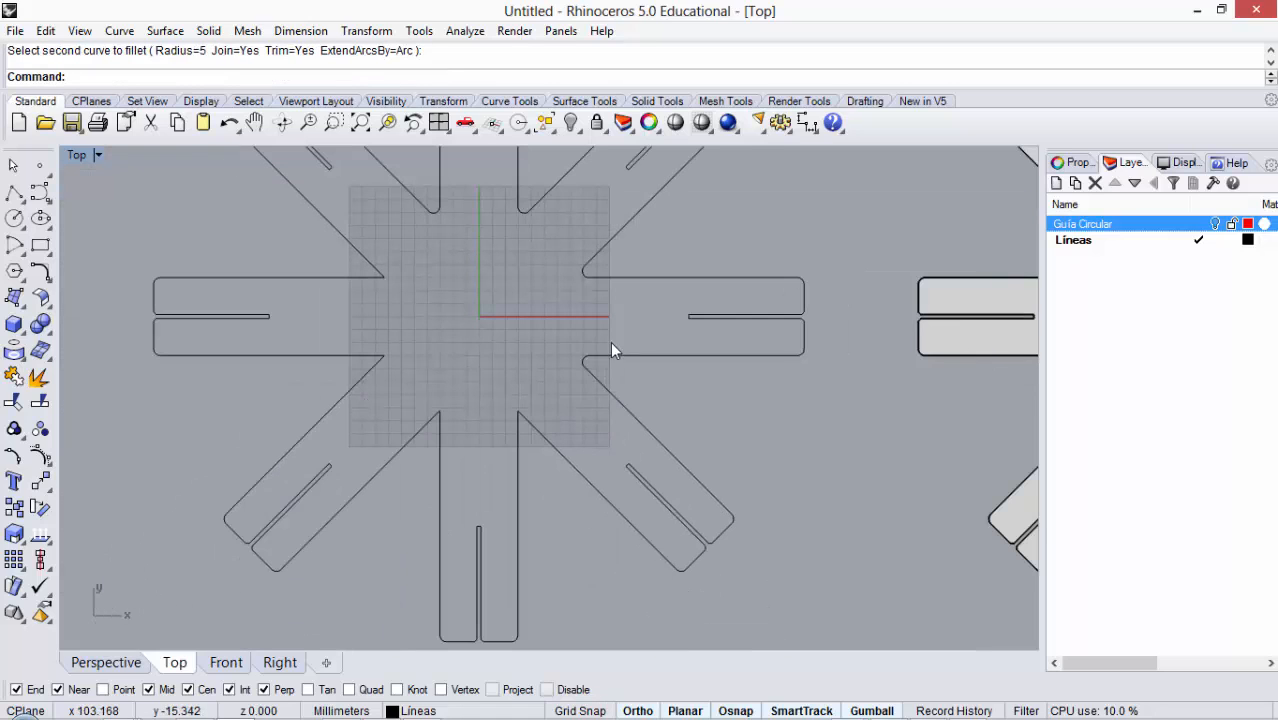
{"action": "right_click", "coordinate": [525, 420]}
{"action": "left_click", "coordinate": [525, 420]}
{"action": "left_click", "coordinate": [517, 422]}
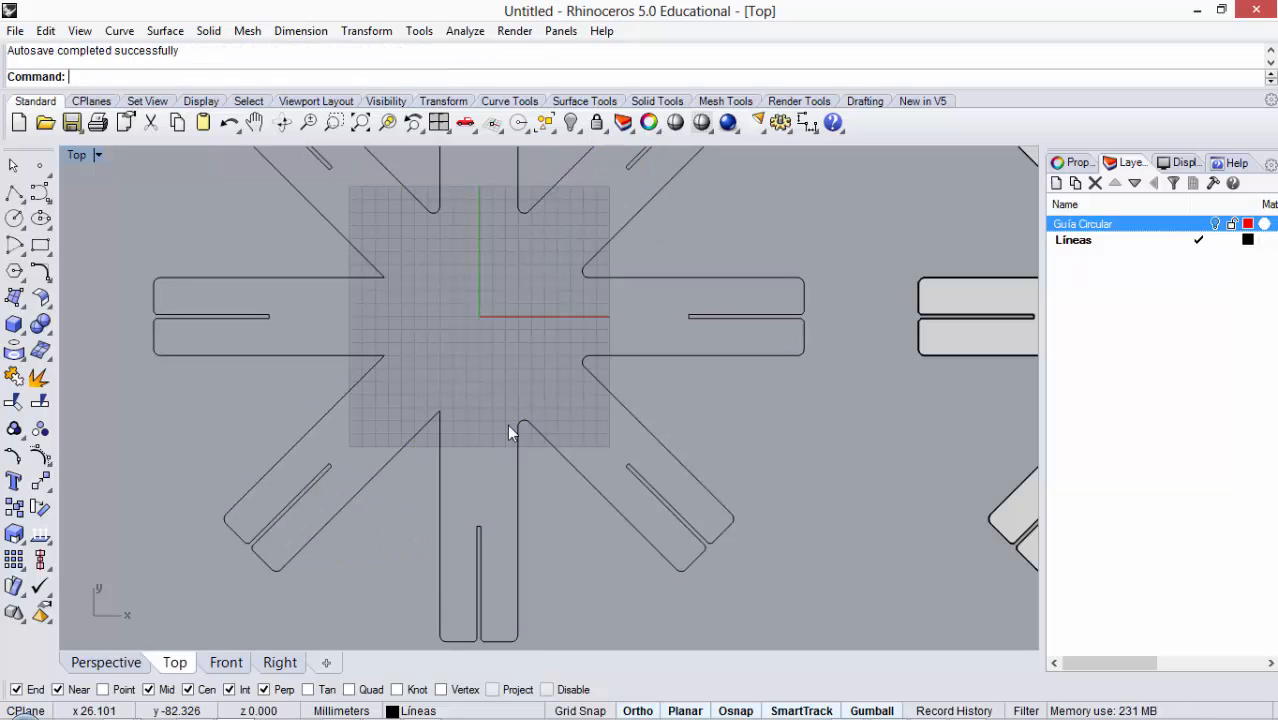
Step: Fillet the outline curve's inner corners on both sides of the lower-left diagonal arm with radius 5
{"action": "scroll", "coordinate": [452, 413], "scroll_direction": "up", "scroll_amount": 8}
{"action": "right_click", "coordinate": [426, 429]}
{"action": "left_click", "coordinate": [423, 431]}
{"action": "left_click", "coordinate": [406, 421]}
{"action": "scroll", "coordinate": [406, 421], "scroll_direction": "down", "scroll_amount": 6}
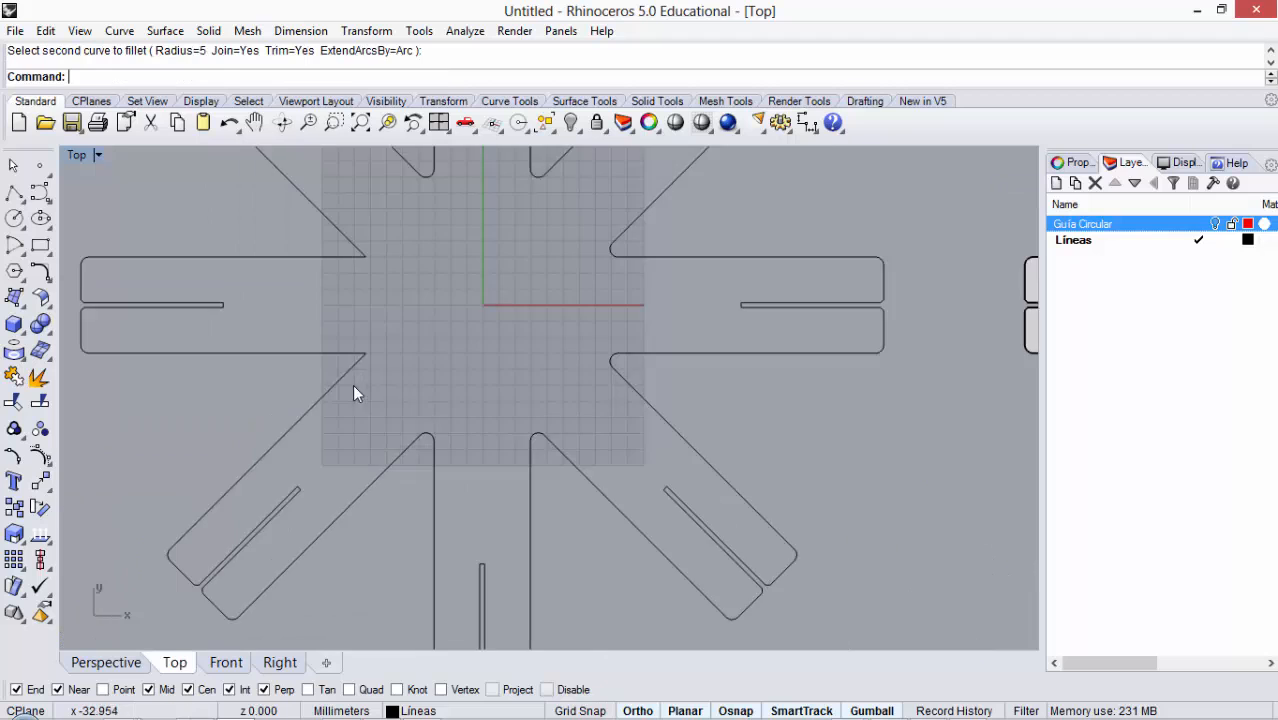
{"action": "scroll", "coordinate": [355, 369], "scroll_direction": "up", "scroll_amount": 4}
{"action": "right_click", "coordinate": [361, 358]}
{"action": "left_click", "coordinate": [362, 354]}
{"action": "left_click", "coordinate": [363, 341]}
{"action": "scroll", "coordinate": [370, 325], "scroll_direction": "down", "scroll_amount": 6}
Step: Fillet the remaining inner corner between the left horizontal arm and the upper-left diagonal arm with radius 5
{"action": "scroll", "coordinate": [380, 277], "scroll_direction": "up", "scroll_amount": 4}
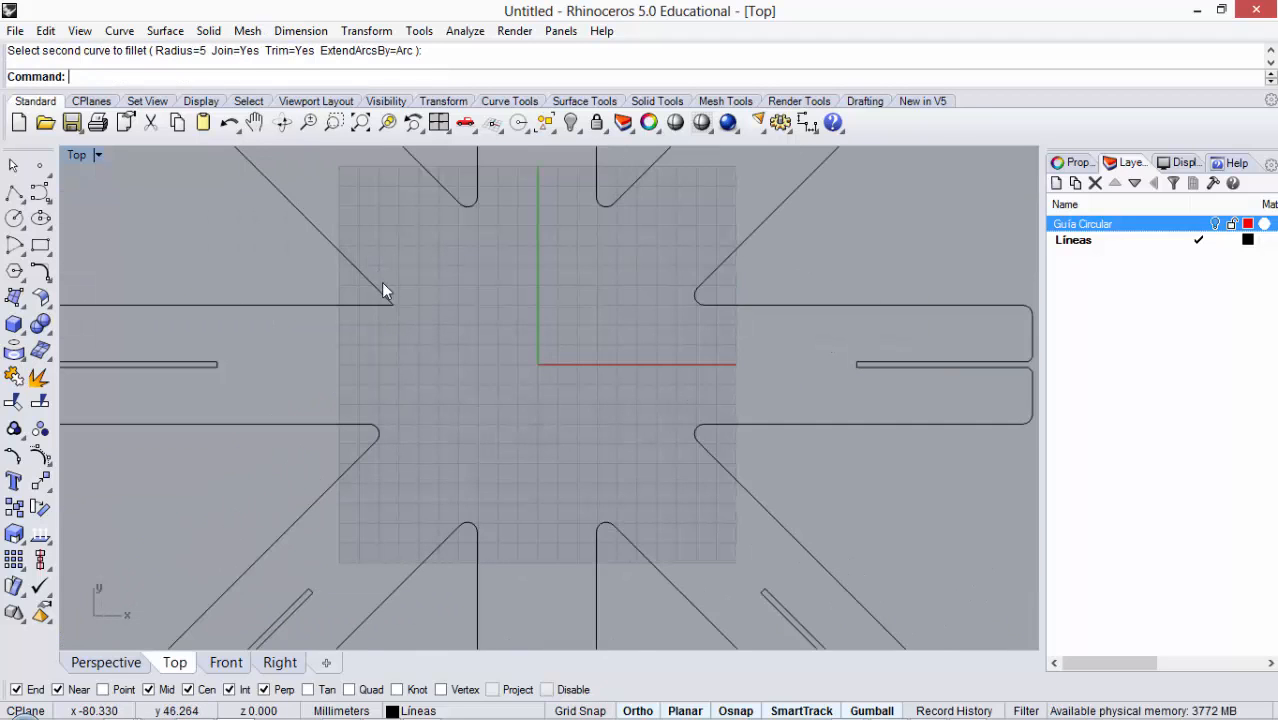
{"action": "right_click", "coordinate": [380, 284]}
{"action": "left_click", "coordinate": [374, 293]}
{"action": "left_click", "coordinate": [375, 289]}
{"action": "scroll", "coordinate": [422, 345], "scroll_direction": "down", "scroll_amount": 12}
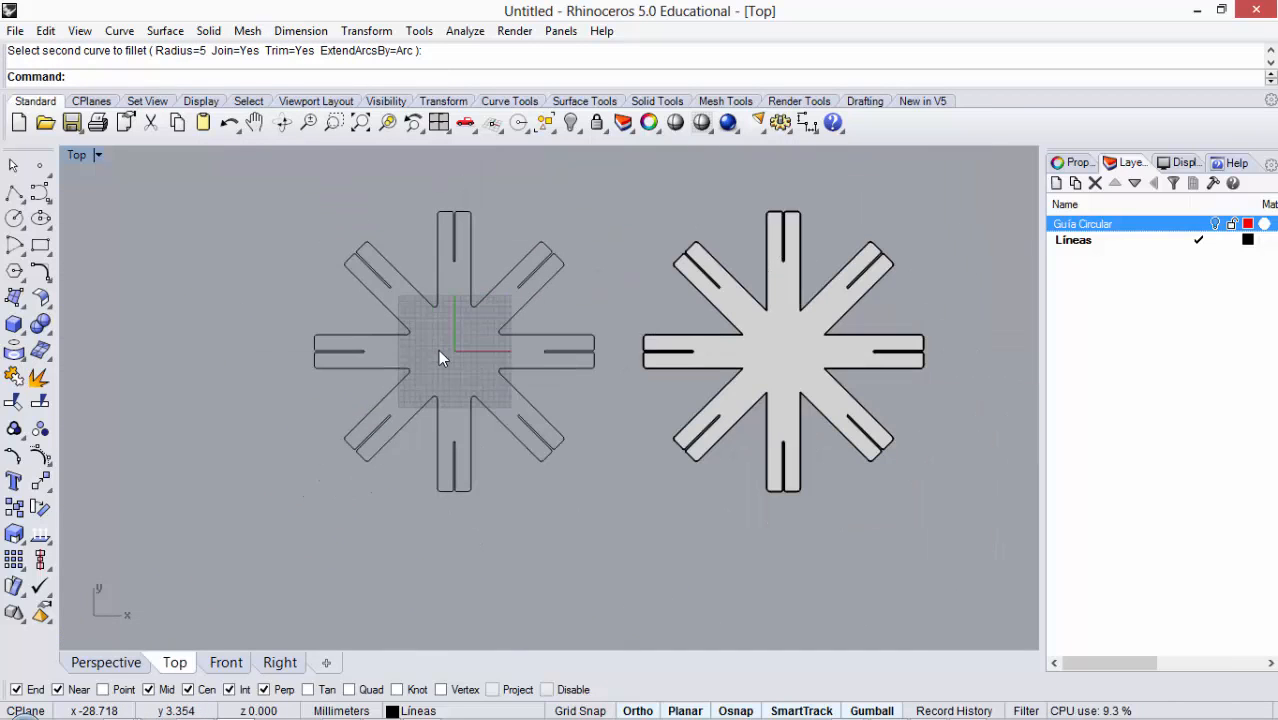
Step: Delete the old star solid with sharp inner corners
{"action": "key", "text": "Escape"}
{"action": "left_click", "coordinate": [720, 307]}
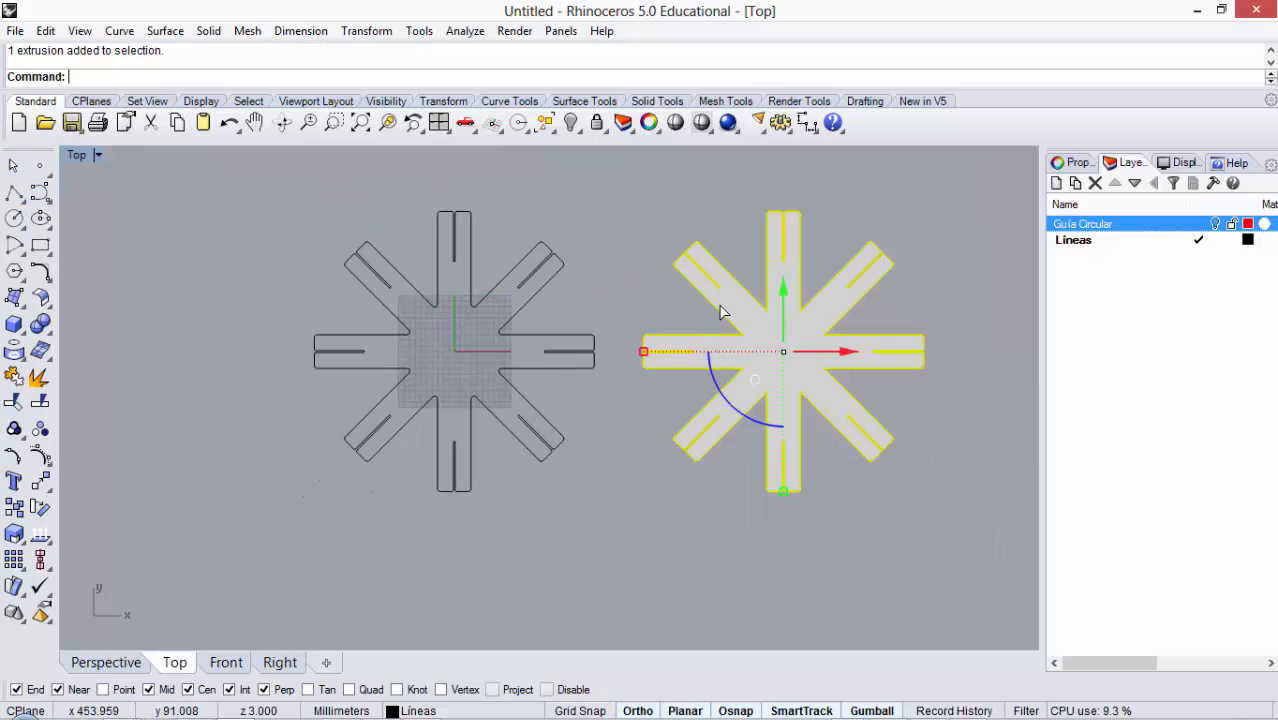
{"action": "key", "text": "Delete"}
Step: Extrude the filleted outline curve 3 mm into a solid with ExtrudeCrv in the Perspective view, keeping the source curve
{"action": "double_click", "coordinate": [74, 157]}
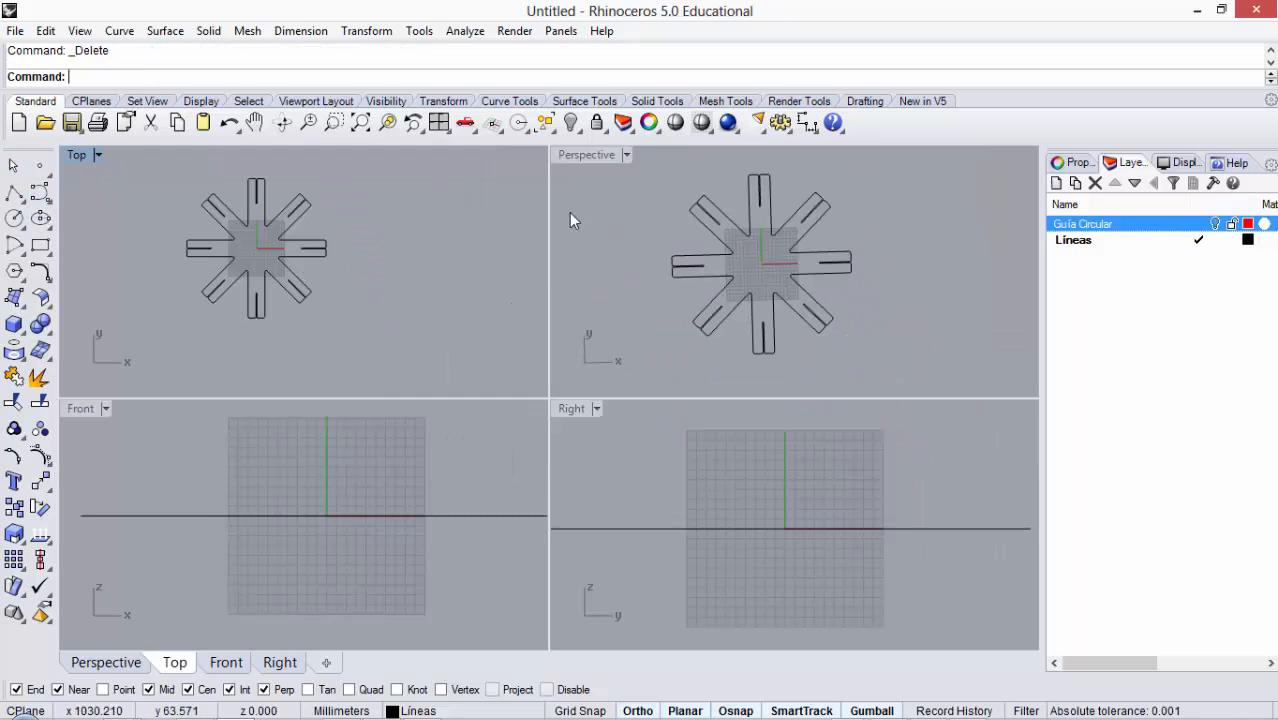
{"action": "double_click", "coordinate": [573, 159]}
{"action": "right_click_drag", "start_coordinate": [709, 463], "coordinate": [548, 316]}
{"action": "left_click", "coordinate": [549, 313]}
{"action": "type", "text": "ExtrudeCrv"}
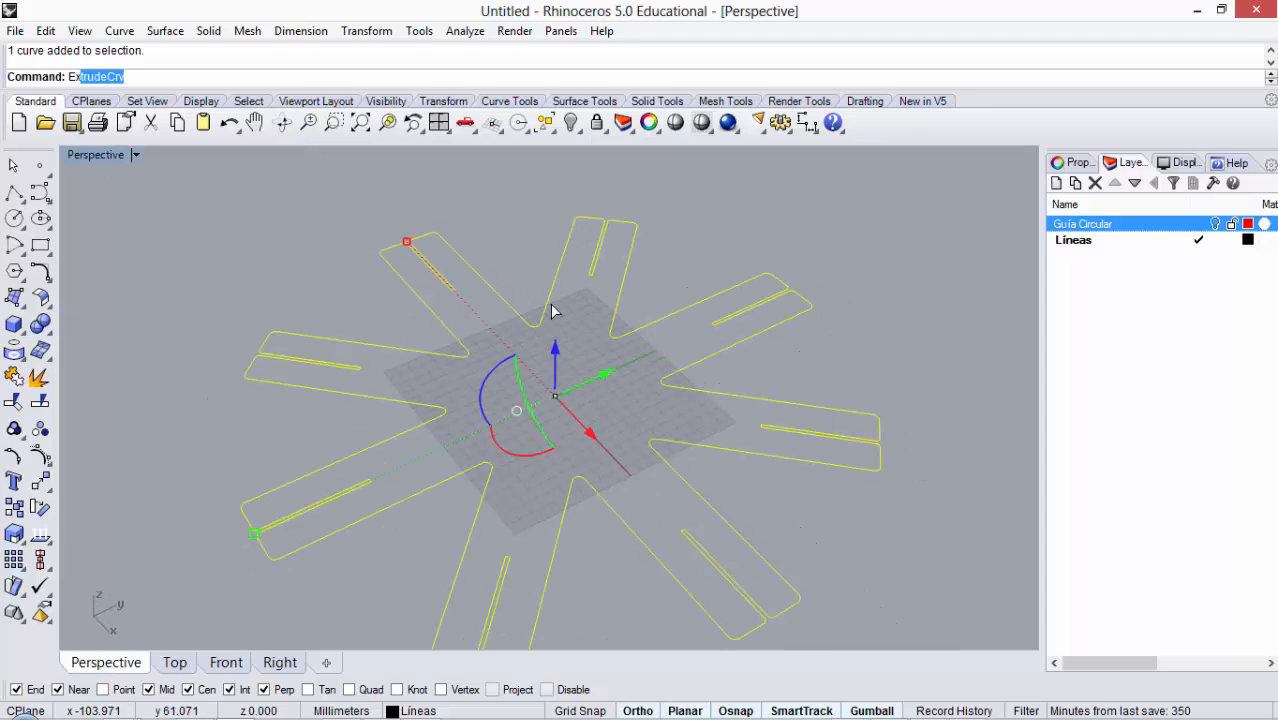
{"action": "key", "text": "Return"}
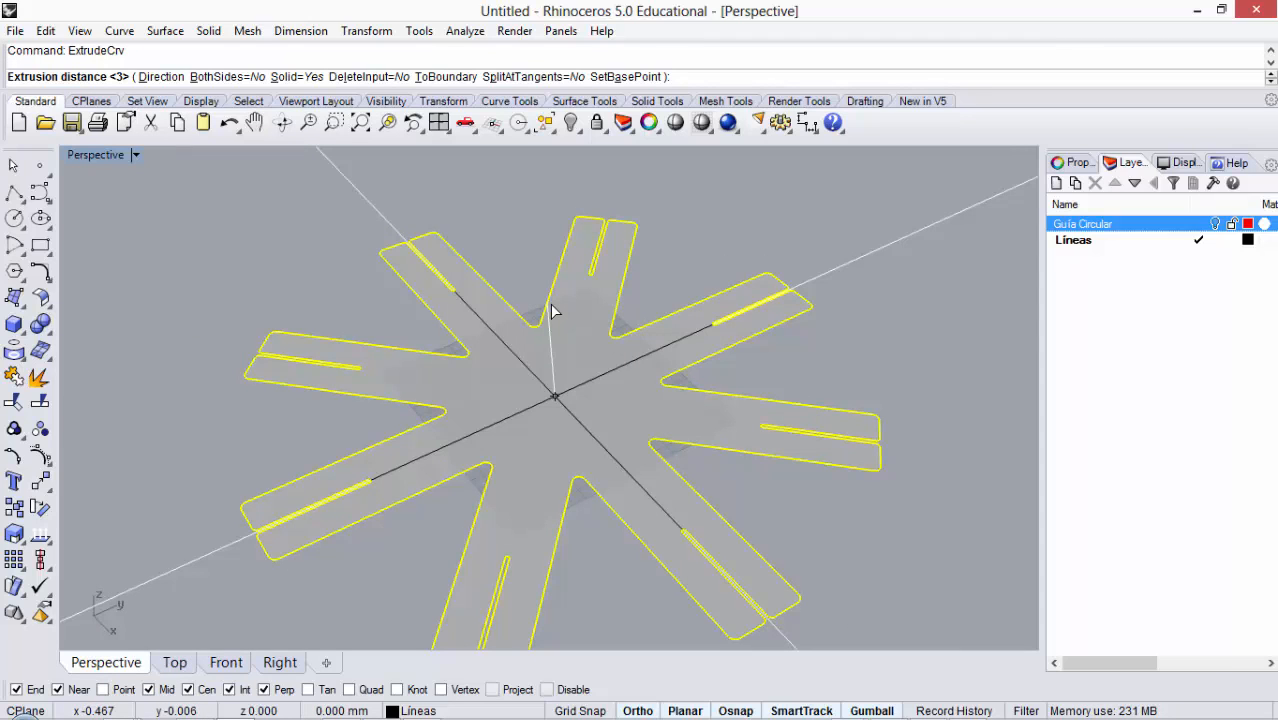
{"action": "key", "text": "Return"}
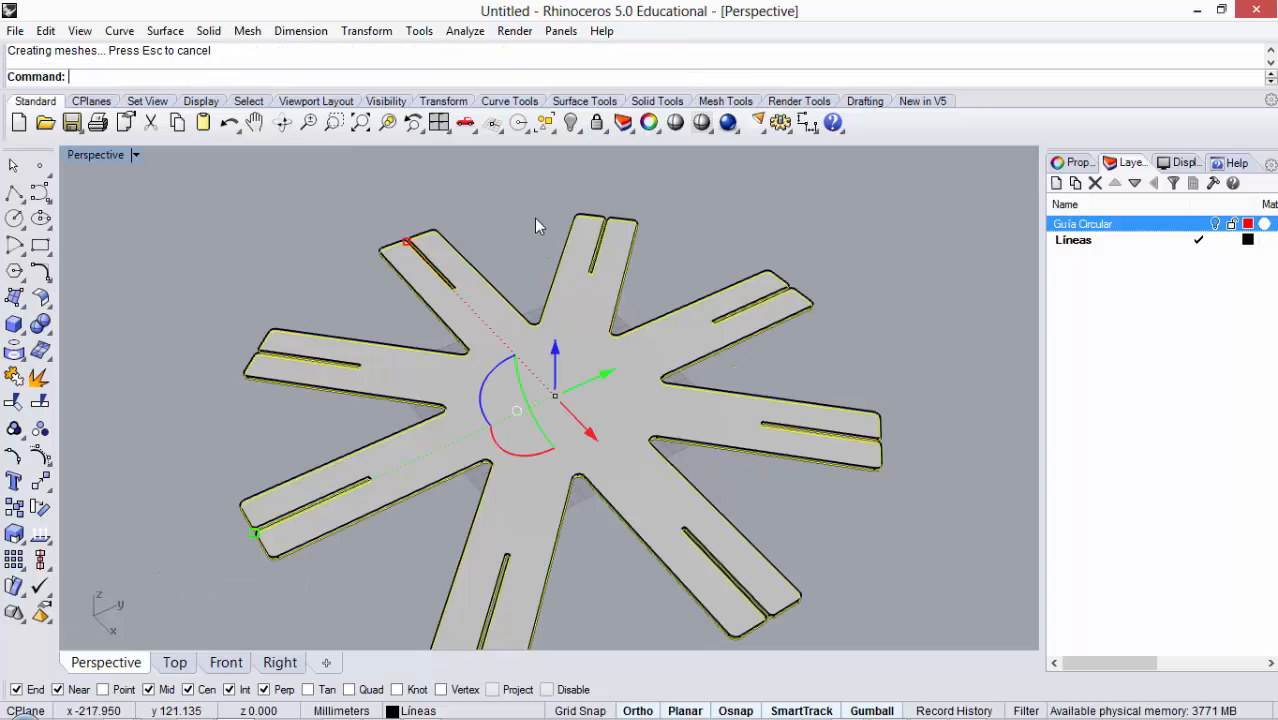
{"action": "left_click", "coordinate": [500, 222]}
{"action": "scroll", "coordinate": [440, 235], "scroll_direction": "down", "scroll_amount": 4}
{"action": "right_click_drag", "start_coordinate": [530, 326], "coordinate": [578, 286]}
{"action": "scroll", "coordinate": [520, 438], "scroll_direction": "up", "scroll_amount": 10}
{"action": "scroll", "coordinate": [578, 286], "scroll_direction": "down", "scroll_amount": 8}
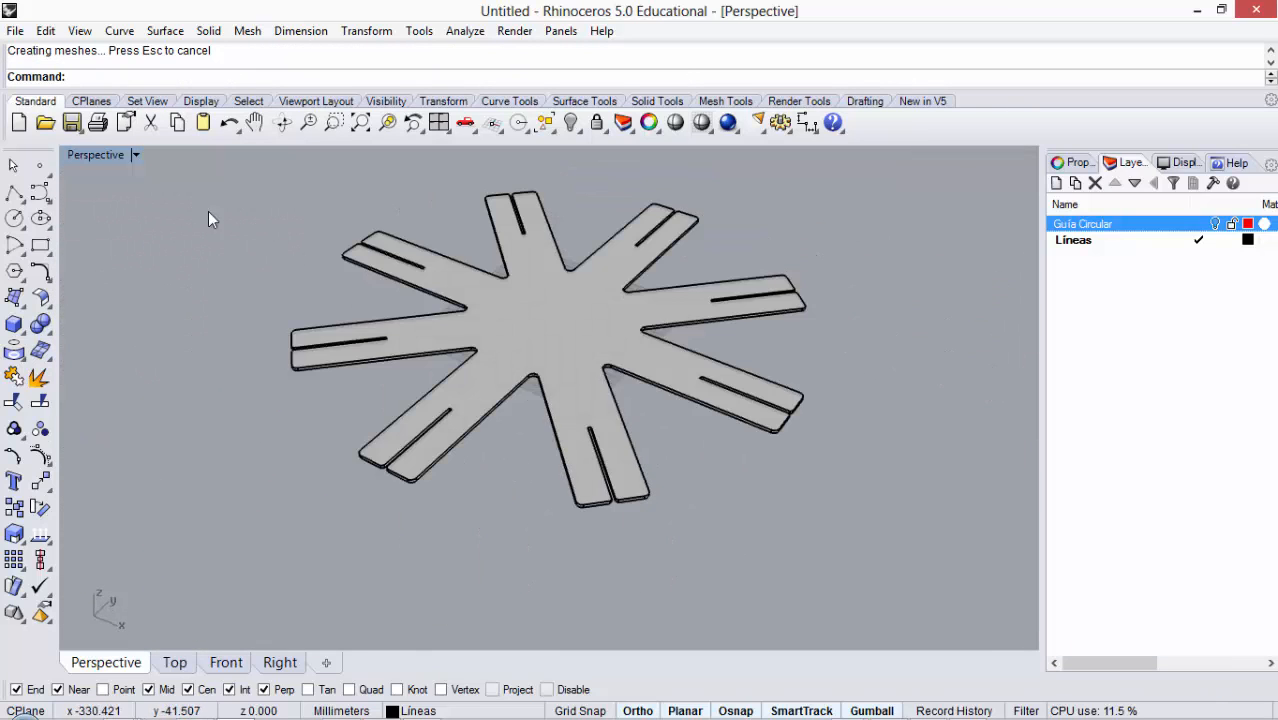
Step: Move the new star solid about 528 mm along the X axis in the Top view, clear of its outline curve
{"action": "double_click", "coordinate": [89, 157]}
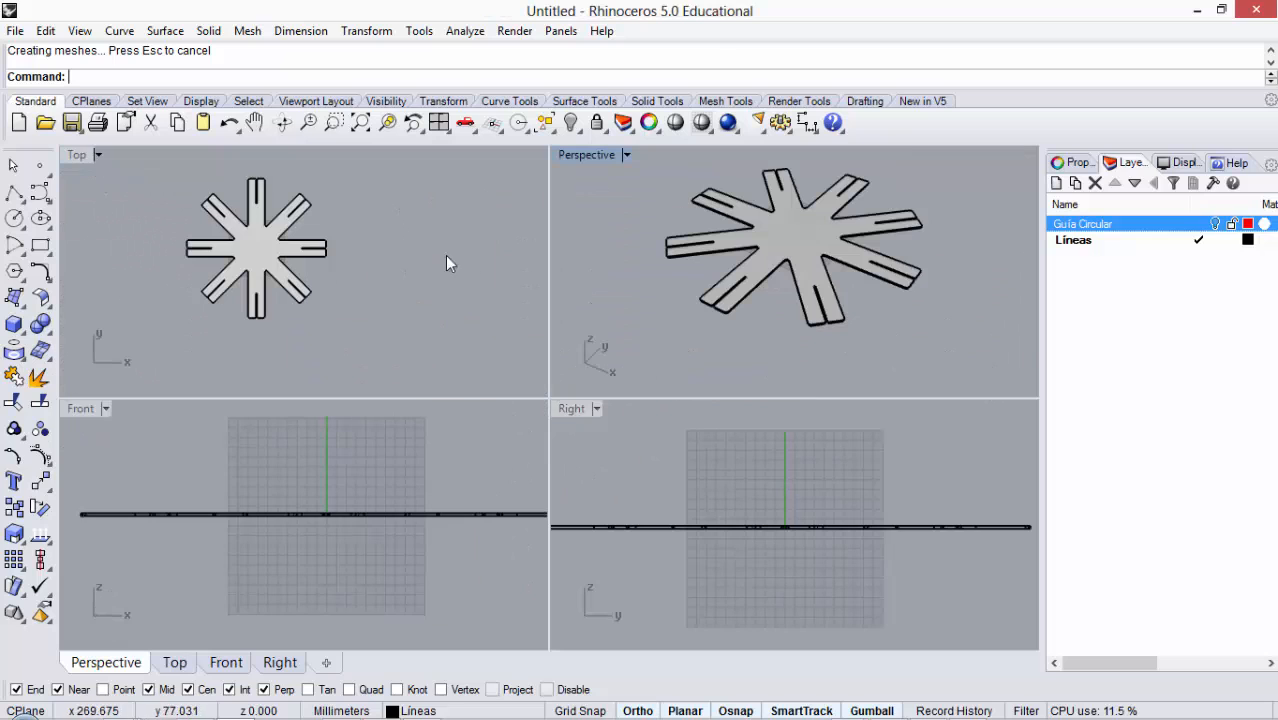
{"action": "left_click", "coordinate": [78, 155]}
{"action": "scroll", "coordinate": [520, 298], "scroll_direction": "up", "scroll_amount": 6}
{"action": "scroll", "coordinate": [557, 363], "scroll_direction": "down", "scroll_amount": 2}
{"action": "left_click", "coordinate": [456, 384]}
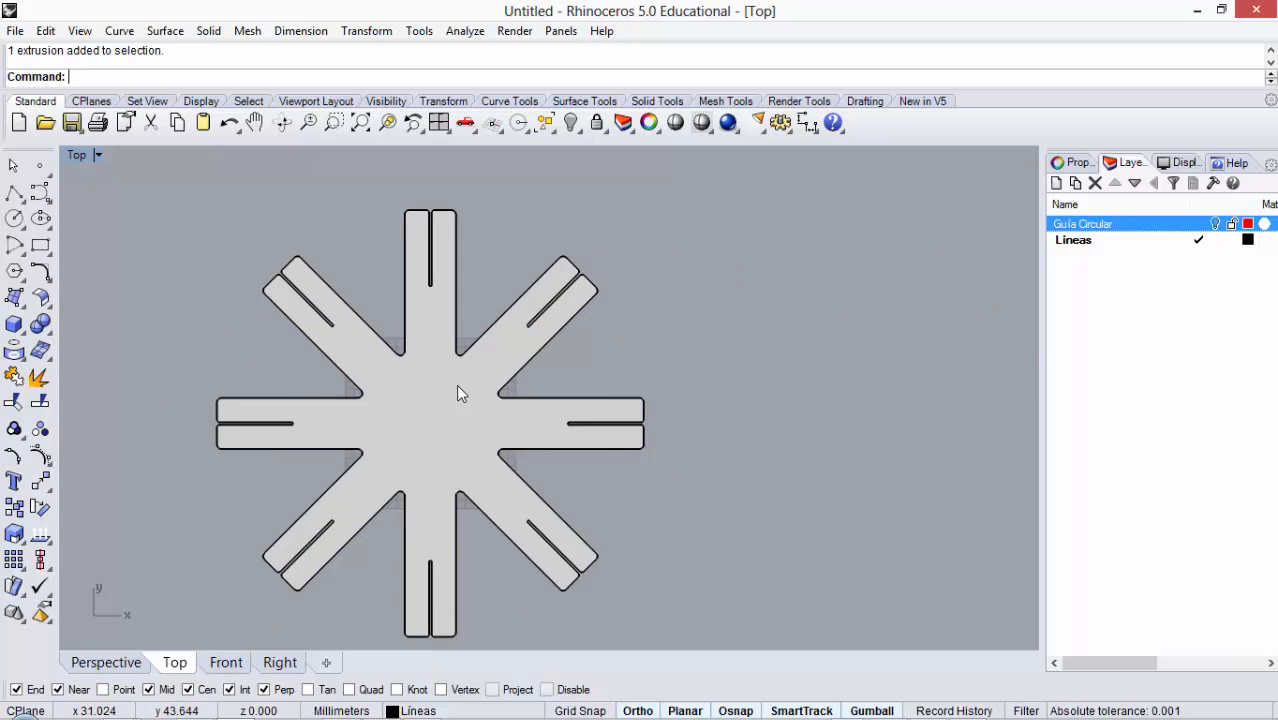
{"action": "left_click_drag", "start_coordinate": [460, 422], "coordinate": [908, 432]}
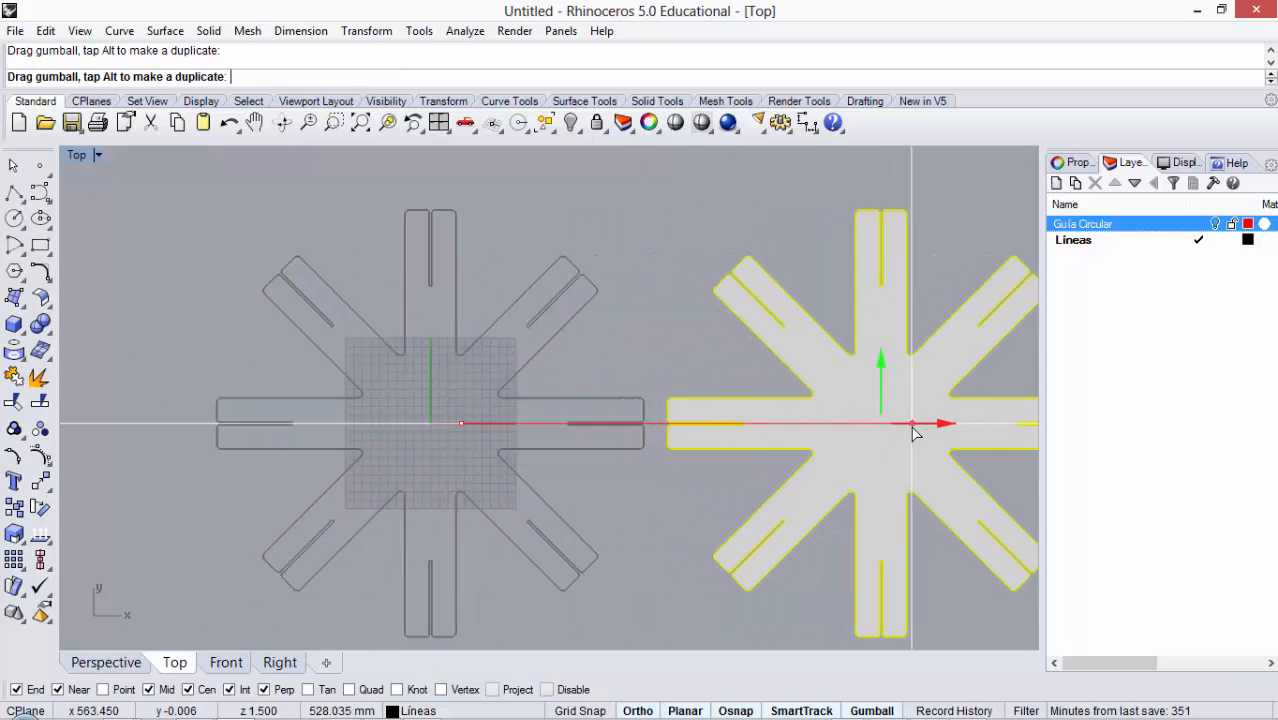
{"action": "left_click", "coordinate": [371, 291]}
{"action": "scroll", "coordinate": [379, 290], "scroll_direction": "down", "scroll_amount": 3}
{"action": "scroll", "coordinate": [450, 290], "scroll_direction": "up", "scroll_amount": 4}
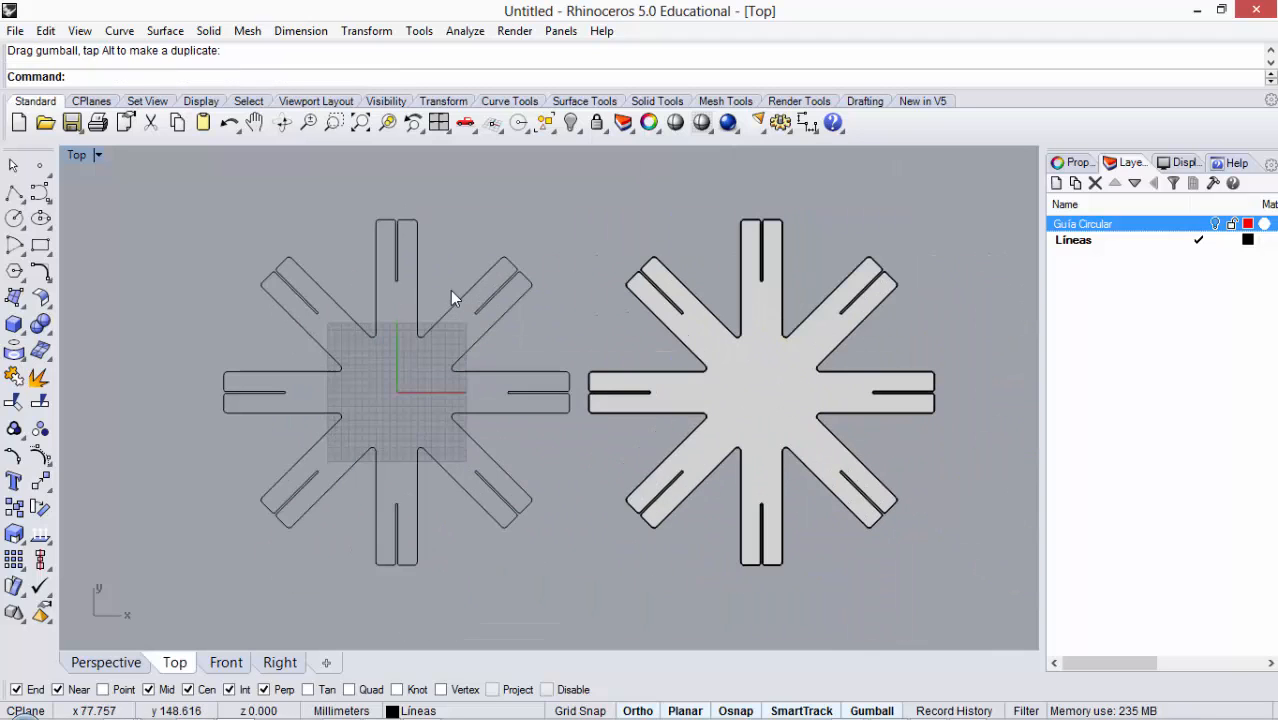
{"action": "scroll", "coordinate": [366, 352], "scroll_direction": "down", "scroll_amount": 2}
{"action": "scroll", "coordinate": [413, 346], "scroll_direction": "up", "scroll_amount": 2}
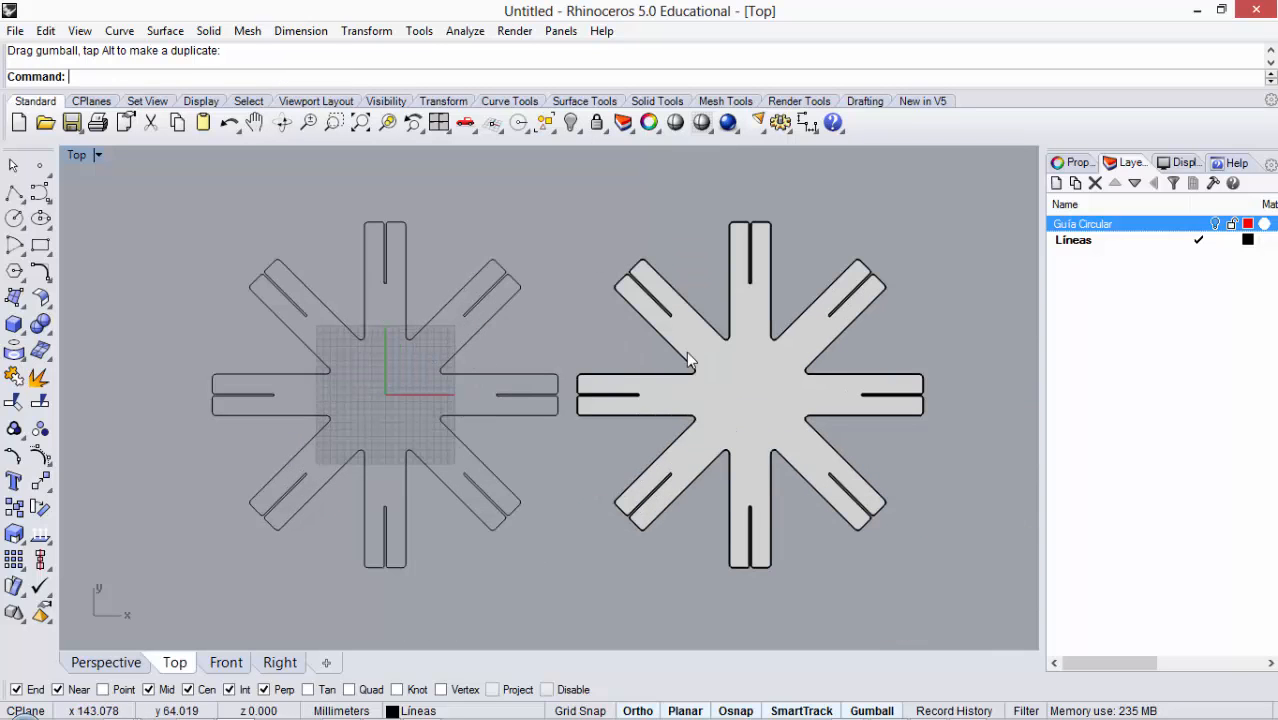
{"action": "scroll", "coordinate": [747, 399], "scroll_direction": "up", "scroll_amount": 2}
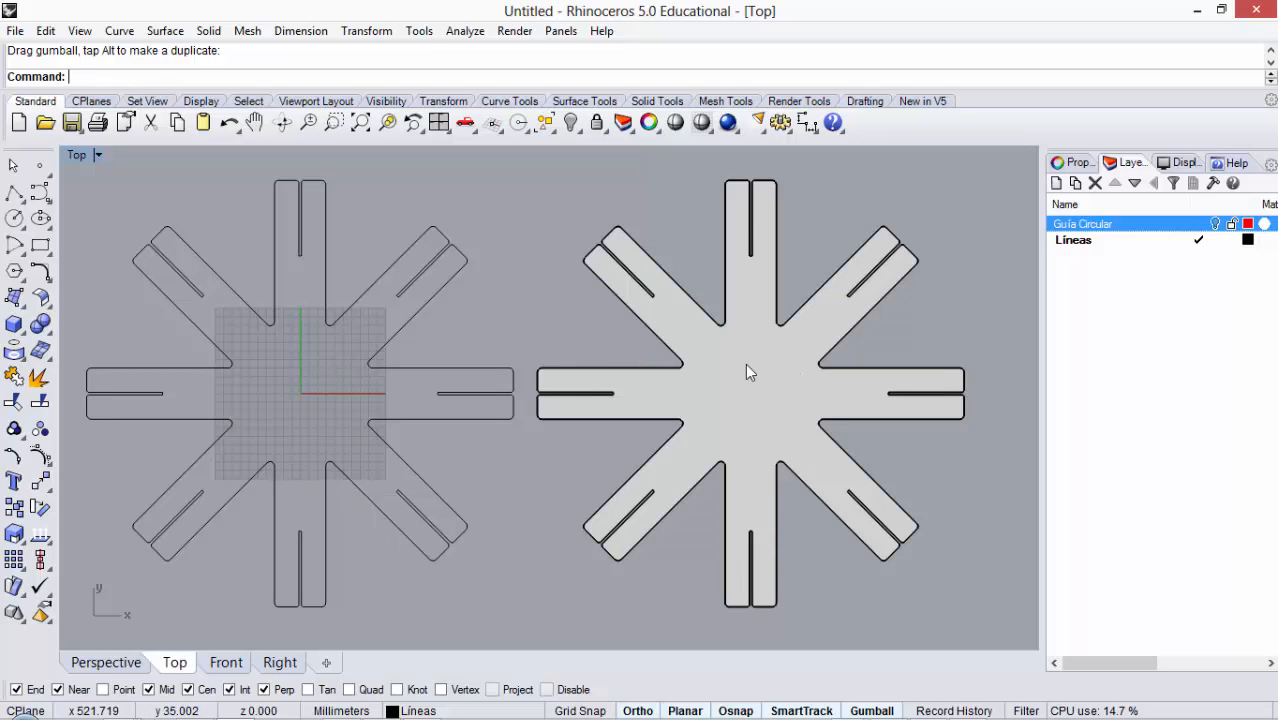
Step: Hide the outline curve together with its construction lines, leaving only the star solid on display
{"action": "scroll", "coordinate": [670, 366], "scroll_direction": "down", "scroll_amount": 2}
{"action": "left_click", "coordinate": [462, 340]}
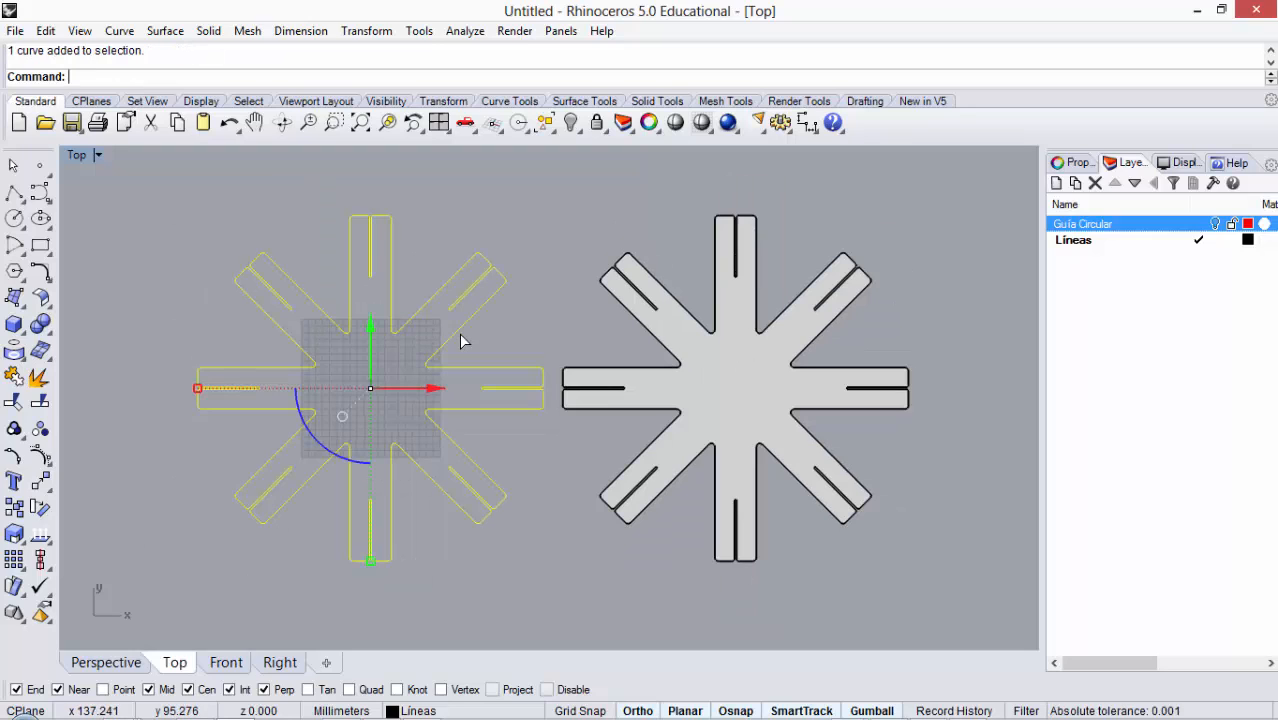
{"action": "left_click", "coordinate": [571, 122]}
{"action": "left_click", "coordinate": [578, 133]}
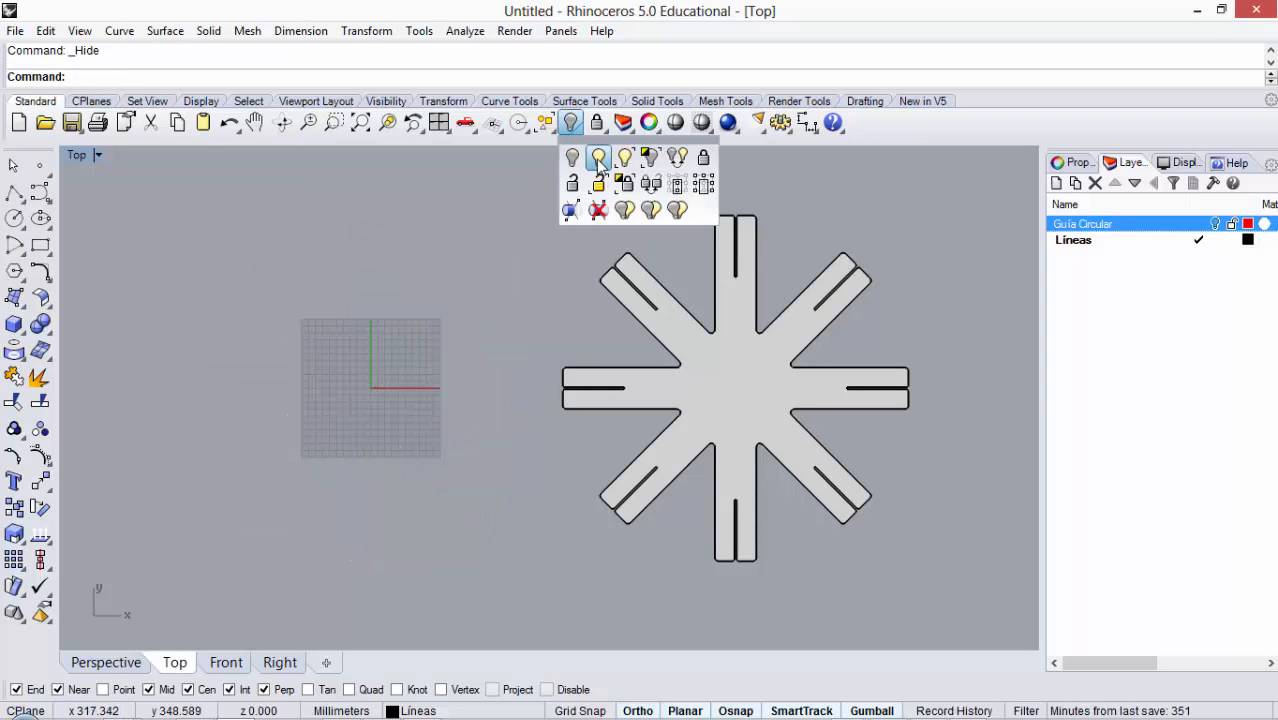
{"action": "left_click", "coordinate": [590, 163]}
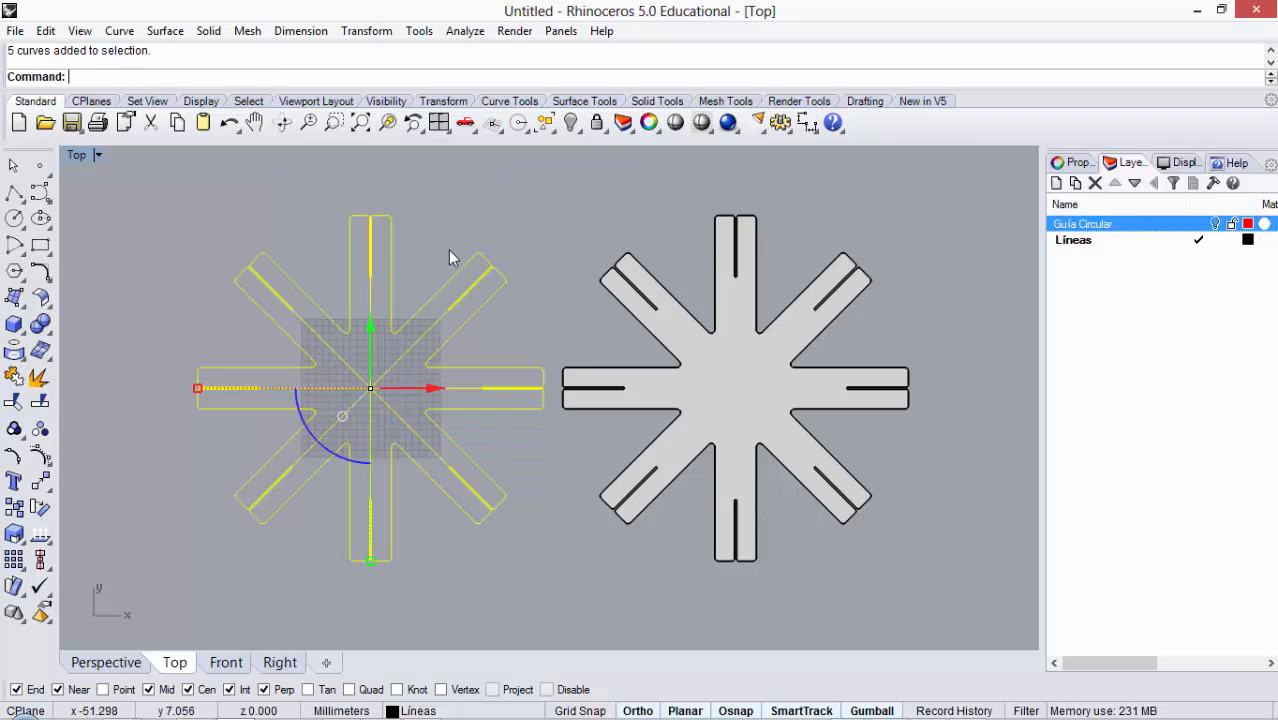
{"action": "left_click", "coordinate": [571, 126]}
{"action": "scroll", "coordinate": [387, 305], "scroll_direction": "down", "scroll_amount": 6}
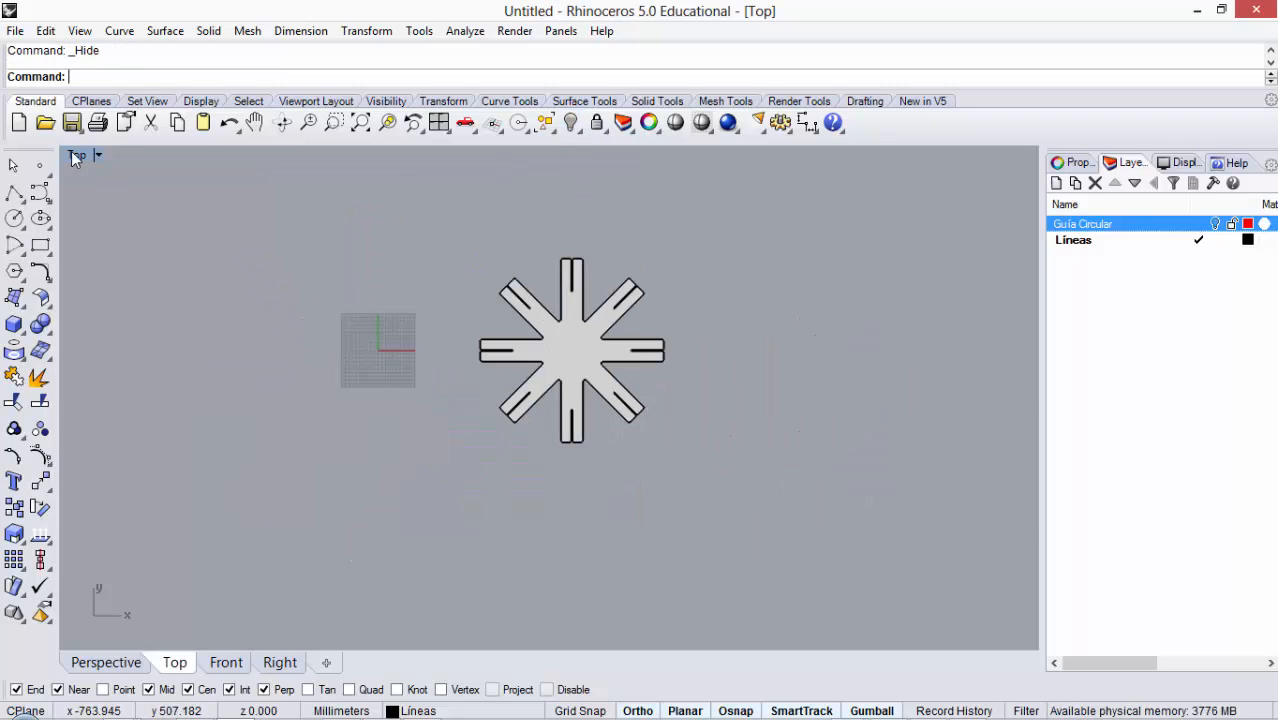
Step: Return to the four-viewport layout and frame the star solid in the Right, Perspective and Front views
{"action": "double_click", "coordinate": [77, 156]}
{"action": "scroll", "coordinate": [705, 485], "scroll_direction": "down", "scroll_amount": 4}
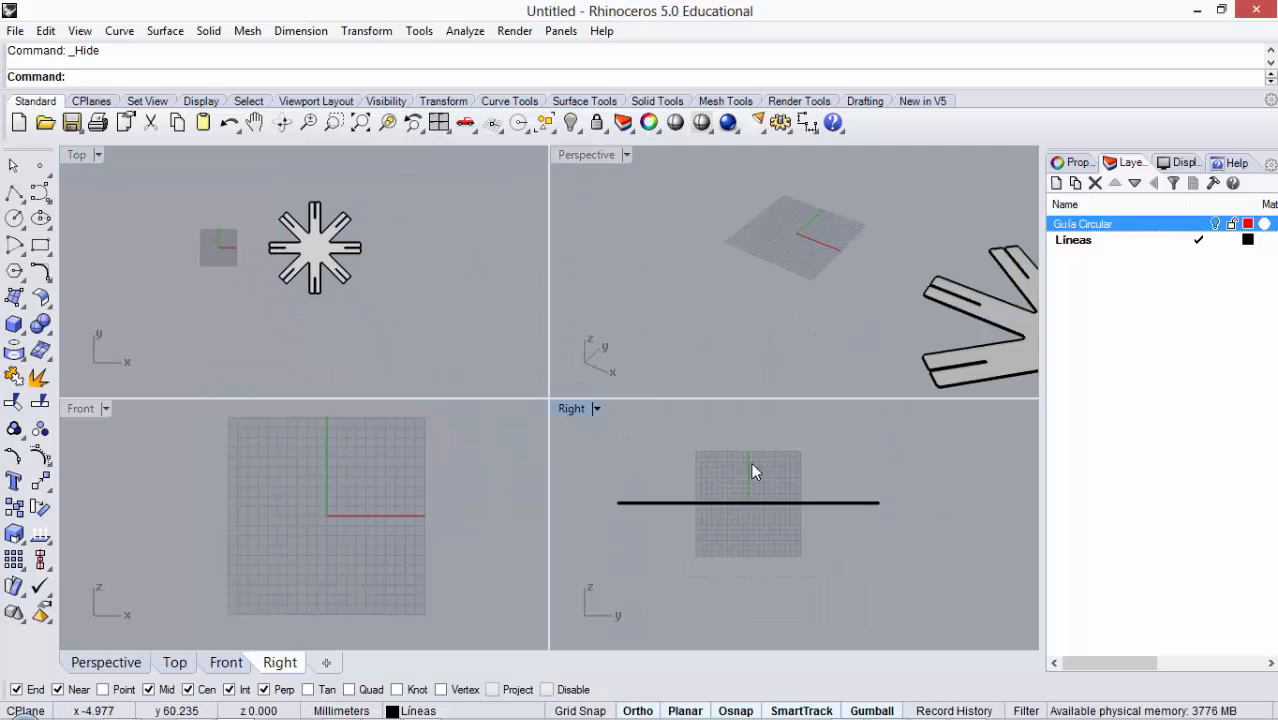
{"action": "scroll", "coordinate": [684, 300], "scroll_direction": "down", "scroll_amount": 4}
{"action": "scroll", "coordinate": [811, 343], "scroll_direction": "up", "scroll_amount": 6}
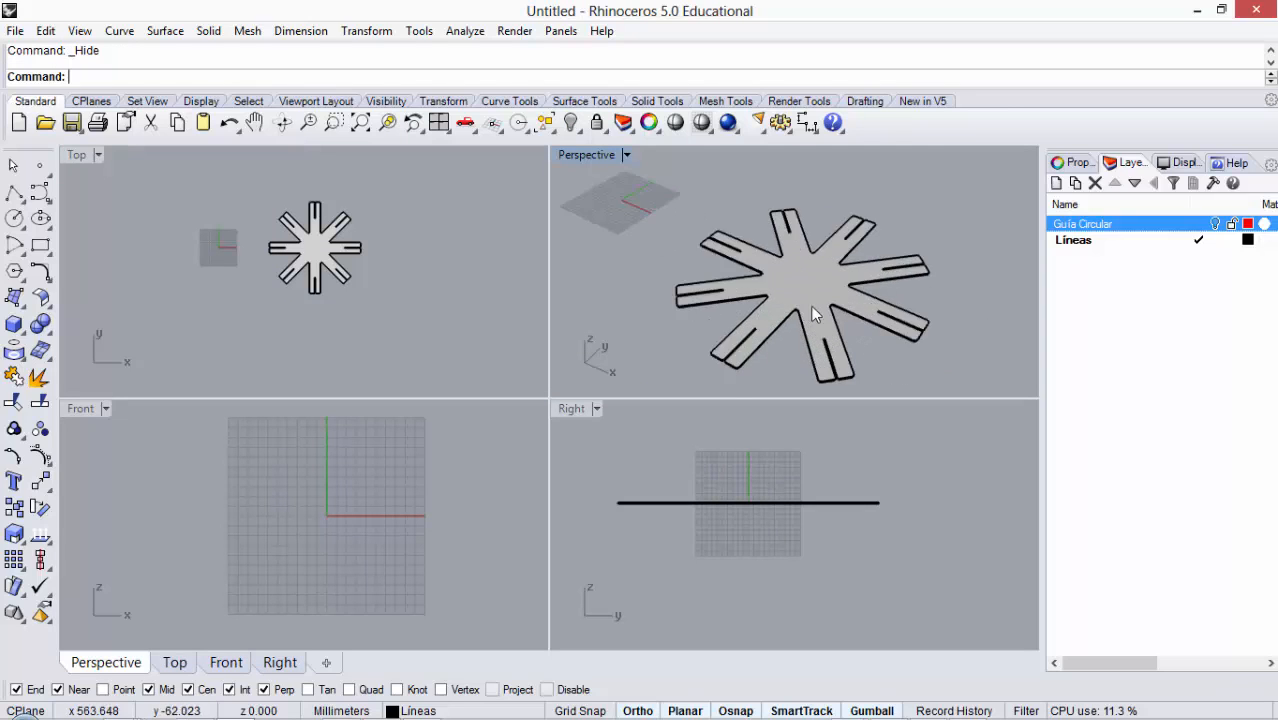
{"action": "scroll", "coordinate": [790, 300], "scroll_direction": "down", "scroll_amount": 4}
{"action": "scroll", "coordinate": [768, 258], "scroll_direction": "up", "scroll_amount": 2}
{"action": "left_click", "coordinate": [766, 257]}
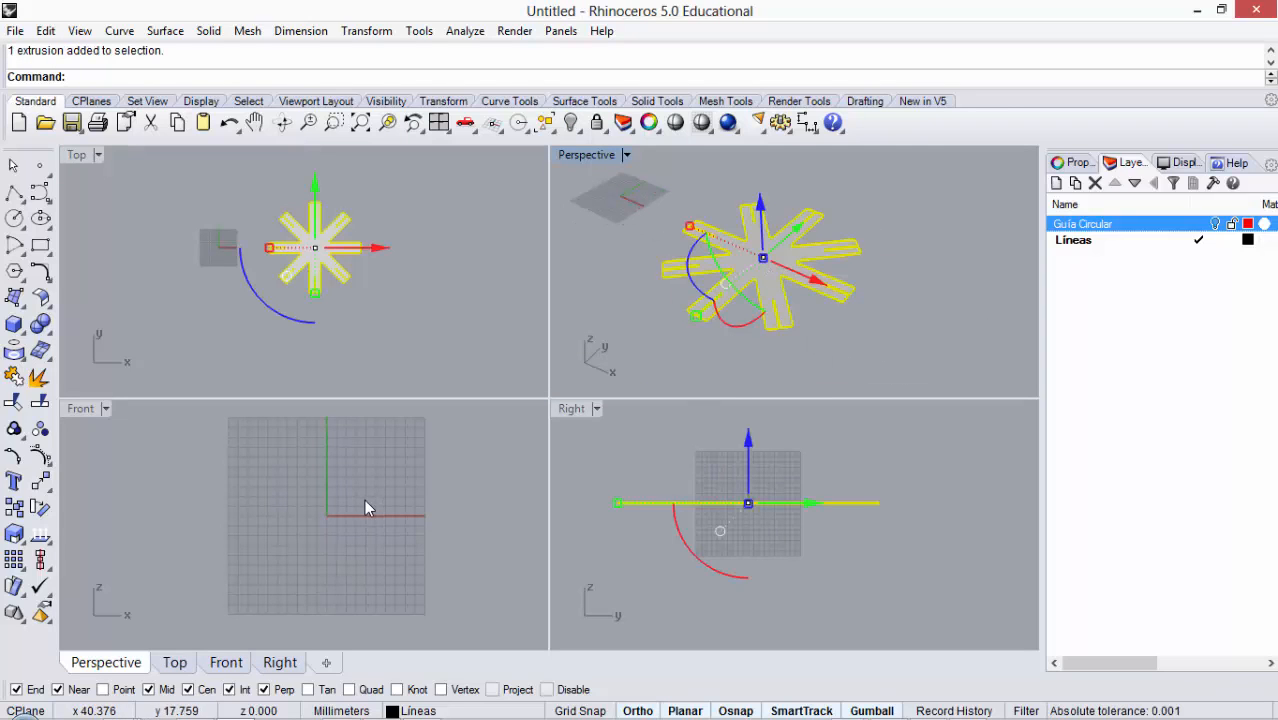
{"action": "left_click", "coordinate": [330, 505]}
{"action": "scroll", "coordinate": [321, 496], "scroll_direction": "down", "scroll_amount": 4}
{"action": "scroll", "coordinate": [473, 516], "scroll_direction": "up", "scroll_amount": 3}
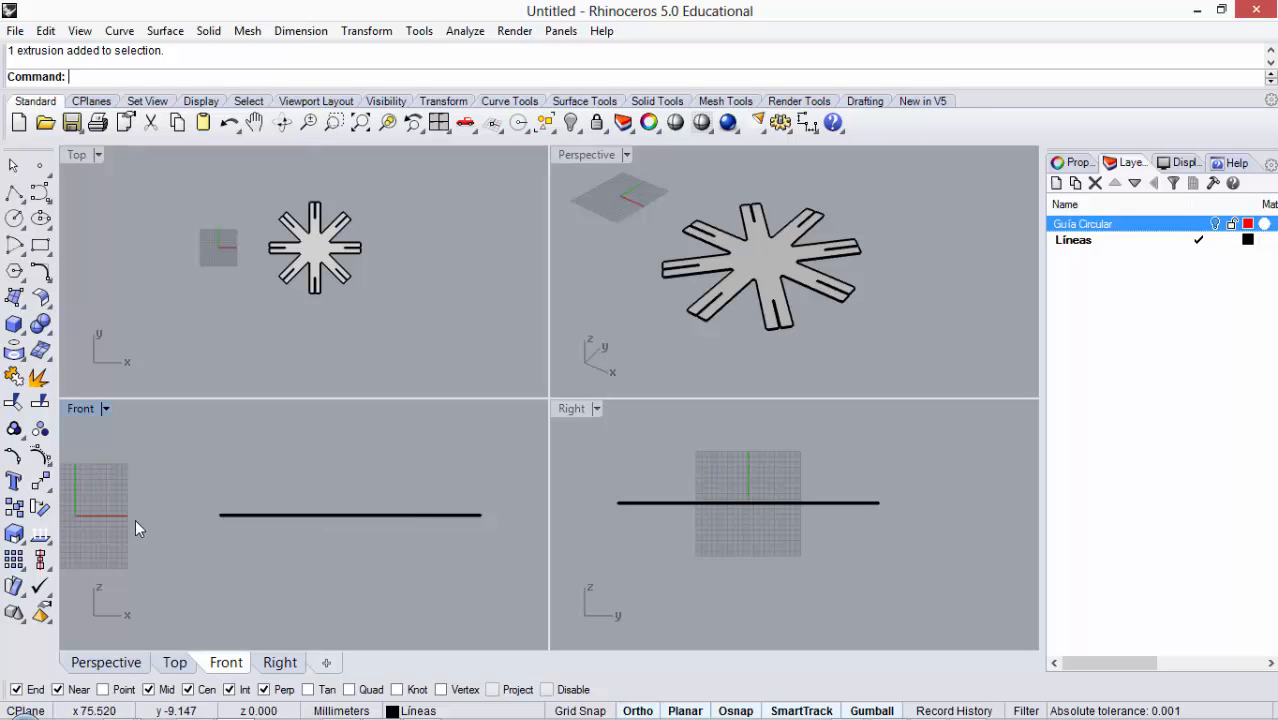
{"action": "scroll", "coordinate": [185, 519], "scroll_direction": "down", "scroll_amount": 4}
{"action": "scroll", "coordinate": [375, 518], "scroll_direction": "up", "scroll_amount": 4}
{"action": "scroll", "coordinate": [470, 517], "scroll_direction": "down", "scroll_amount": 4}
{"action": "scroll", "coordinate": [365, 518], "scroll_direction": "up", "scroll_amount": 4}
Step: Copy the star solid along the X axis from the end of its arm, leaving a gap between the two stars
{"action": "left_click", "coordinate": [735, 256]}
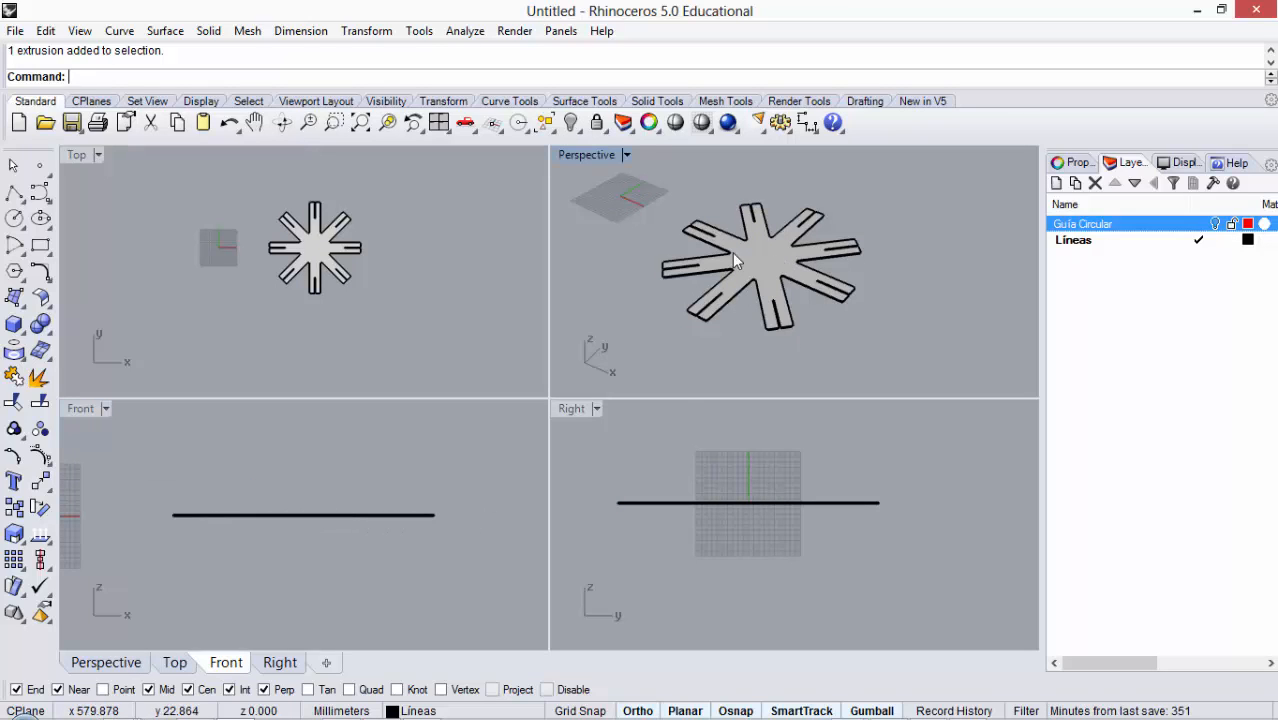
{"action": "left_click", "coordinate": [735, 259]}
{"action": "type", "text": "Copy"}
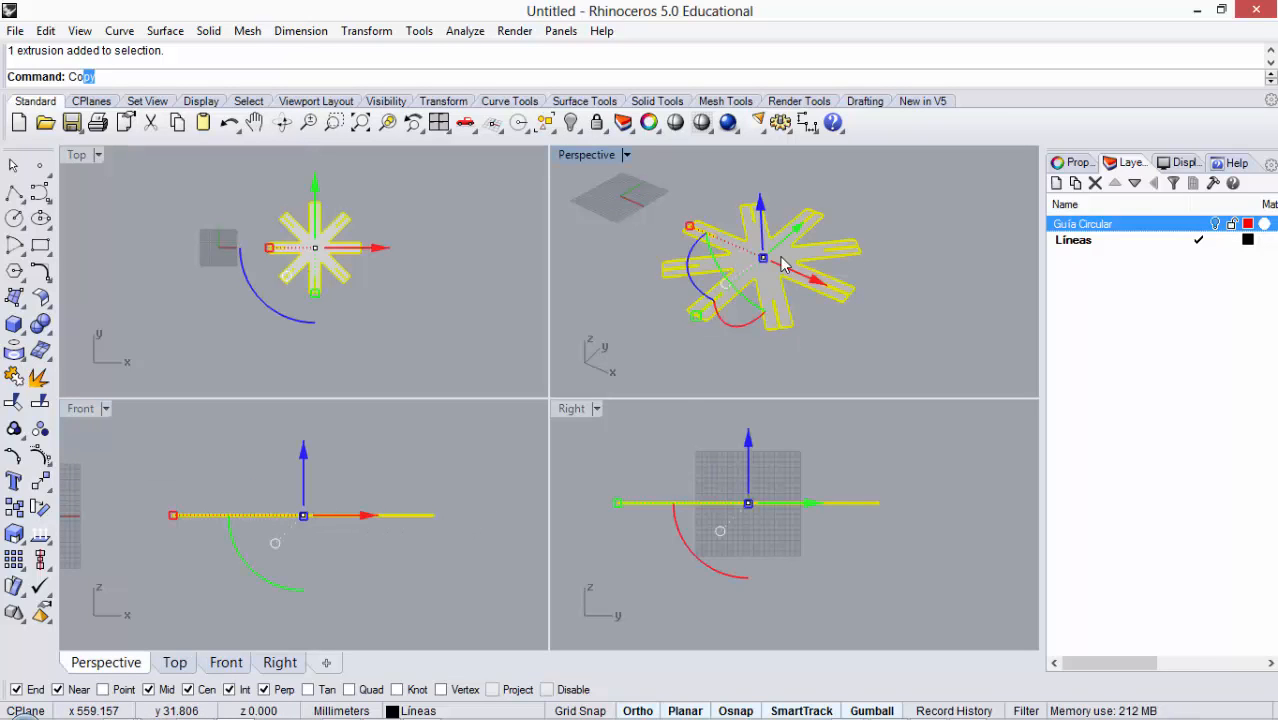
{"action": "key", "text": "Return"}
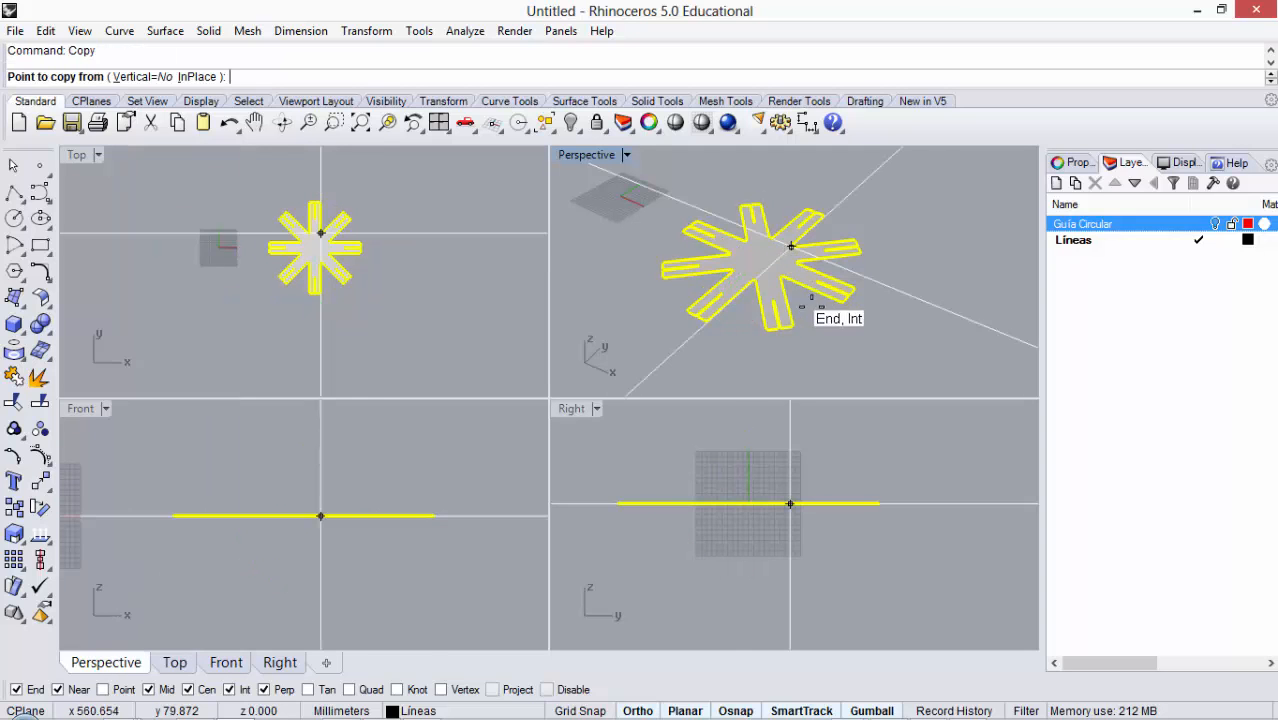
{"action": "left_click", "coordinate": [843, 300]}
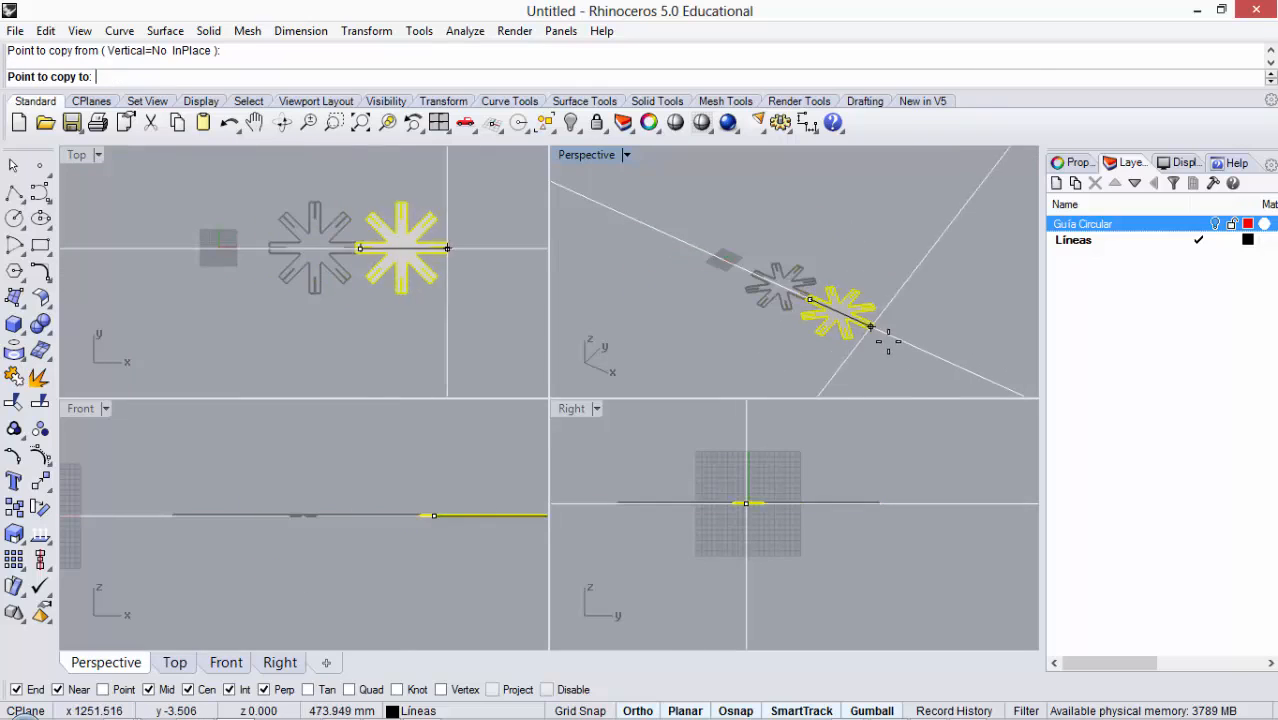
{"action": "left_click", "coordinate": [884, 334]}
{"action": "key", "text": "Return"}
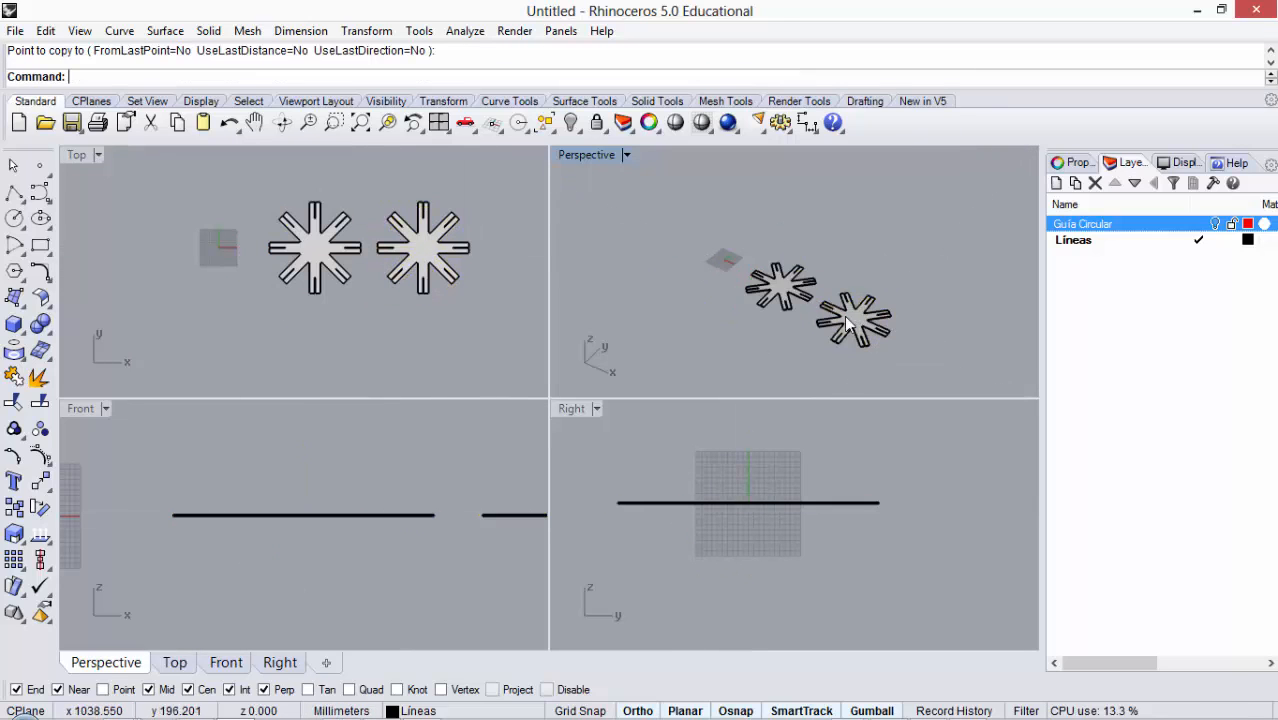
Step: Rotate the copied star solid 90 degrees about the X axis in the Right view so it stands upright
{"action": "scroll", "coordinate": [281, 467], "scroll_direction": "down", "scroll_amount": 12}
{"action": "scroll", "coordinate": [341, 460], "scroll_direction": "up", "scroll_amount": 6}
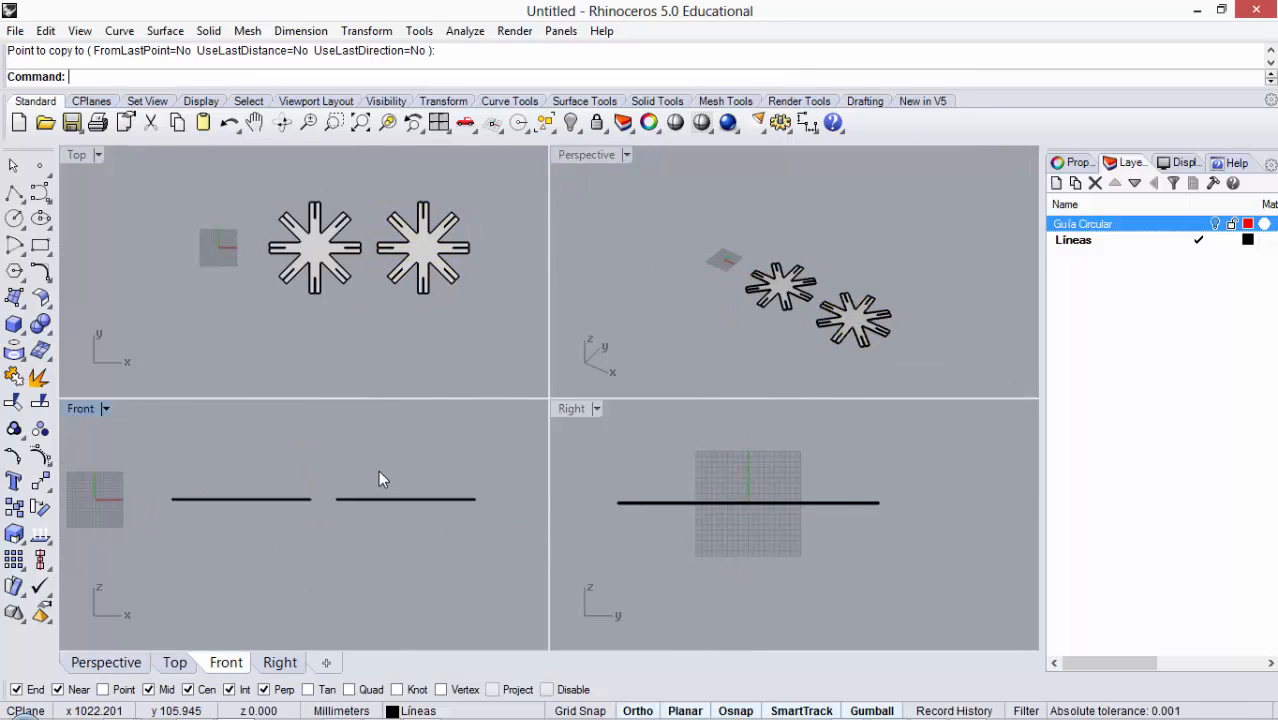
{"action": "left_click", "coordinate": [357, 499]}
{"action": "left_click", "coordinate": [305, 499]}
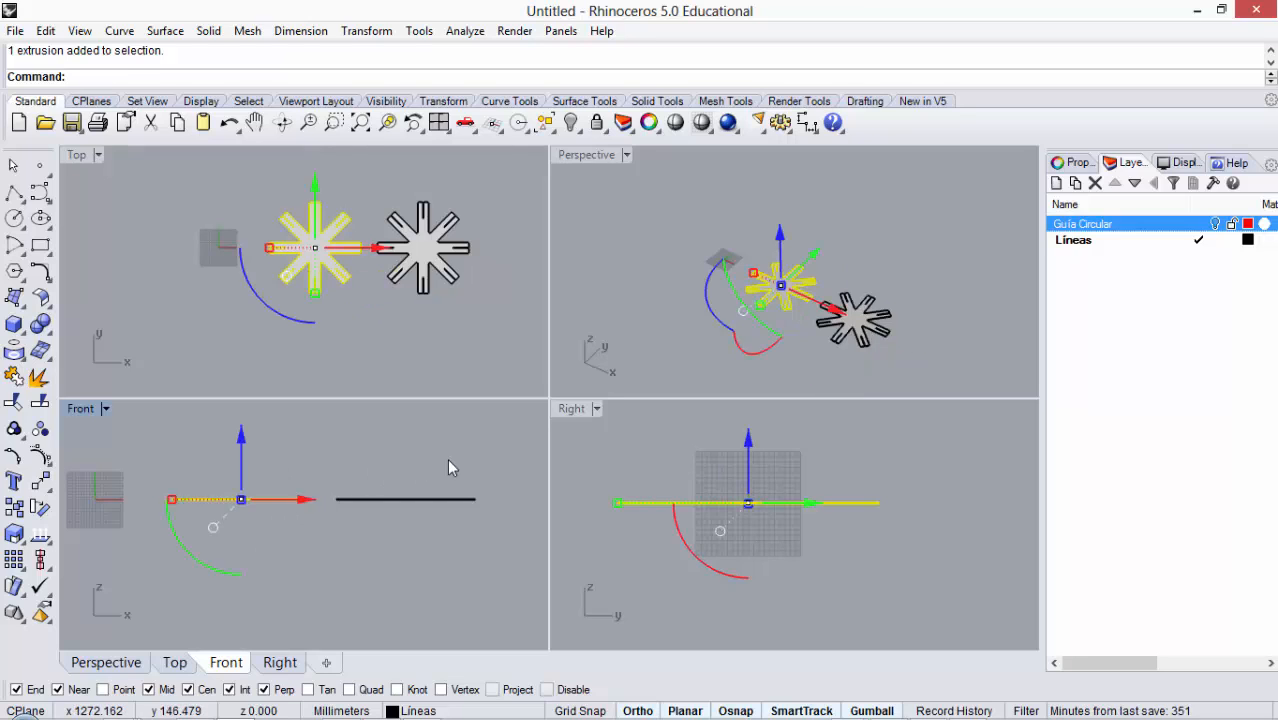
{"action": "left_click_drag", "start_coordinate": [447, 458], "coordinate": [363, 510]}
{"action": "left_click", "coordinate": [301, 499]}
{"action": "left_click", "coordinate": [502, 472]}
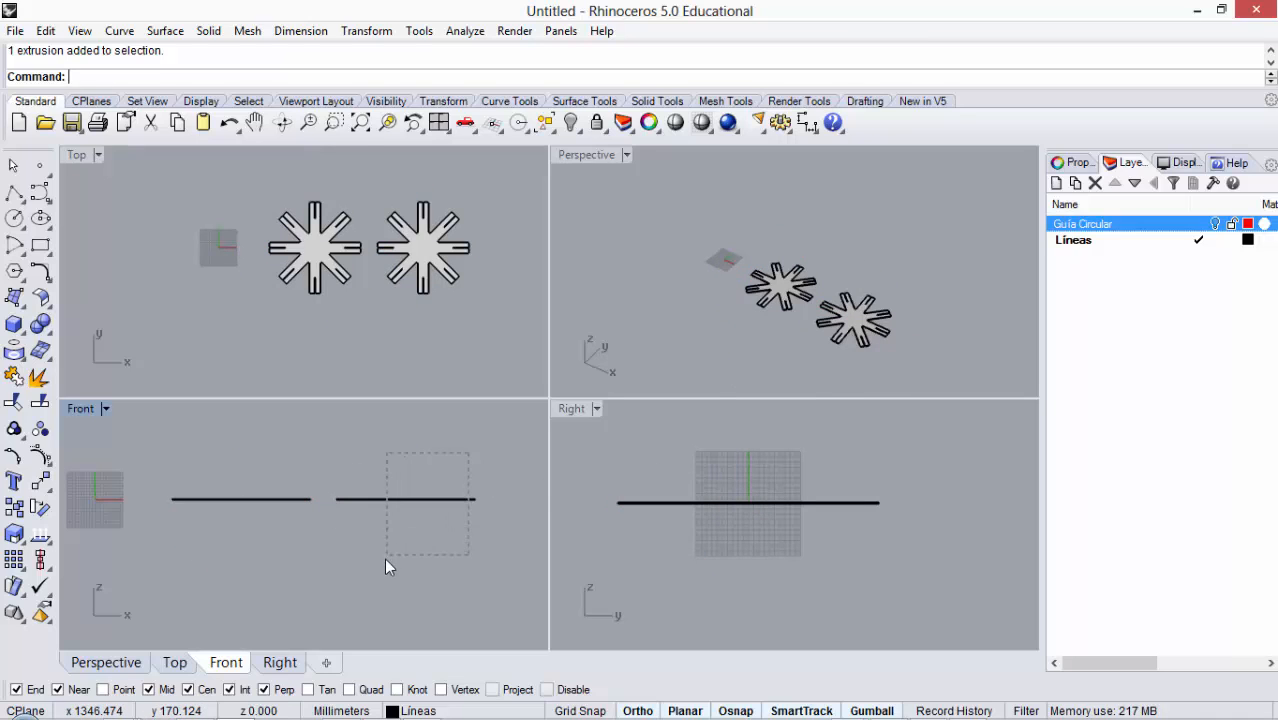
{"action": "left_click_drag", "start_coordinate": [386, 560], "coordinate": [453, 569]}
{"action": "left_click_drag", "start_coordinate": [700, 560], "coordinate": [727, 460]}
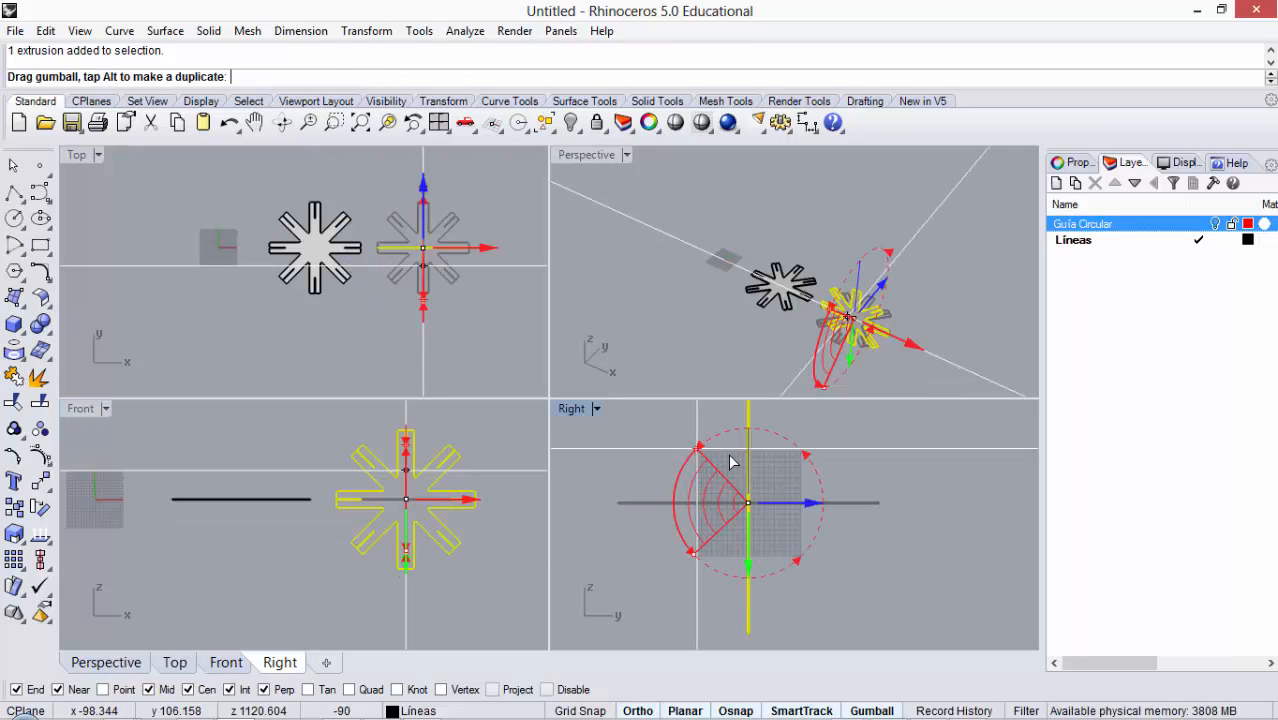
Step: Move the upright star from the inner end of its slot to the inner end of the flat star's facing slot, interlocking the two arms
{"action": "left_click", "coordinate": [638, 428]}
{"action": "scroll", "coordinate": [835, 318], "scroll_direction": "up", "scroll_amount": 3}
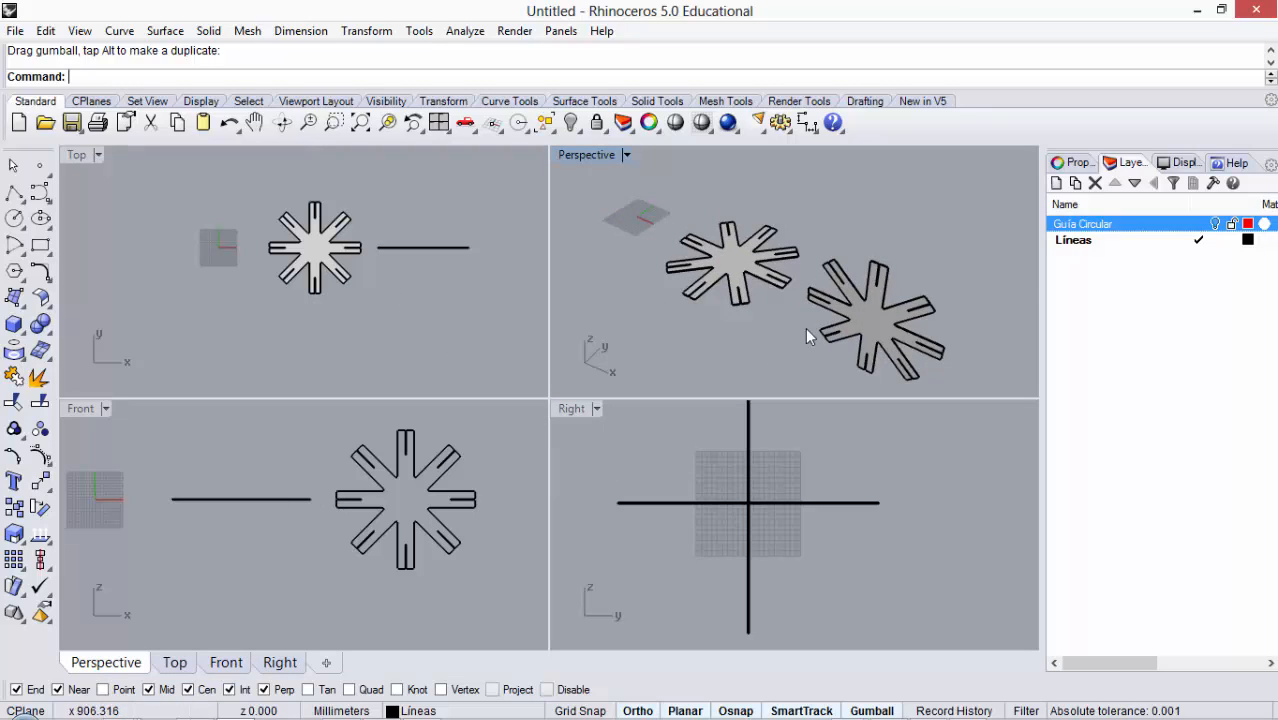
{"action": "scroll", "coordinate": [825, 305], "scroll_direction": "up", "scroll_amount": 5}
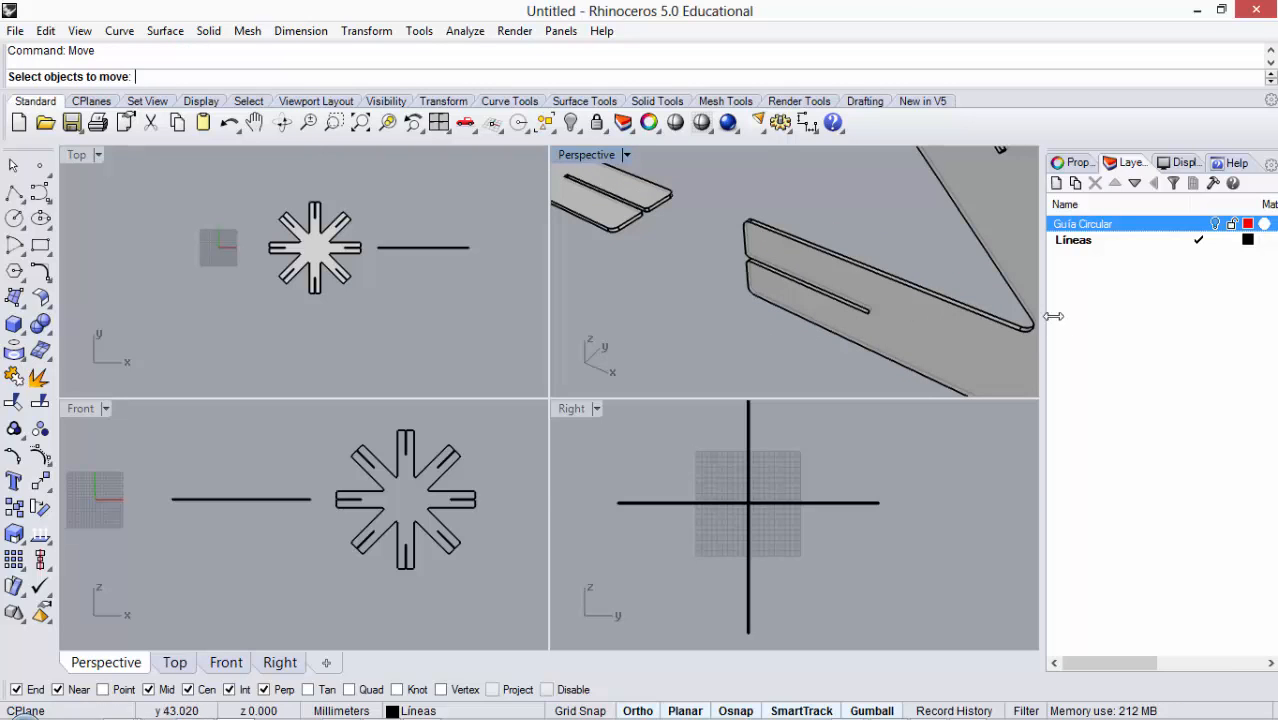
{"action": "scroll", "coordinate": [893, 308], "scroll_direction": "up", "scroll_amount": 8}
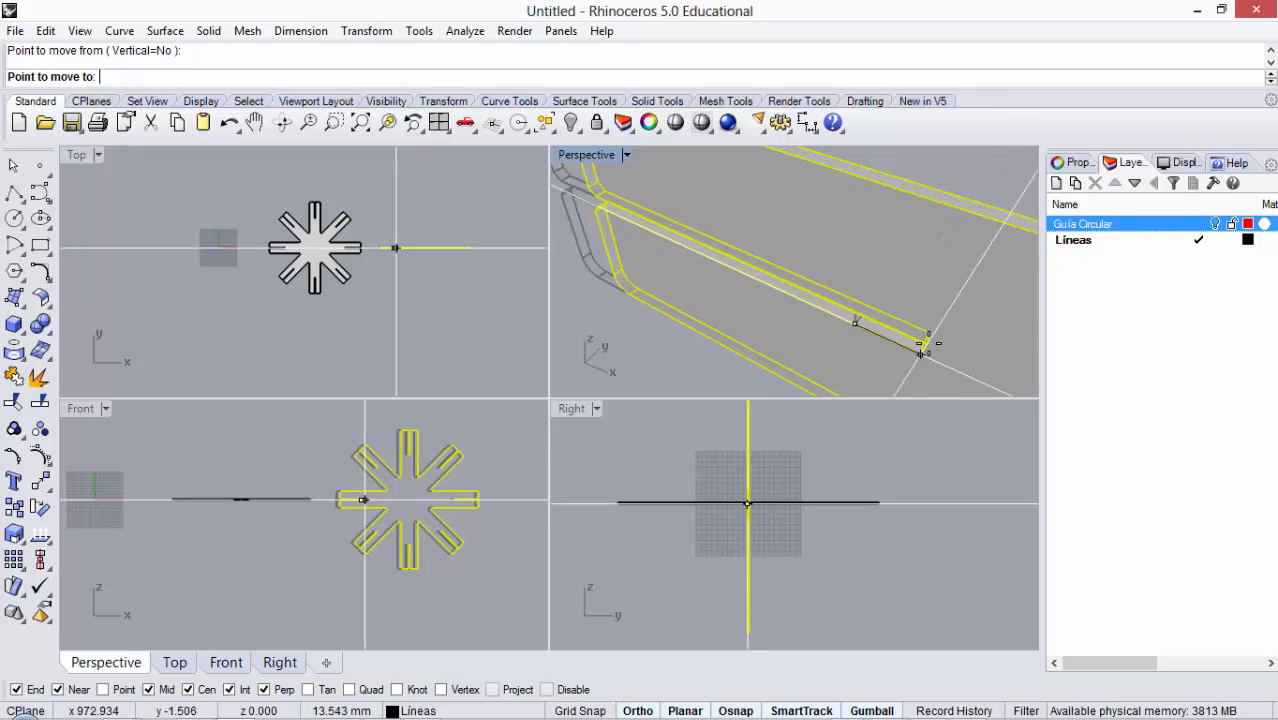
{"action": "scroll", "coordinate": [919, 346], "scroll_direction": "down", "scroll_amount": 6}
{"action": "scroll", "coordinate": [820, 300], "scroll_direction": "up", "scroll_amount": 5}
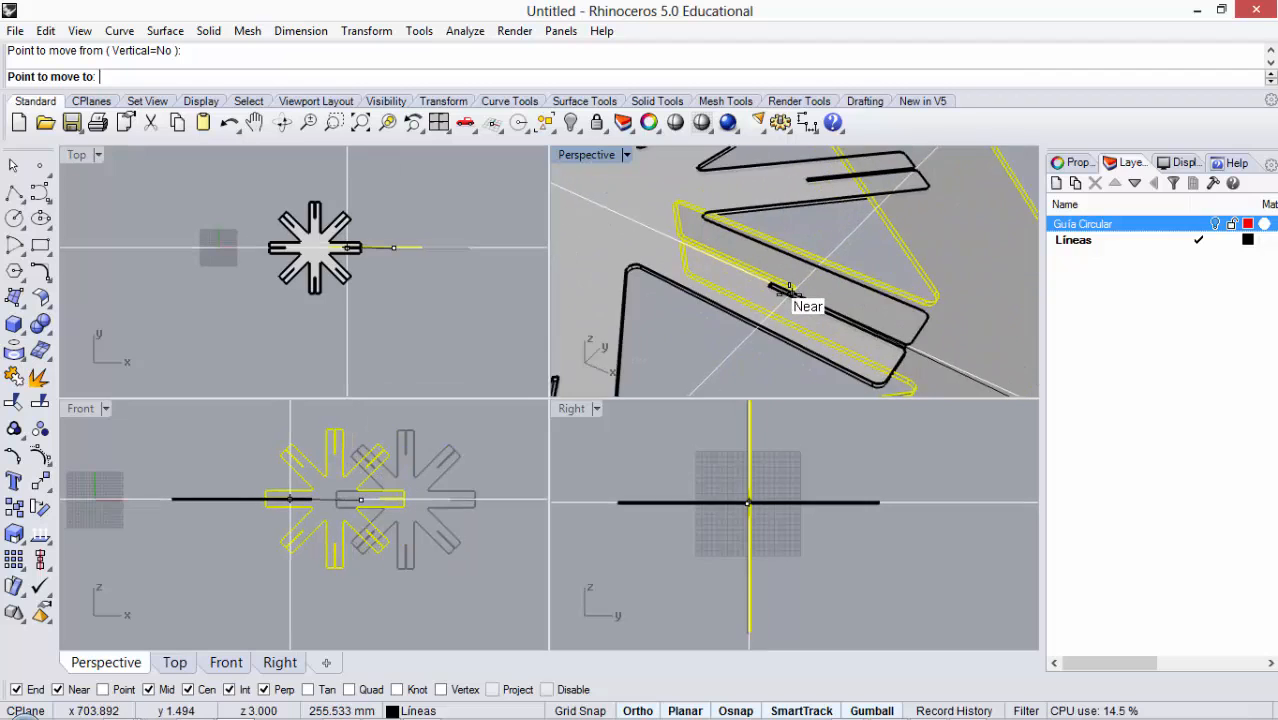
{"action": "scroll", "coordinate": [789, 289], "scroll_direction": "up", "scroll_amount": 5}
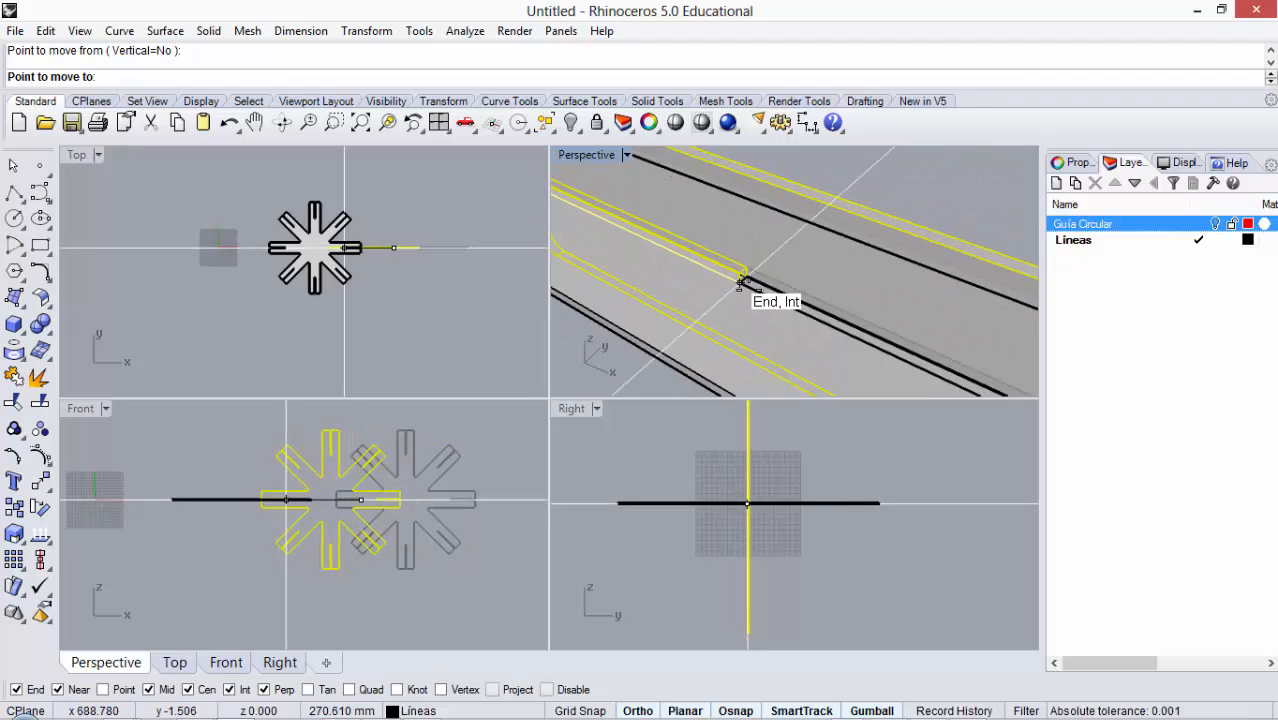
{"action": "left_click", "coordinate": [740, 282]}
{"action": "scroll", "coordinate": [754, 281], "scroll_direction": "down", "scroll_amount": 8}
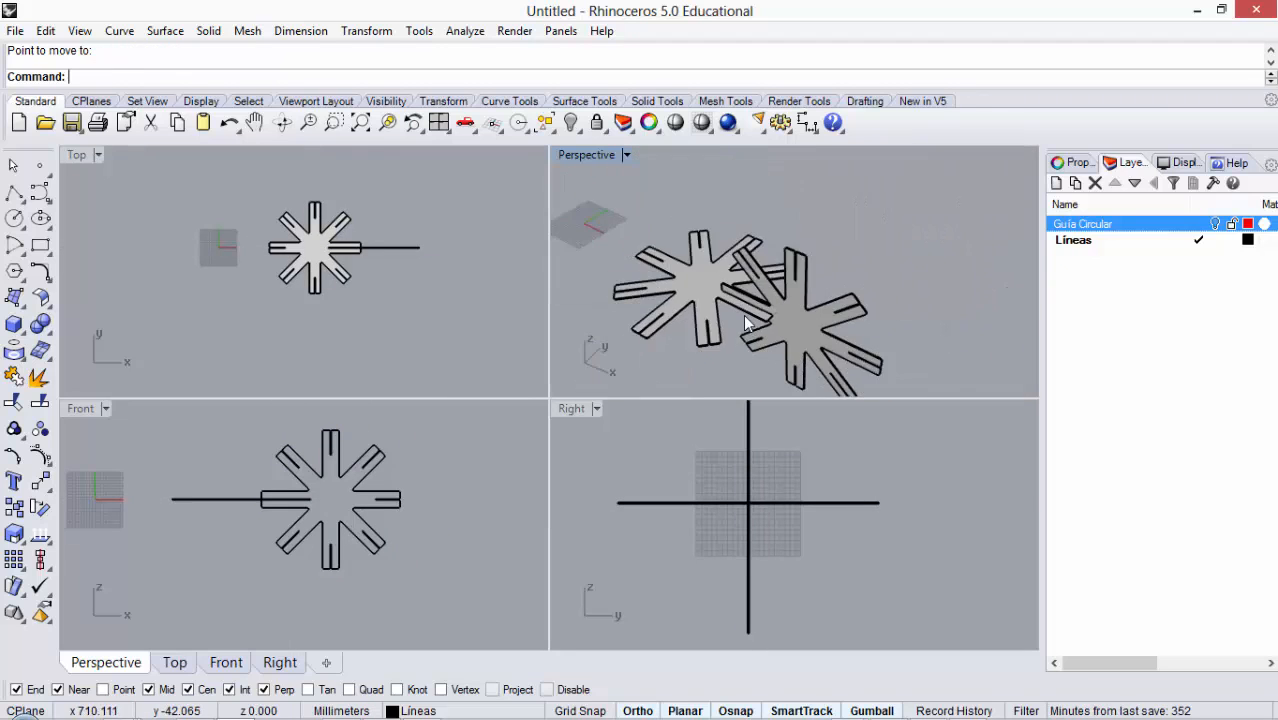
Step: Maximize the Perspective view and examine the slotted joint between the two stars from several angles
{"action": "right_click_drag", "start_coordinate": [763, 314], "coordinate": [821, 267]}
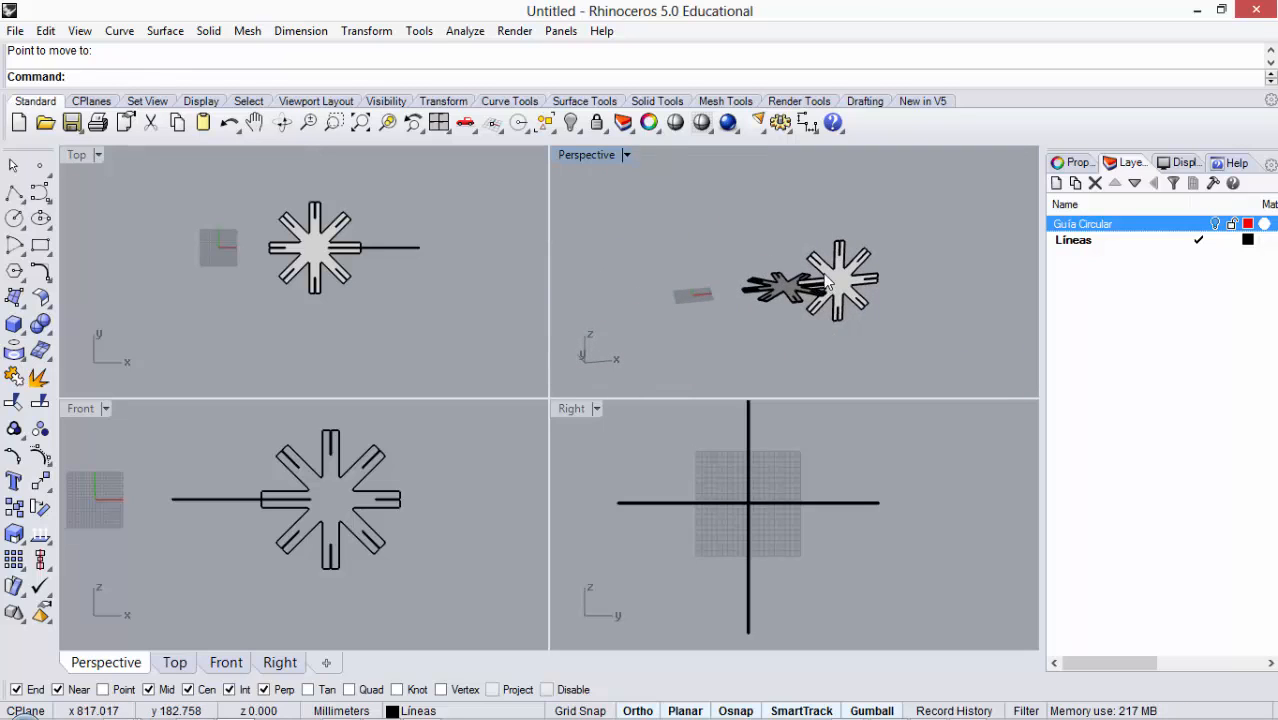
{"action": "scroll", "coordinate": [827, 284], "scroll_direction": "up", "scroll_amount": 4}
{"action": "double_click", "coordinate": [585, 154]}
{"action": "right_click_drag", "start_coordinate": [584, 302], "coordinate": [633, 347]}
{"action": "right_click_drag", "start_coordinate": [782, 427], "coordinate": [692, 414]}
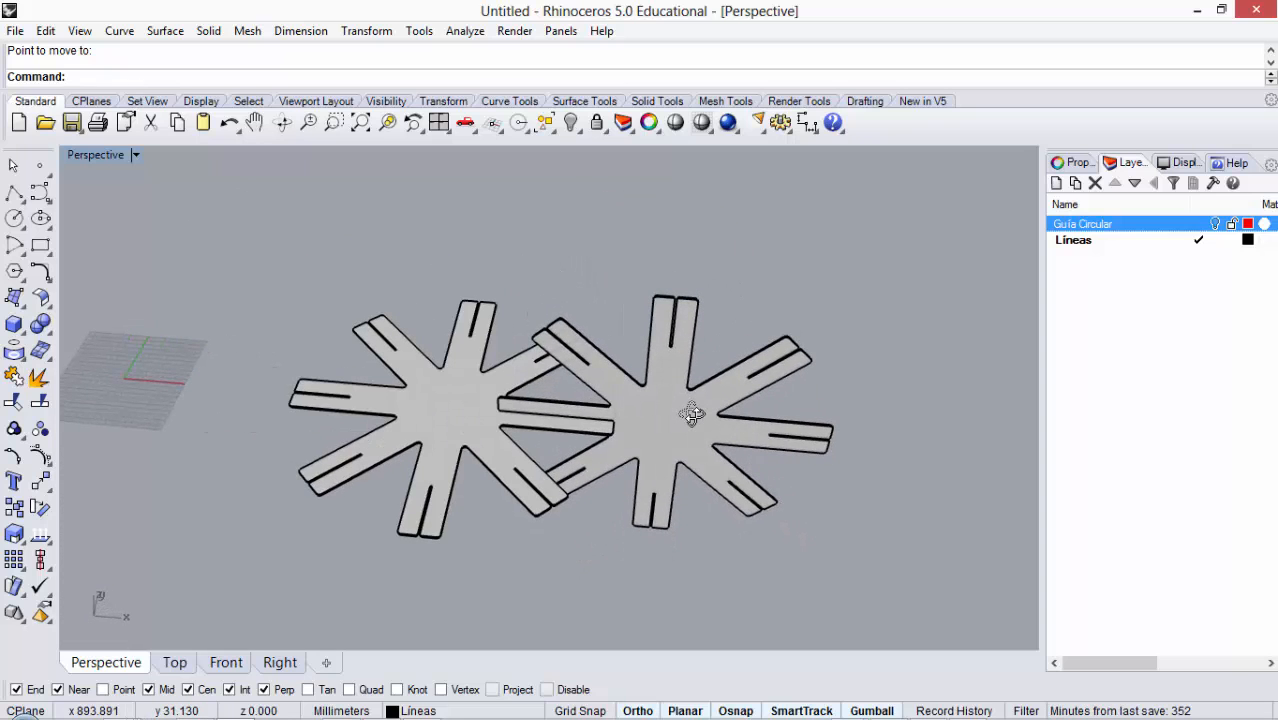